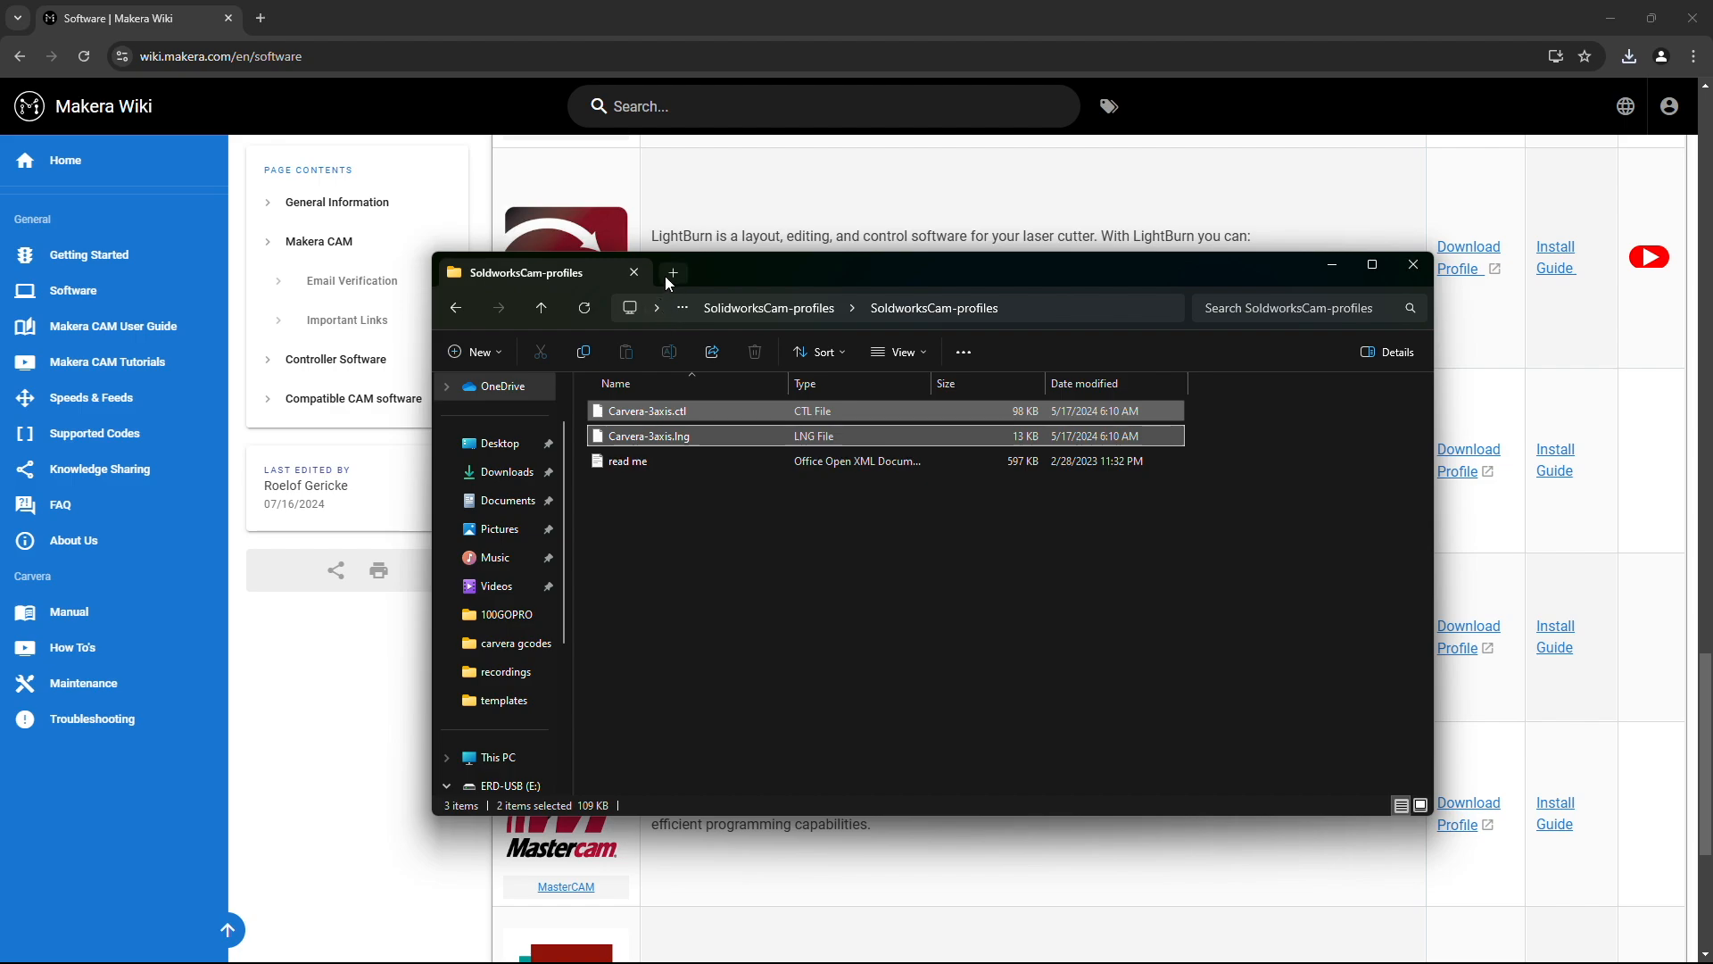
Step: In a new Explorer tab, browse to C:\Program Files\SOLIDWORKS Corp\SOLIDWORKS CAM\TechDBApp
{"action": "left_click", "coordinate": [673, 272]}
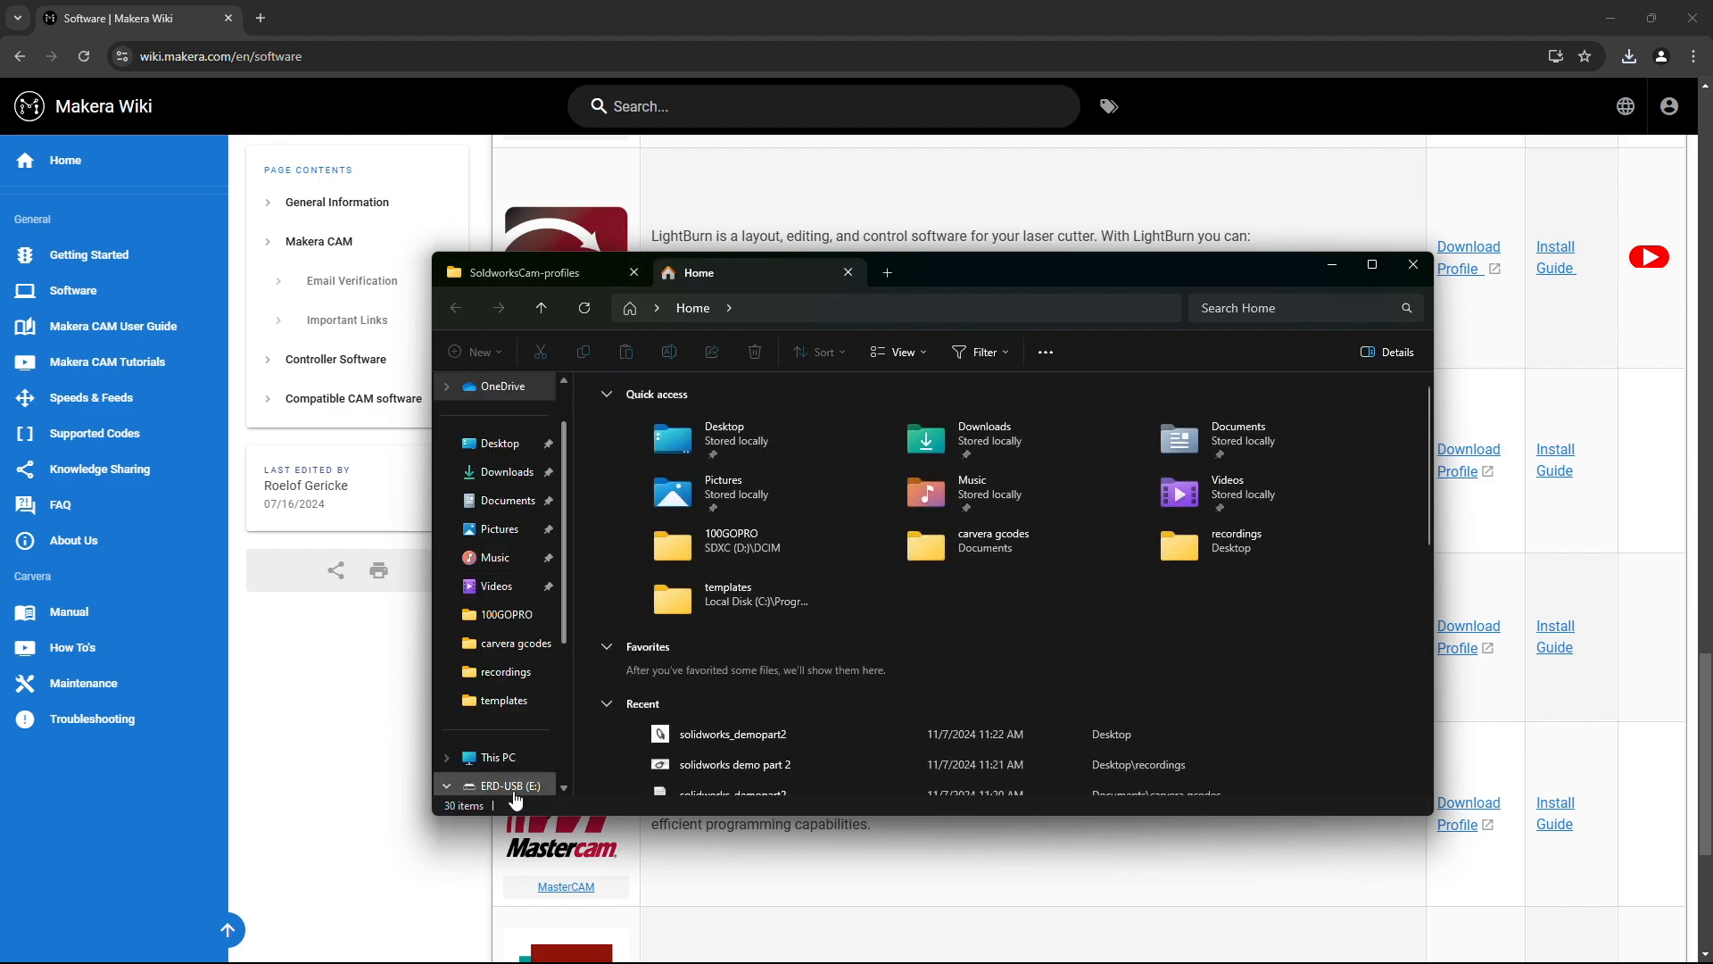
{"action": "left_click", "coordinate": [497, 757]}
{"action": "double_click", "coordinate": [676, 433]}
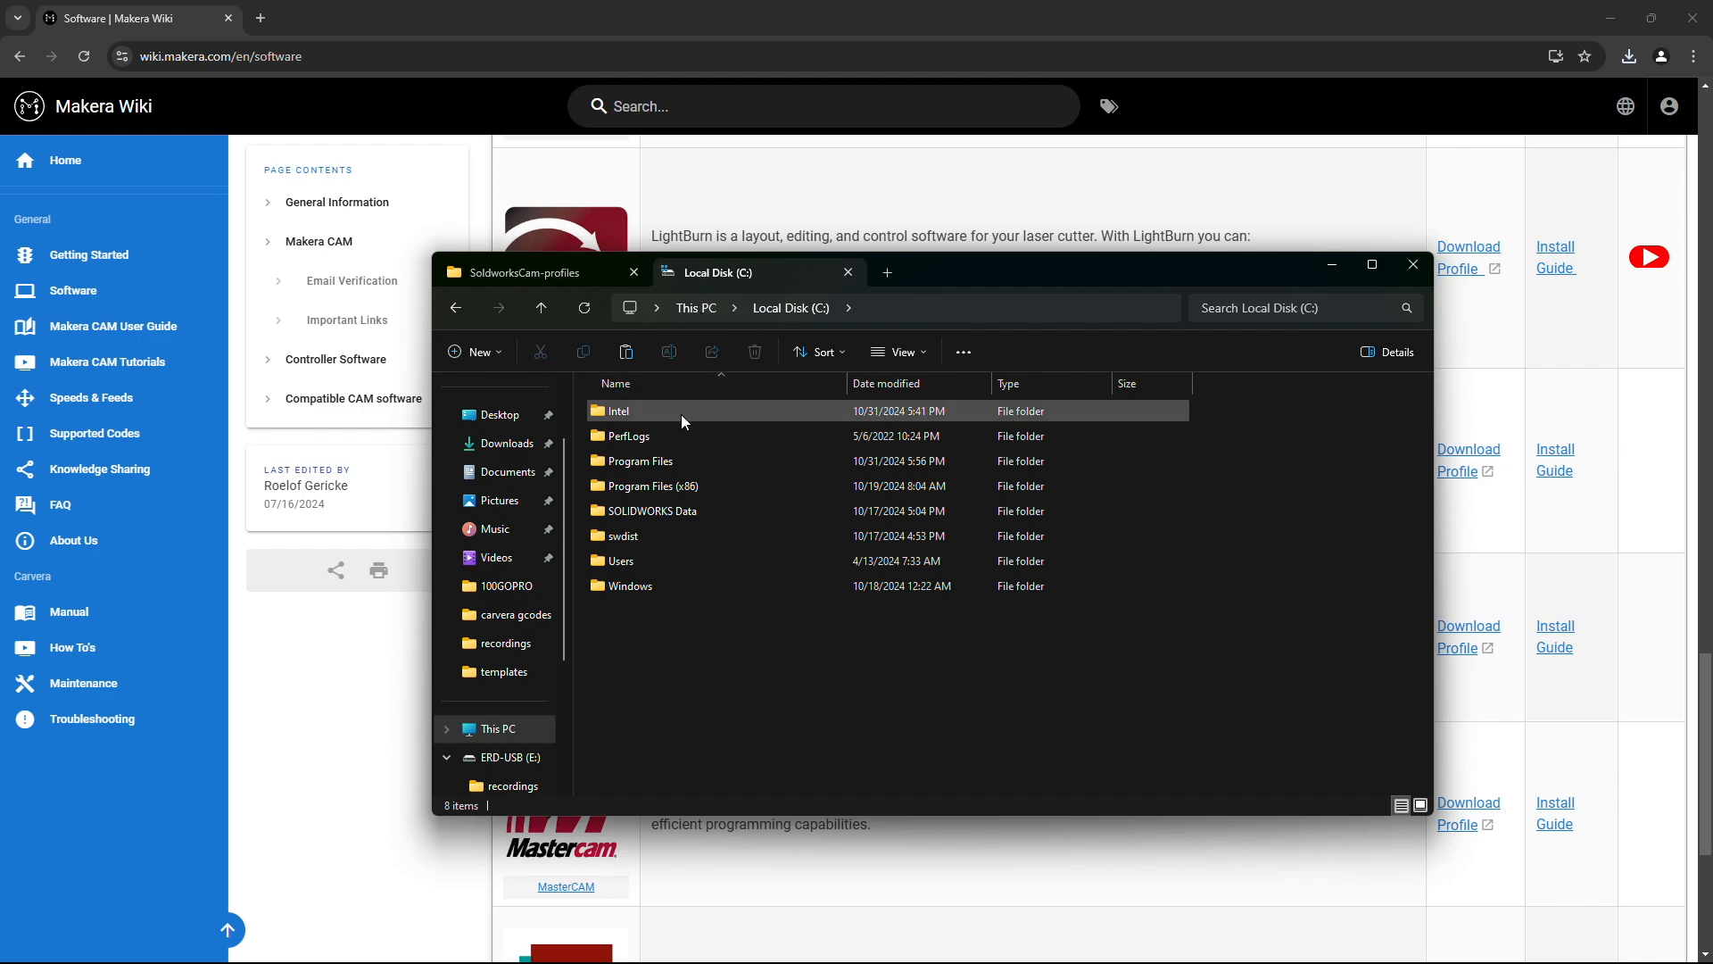
{"action": "double_click", "coordinate": [693, 460]}
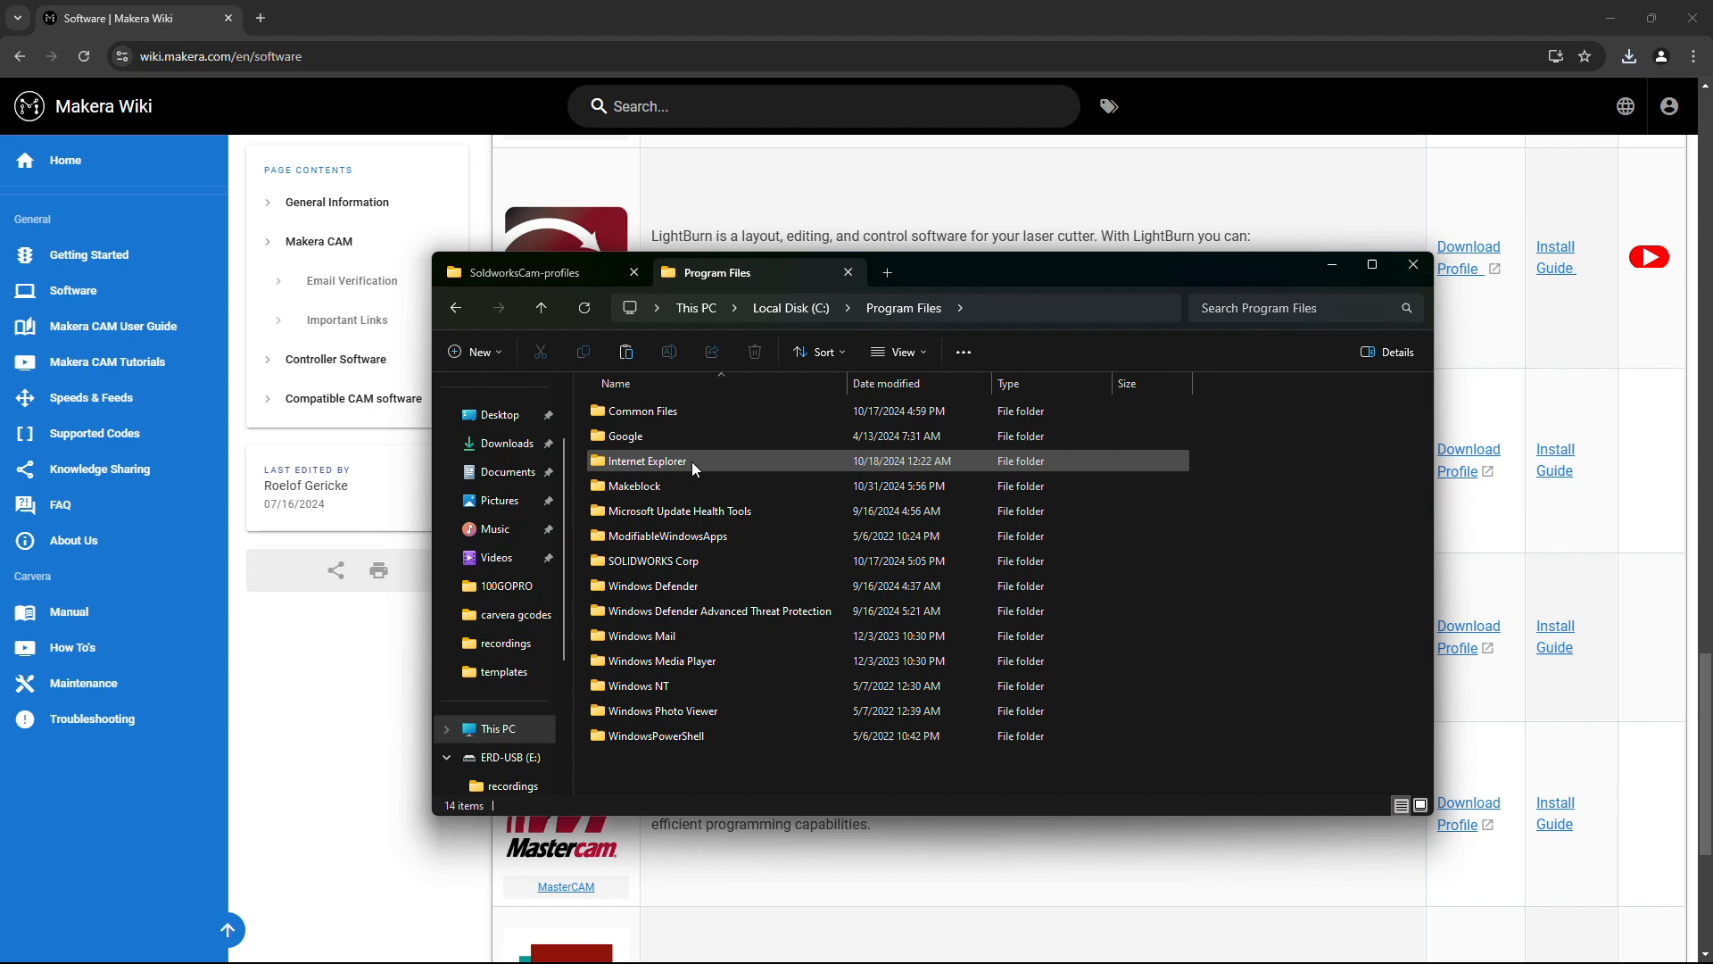
{"action": "left_click", "coordinate": [694, 560]}
{"action": "double_click", "coordinate": [694, 560]}
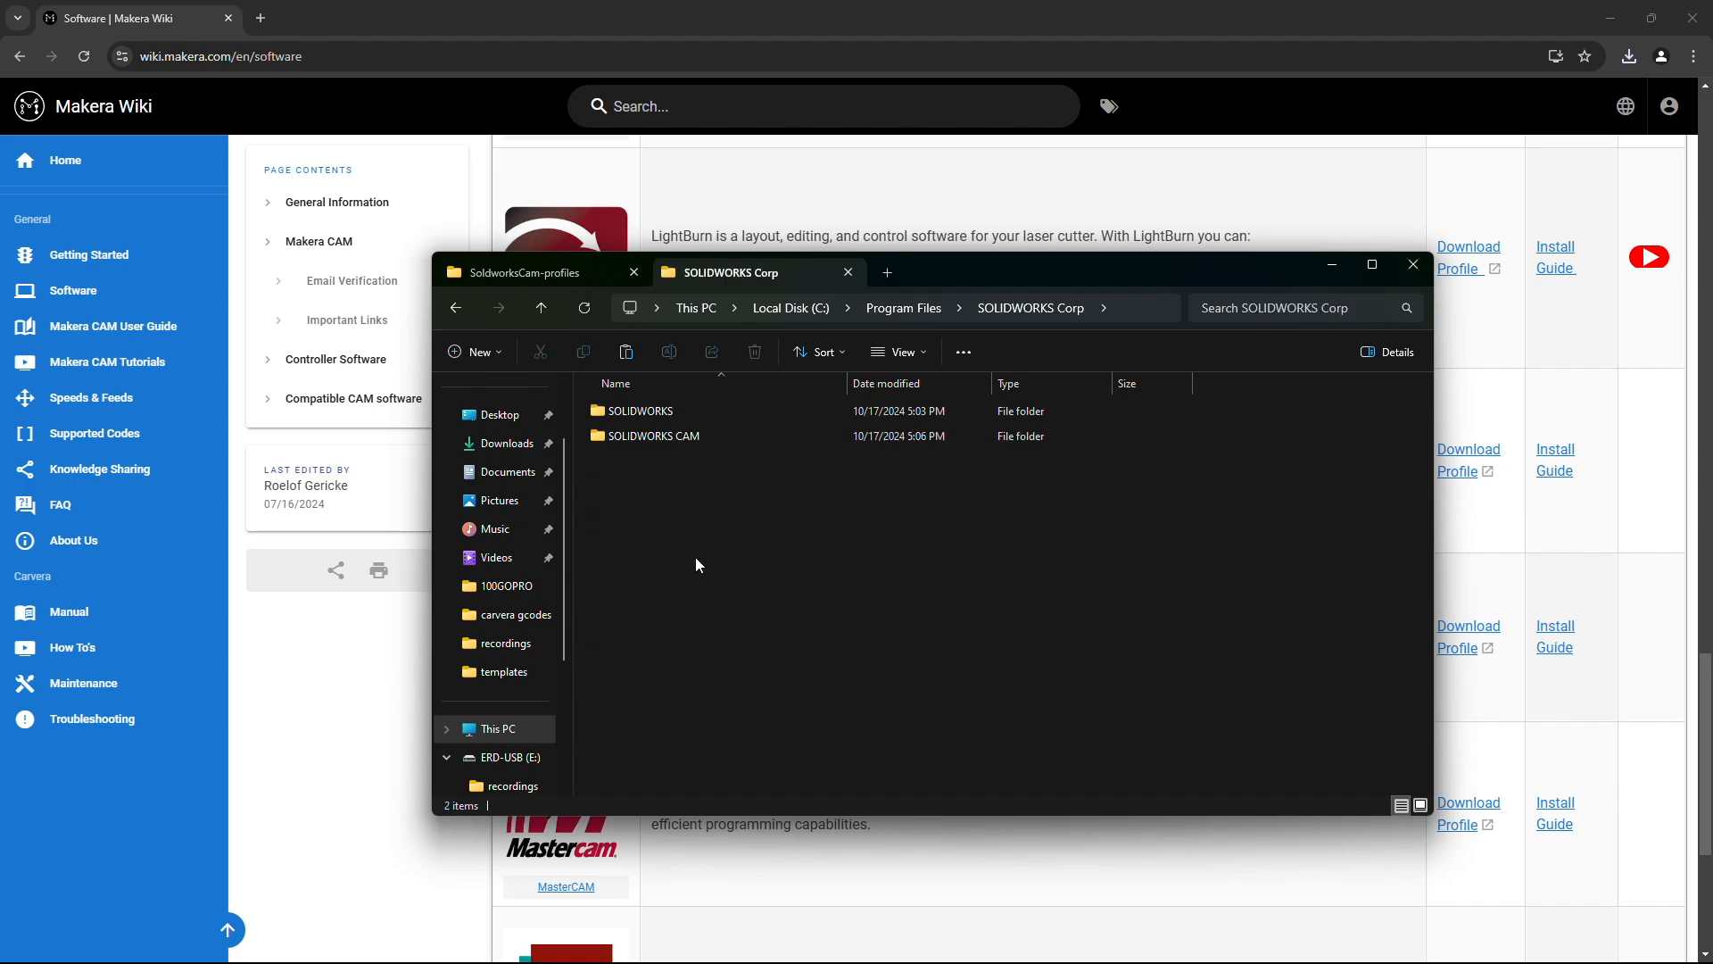
{"action": "double_click", "coordinate": [677, 432]}
{"action": "left_click", "coordinate": [662, 513]}
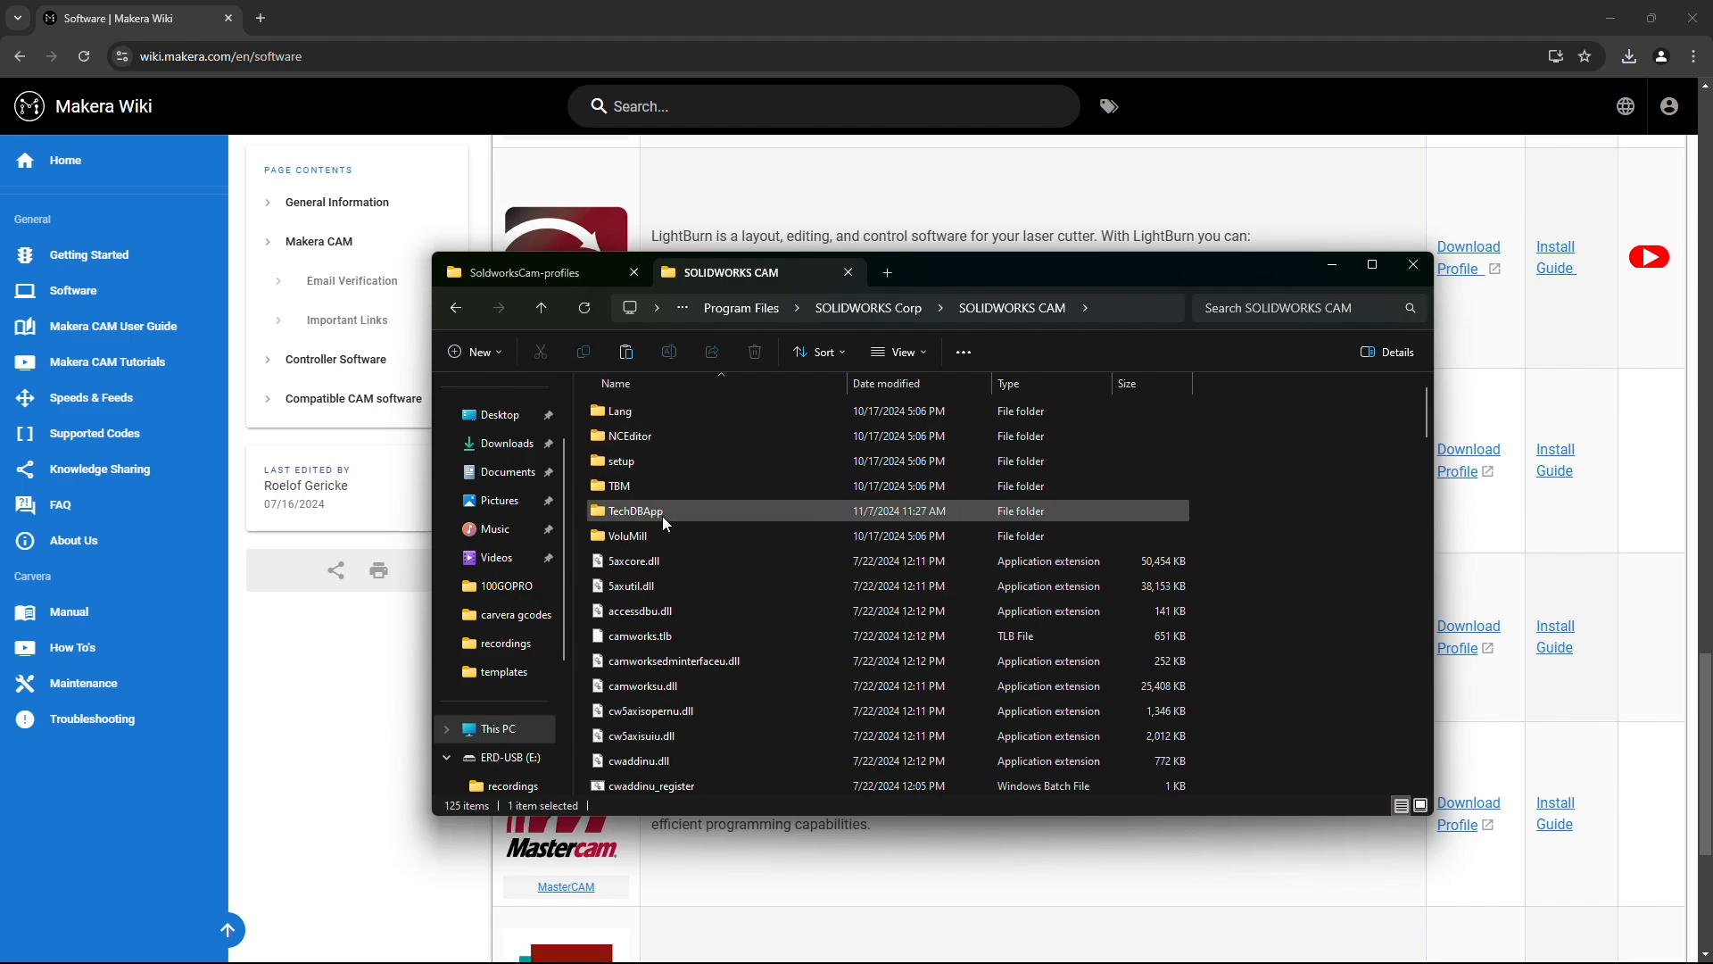
{"action": "double_click", "coordinate": [662, 516]}
Step: Paste the Carvera-3axis .lng and .ctl files there, granting administrator permission
{"action": "left_click", "coordinate": [678, 535]}
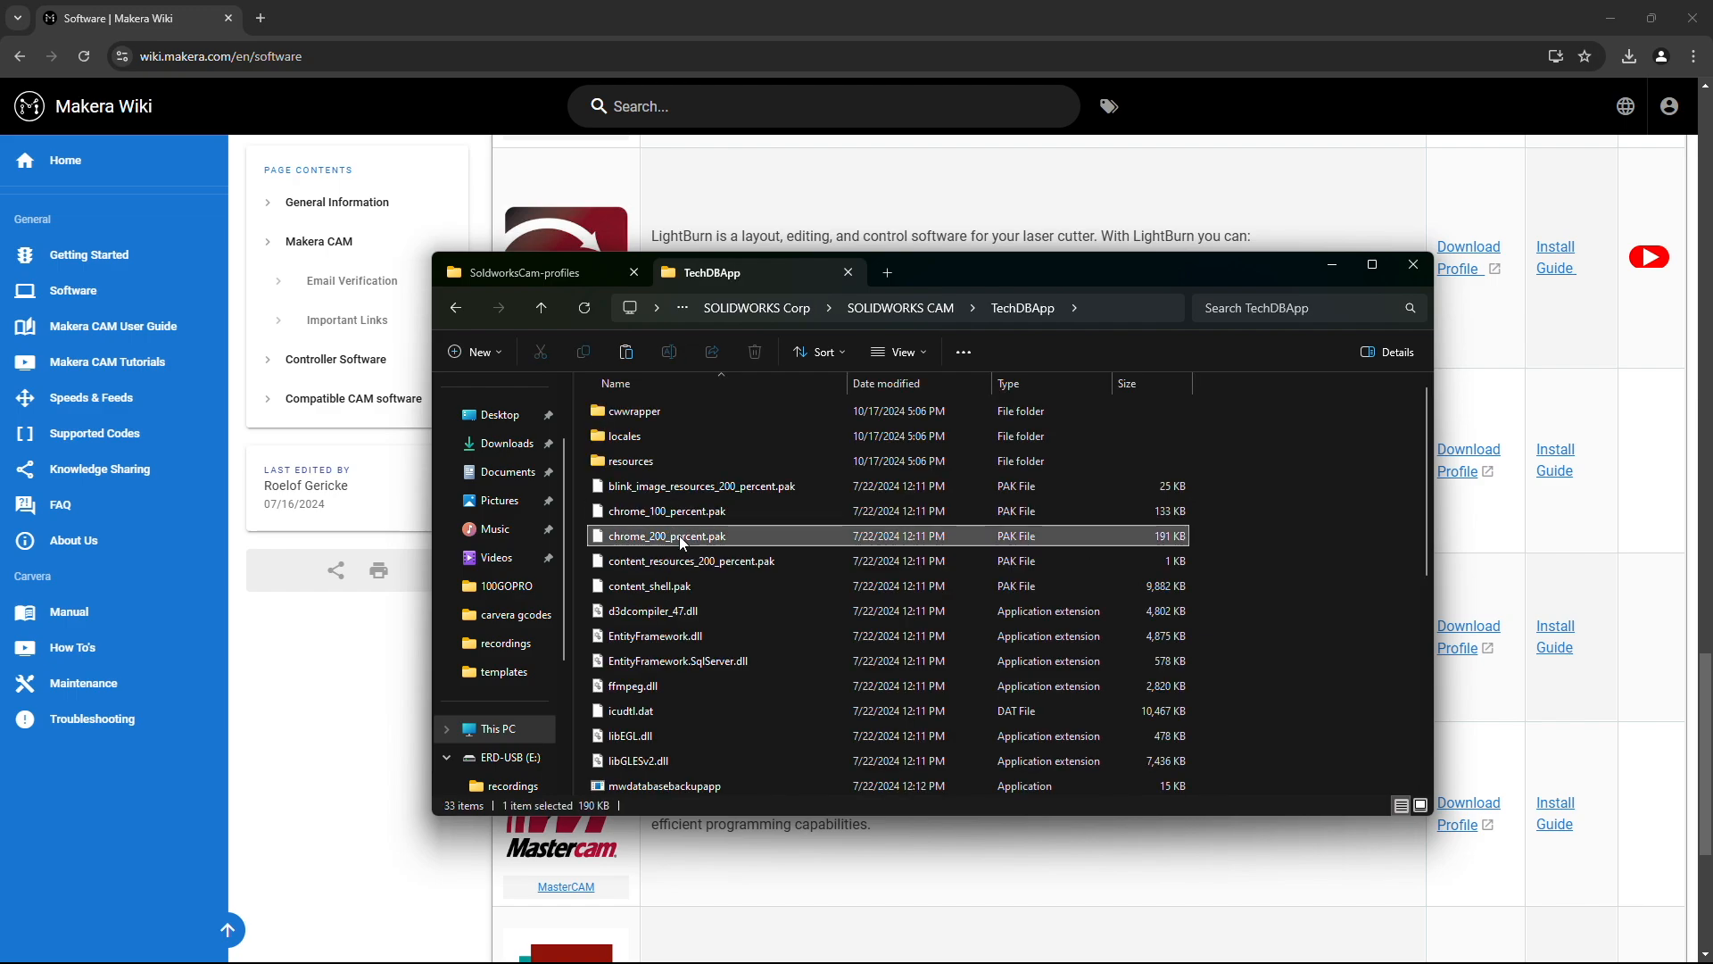
{"action": "key", "text": "ctrl+v"}
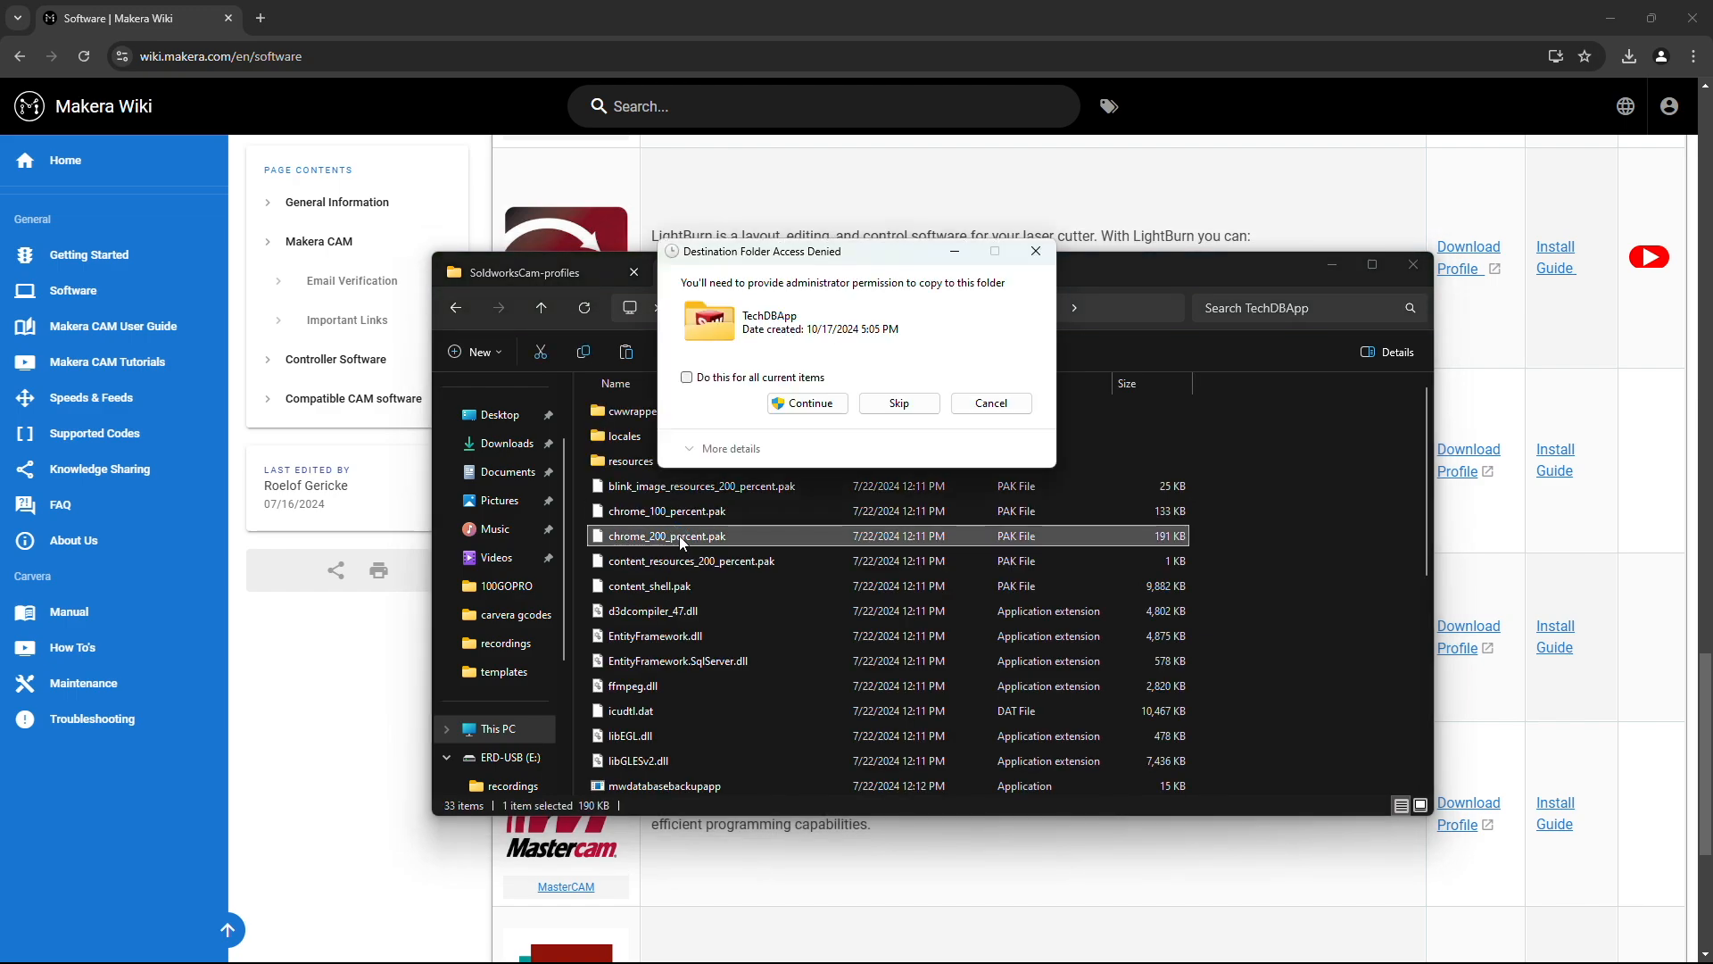
{"action": "left_click", "coordinate": [797, 404]}
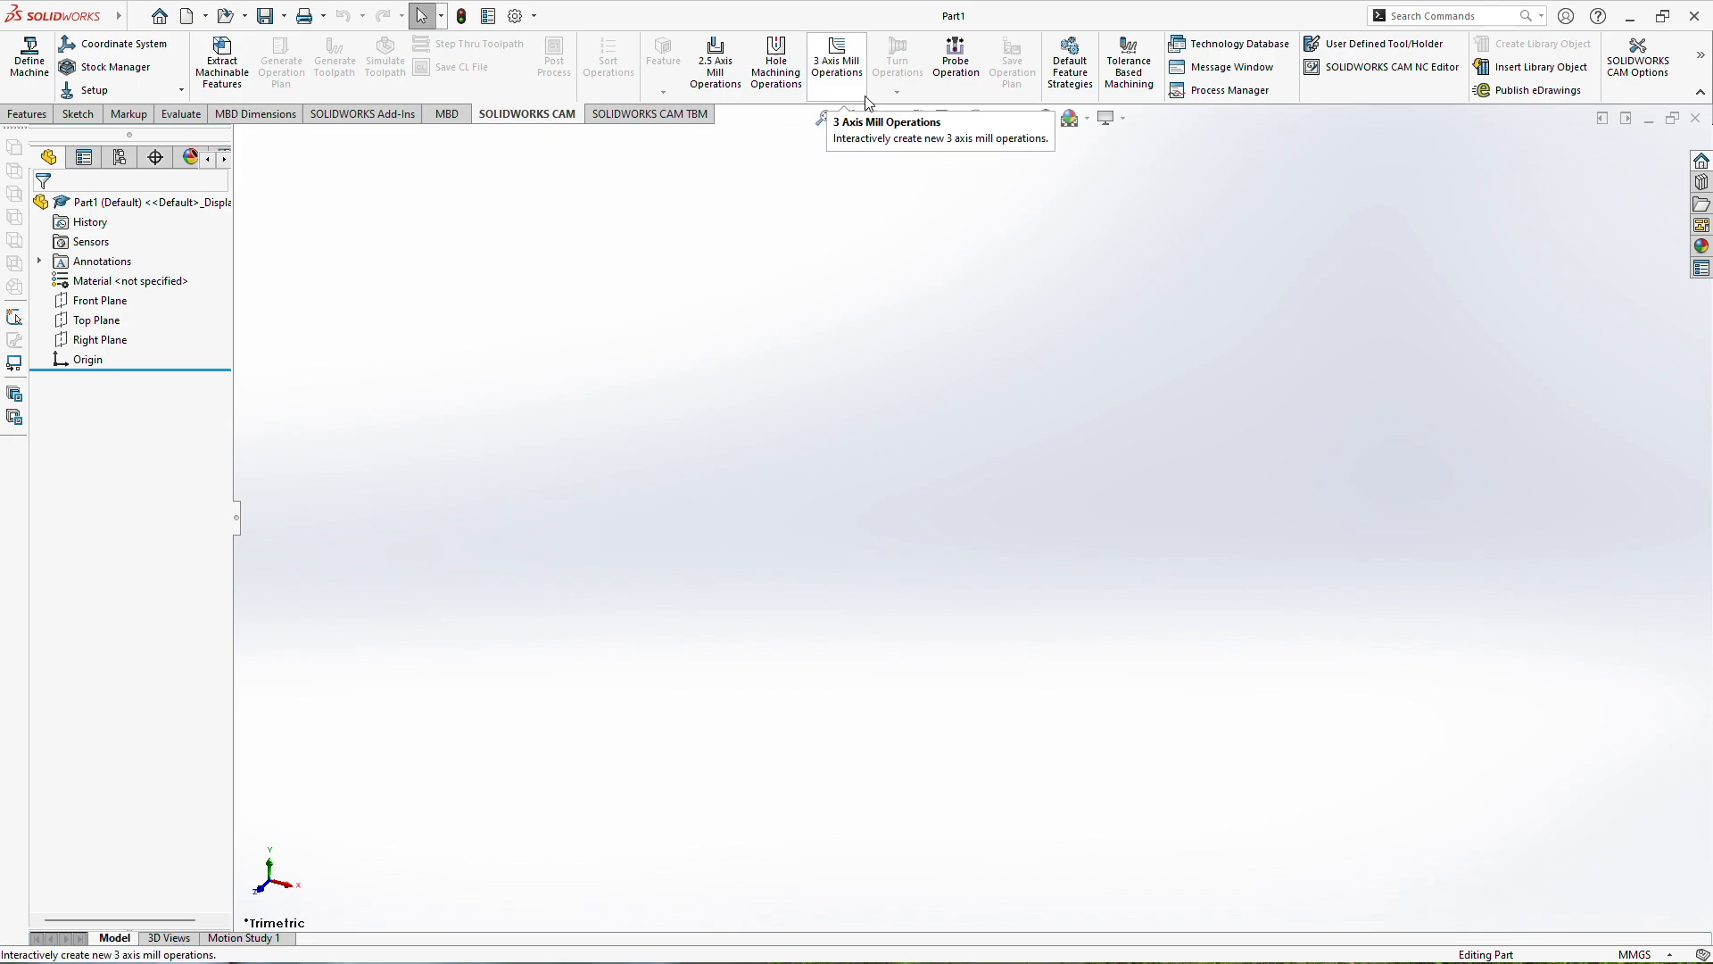
Step: Launch the Technology Database from the SOLIDWORKS CAM CommandManager tab
{"action": "left_click", "coordinate": [1227, 45]}
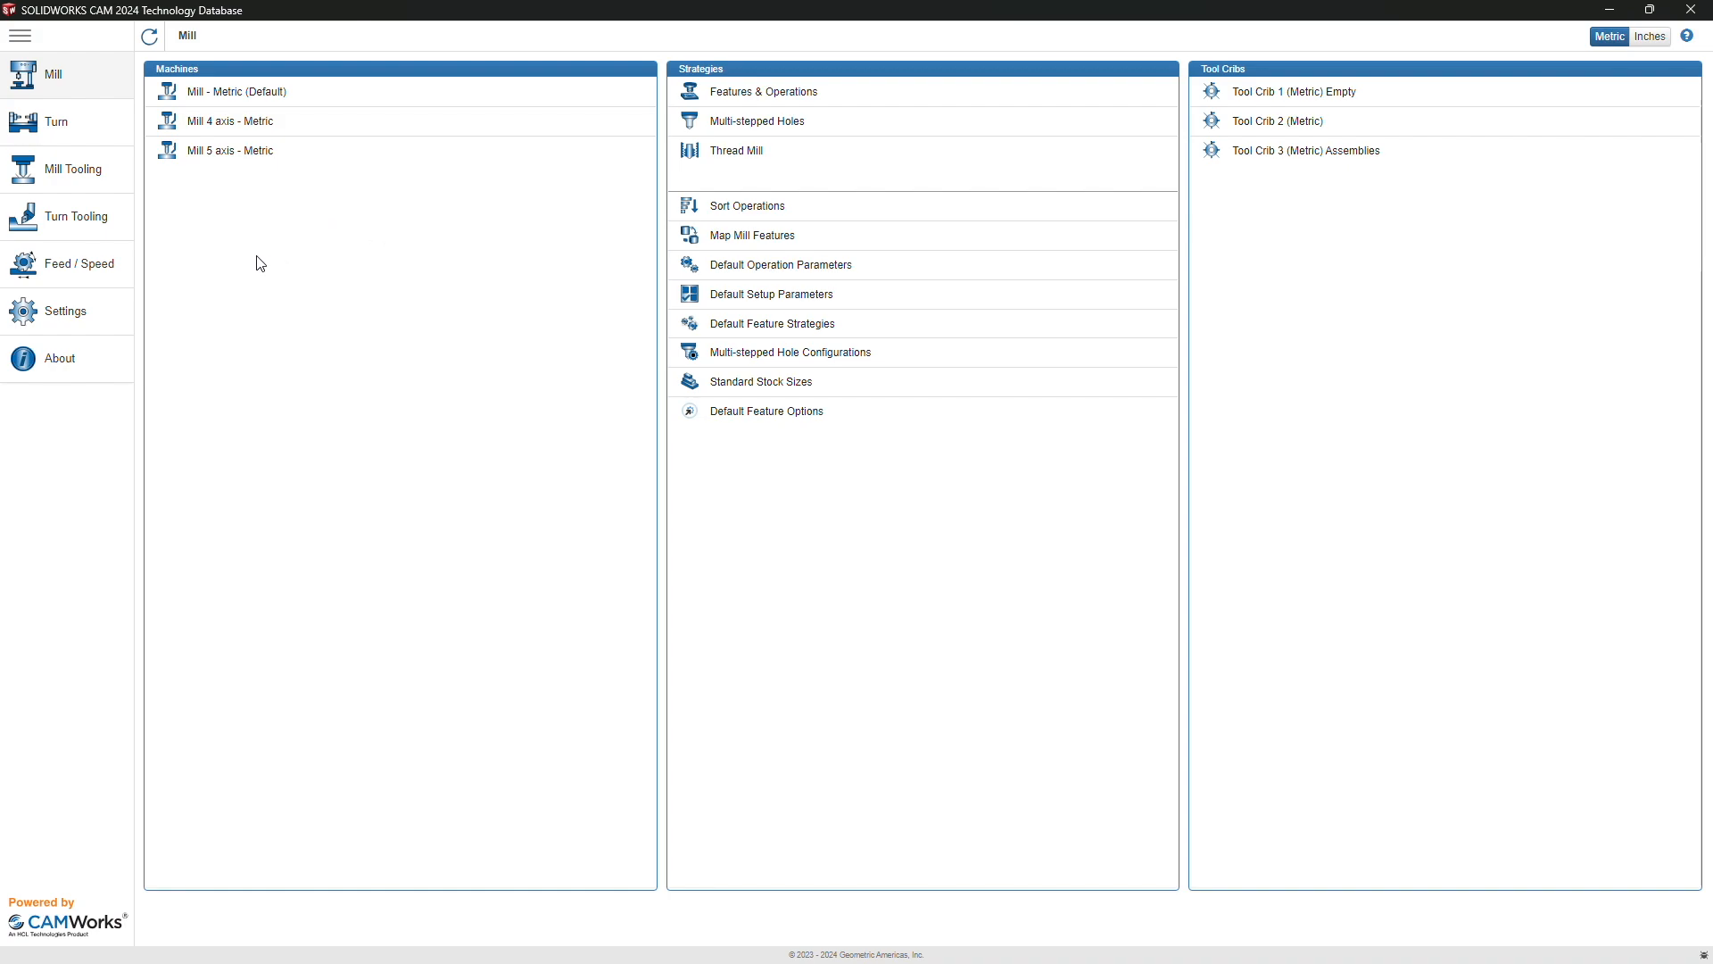
{"action": "left_click", "coordinate": [51, 316]}
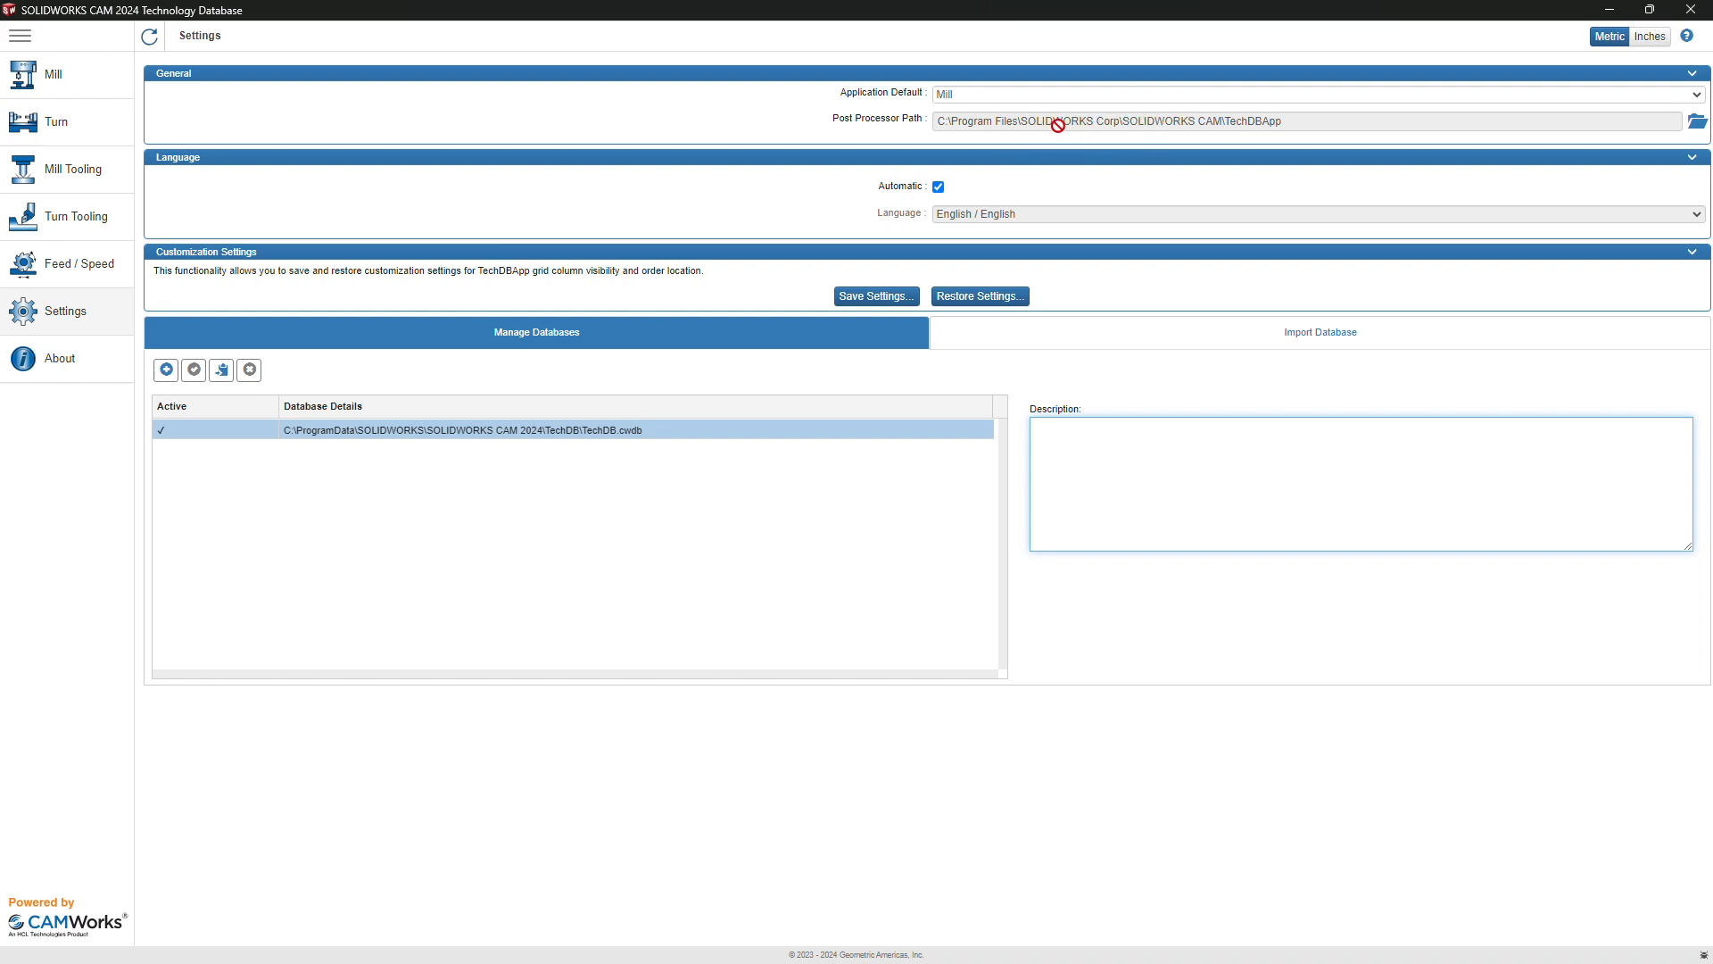
{"action": "left_click", "coordinate": [62, 73]}
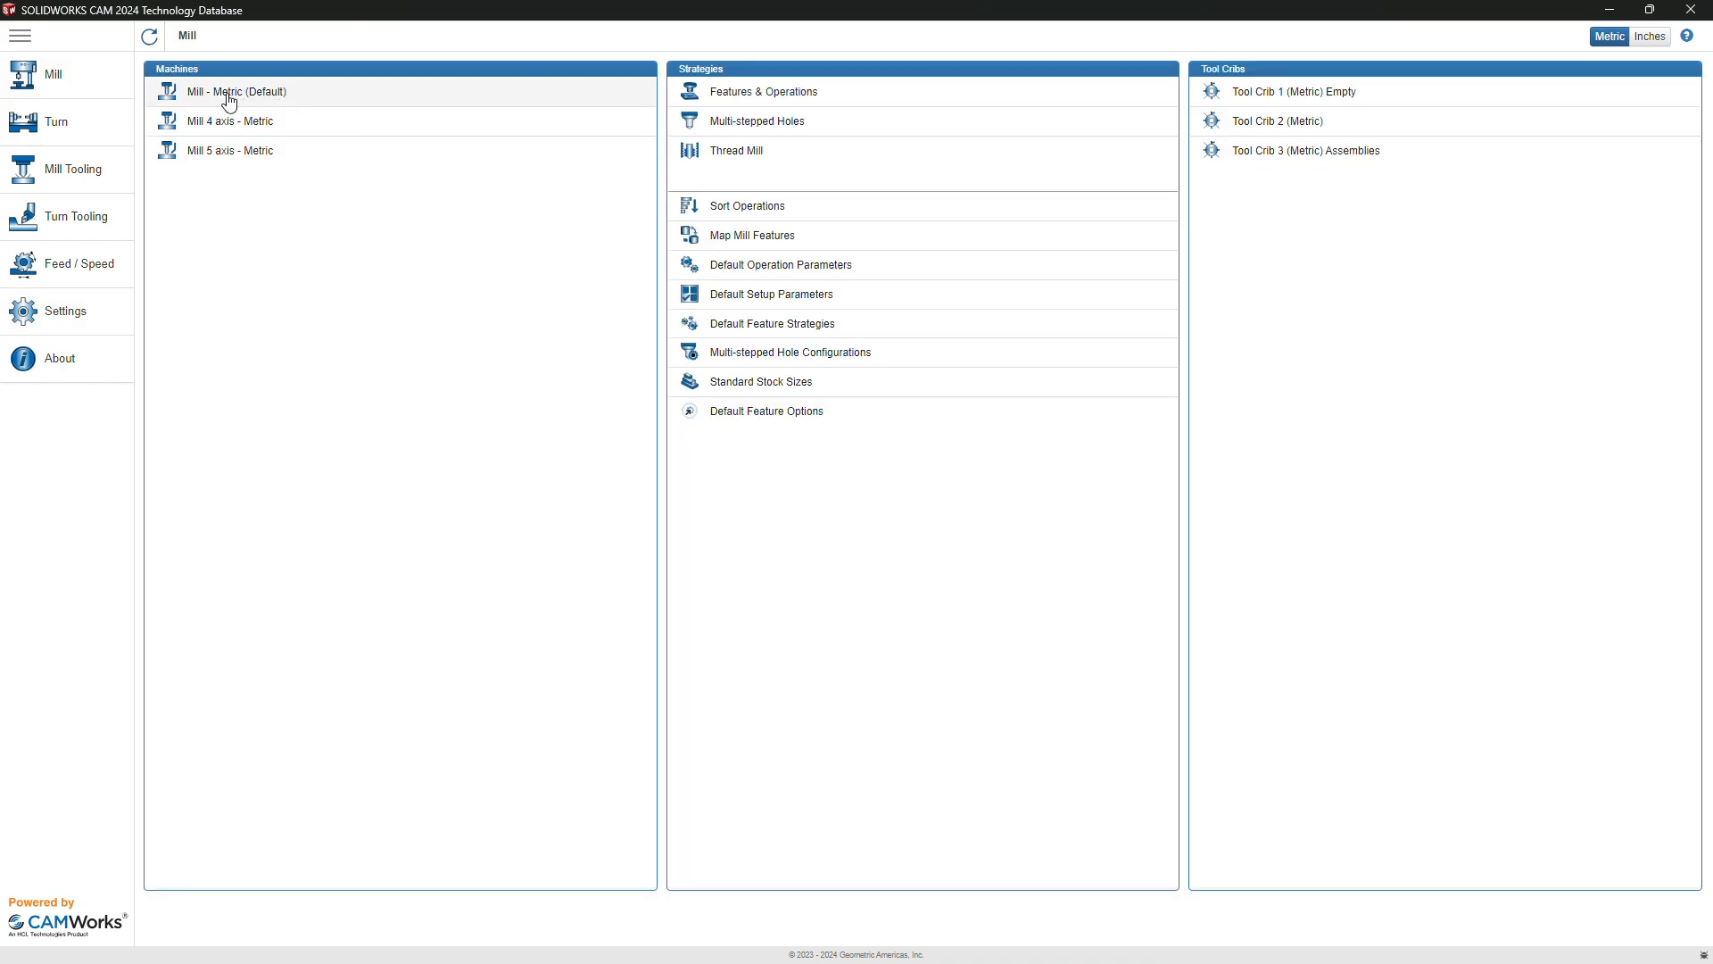
Step: Copy Mill - Metric as the default machine named Carvera, described 'Carvera Desktop CNC by MAkera'
{"action": "left_click", "coordinate": [230, 97]}
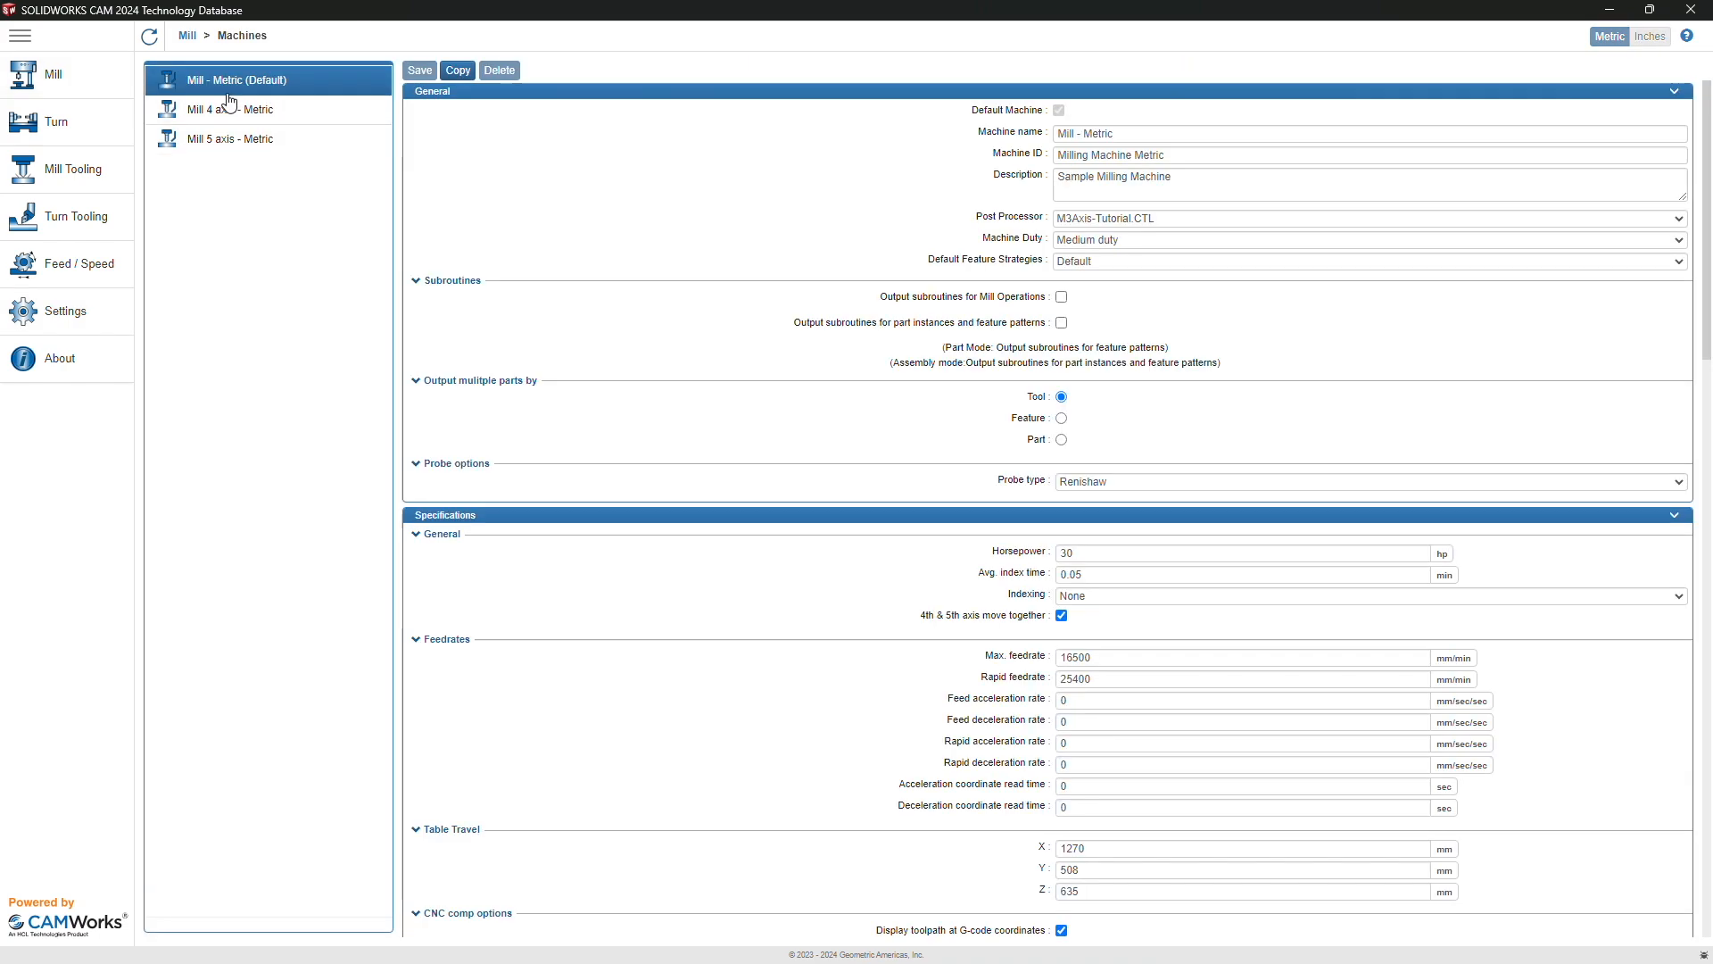
{"action": "left_click", "coordinate": [458, 70]}
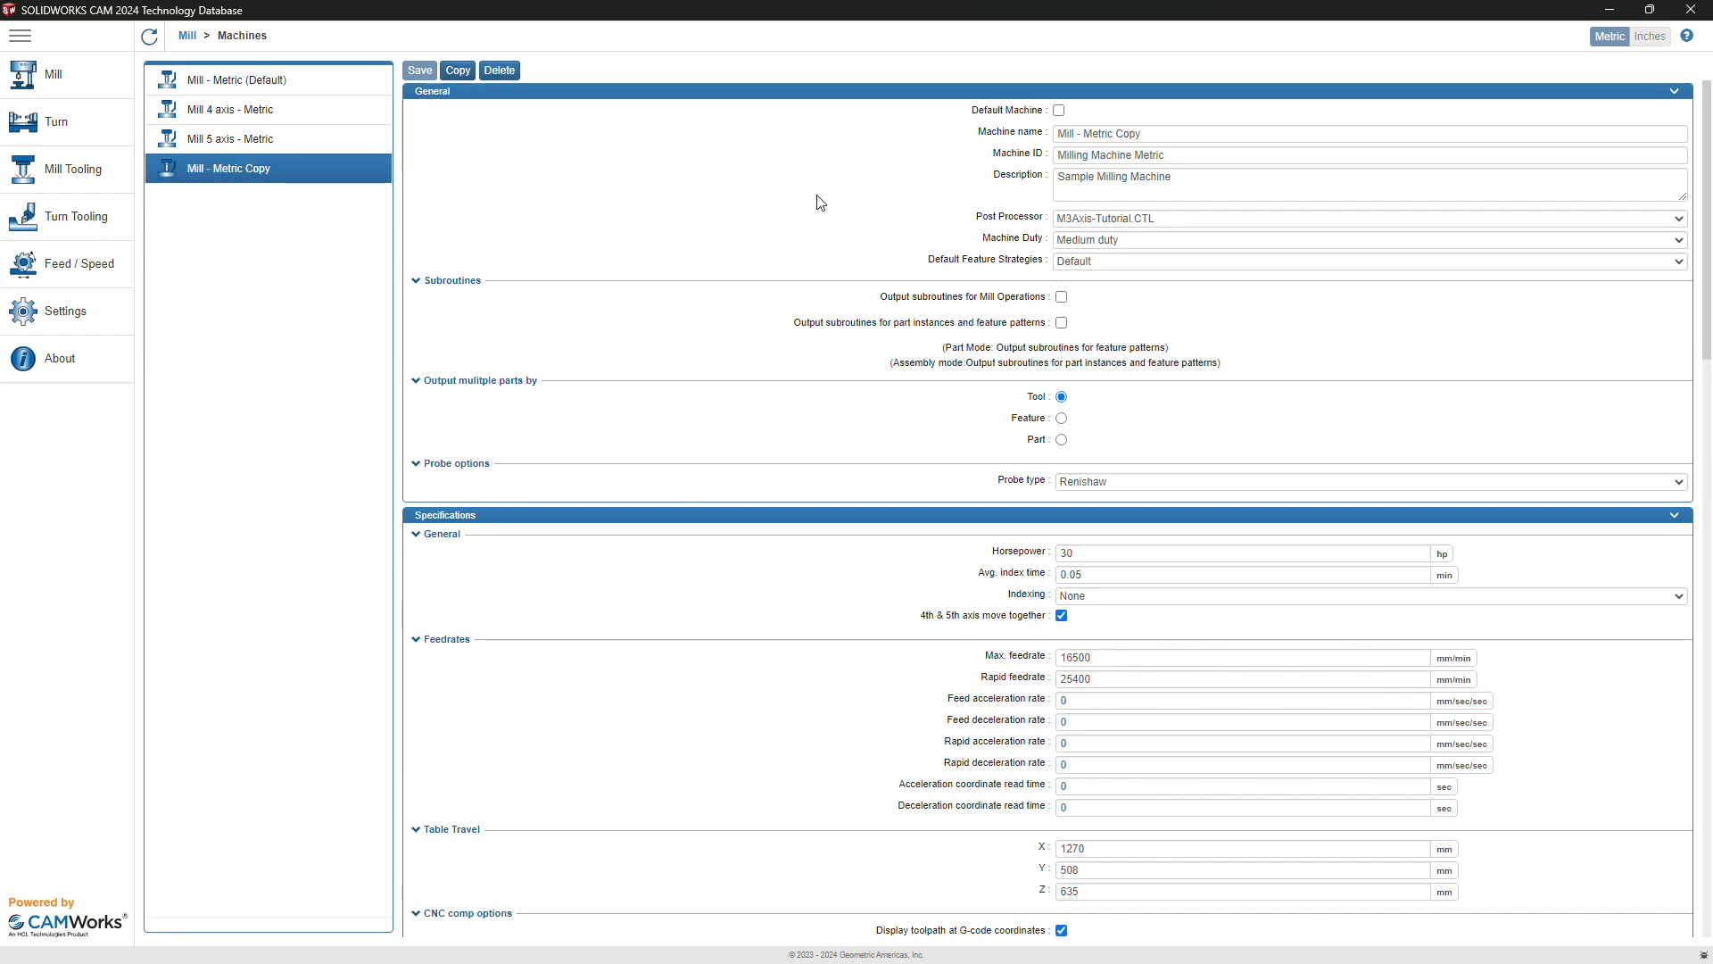
{"action": "left_click", "coordinate": [1059, 110]}
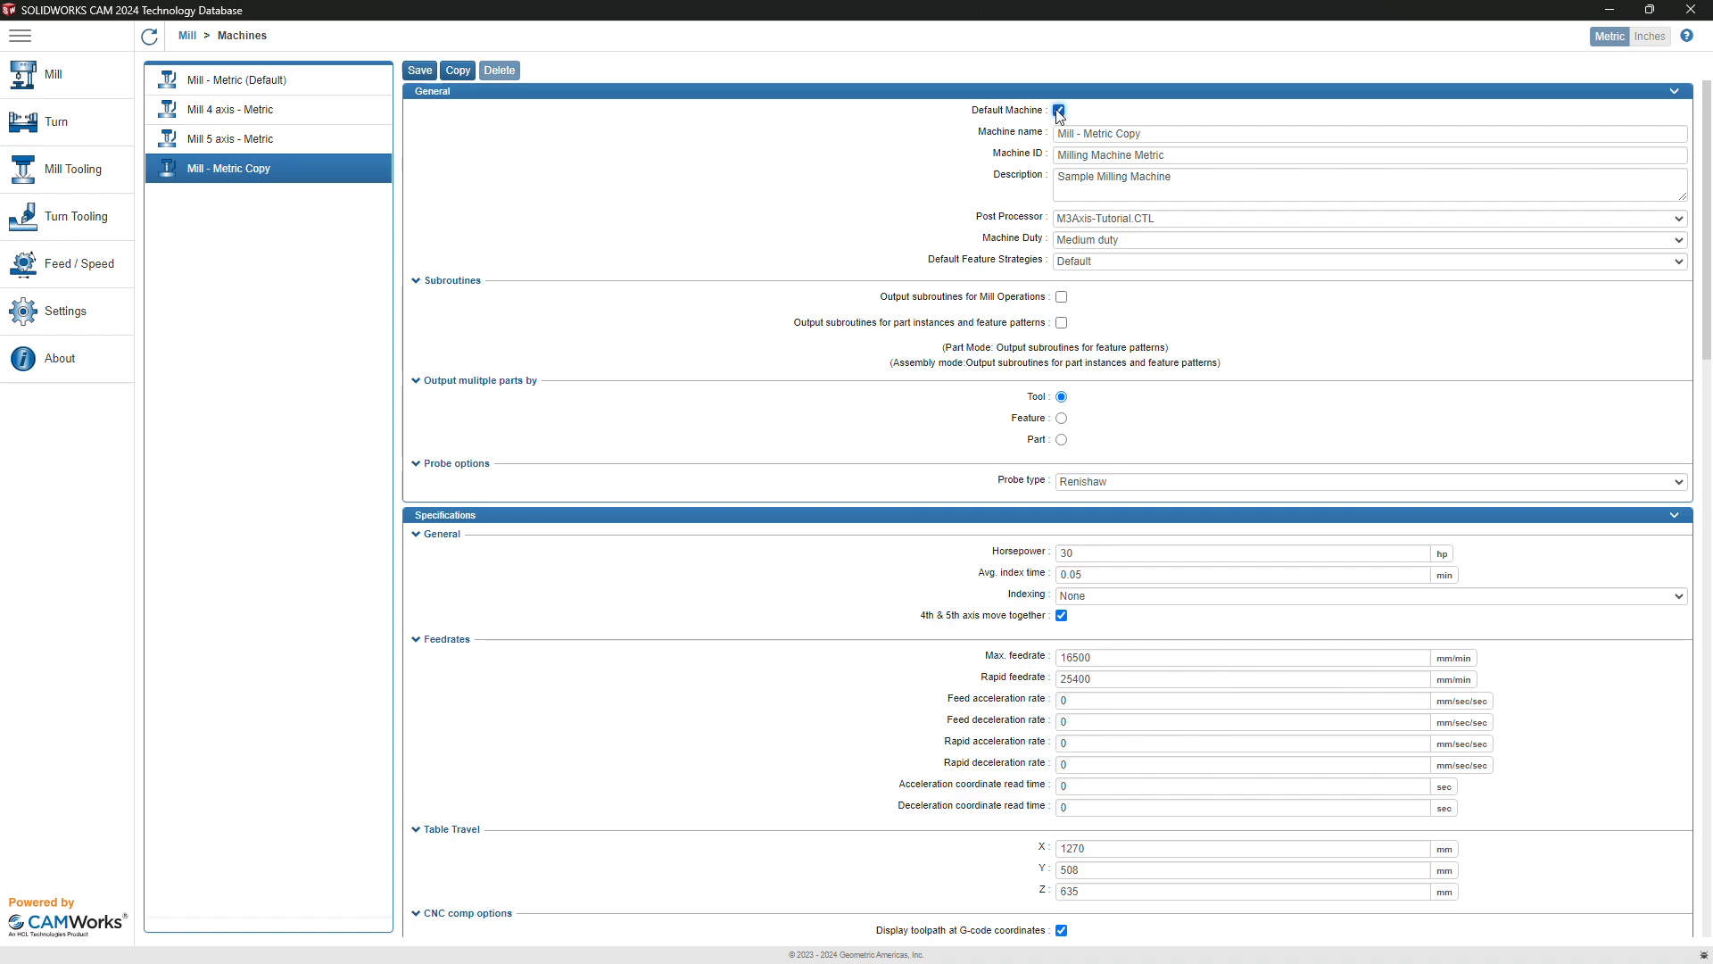
{"action": "triple_click", "coordinate": [1102, 134]}
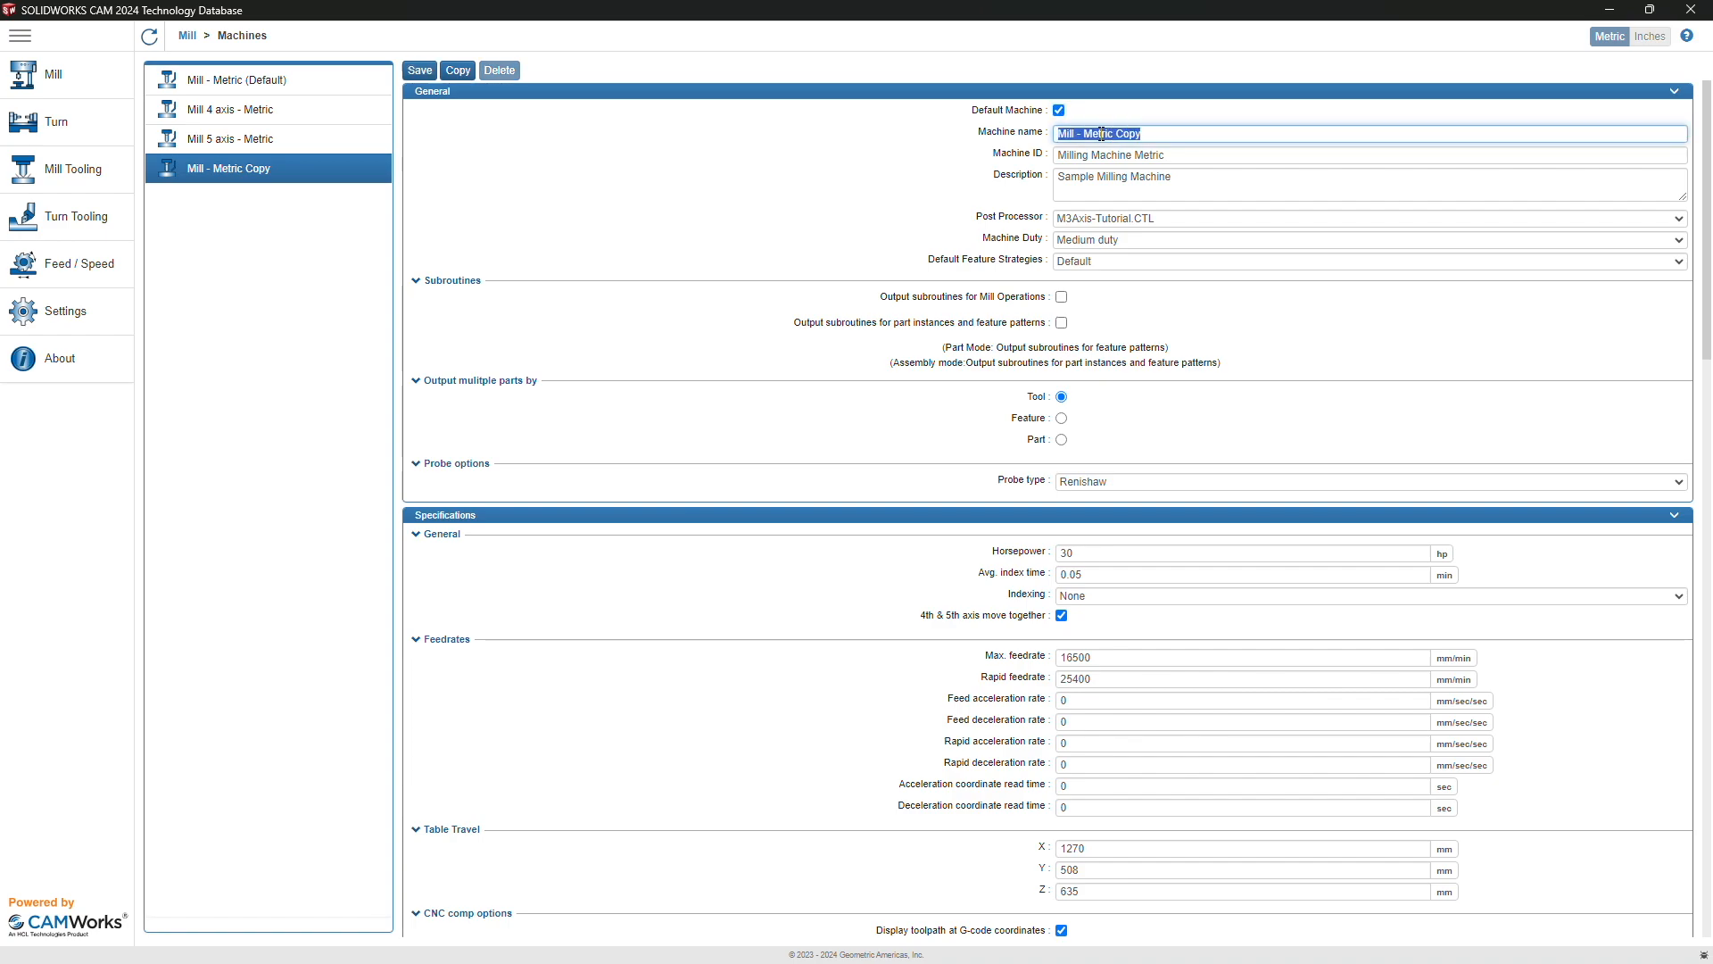
{"action": "type", "text": "Carvera 3 Axis"}
{"action": "triple_click", "coordinate": [1156, 180]}
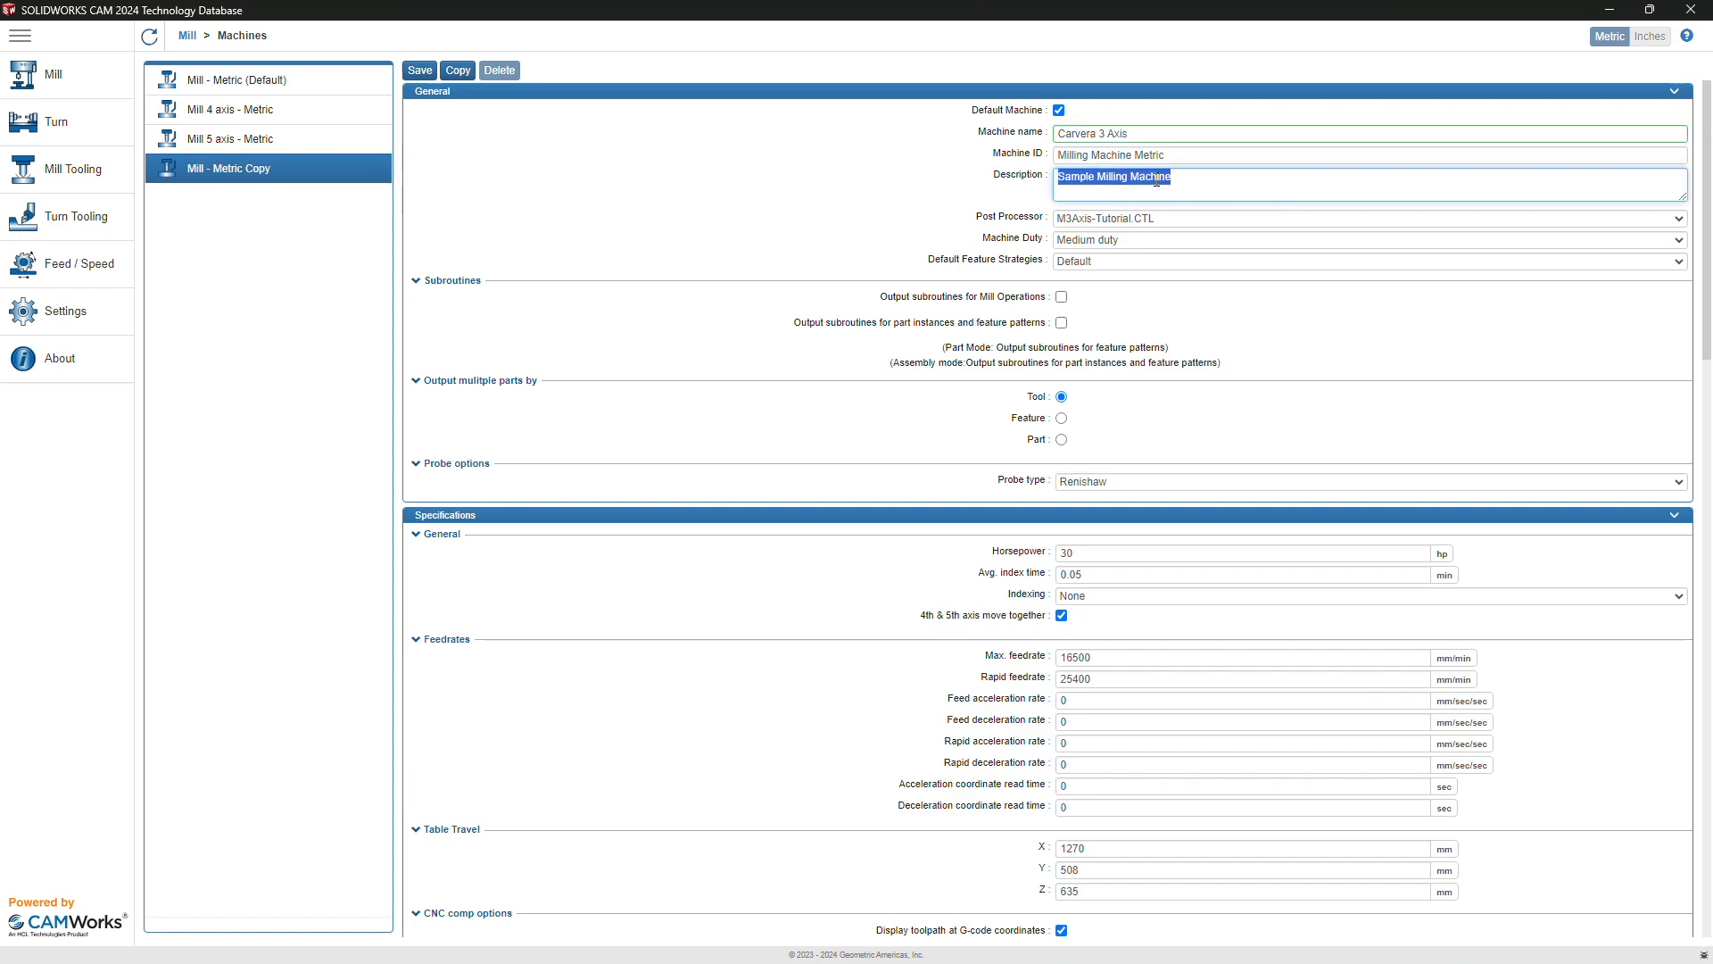
{"action": "type", "text": "Carvera Desktop CN"}
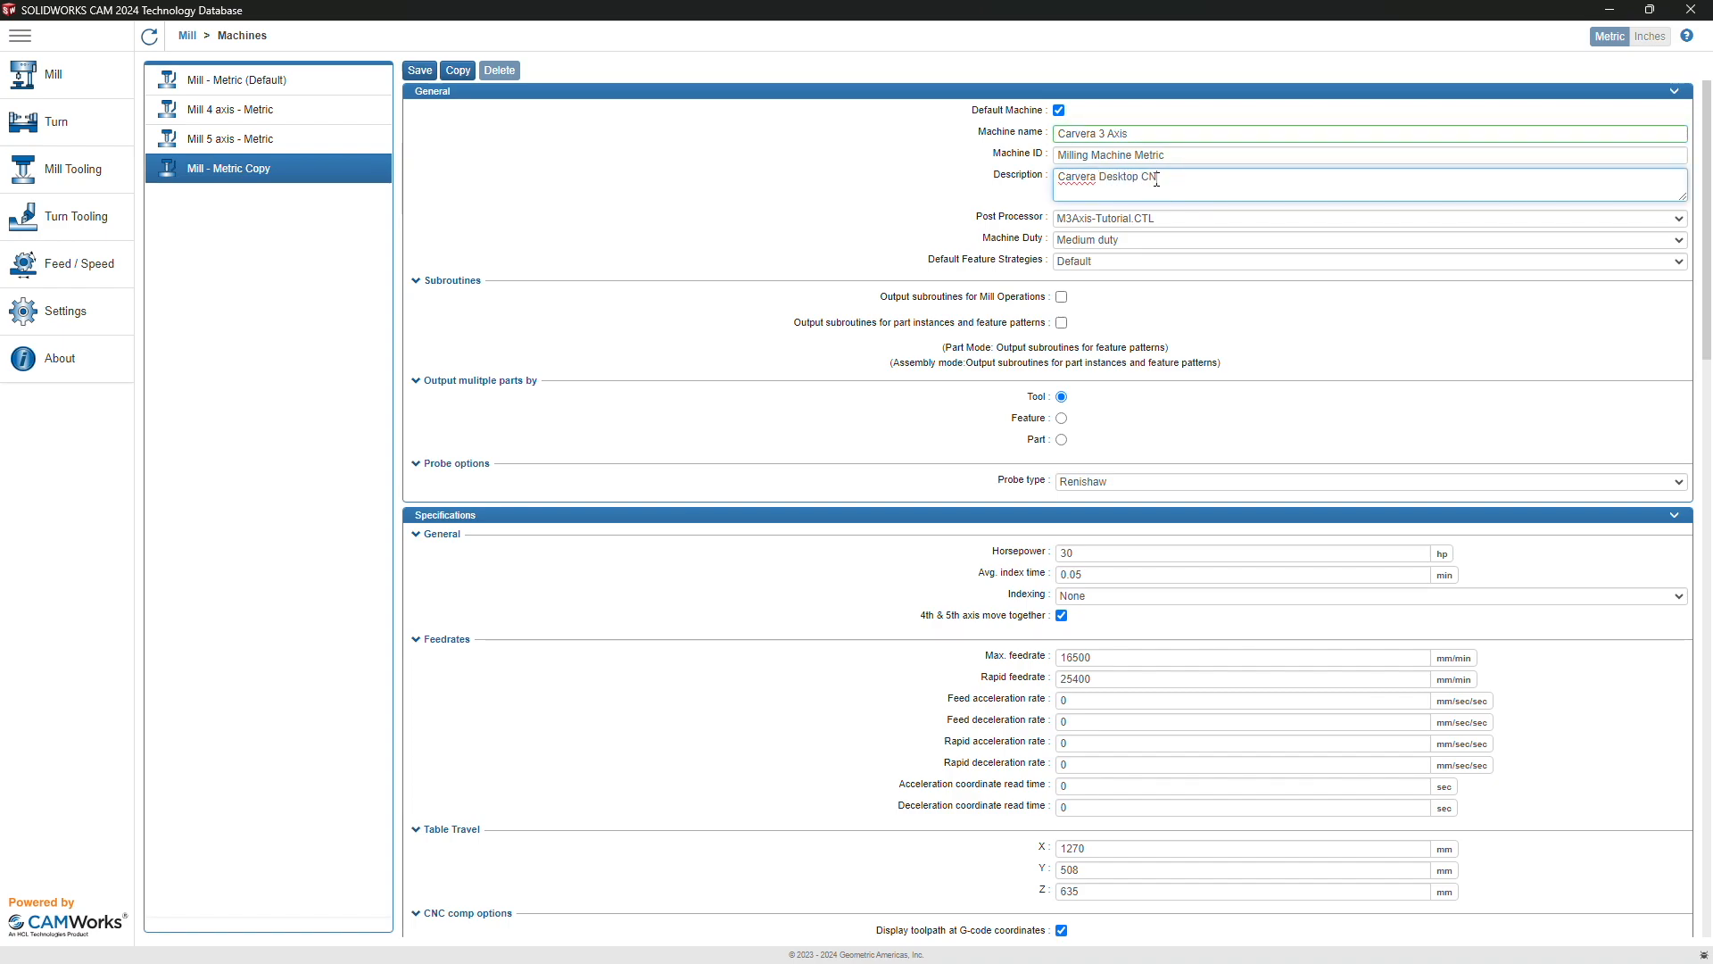
{"action": "type", "text": "C by MAkera"}
Step: Choose the CARVERA-3AXIS.CTL post processor and keep Medium machine duty
{"action": "left_click", "coordinate": [1154, 217]}
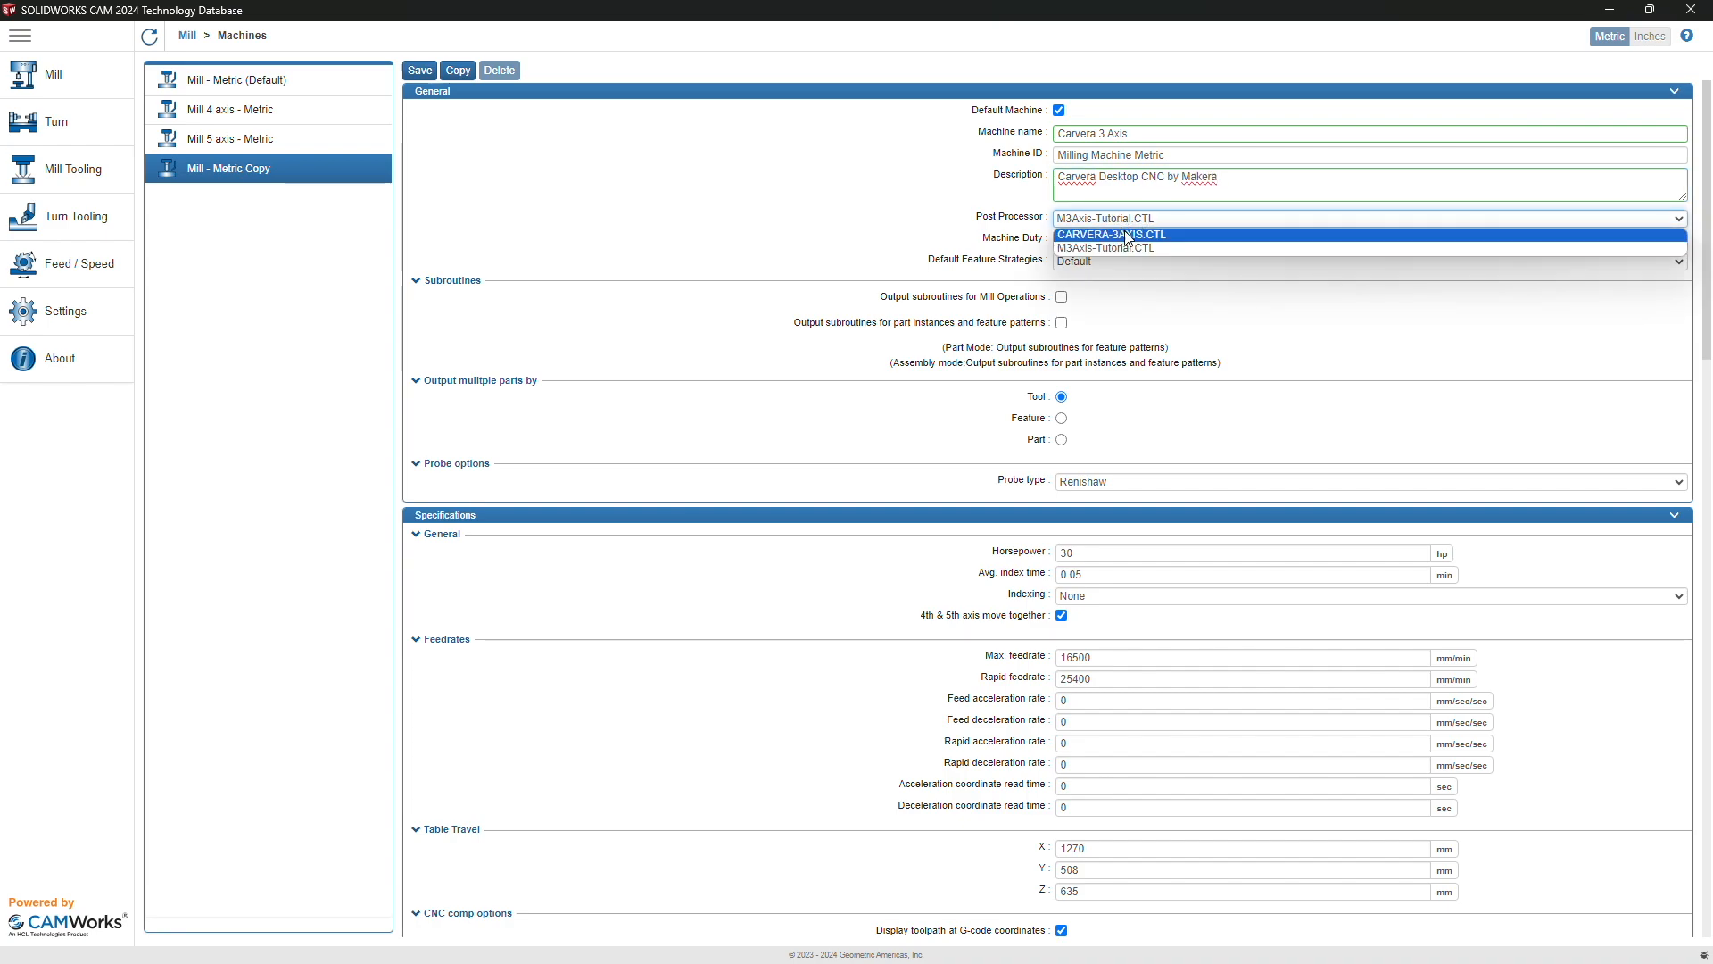
{"action": "left_click", "coordinate": [1146, 235]}
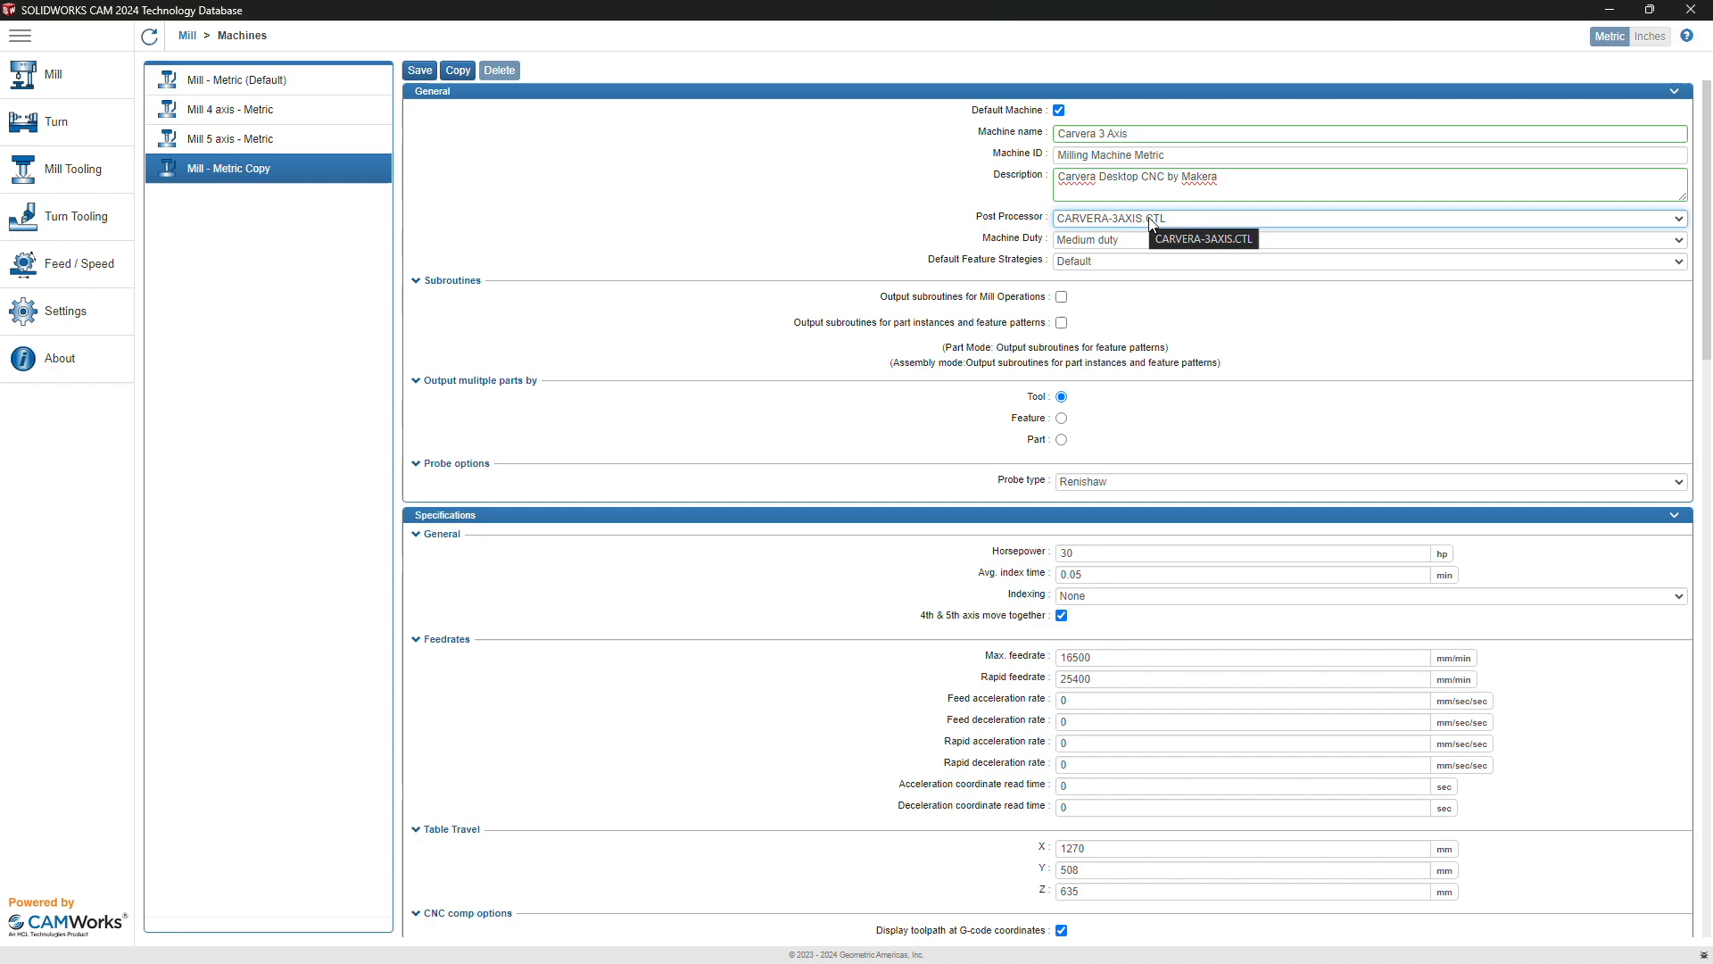
{"action": "left_click", "coordinate": [1092, 241]}
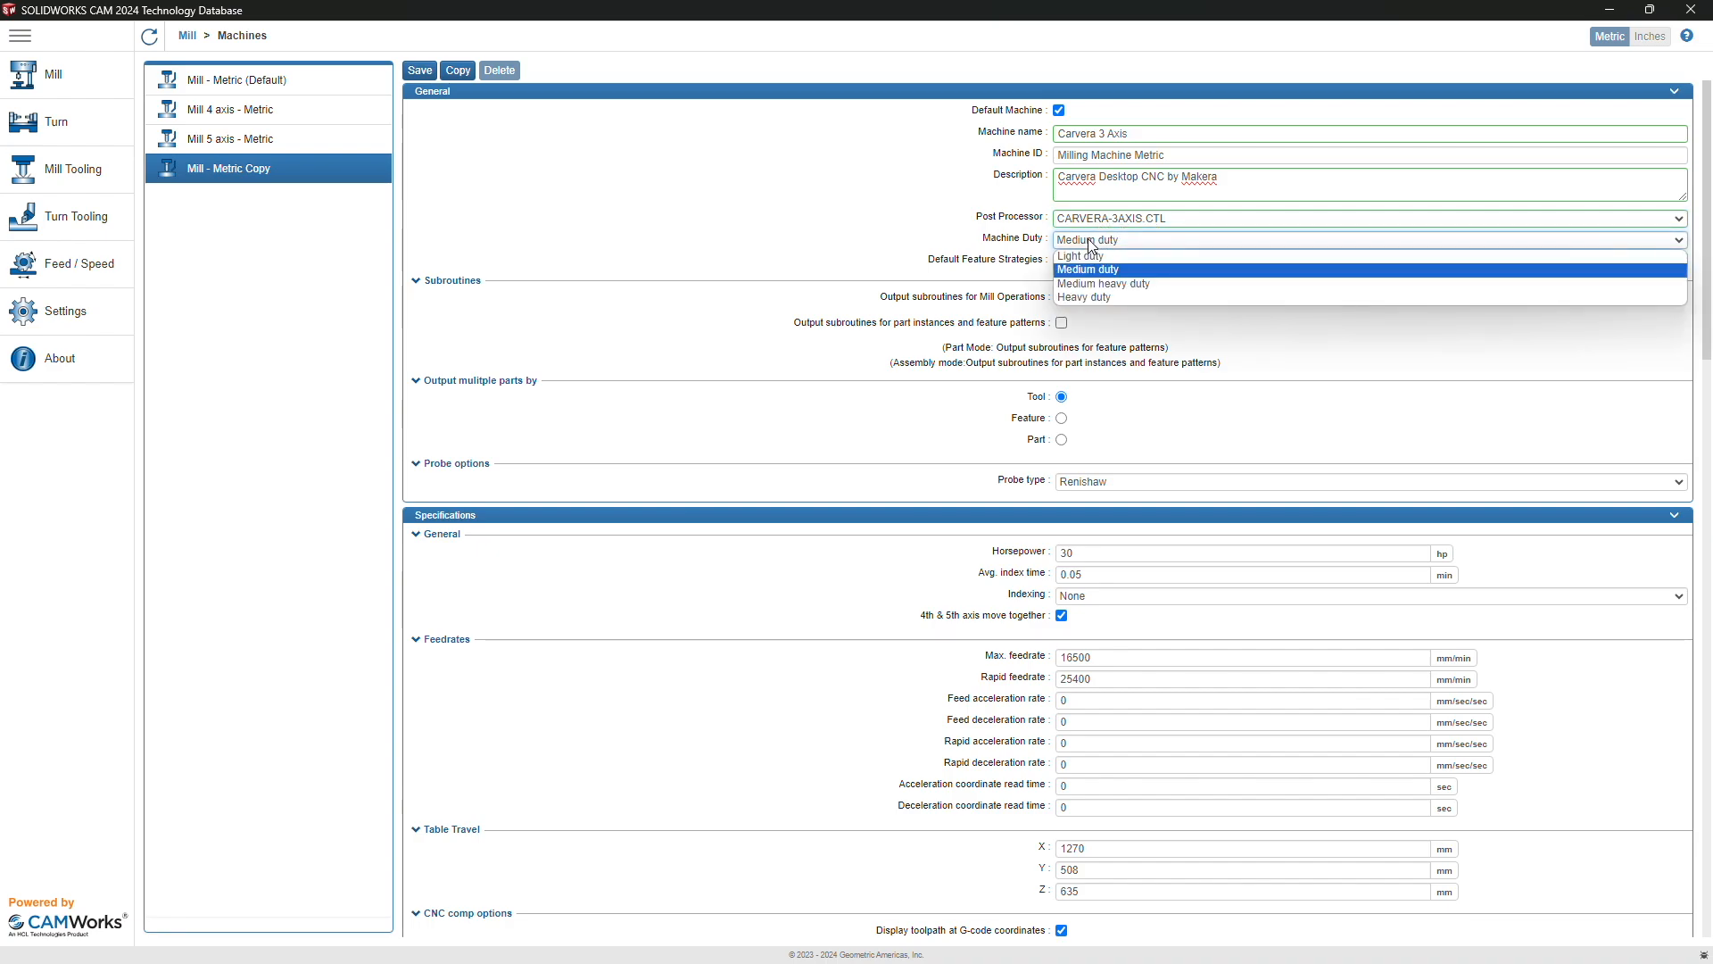
{"action": "left_click", "coordinate": [1127, 272]}
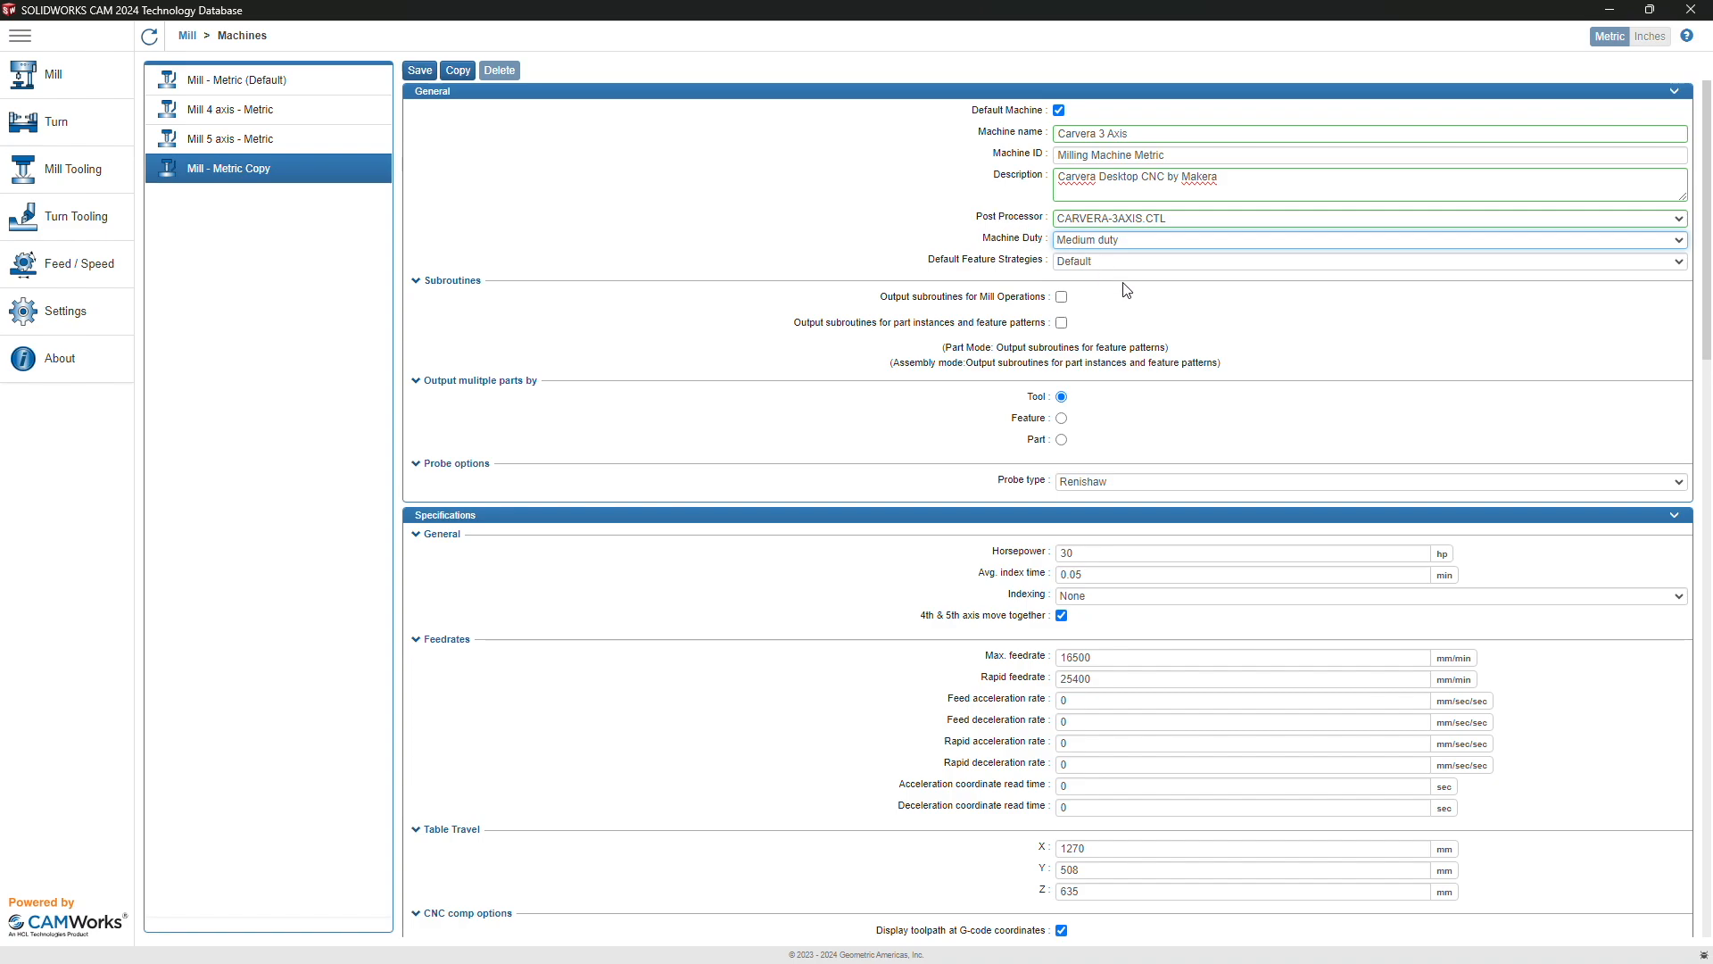
Step: Set Max. feedrate to 1000 and Rapid feedrate to 2500 mm/min
{"action": "scroll", "coordinate": [1138, 375], "scroll_direction": "down", "scroll_amount": 3}
{"action": "scroll", "coordinate": [1147, 426], "scroll_direction": "down", "scroll_amount": 1}
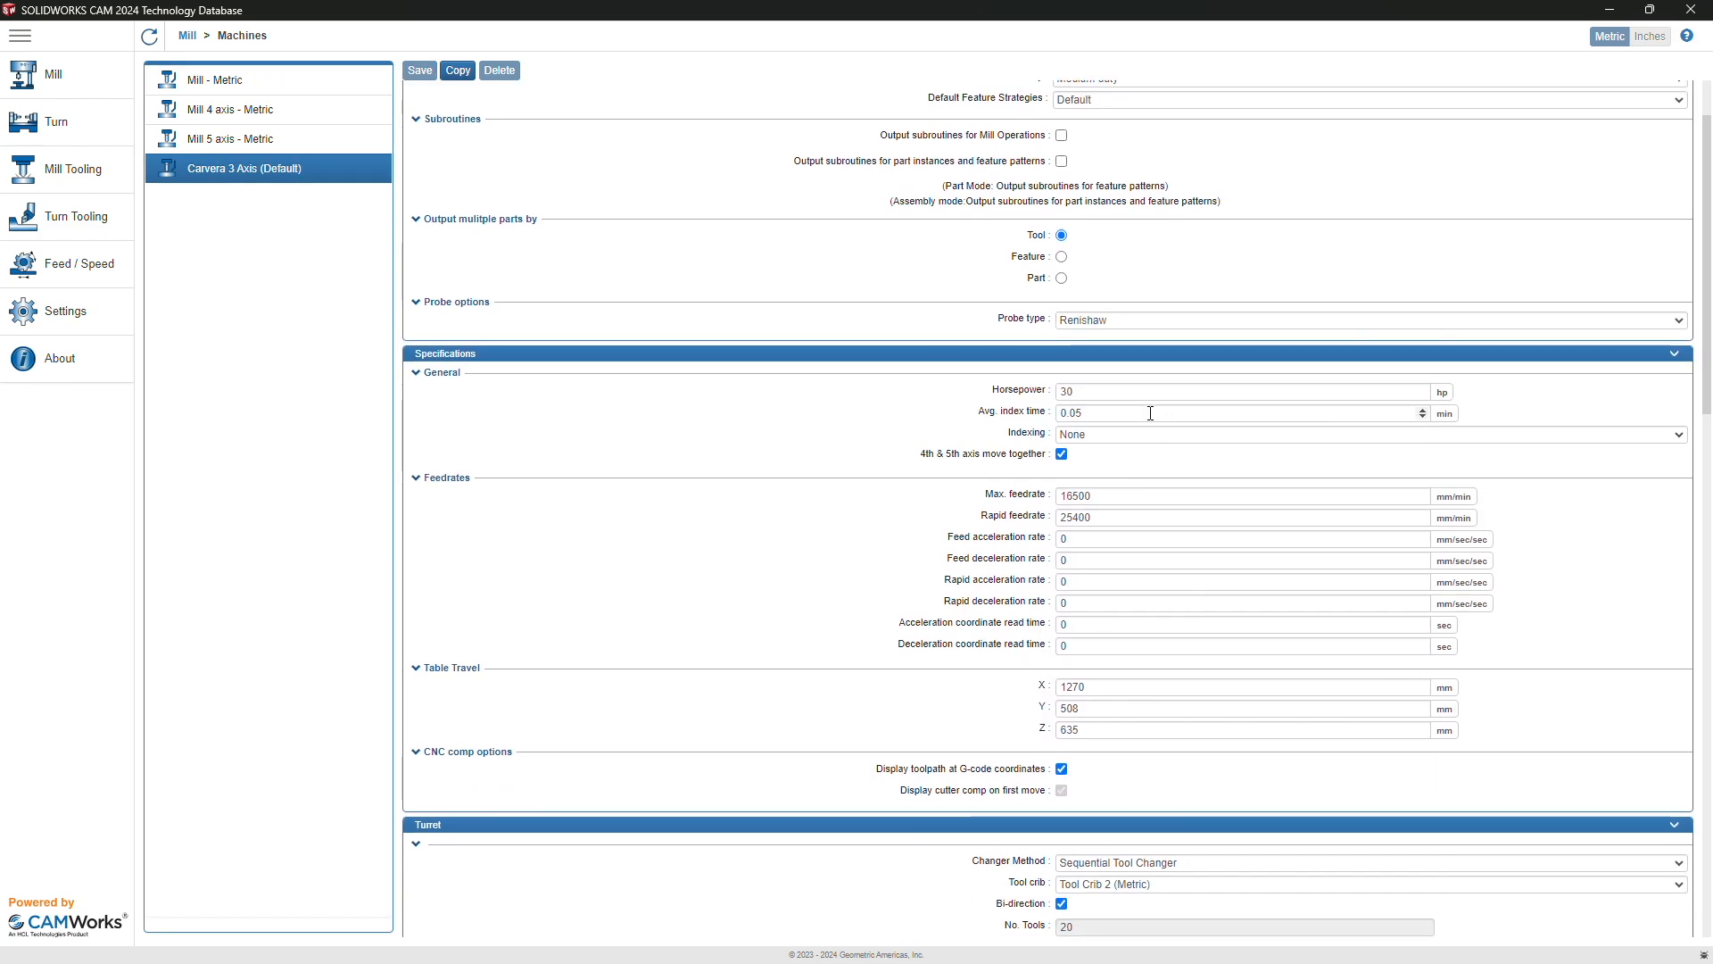
{"action": "scroll", "coordinate": [1120, 428], "scroll_direction": "down", "scroll_amount": 1}
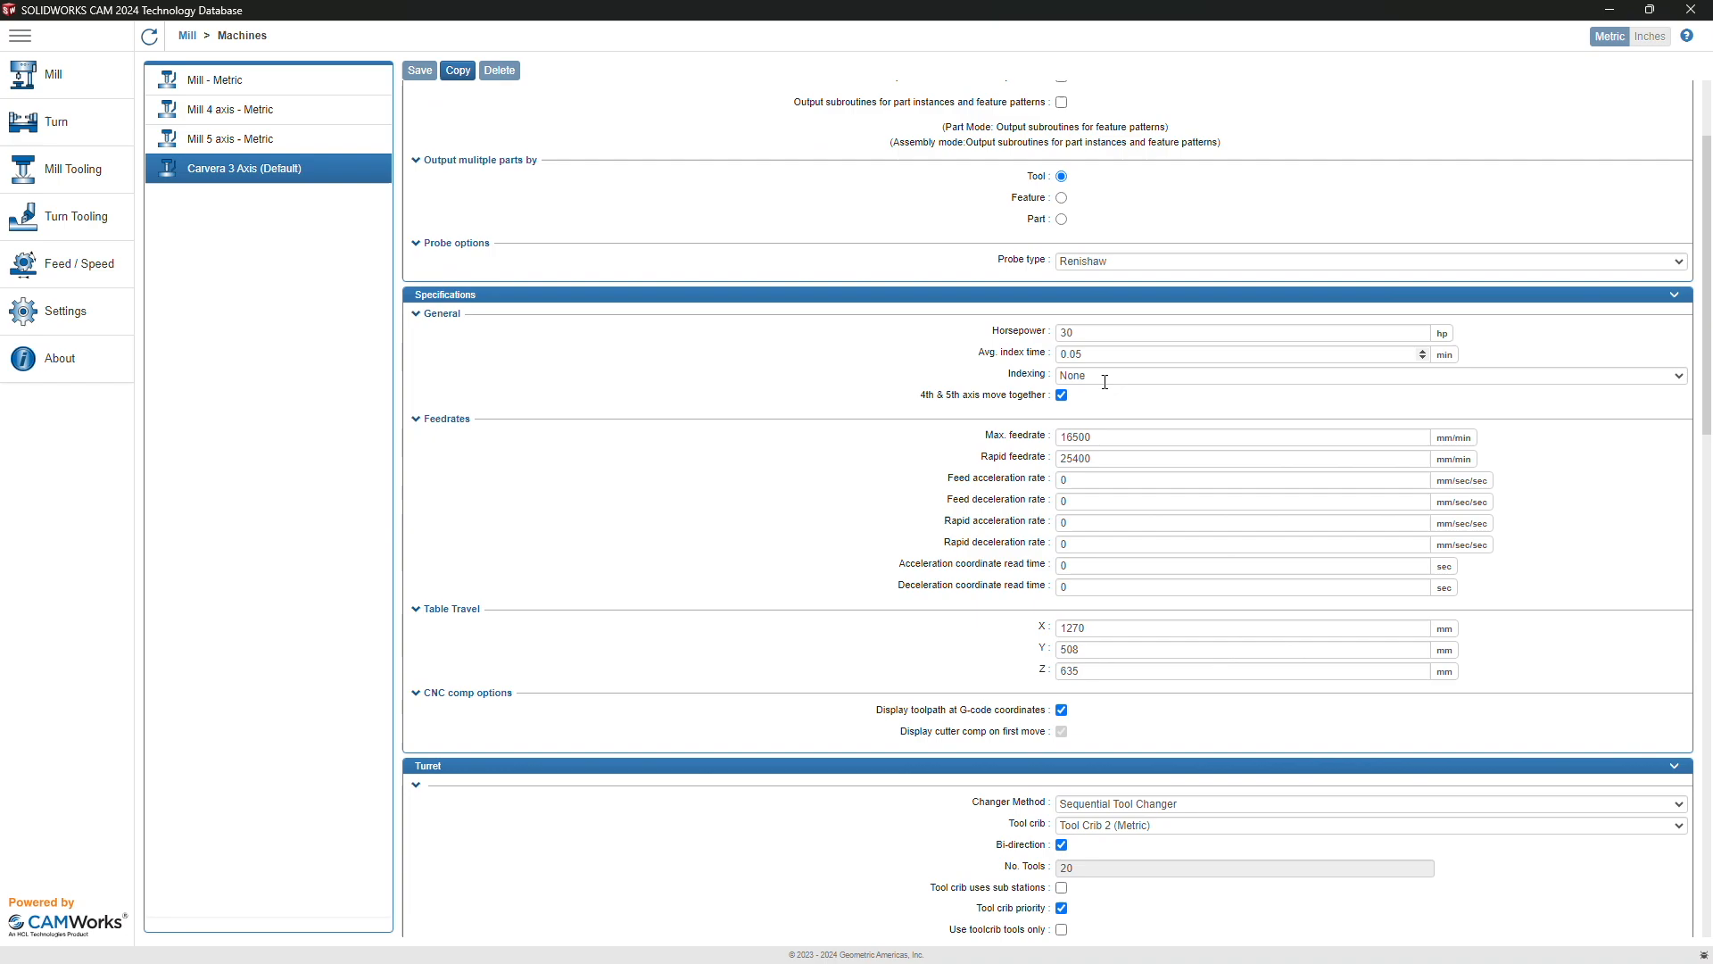
{"action": "scroll", "coordinate": [1097, 397], "scroll_direction": "down", "scroll_amount": 1}
{"action": "left_click", "coordinate": [1113, 435]}
{"action": "double_click", "coordinate": [1113, 435]}
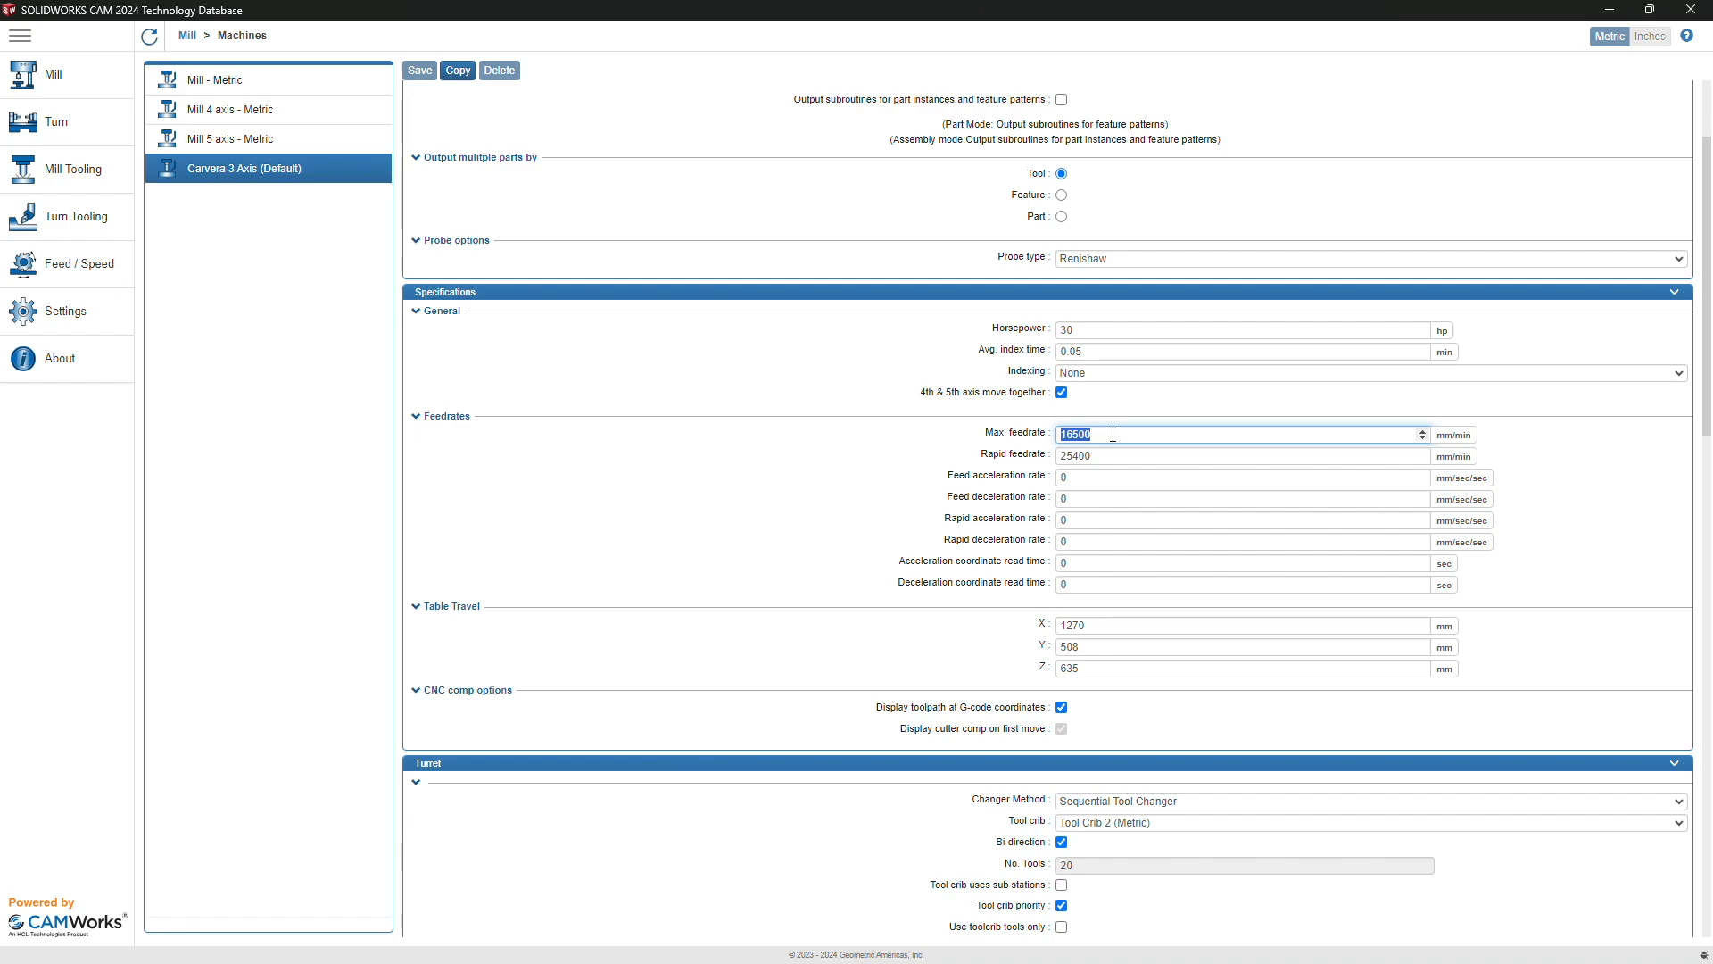
{"action": "type", "text": "100"}
{"action": "double_click", "coordinate": [1092, 452]}
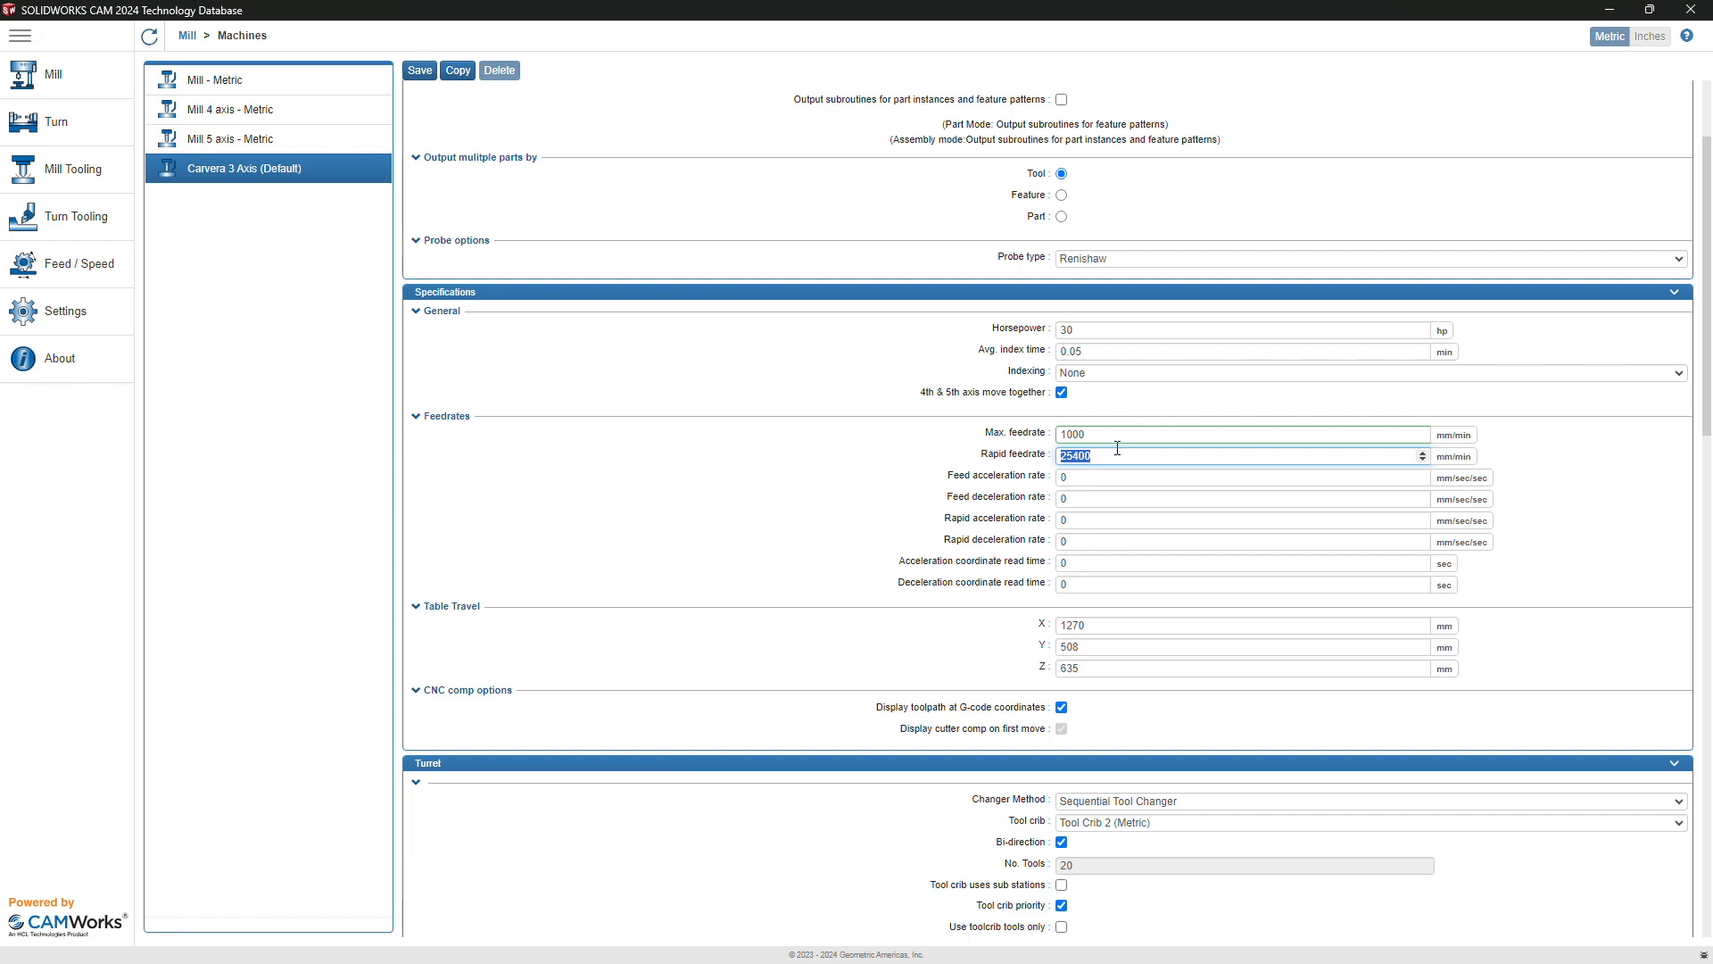
{"action": "type", "text": "2500"}
Step: Set table travel to X 360, Y 240, Z 140 mm
{"action": "scroll", "coordinate": [1106, 443], "scroll_direction": "down", "scroll_amount": 1}
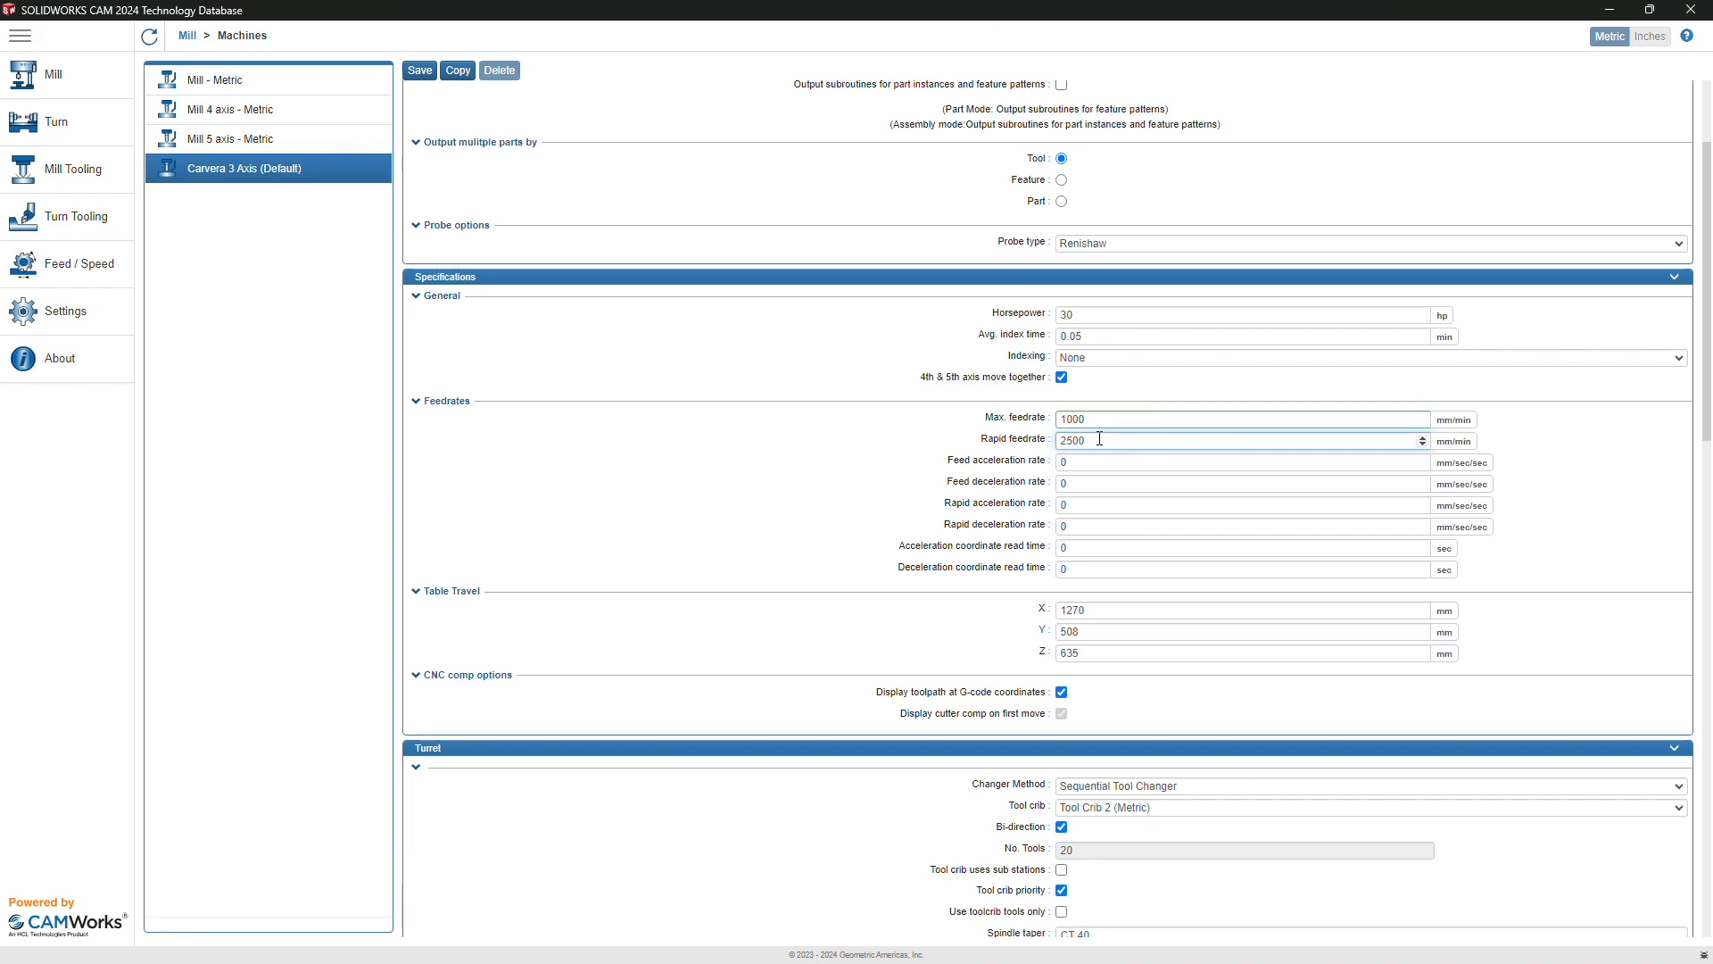
{"action": "scroll", "coordinate": [1099, 439], "scroll_direction": "down", "scroll_amount": 3}
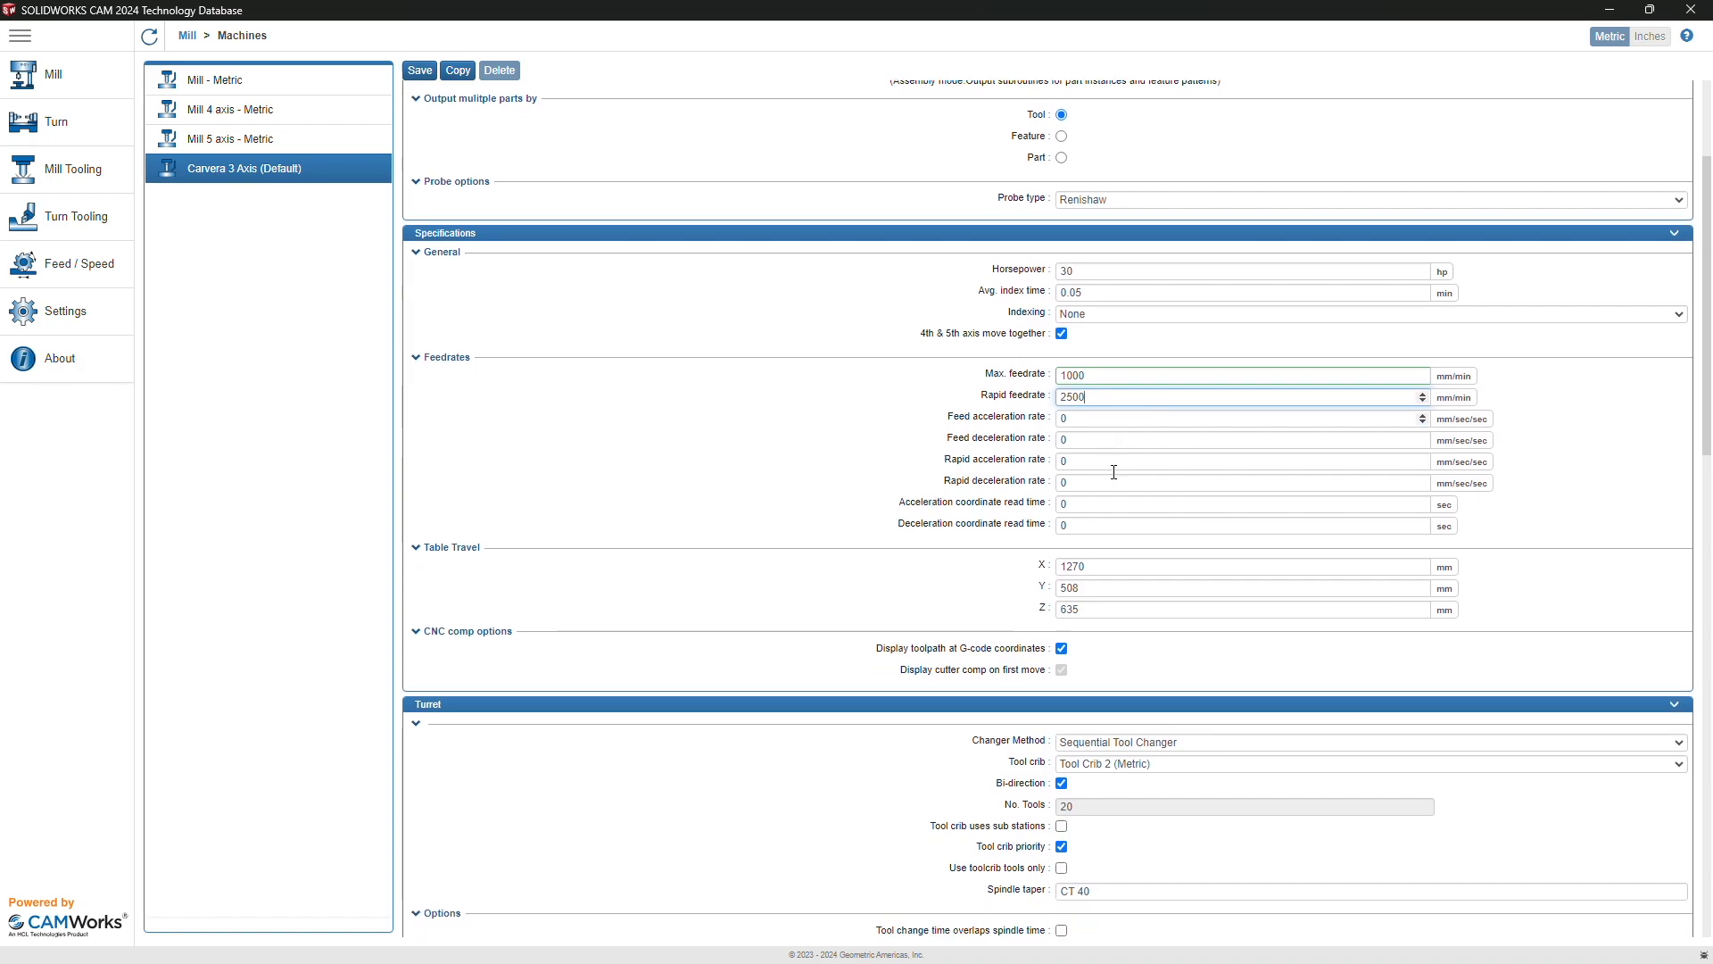
{"action": "scroll", "coordinate": [1100, 446], "scroll_direction": "down", "scroll_amount": 2}
{"action": "scroll", "coordinate": [1090, 365], "scroll_direction": "down", "scroll_amount": 1}
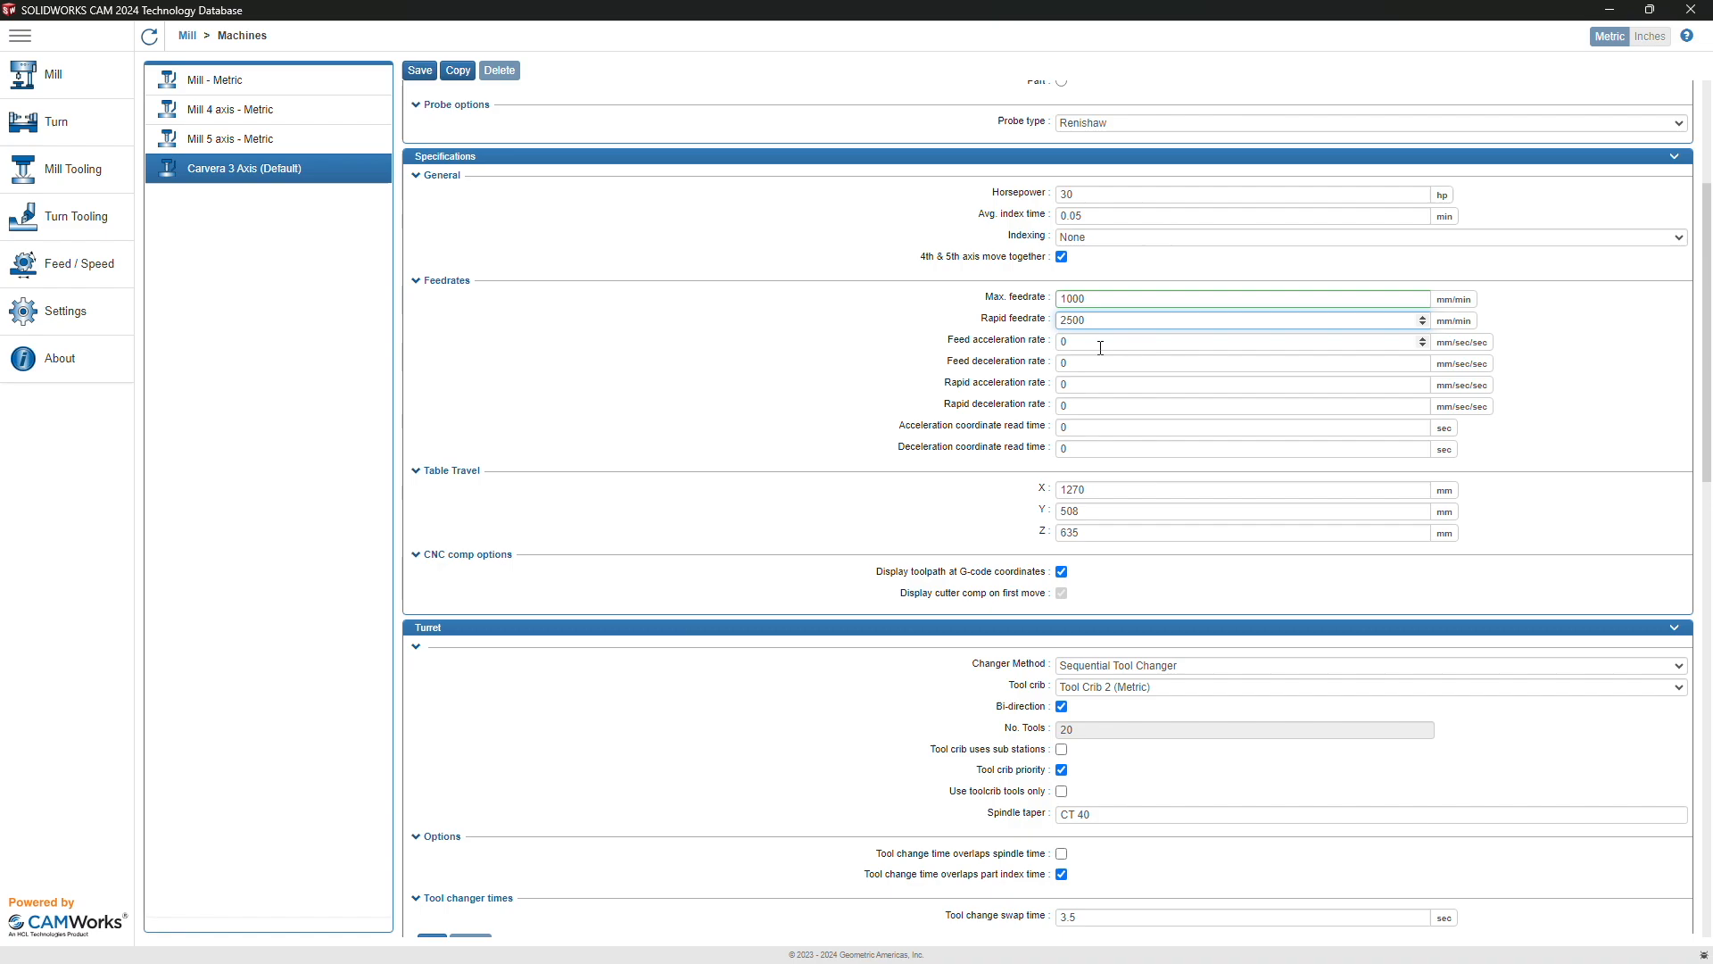
{"action": "scroll", "coordinate": [1097, 345], "scroll_direction": "down", "scroll_amount": 1}
{"action": "double_click", "coordinate": [1090, 456]}
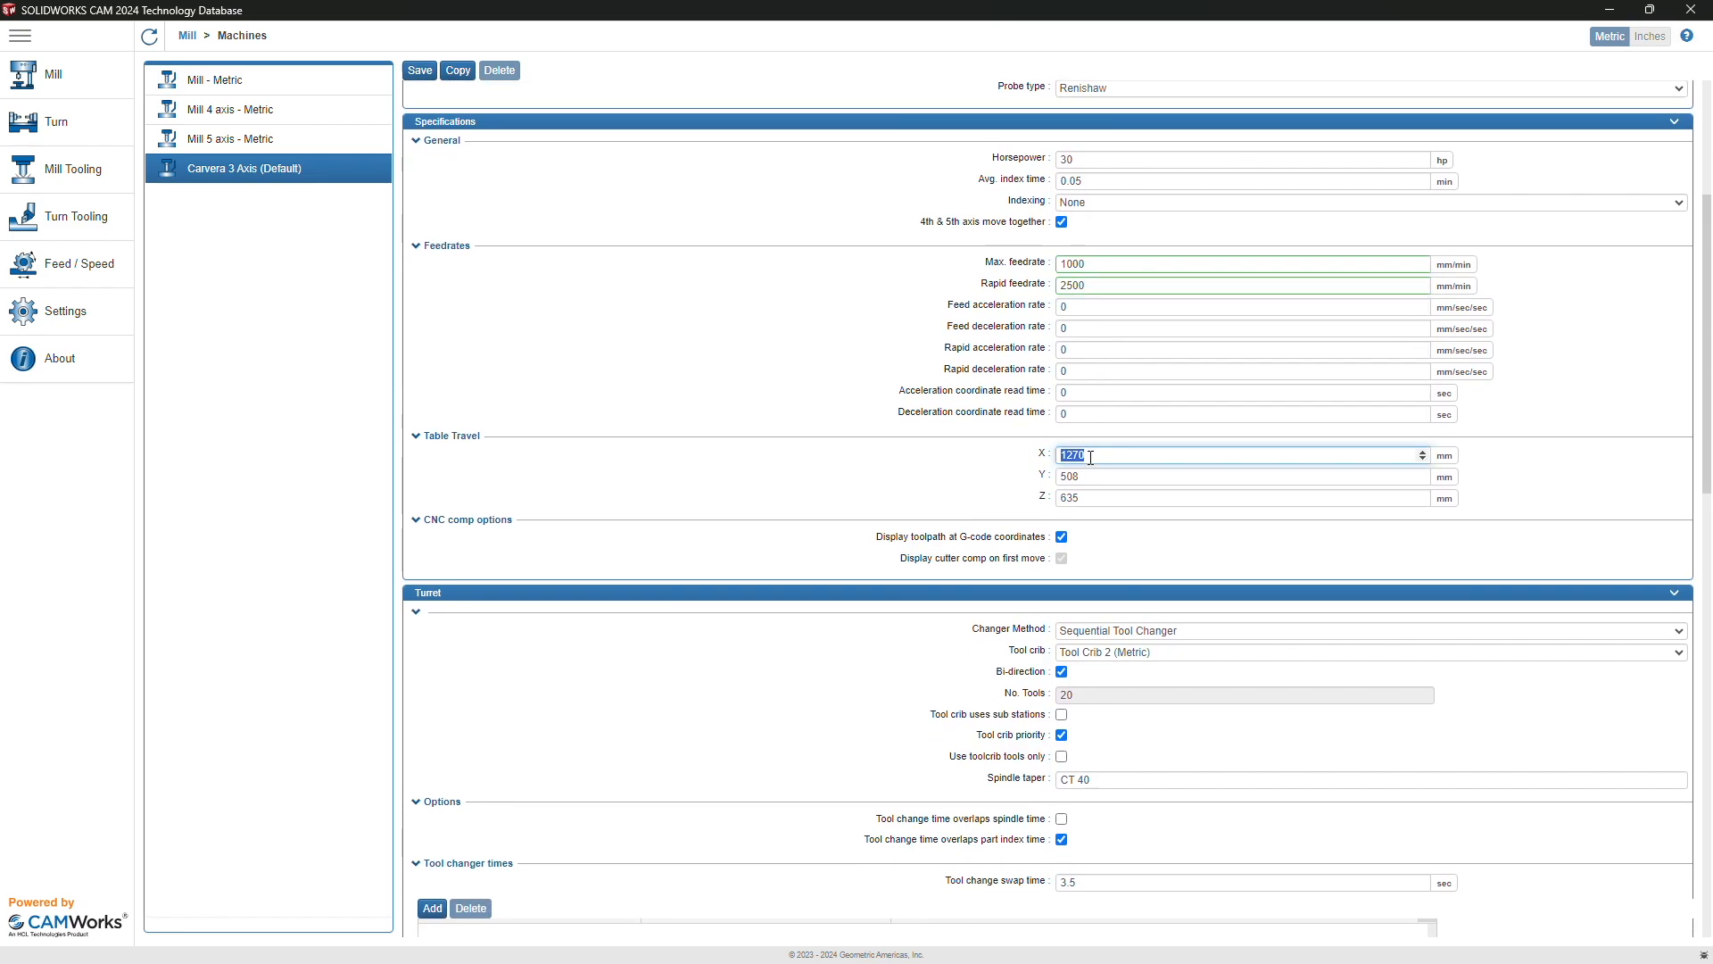
{"action": "type", "text": "360"}
{"action": "double_click", "coordinate": [1082, 482]}
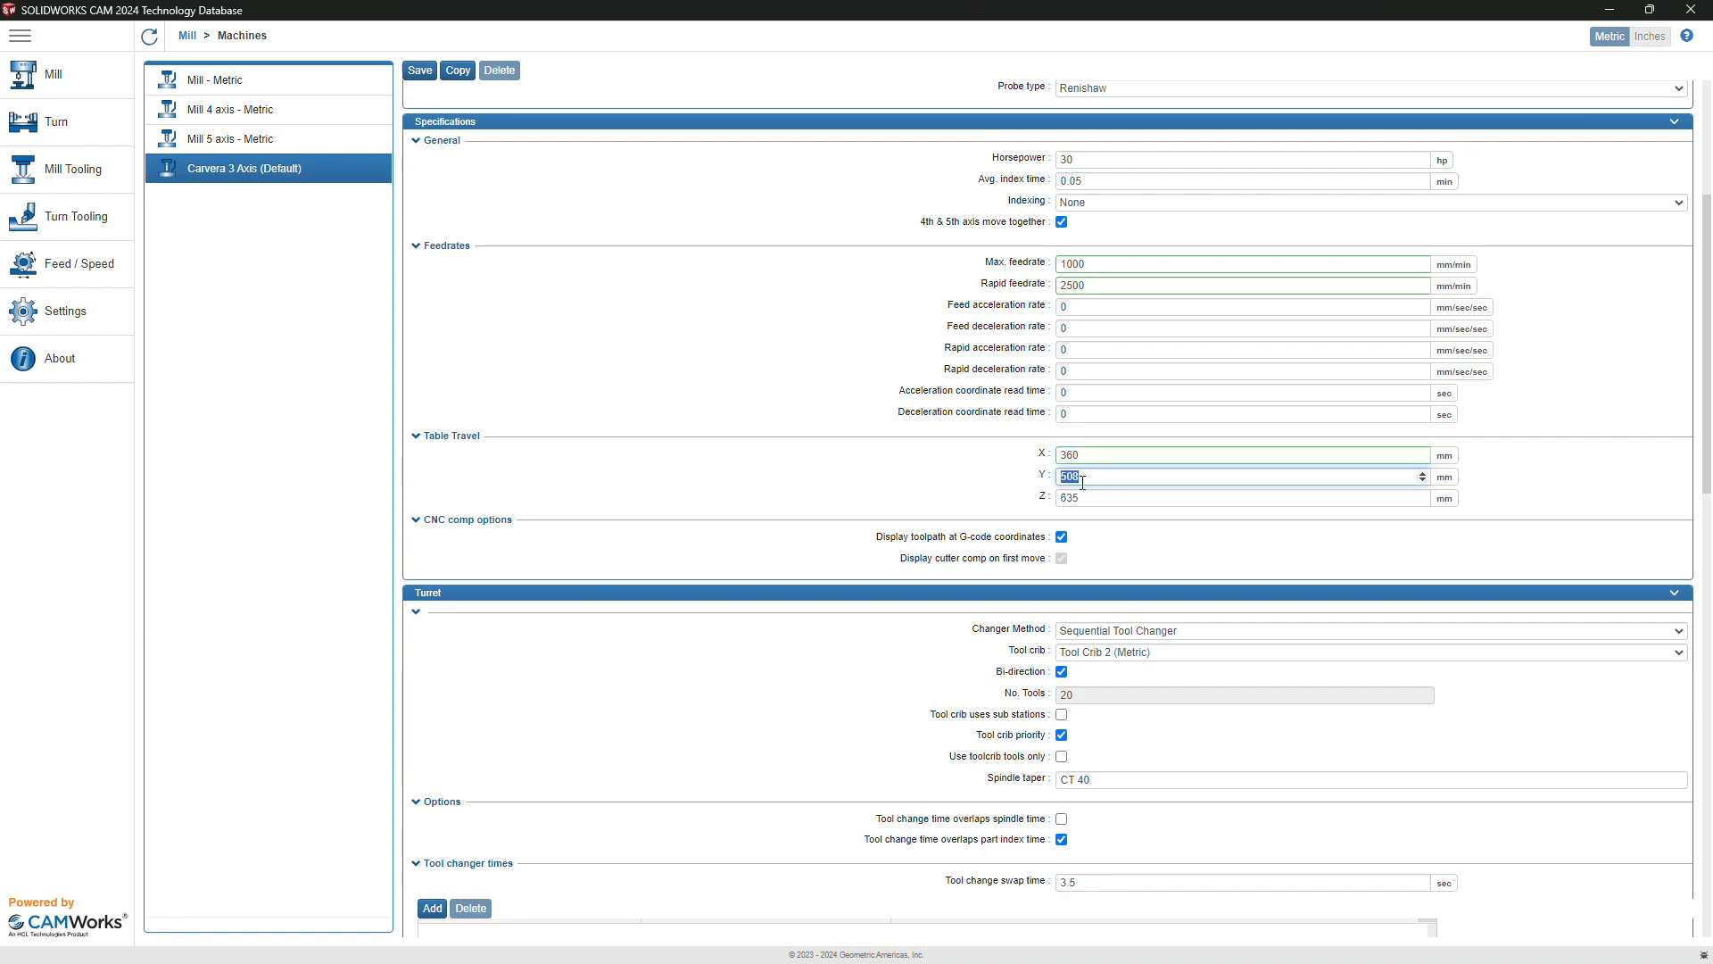
{"action": "type", "text": "240"}
{"action": "key", "text": "Tab"}
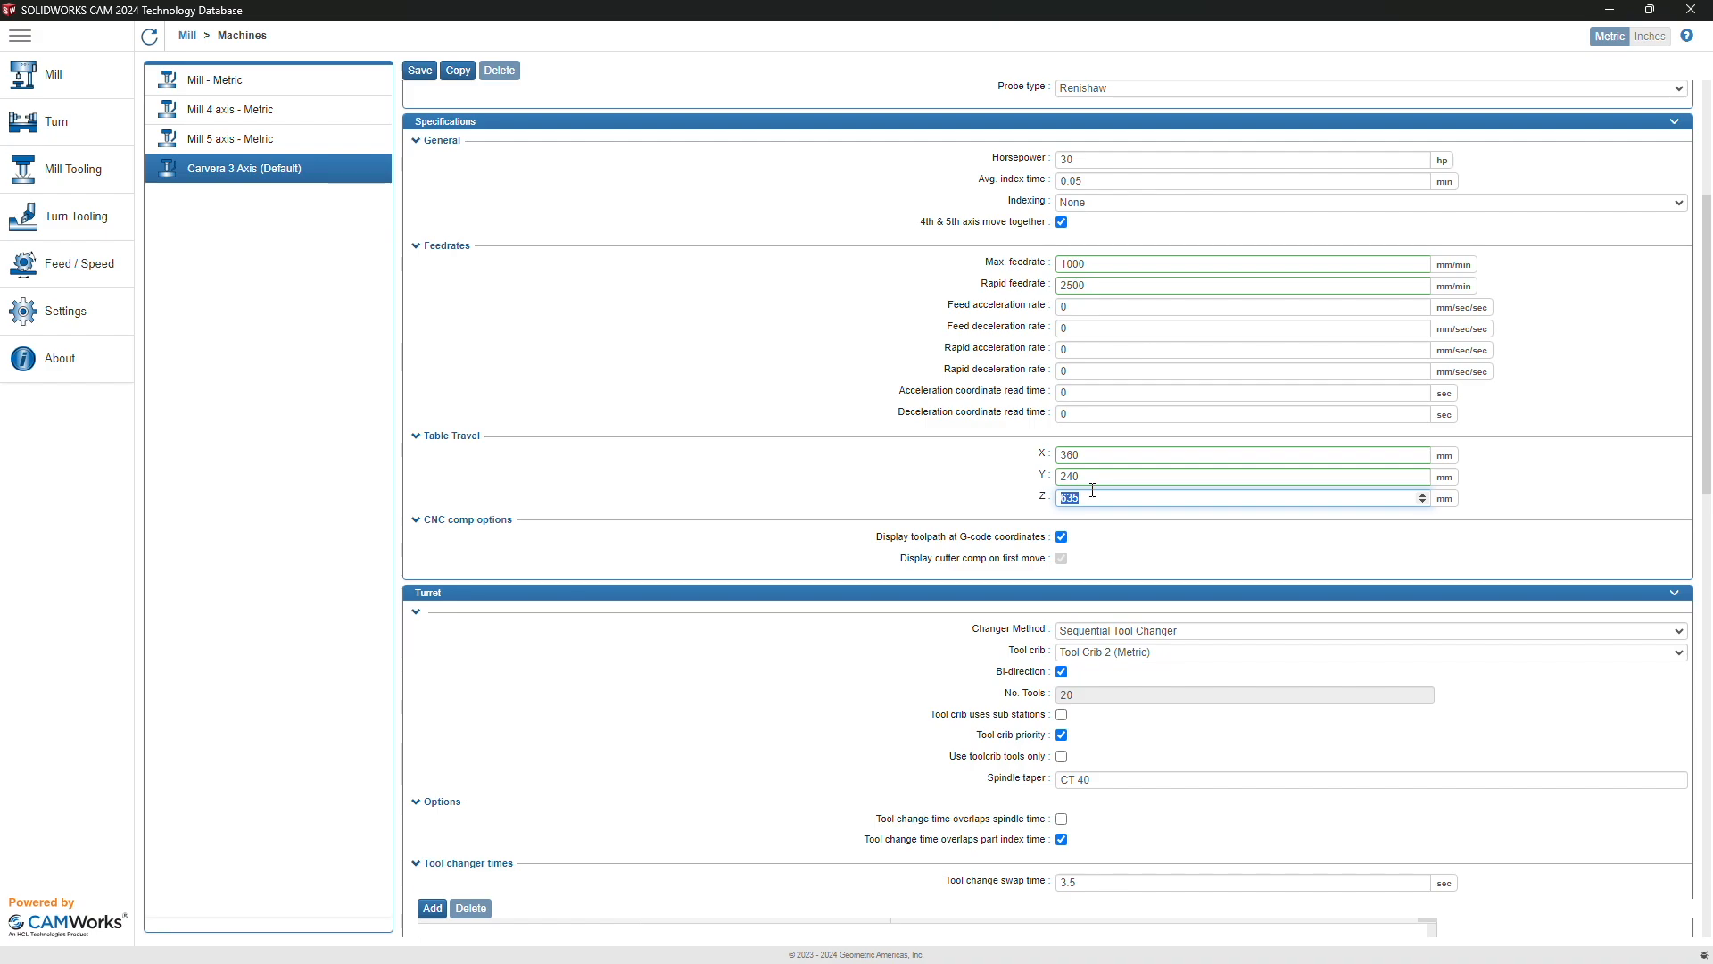
{"action": "type", "text": "140"}
Step: Keep Sequential Tool Changer and Tool Crib 2 (Metric), and set tool change swap time to 40 s
{"action": "scroll", "coordinate": [1142, 582], "scroll_direction": "down", "scroll_amount": 2}
{"action": "left_click", "coordinate": [1098, 452]}
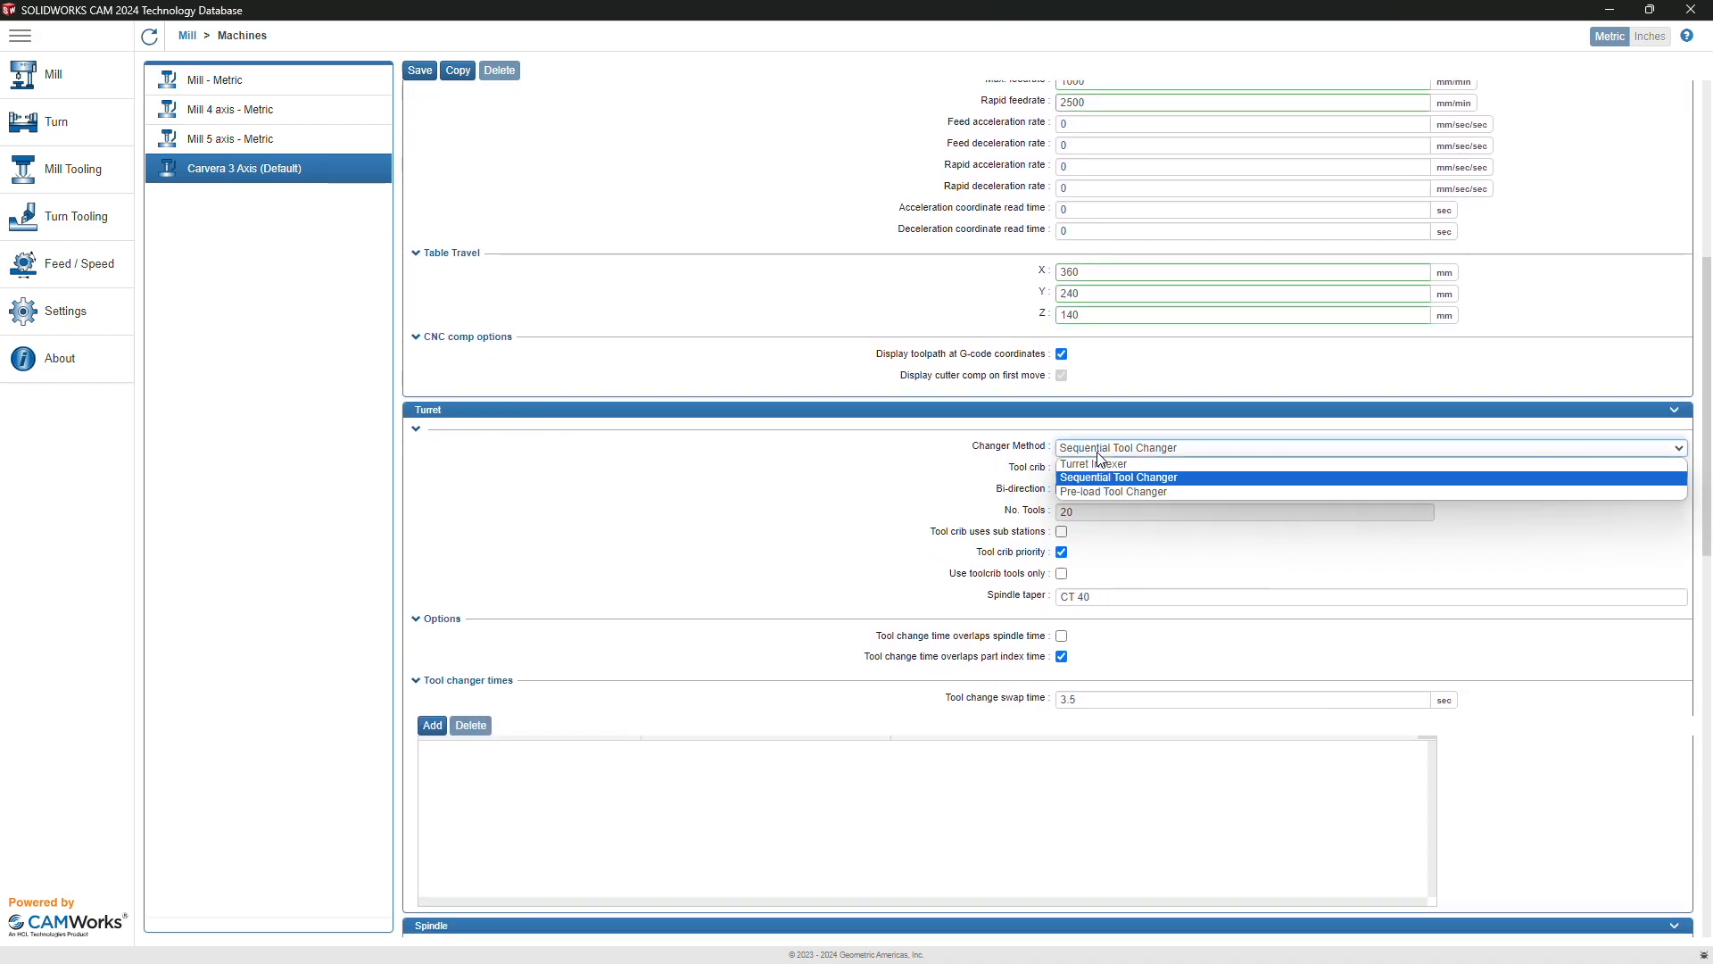
{"action": "left_click", "coordinate": [1118, 478]}
{"action": "left_click", "coordinate": [1123, 468]}
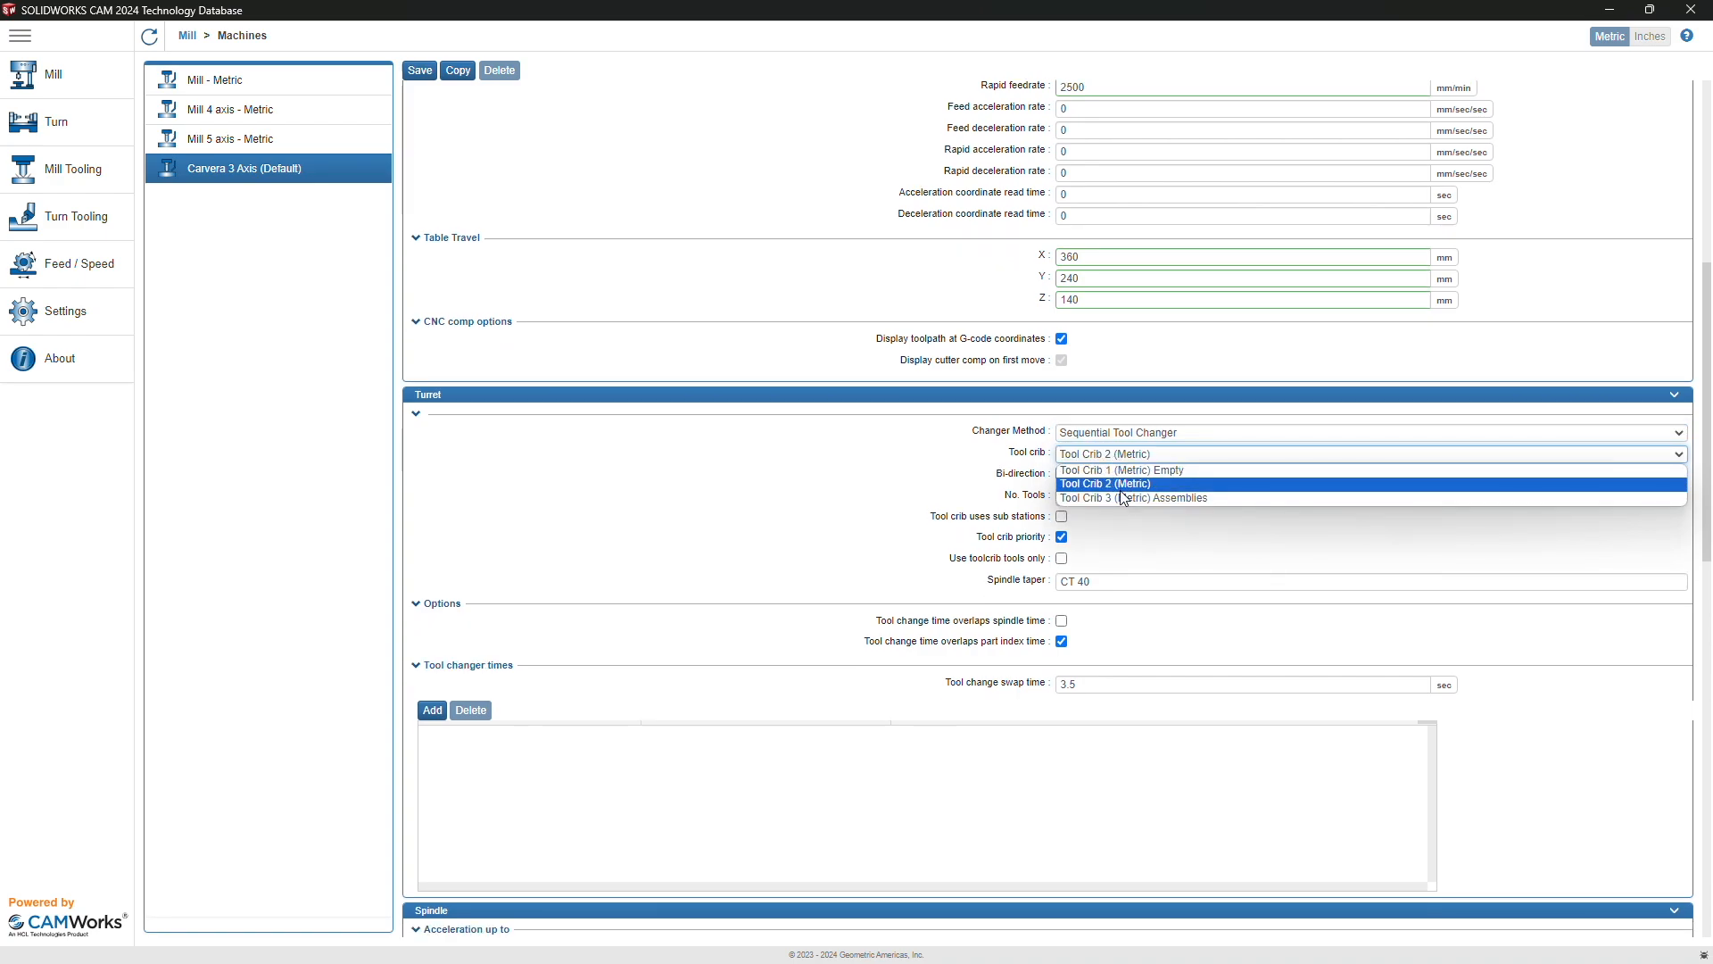
{"action": "left_click", "coordinate": [1122, 490]}
{"action": "left_click", "coordinate": [1119, 453]}
{"action": "left_click", "coordinate": [1011, 483]}
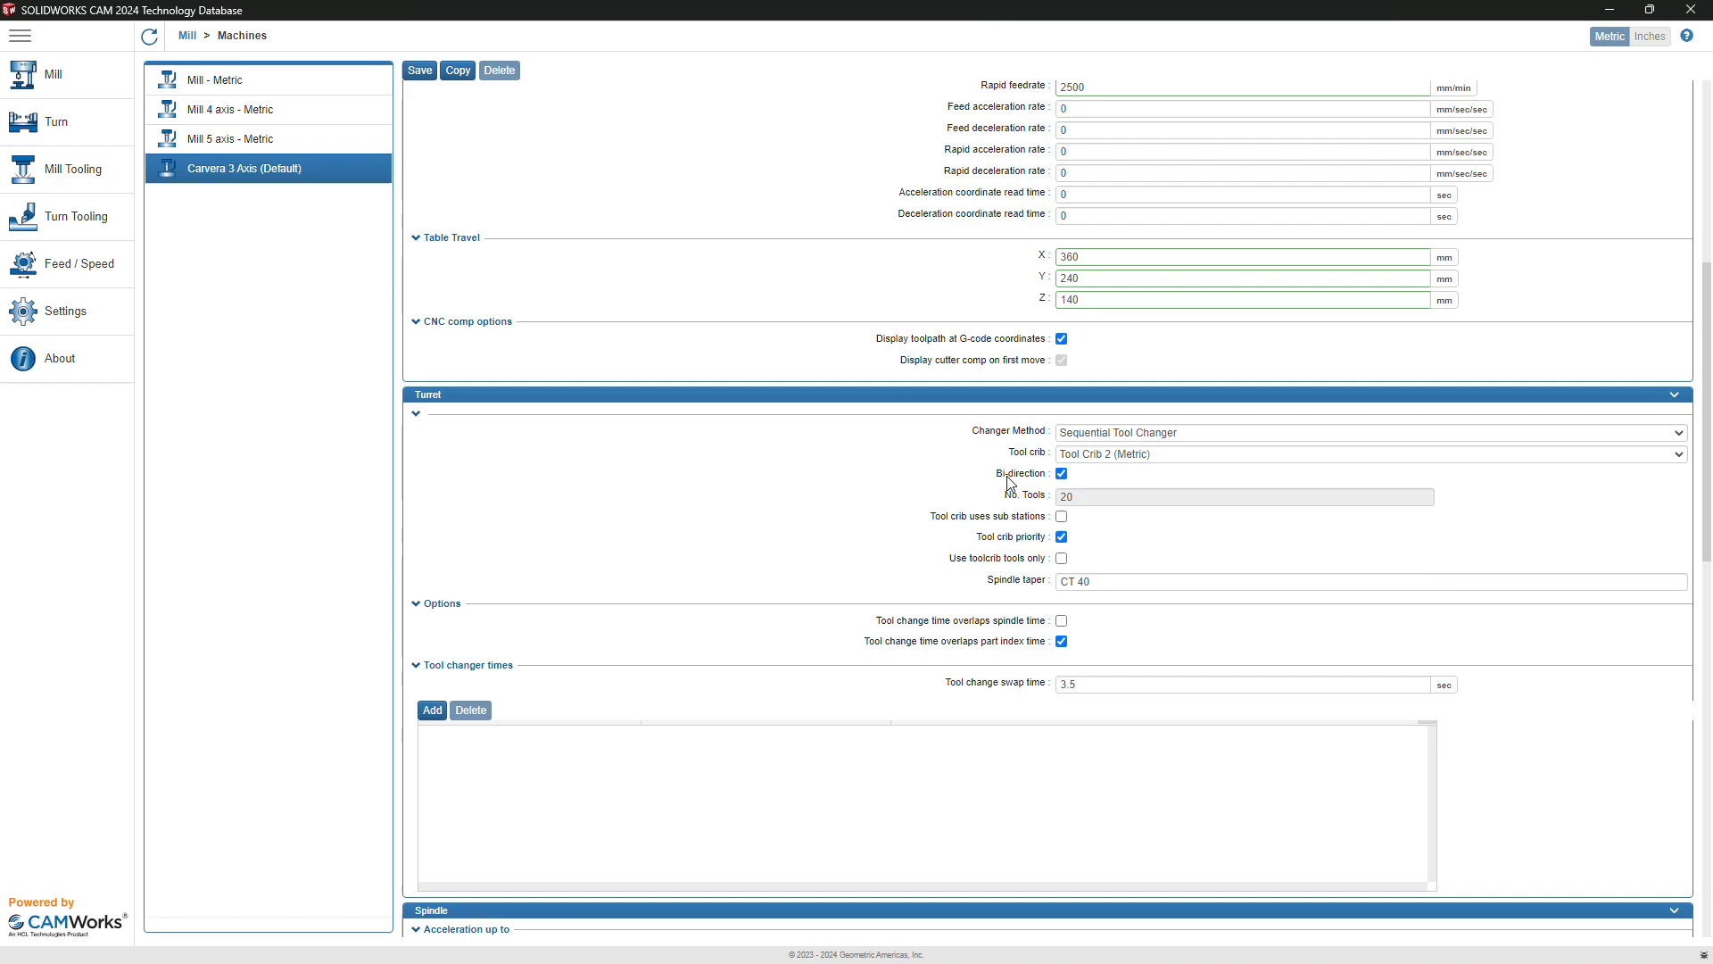
{"action": "scroll", "coordinate": [1123, 479], "scroll_direction": "down", "scroll_amount": 1}
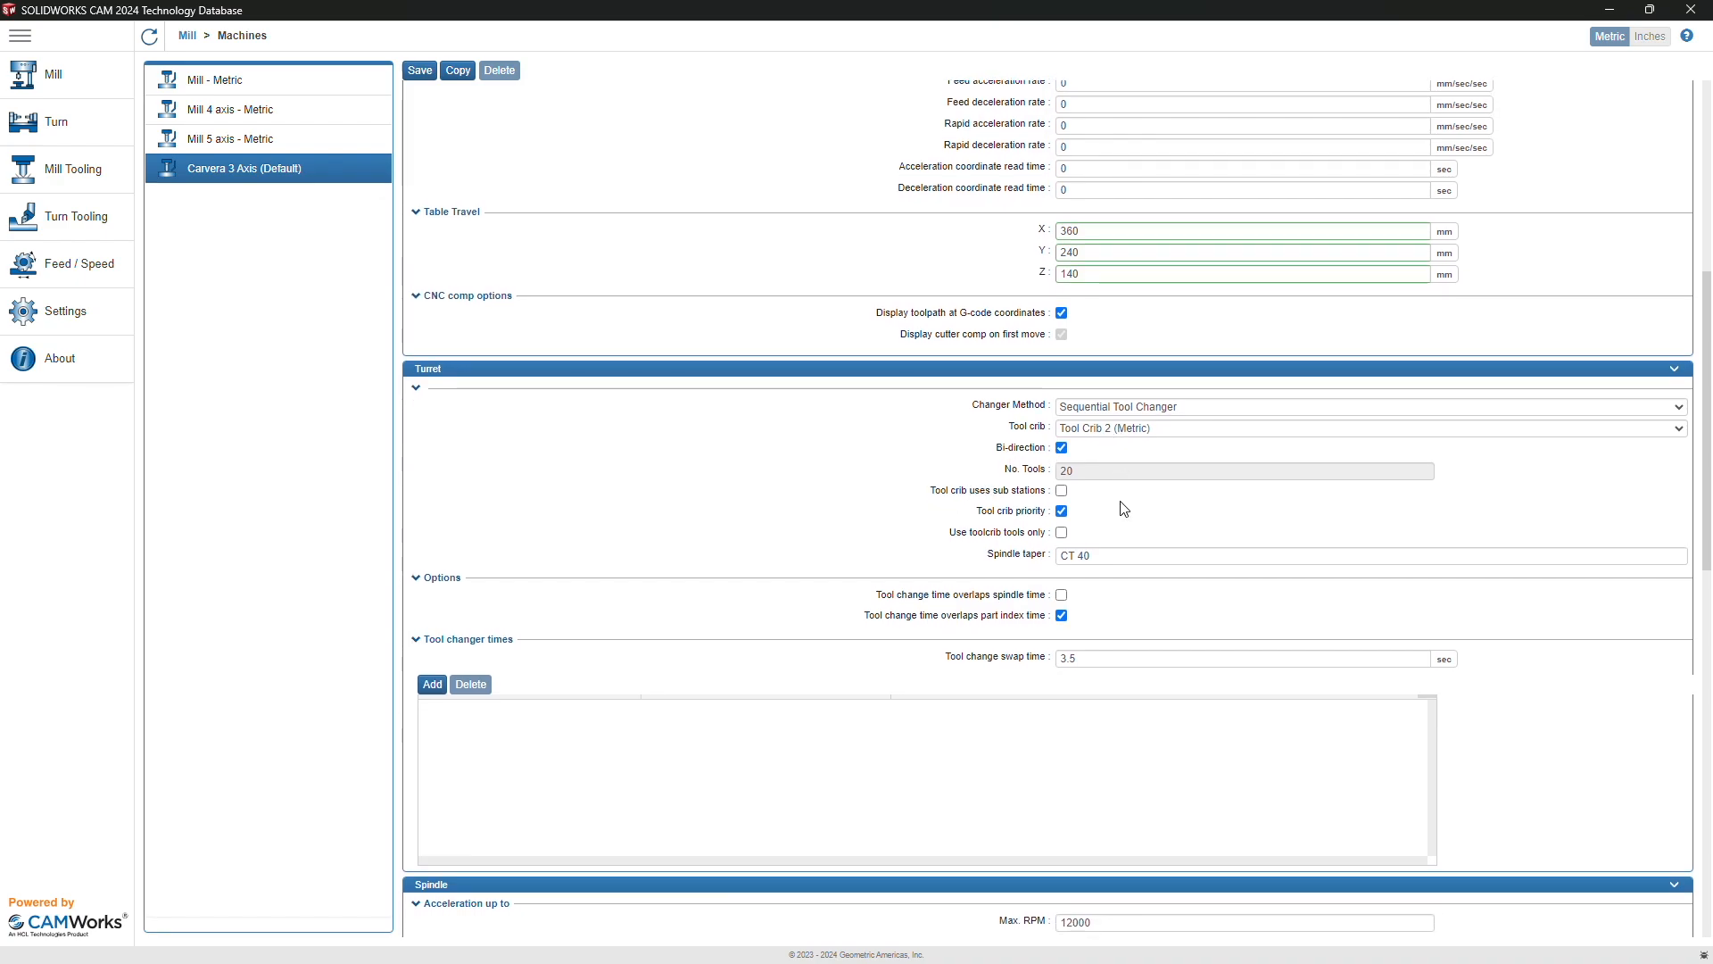
{"action": "scroll", "coordinate": [1123, 509], "scroll_direction": "down", "scroll_amount": 1}
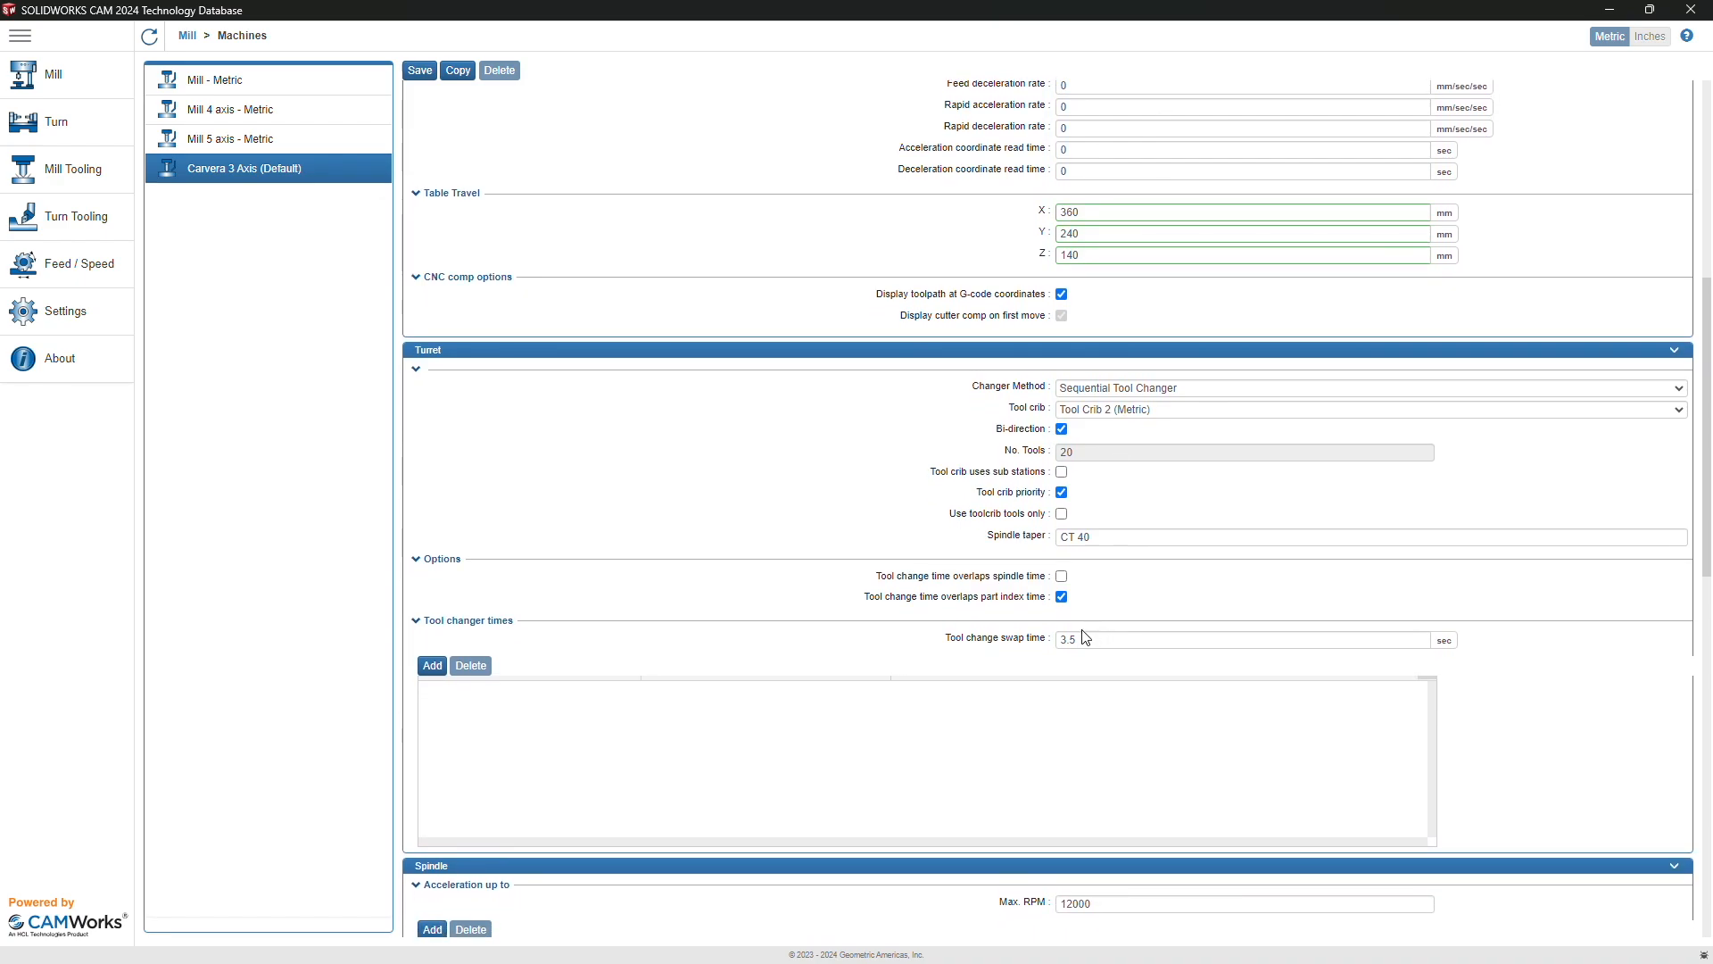
{"action": "double_click", "coordinate": [1081, 640]}
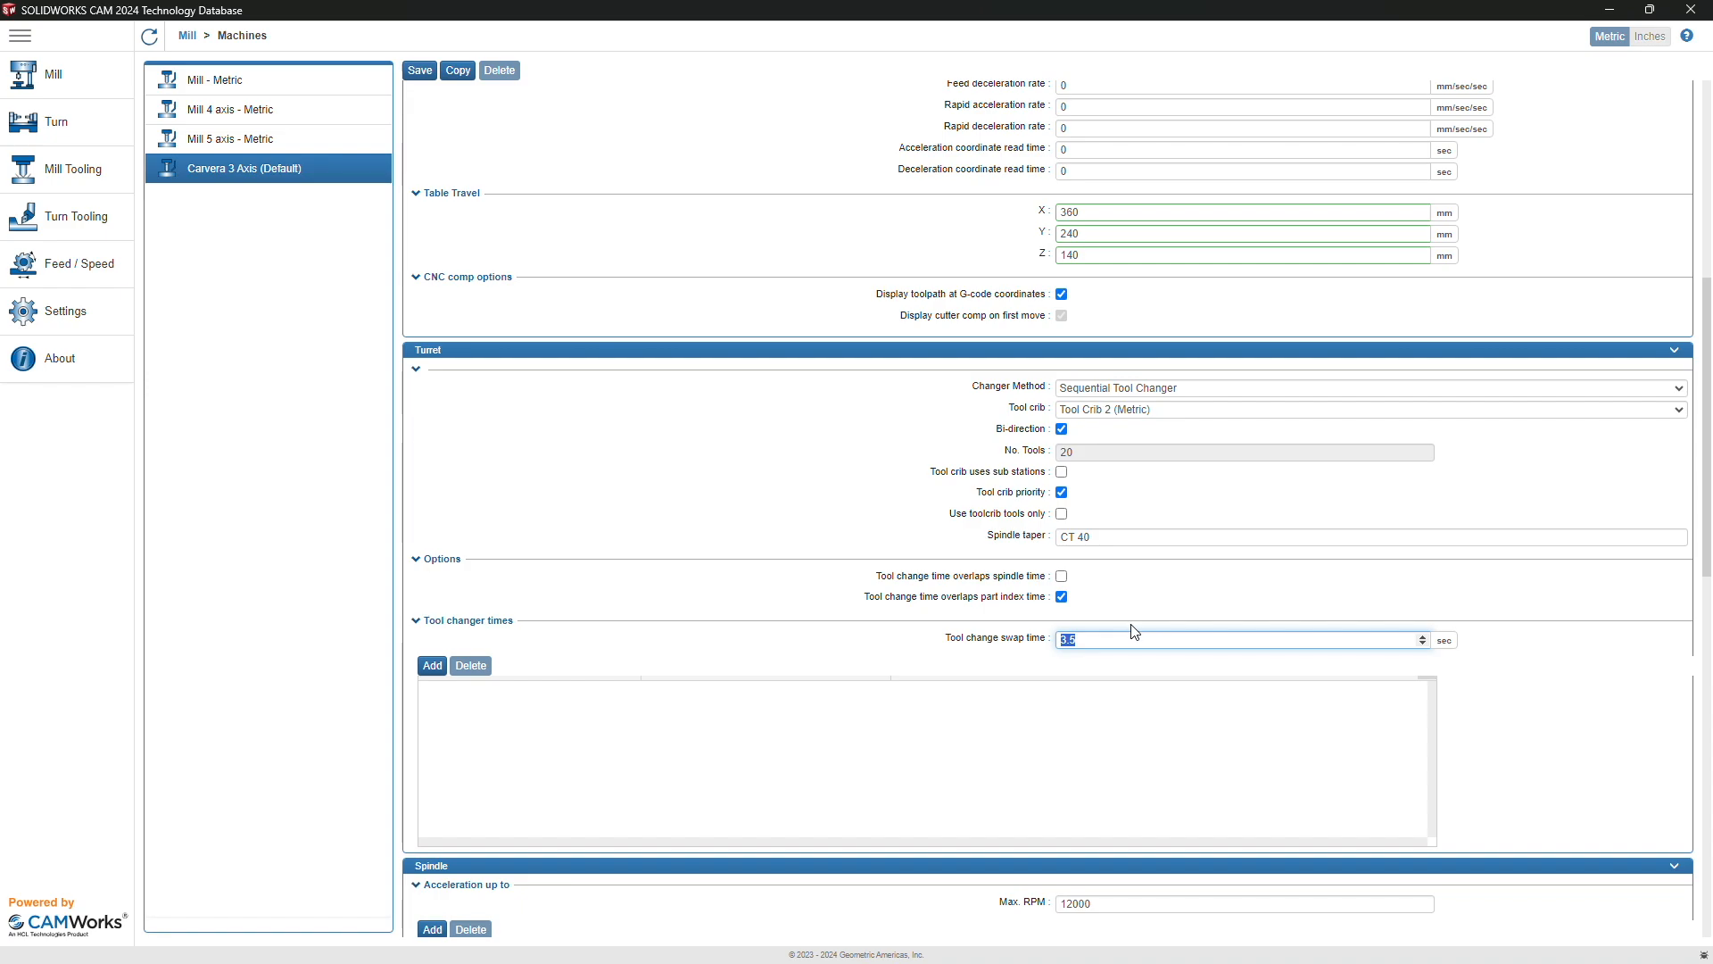
{"action": "type", "text": "40"}
Step: Set the spindle Max. RPM to 15000
{"action": "scroll", "coordinate": [1106, 615], "scroll_direction": "down", "scroll_amount": 1}
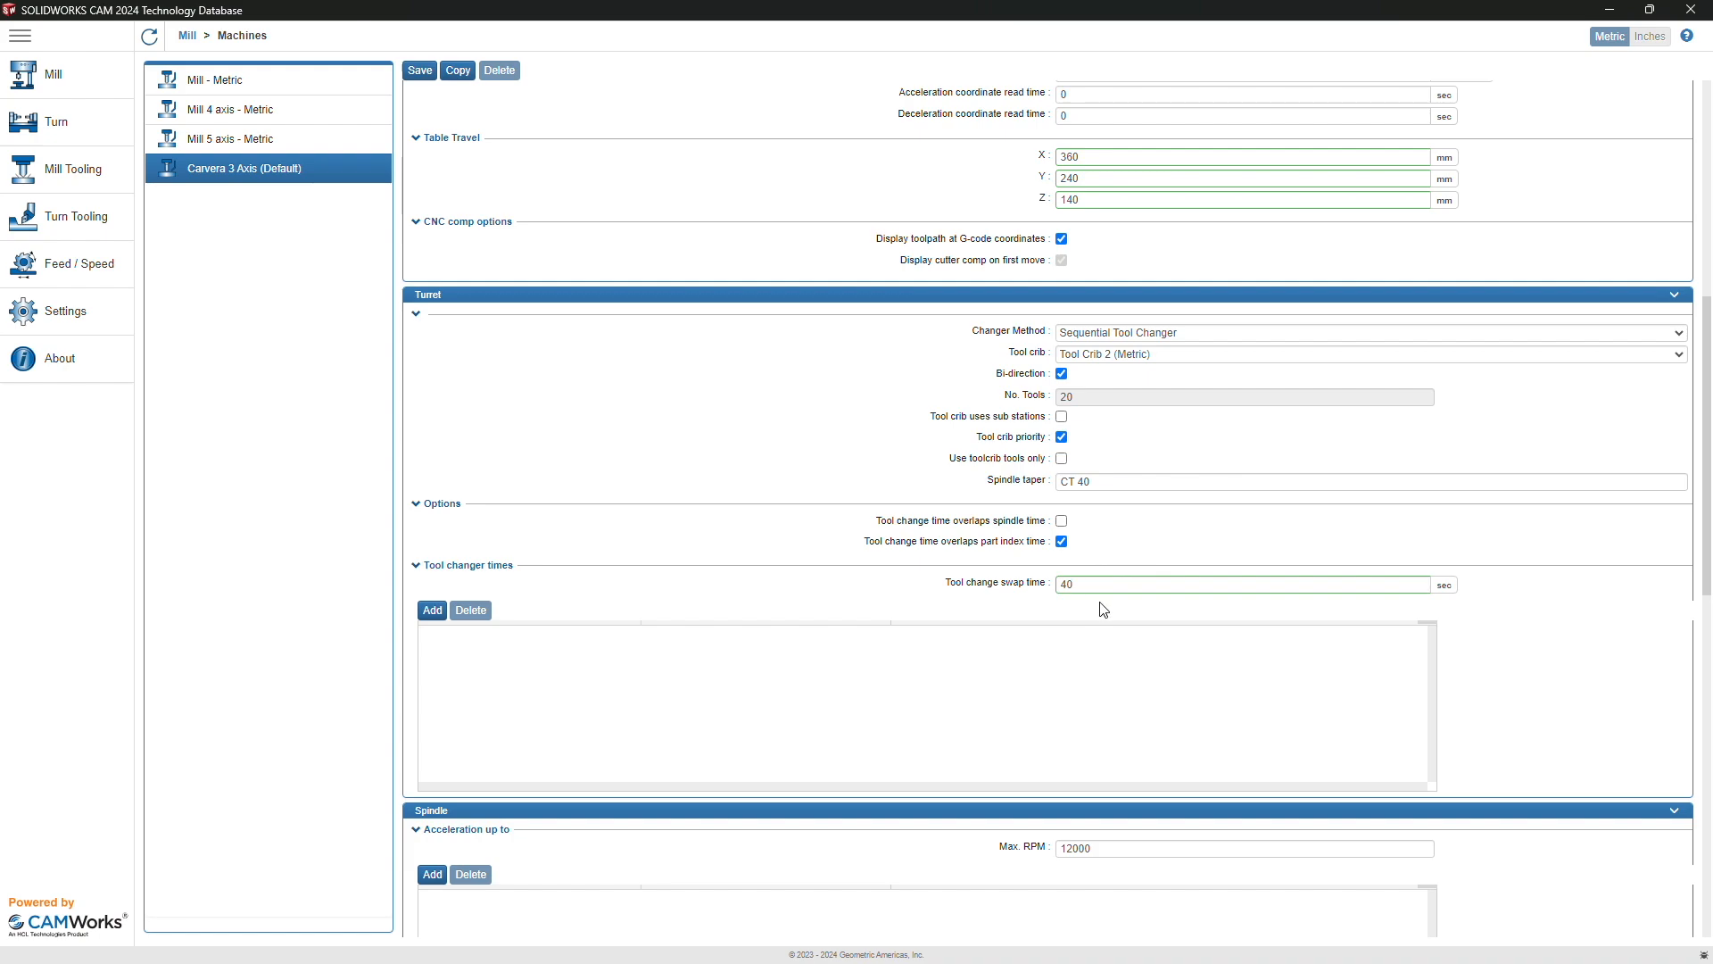
{"action": "scroll", "coordinate": [1071, 580], "scroll_direction": "down", "scroll_amount": 1}
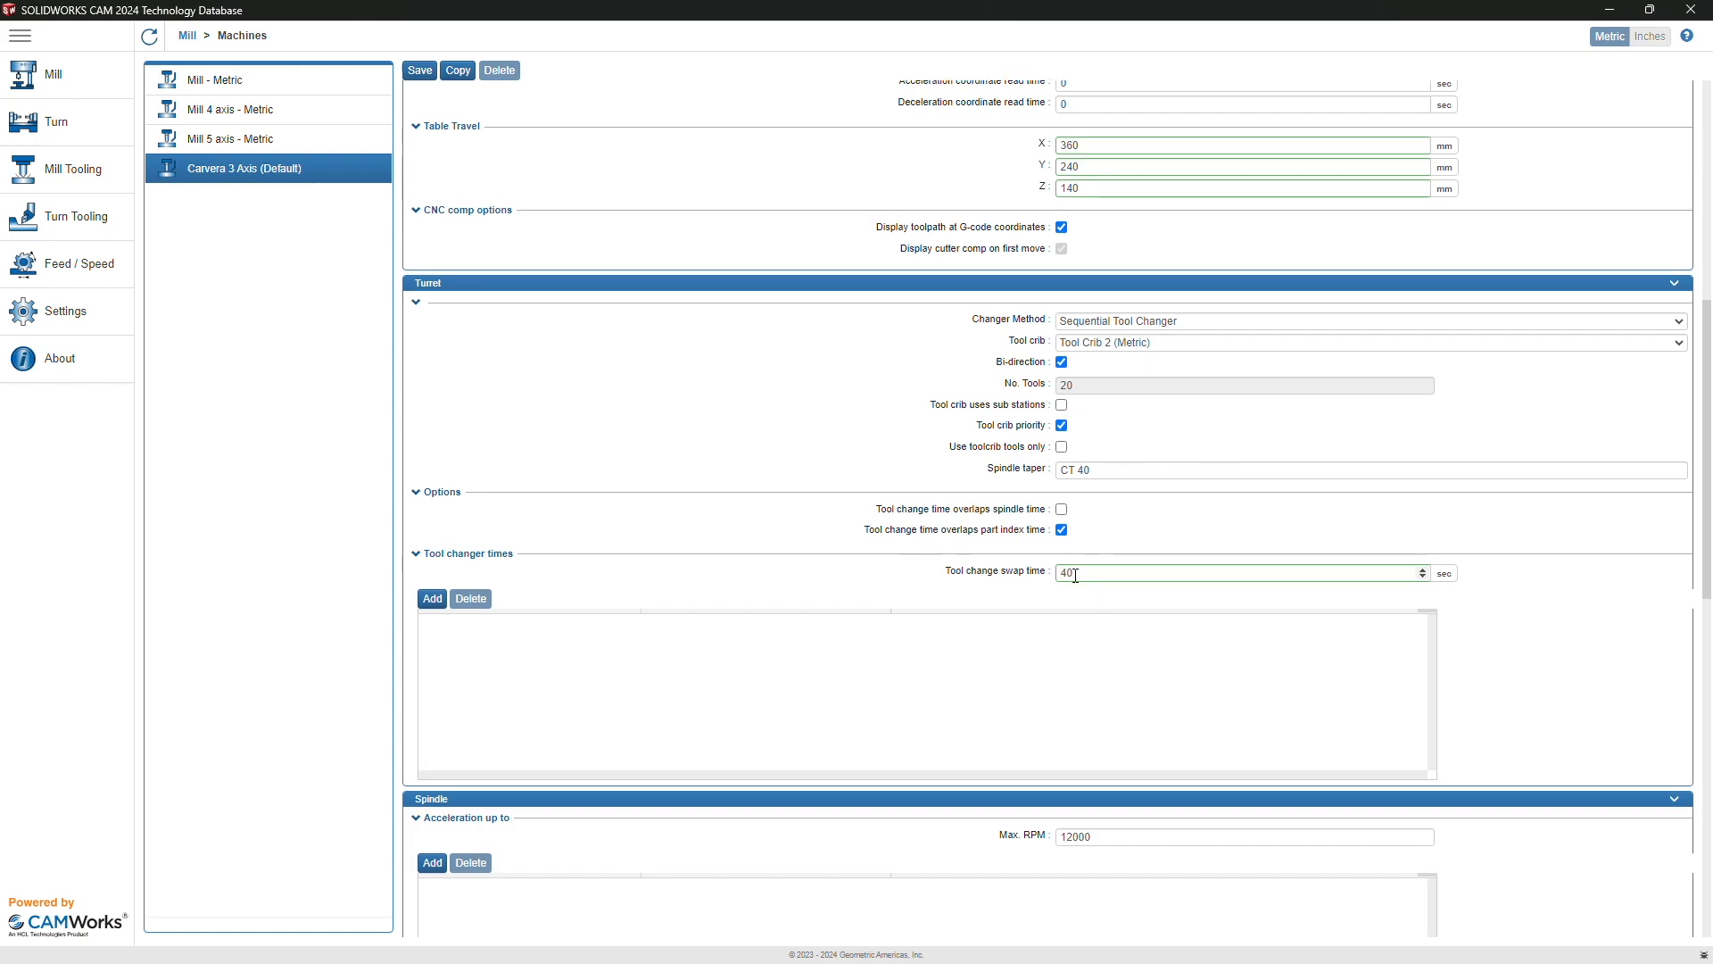
{"action": "scroll", "coordinate": [1100, 575], "scroll_direction": "down", "scroll_amount": 1}
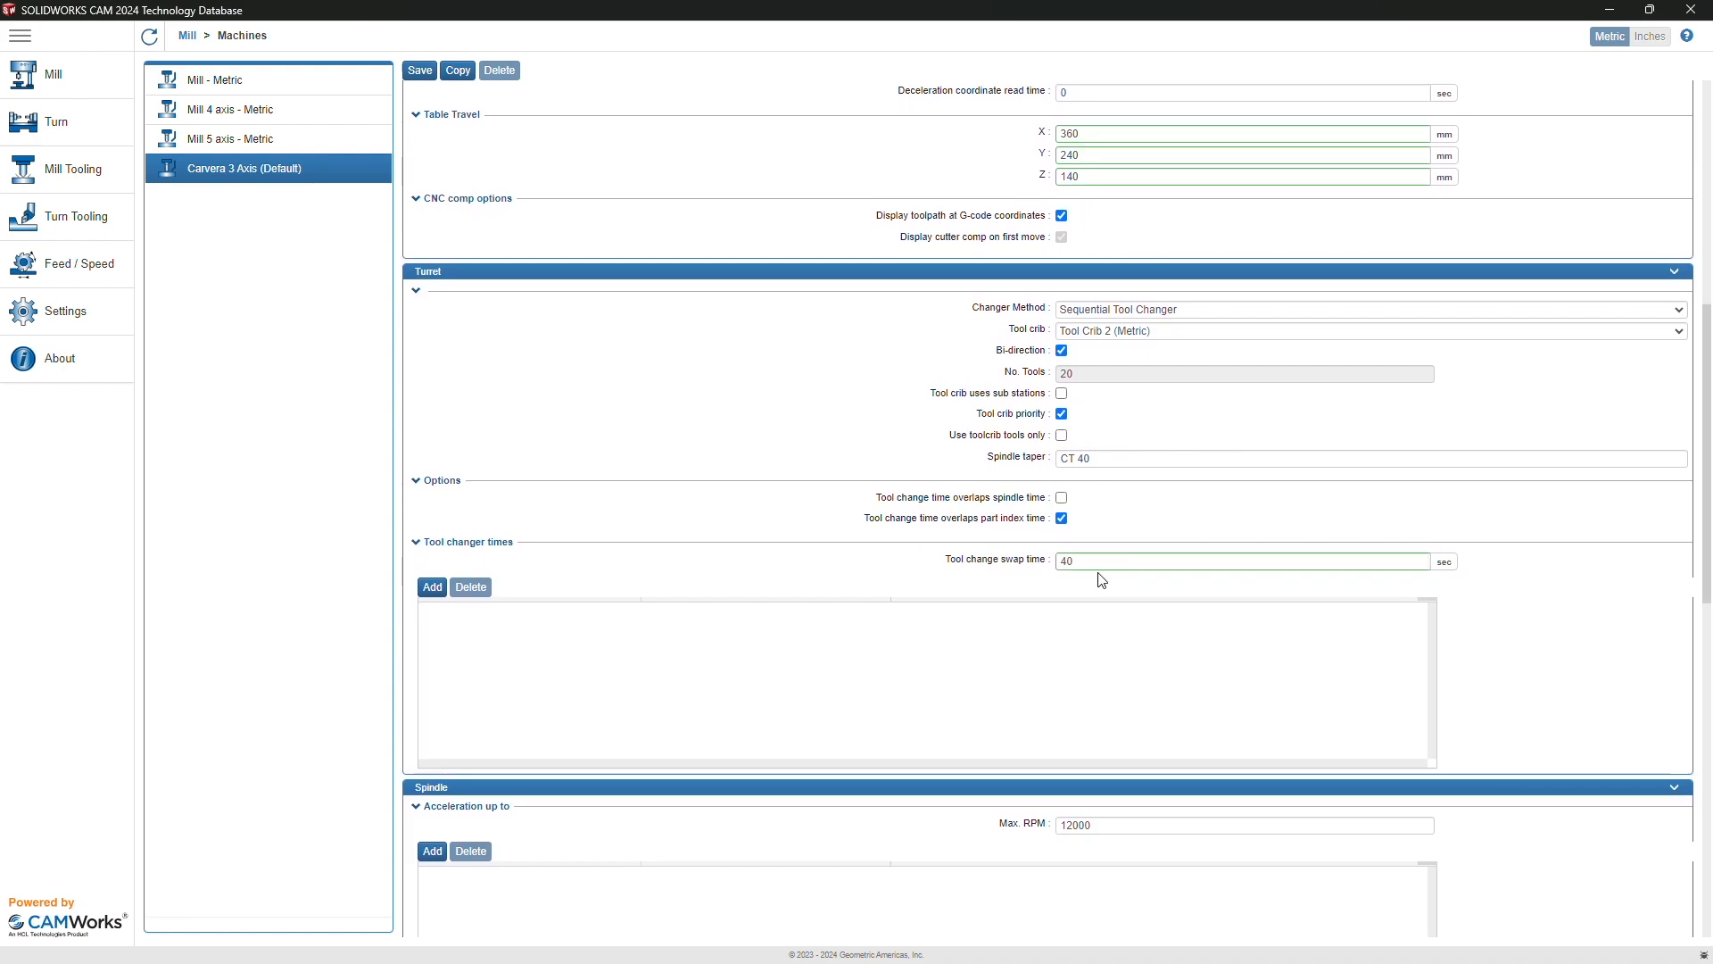
{"action": "scroll", "coordinate": [1100, 578], "scroll_direction": "down", "scroll_amount": 3}
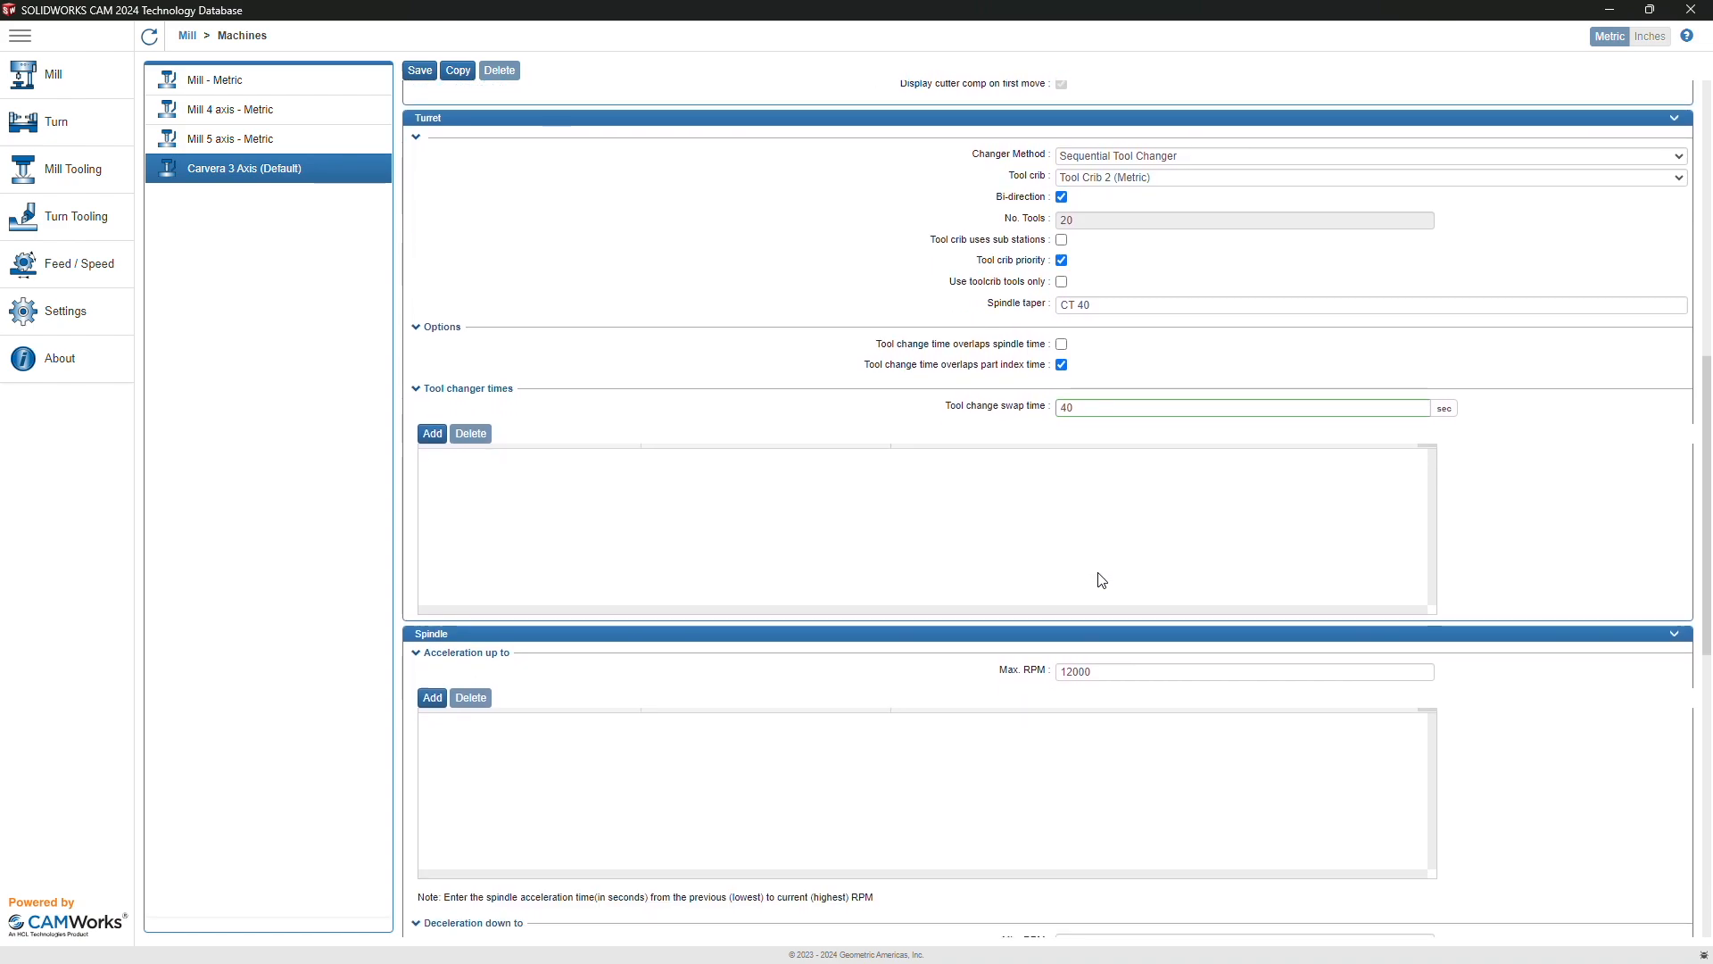
{"action": "scroll", "coordinate": [1085, 657], "scroll_direction": "down", "scroll_amount": 1}
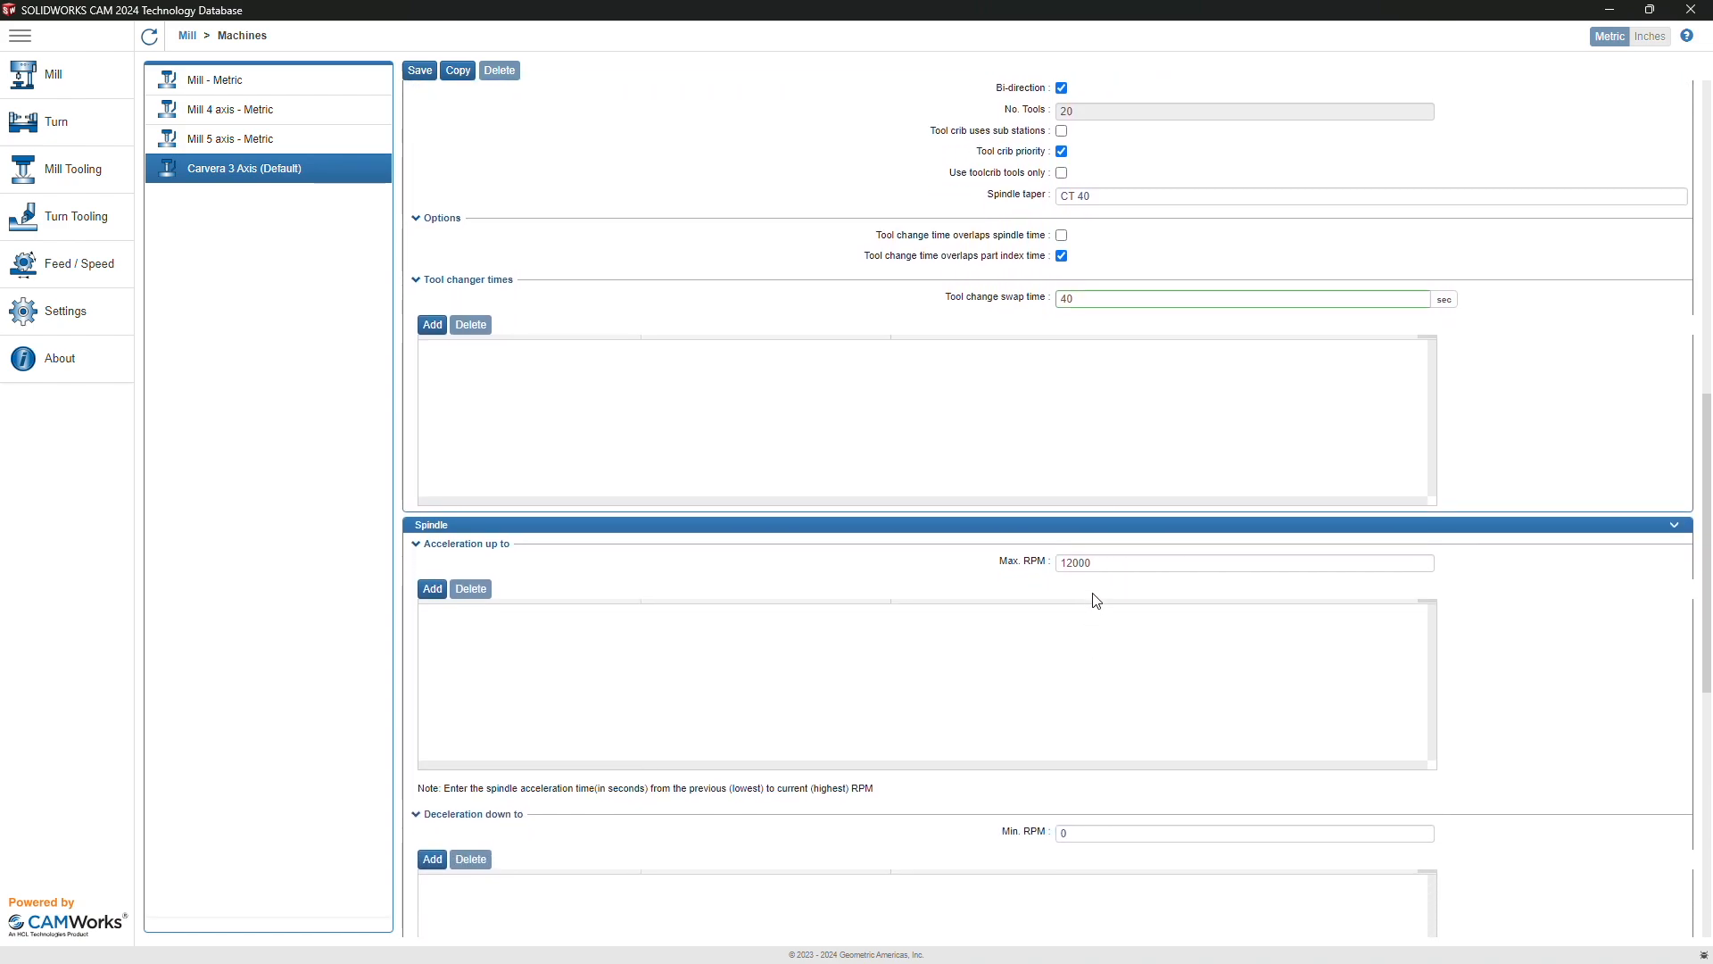
{"action": "left_click", "coordinate": [1095, 567]}
{"action": "type", "text": "1500"}
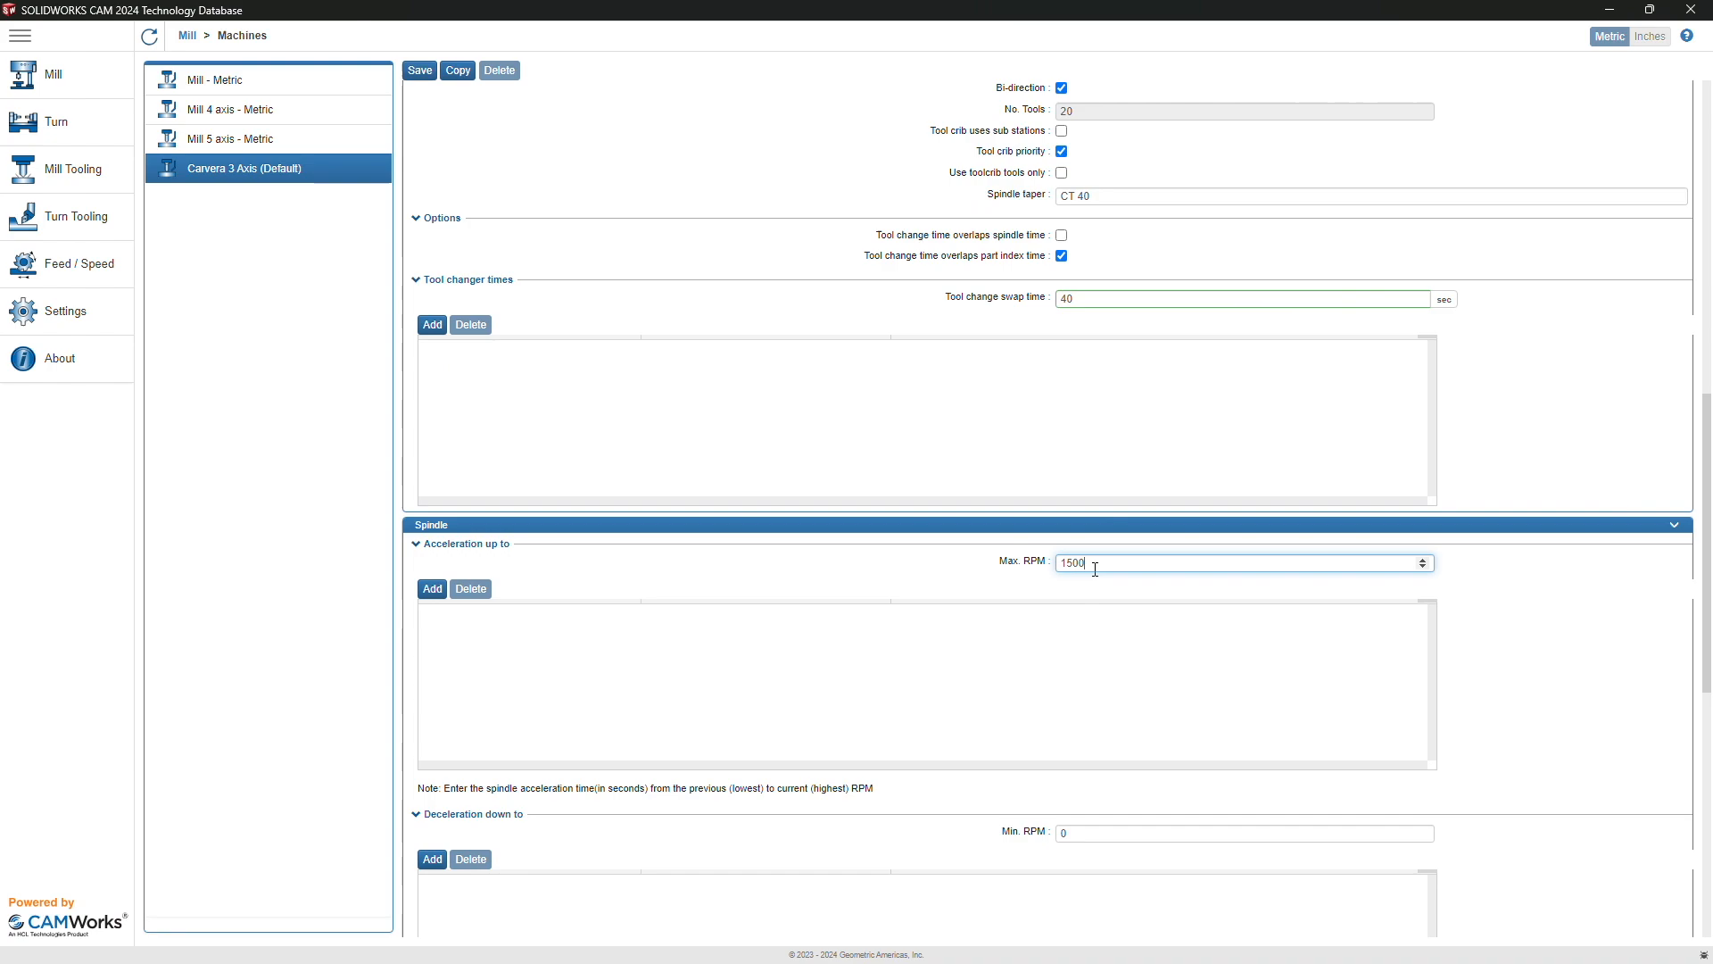
Step: Save the Carvera 3 Axis machine and return to the Mill overview
{"action": "scroll", "coordinate": [1106, 562], "scroll_direction": "down", "scroll_amount": 12}
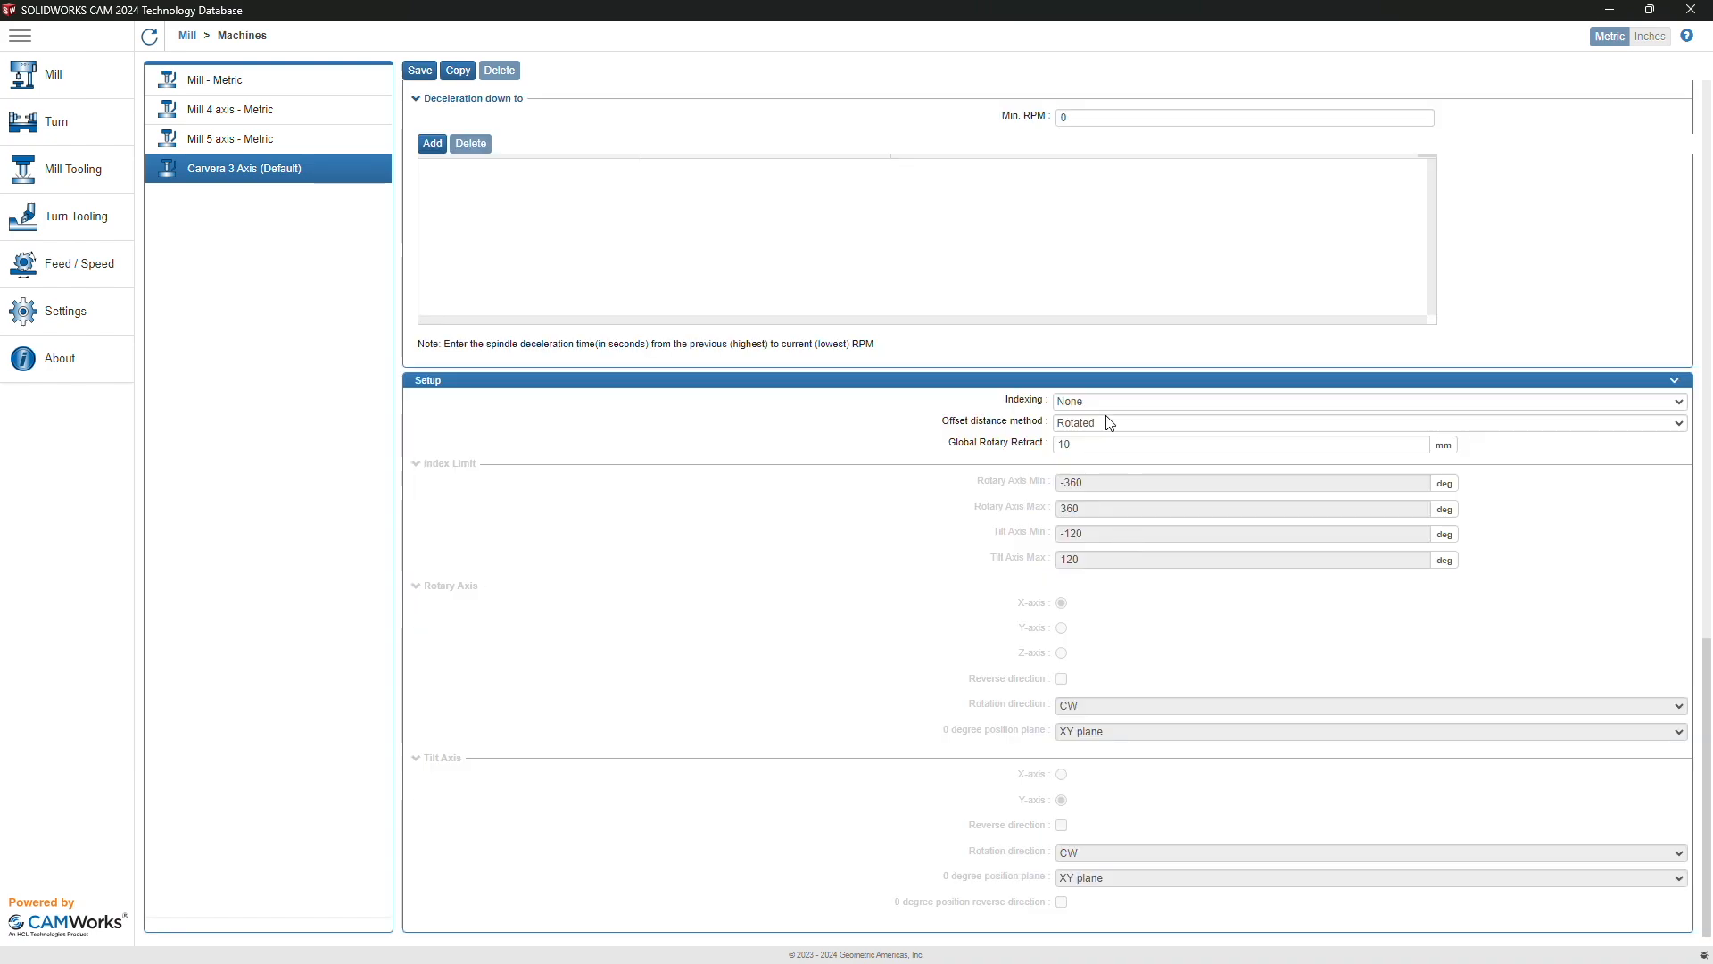
{"action": "scroll", "coordinate": [1109, 421], "scroll_direction": "up", "scroll_amount": 6}
{"action": "scroll", "coordinate": [1109, 422], "scroll_direction": "up", "scroll_amount": 3}
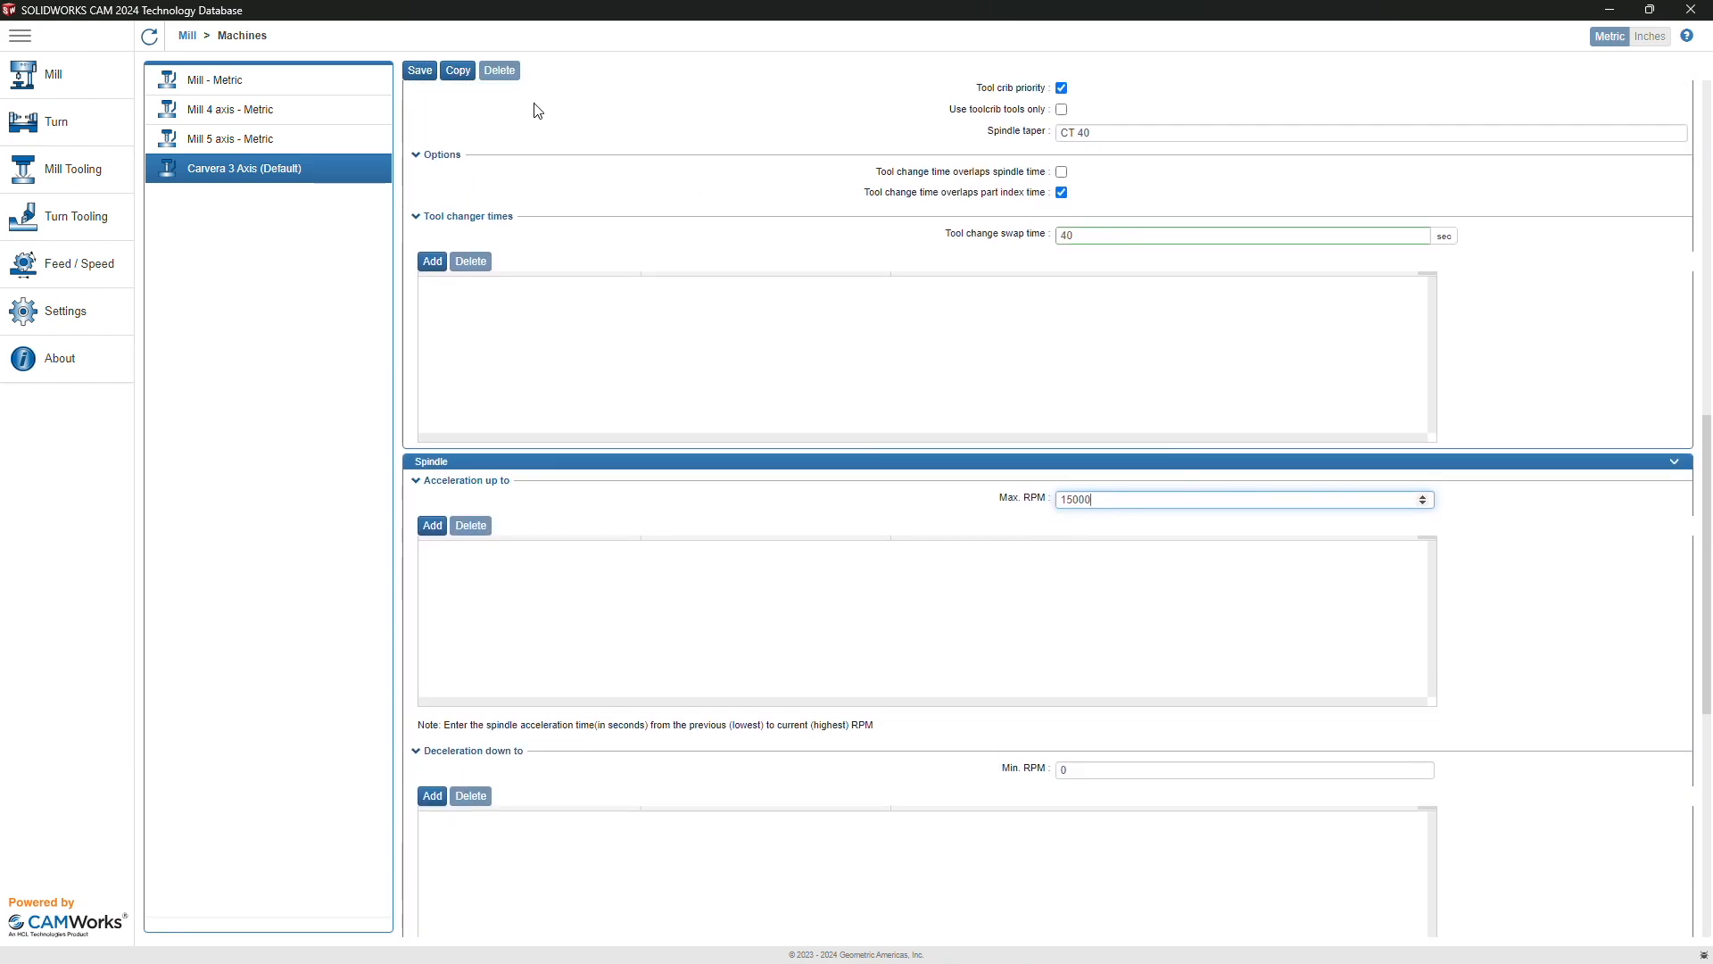
{"action": "left_click", "coordinate": [421, 69]}
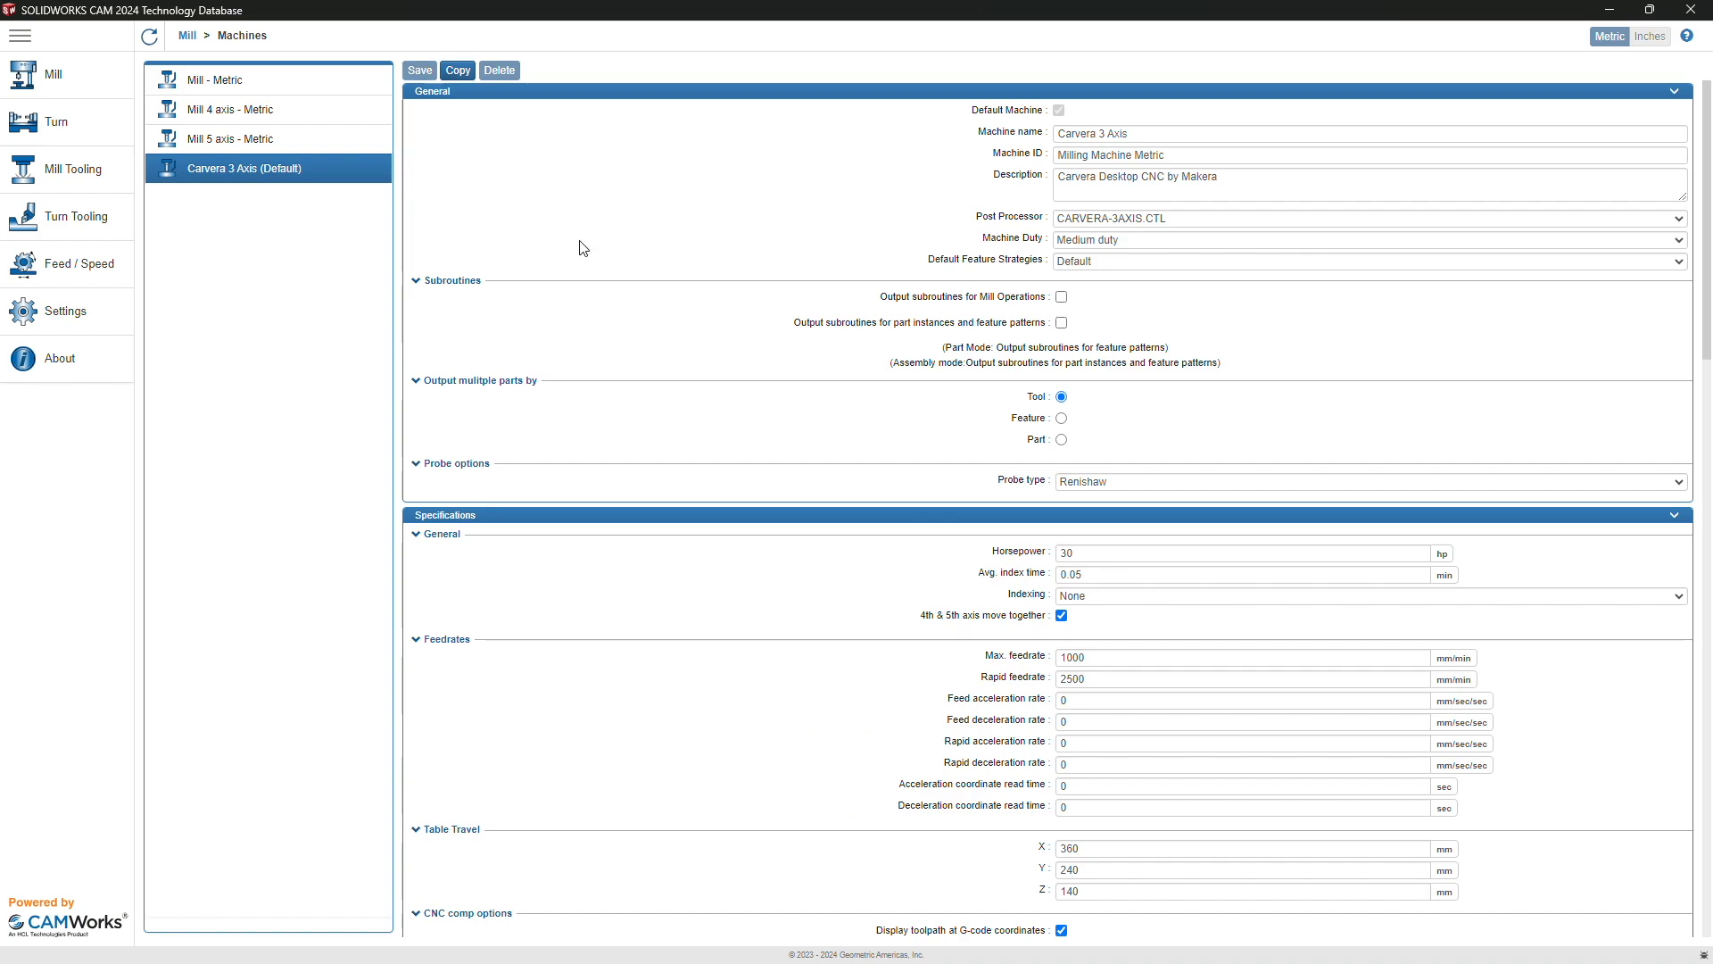
{"action": "left_click", "coordinate": [71, 87]}
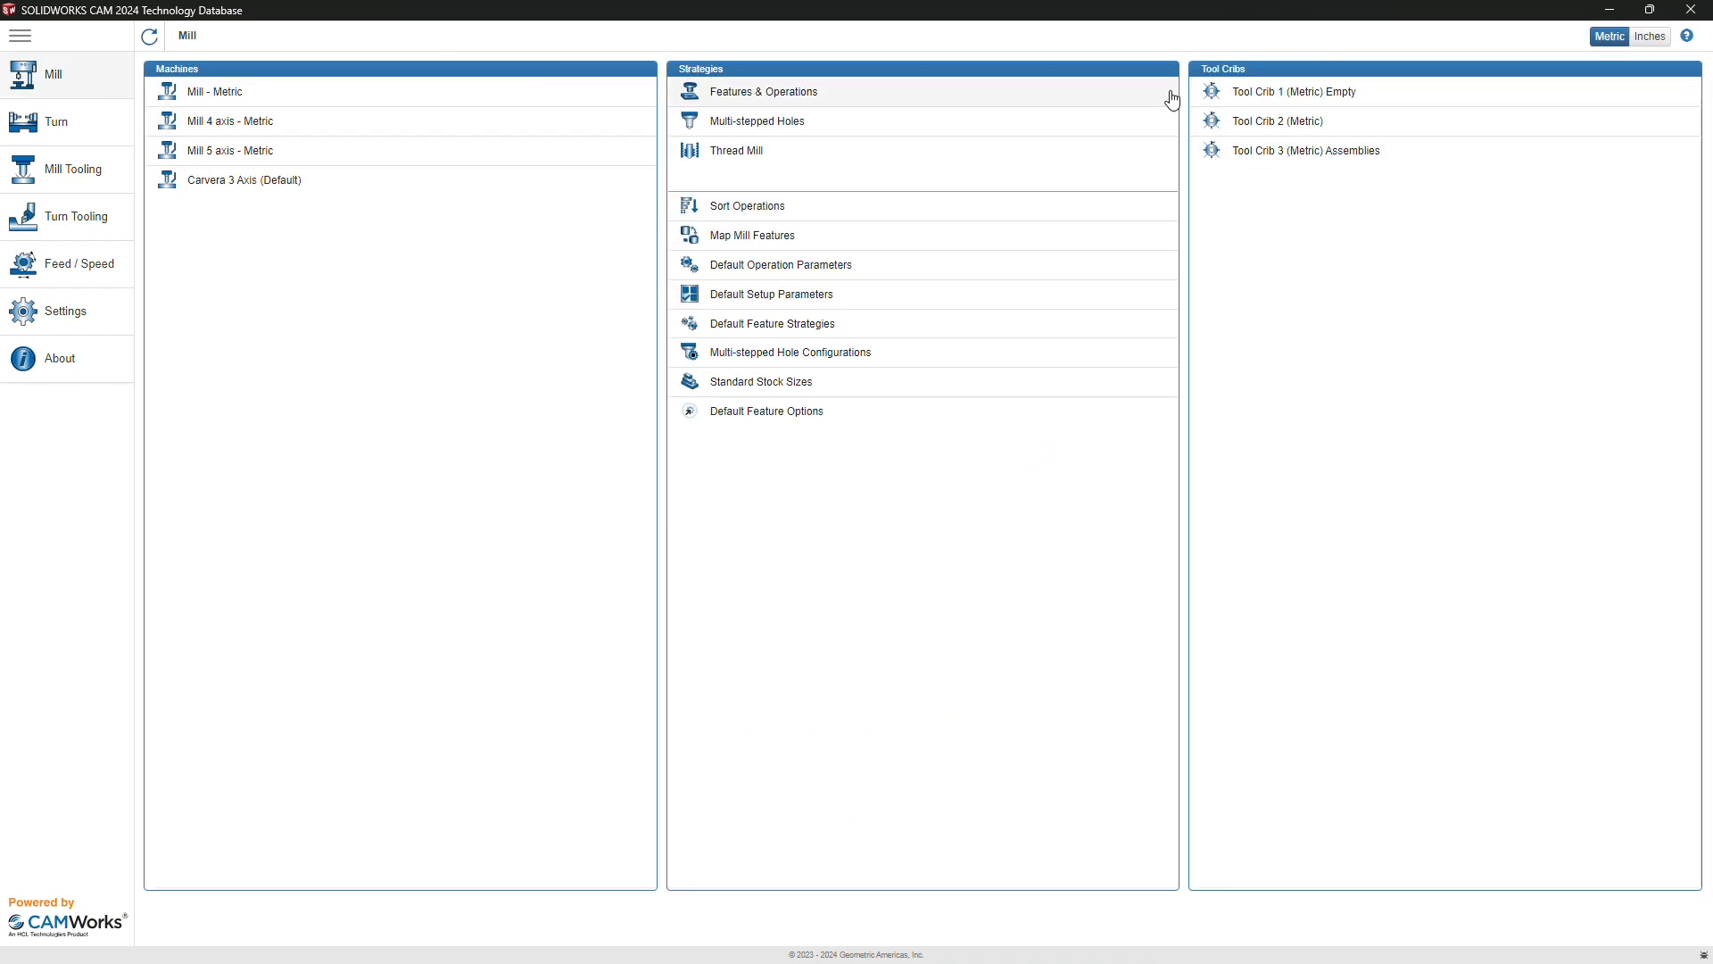
Step: Add a new tool crib named 'Carvera Example Tools' with 6 total stations
{"action": "left_click", "coordinate": [1262, 94]}
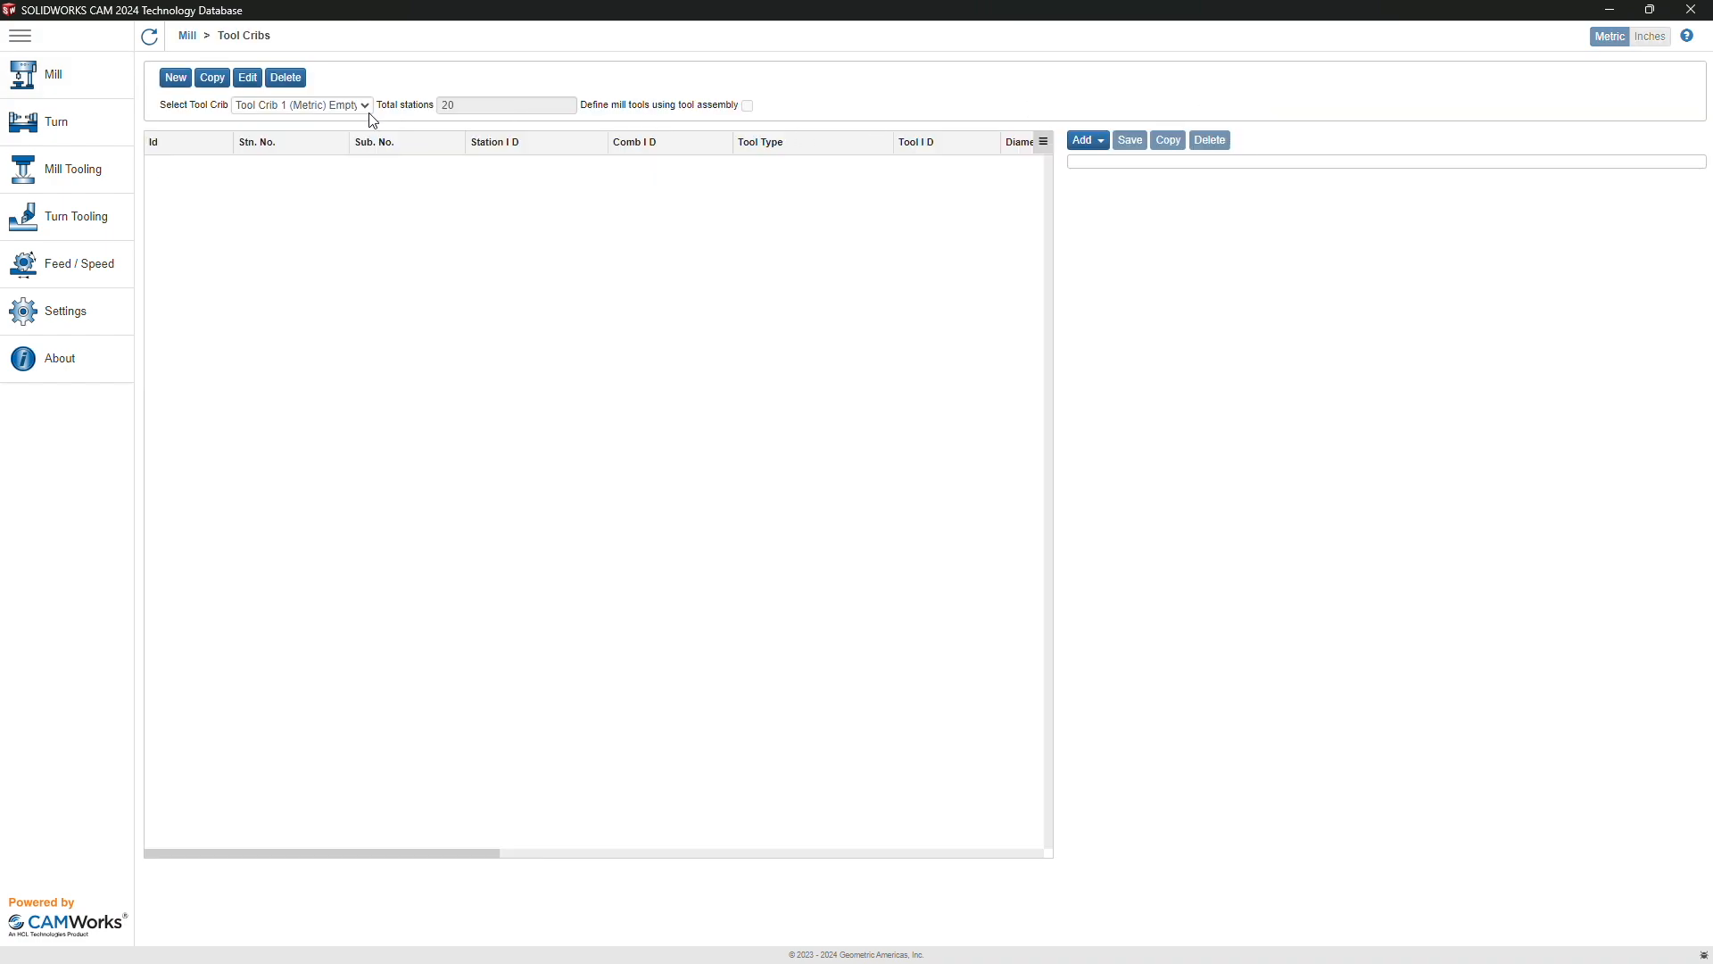
{"action": "left_click", "coordinate": [177, 78]}
{"action": "left_click", "coordinate": [279, 143]}
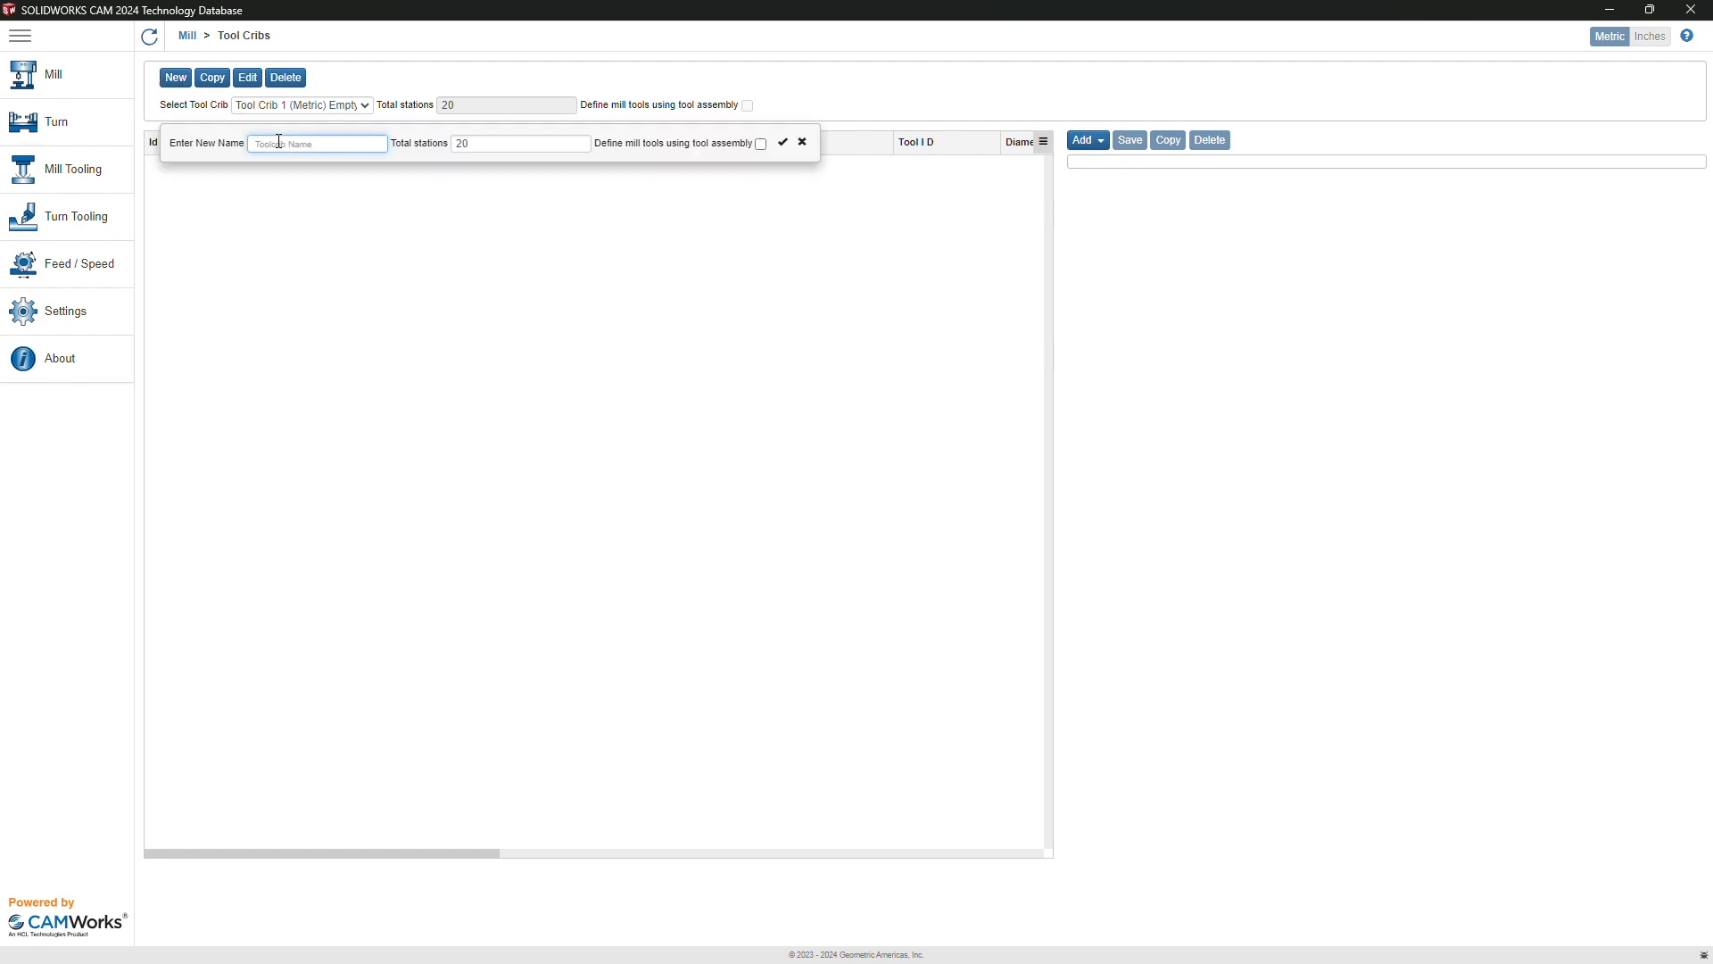
{"action": "type", "text": "Carvera Example Tools"}
{"action": "key", "text": "Tab"}
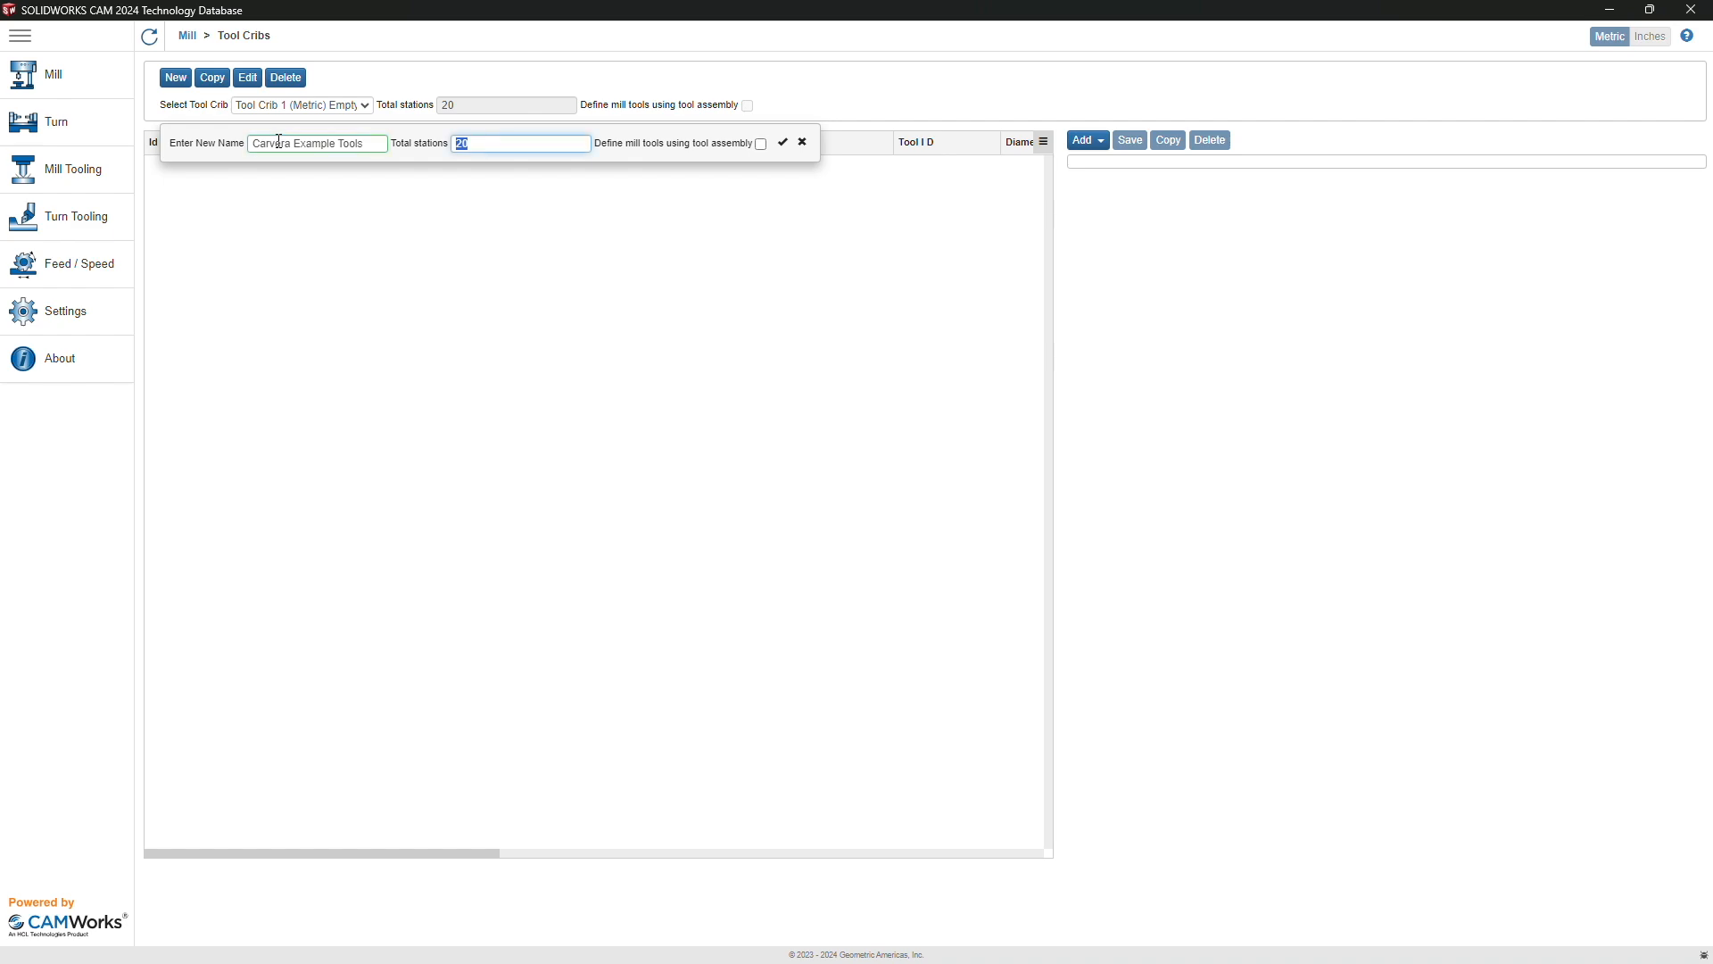
{"action": "type", "text": "6"}
{"action": "left_click", "coordinate": [783, 142]}
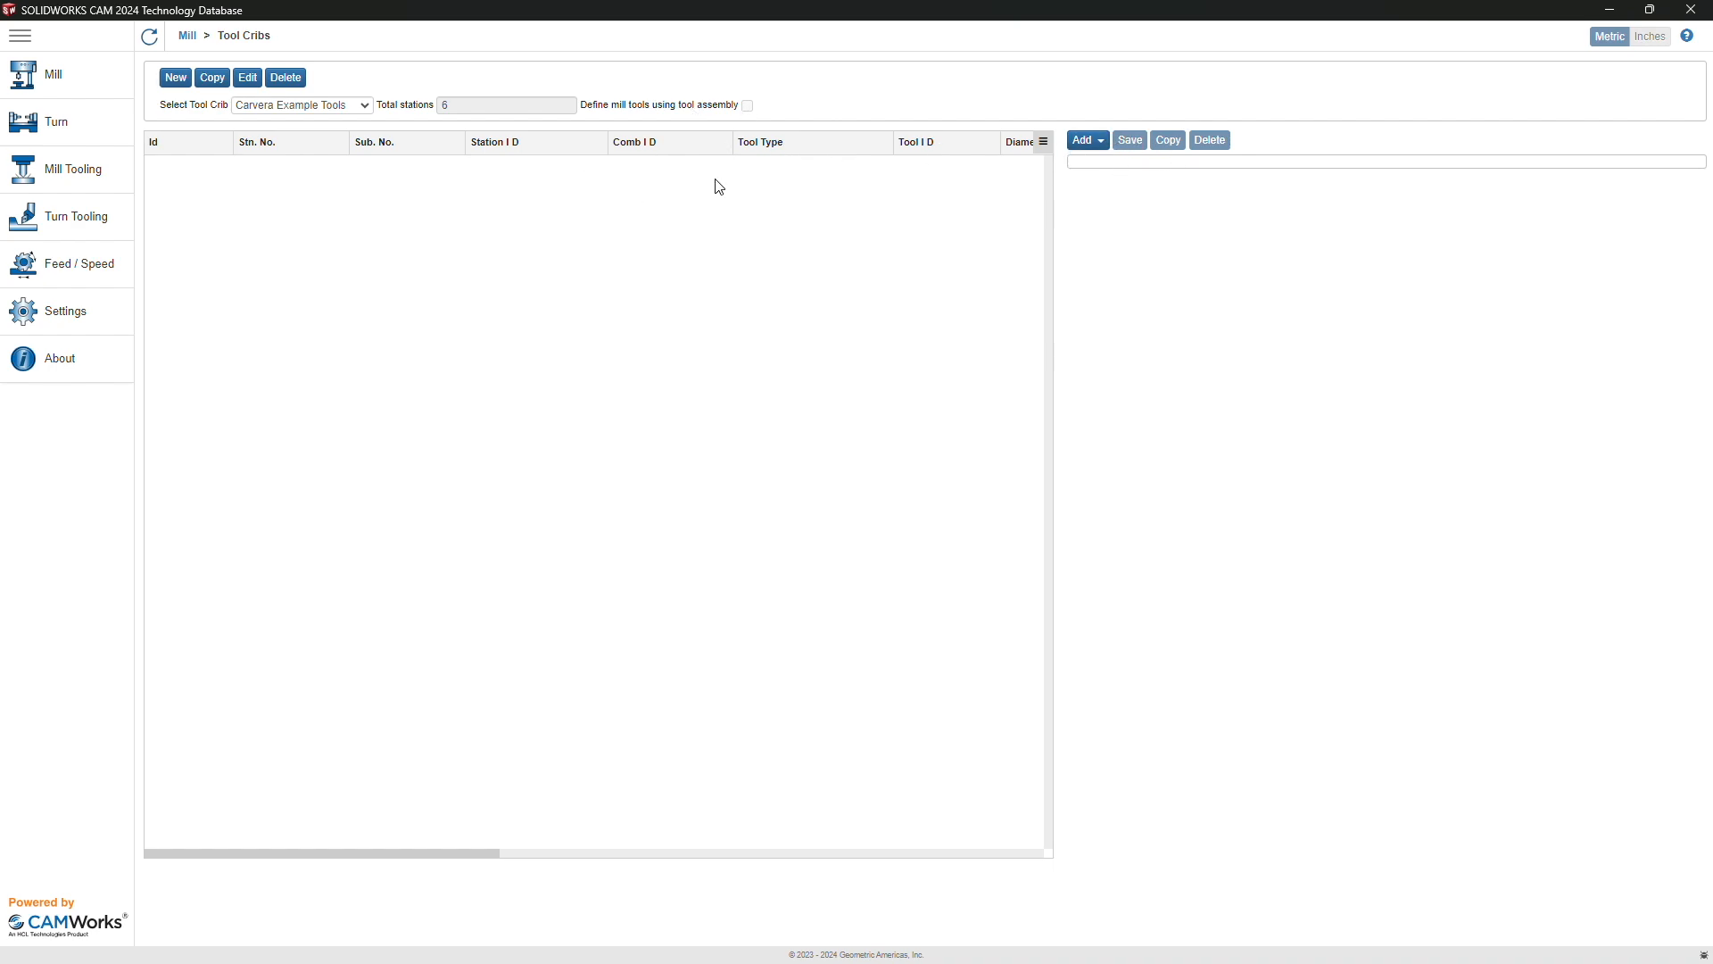
Step: Set Carvera 3 Axis's turret tool crib to Carvera Example Tools, save, and go back to Mill
{"action": "left_click", "coordinate": [54, 93]}
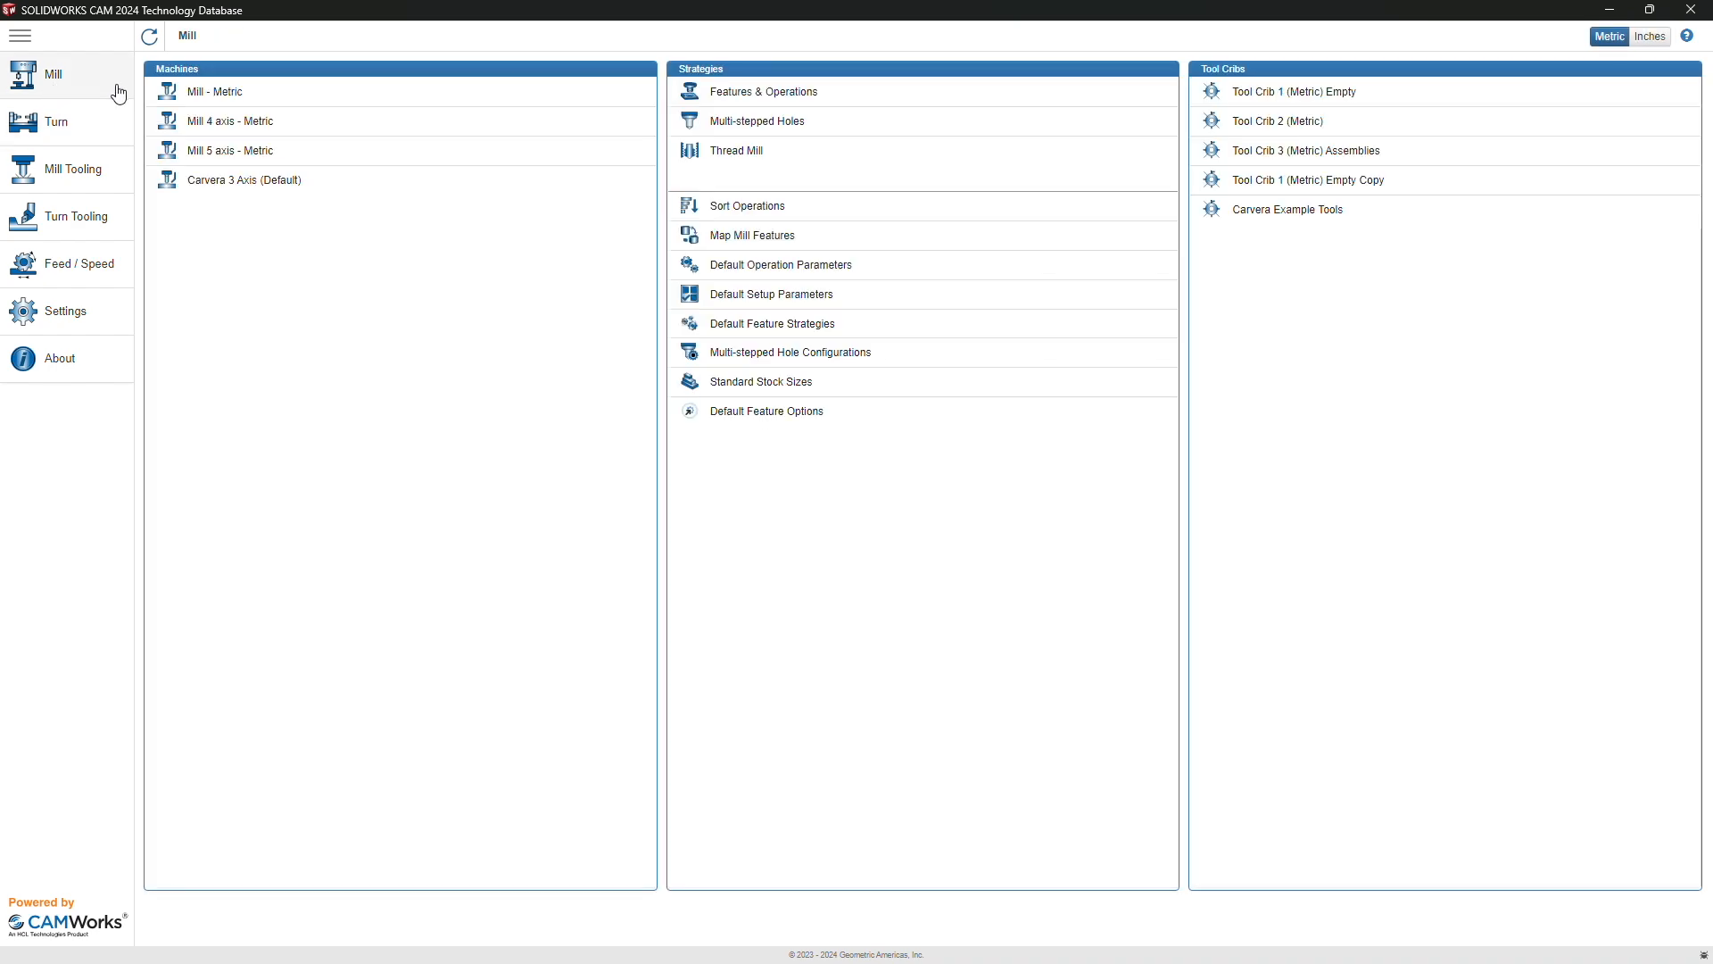
{"action": "left_click", "coordinate": [405, 187]}
{"action": "scroll", "coordinate": [1031, 652], "scroll_direction": "down", "scroll_amount": 5}
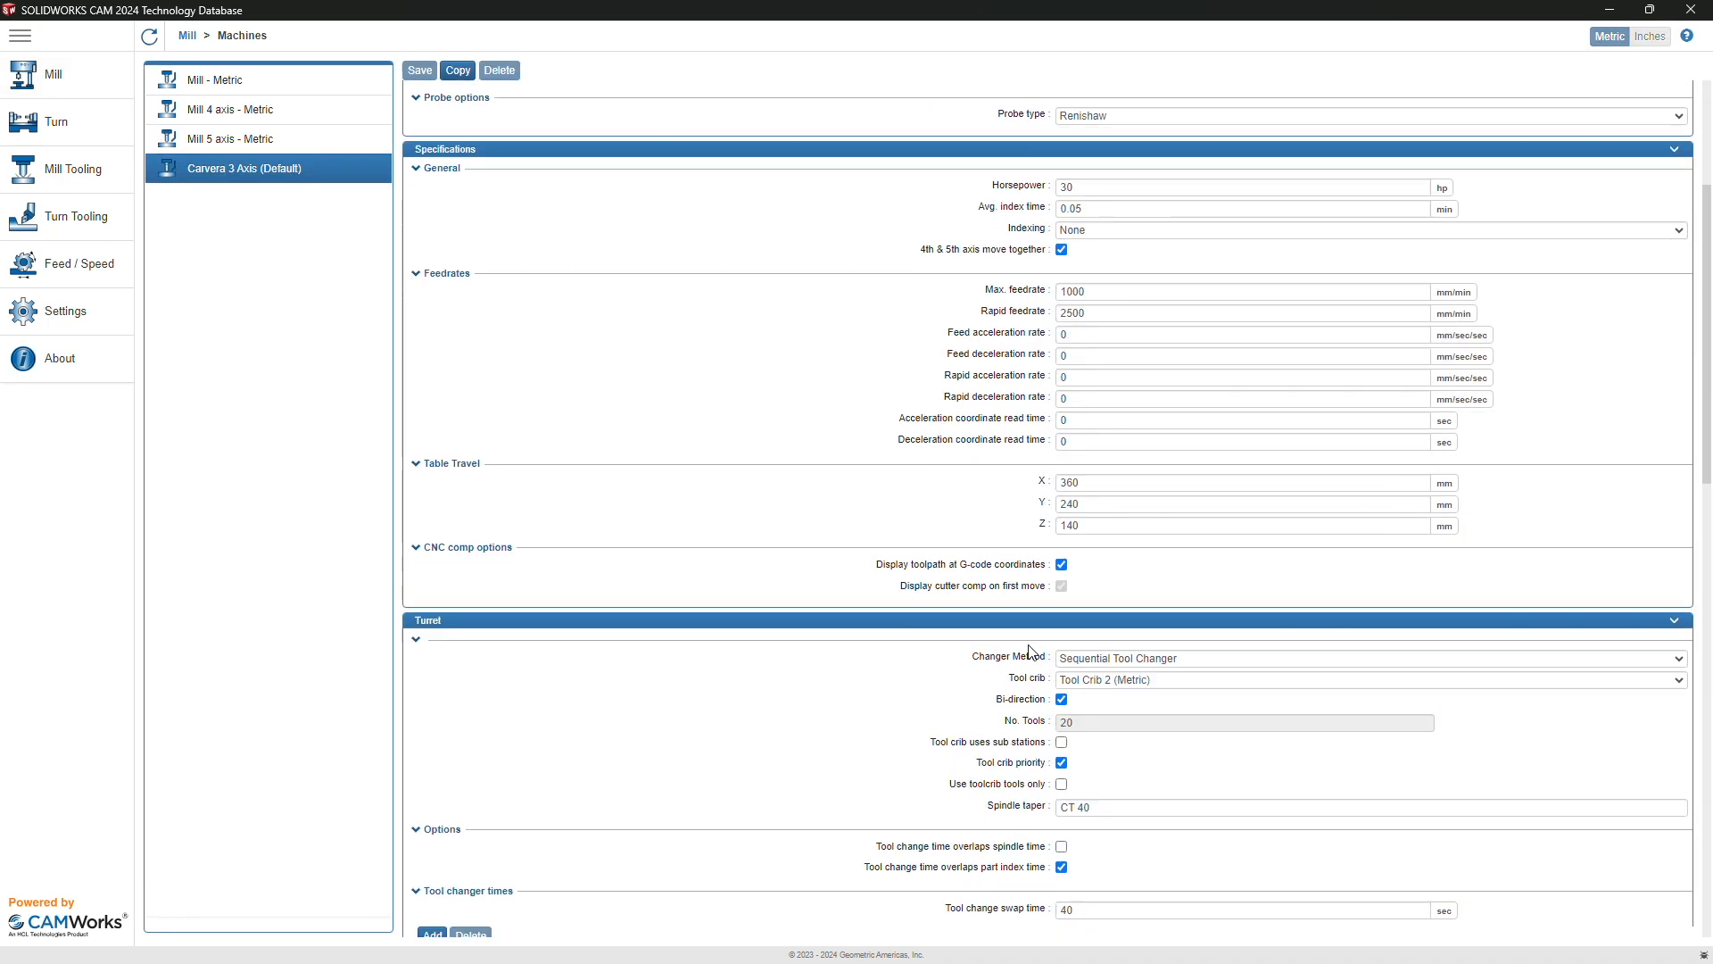
{"action": "scroll", "coordinate": [1030, 651], "scroll_direction": "down", "scroll_amount": 10}
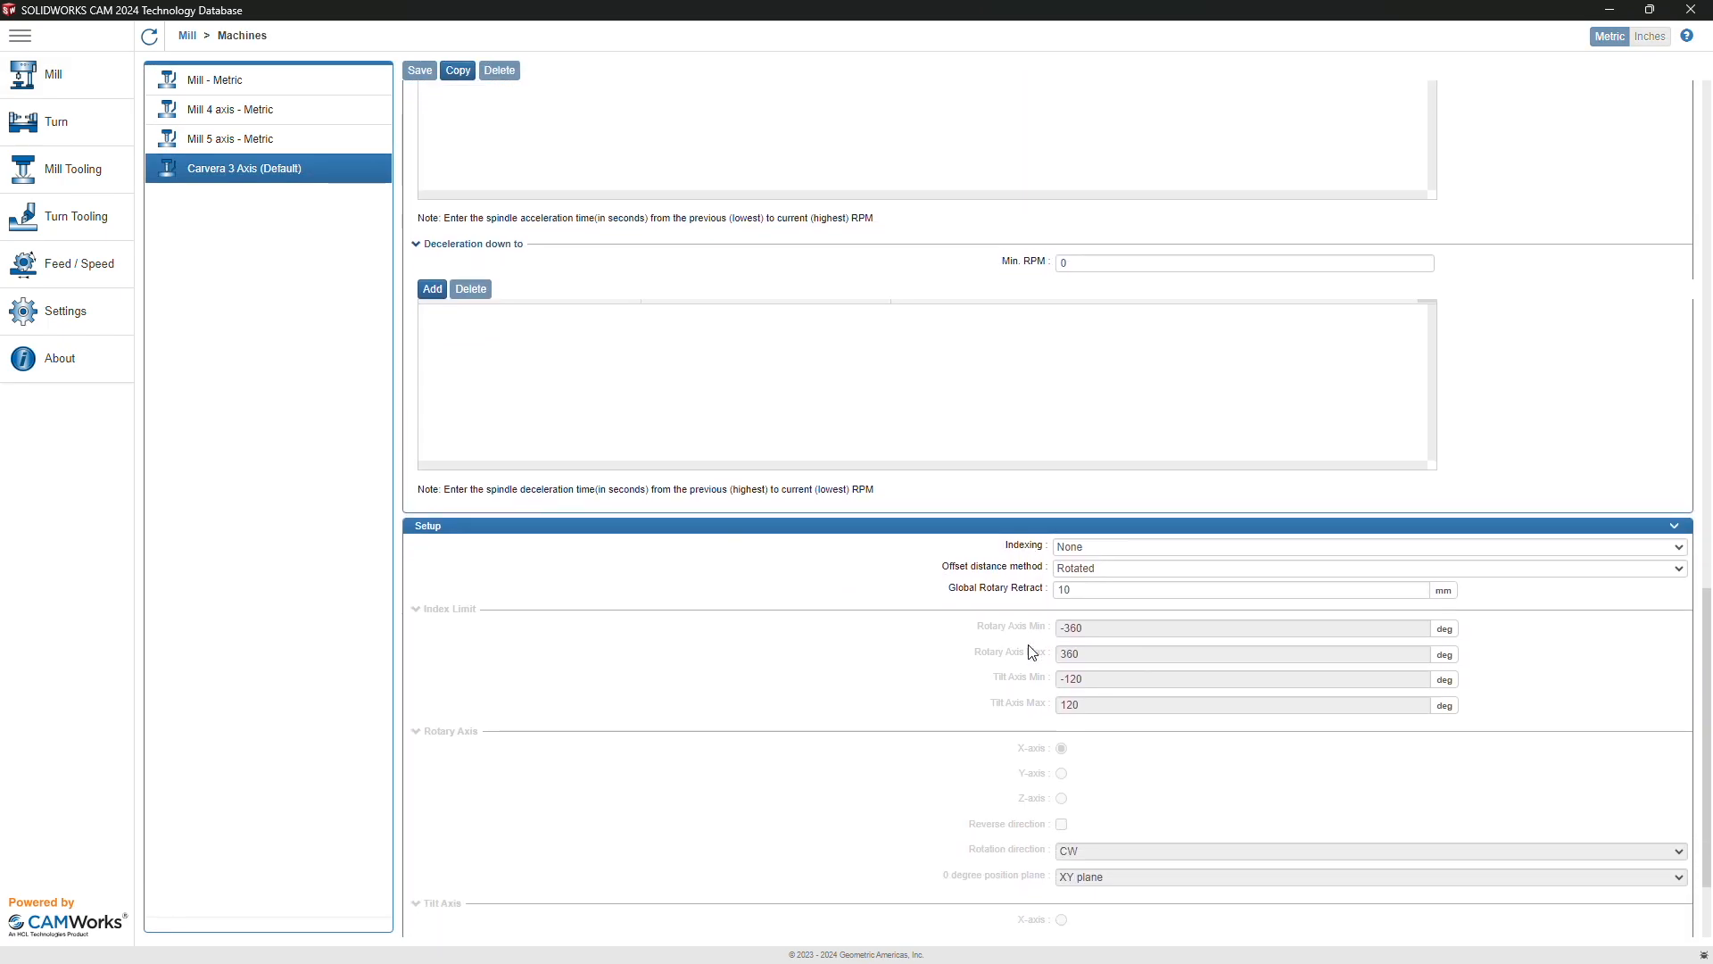
{"action": "scroll", "coordinate": [1026, 650], "scroll_direction": "up", "scroll_amount": 12}
{"action": "left_click", "coordinate": [1126, 432]}
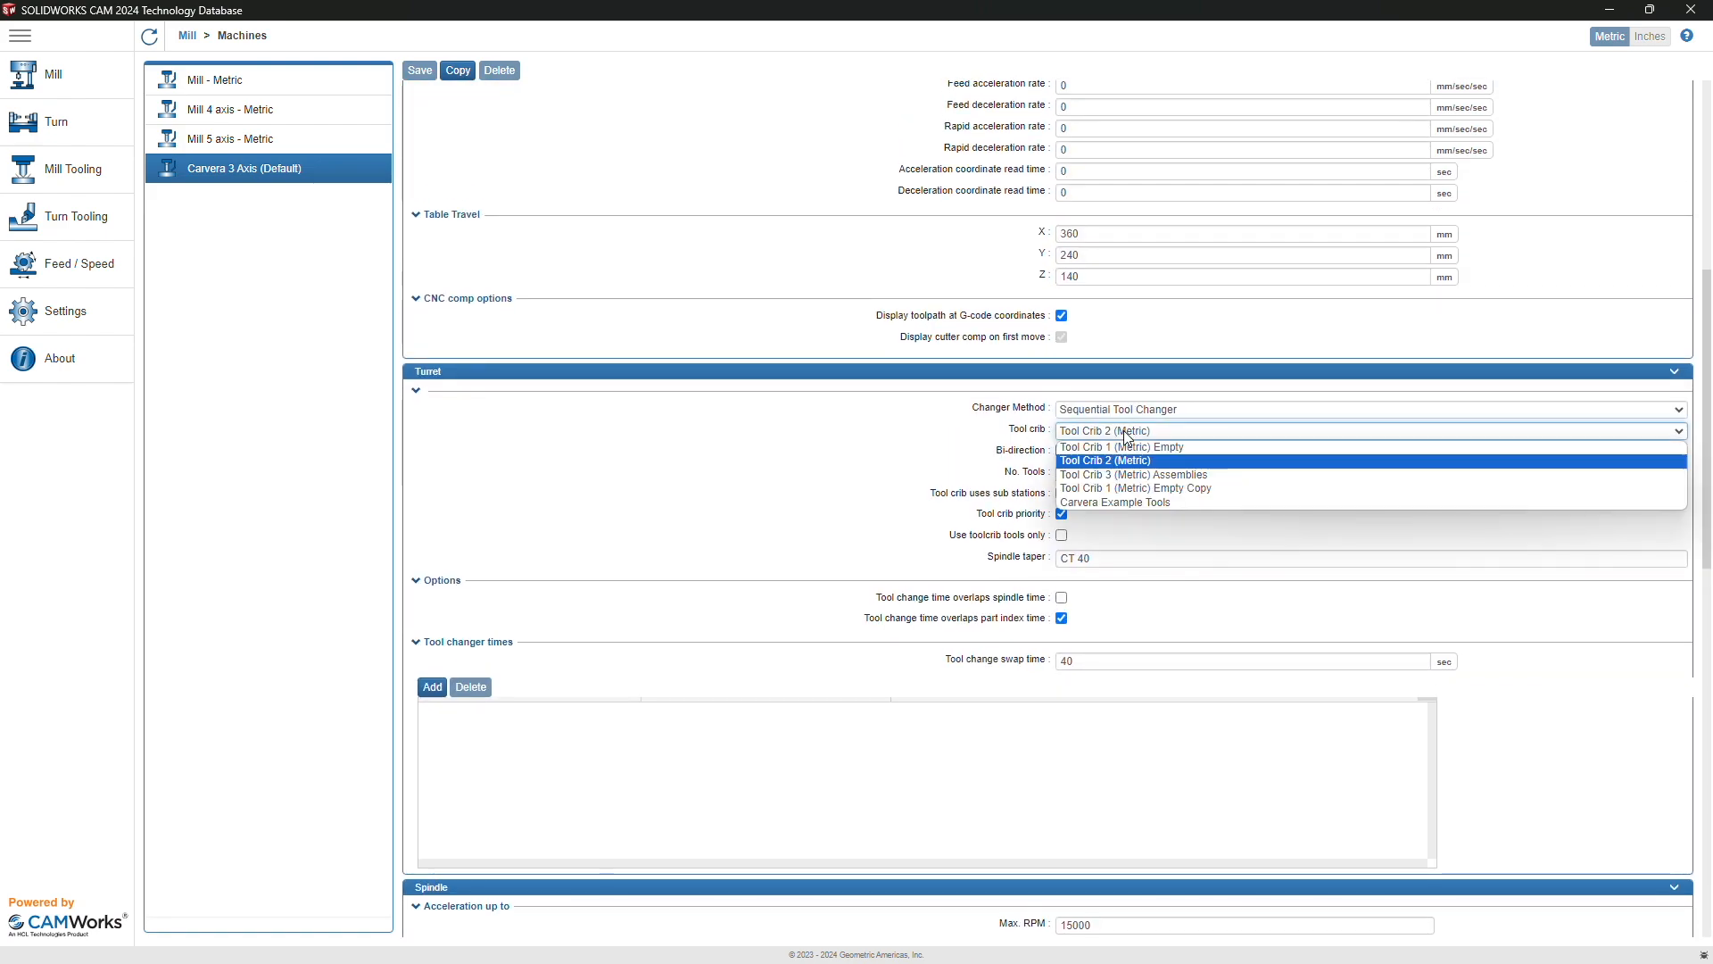
{"action": "left_click", "coordinate": [1128, 501]}
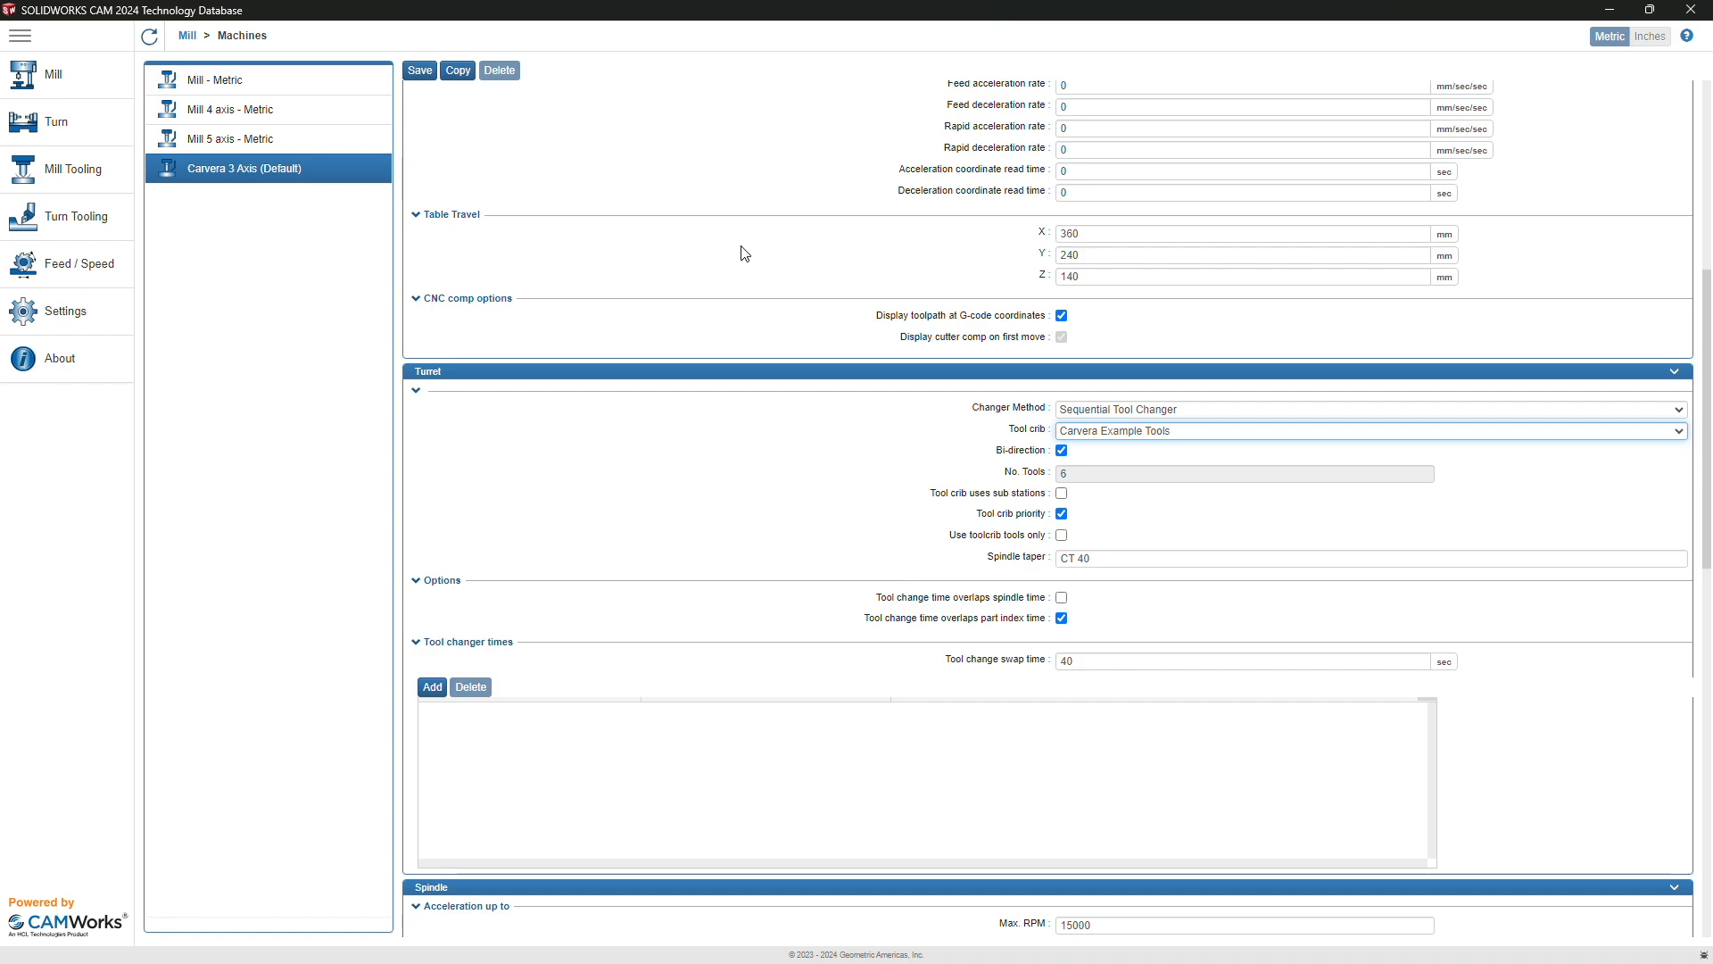
{"action": "left_click", "coordinate": [419, 70]}
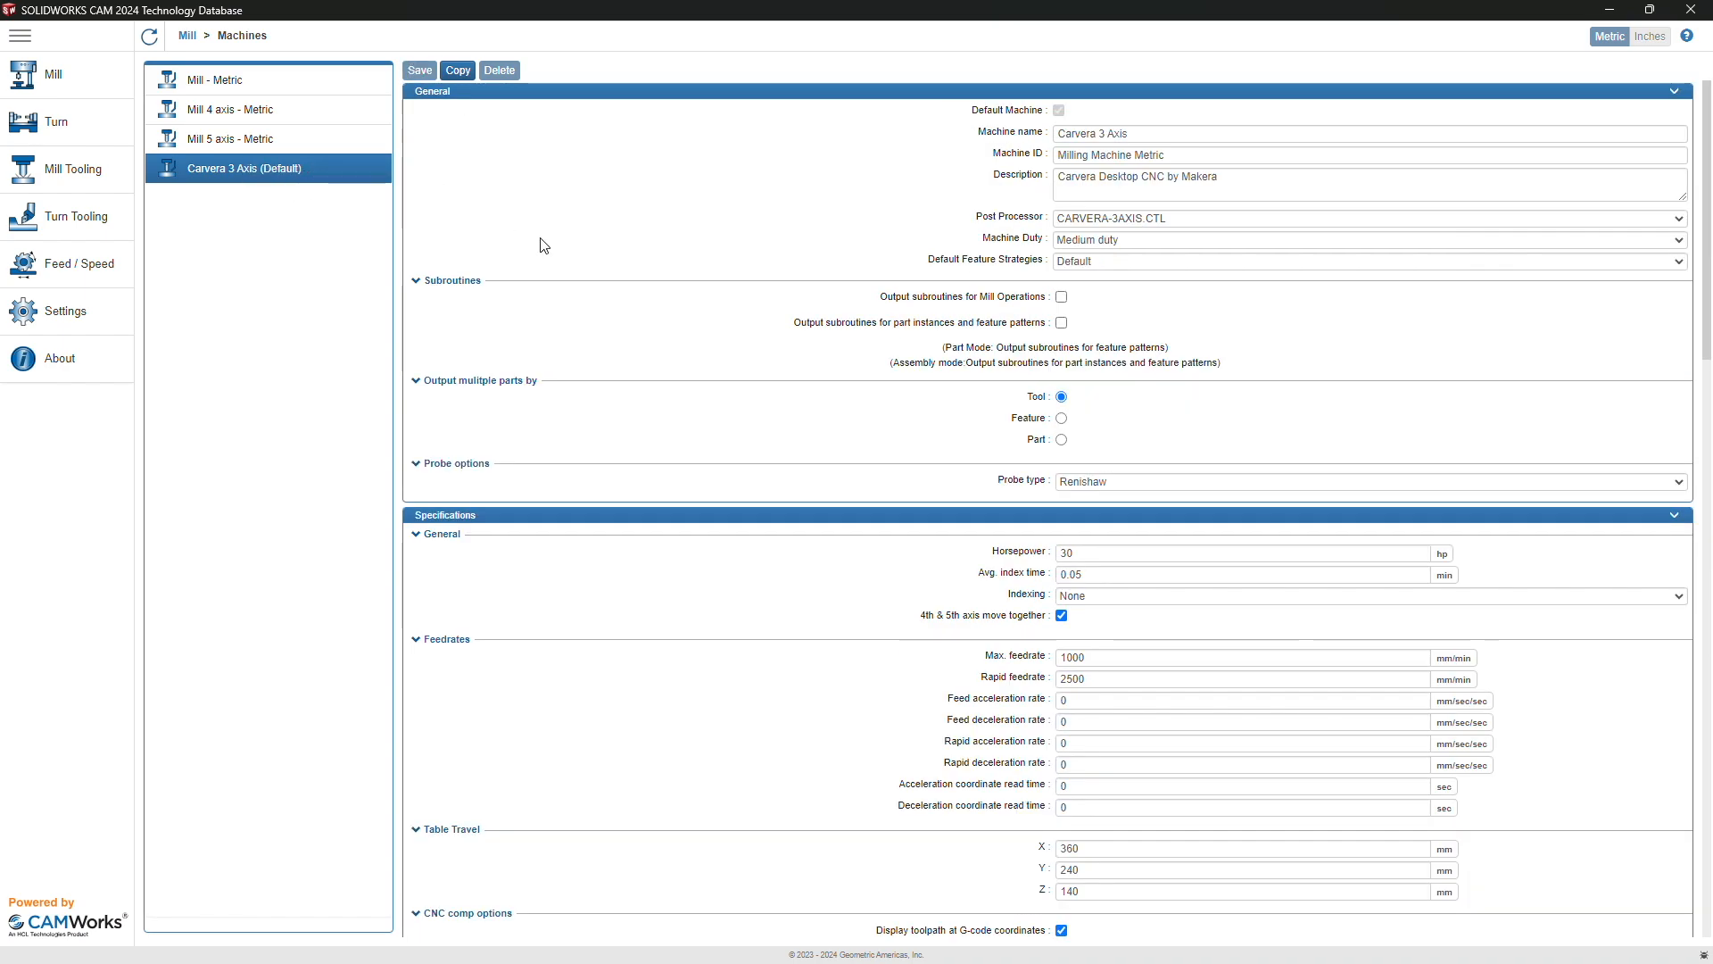
{"action": "left_click", "coordinate": [62, 88]}
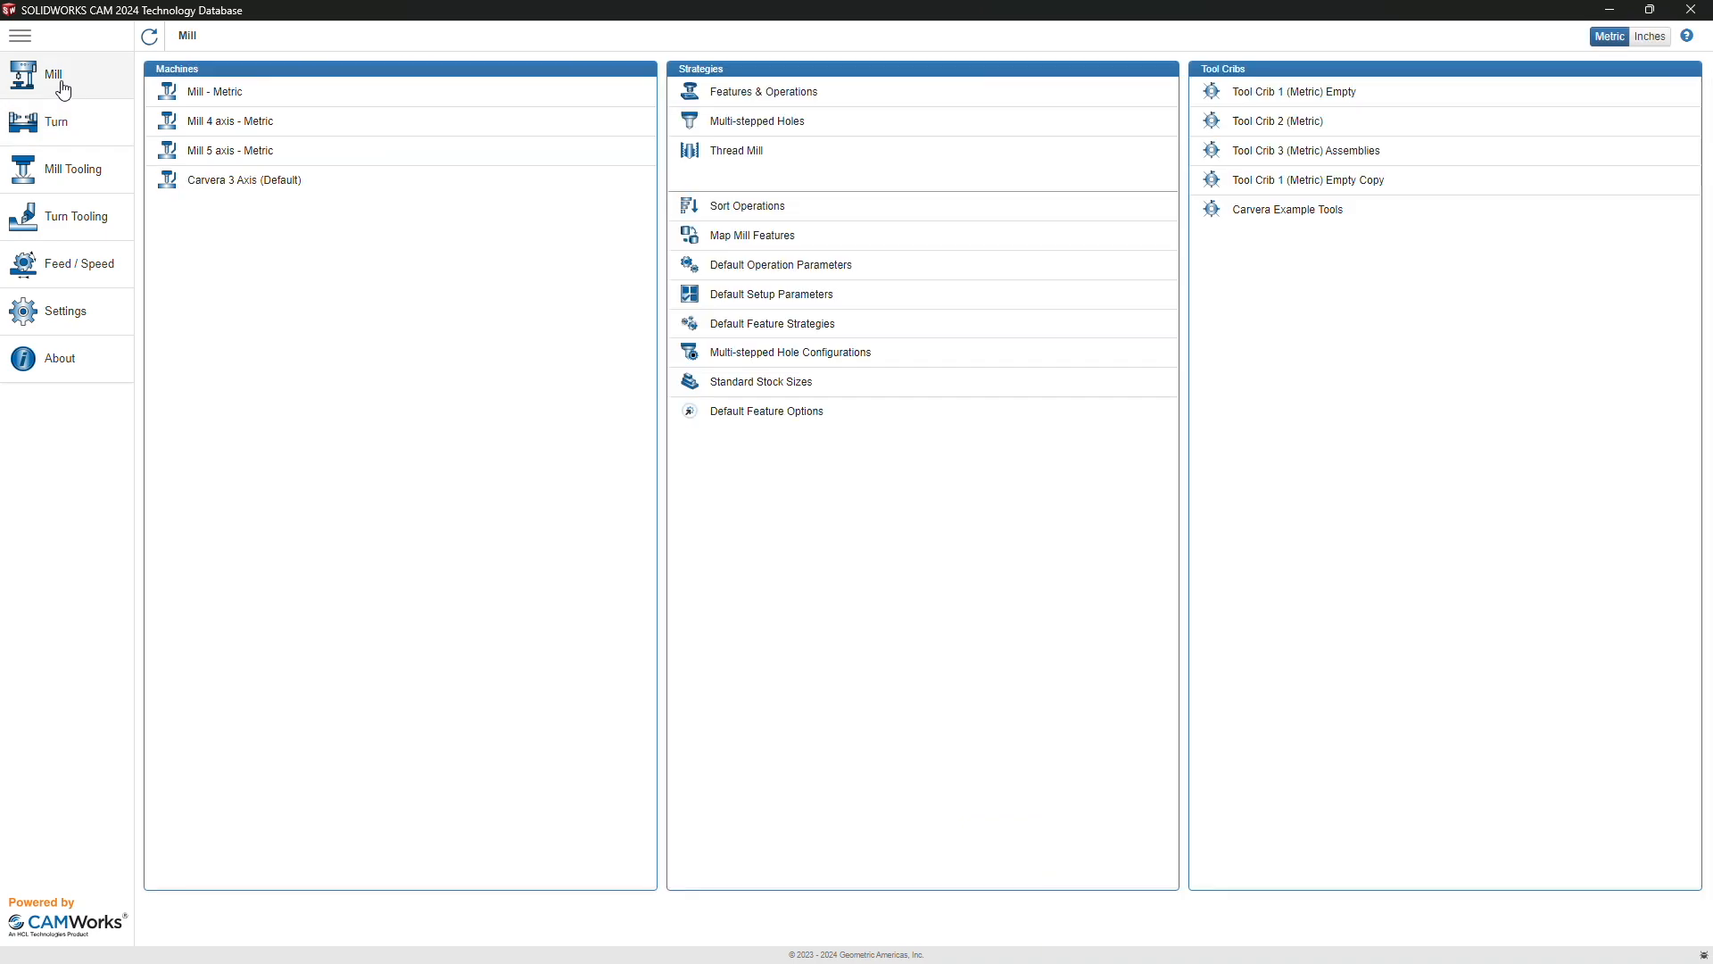
Step: Show the Flat End Mill cutters table under End Mill in Mill Tooling
{"action": "left_click", "coordinate": [84, 181]}
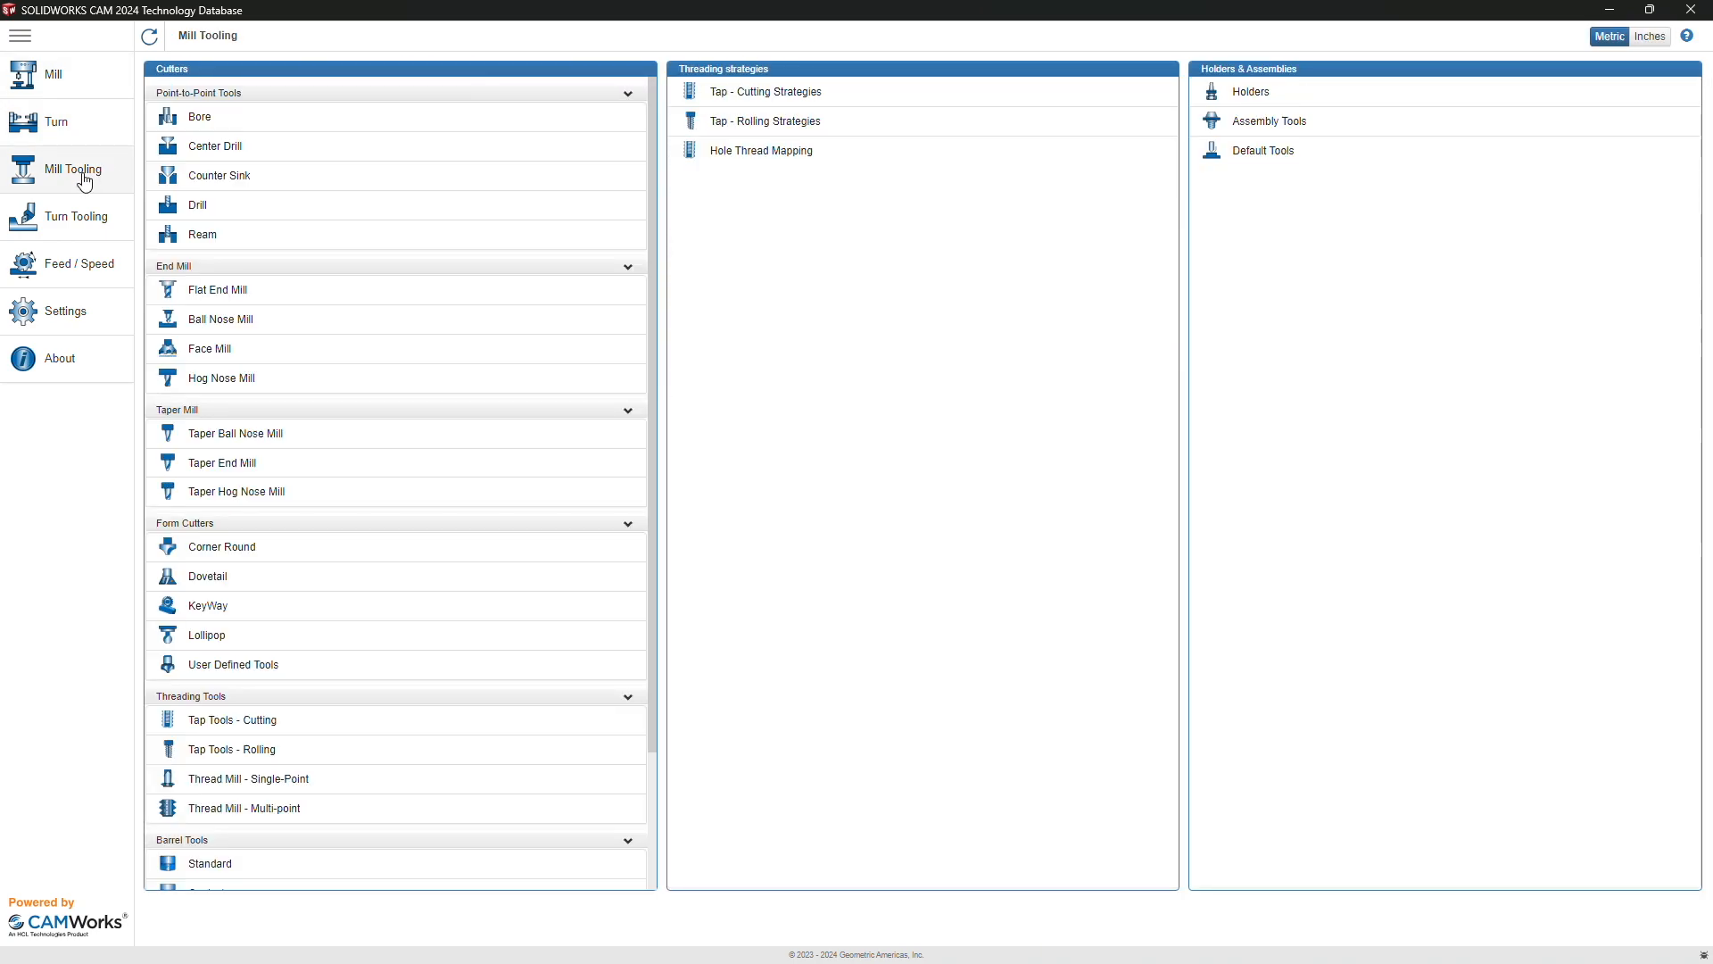
{"action": "scroll", "coordinate": [354, 339], "scroll_direction": "down", "scroll_amount": 2}
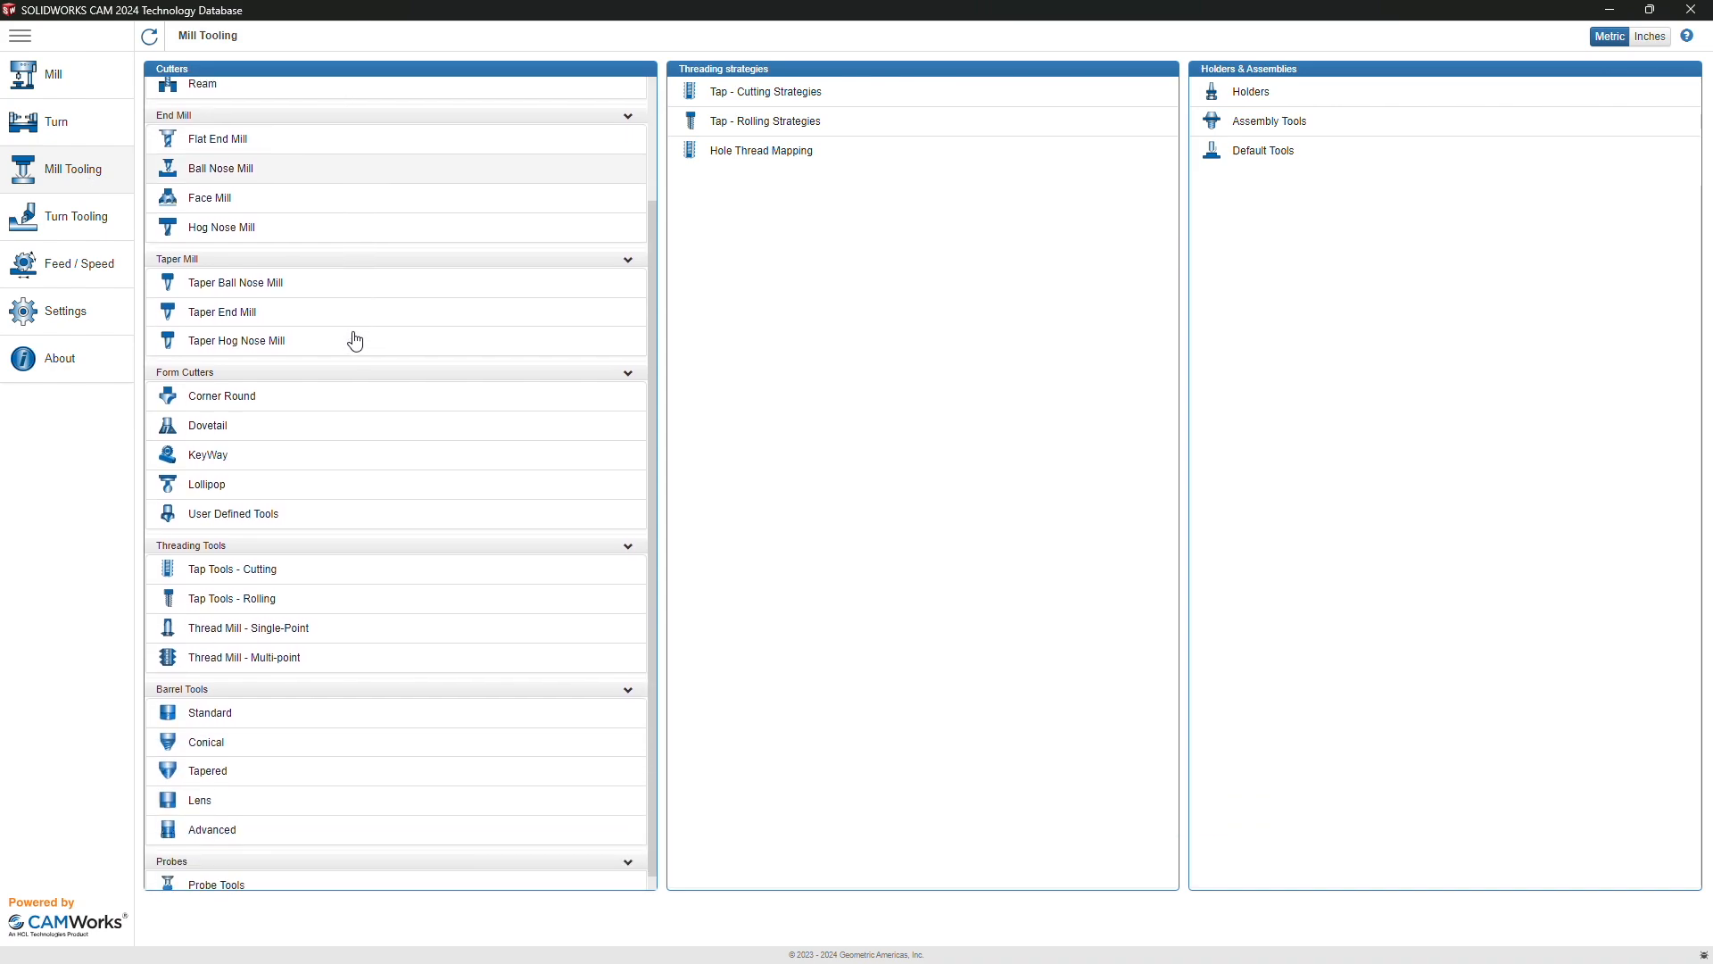
{"action": "scroll", "coordinate": [355, 341], "scroll_direction": "down", "scroll_amount": 1}
{"action": "scroll", "coordinate": [354, 339], "scroll_direction": "up", "scroll_amount": 2}
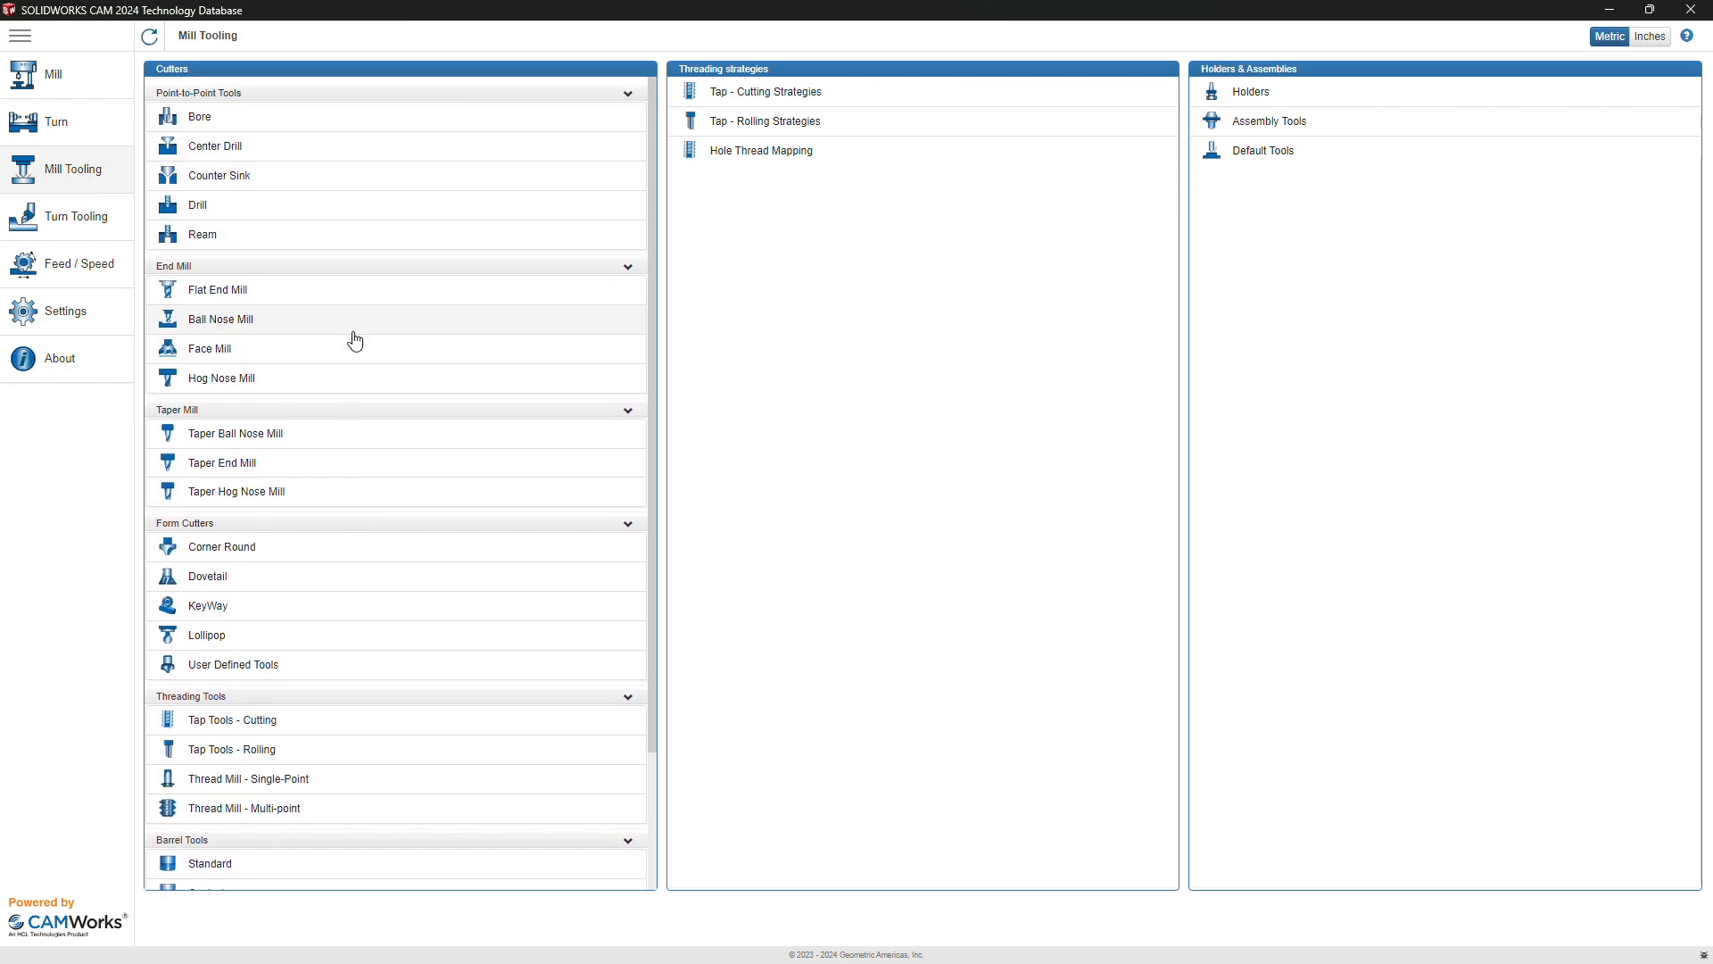
{"action": "left_click", "coordinate": [287, 306]}
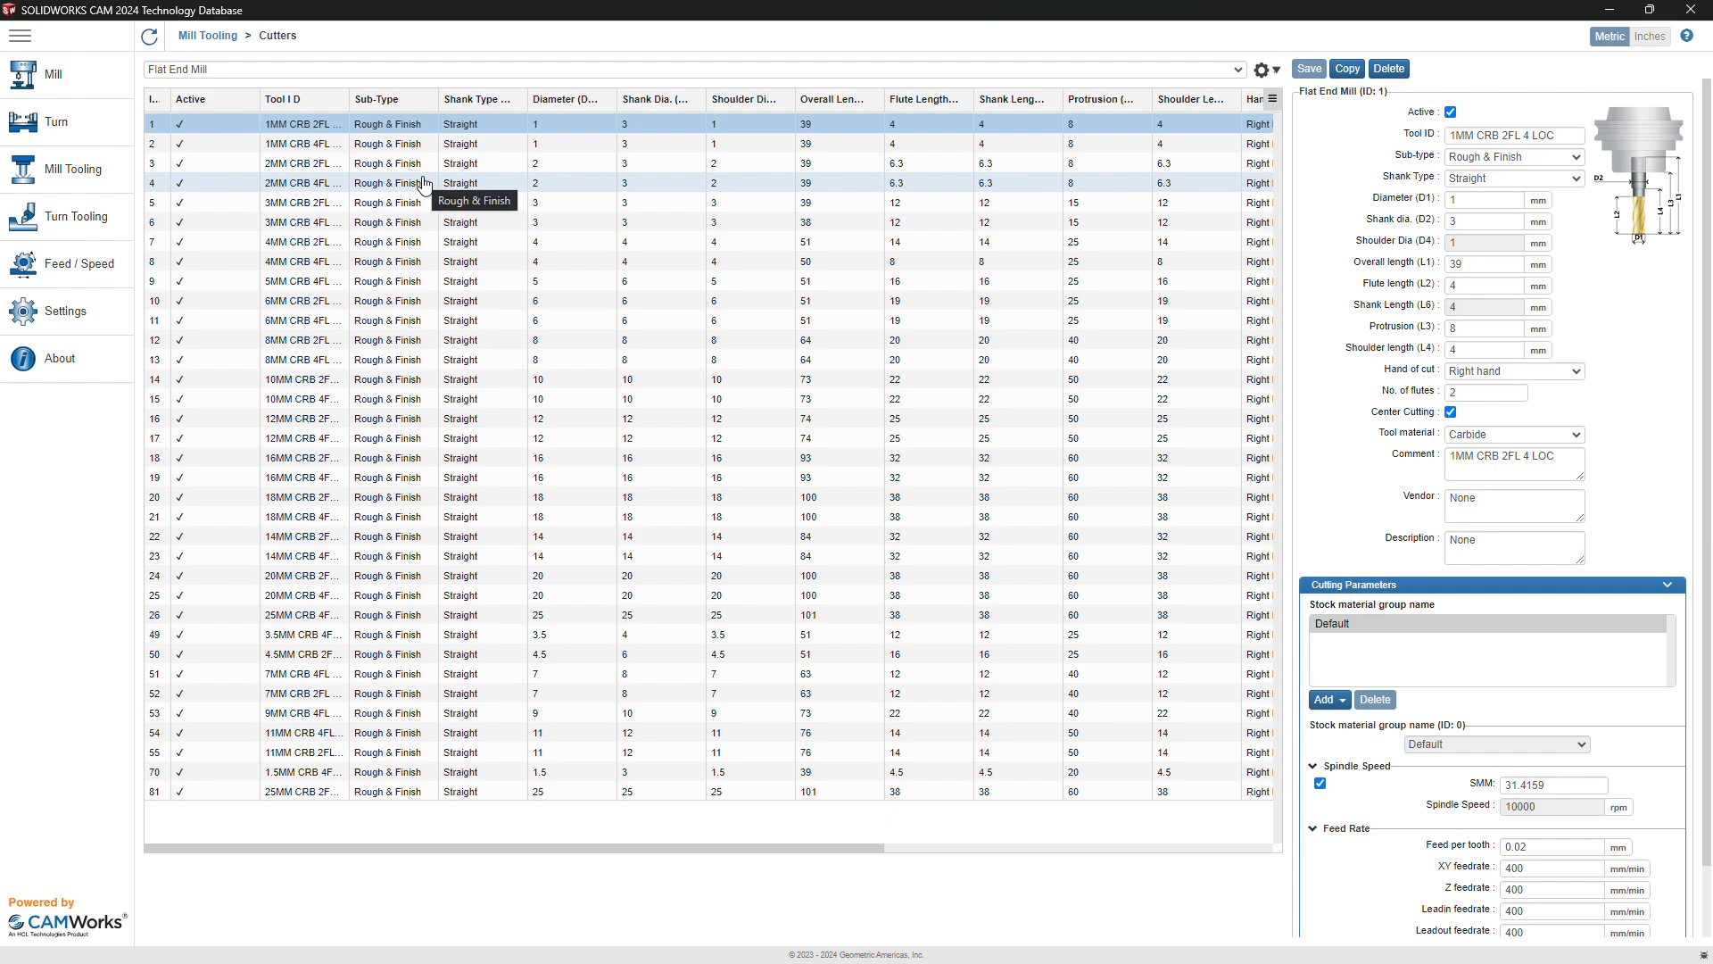
Step: Duplicate the 3MM CRB 2FL 12 LOC end mill as 'EX-3.175 mm x 25 mm Single Flute End Mill', Rough & Finish
{"action": "left_click", "coordinate": [317, 212]}
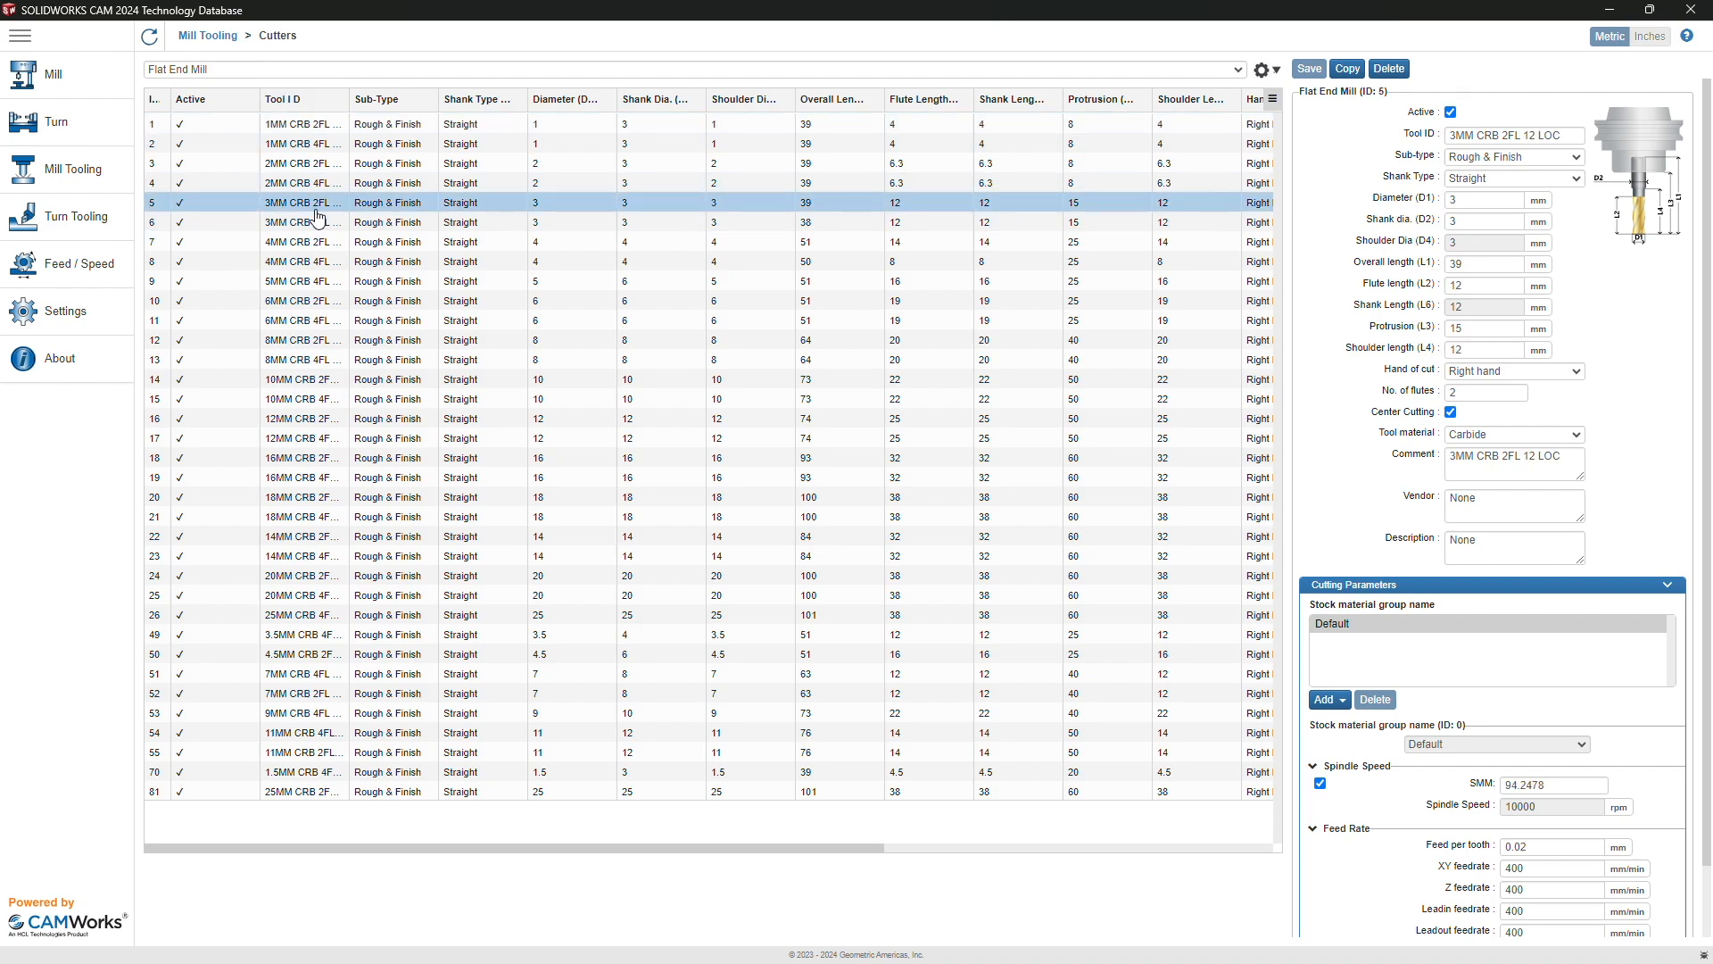
{"action": "left_click", "coordinate": [1351, 66]}
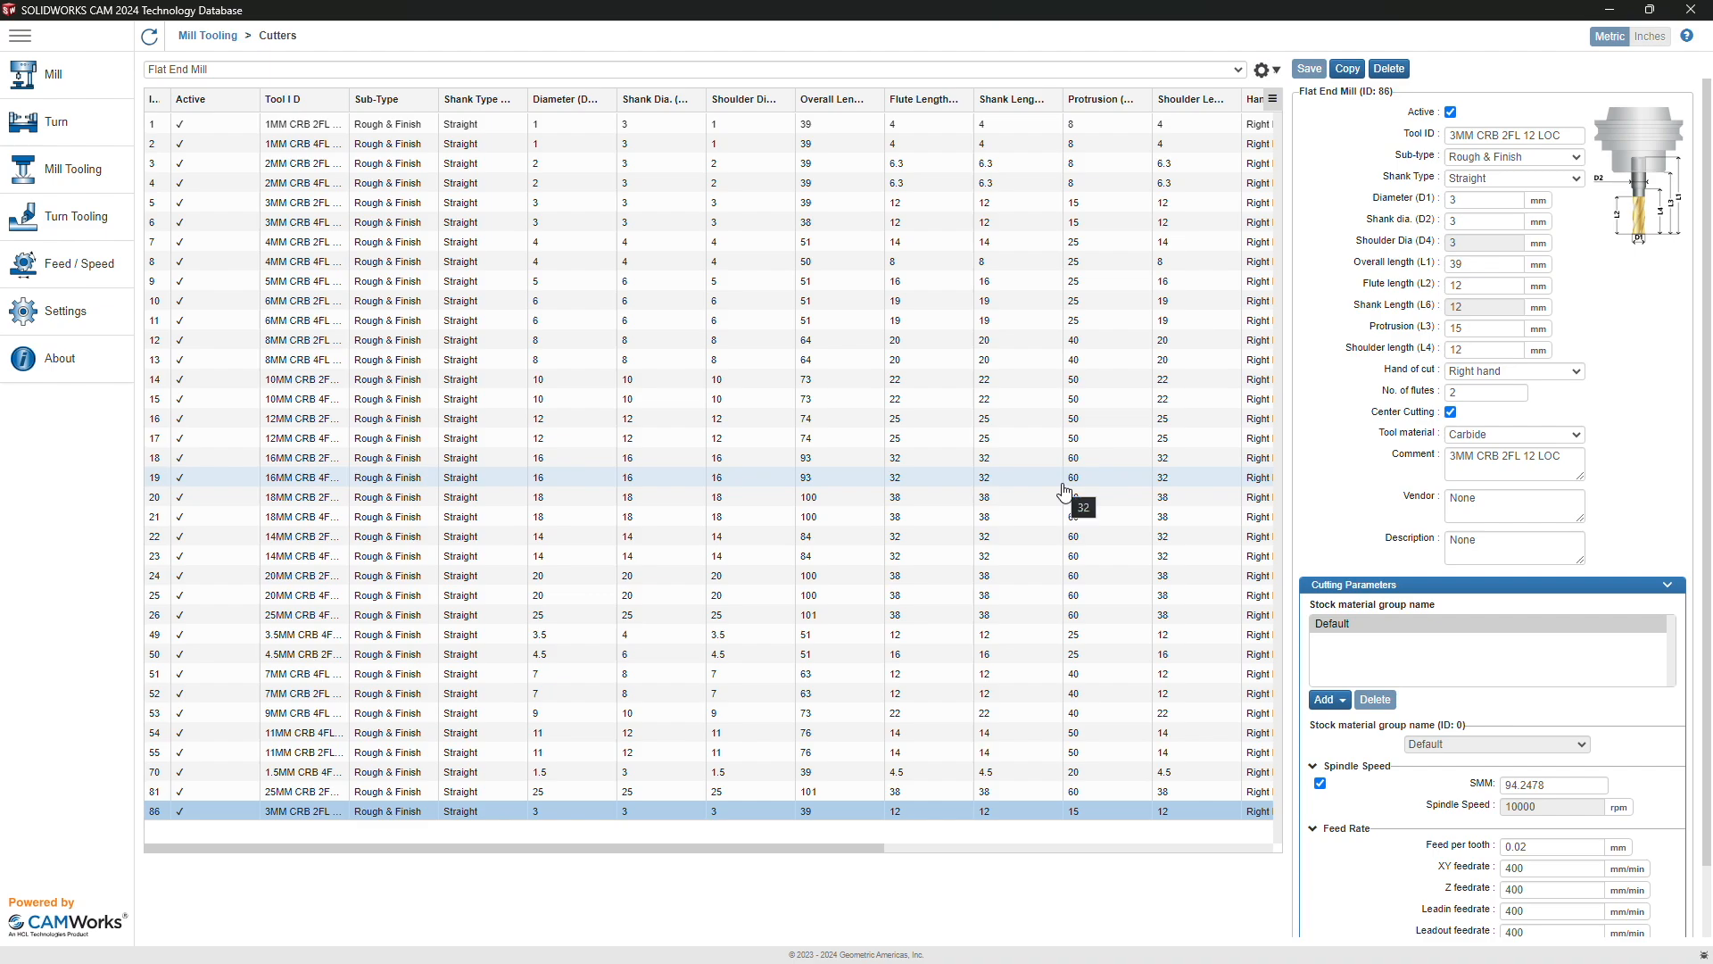
{"action": "left_click", "coordinate": [1491, 136]}
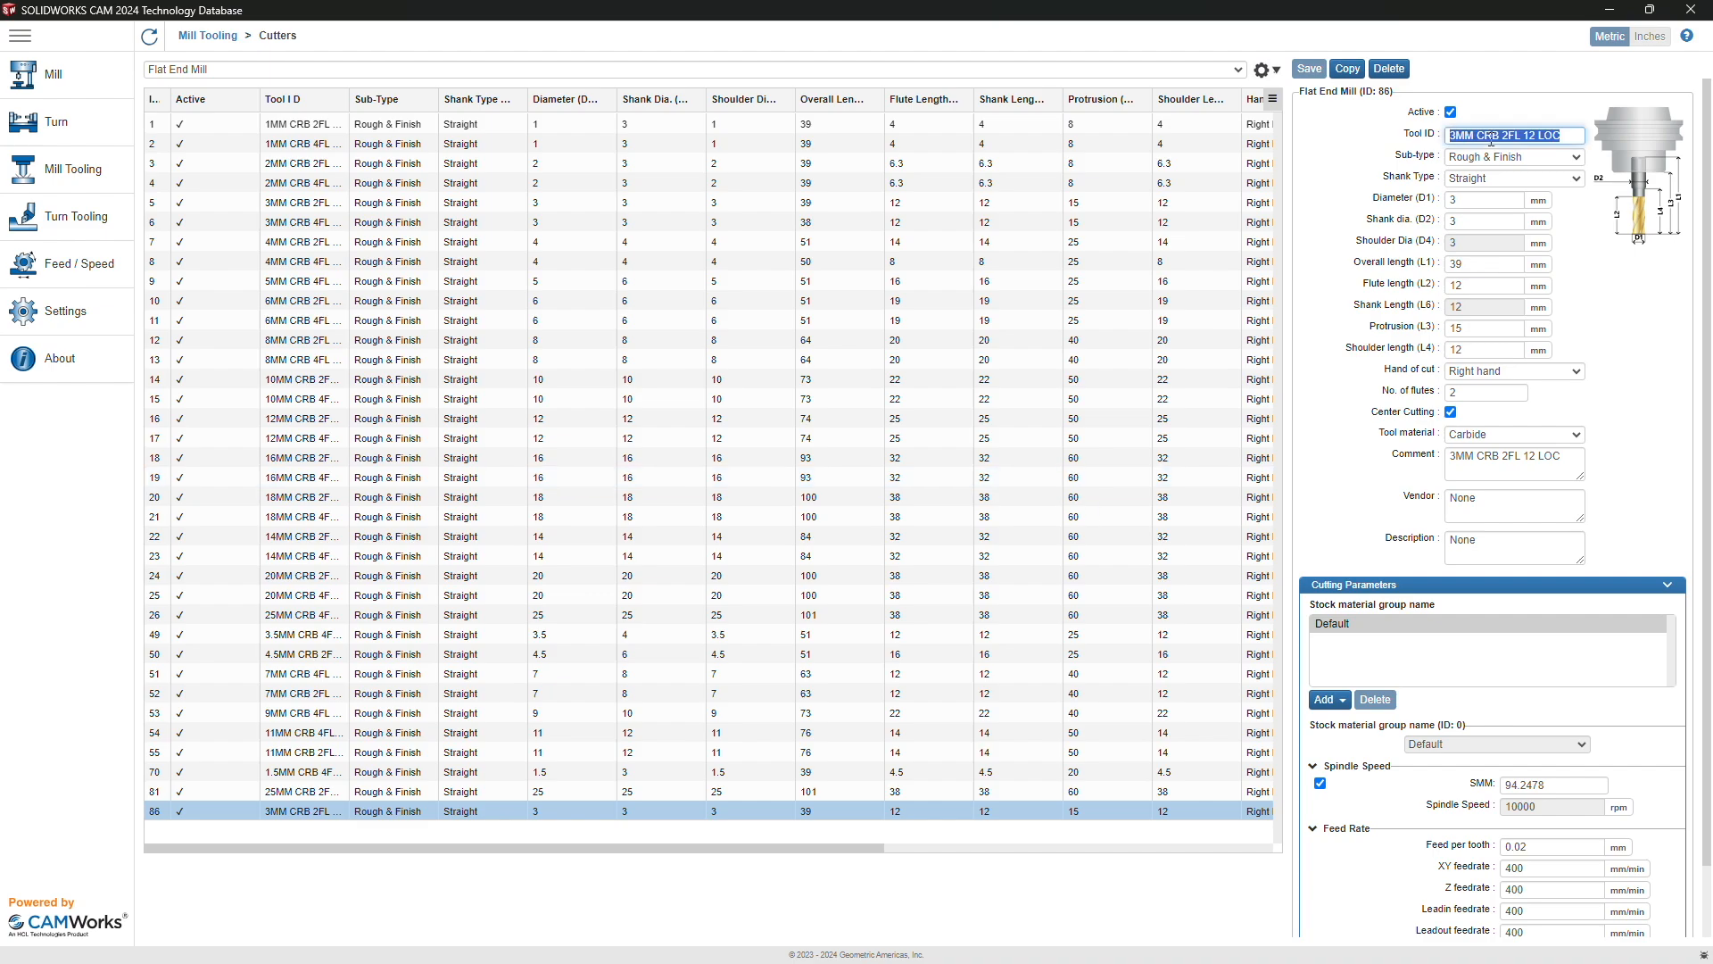
{"action": "type", "text": "EX-3.175 mm x 25 mm"}
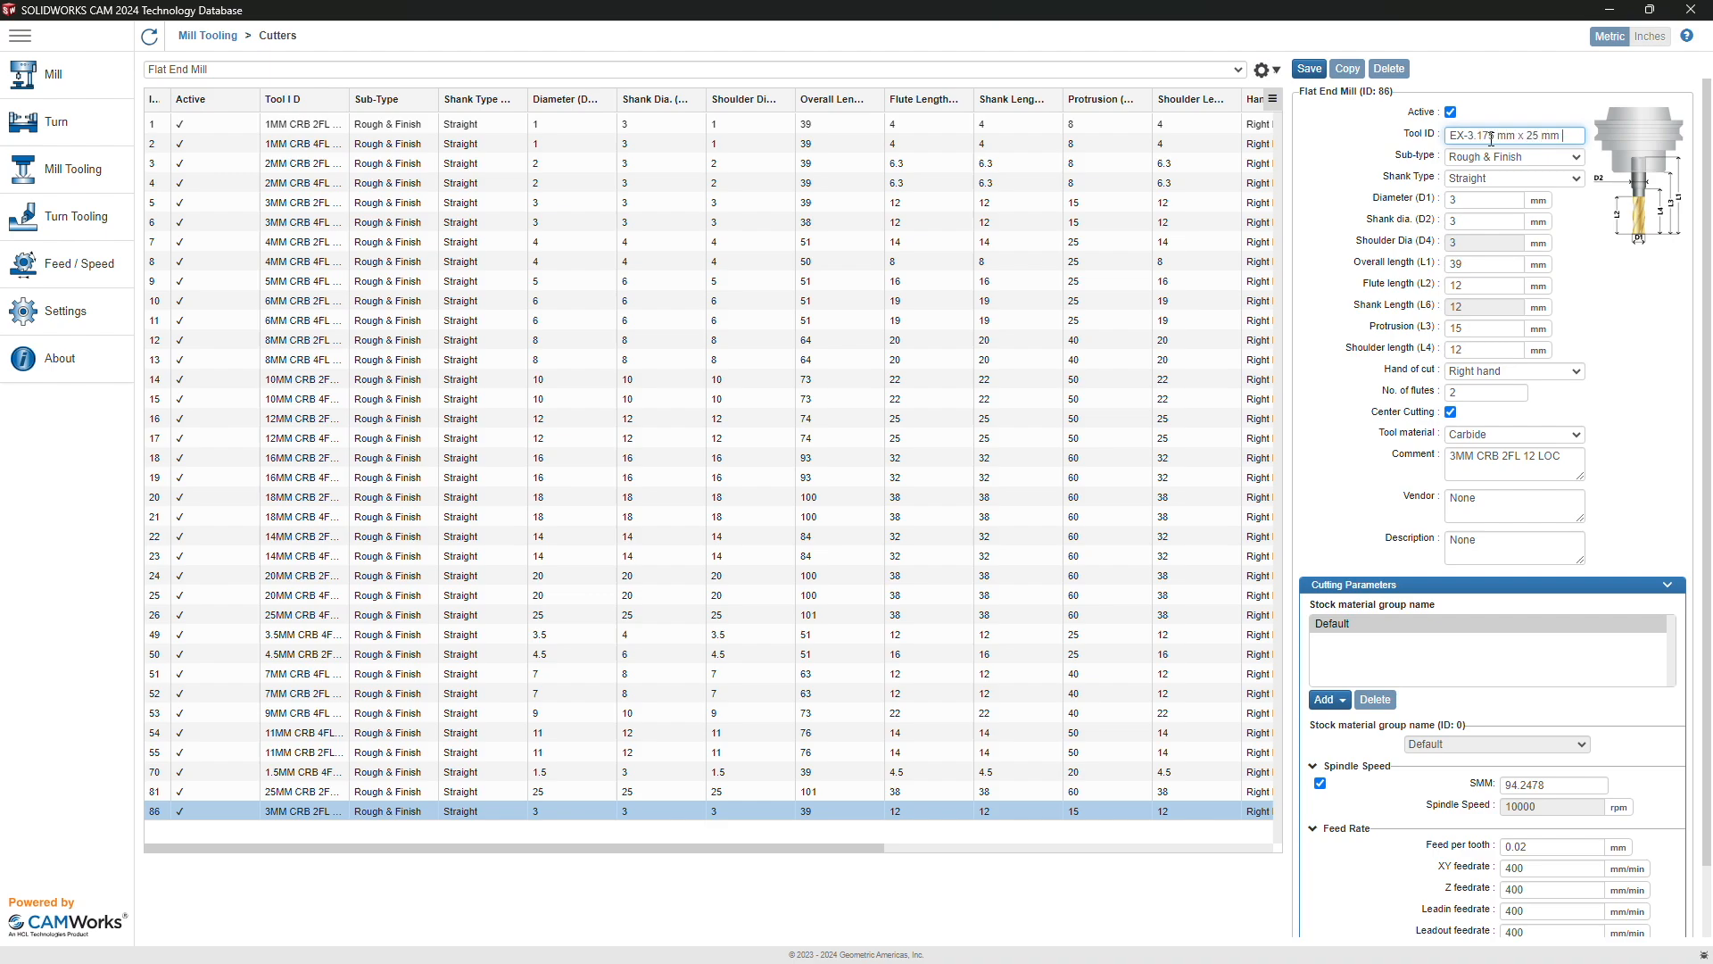
{"action": "type", "text": "ingle Flute End Mill"}
{"action": "left_click", "coordinate": [1475, 157]}
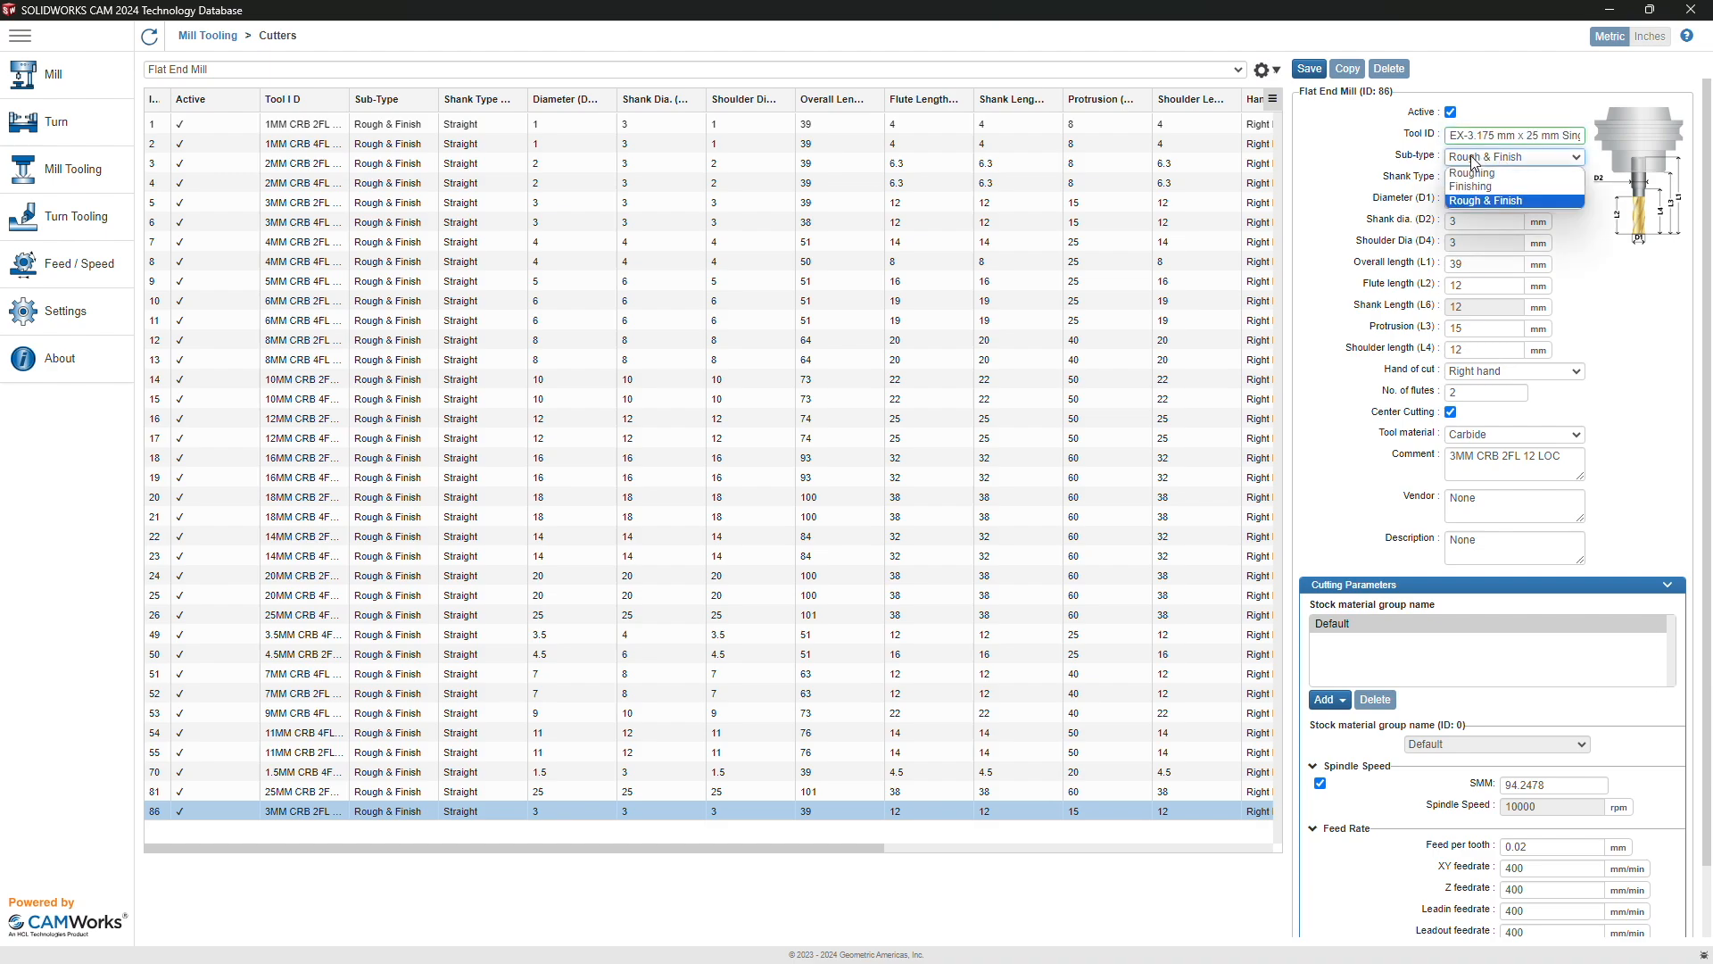
{"action": "left_click", "coordinate": [1483, 201]}
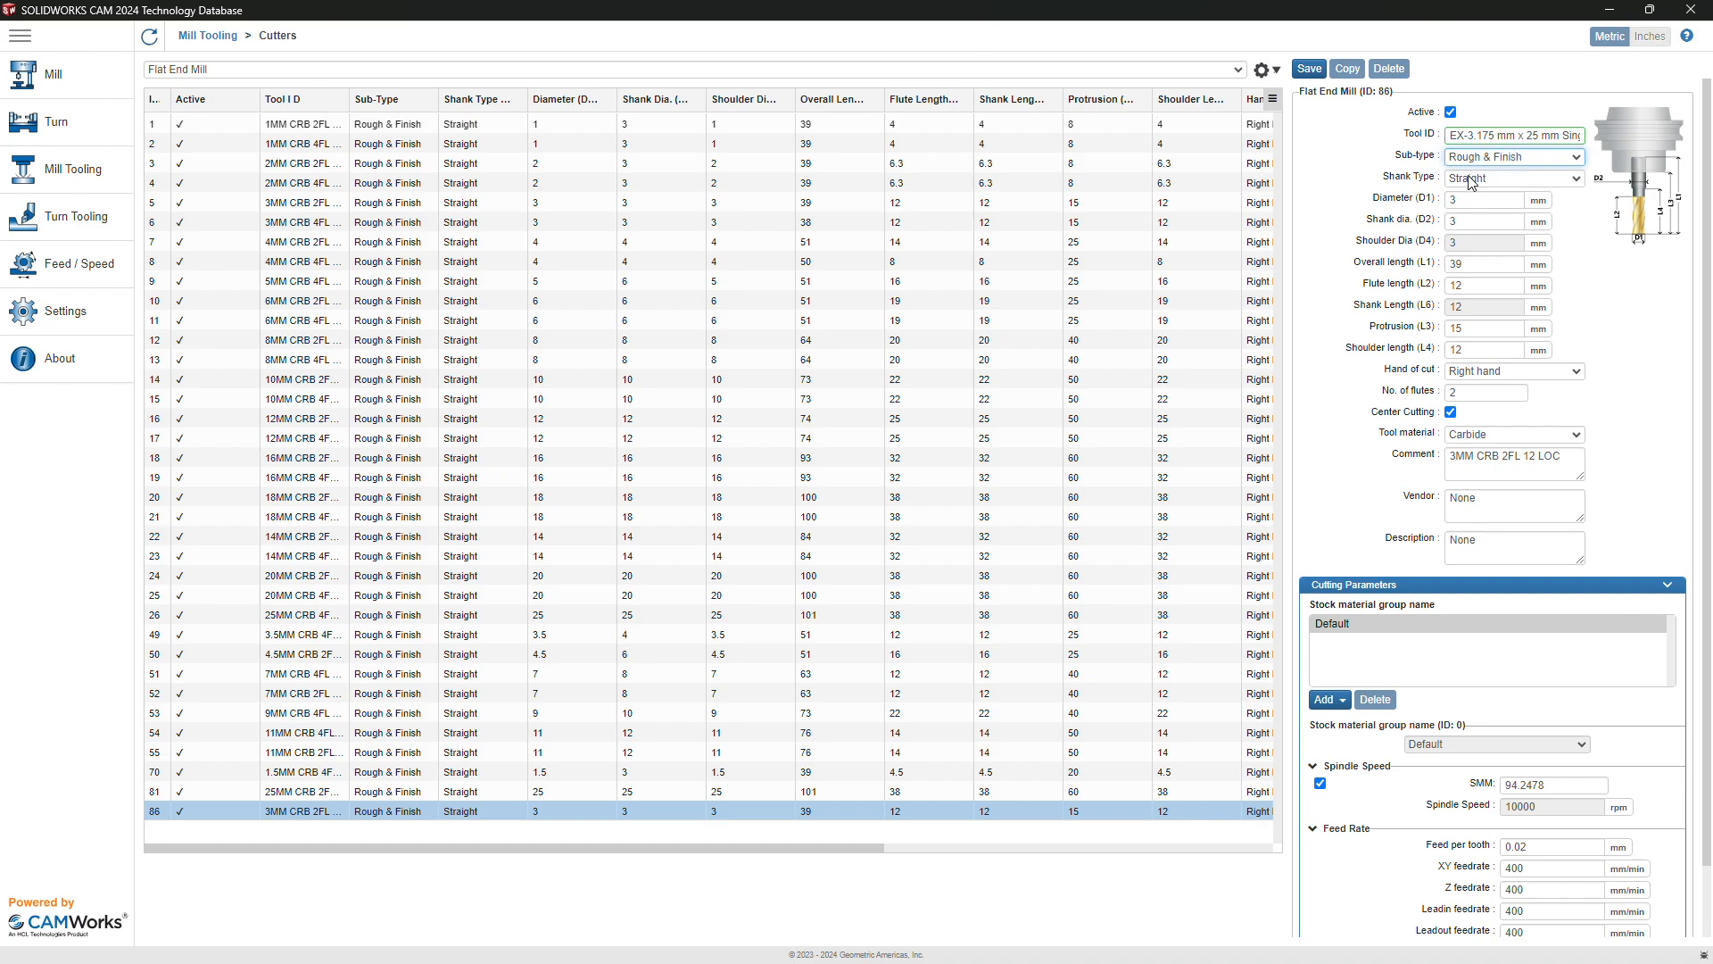
Step: Set diameters to 3.175 mm, overall length 45 mm and flute length 25 mm
{"action": "left_click", "coordinate": [1473, 200]}
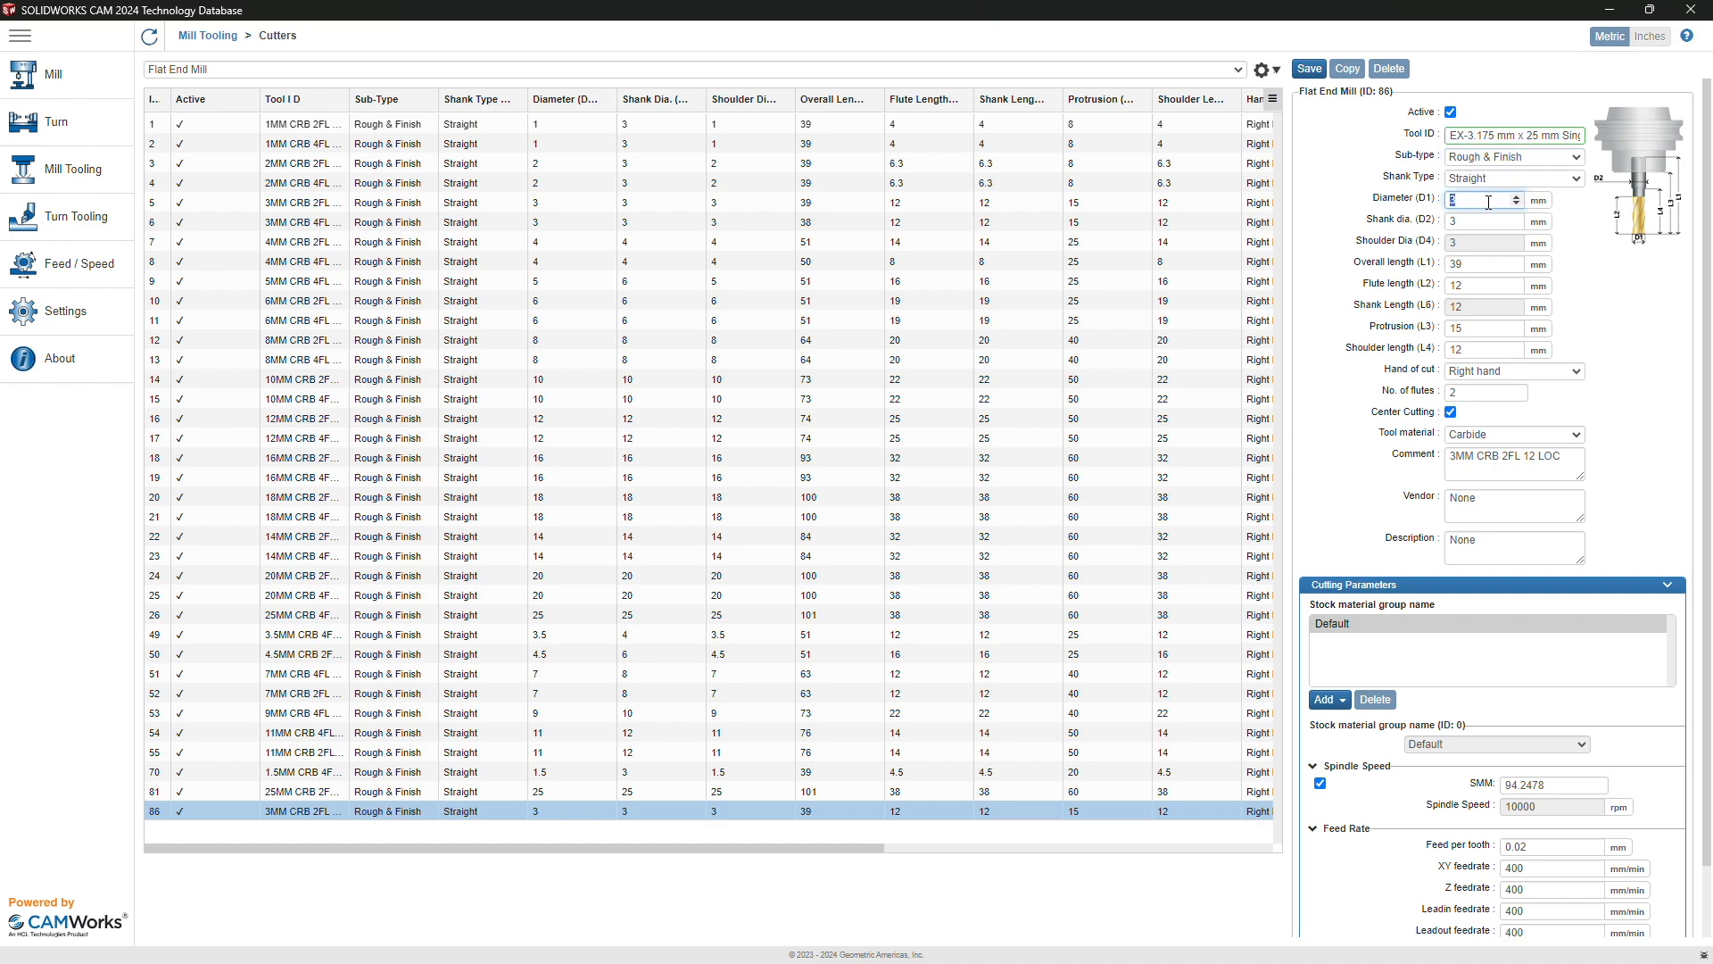
{"action": "type", "text": ".175"}
{"action": "left_click", "coordinate": [1468, 219]}
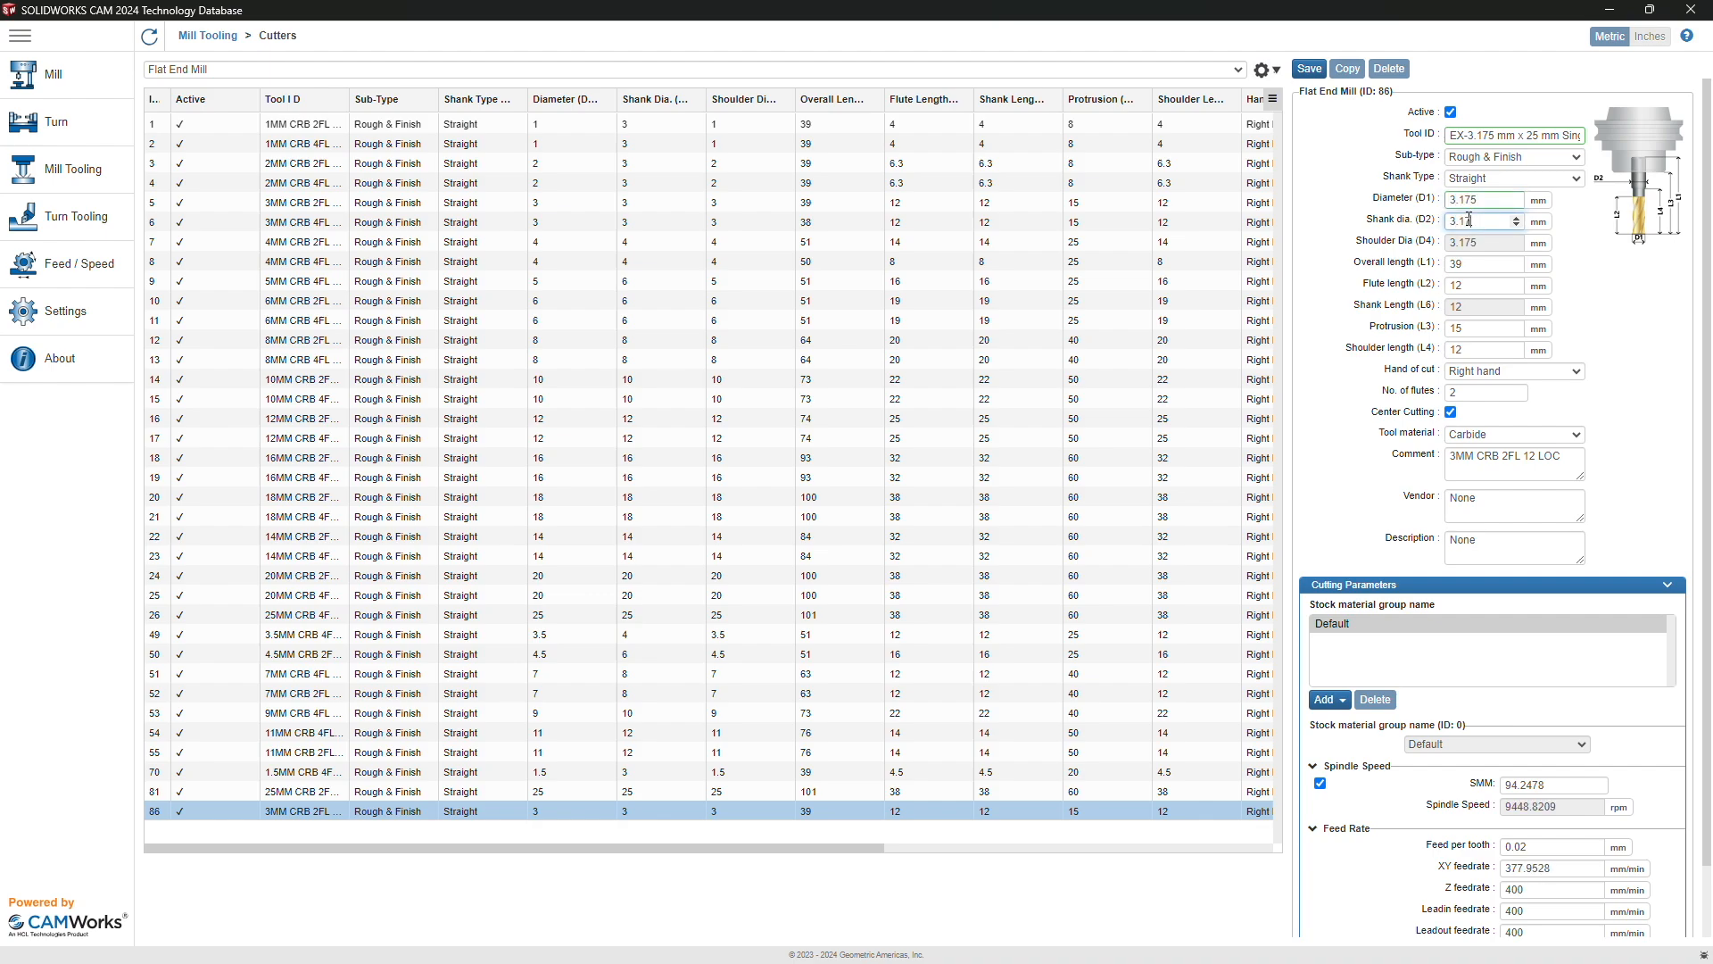
{"action": "left_click", "coordinate": [1473, 264]}
{"action": "left_click", "coordinate": [1473, 270]}
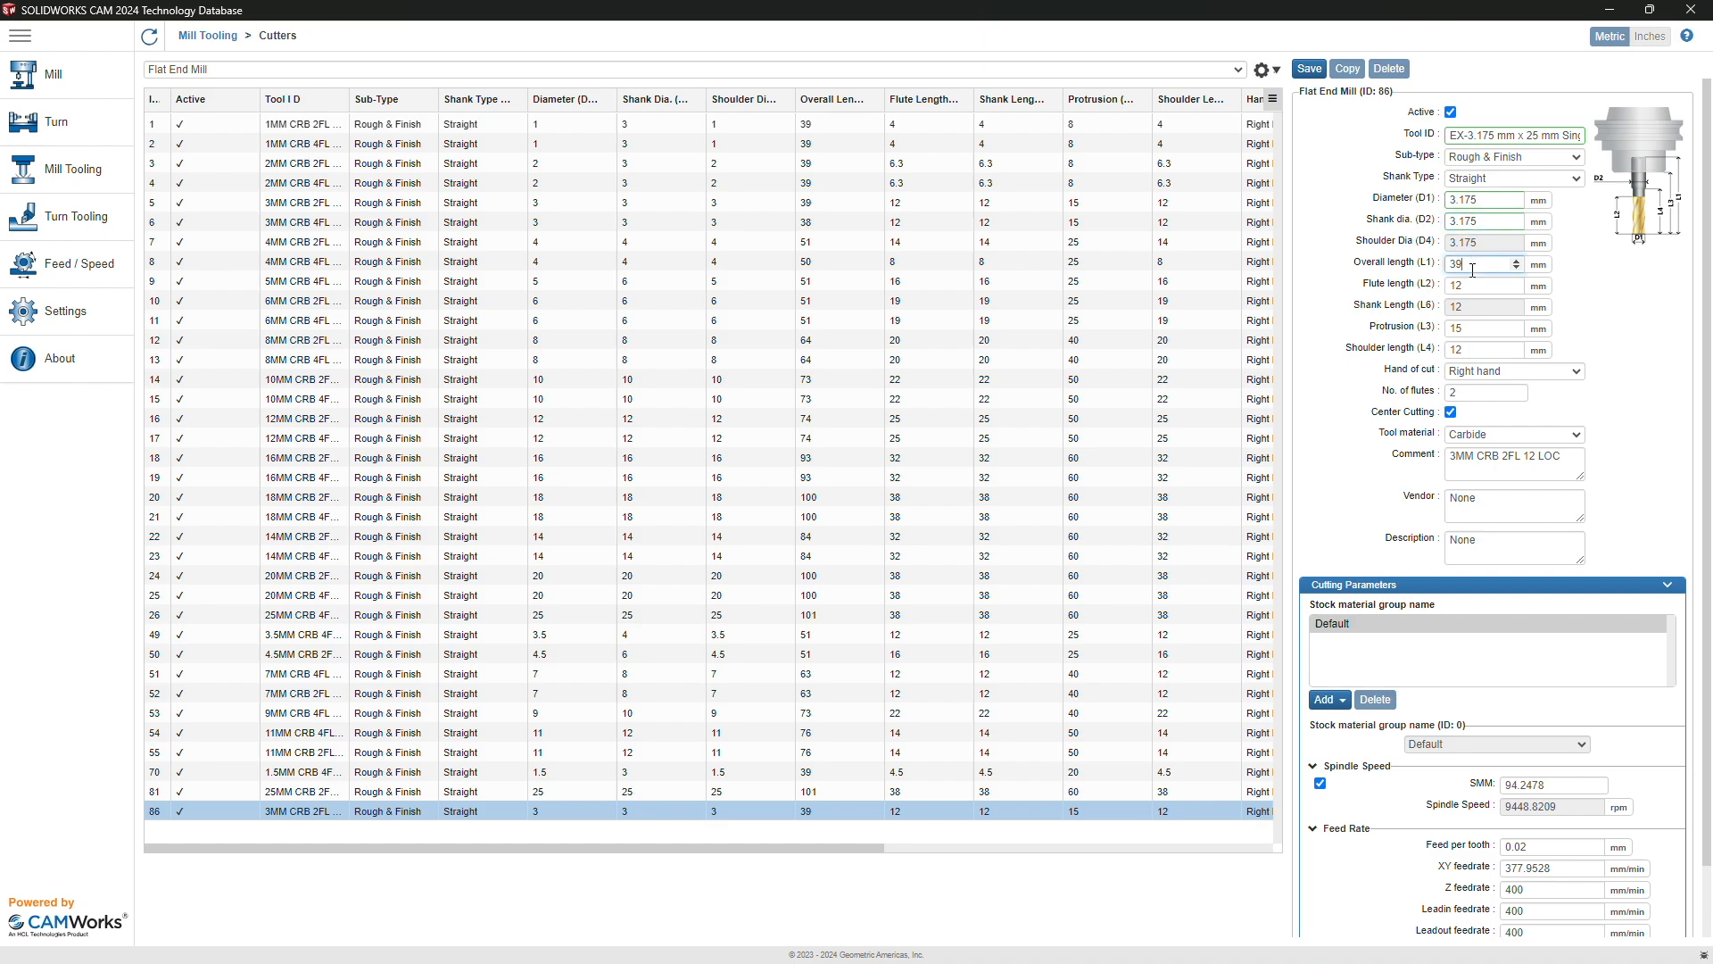
{"action": "double_click", "coordinate": [1473, 269]}
{"action": "type", "text": "45"}
{"action": "double_click", "coordinate": [1475, 290]}
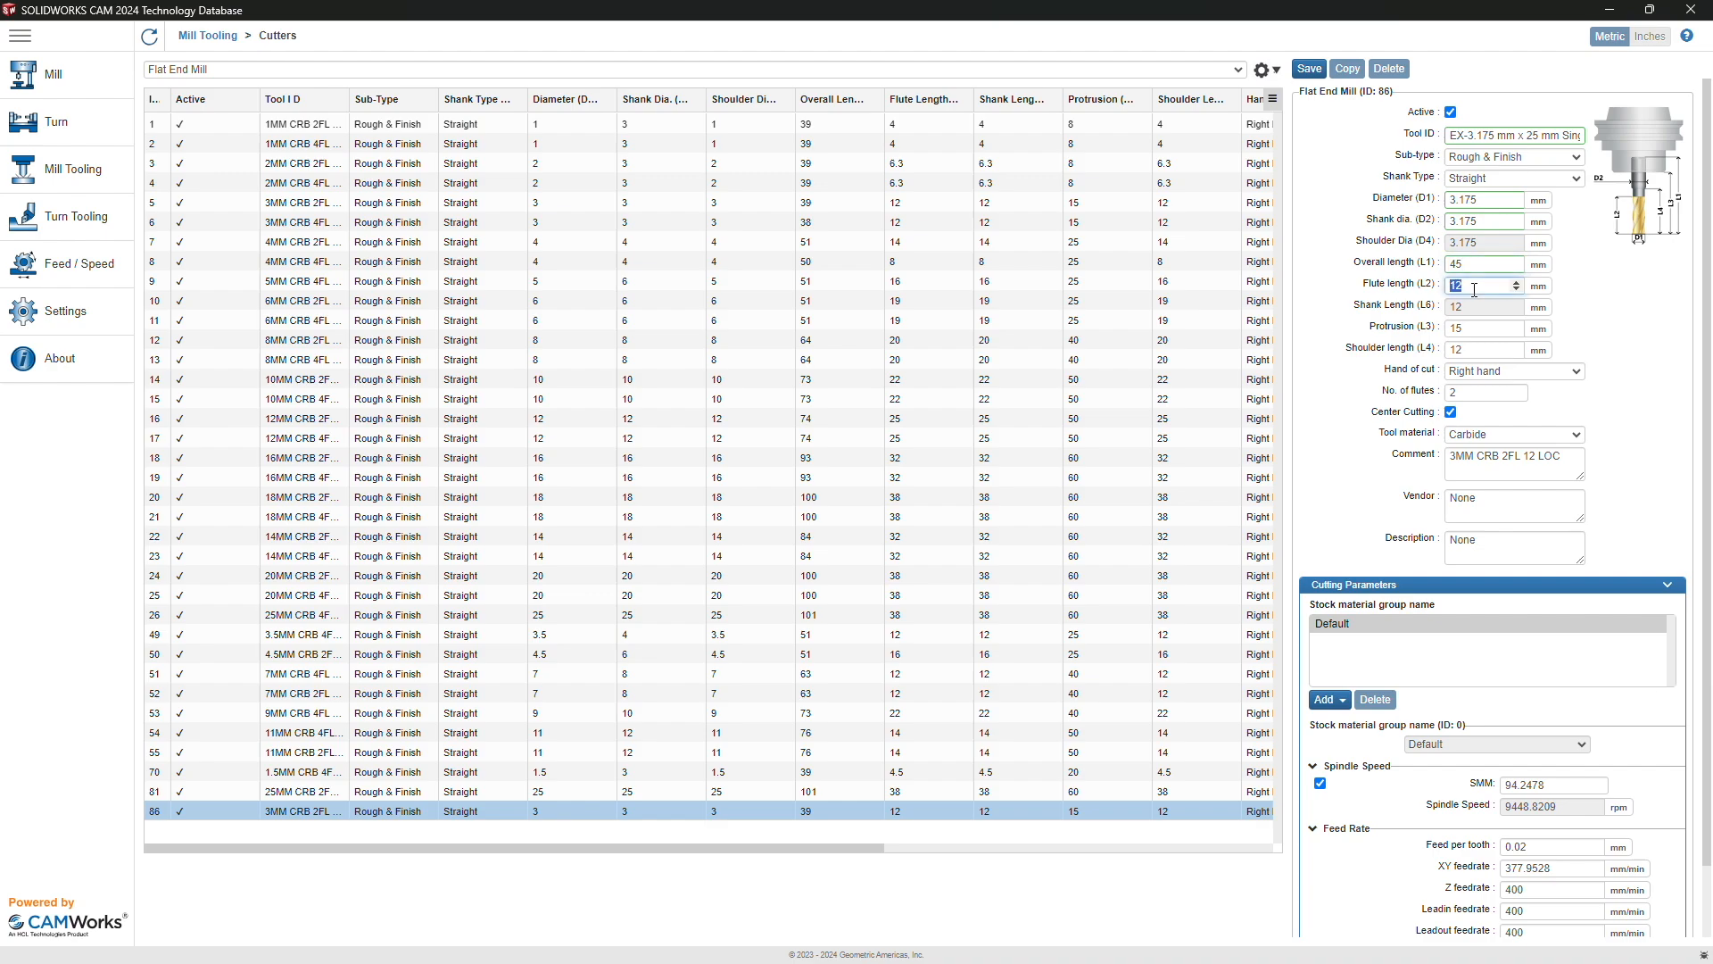
{"action": "type", "text": "25"}
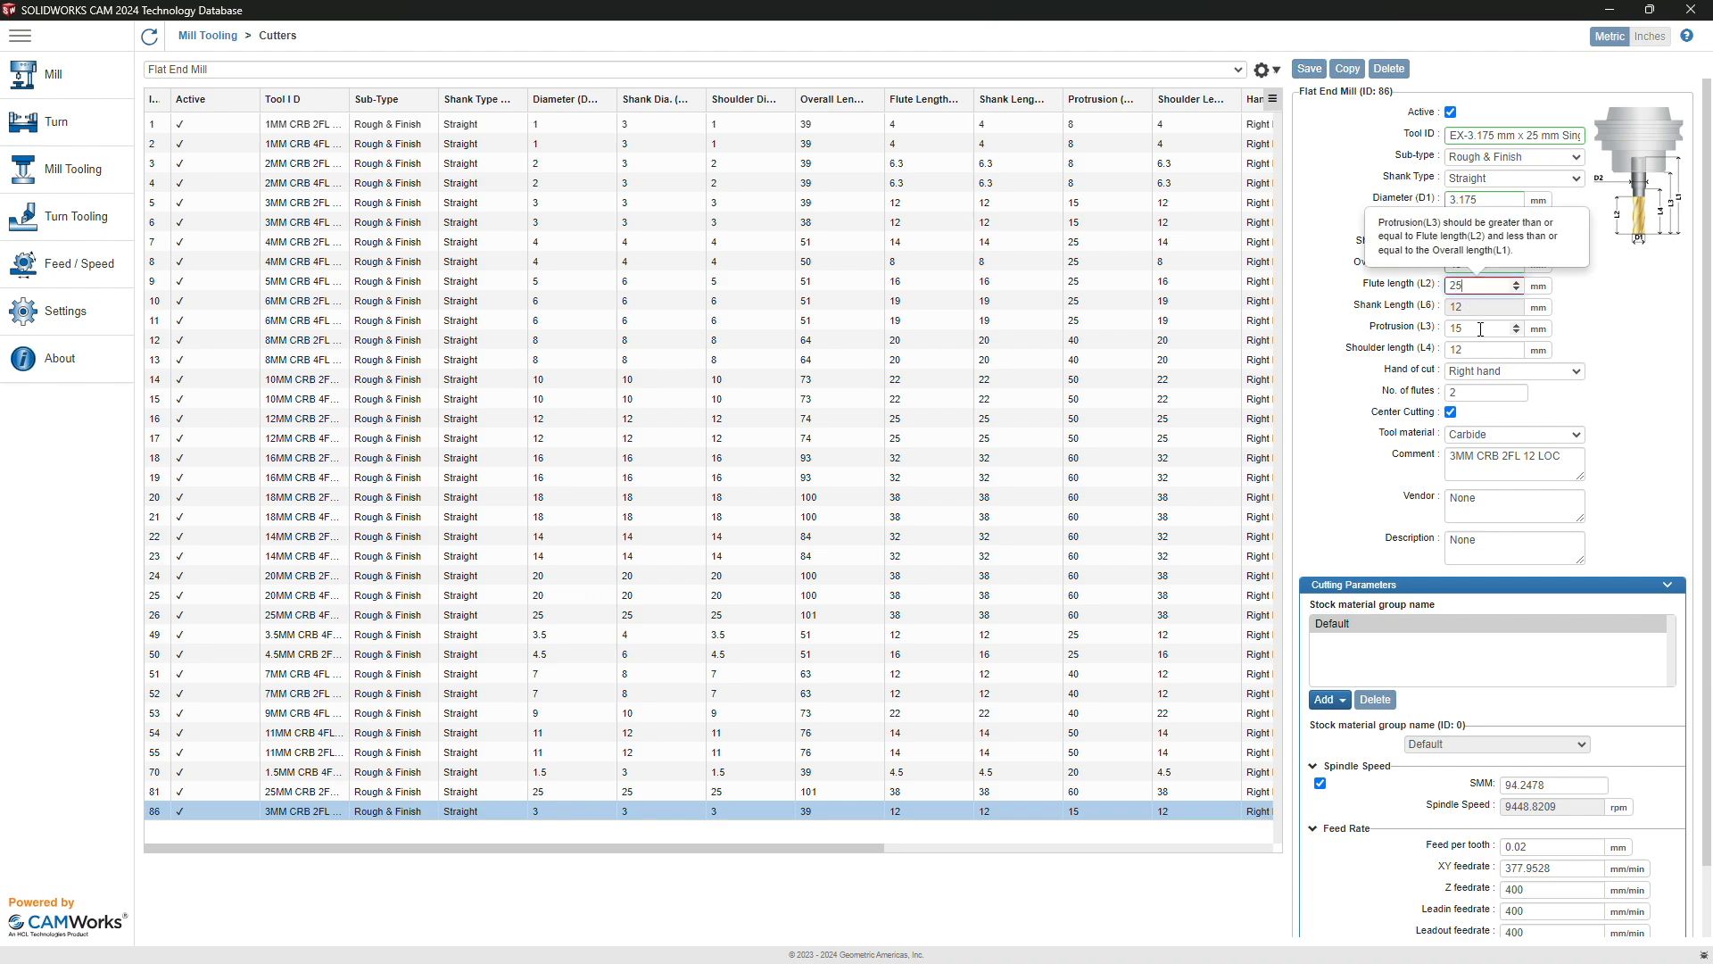
Step: Set shoulder and protrusion lengths to 33 mm, re-entering flute length 25
{"action": "left_click", "coordinate": [1481, 330]}
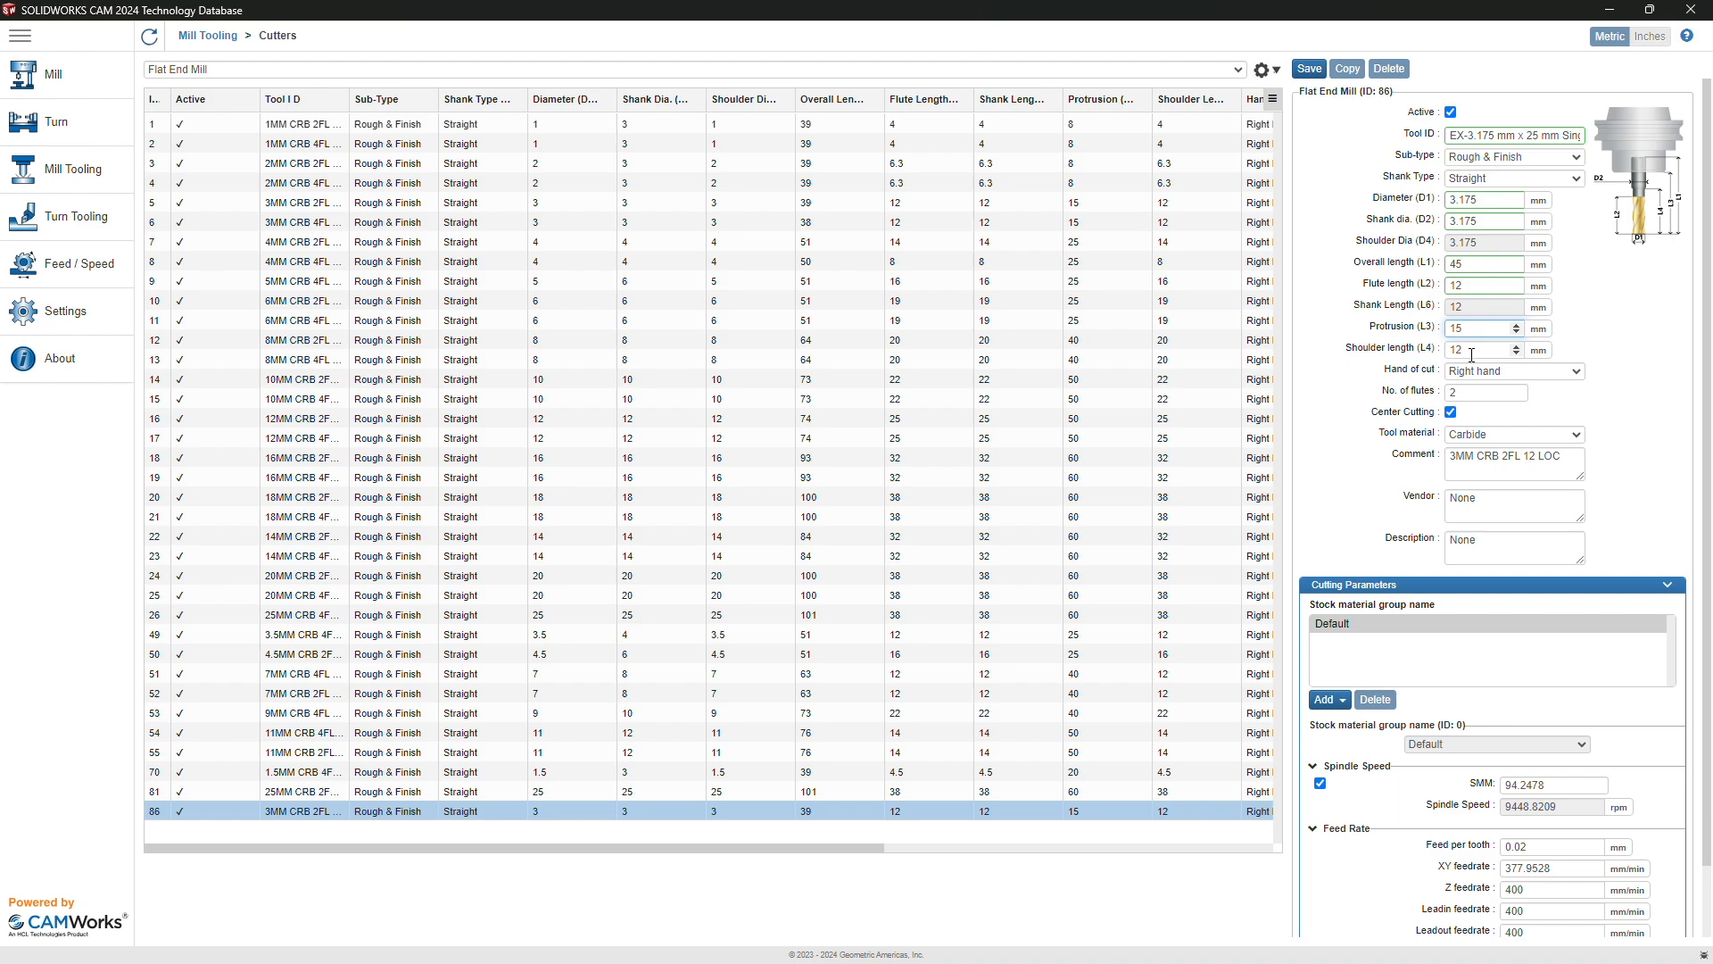
{"action": "double_click", "coordinate": [1472, 354]}
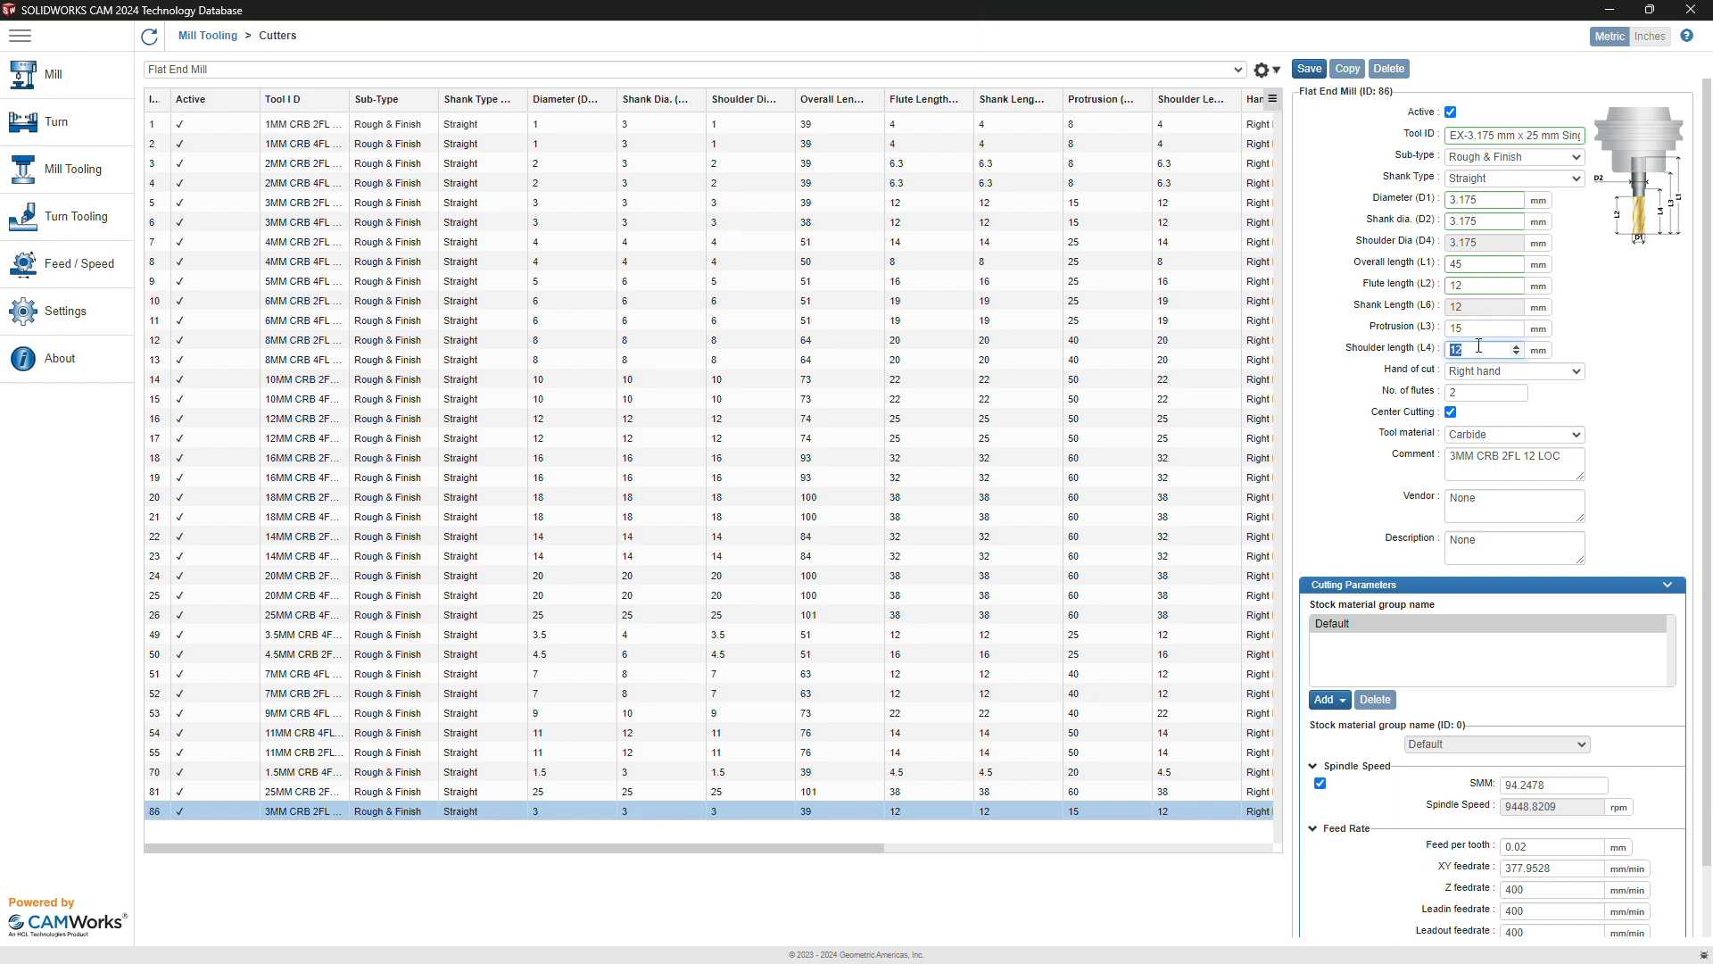
{"action": "type", "text": "33"}
{"action": "left_click", "coordinate": [1462, 322]}
{"action": "key", "text": "BackSpace"}
{"action": "key", "text": "BackSpace"}
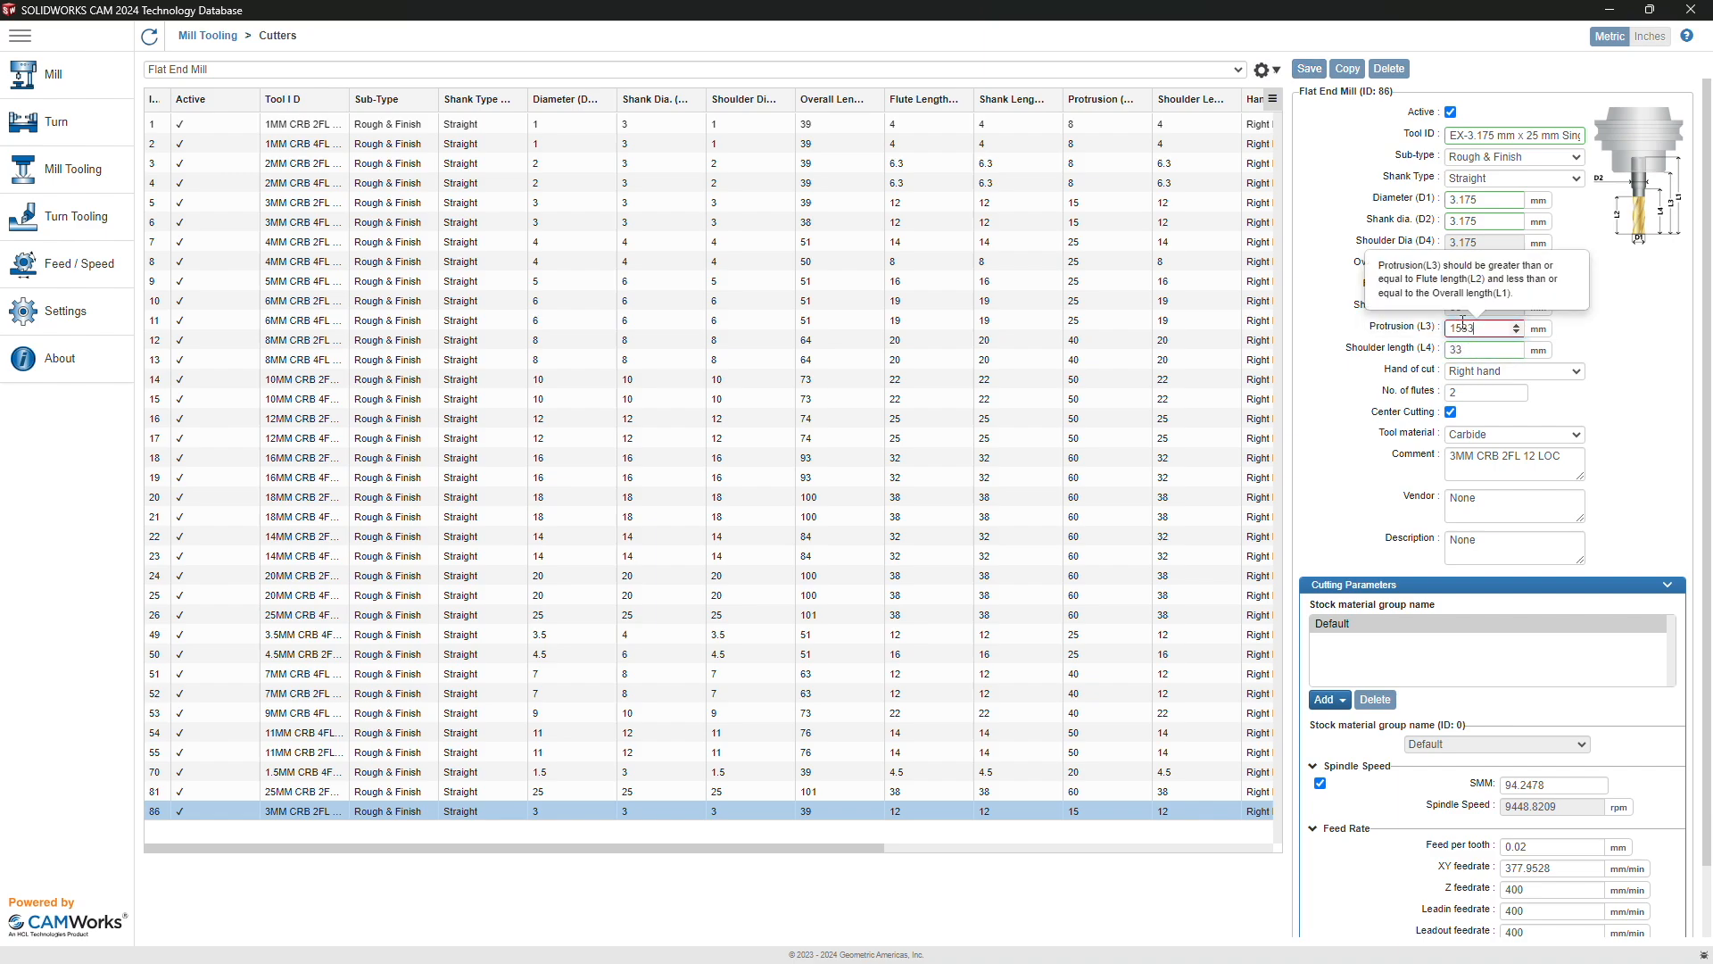
{"action": "type", "text": "33"}
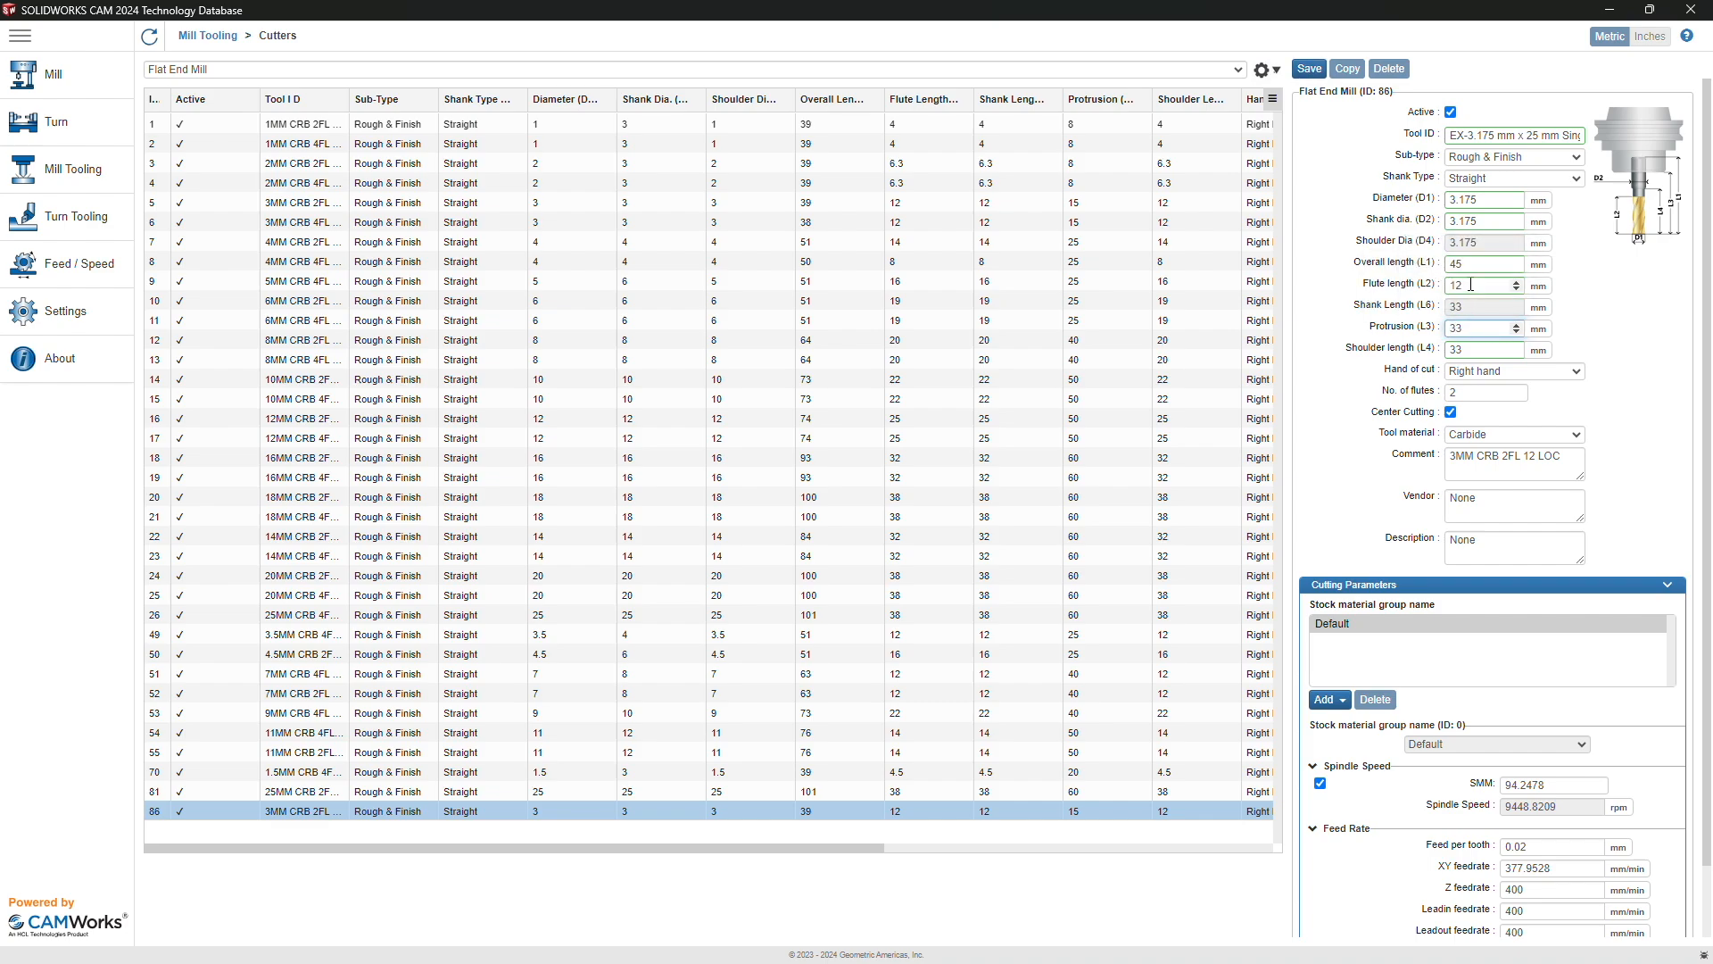
{"action": "double_click", "coordinate": [1475, 285]}
{"action": "type", "text": "25"}
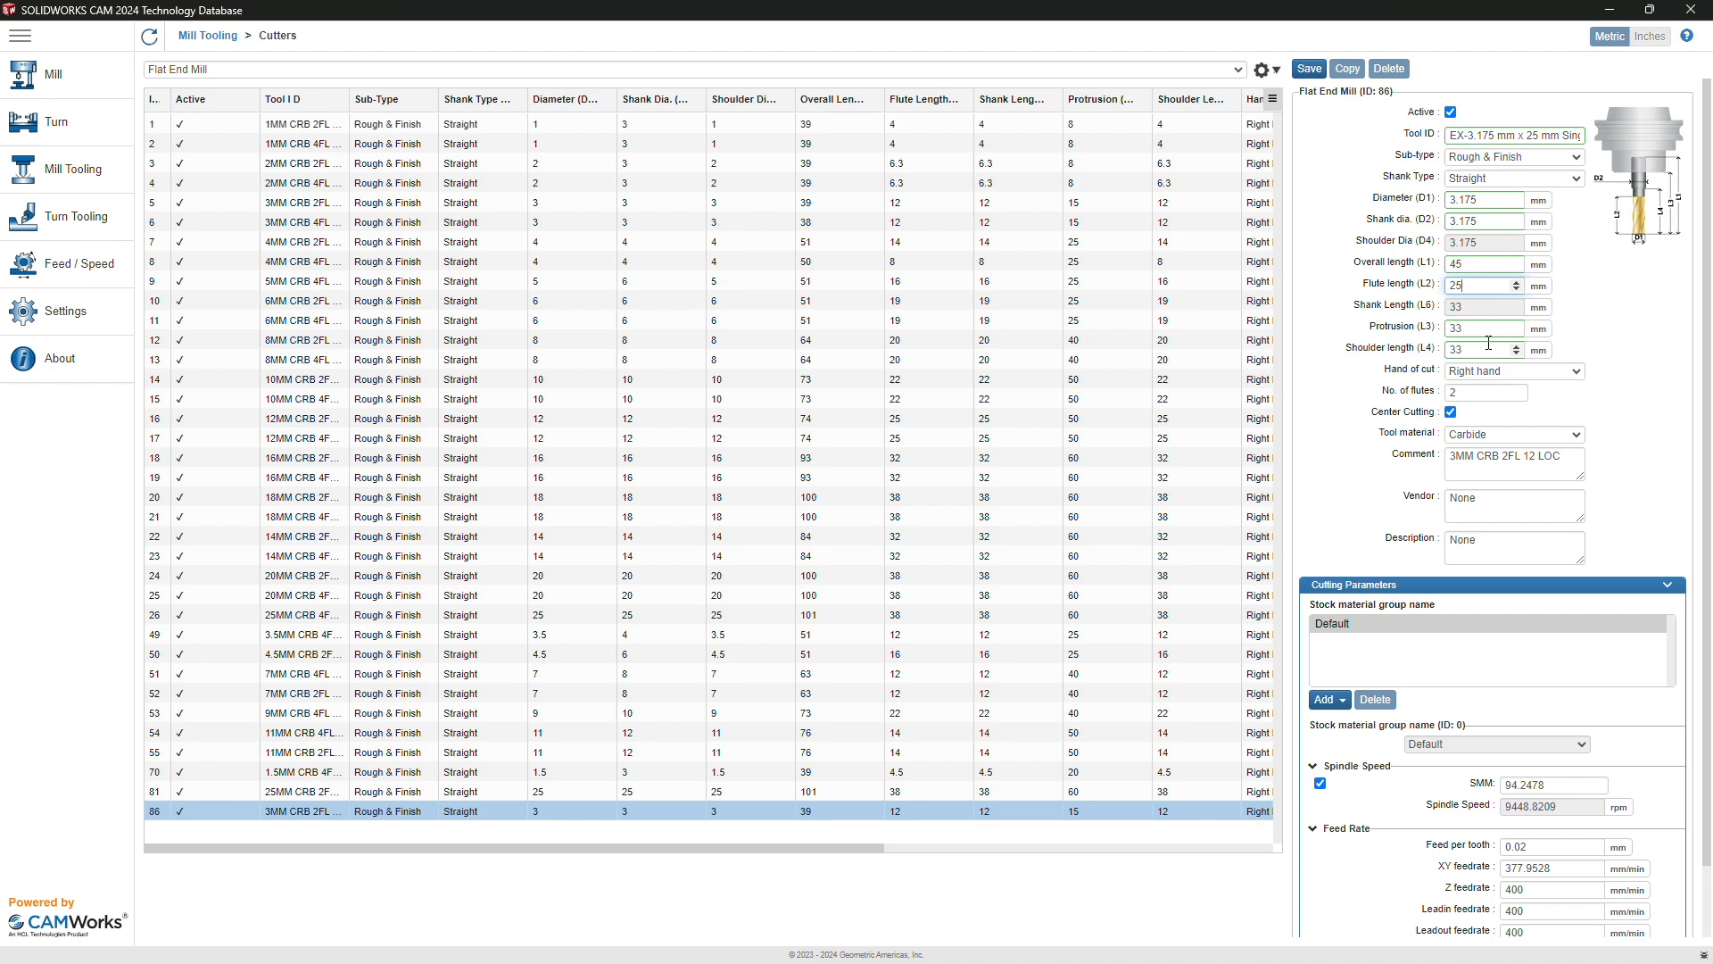
Step: Set one flute and change the comment to 'carvera example tool'
{"action": "left_click", "coordinate": [1468, 392]}
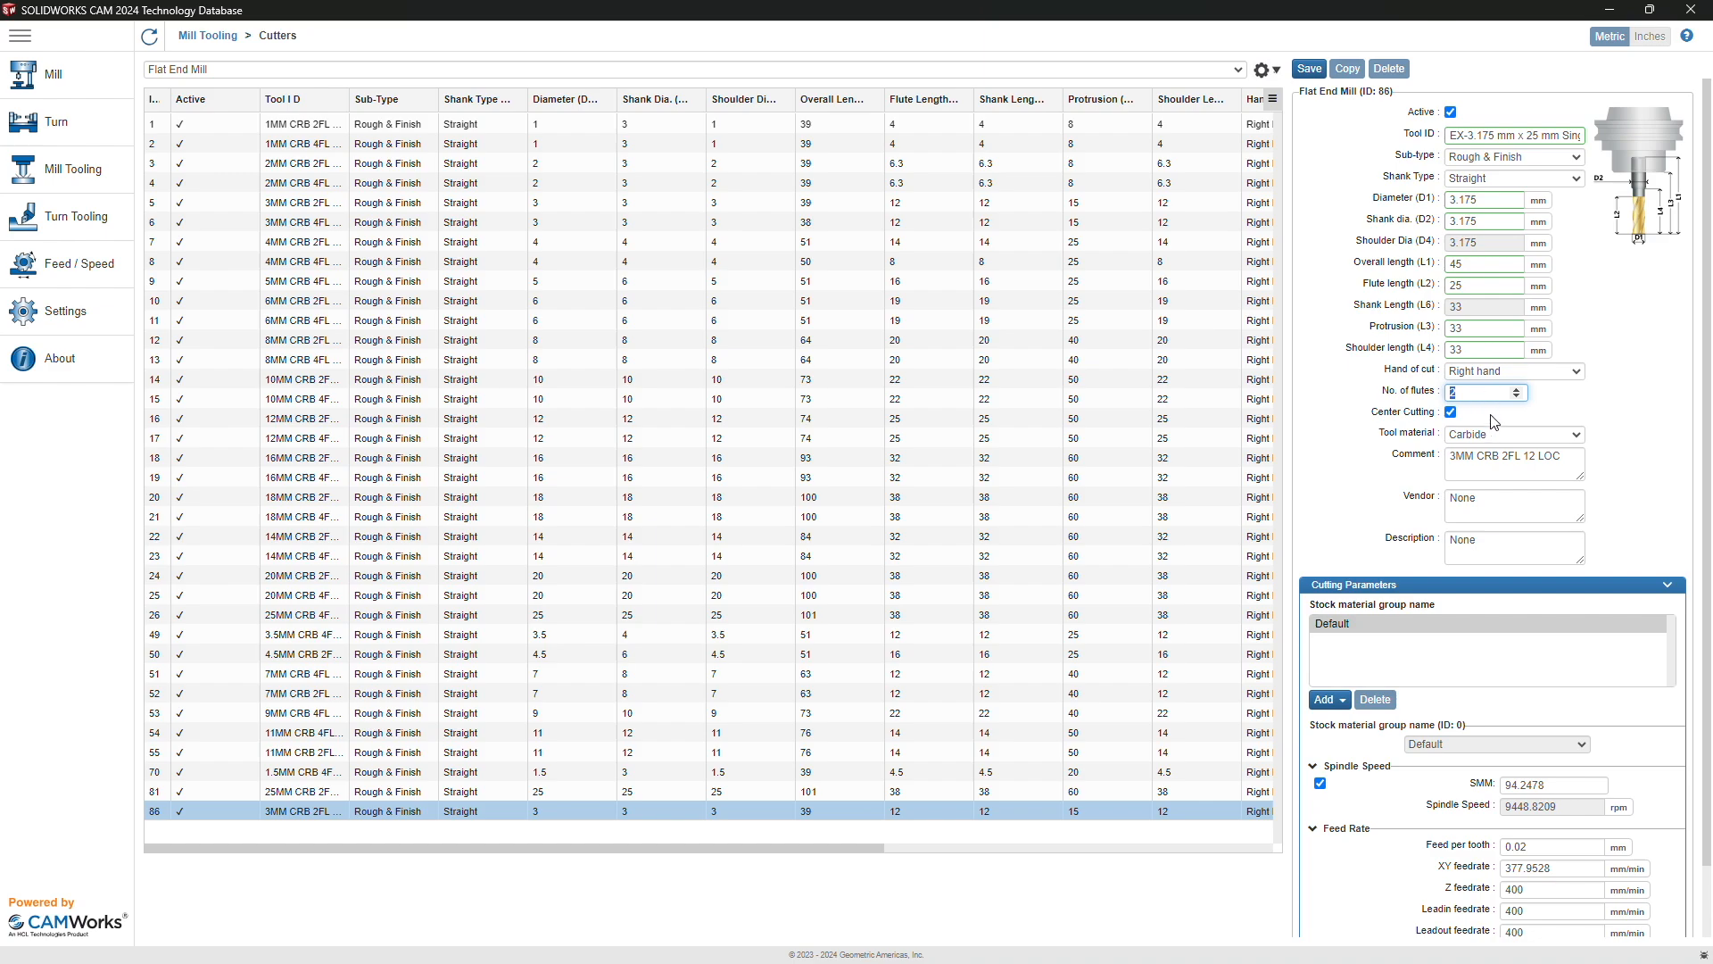
{"action": "type", "text": "1"}
{"action": "triple_click", "coordinate": [1499, 478]}
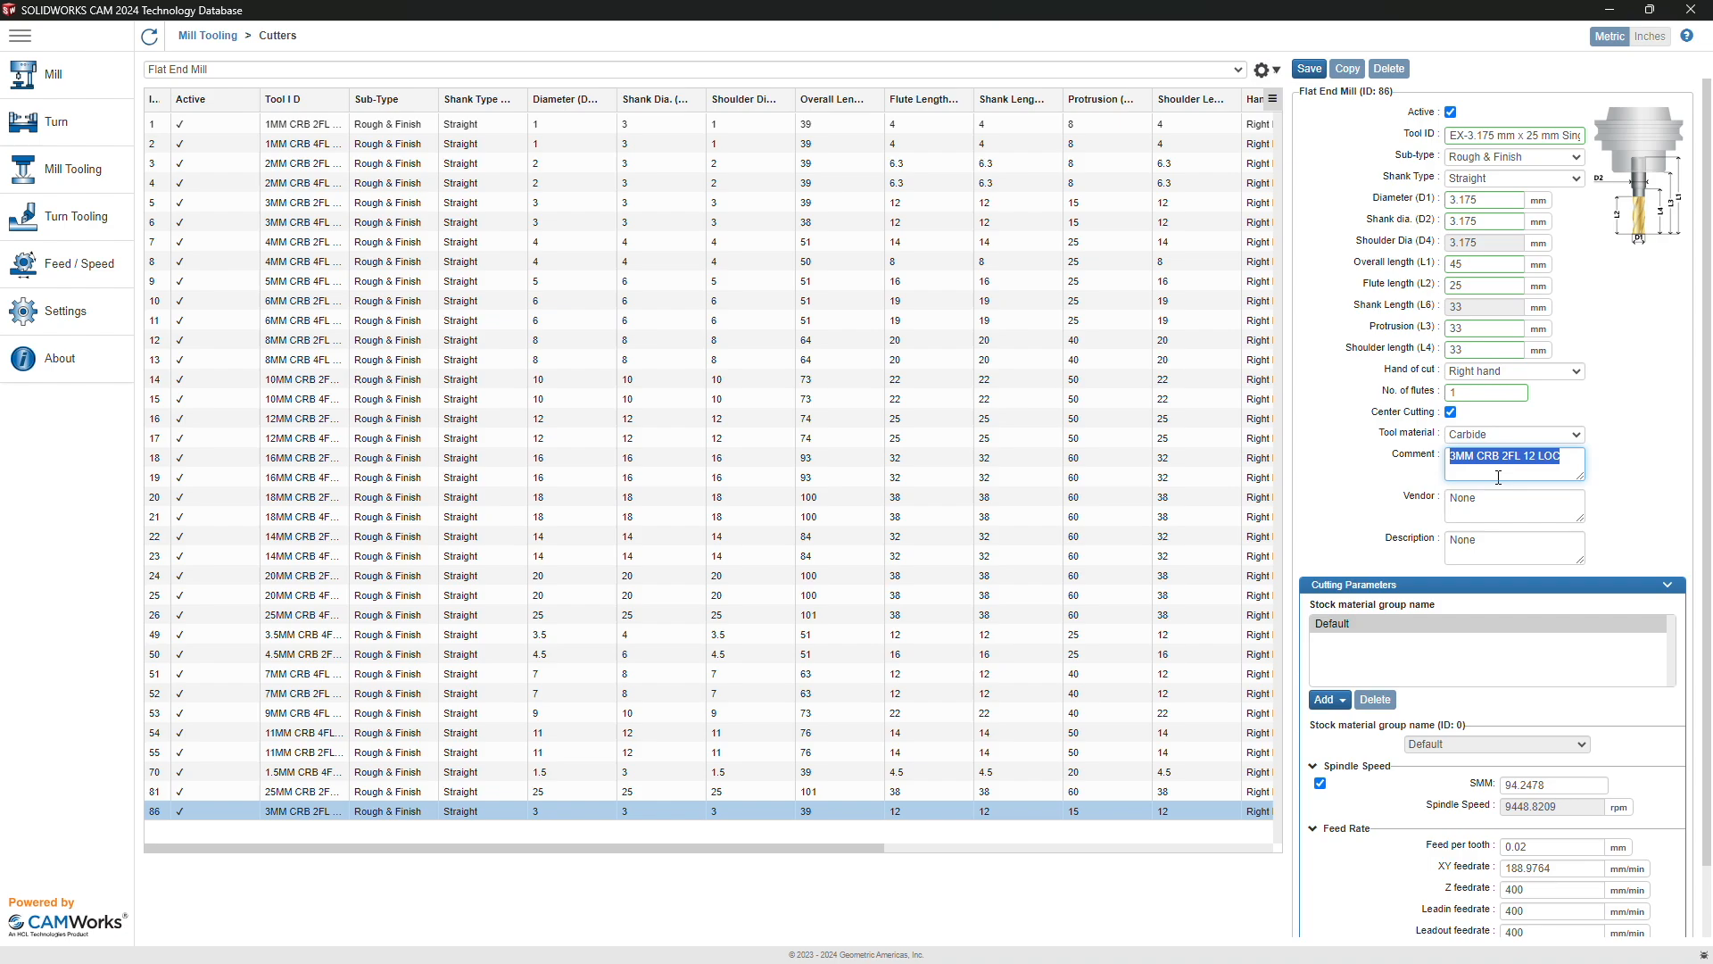
{"action": "type", "text": "carvera example tool"}
Step: Commit the comment and switch the spindle speed to a fixed 12000 rpm
{"action": "scroll", "coordinate": [1487, 570], "scroll_direction": "down", "scroll_amount": 2}
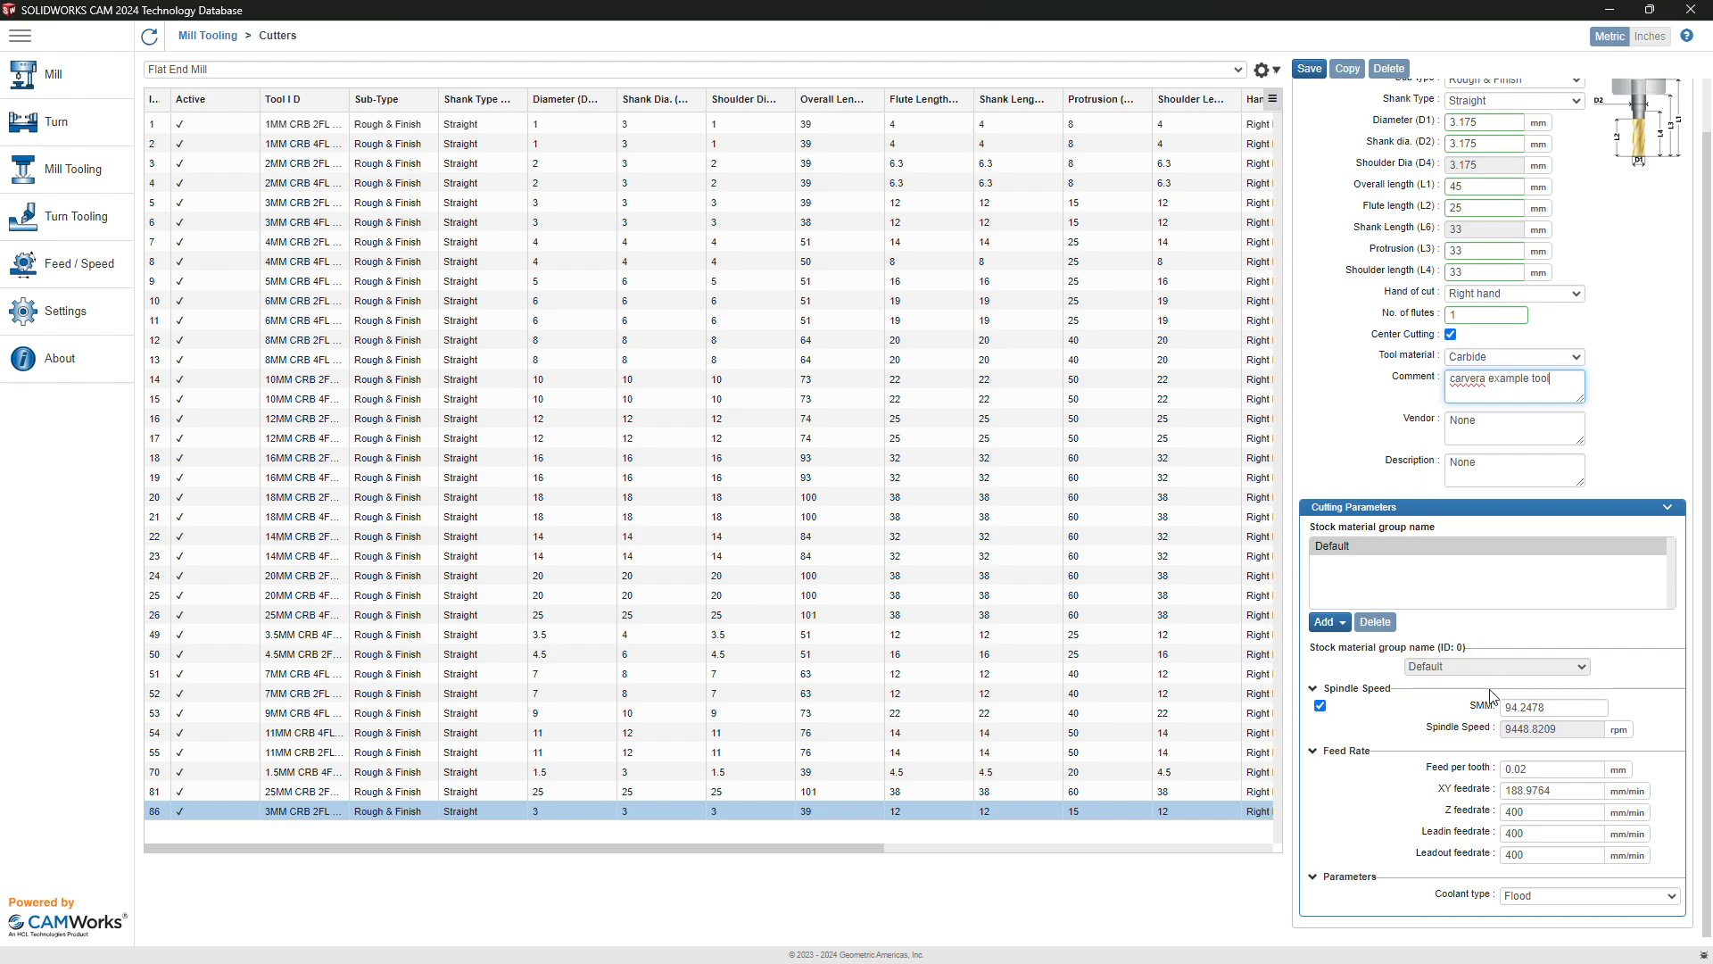
{"action": "left_click", "coordinate": [1411, 735]}
{"action": "left_click", "coordinate": [1321, 706]}
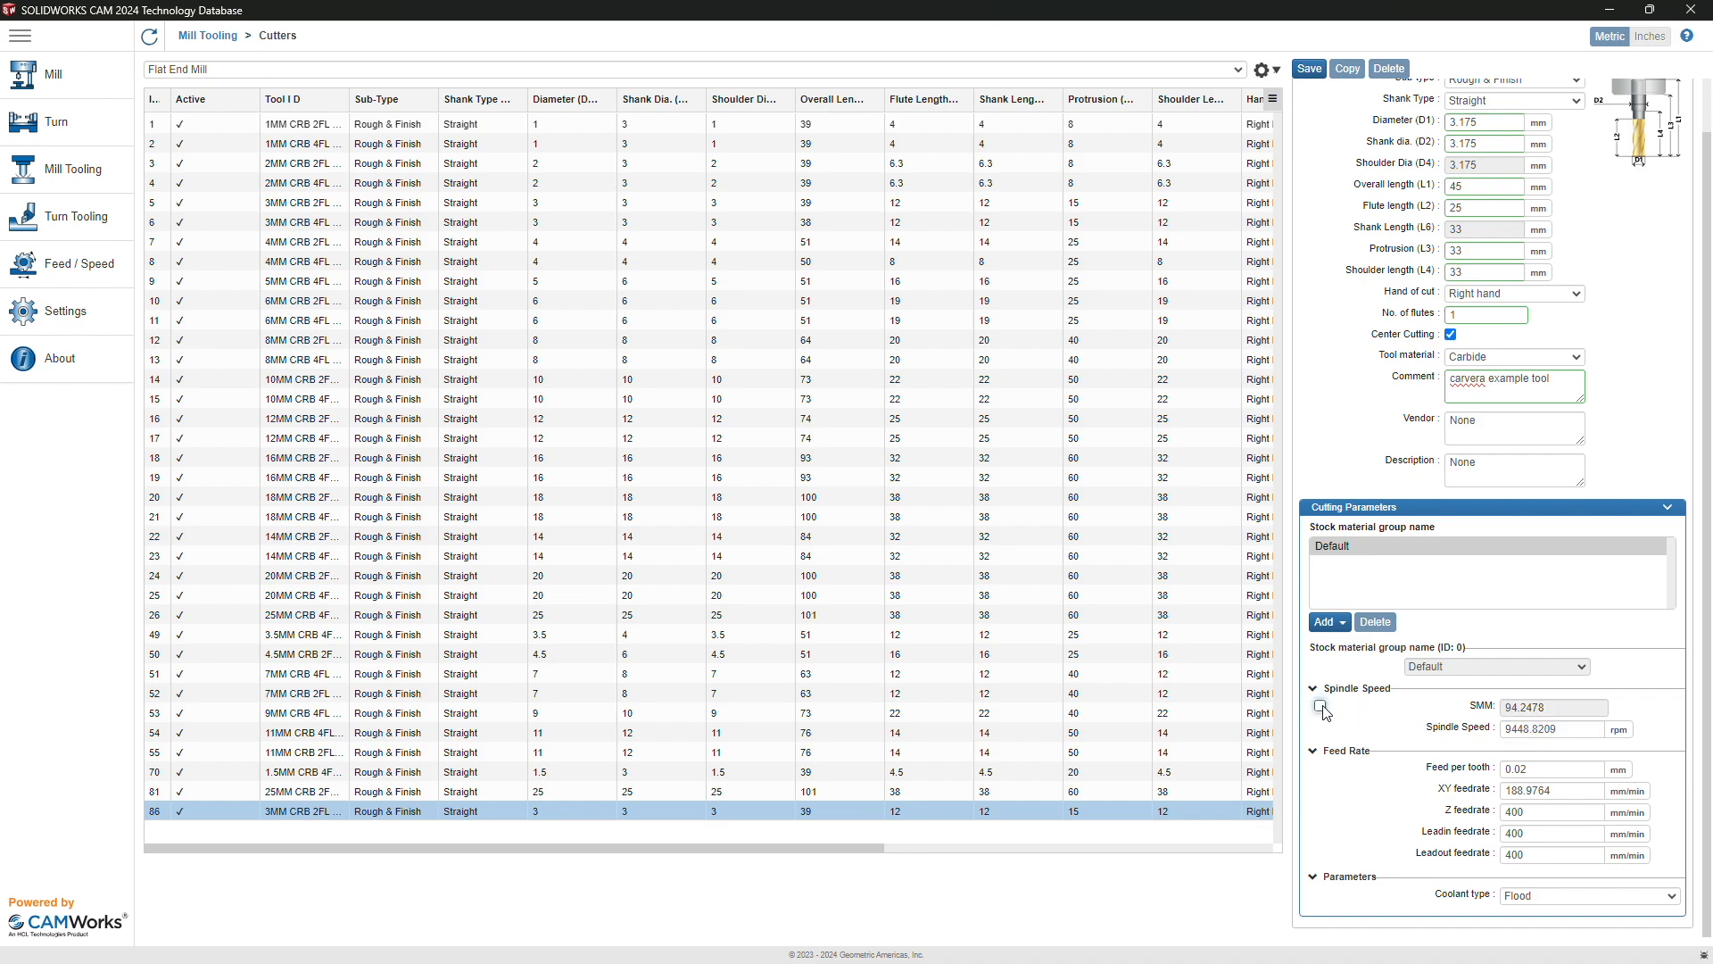
{"action": "double_click", "coordinate": [1515, 724]}
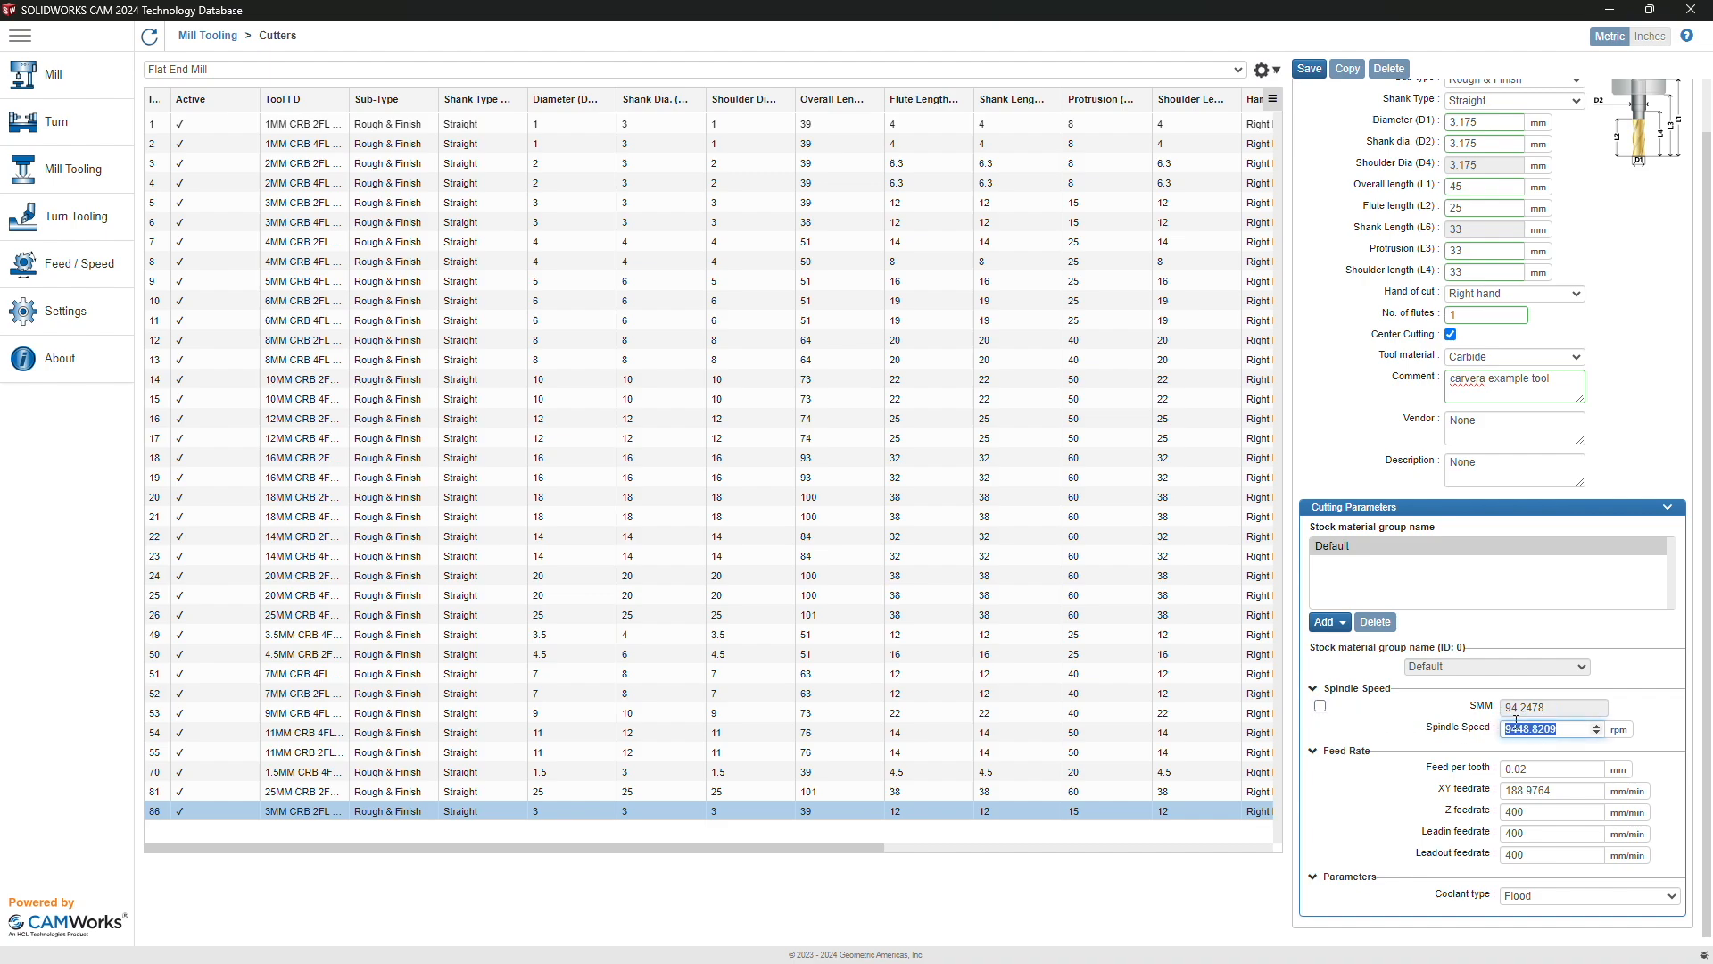
{"action": "type", "text": "12000"}
Step: Set XY feedrate to 500 and the Z, lead-in and lead-out feedrates to 200 mm/min
{"action": "double_click", "coordinate": [1536, 792]}
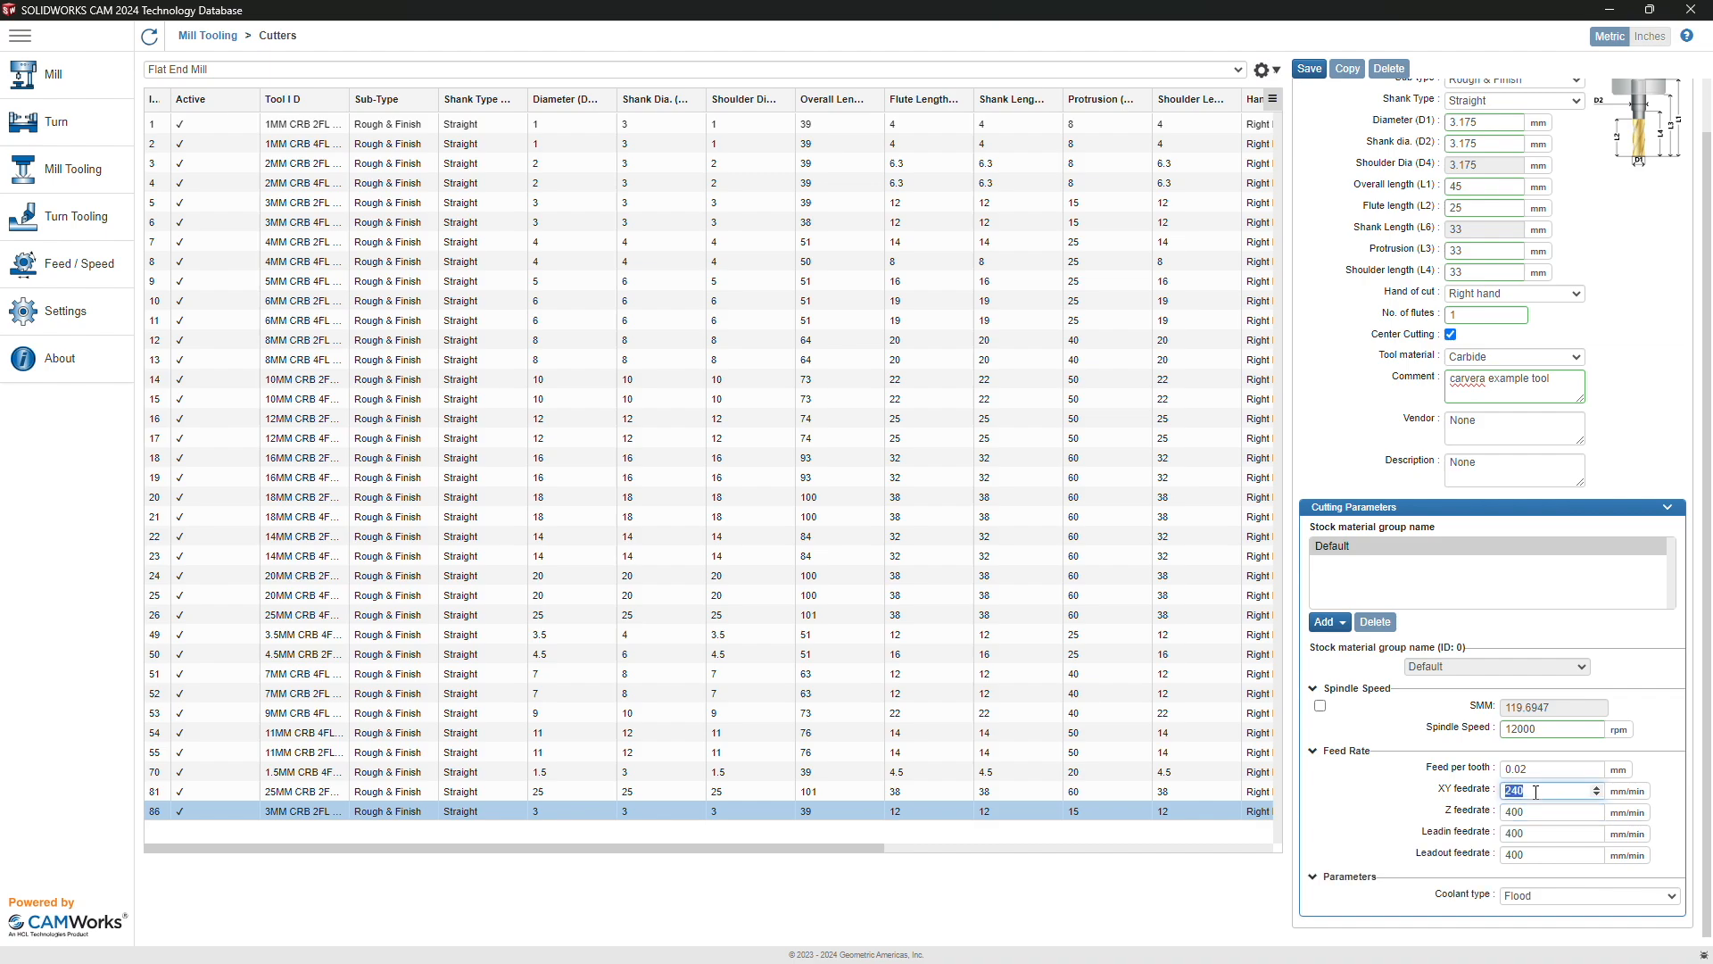
{"action": "type", "text": "500"}
{"action": "key", "text": "Tab"}
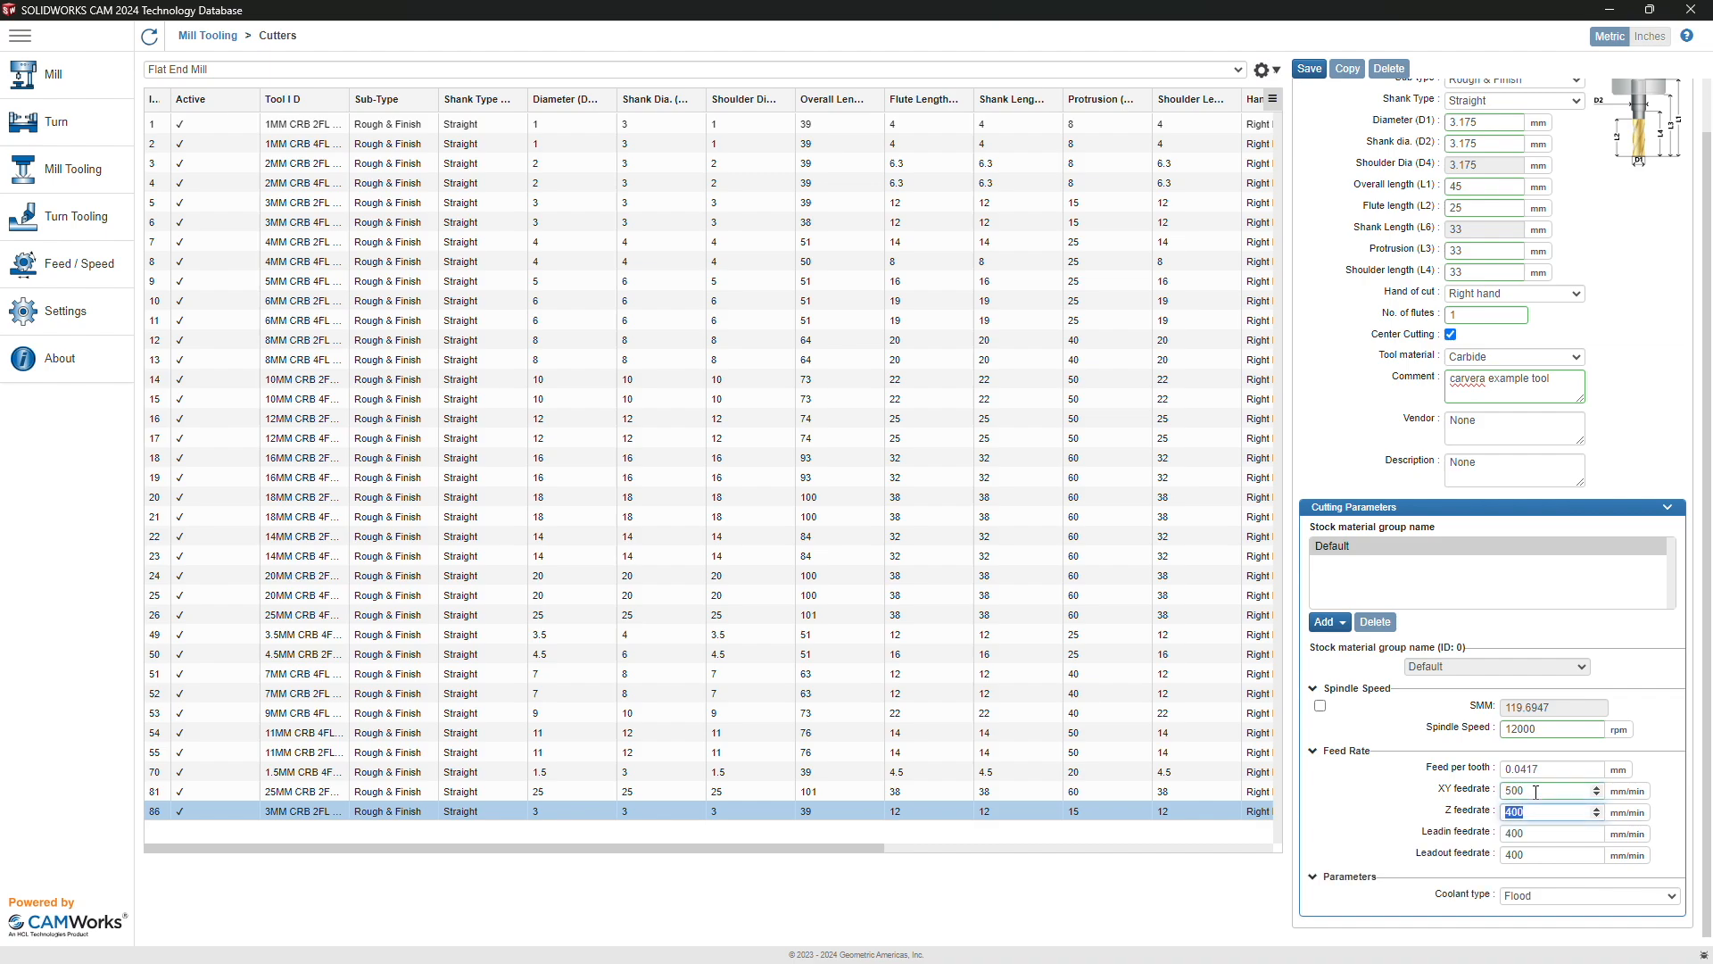
{"action": "type", "text": "200"}
{"action": "key", "text": "Tab"}
{"action": "type", "text": "200"}
{"action": "key", "text": "Tab"}
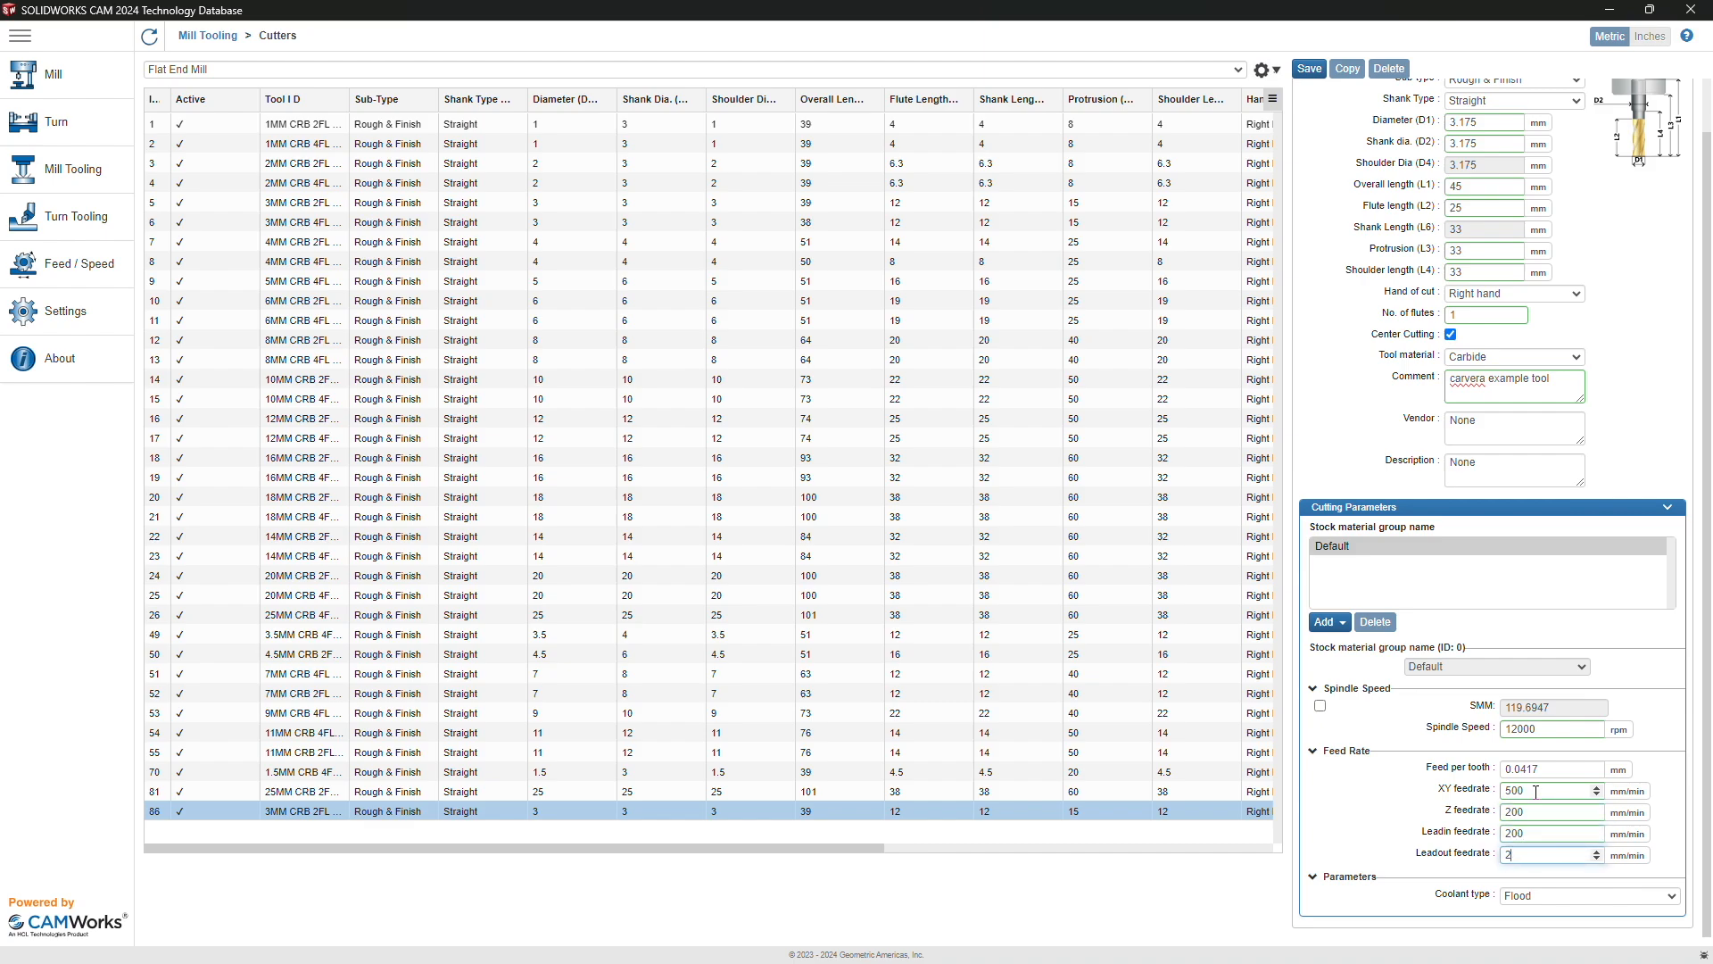
{"action": "type", "text": "200"}
Step: Turn coolant Off, save the end mill, and duplicate it as tool 87
{"action": "left_click", "coordinate": [1514, 895]}
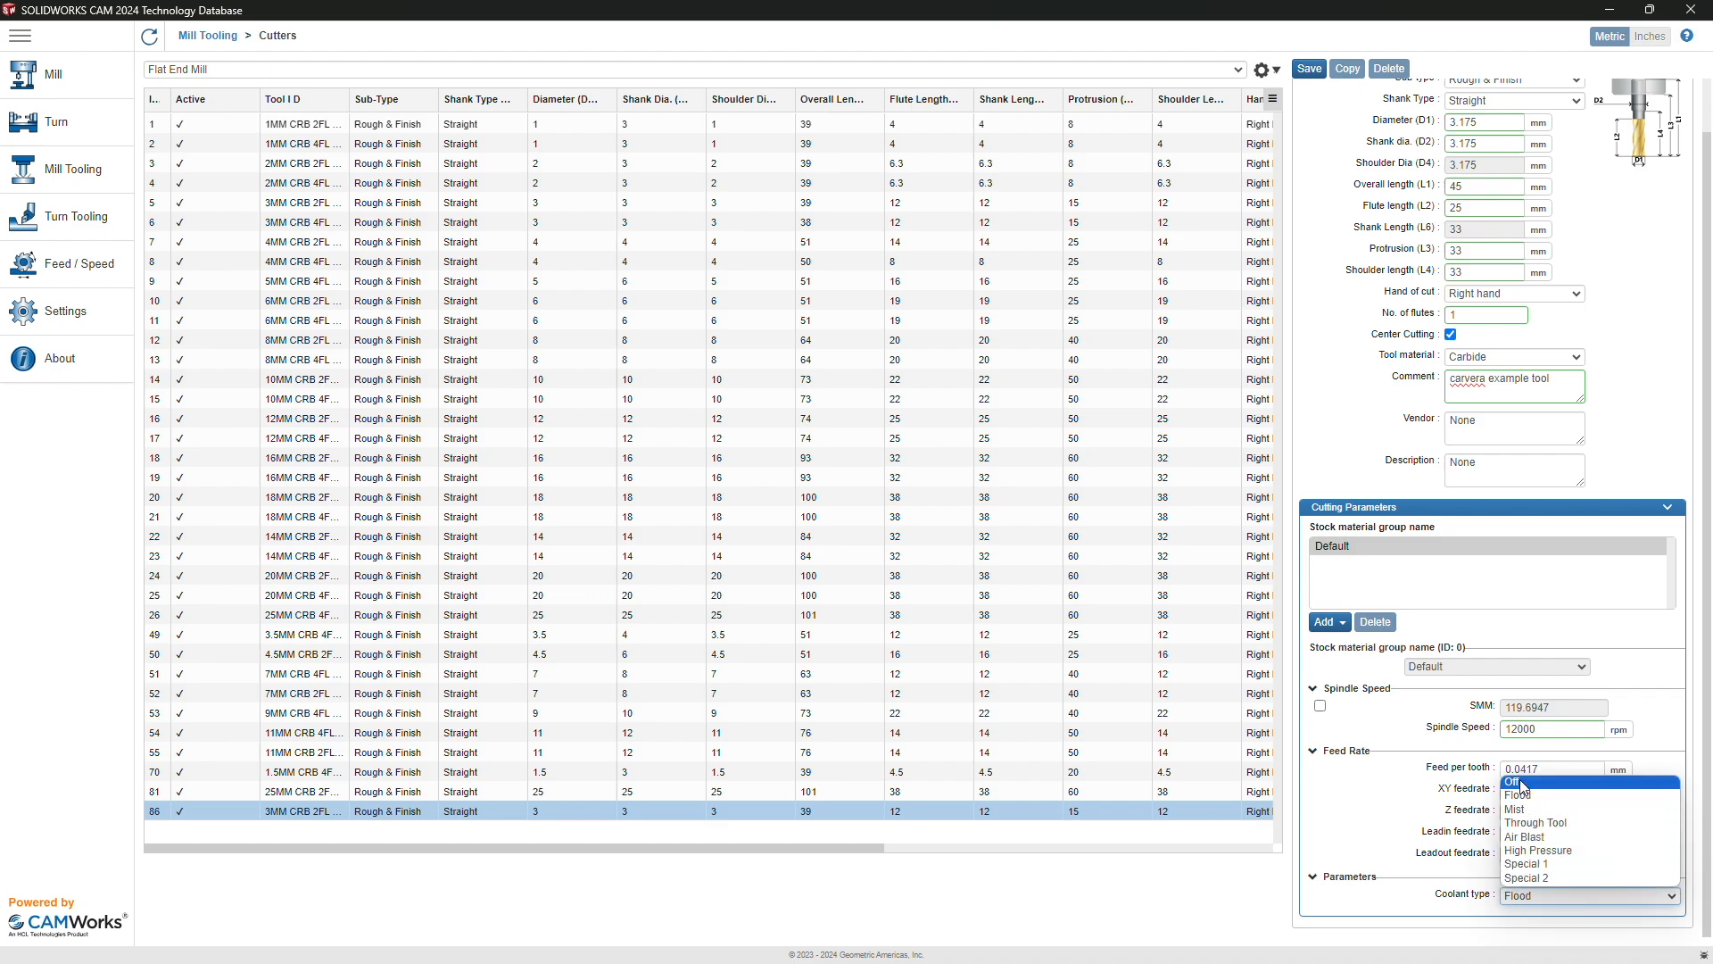
{"action": "left_click", "coordinate": [1521, 783]}
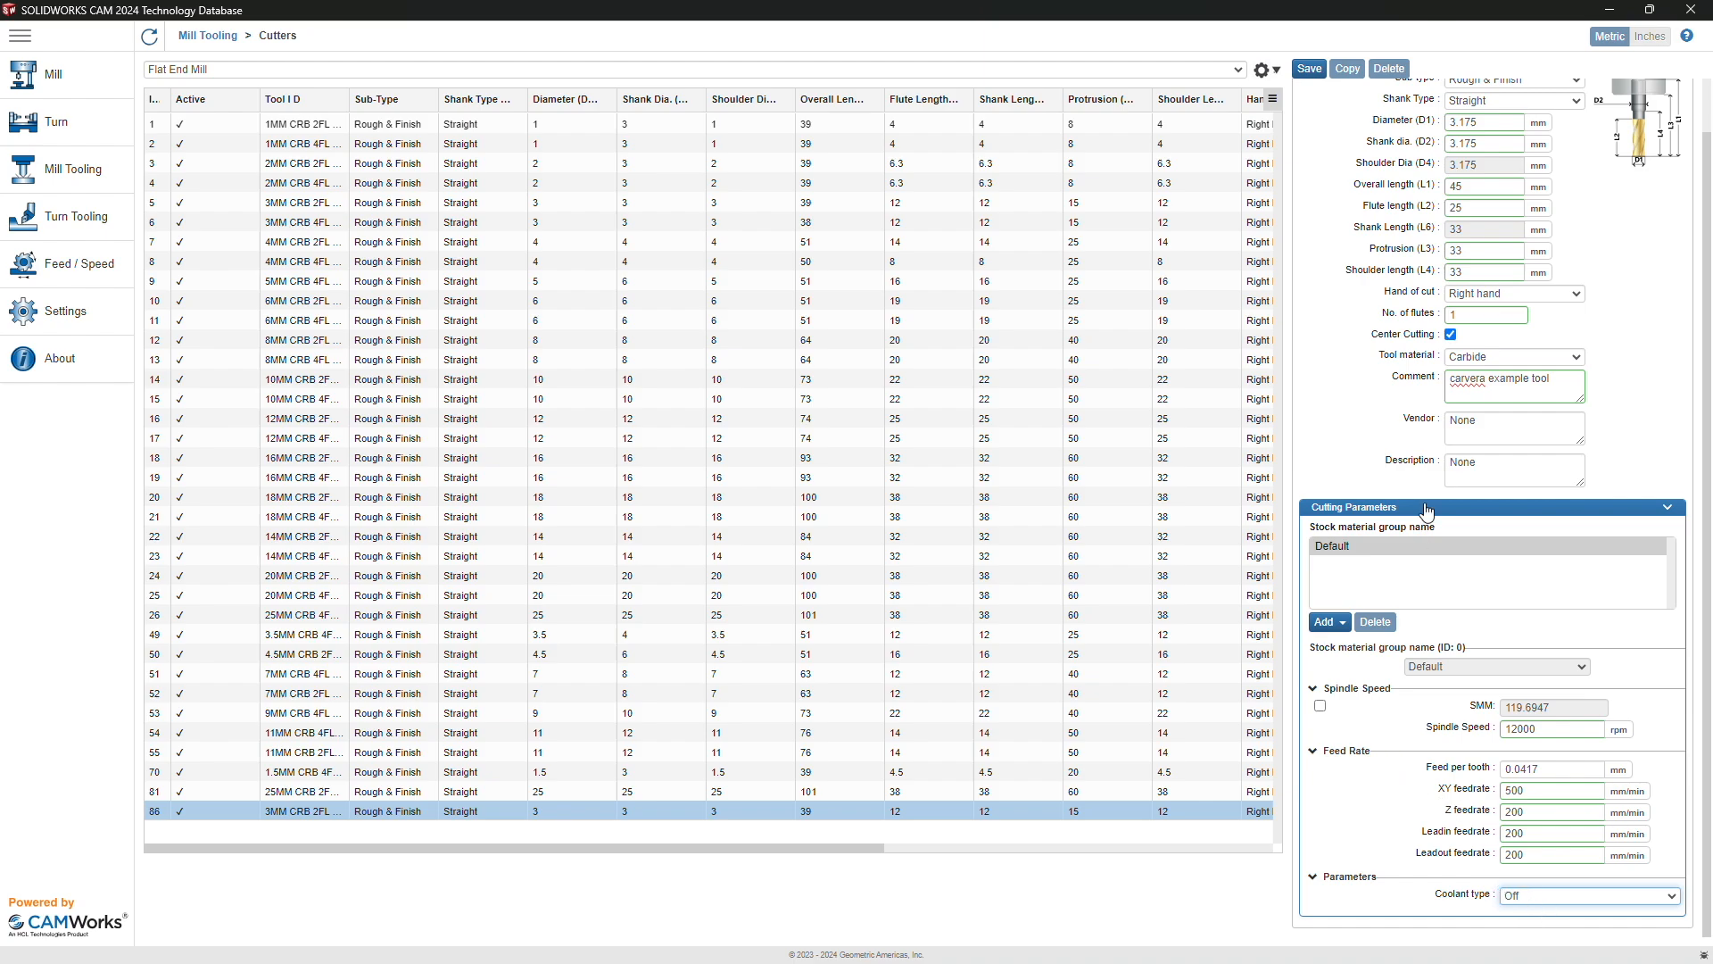
{"action": "left_click", "coordinate": [1309, 71]}
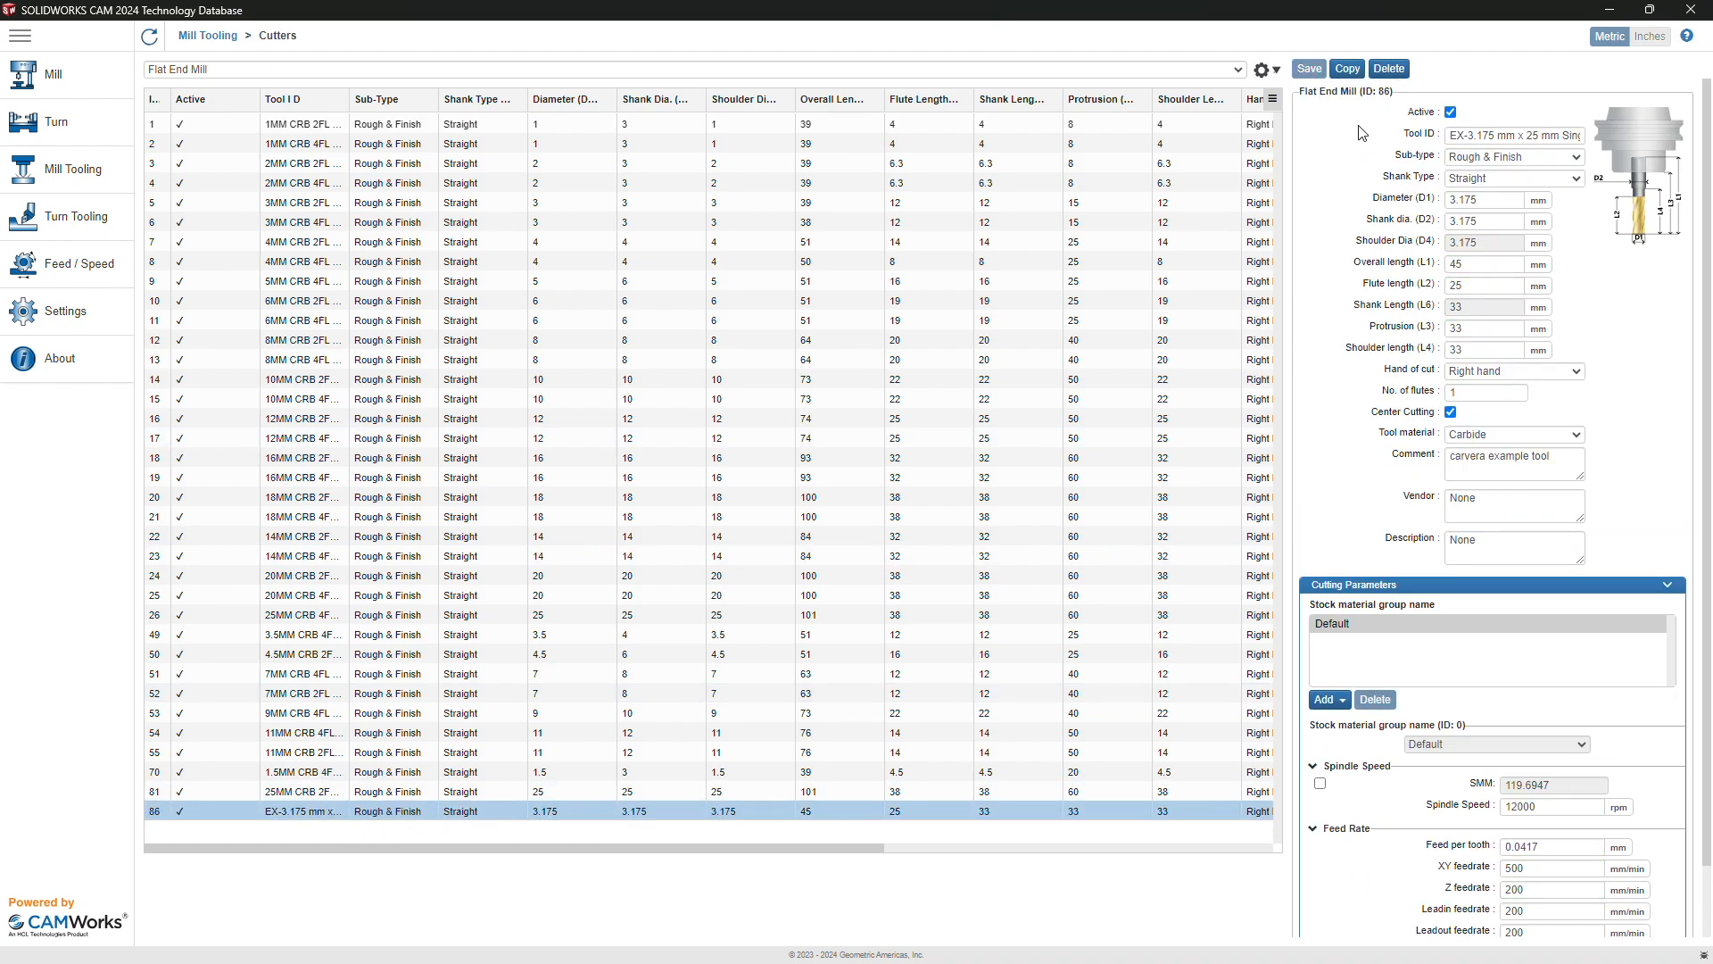
{"action": "left_click", "coordinate": [1349, 72]}
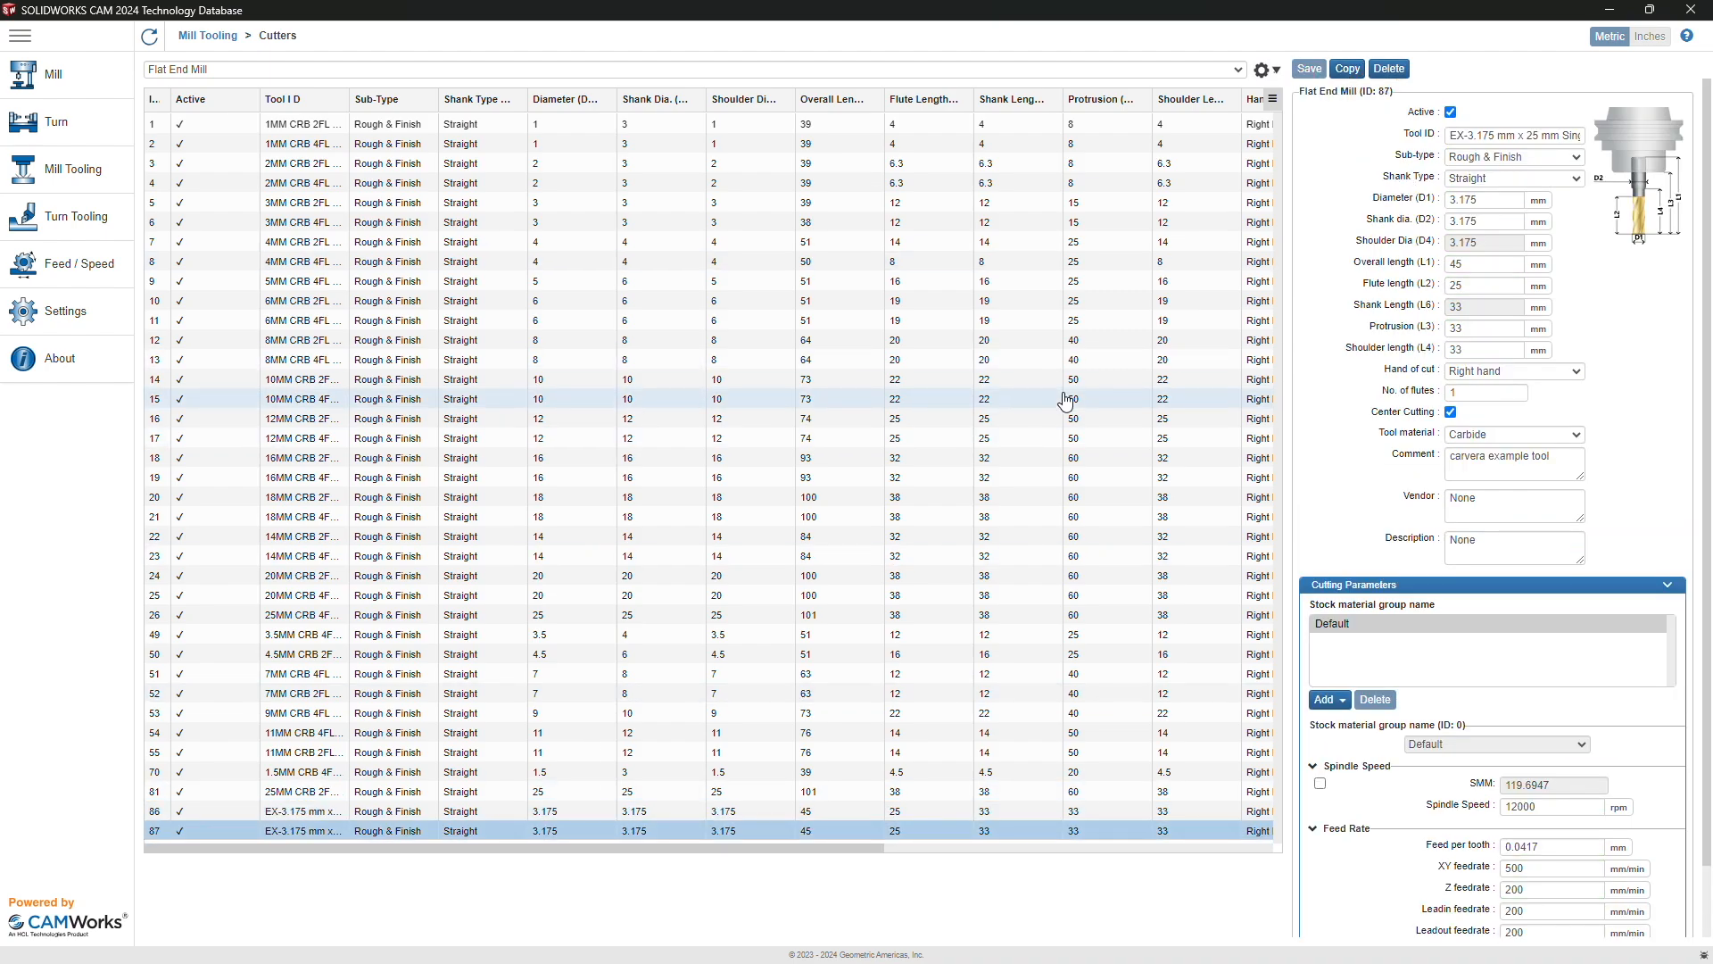
Step: Edit the tool ID's length figure and set the overall length to 38 mm
{"action": "left_click", "coordinate": [1511, 136]}
{"action": "double_click", "coordinate": [1531, 136]}
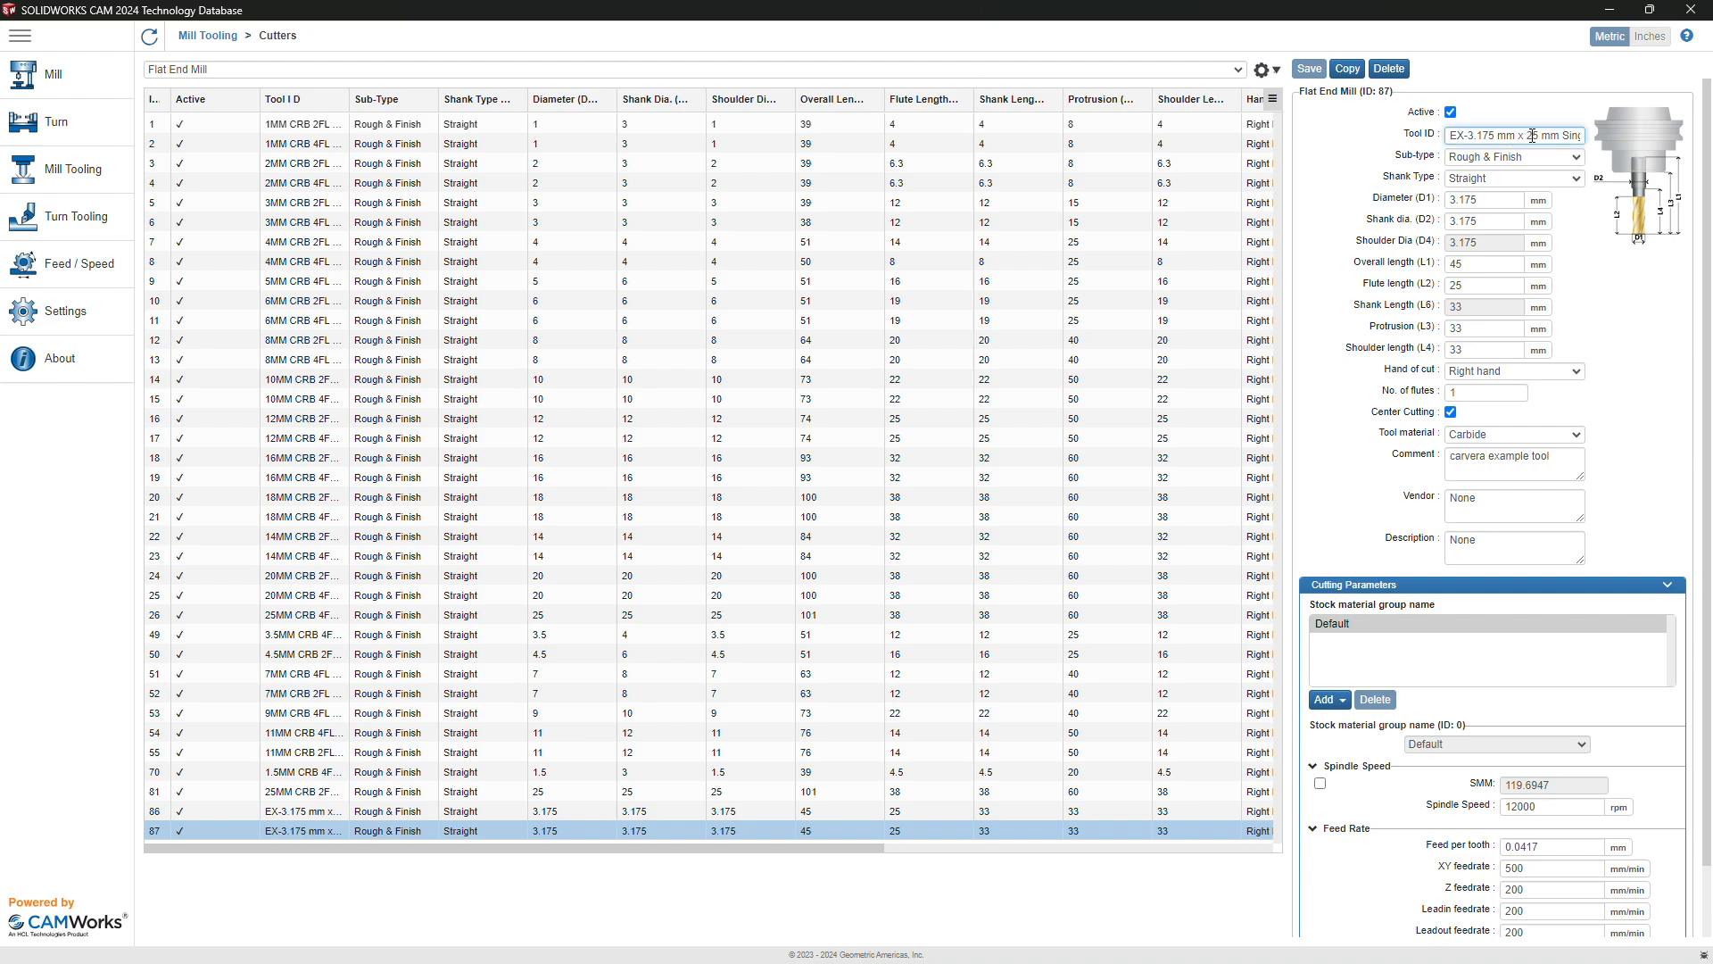
{"action": "type", "text": "1"}
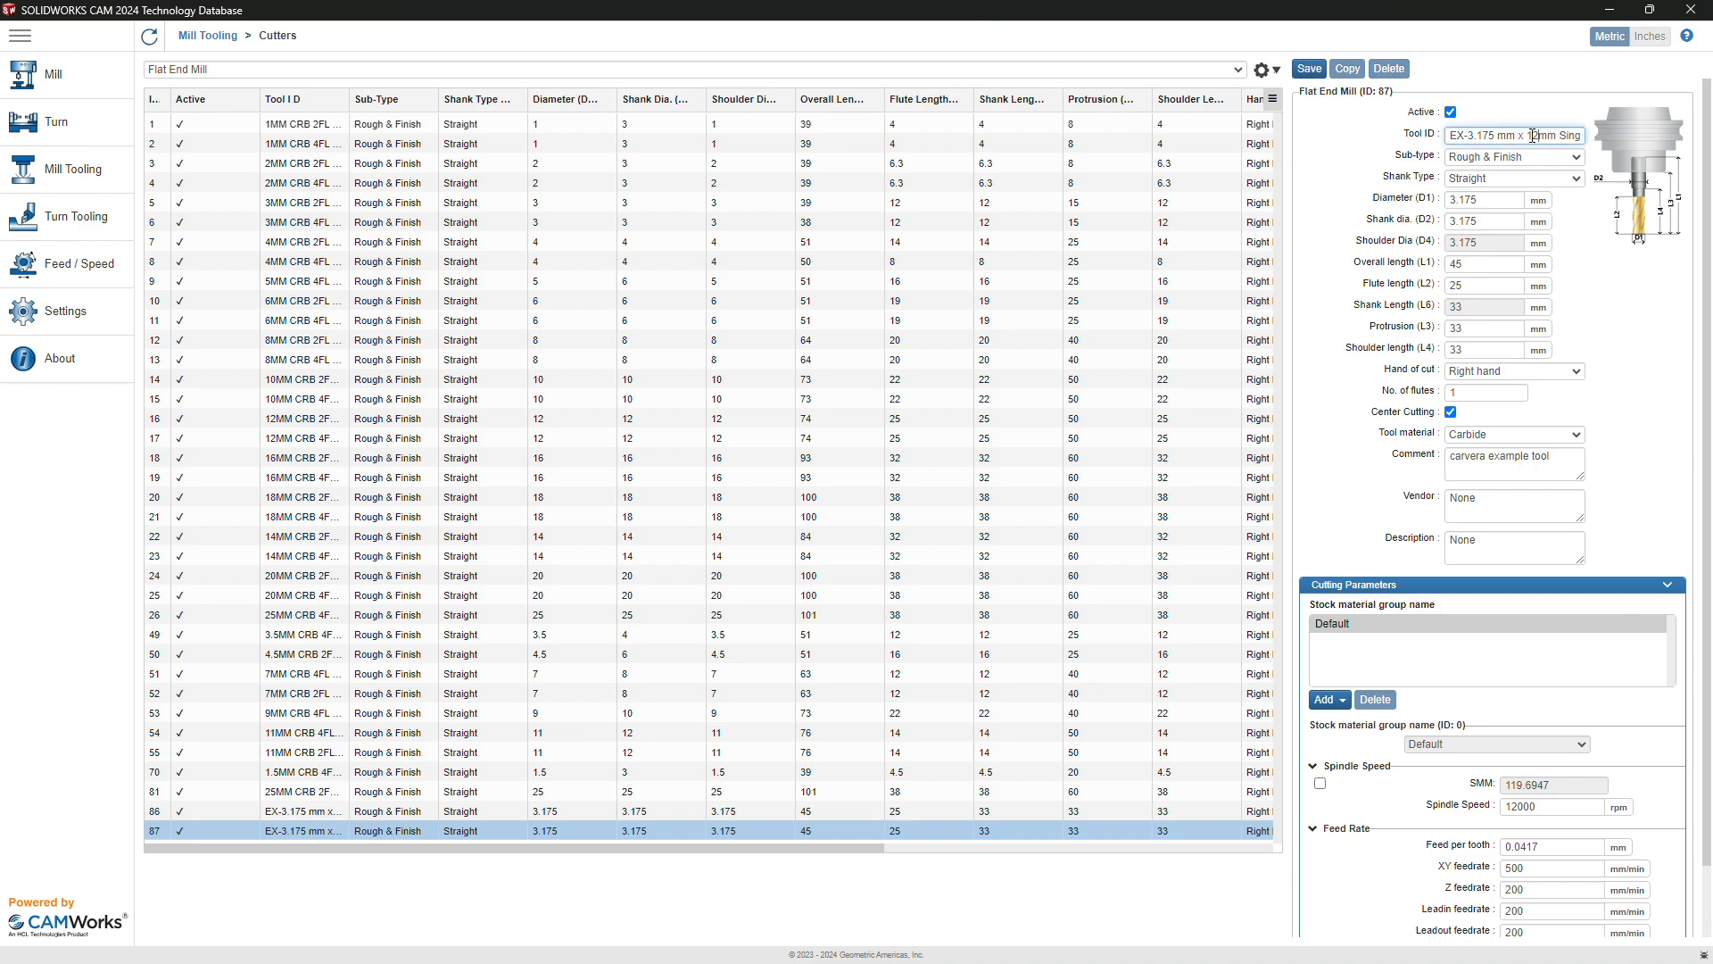
{"action": "left_click", "coordinate": [1475, 259]}
{"action": "key", "text": "BackSpace"}
{"action": "key", "text": "BackSpace"}
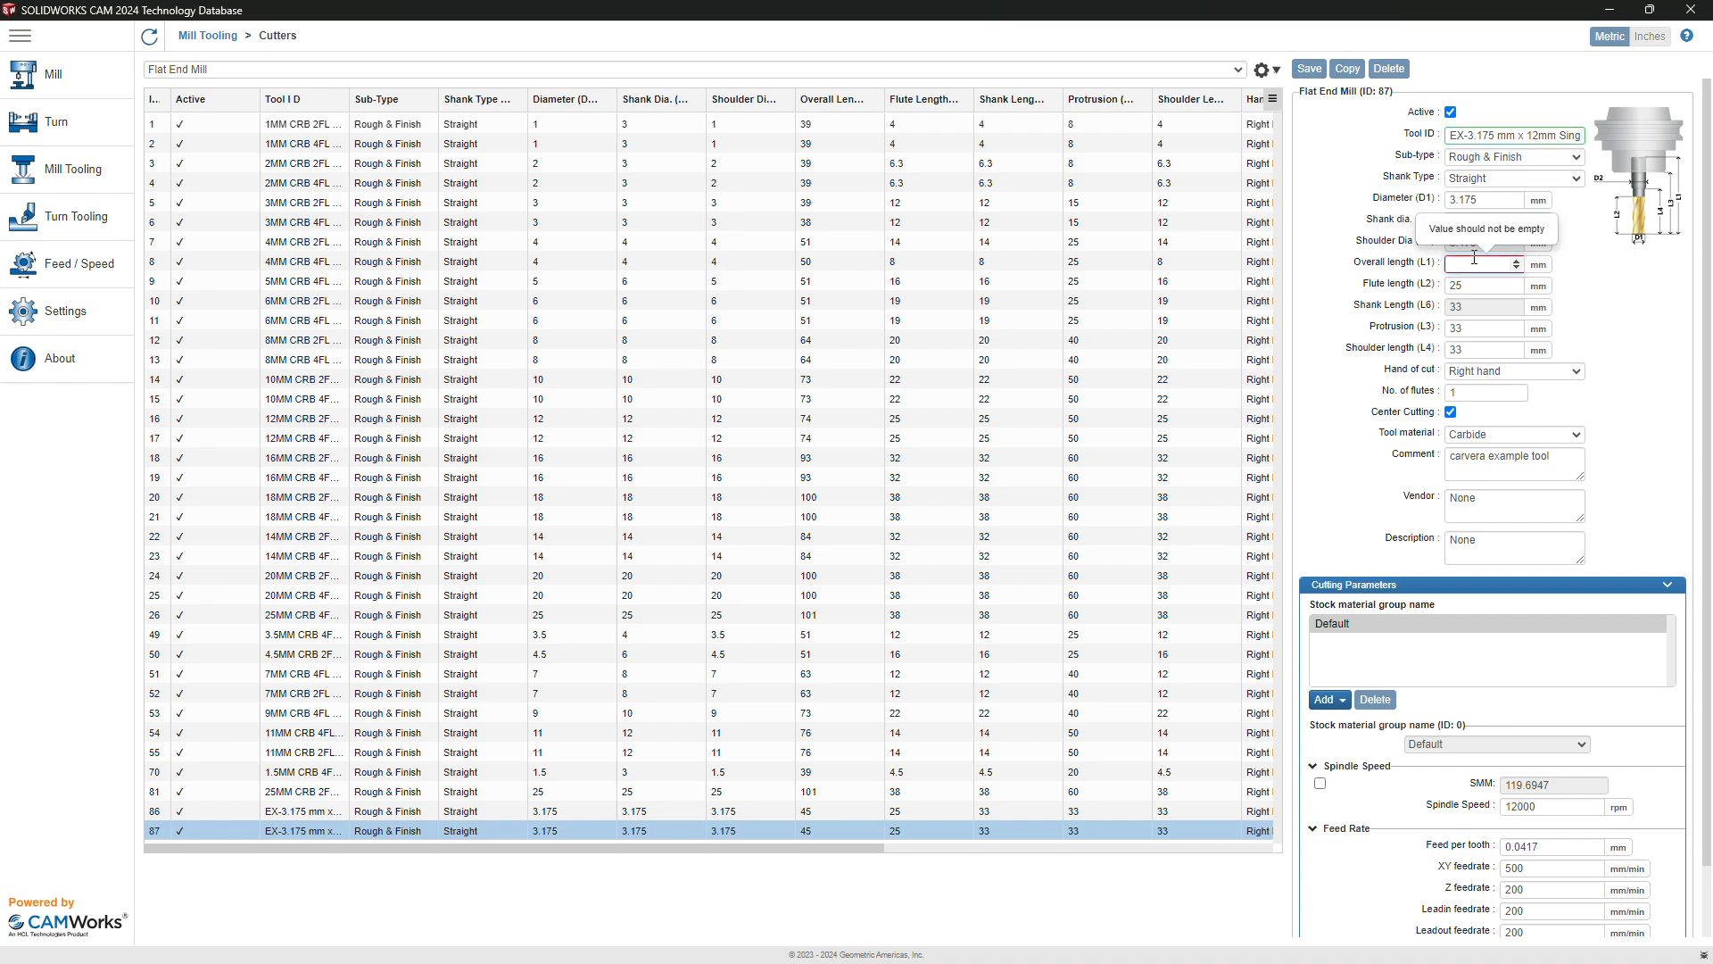
{"action": "type", "text": "38"}
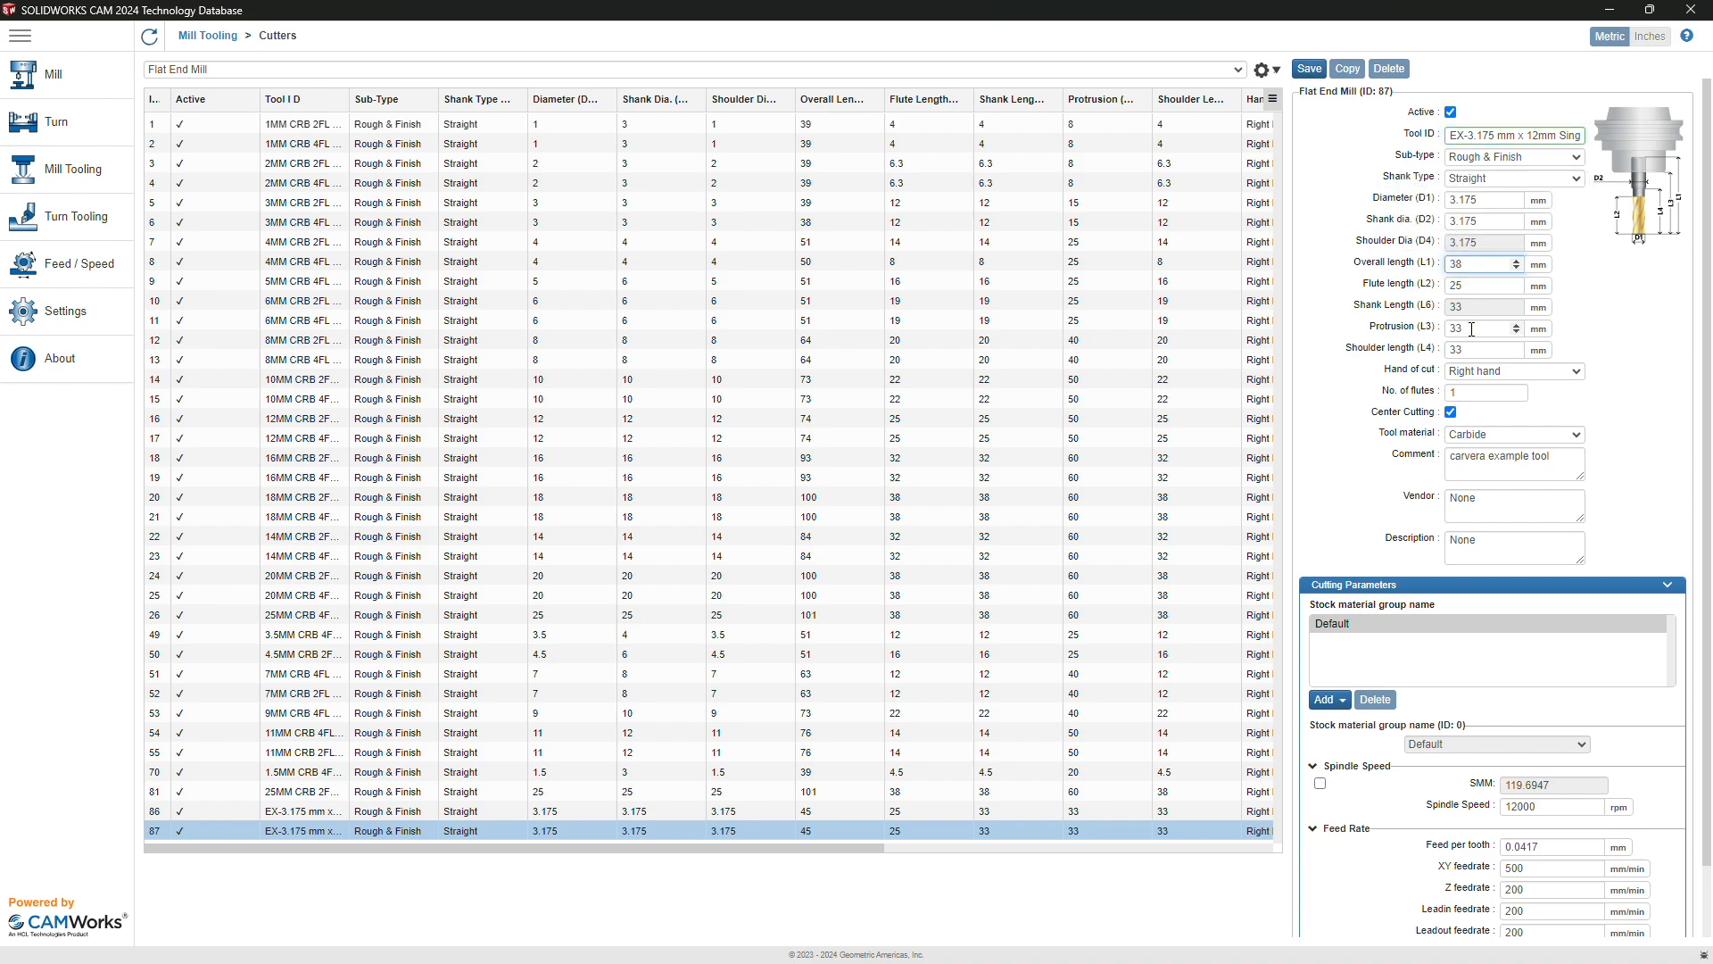
Step: Set protrusion and shoulder length to 26 mm, flute length to 12 mm, and save
{"action": "double_click", "coordinate": [1472, 329]}
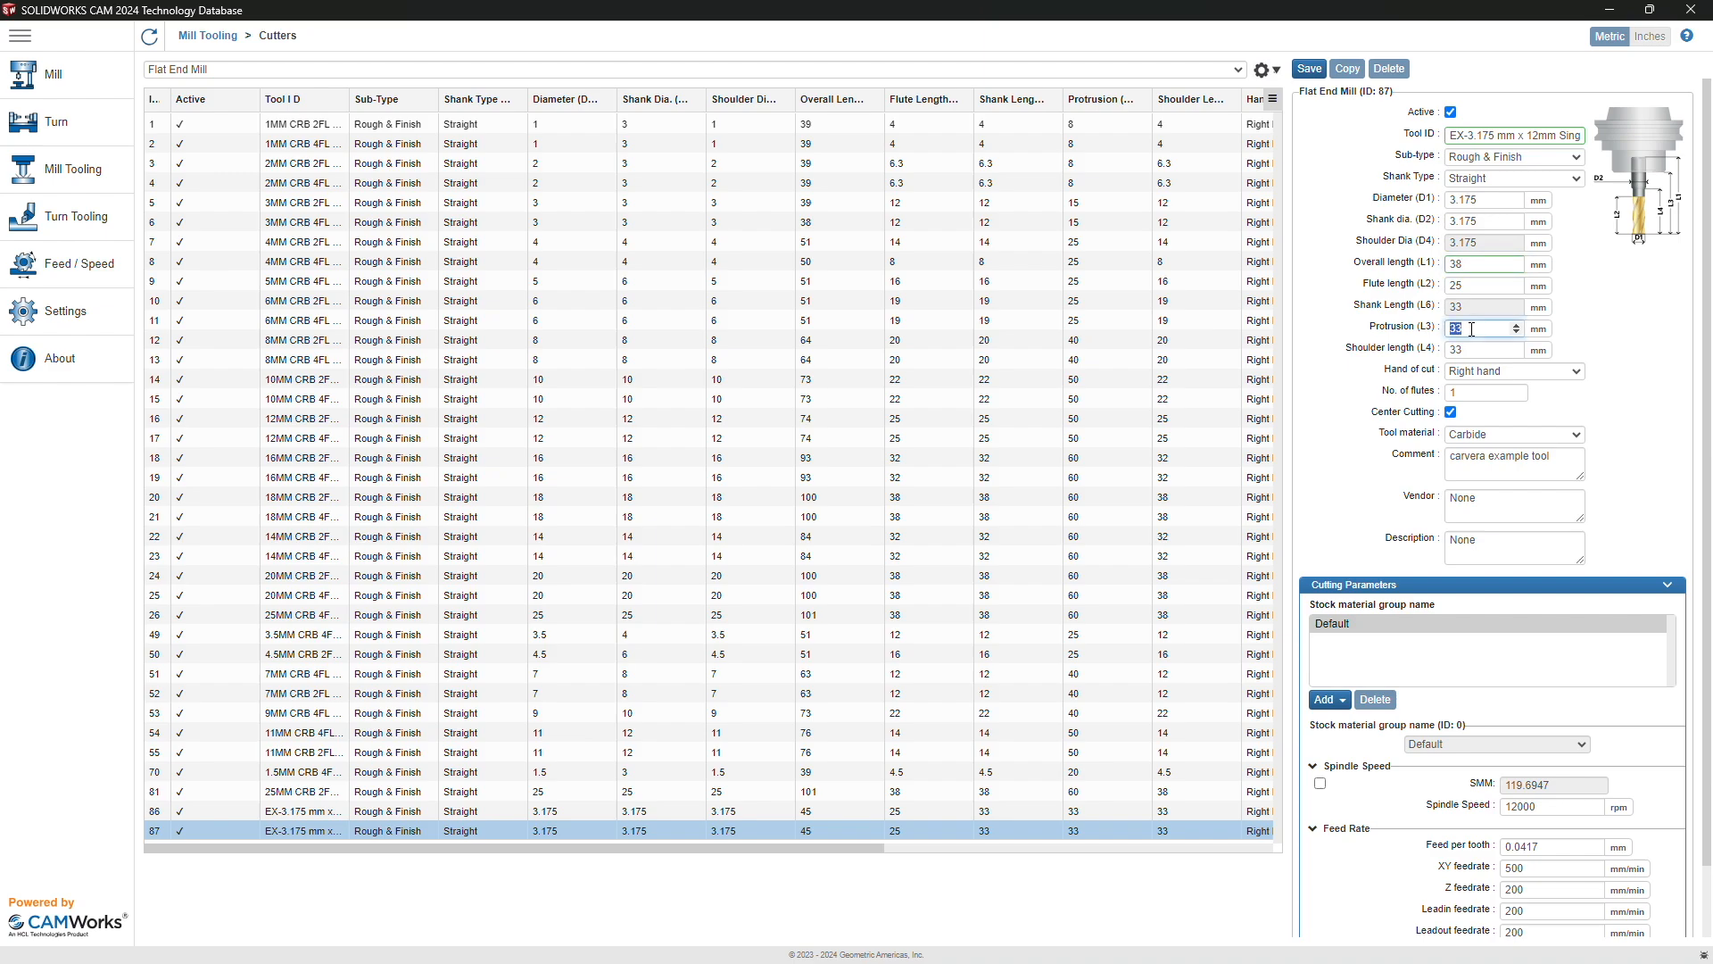
{"action": "type", "text": "26"}
{"action": "double_click", "coordinate": [1471, 349]}
{"action": "type", "text": "26"}
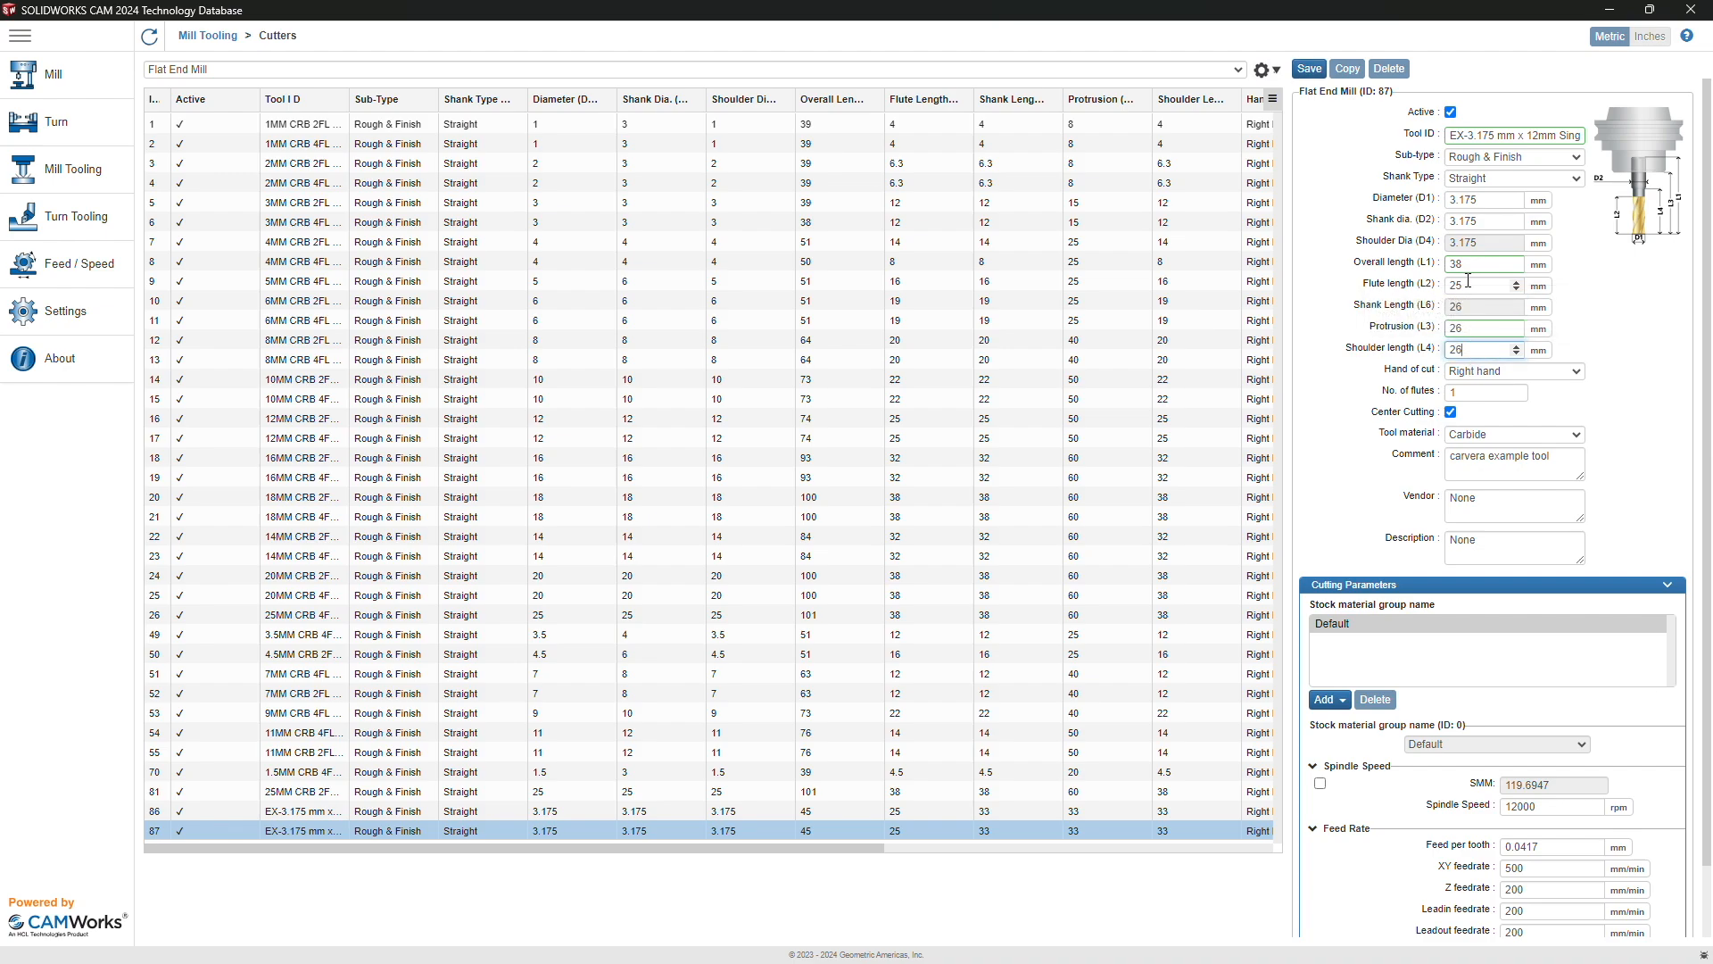
{"action": "double_click", "coordinate": [1472, 285]}
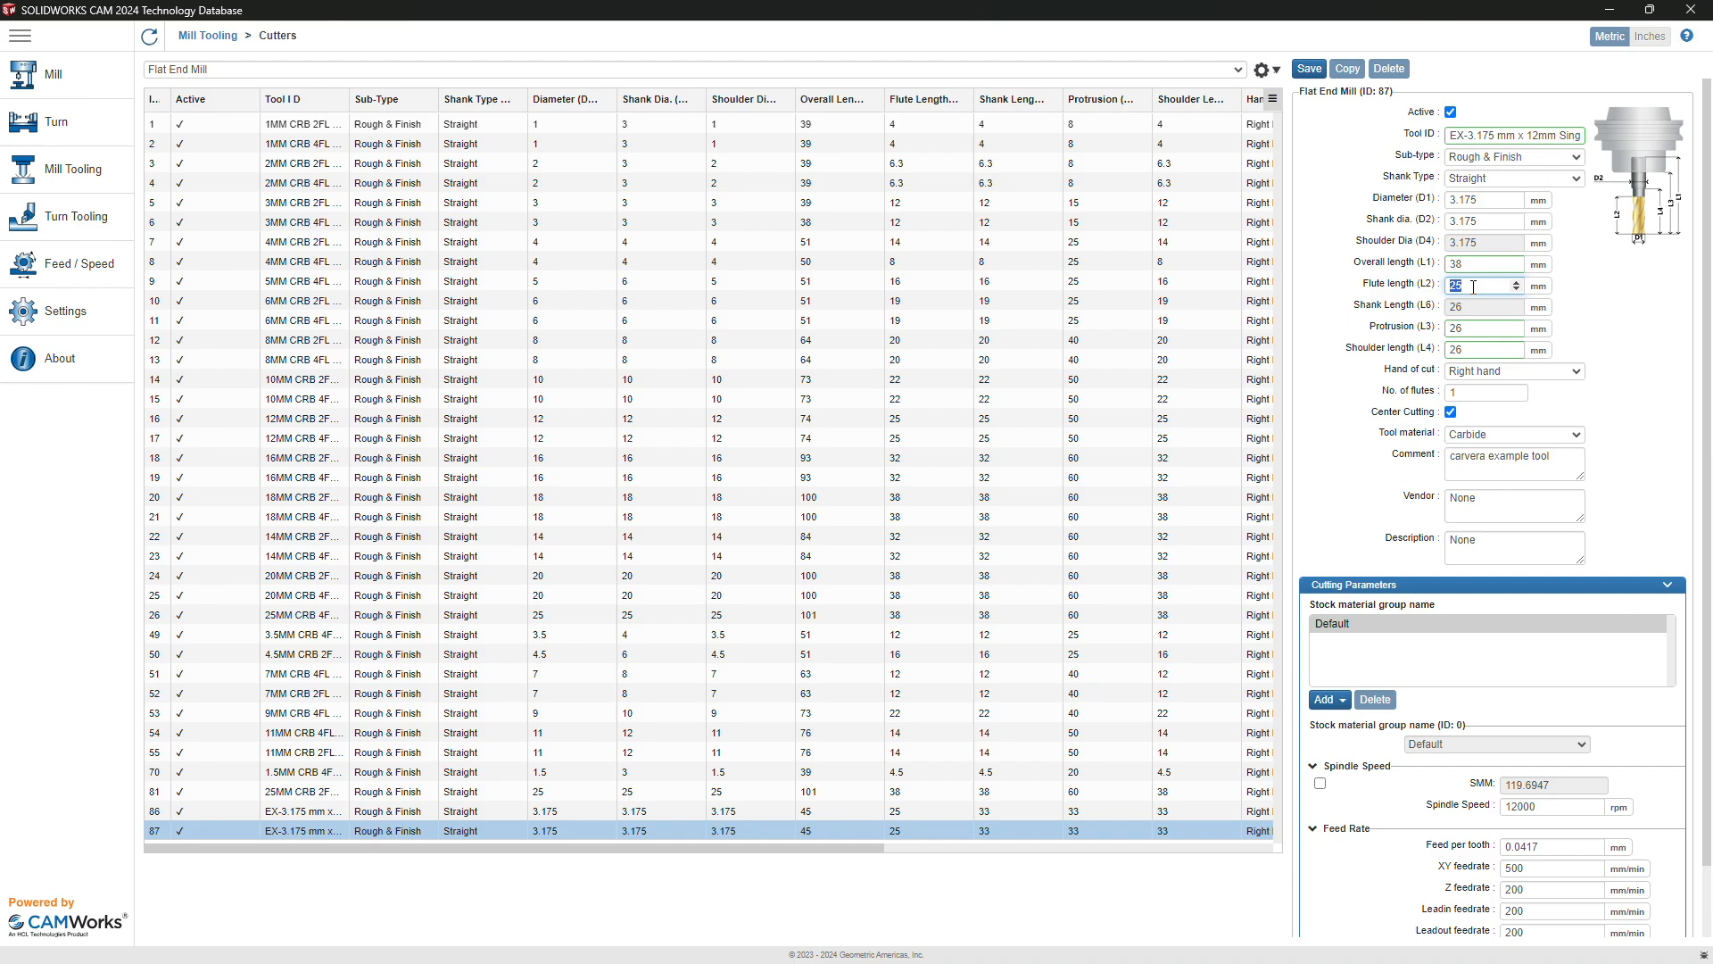
{"action": "type", "text": "12"}
{"action": "scroll", "coordinate": [1487, 752], "scroll_direction": "down", "scroll_amount": 2}
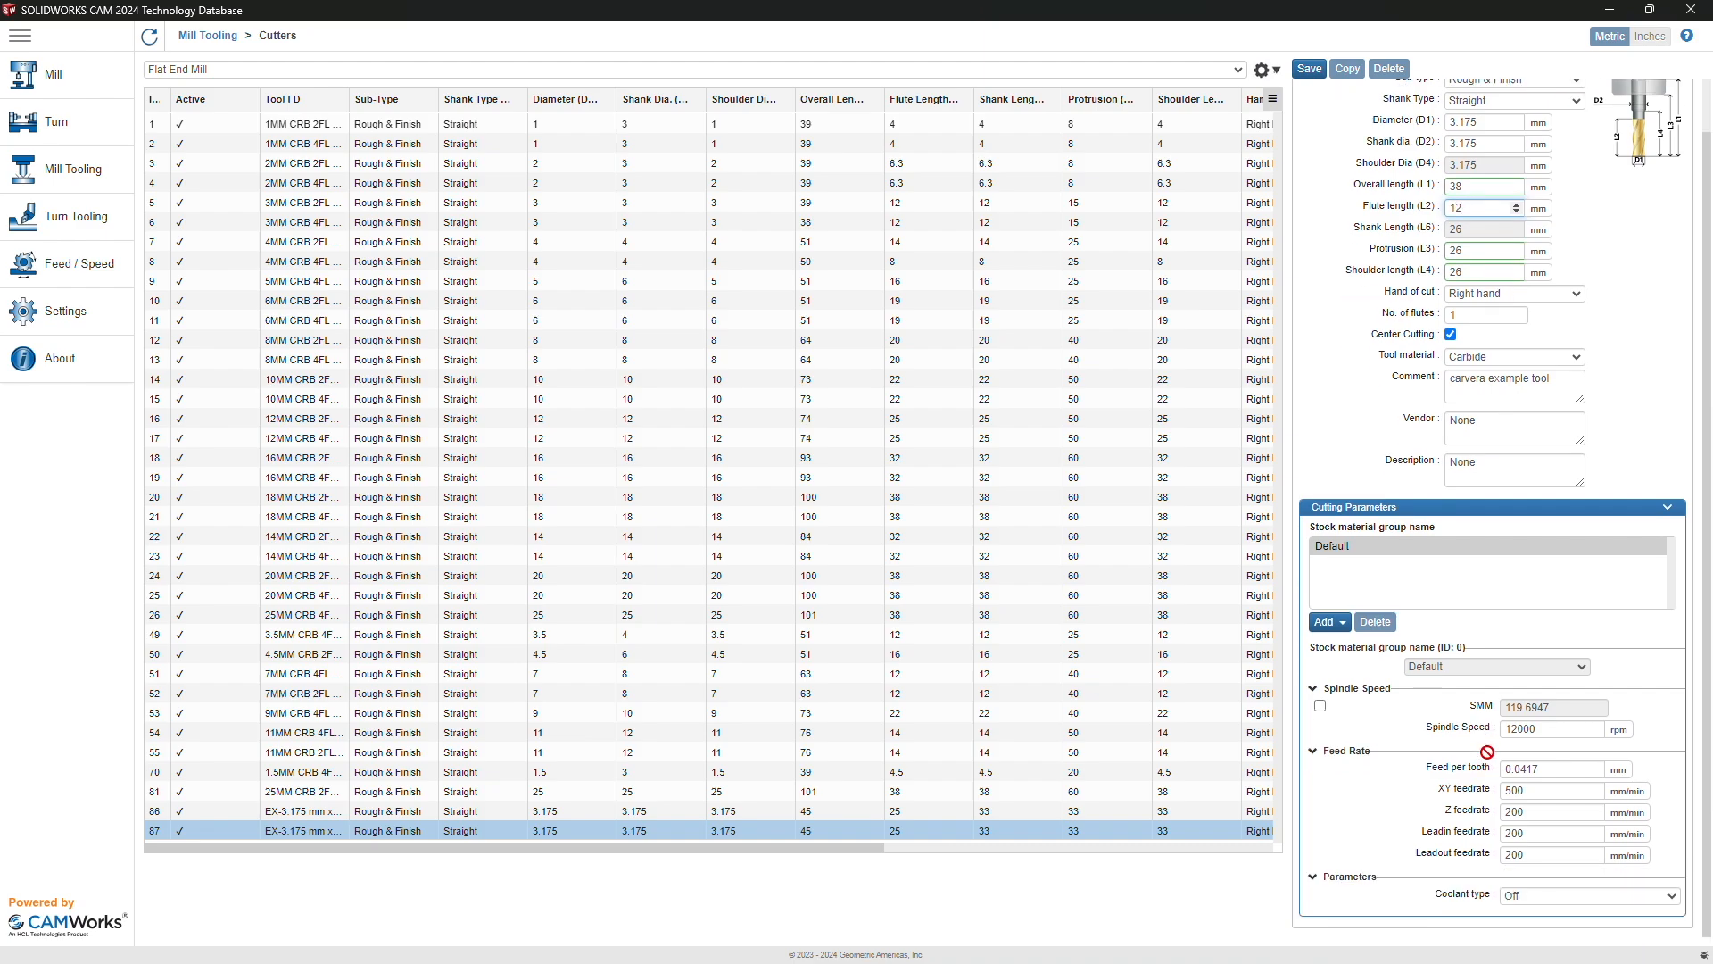
{"action": "scroll", "coordinate": [1487, 759], "scroll_direction": "up", "scroll_amount": 2}
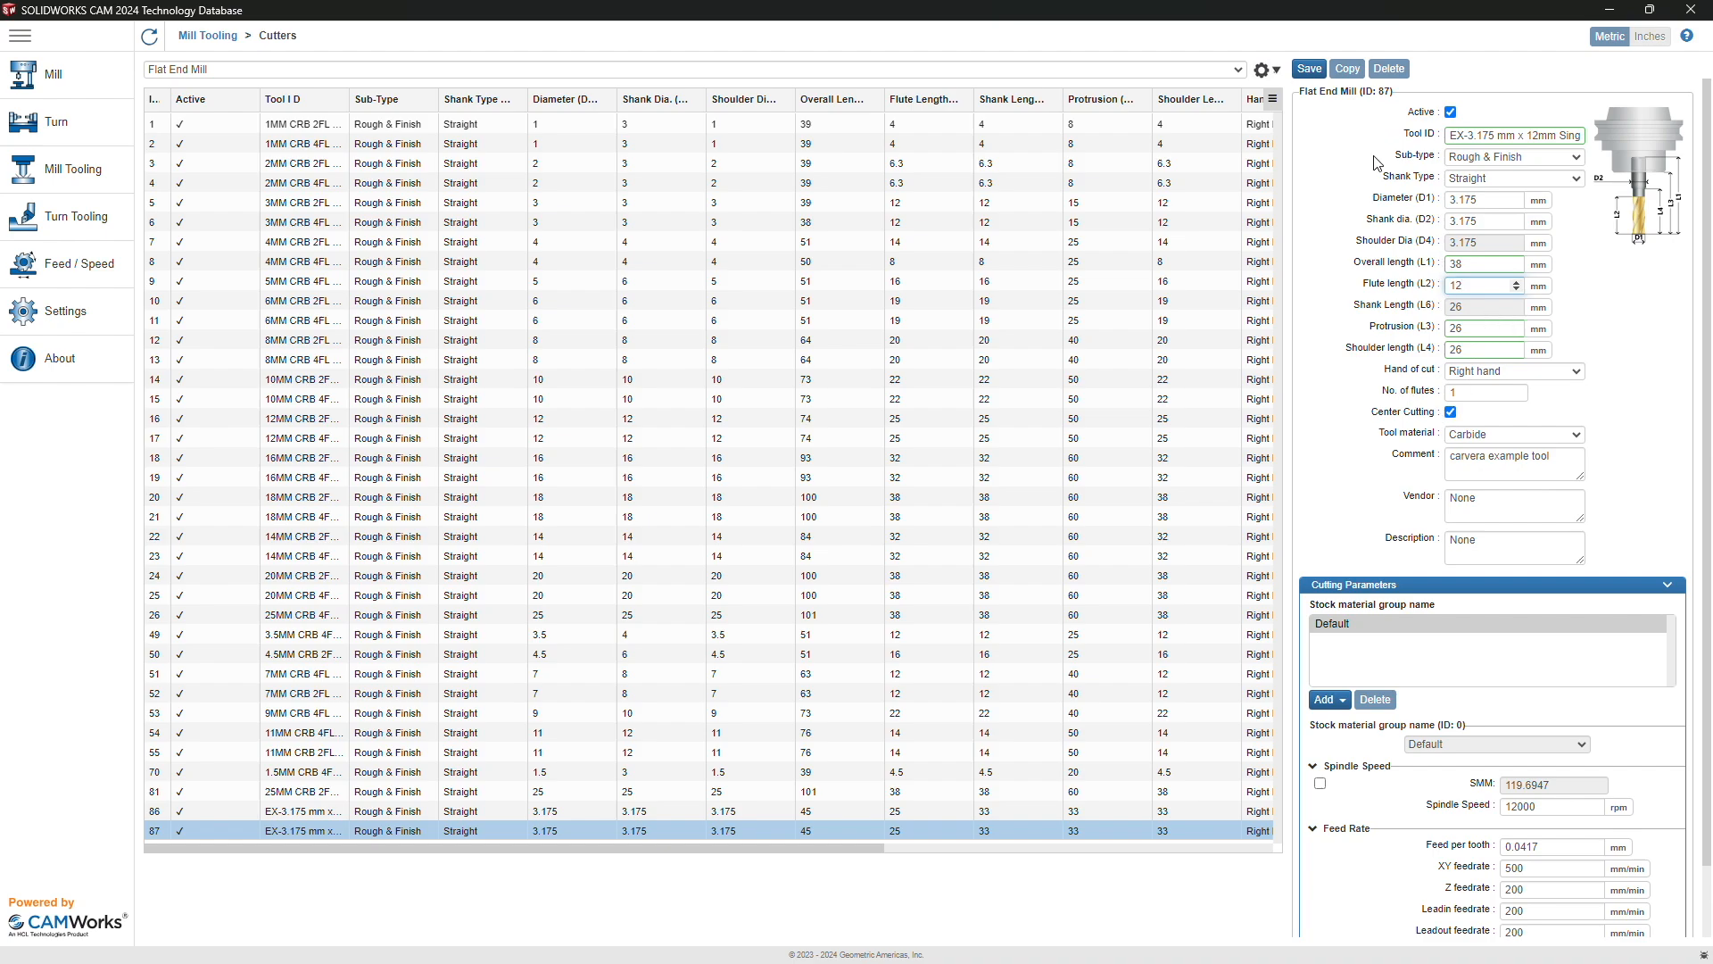
{"action": "left_click", "coordinate": [1309, 69]}
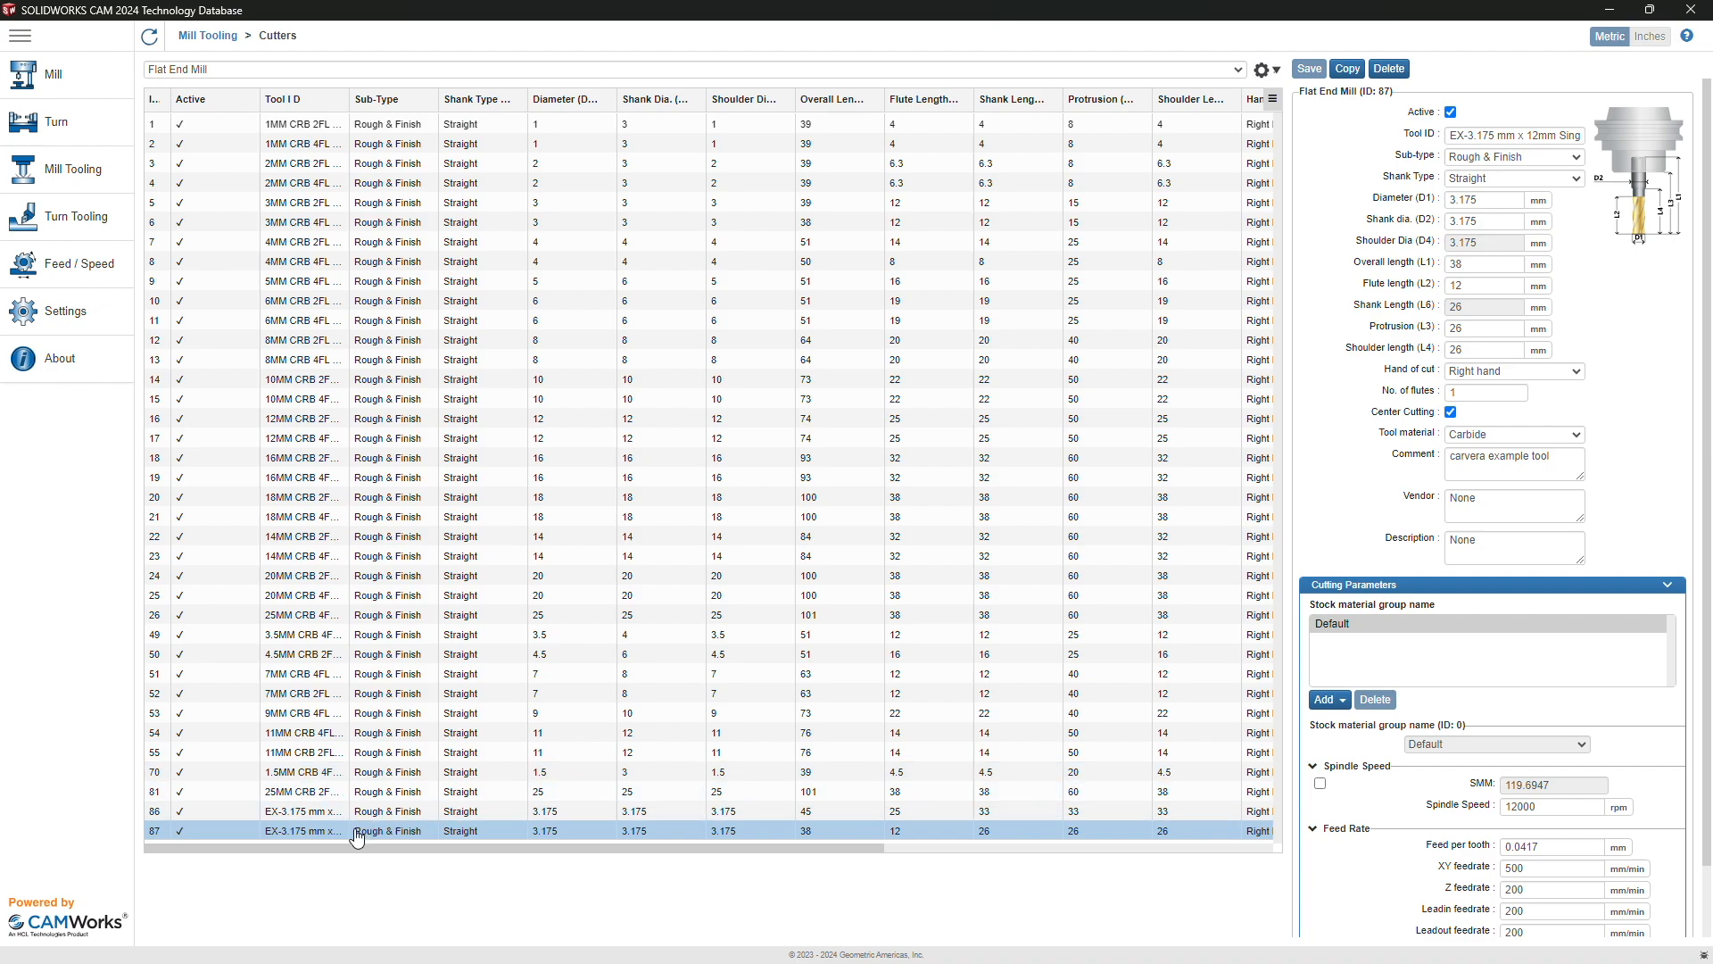
Step: Duplicate the end mill, rename it EX-0.8mm Corn Bit, and set its diameter to 0.8 mm
{"action": "left_click", "coordinate": [1349, 73]}
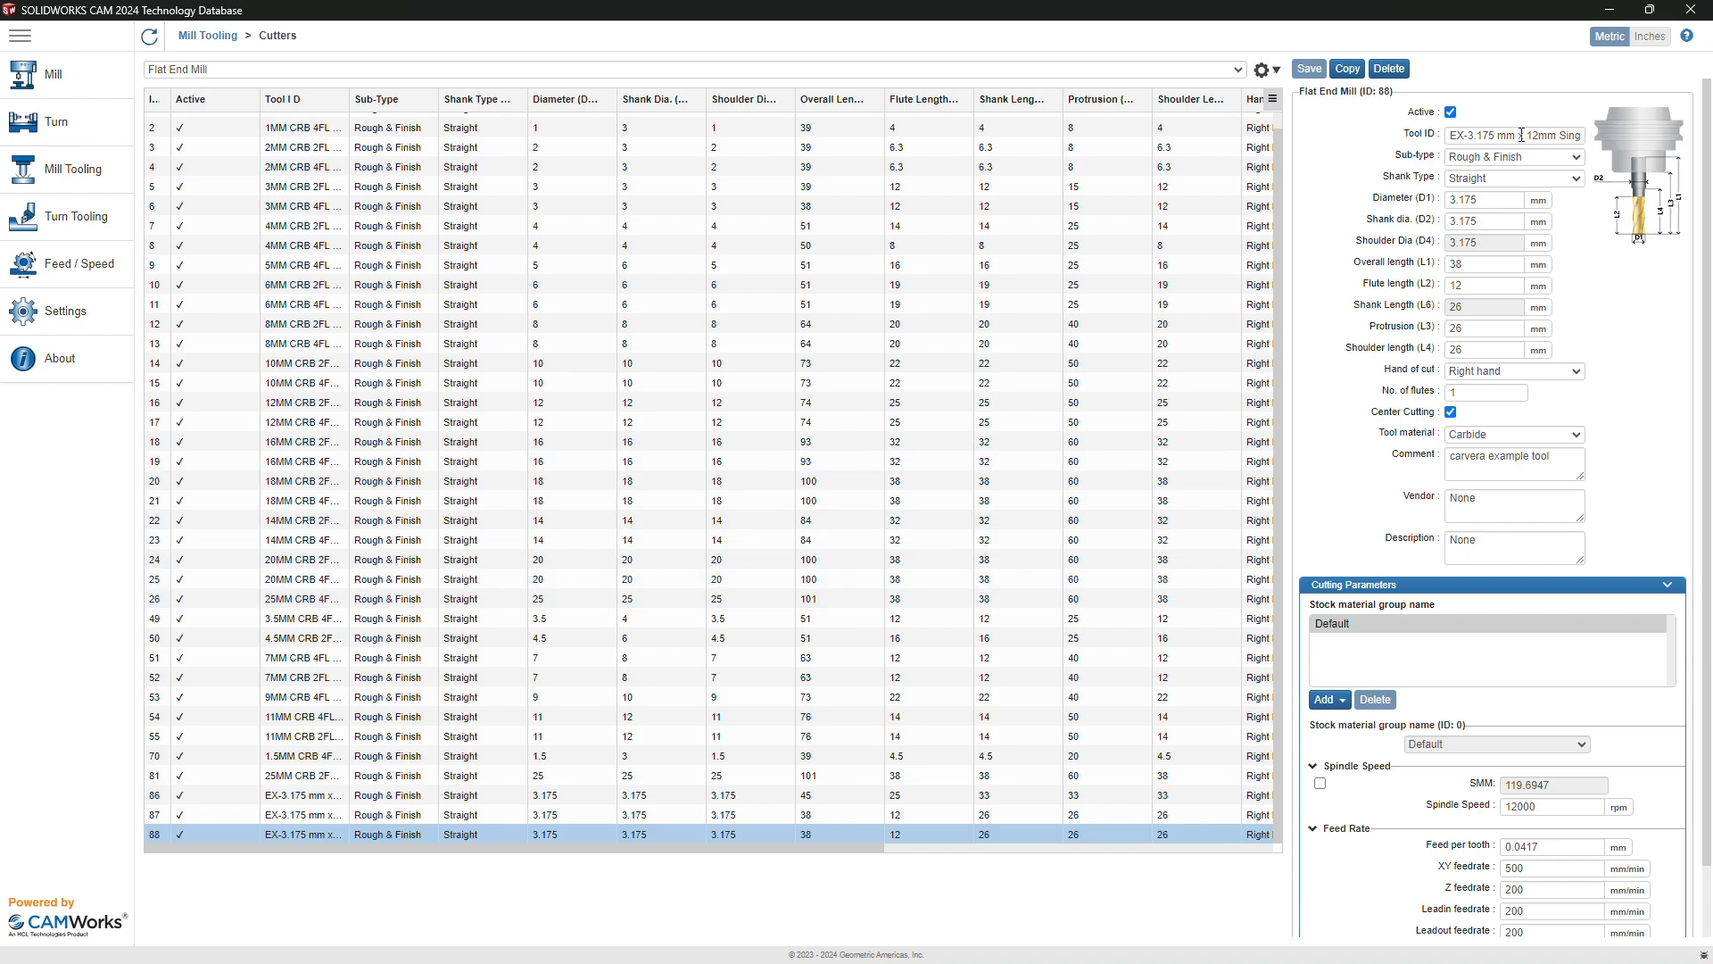
{"action": "left_click_drag", "start_coordinate": [1466, 136], "coordinate": [1685, 141]}
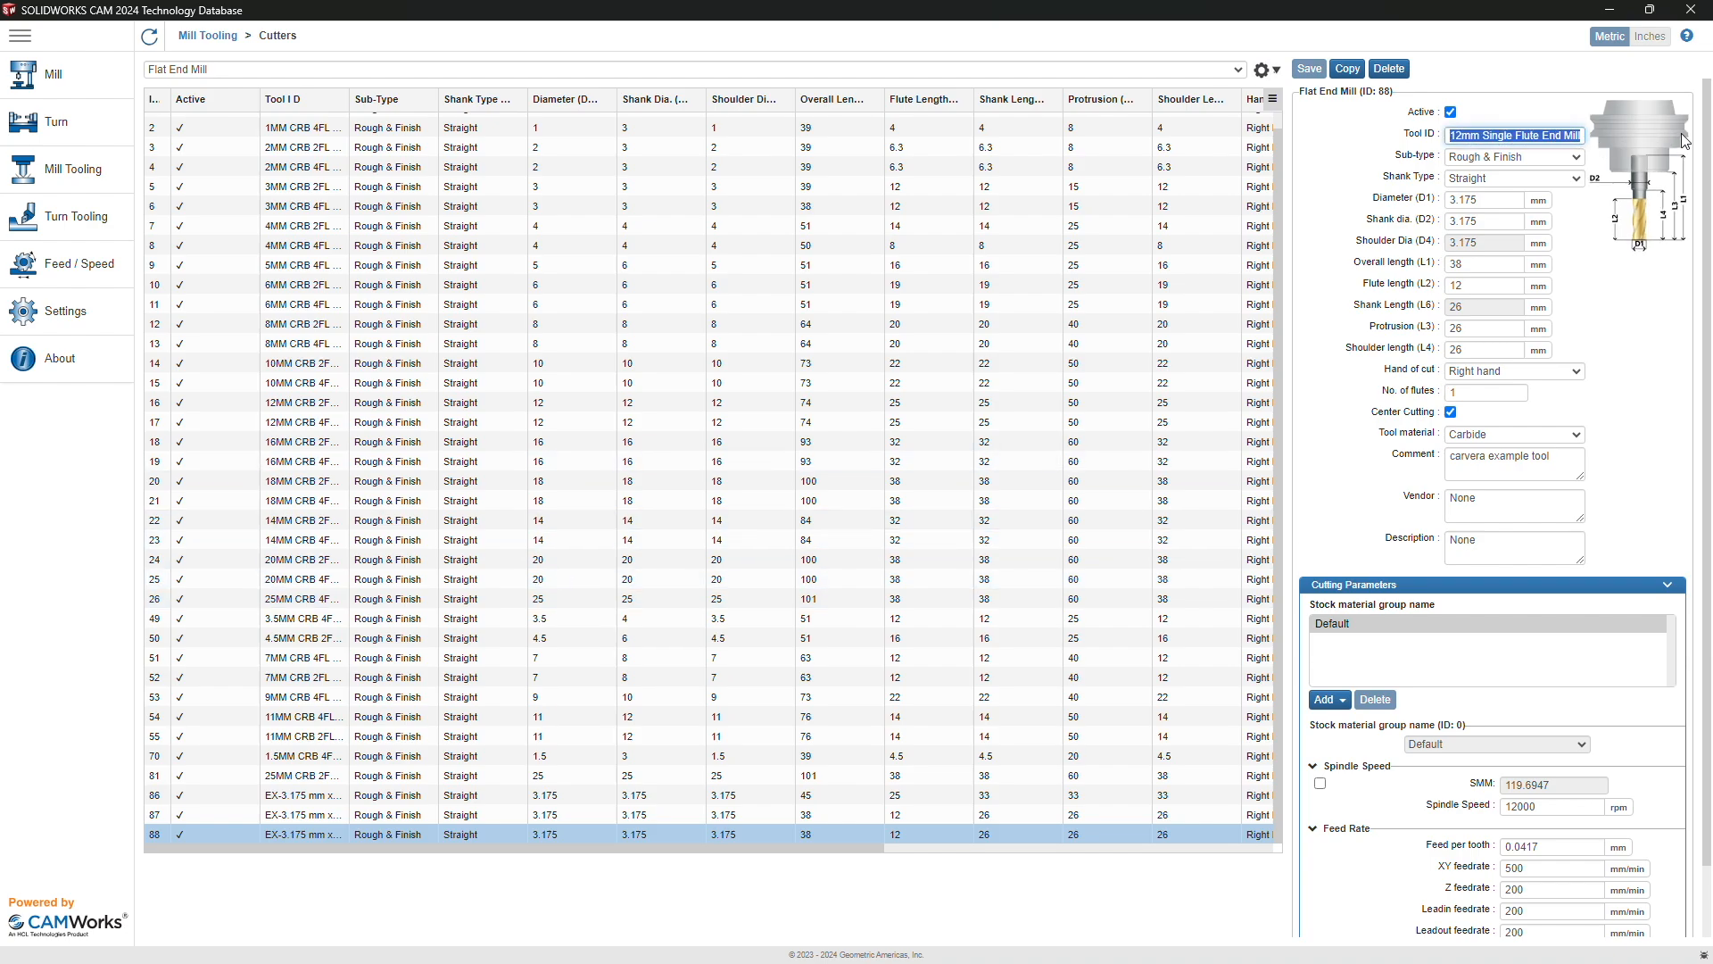
{"action": "type", "text": "-0.8"}
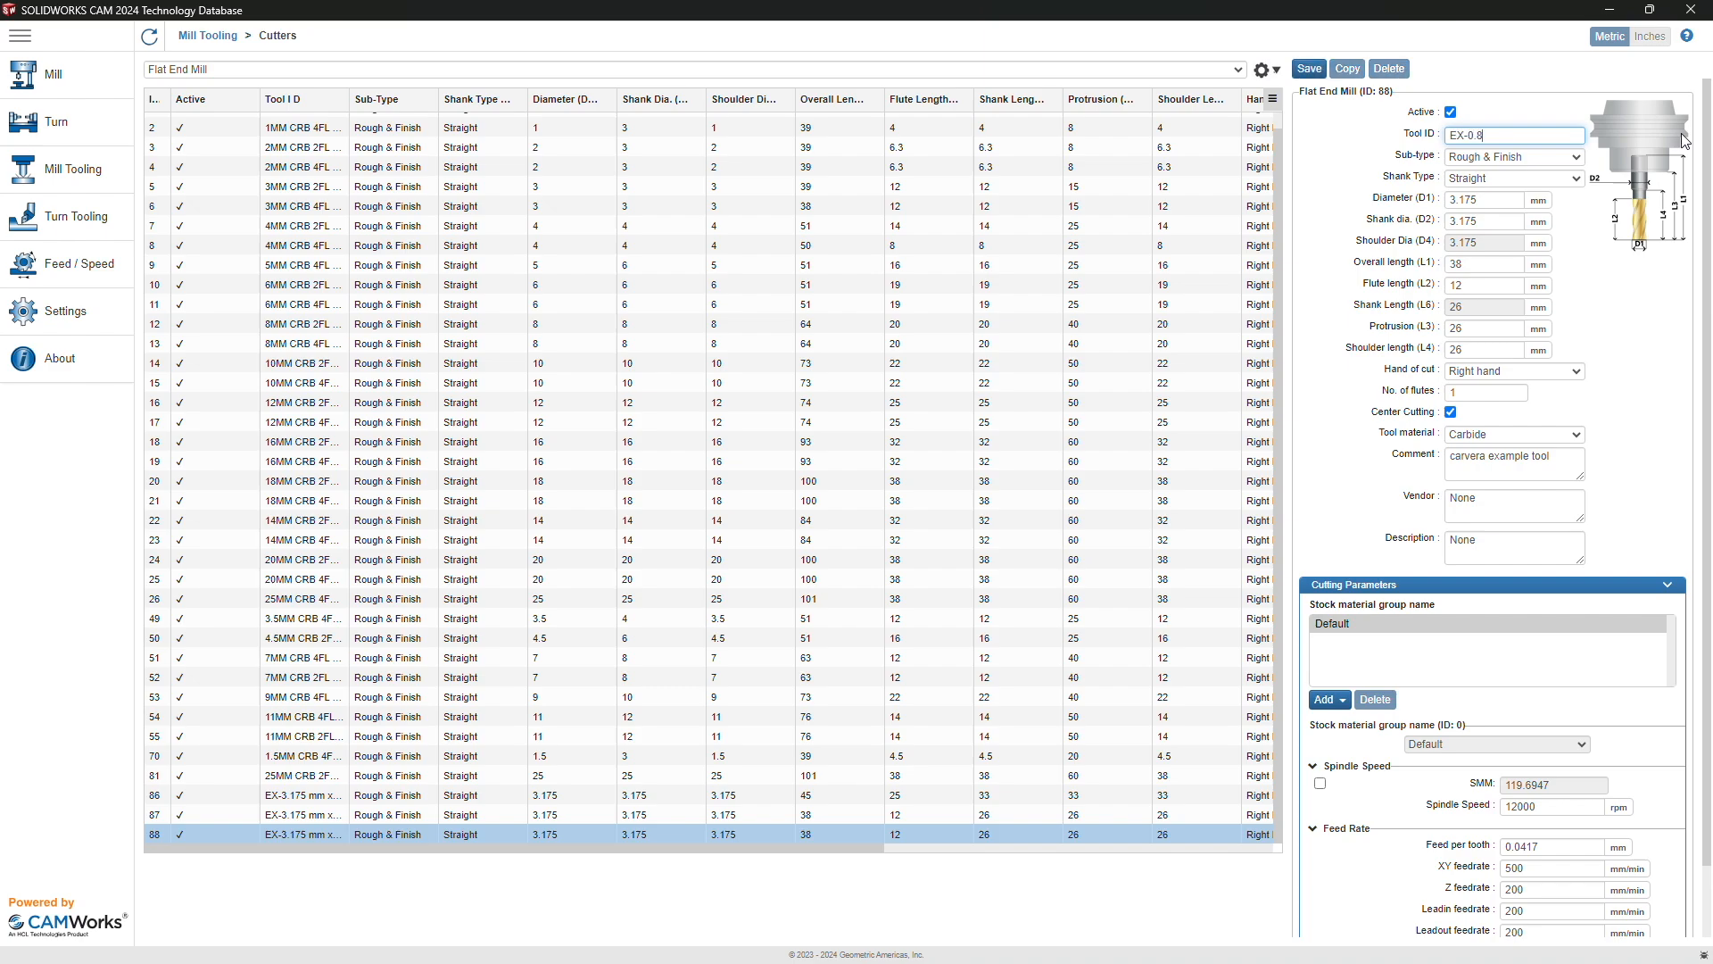
{"action": "type", "text": "mm Corn Bit"}
{"action": "double_click", "coordinate": [1483, 200]}
{"action": "type", "text": "0."}
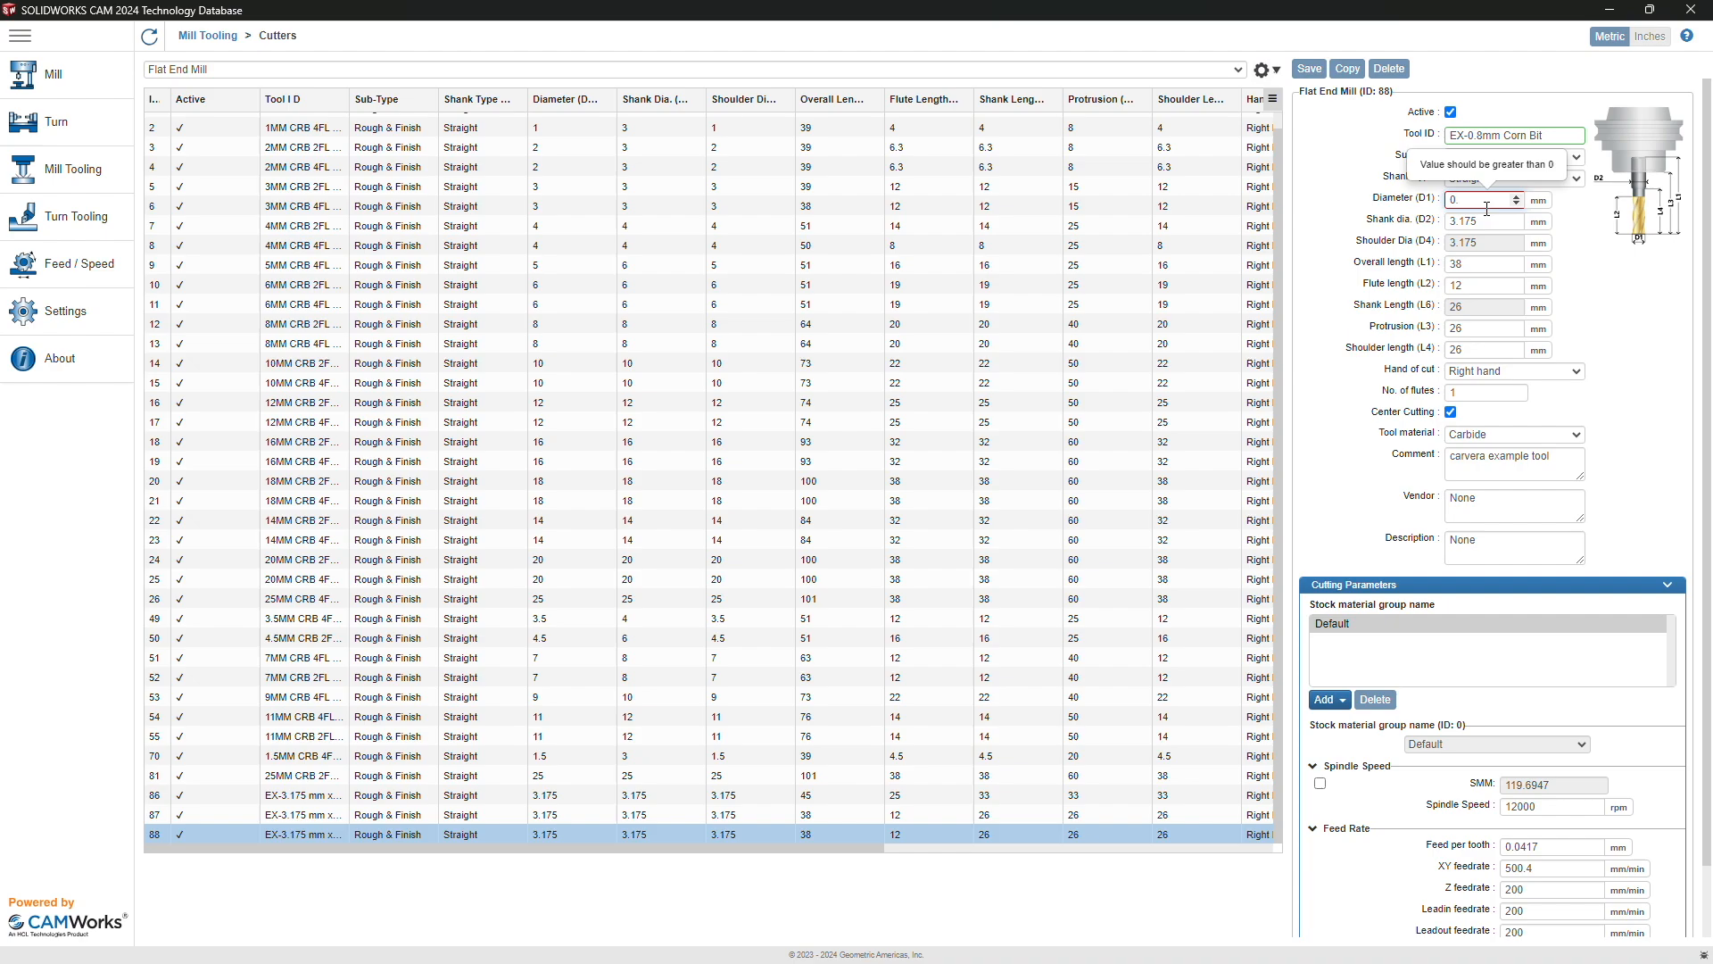
{"action": "type", "text": "8"}
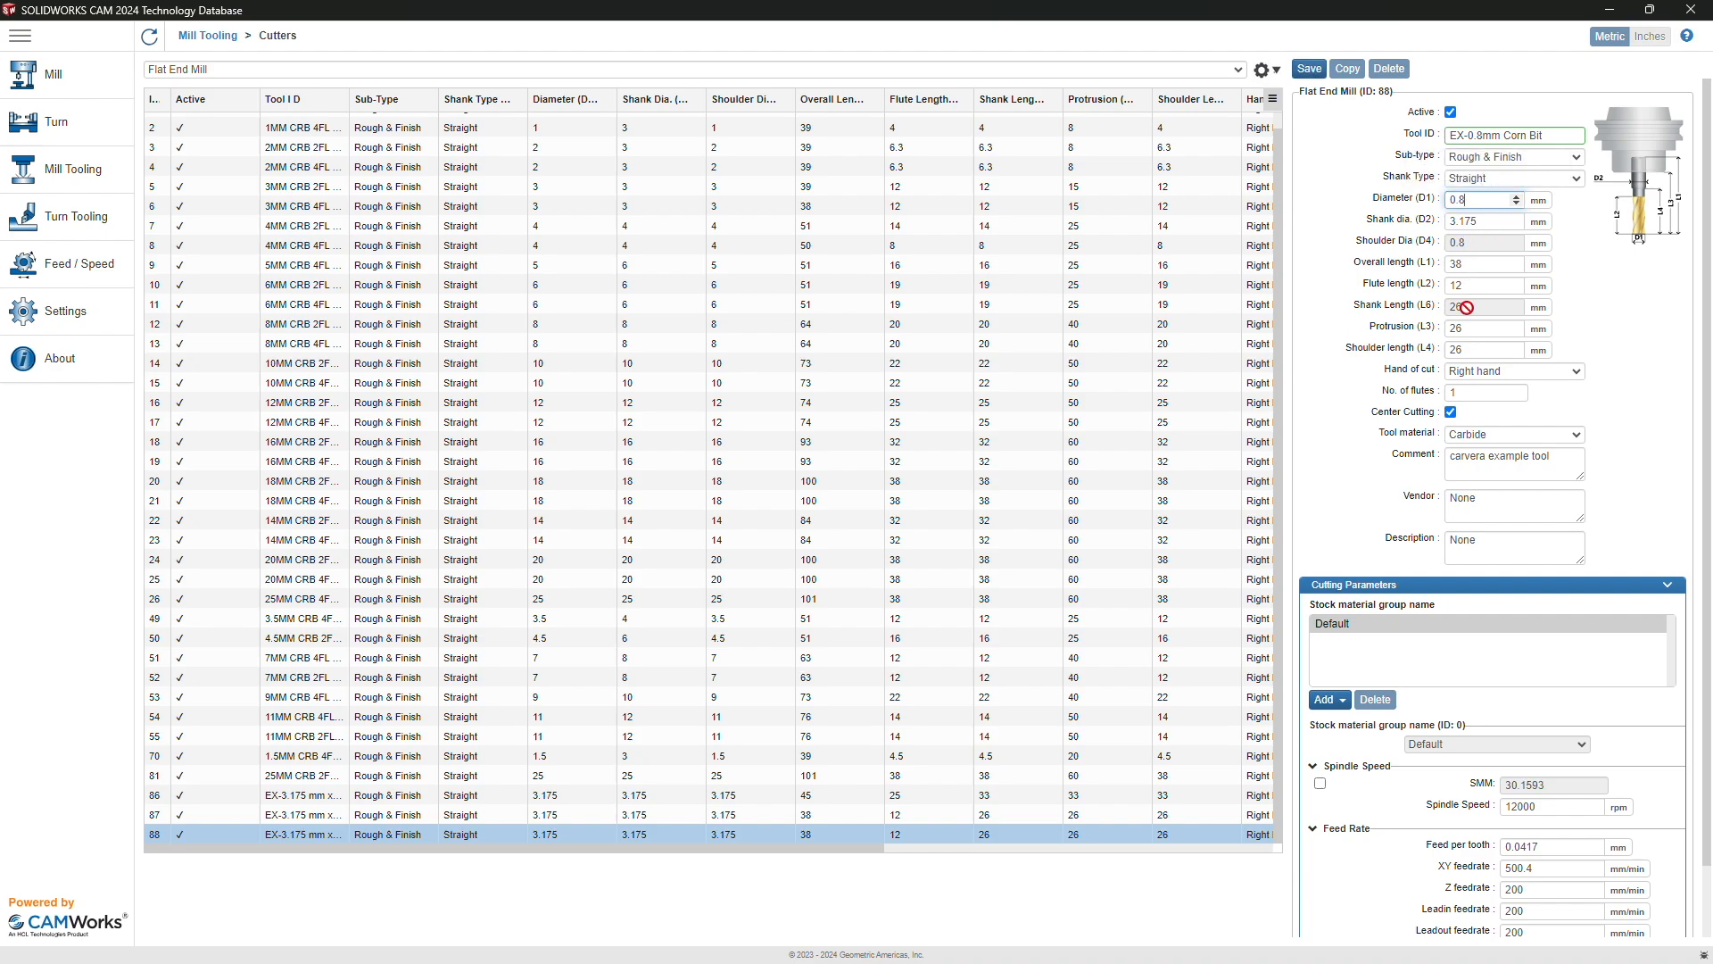
Step: Set flute length 6 mm, two flutes, XY feedrate 300 mm/min, and save the corn bit
{"action": "double_click", "coordinate": [1475, 266]}
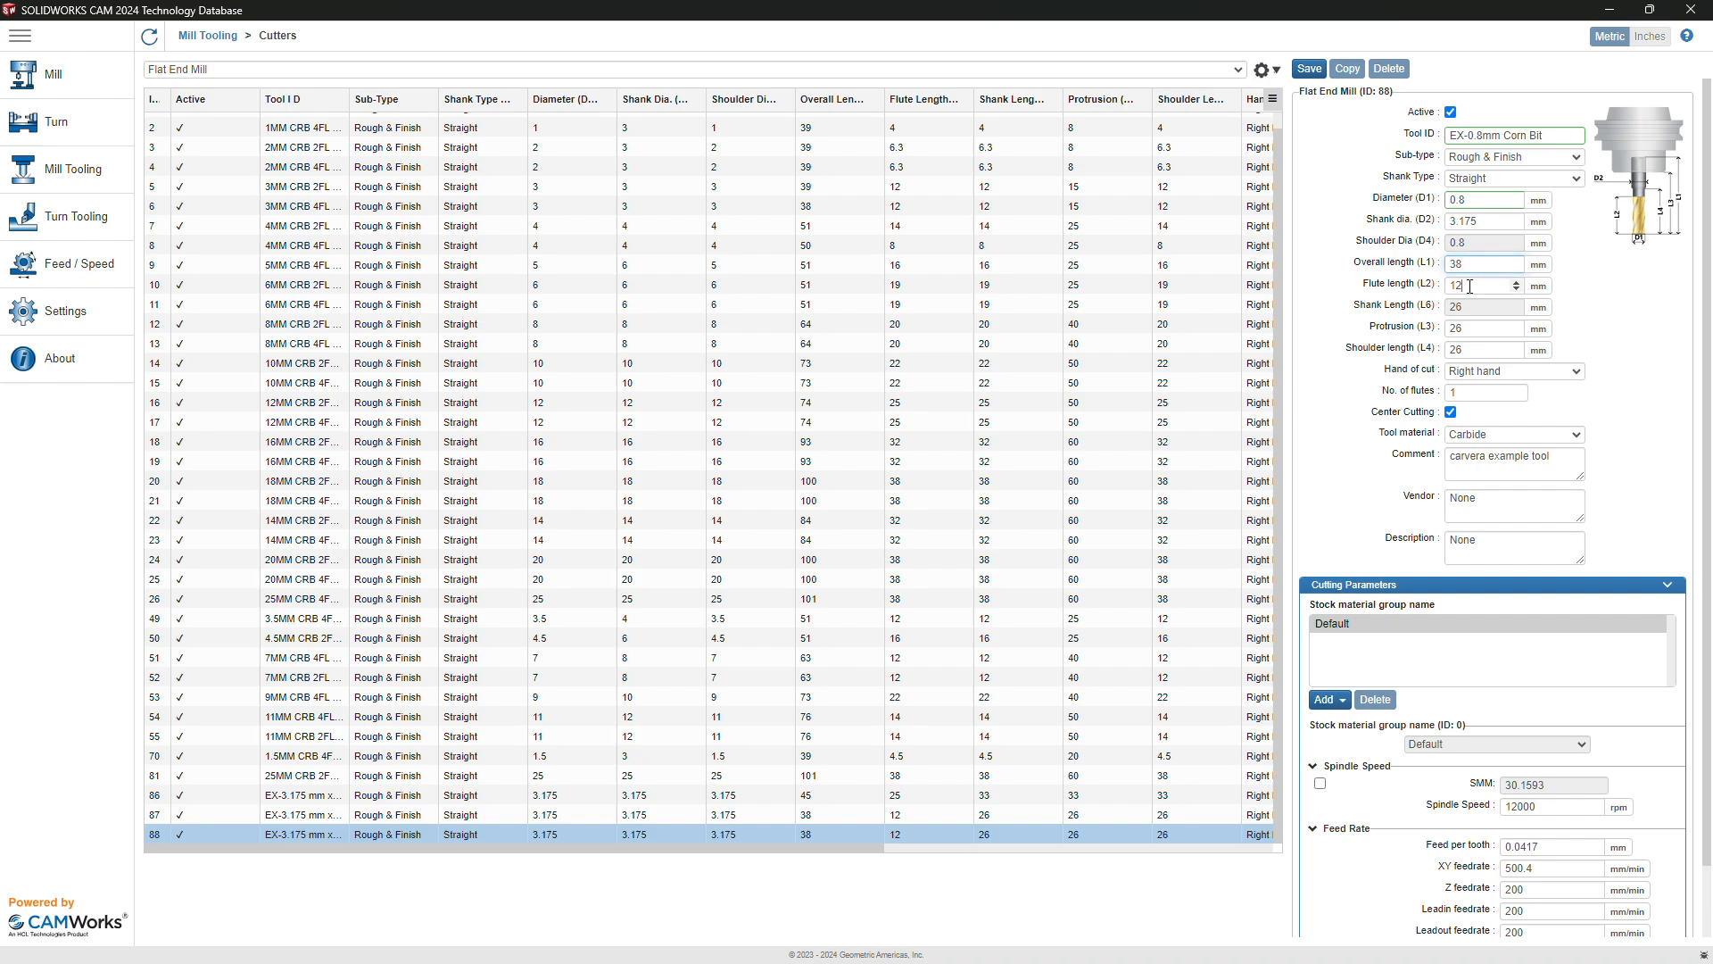
{"action": "double_click", "coordinate": [1470, 286]}
{"action": "type", "text": "6"}
{"action": "left_click", "coordinate": [1517, 391]}
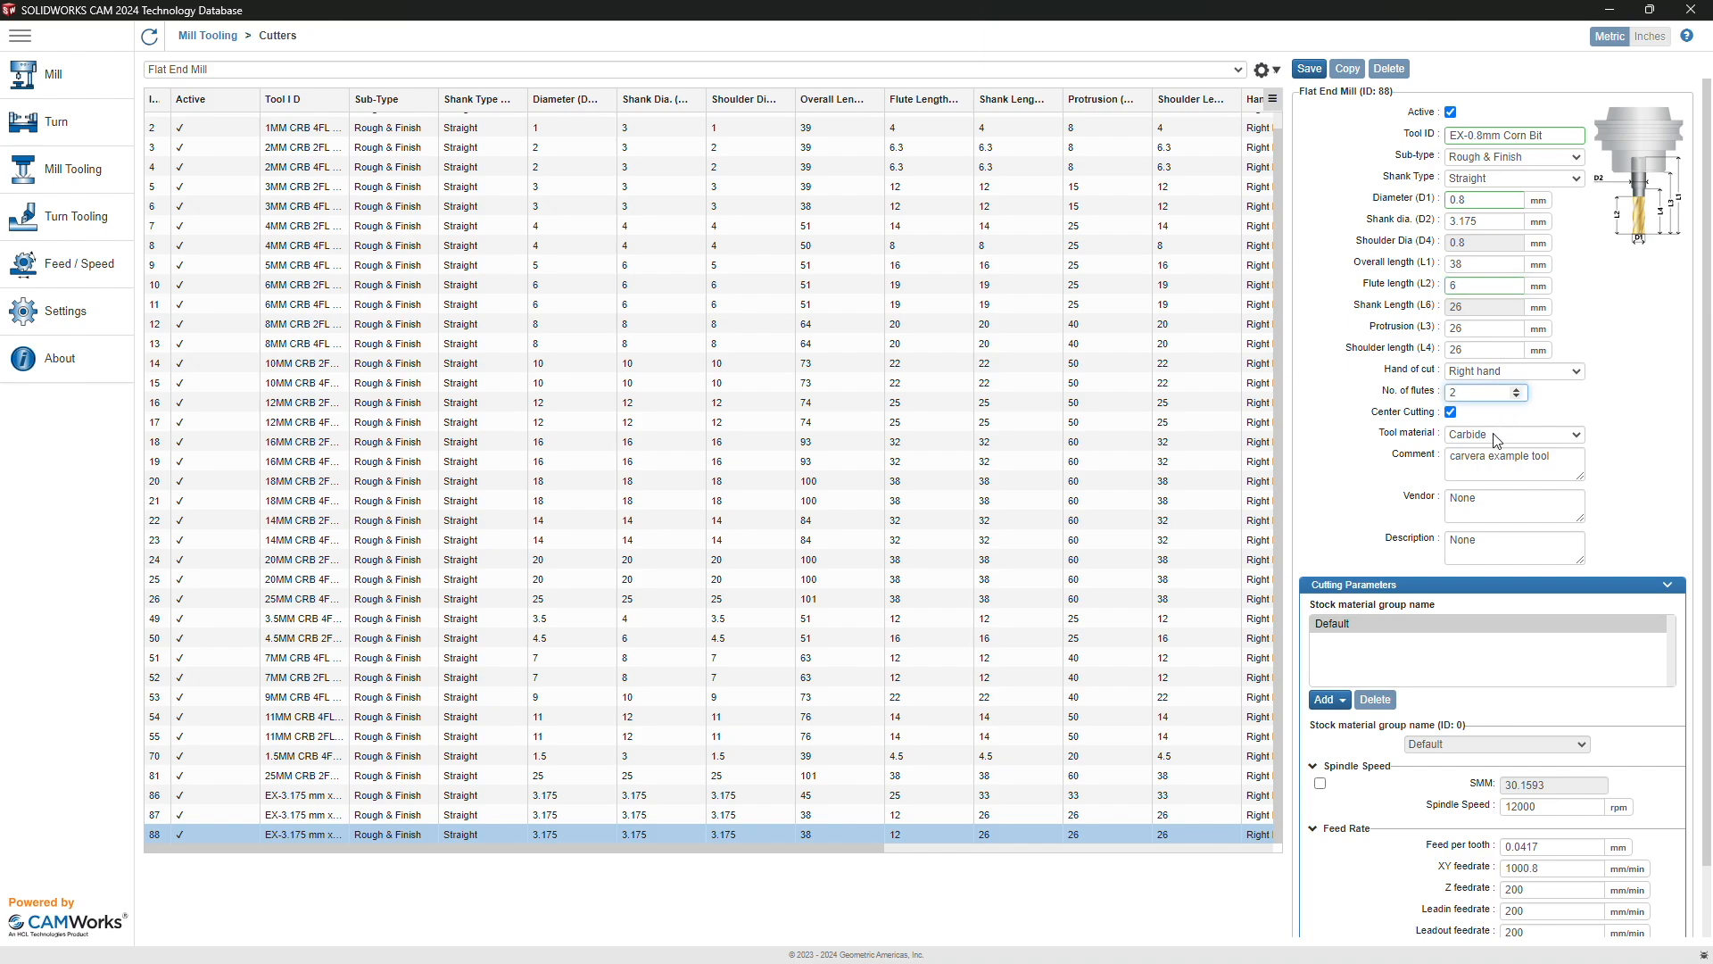
{"action": "scroll", "coordinate": [1499, 464], "scroll_direction": "down", "scroll_amount": 1}
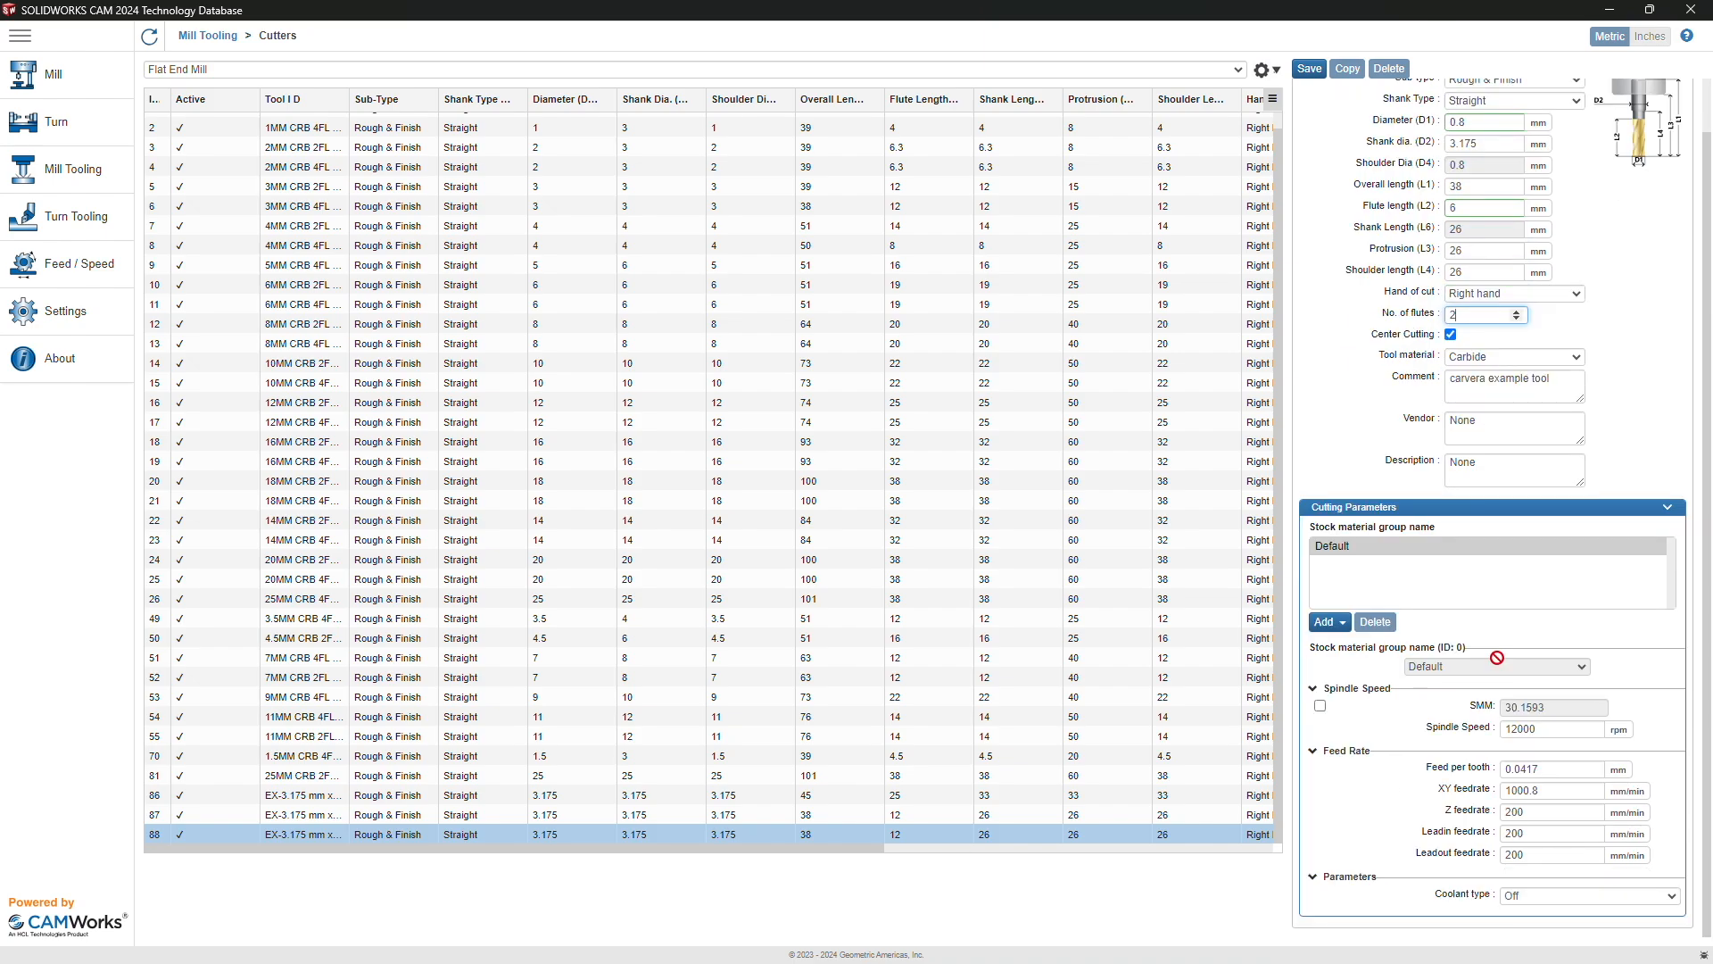
{"action": "left_click", "coordinate": [1549, 791]}
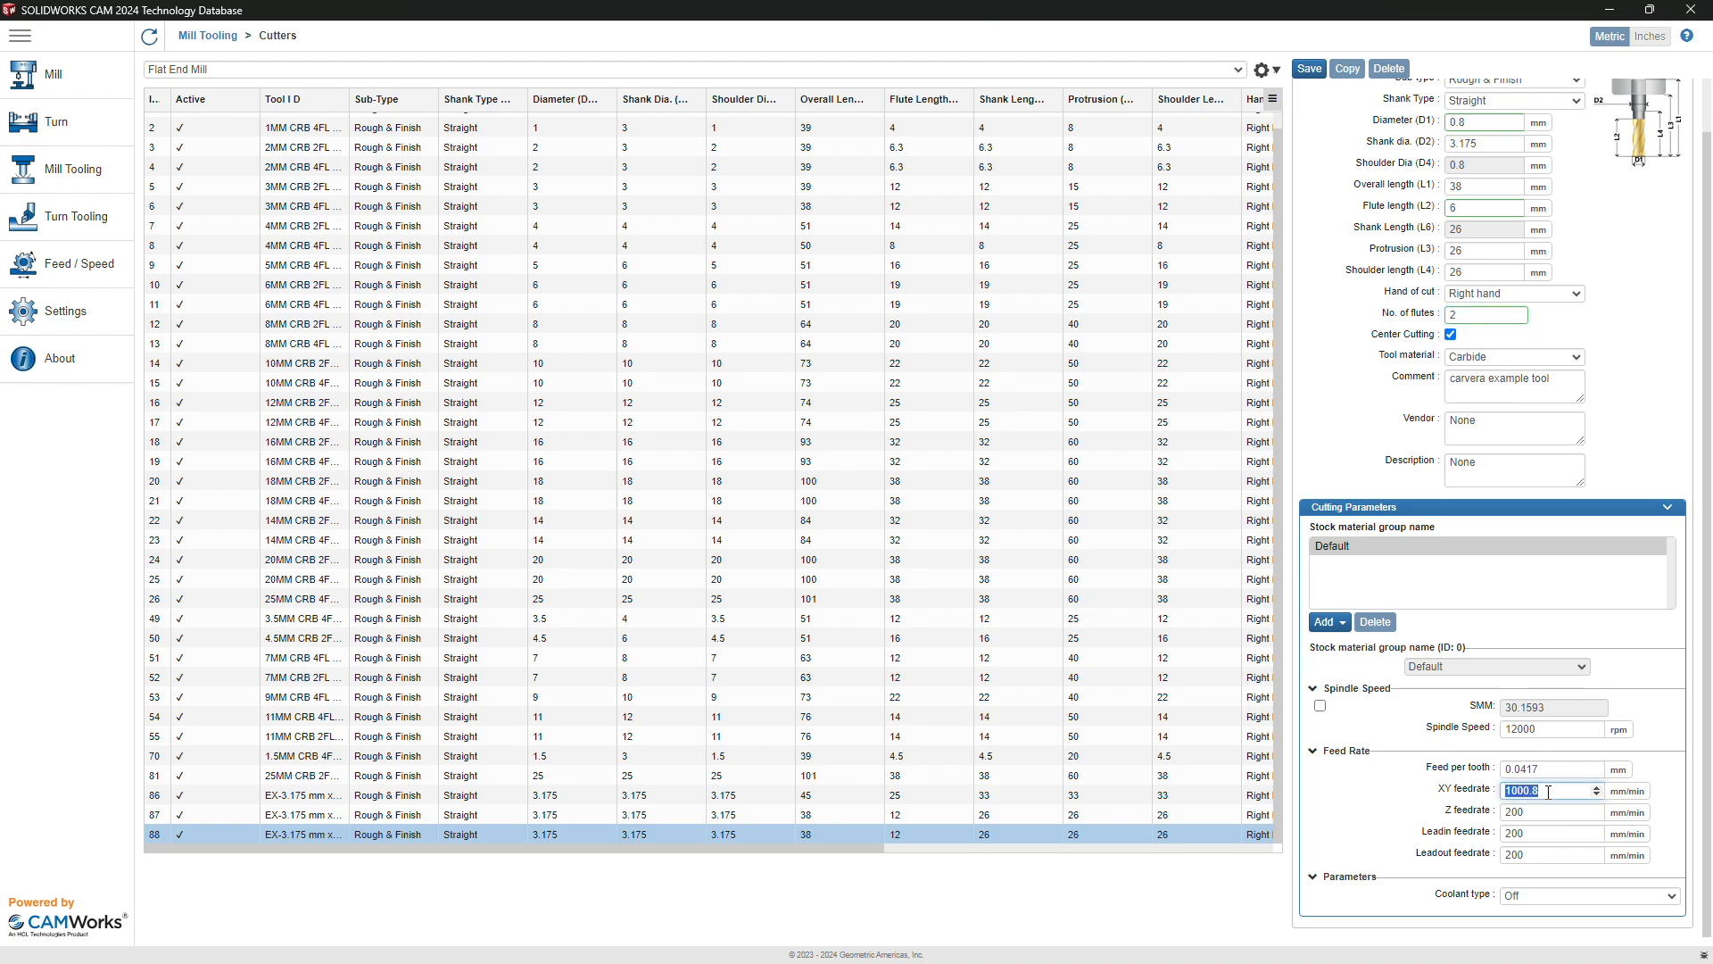
{"action": "type", "text": "300"}
{"action": "key", "text": "Tab"}
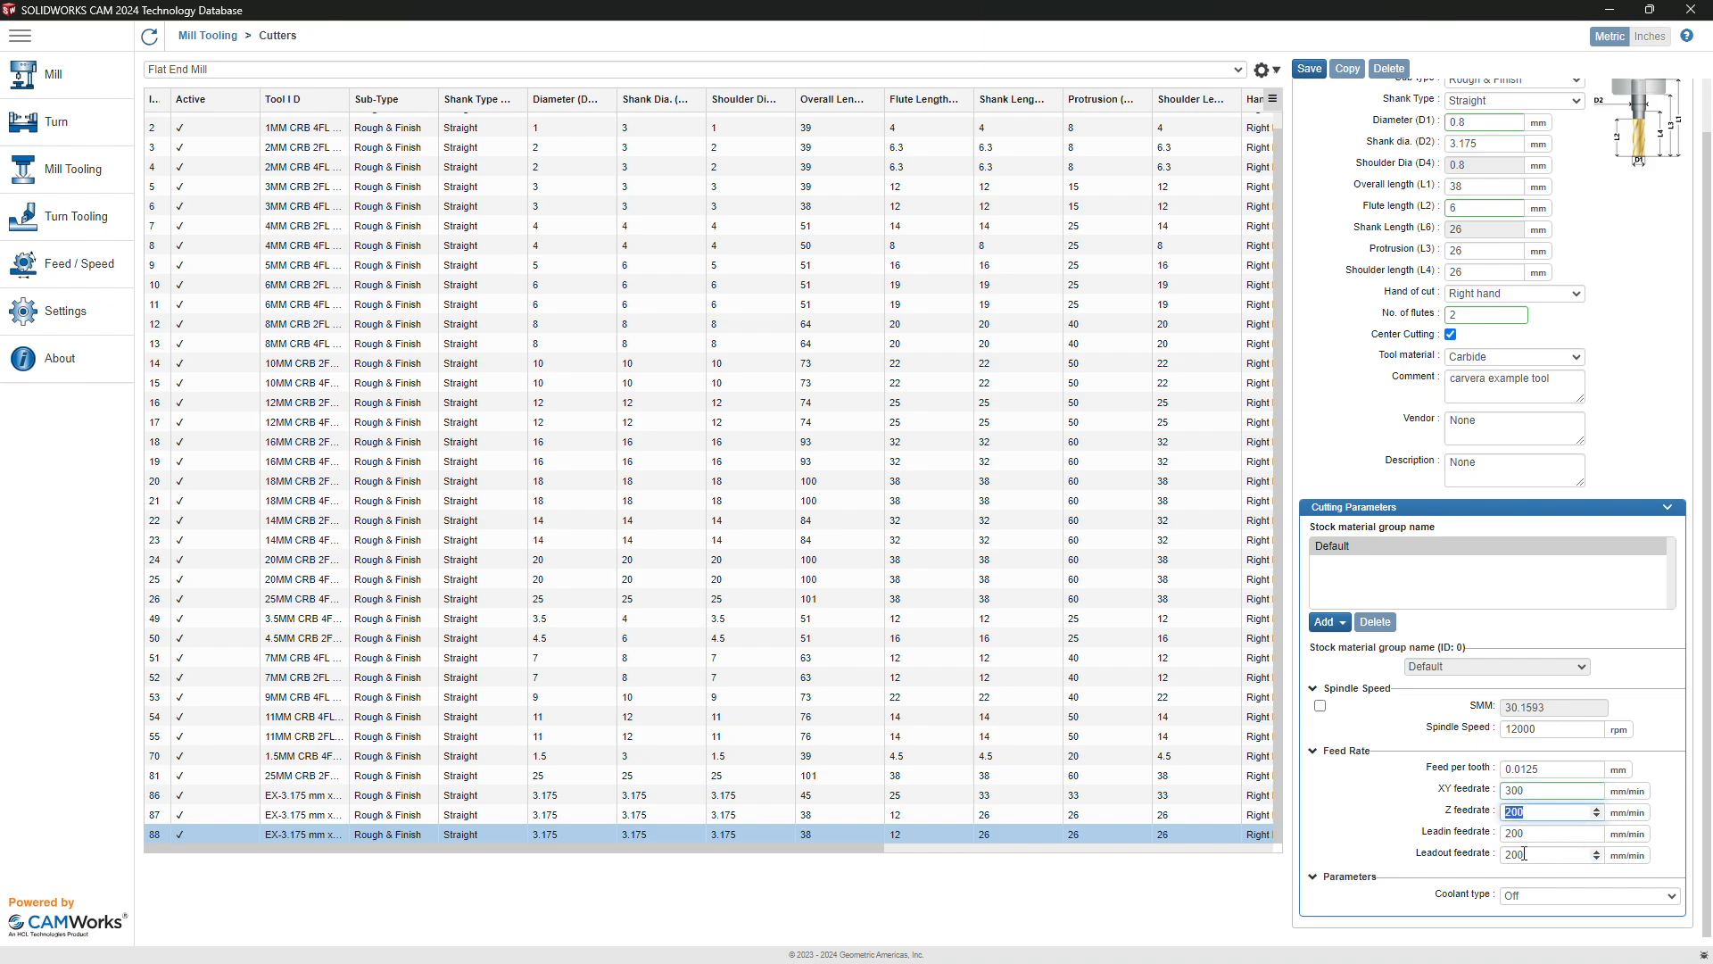
{"action": "scroll", "coordinate": [1521, 821], "scroll_direction": "up", "scroll_amount": 1}
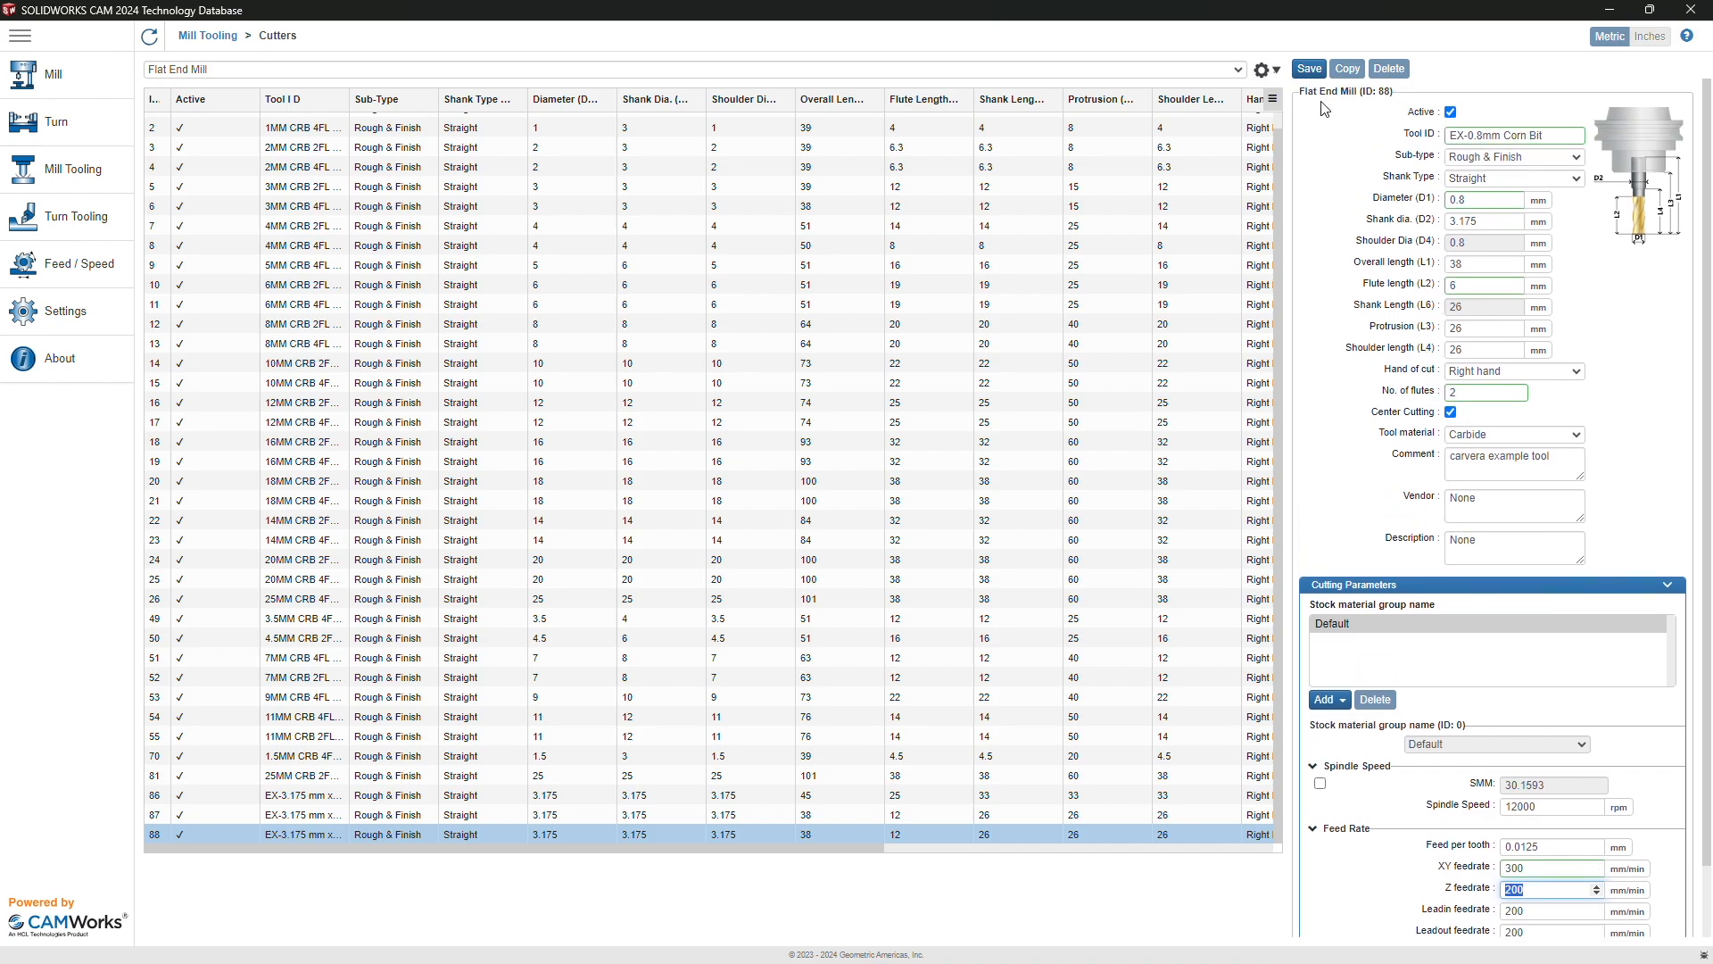
{"action": "left_click", "coordinate": [1309, 69]}
Step: Go back to the Mill Tooling overview and open the Taper End Mill cutter list
{"action": "left_click", "coordinate": [103, 178]}
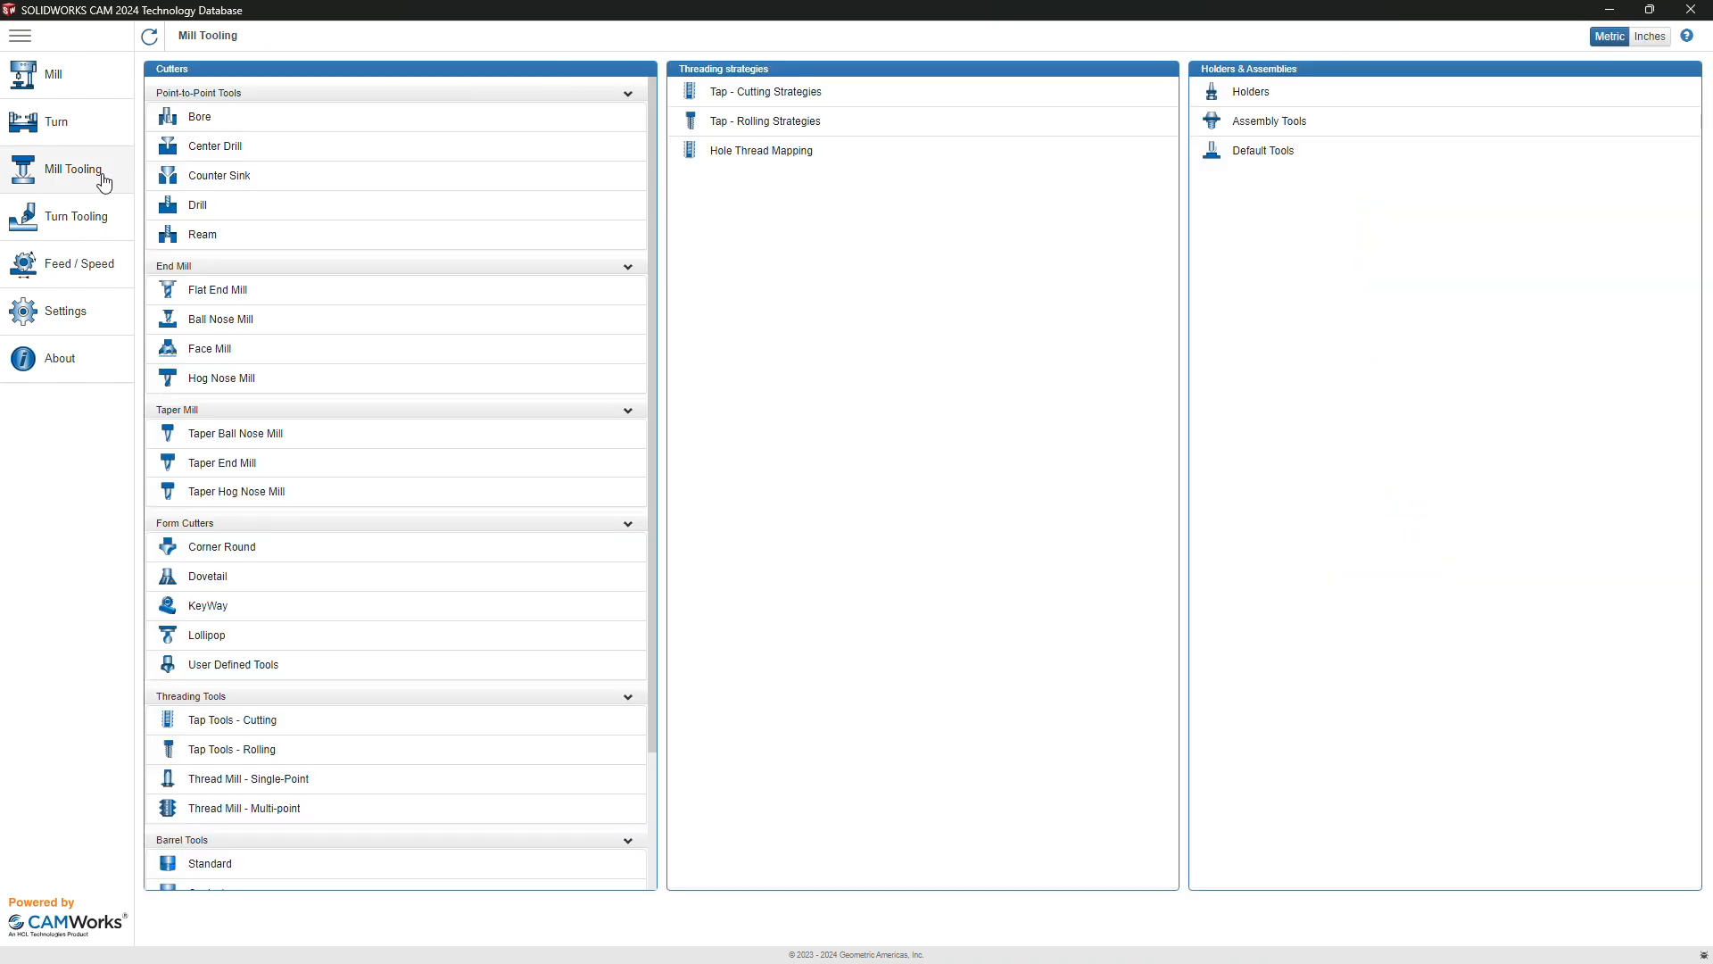
{"action": "scroll", "coordinate": [344, 345], "scroll_direction": "down", "scroll_amount": 1}
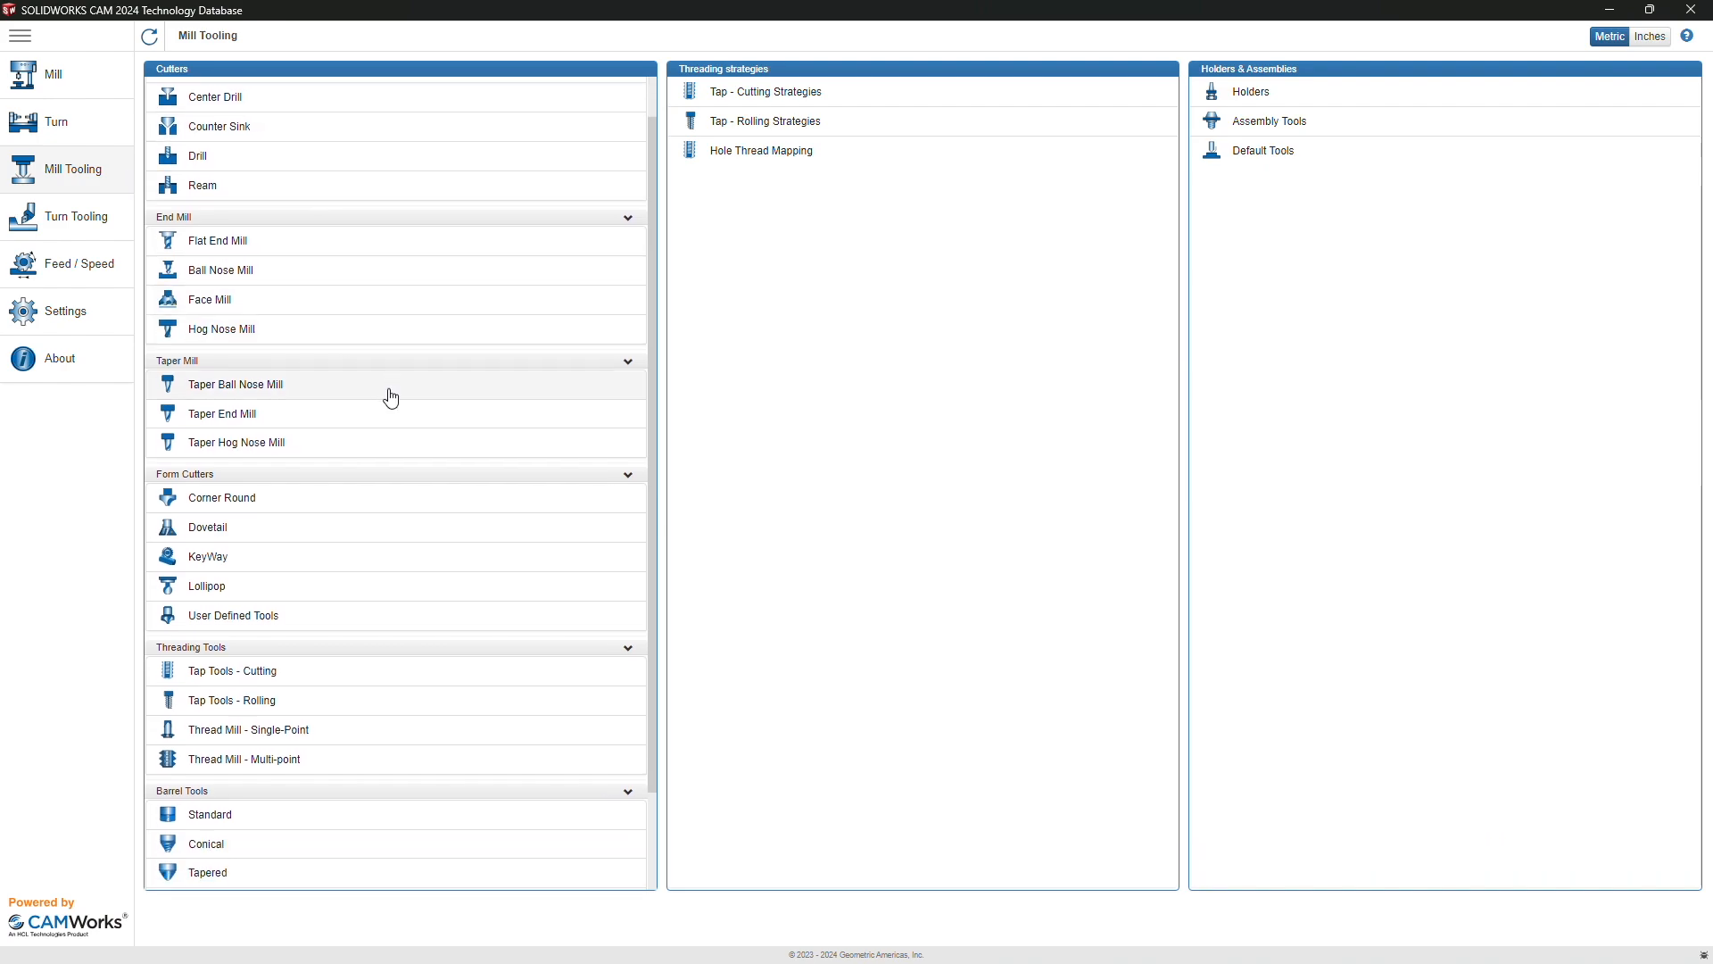
{"action": "scroll", "coordinate": [371, 459], "scroll_direction": "up", "scroll_amount": 1}
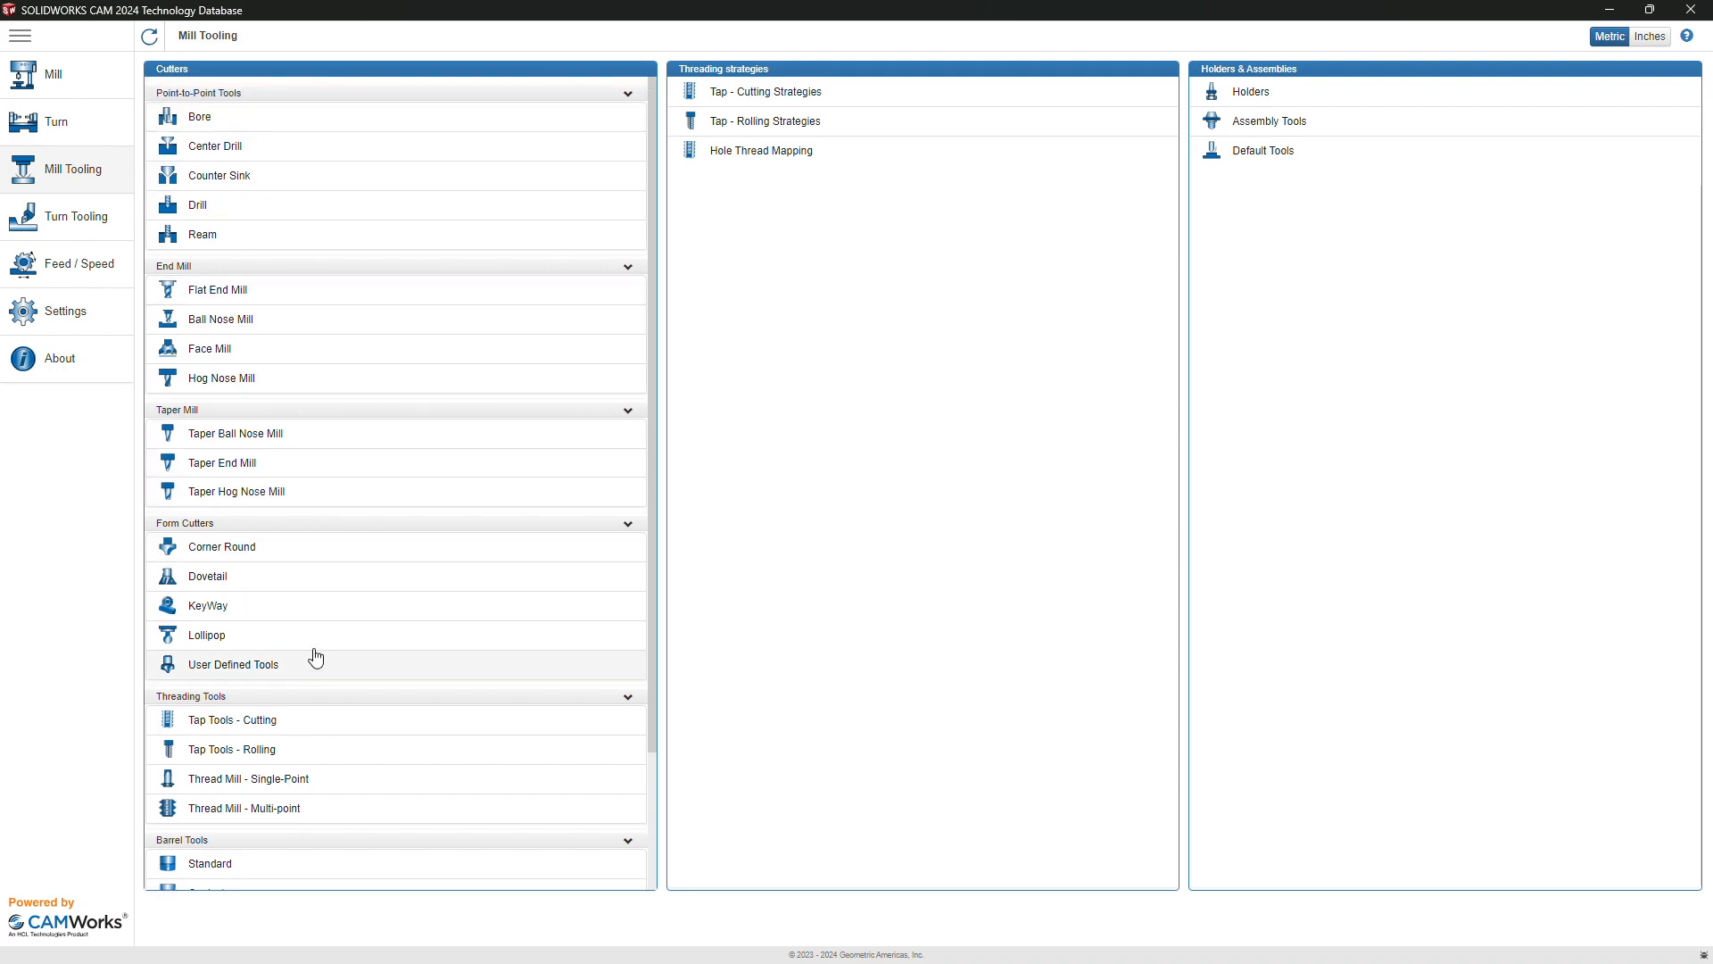
{"action": "left_click", "coordinate": [306, 471]}
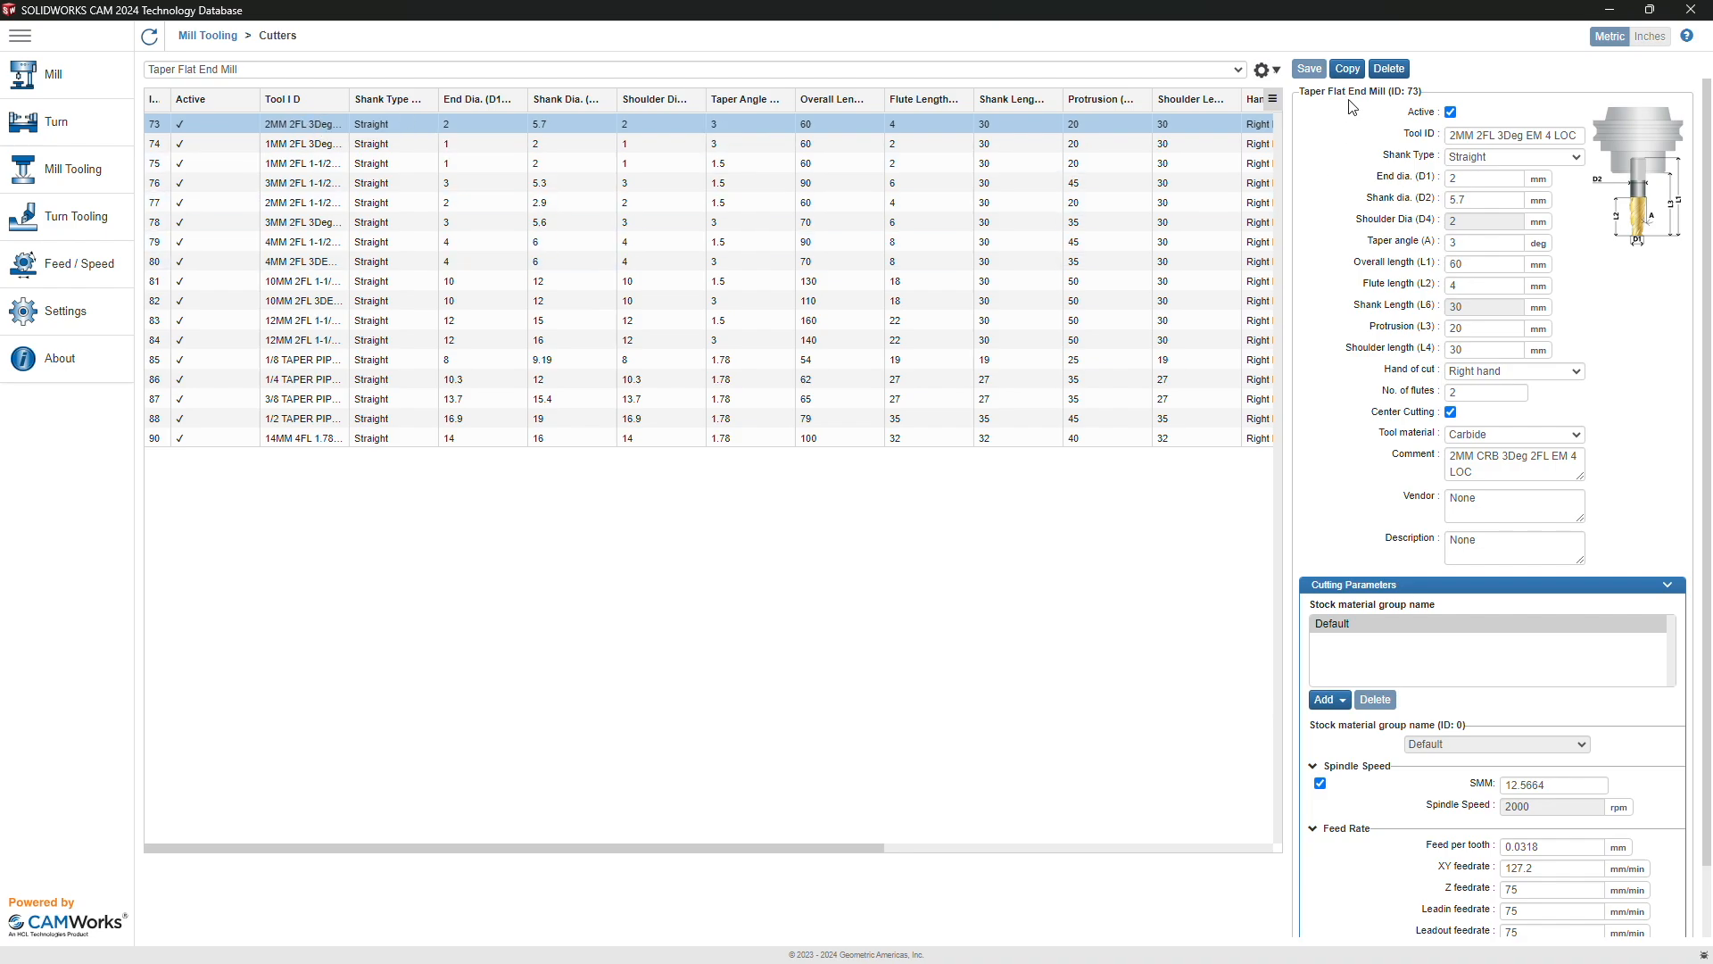
Step: Copy the first taper end mill as 'EX - 0.2mm Engraving Bit' with 0.2 mm tip and 3.175 mm shank
{"action": "left_click", "coordinate": [1349, 74]}
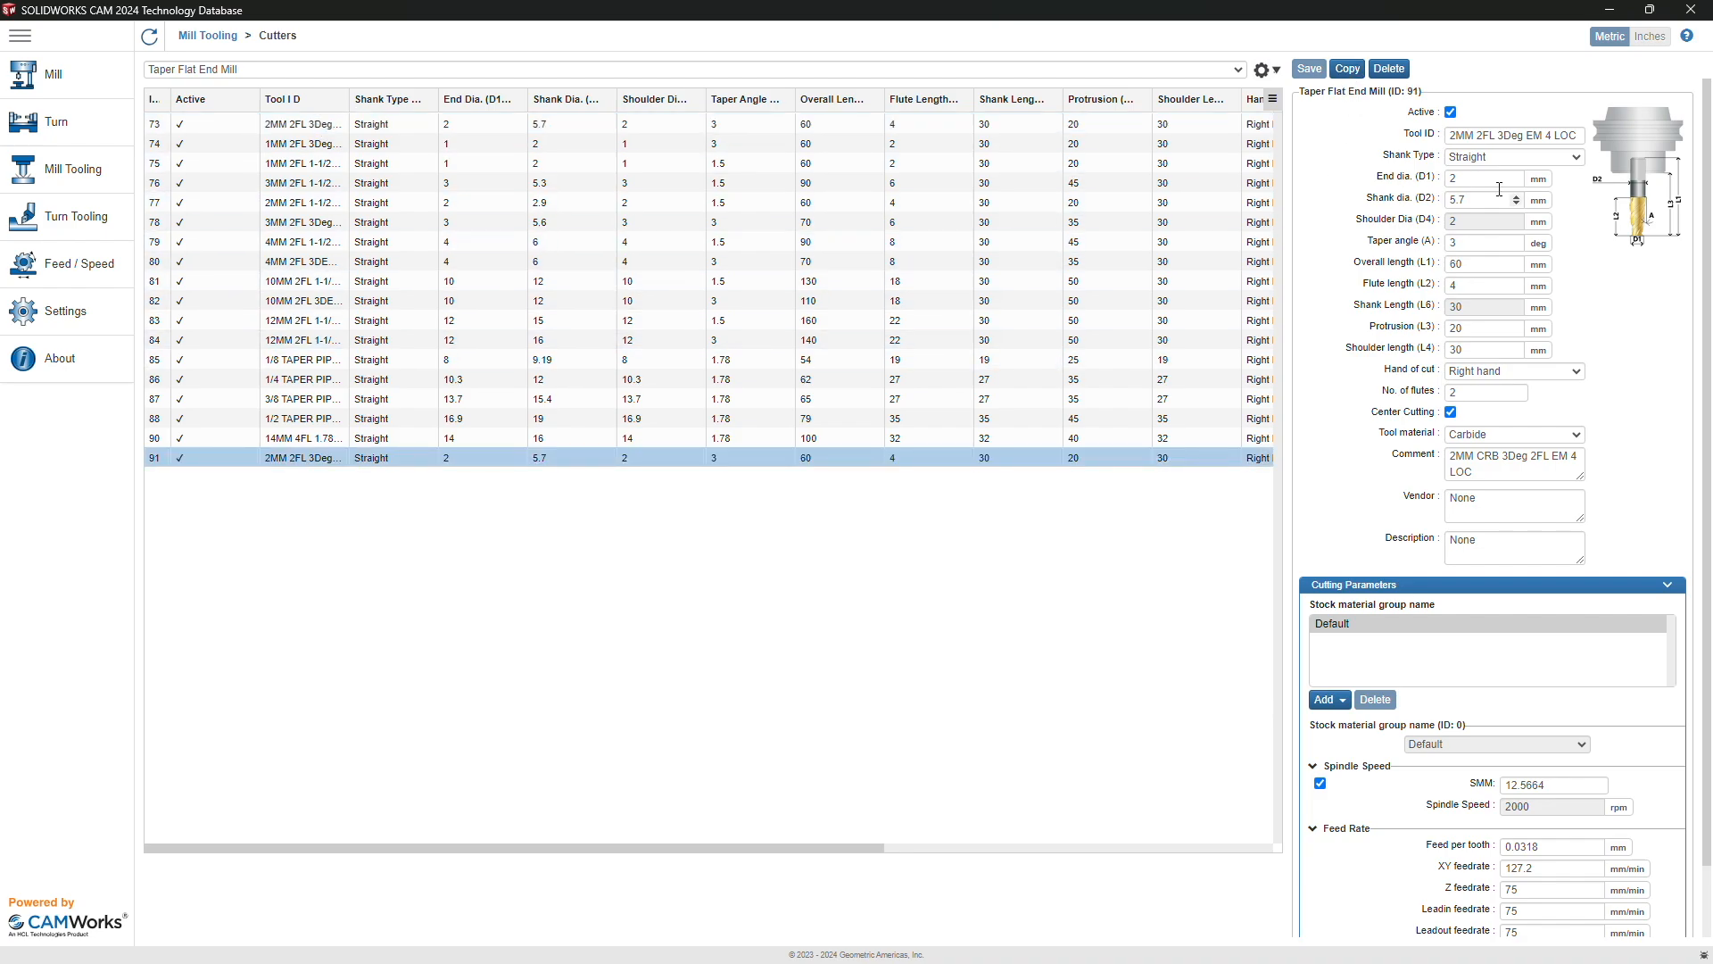
{"action": "triple_click", "coordinate": [1489, 133]}
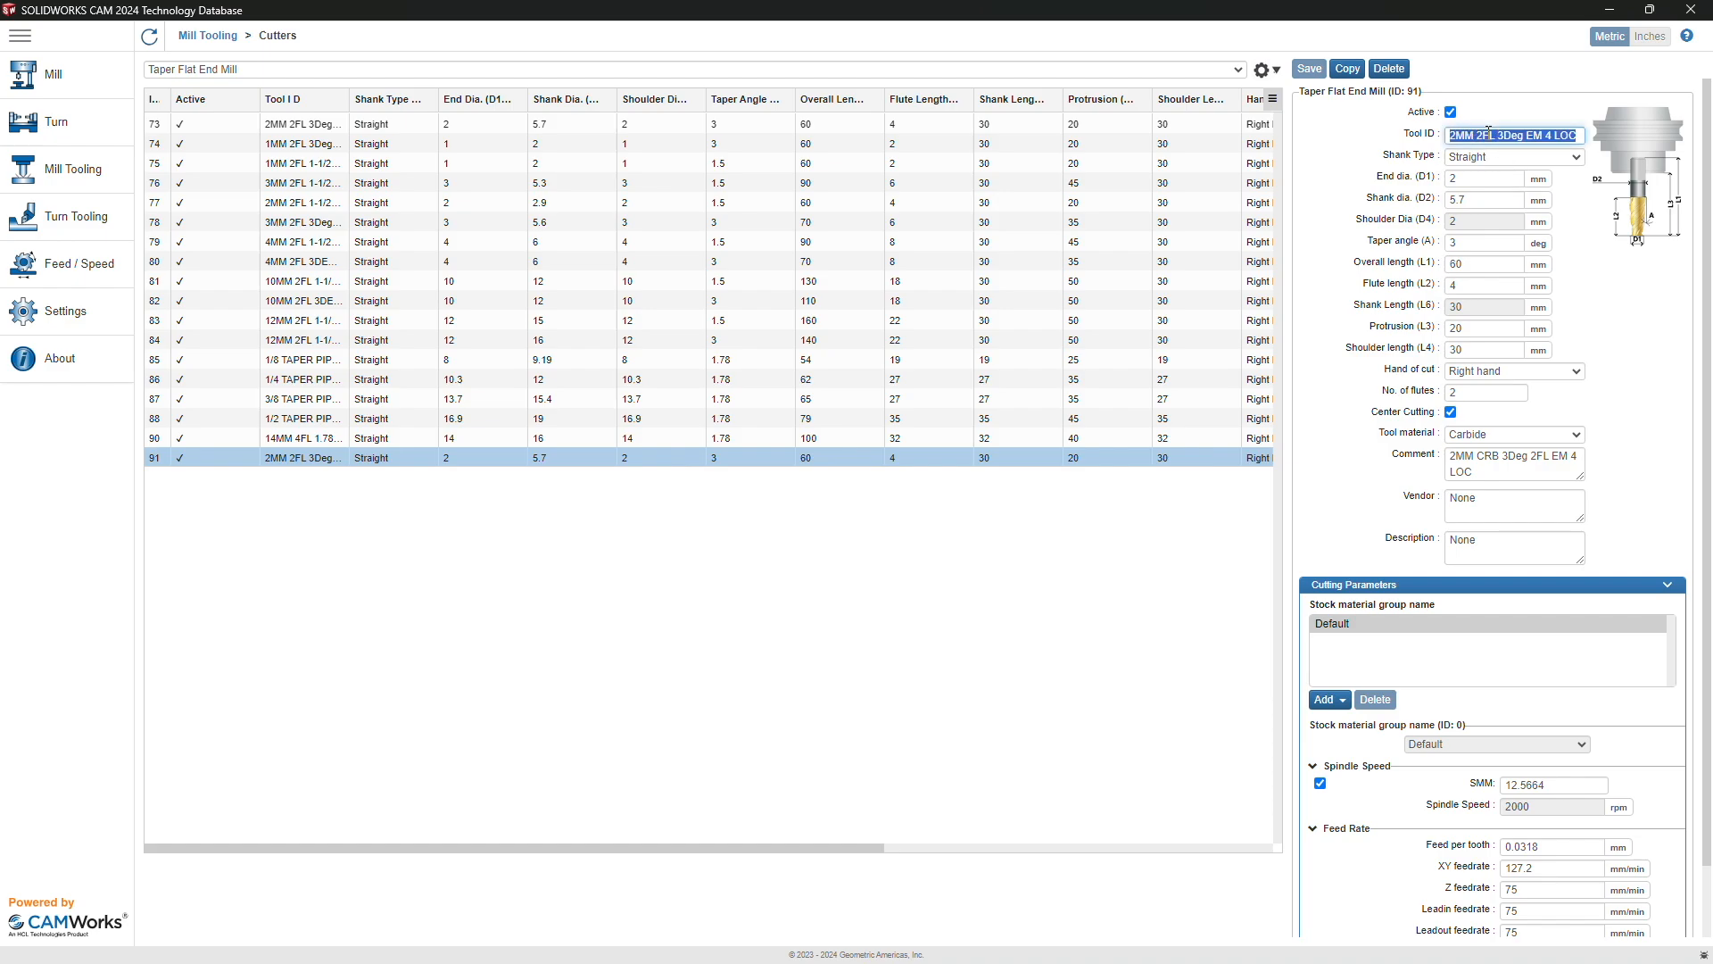
{"action": "type", "text": "EX"}
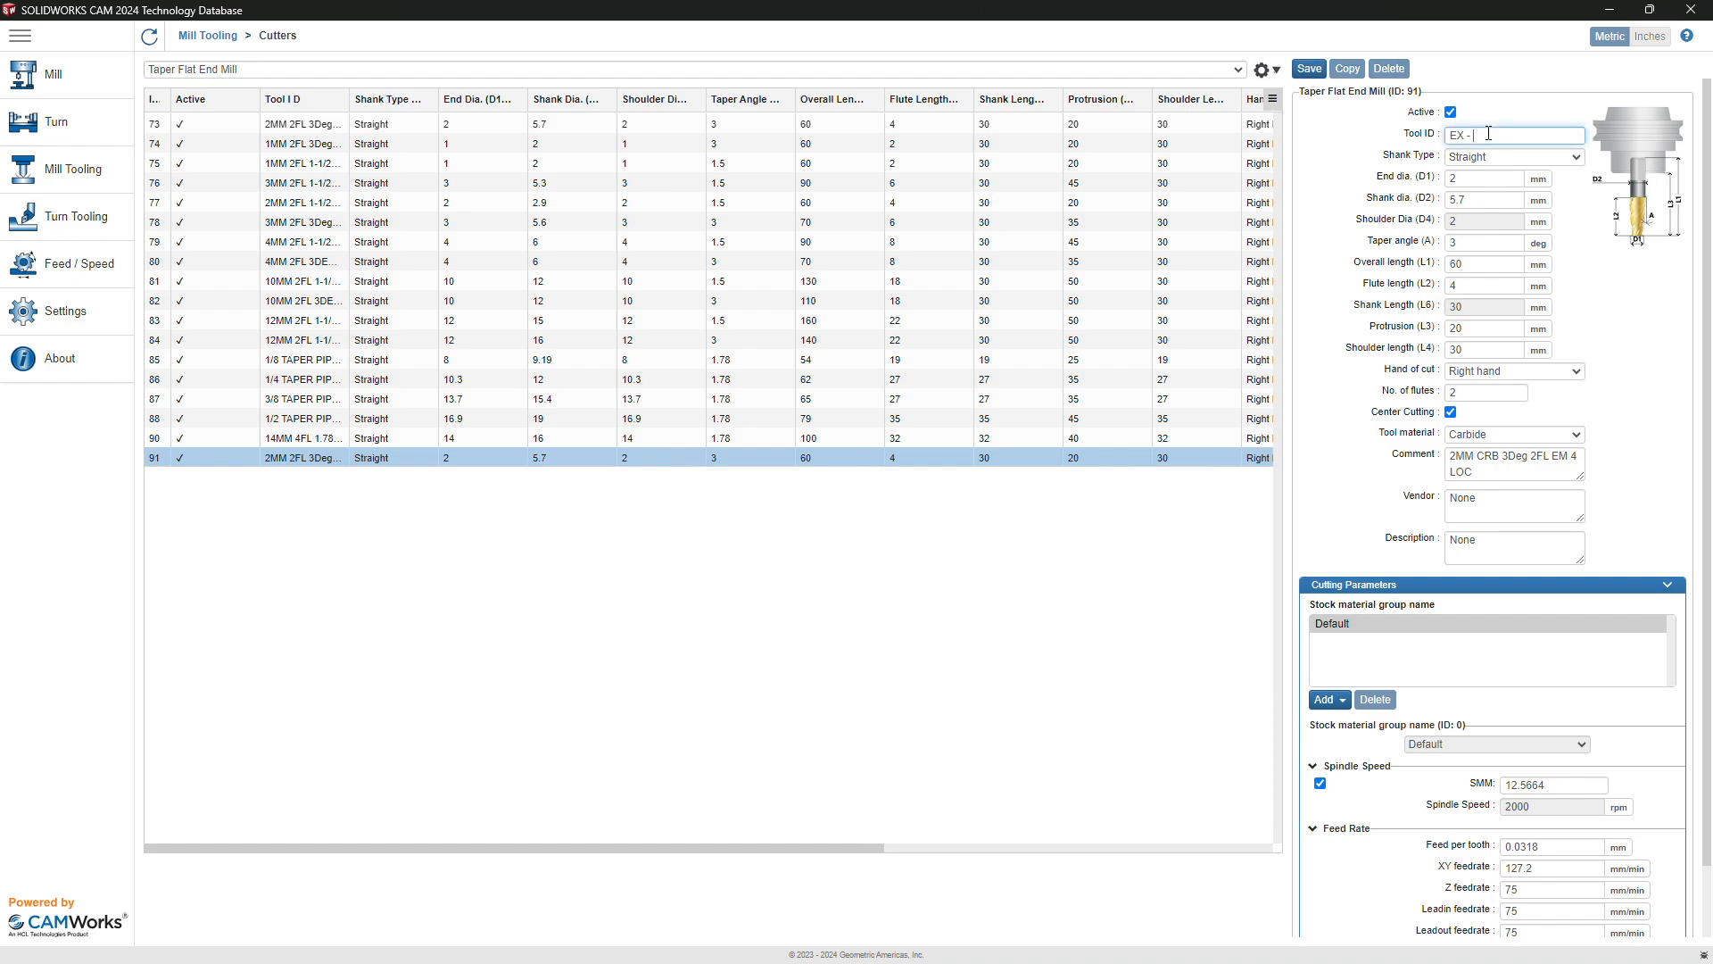
{"action": "type", "text": " - 0.2mm Engraving Bit"}
{"action": "left_click", "coordinate": [1481, 178]}
{"action": "key", "text": "BackSpace"}
{"action": "type", "text": "0"}
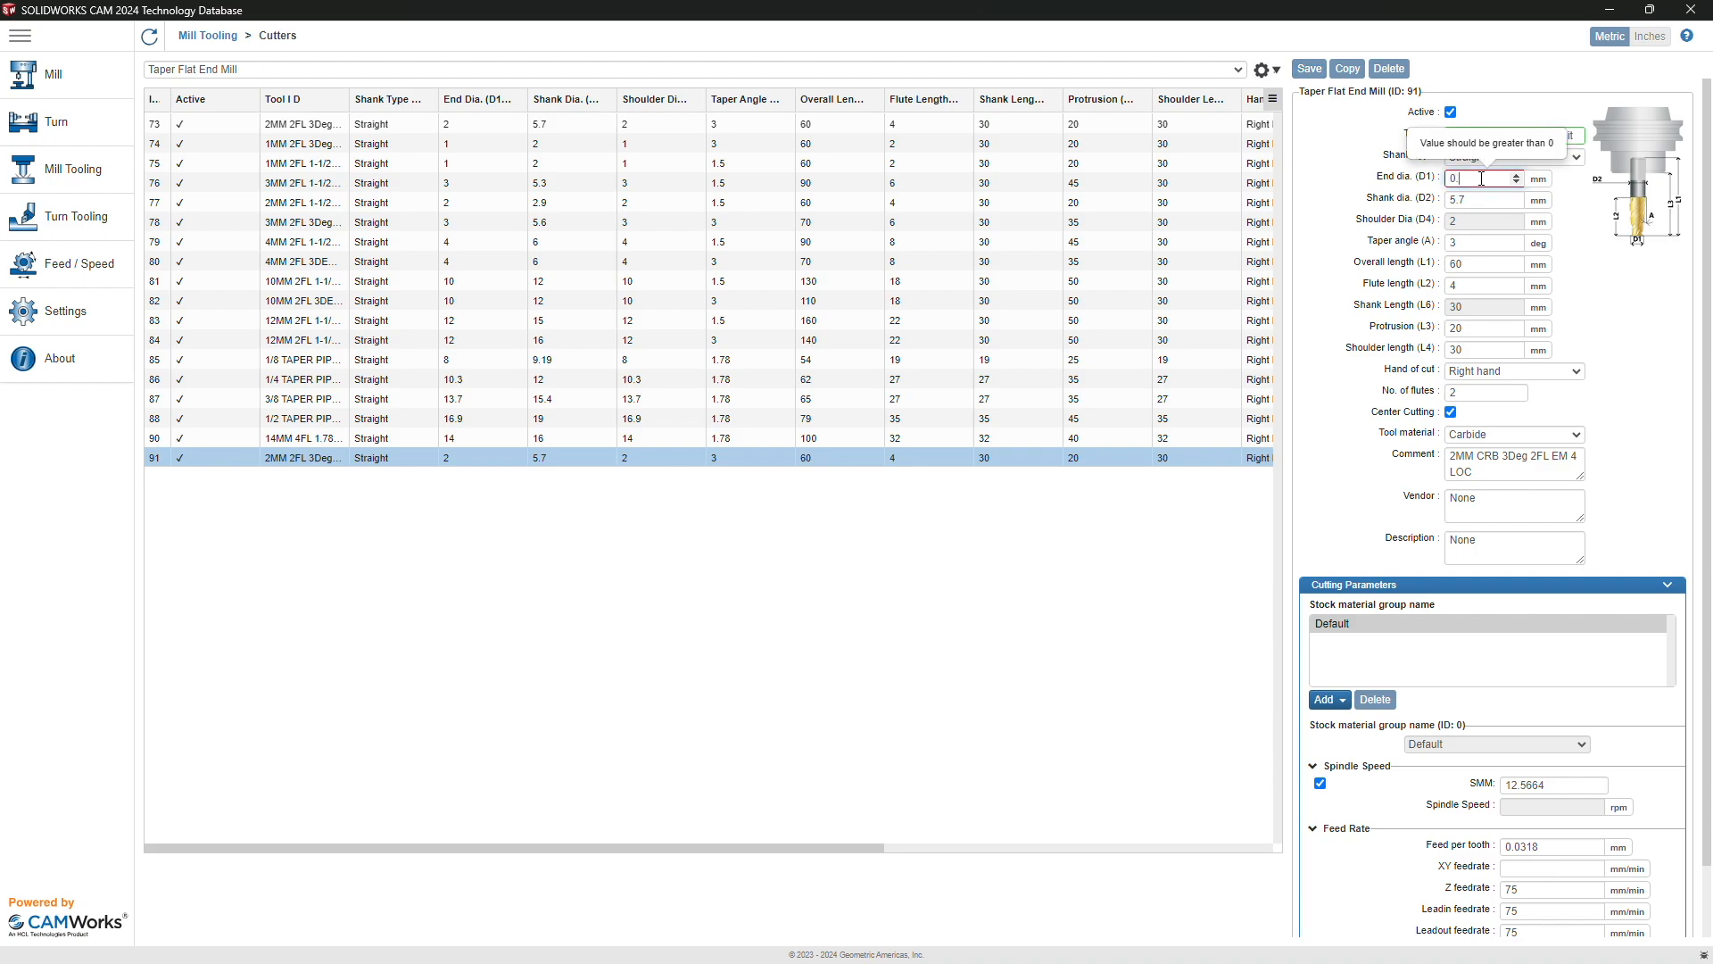
{"action": "type", "text": ".2"}
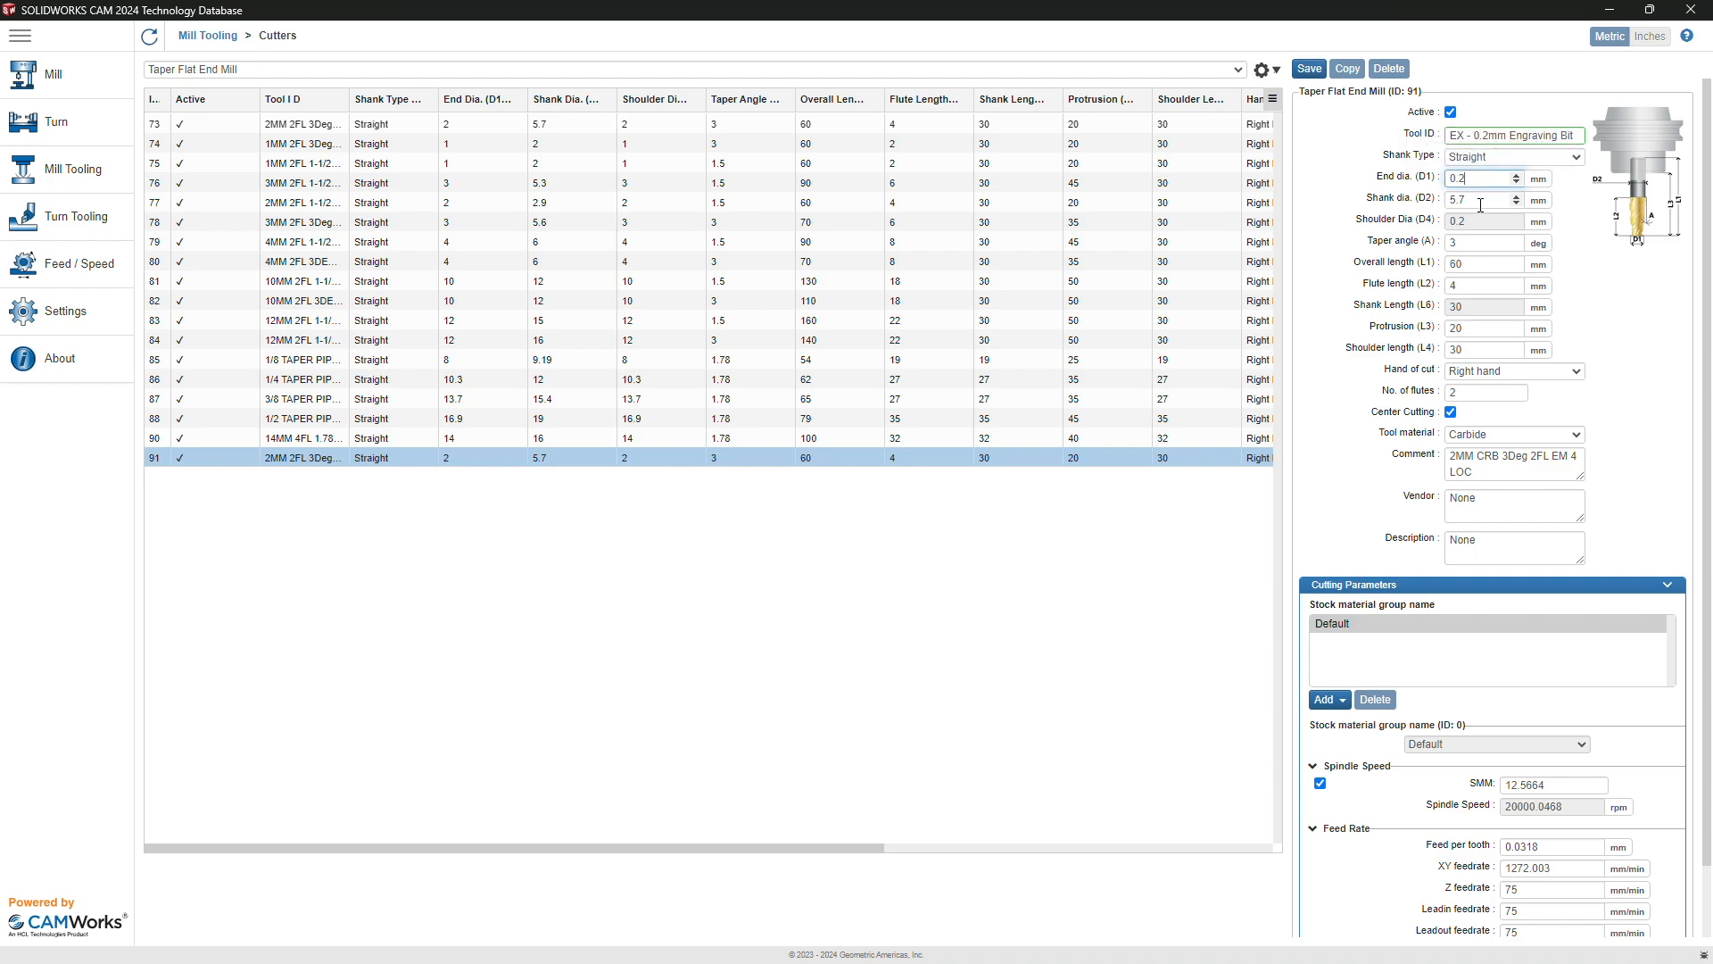
{"action": "double_click", "coordinate": [1481, 202]}
{"action": "type", "text": "3.175"}
Step: Set a 15° taper angle, 37 mm overall length, 25 mm protrusion/shoulder, and 10 mm flute length
{"action": "double_click", "coordinate": [1478, 244]}
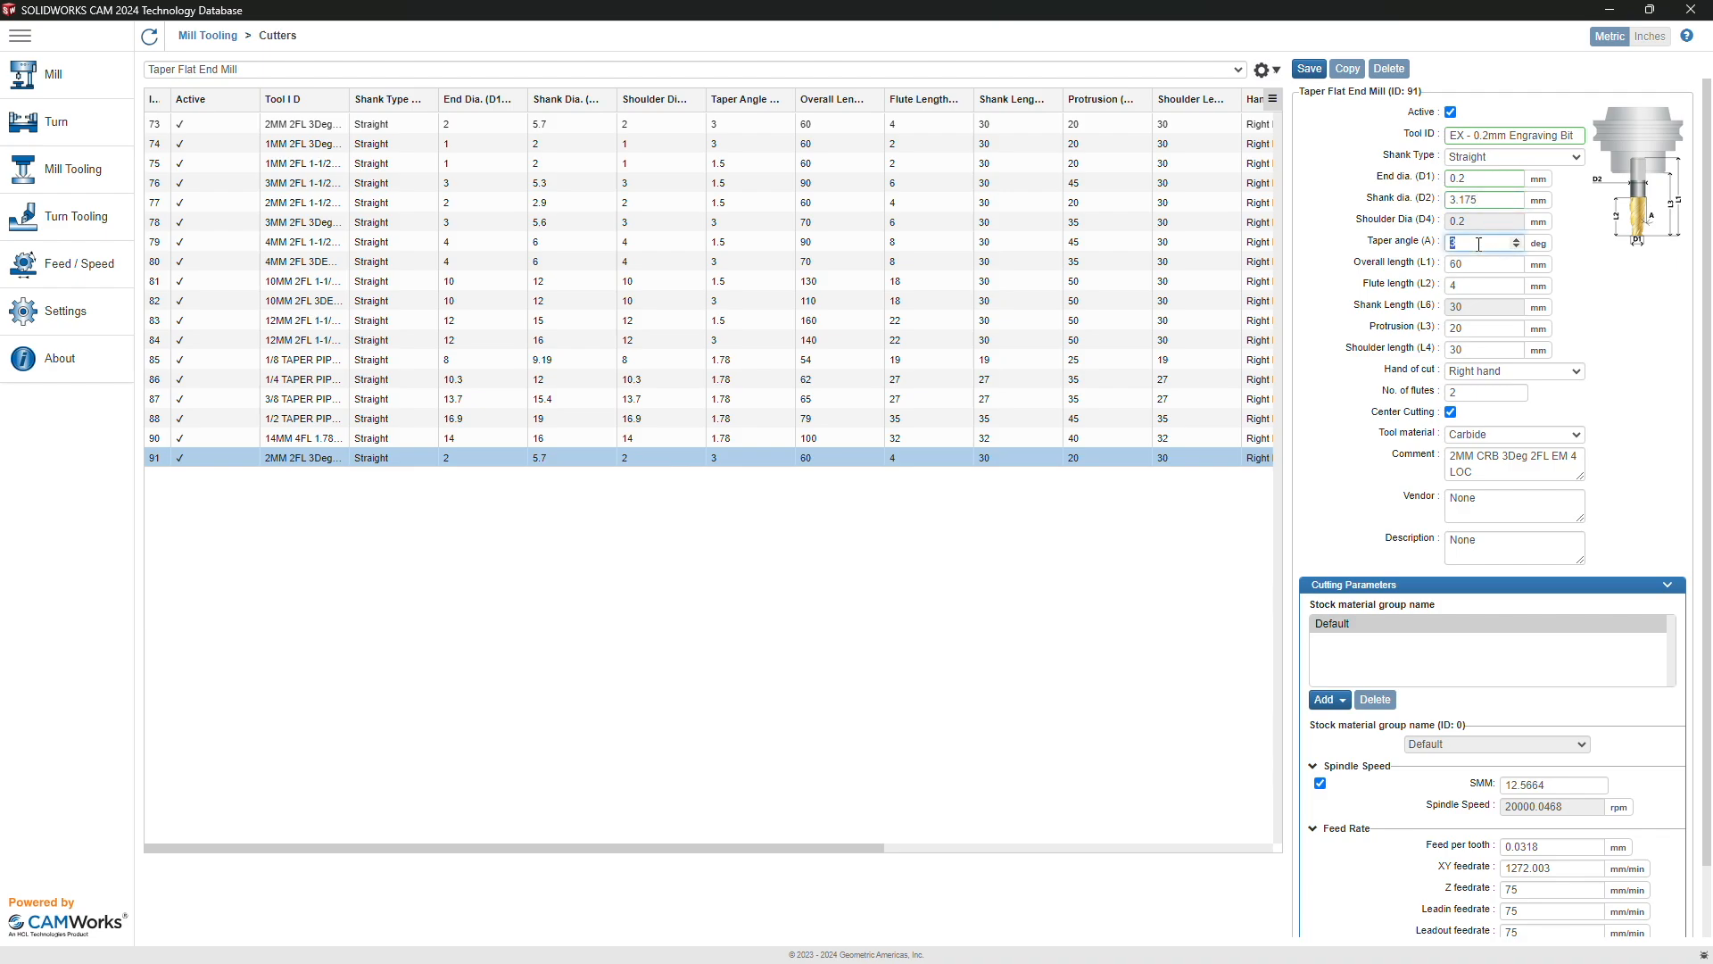
{"action": "type", "text": "15"}
{"action": "left_click", "coordinate": [1474, 265]}
{"action": "double_click", "coordinate": [1474, 265]}
{"action": "type", "text": "37"}
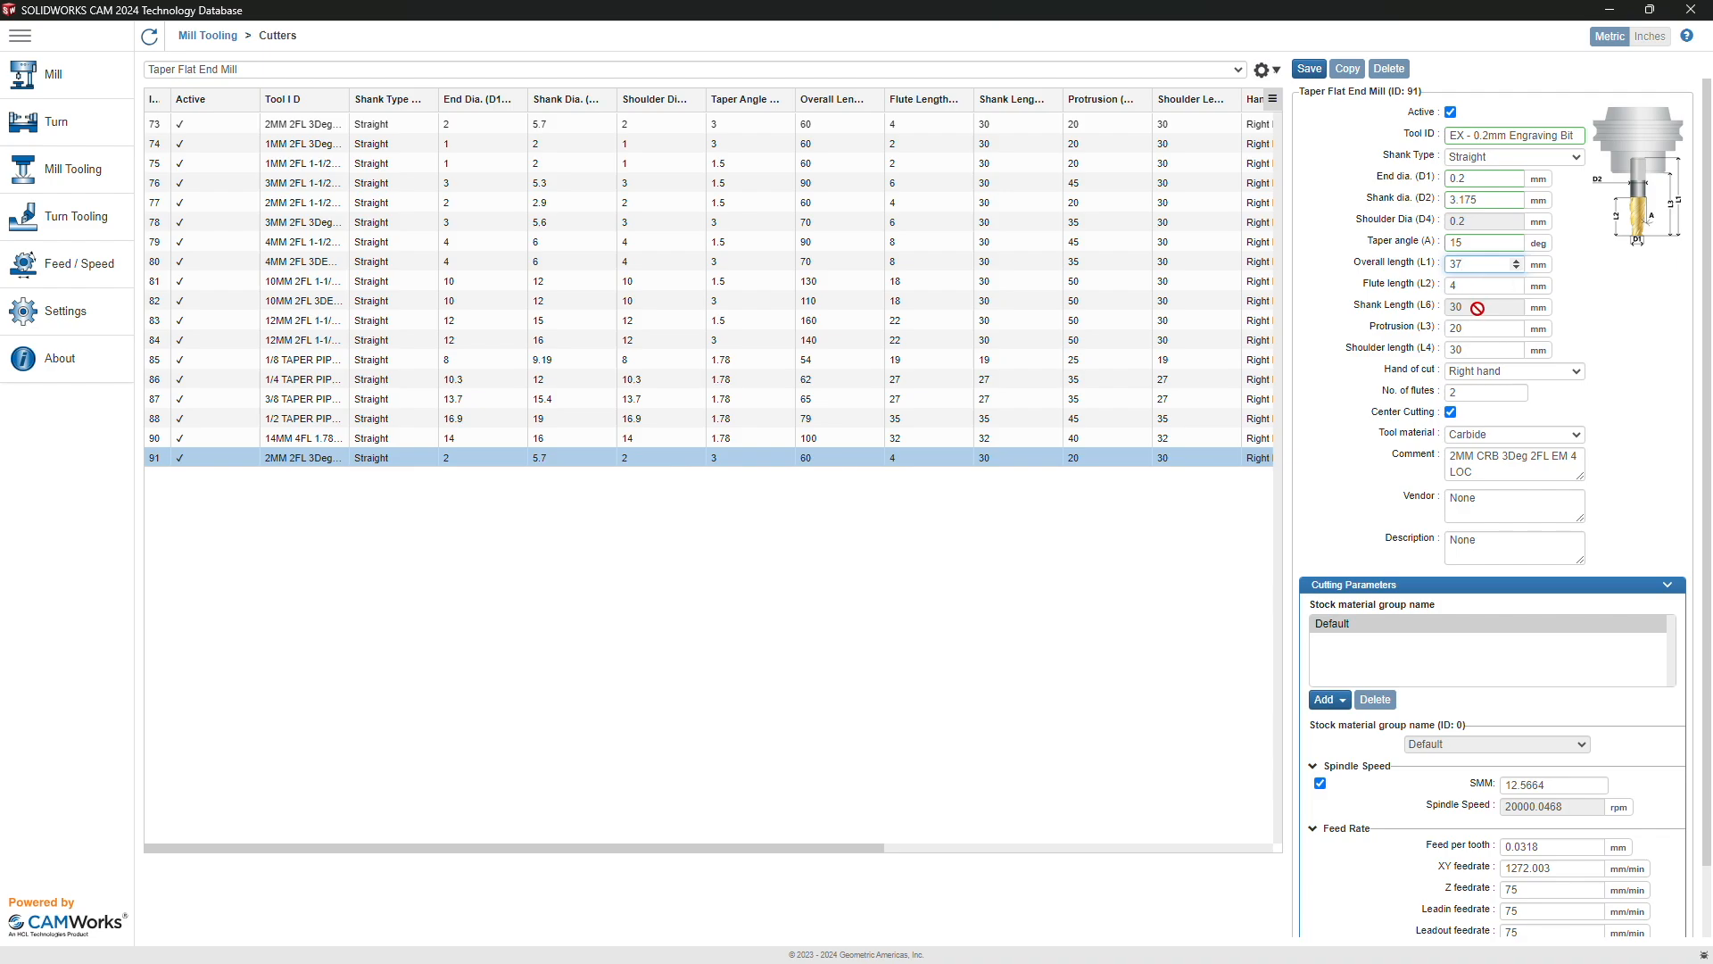
{"action": "double_click", "coordinate": [1477, 327]}
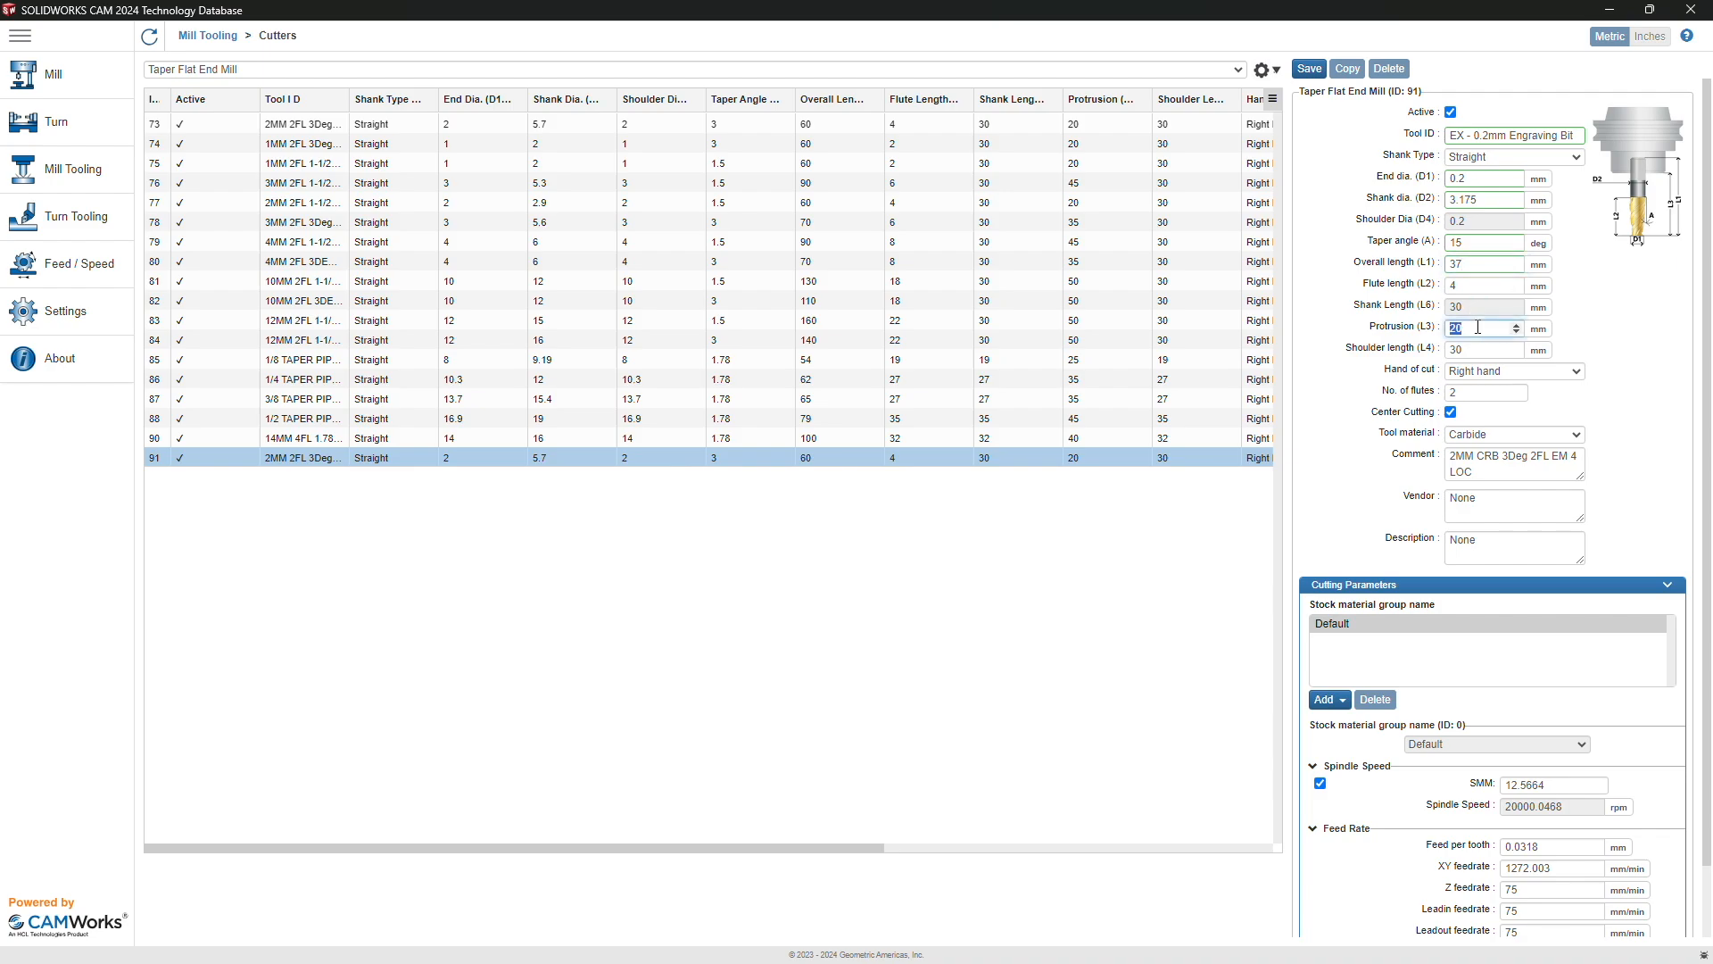
{"action": "type", "text": "25"}
{"action": "double_click", "coordinate": [1473, 349]}
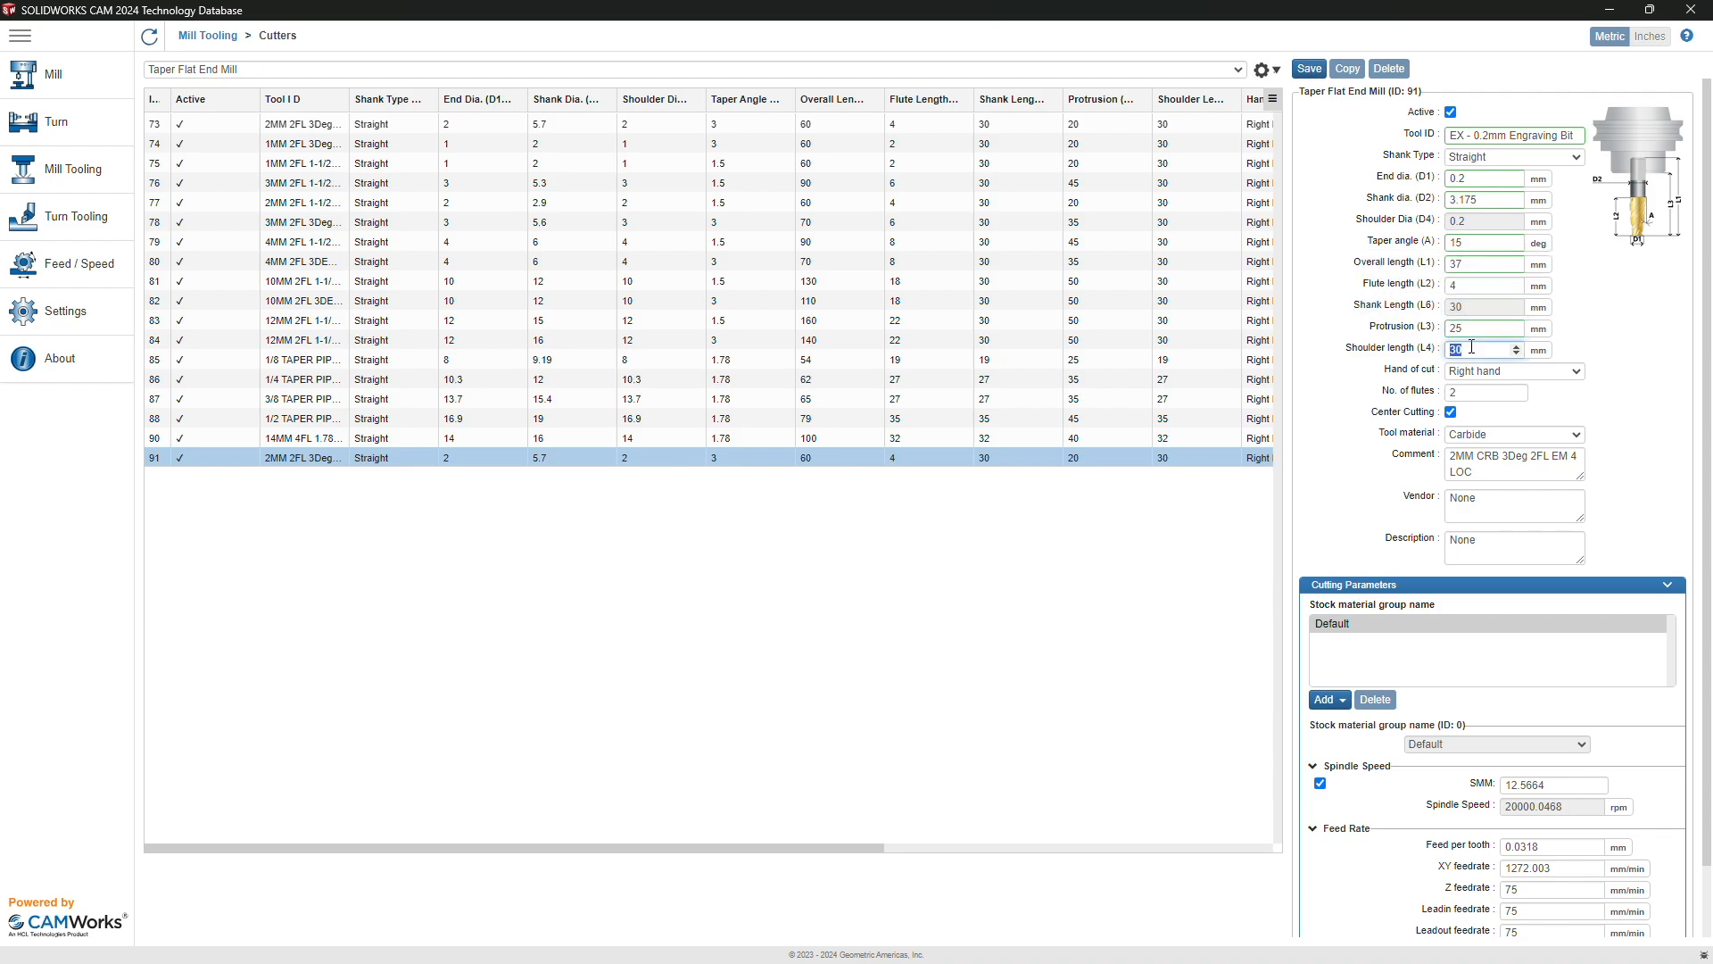
{"action": "double_click", "coordinate": [1465, 288]}
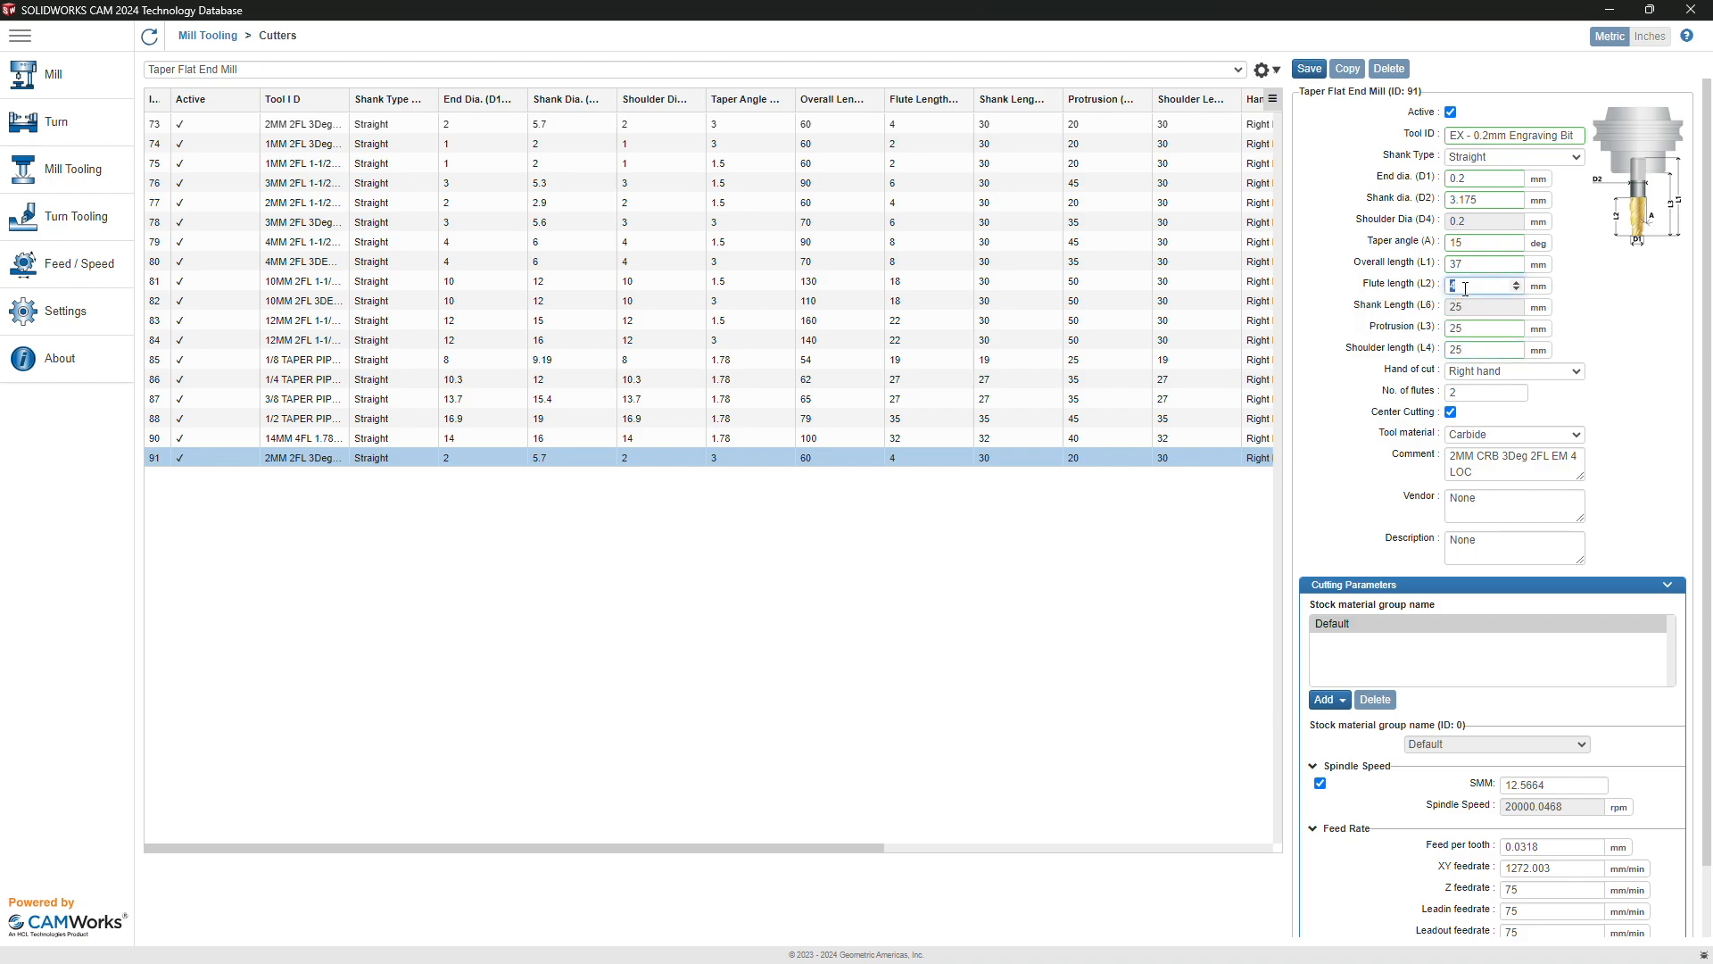
{"action": "type", "text": "10"}
Step: Set the engraving bit to one flute and replace the comment with 'carvera example too'
{"action": "left_click", "coordinate": [1485, 387]}
{"action": "key", "text": "BackSpace"}
{"action": "type", "text": "1"}
{"action": "triple_click", "coordinate": [1486, 470]}
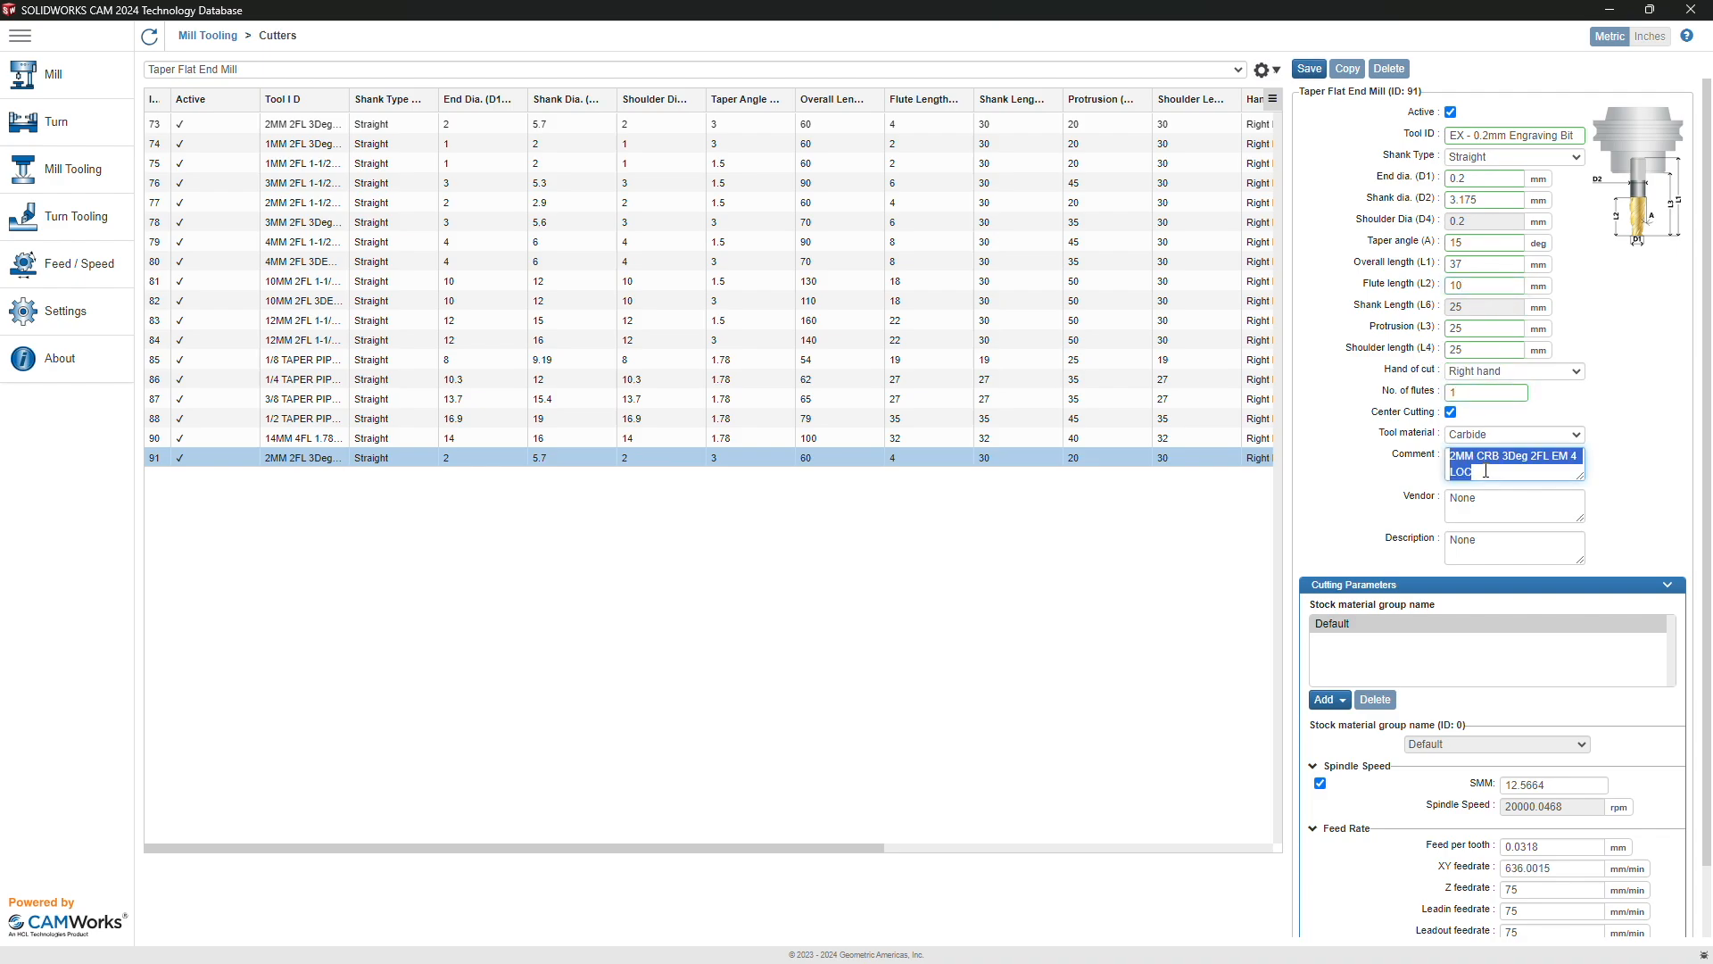
{"action": "type", "text": "carvera ex"}
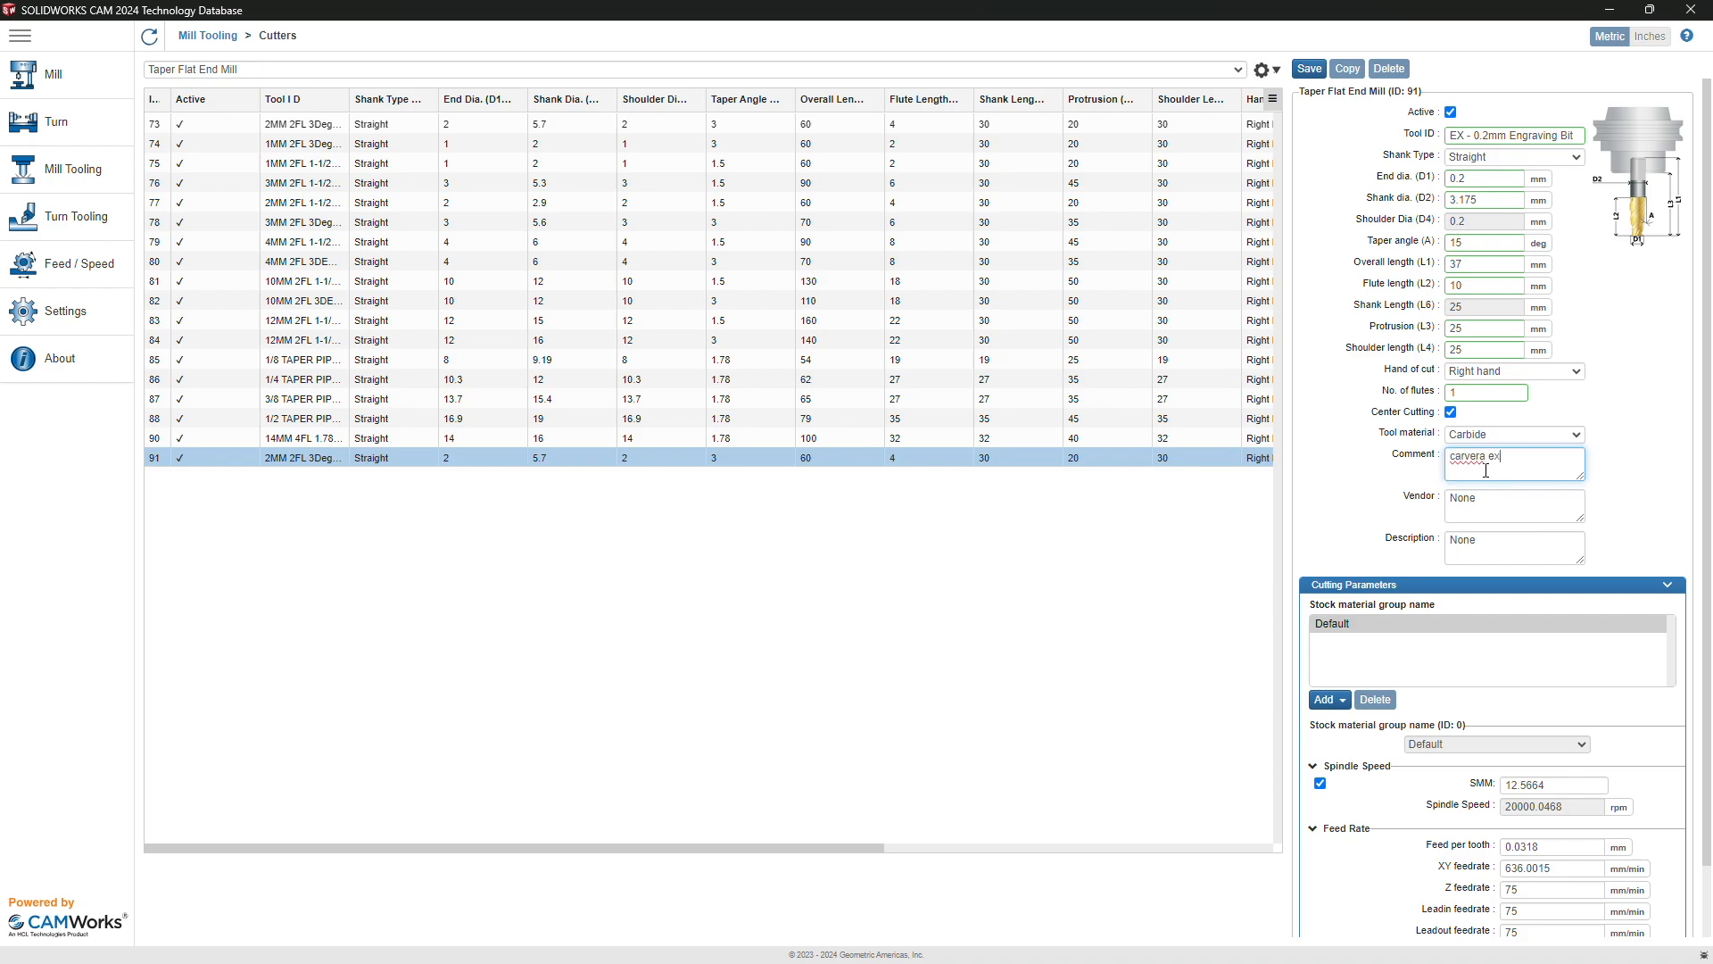
{"action": "type", "text": "ample tool"}
Step: Fix spindle speed at 12000 rpm with feedrates XY 300, Z 200, lead-in and lead-out 100 mm/min
{"action": "scroll", "coordinate": [1485, 470], "scroll_direction": "down", "scroll_amount": 2}
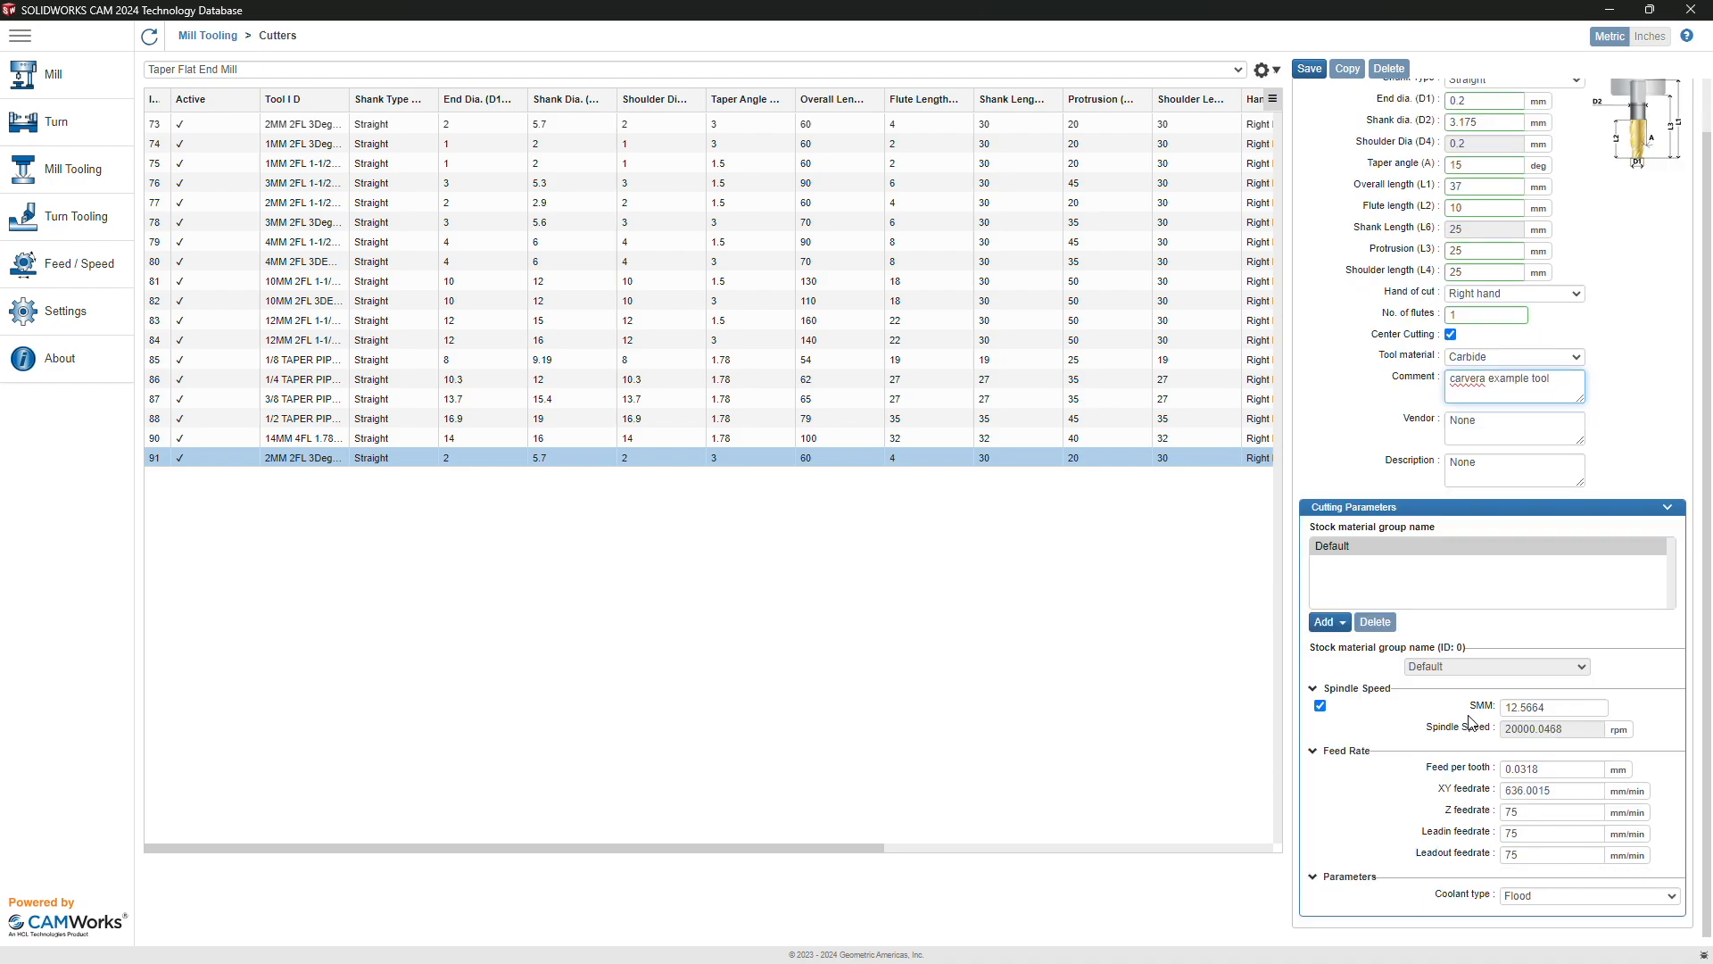
{"action": "left_click", "coordinate": [1320, 706]}
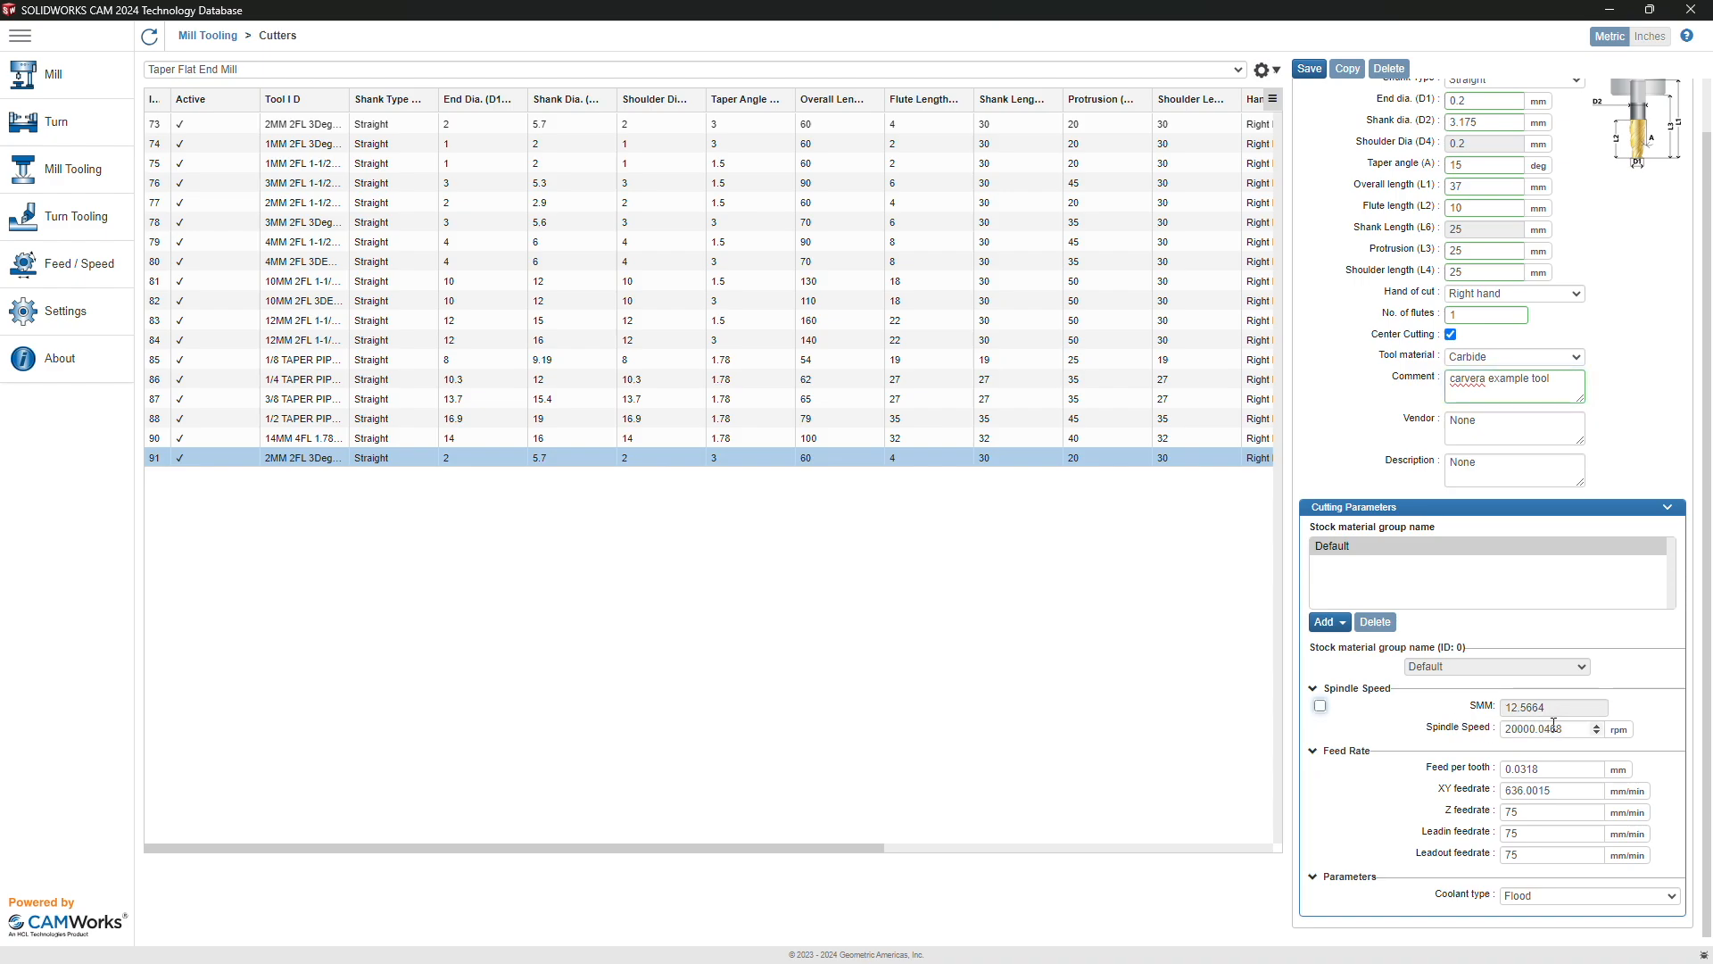
{"action": "double_click", "coordinate": [1558, 728]}
{"action": "type", "text": "12000"}
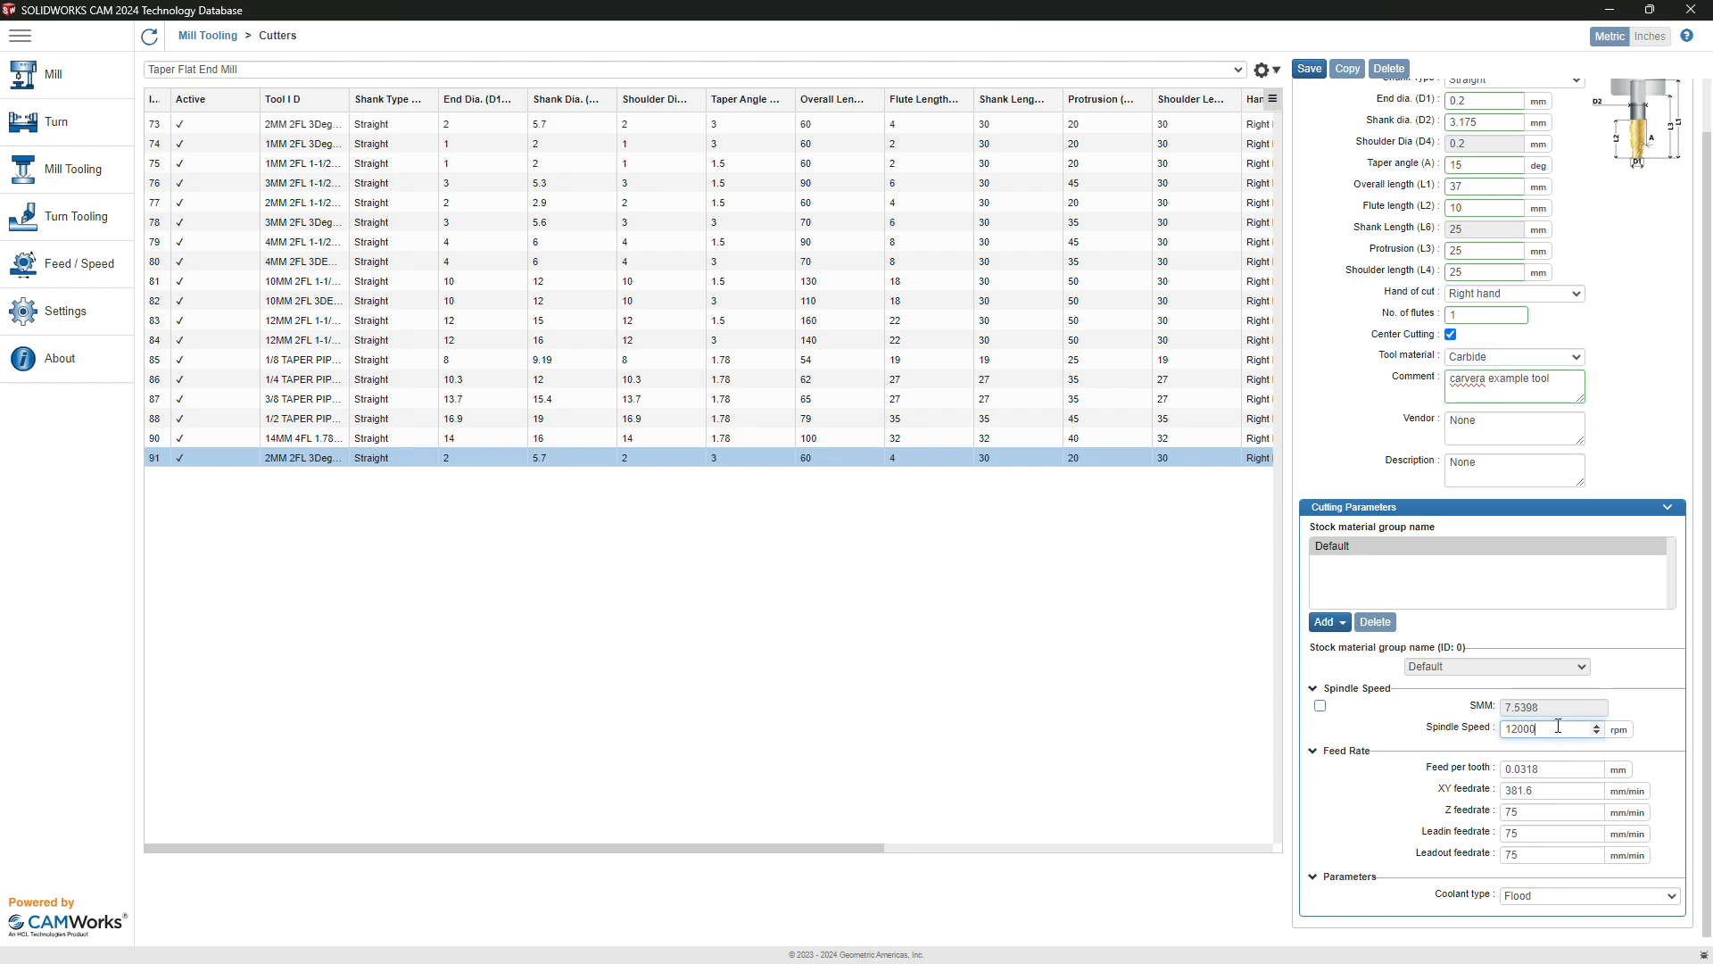
{"action": "double_click", "coordinate": [1538, 791]}
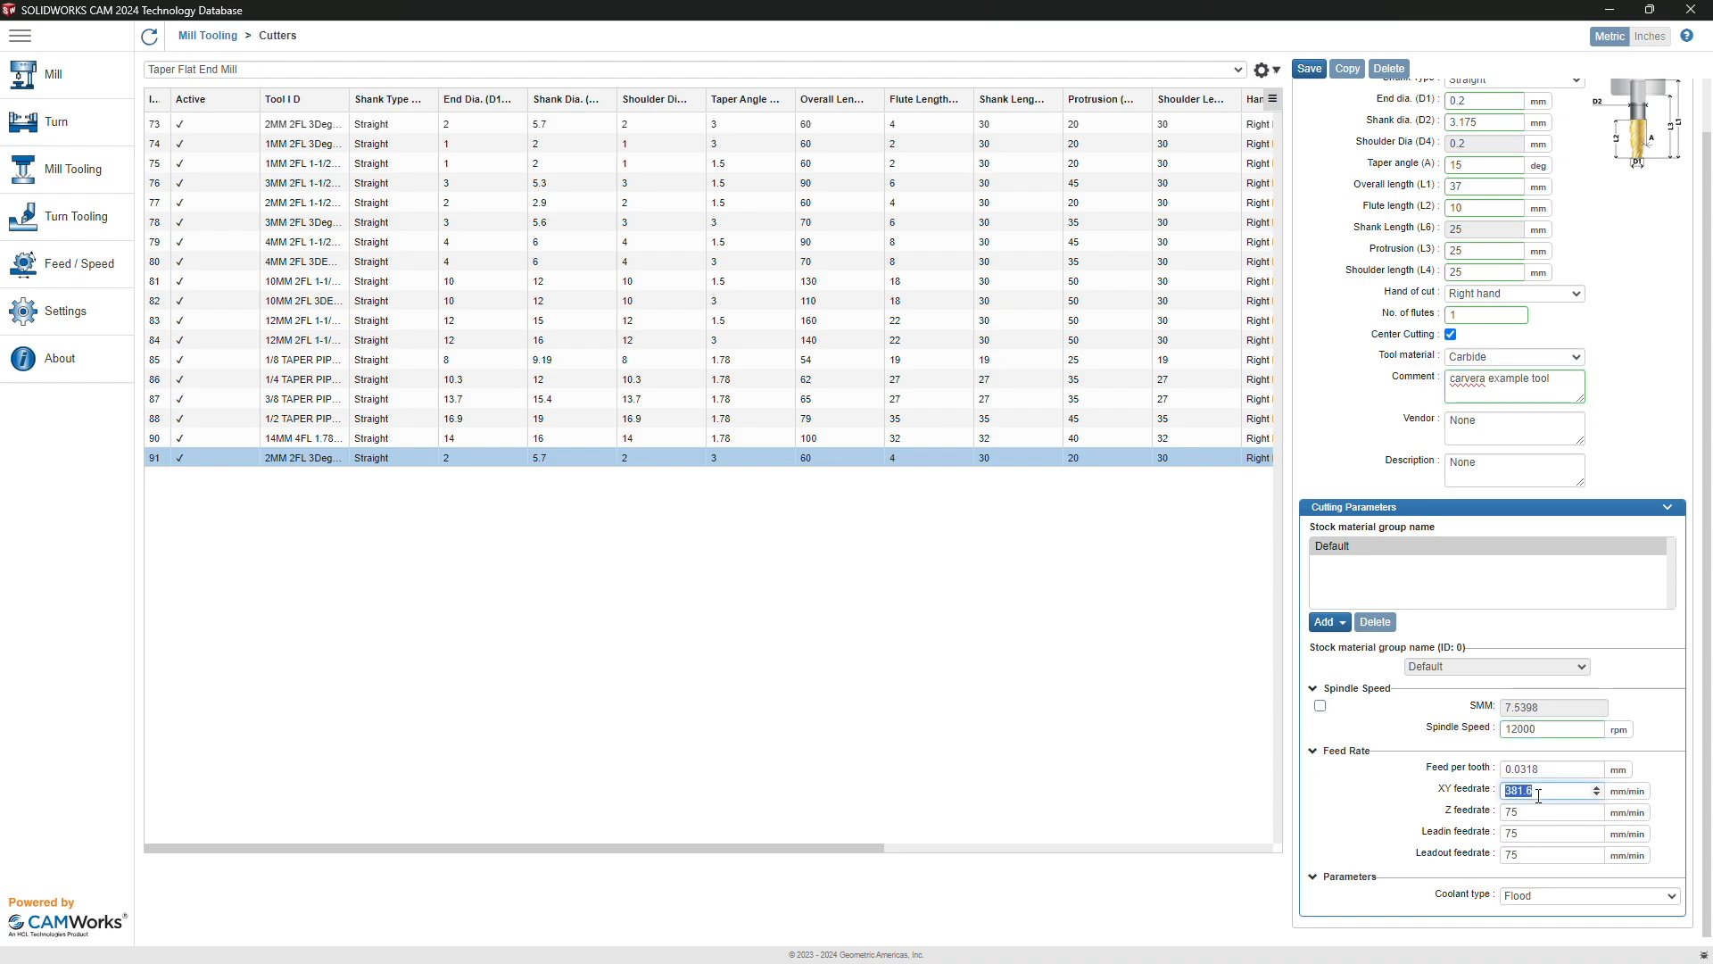
{"action": "type", "text": "300"}
{"action": "double_click", "coordinate": [1519, 812]}
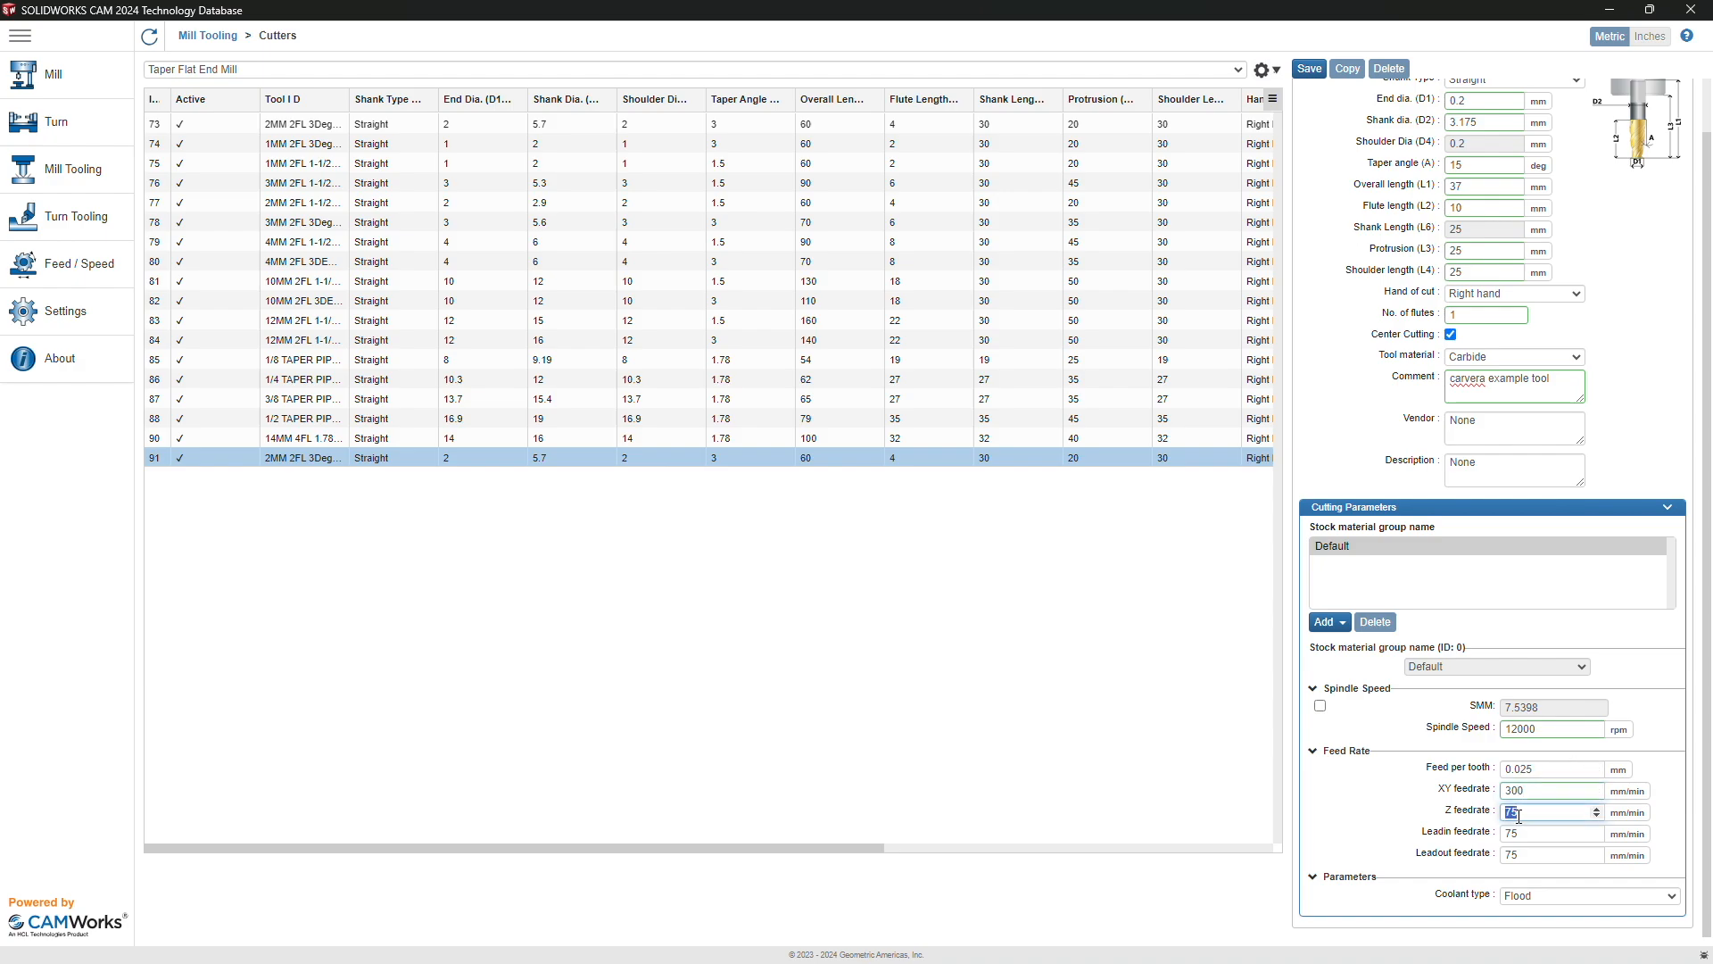
{"action": "type", "text": "200"}
{"action": "left_click", "coordinate": [1522, 831]}
{"action": "double_click", "coordinate": [1523, 831]}
{"action": "type", "text": "100"}
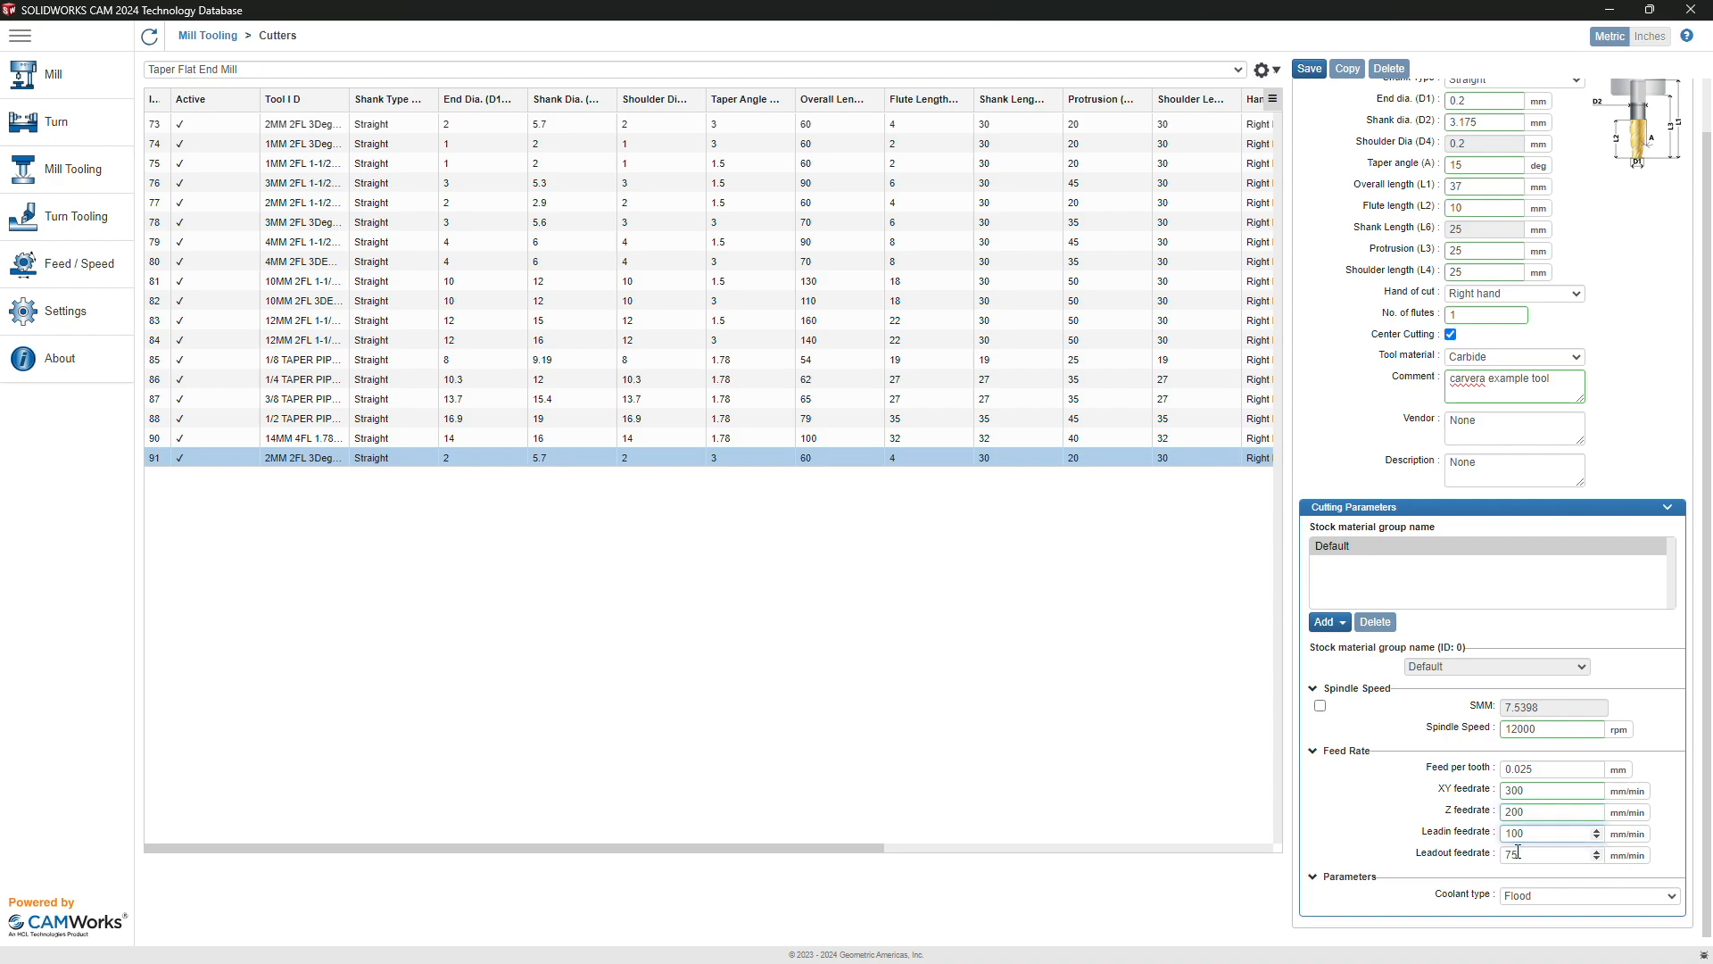
{"action": "double_click", "coordinate": [1519, 852]}
{"action": "type", "text": "100"}
Step: Set coolant to Off, save the engraving bit, and return to the Mill Tooling overview
{"action": "left_click", "coordinate": [1527, 894]}
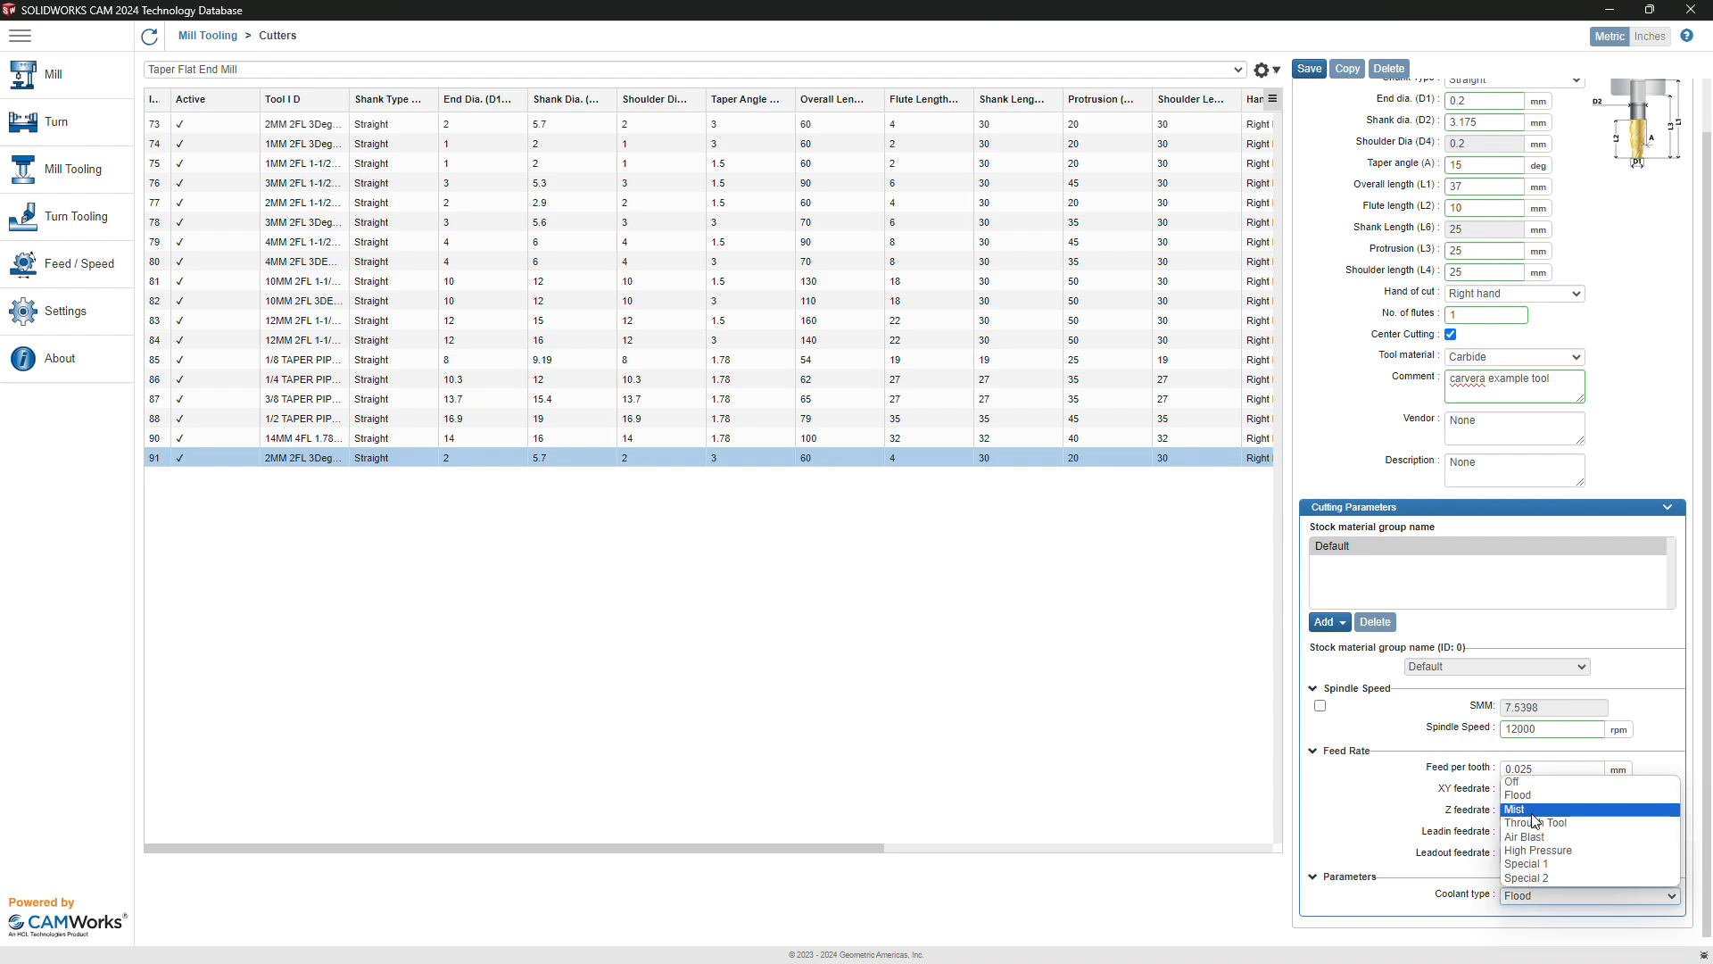
{"action": "left_click", "coordinate": [1526, 782]}
{"action": "left_click", "coordinate": [1309, 68]}
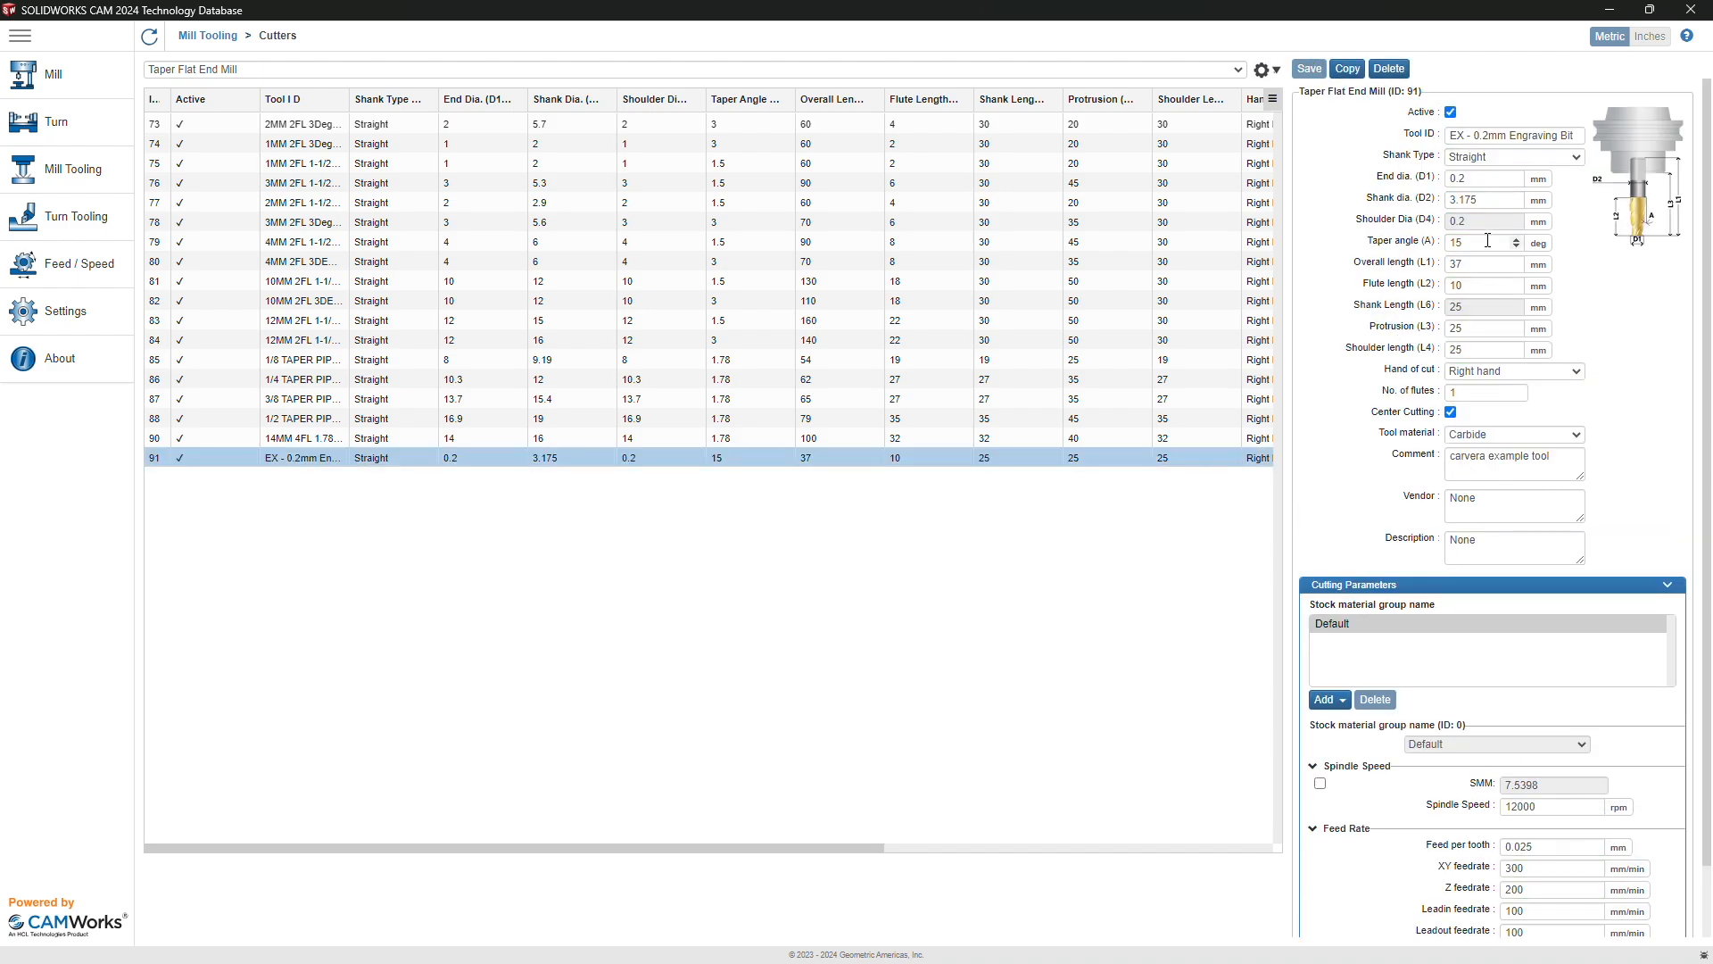
{"action": "scroll", "coordinate": [1512, 243], "scroll_direction": "down", "scroll_amount": 1}
{"action": "scroll", "coordinate": [1490, 247], "scroll_direction": "up", "scroll_amount": 1}
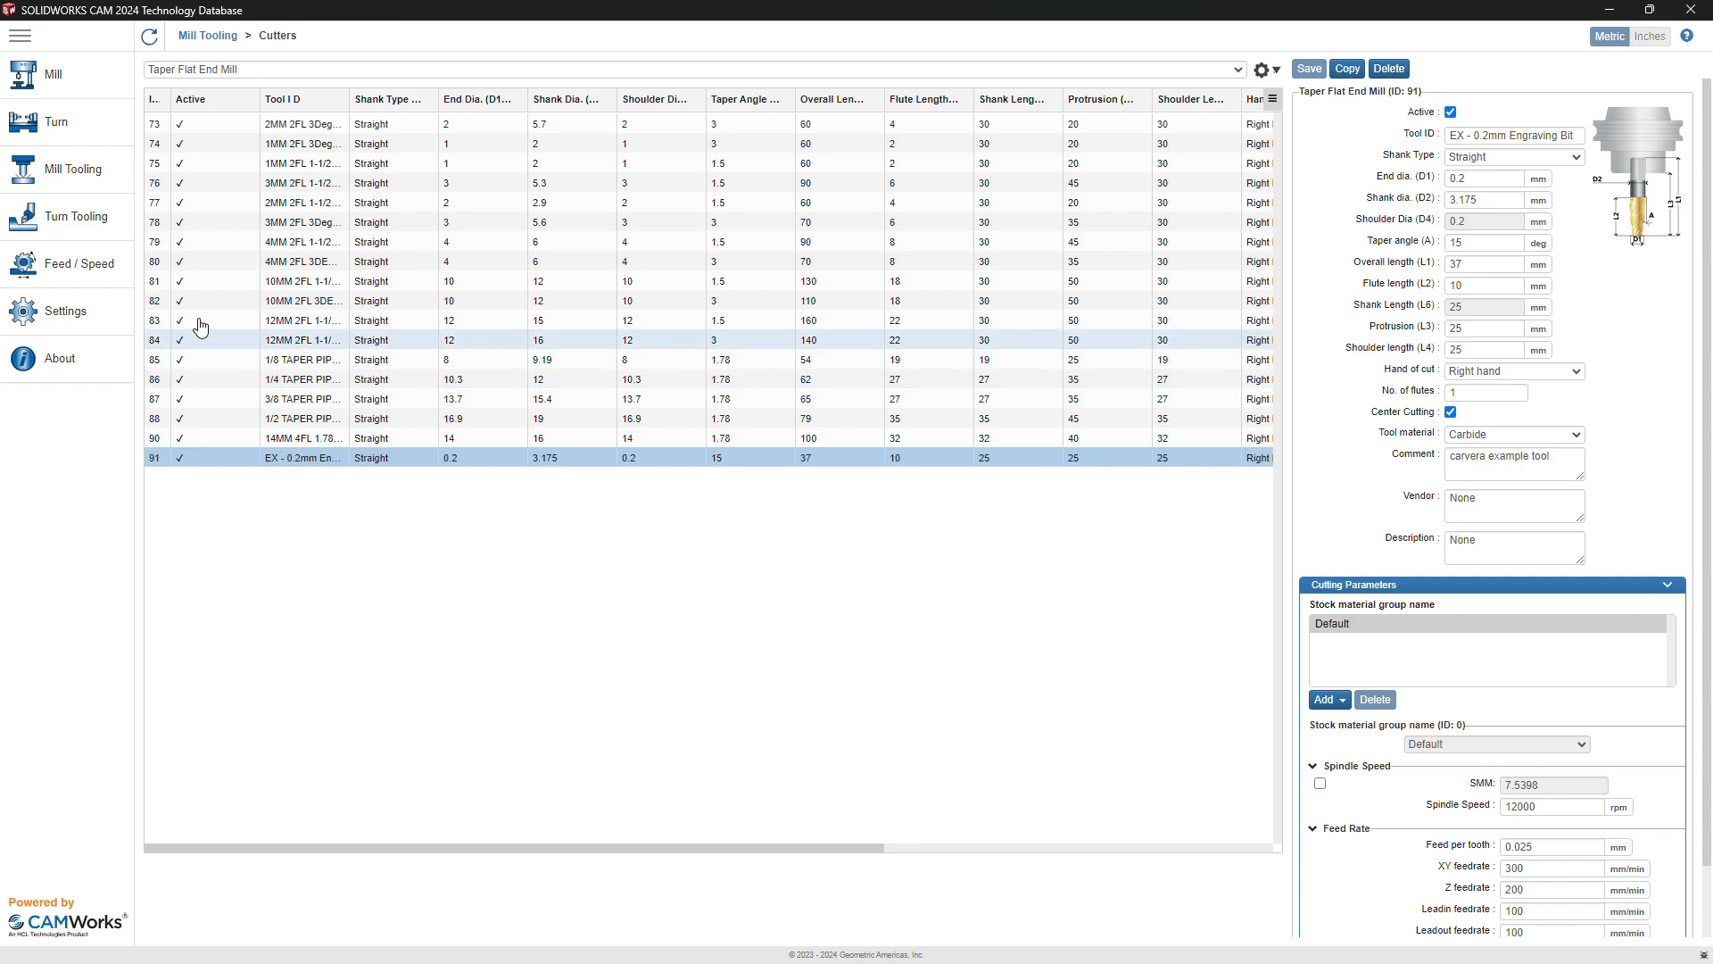
{"action": "left_click", "coordinate": [69, 173]}
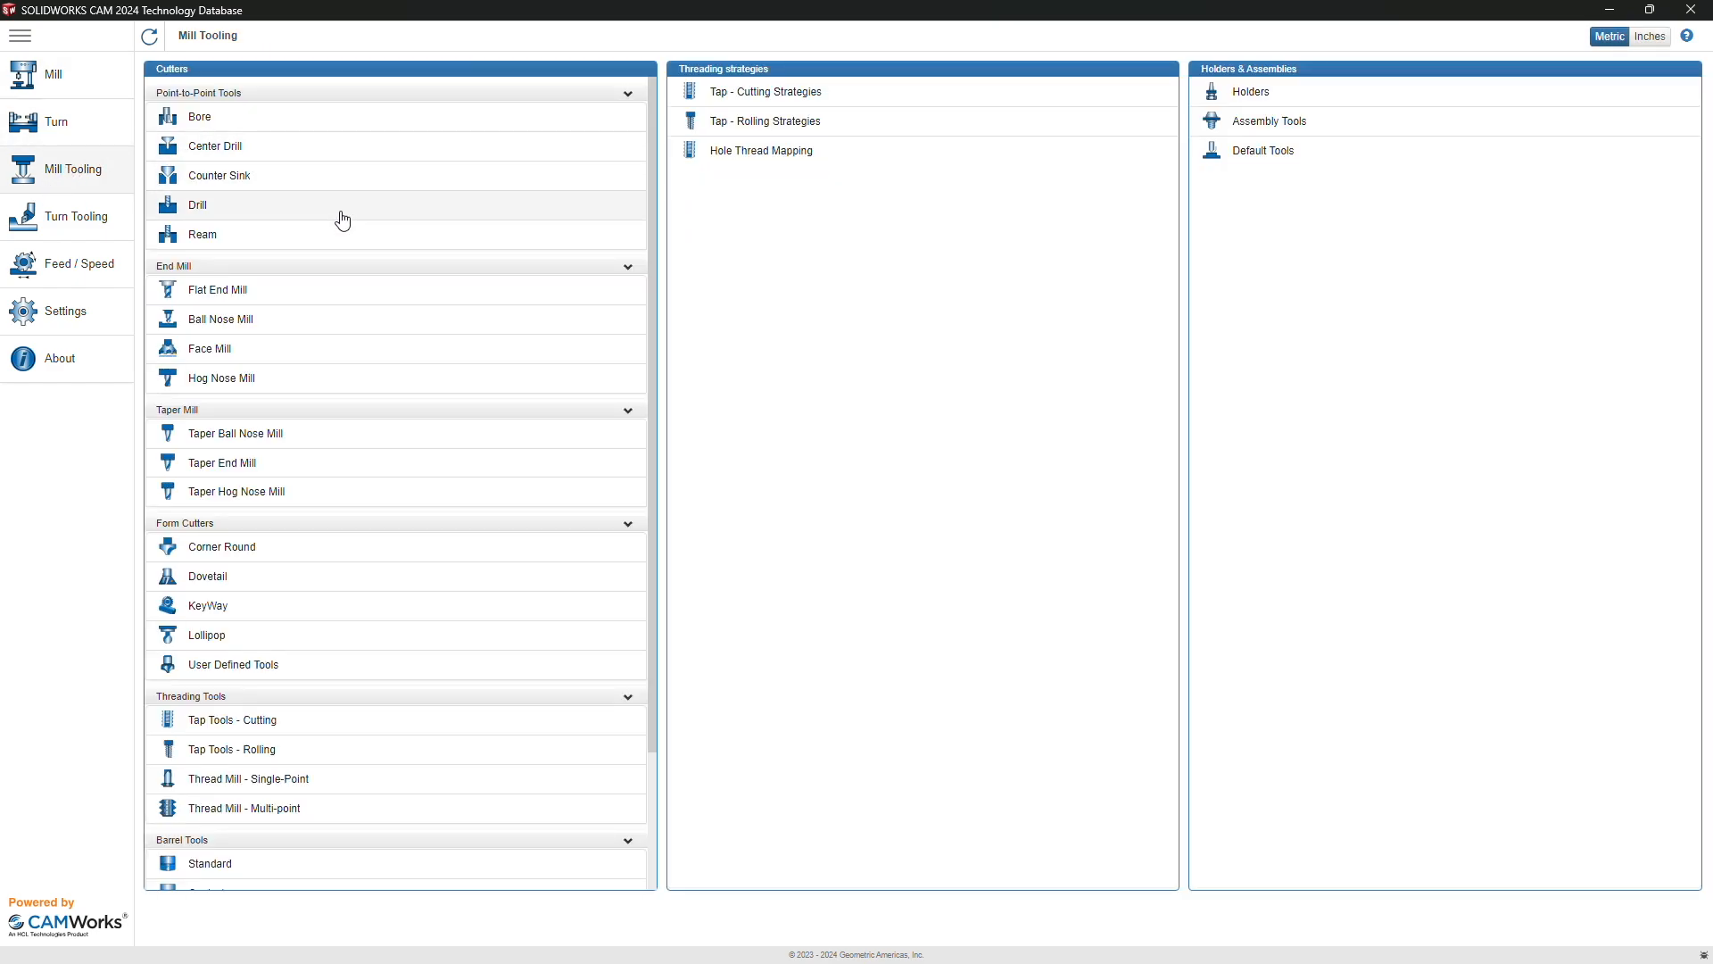
Step: Open the Counter Sink table and copy the 5MM X 60DEG C'SINK tool
{"action": "scroll", "coordinate": [340, 218], "scroll_direction": "down", "scroll_amount": 1}
{"action": "scroll", "coordinate": [315, 188], "scroll_direction": "up", "scroll_amount": 1}
{"action": "left_click", "coordinate": [283, 165]}
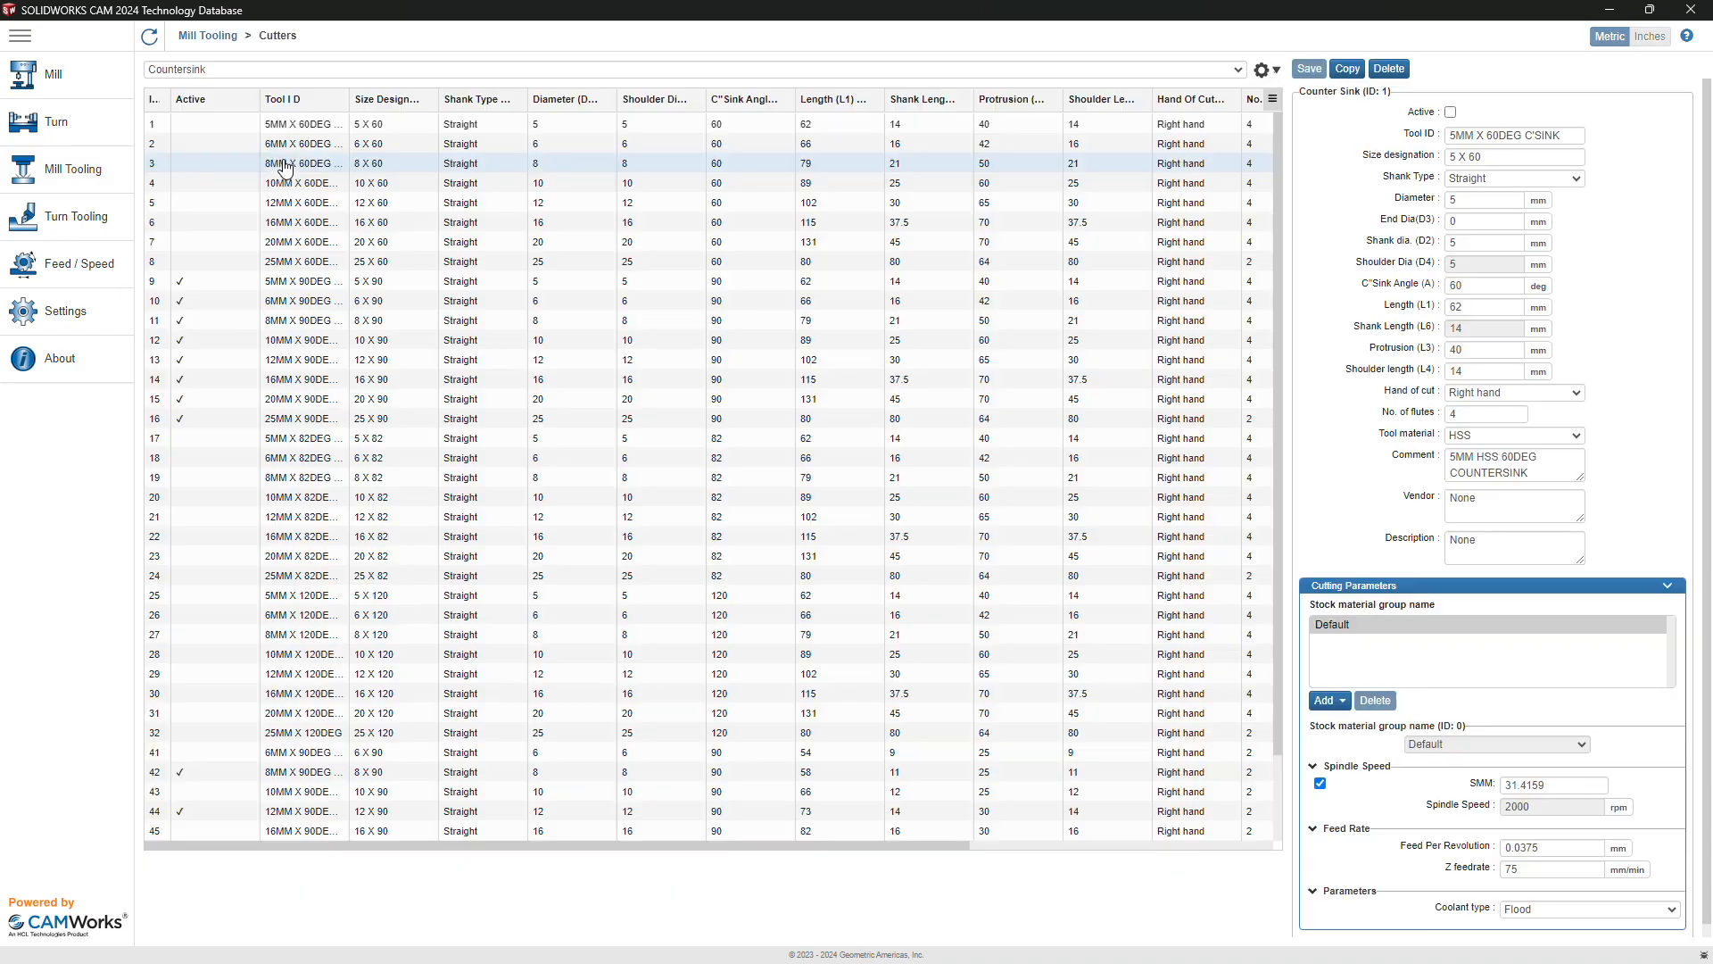
{"action": "scroll", "coordinate": [352, 558], "scroll_direction": "down", "scroll_amount": 1}
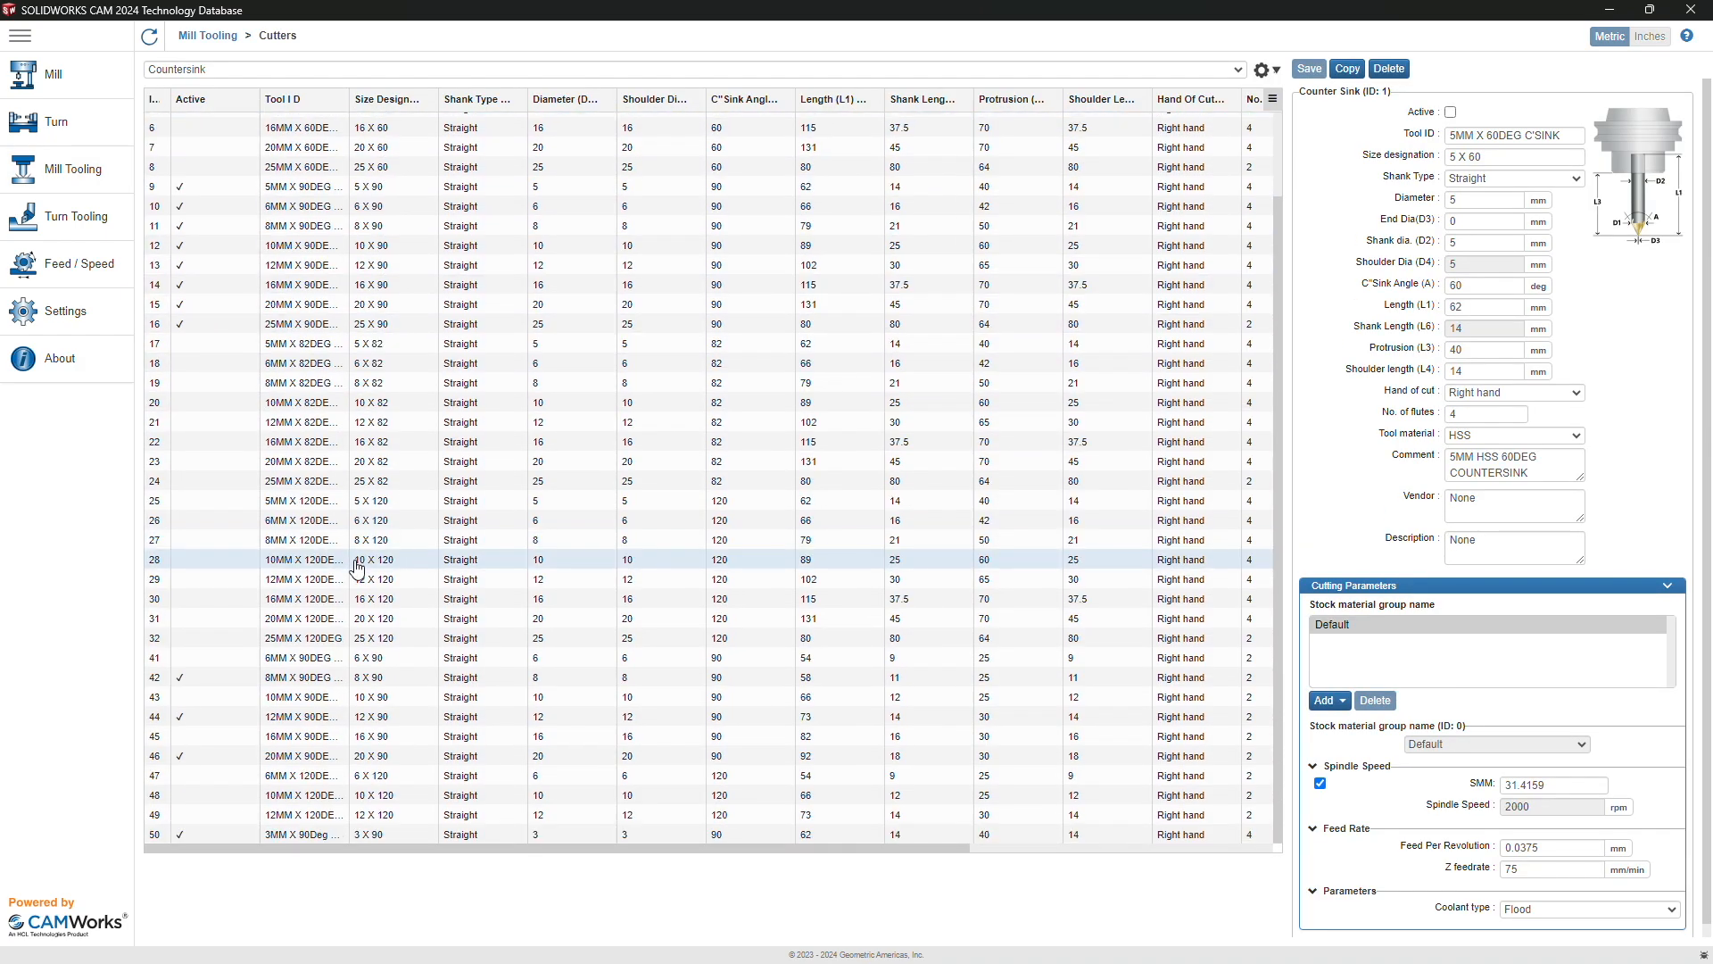
{"action": "scroll", "coordinate": [352, 558], "scroll_direction": "up", "scroll_amount": 1}
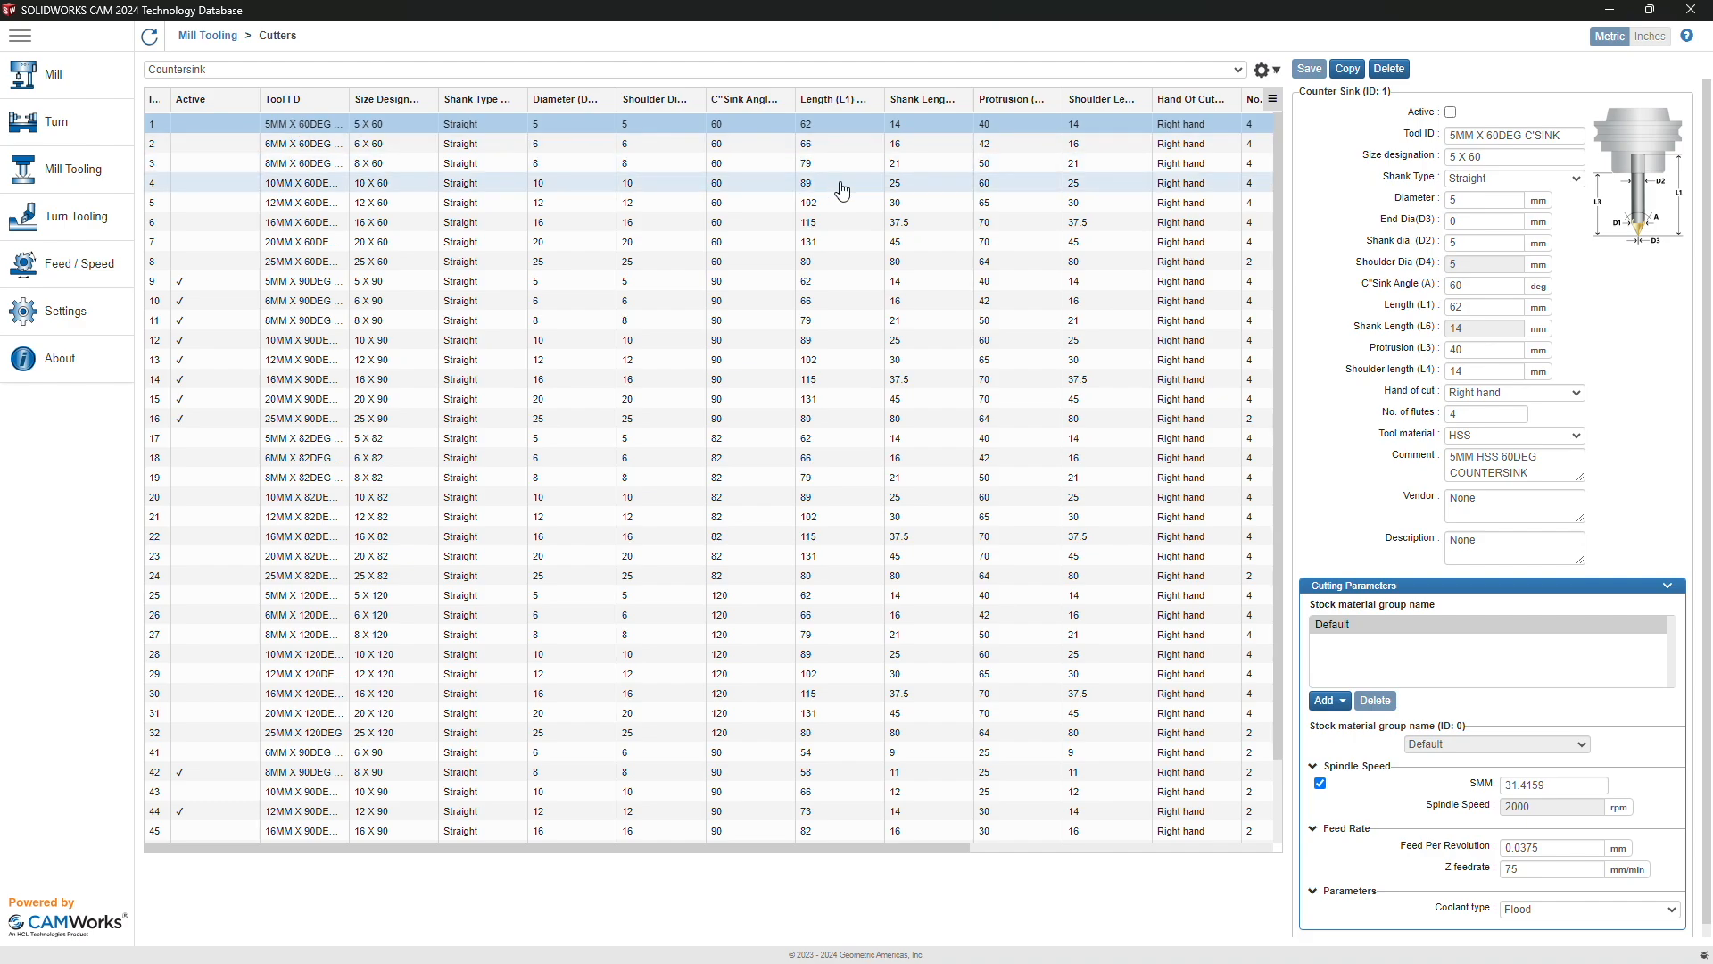
{"action": "left_click", "coordinate": [1347, 68]}
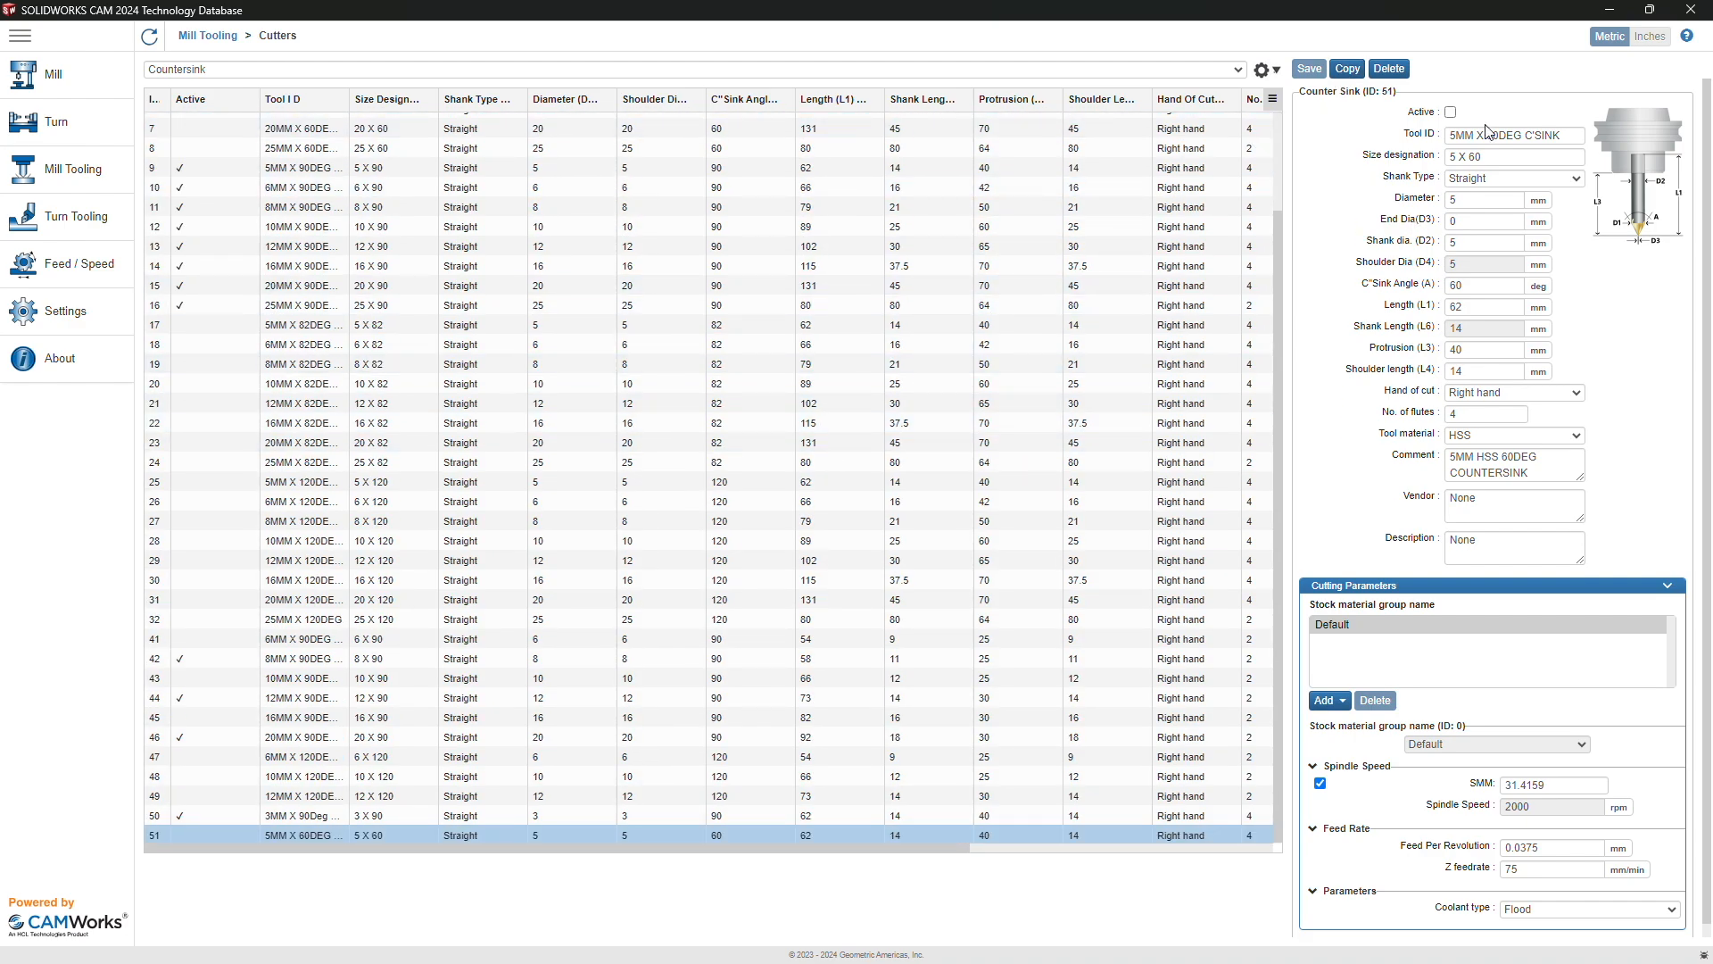
Step: Mark the copy Active, rename it 'EX - 45 degree Chamfer', and set size designation 45
{"action": "left_click", "coordinate": [1450, 112]}
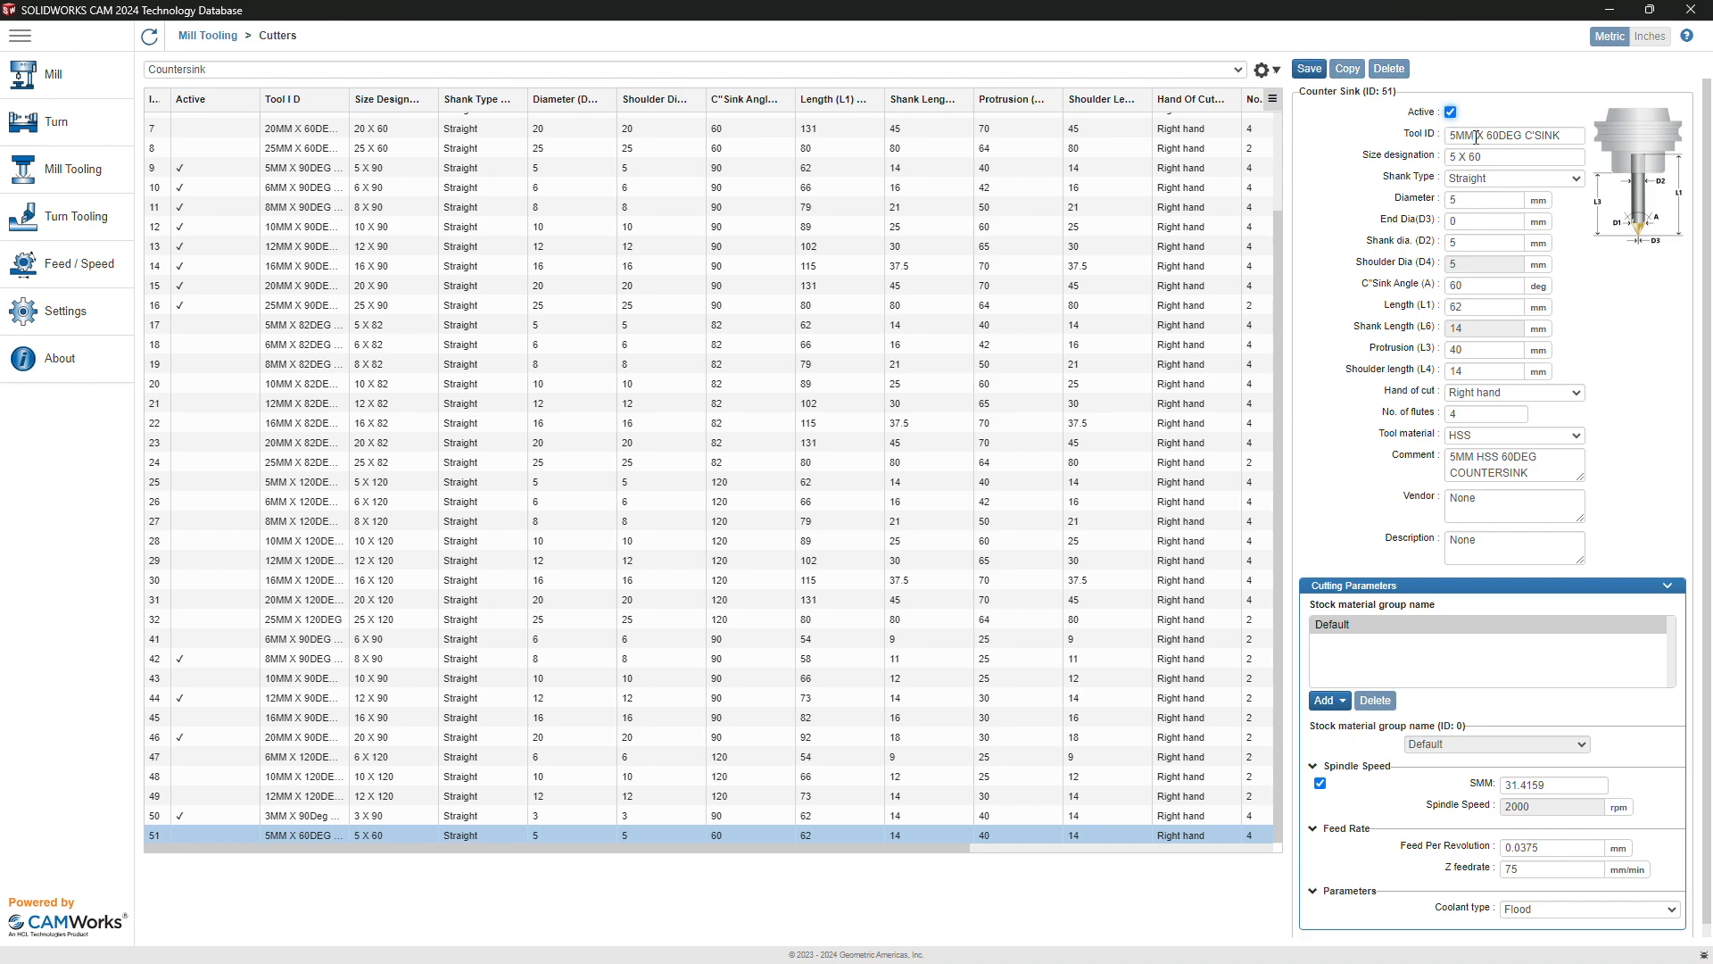
{"action": "triple_click", "coordinate": [1476, 135]}
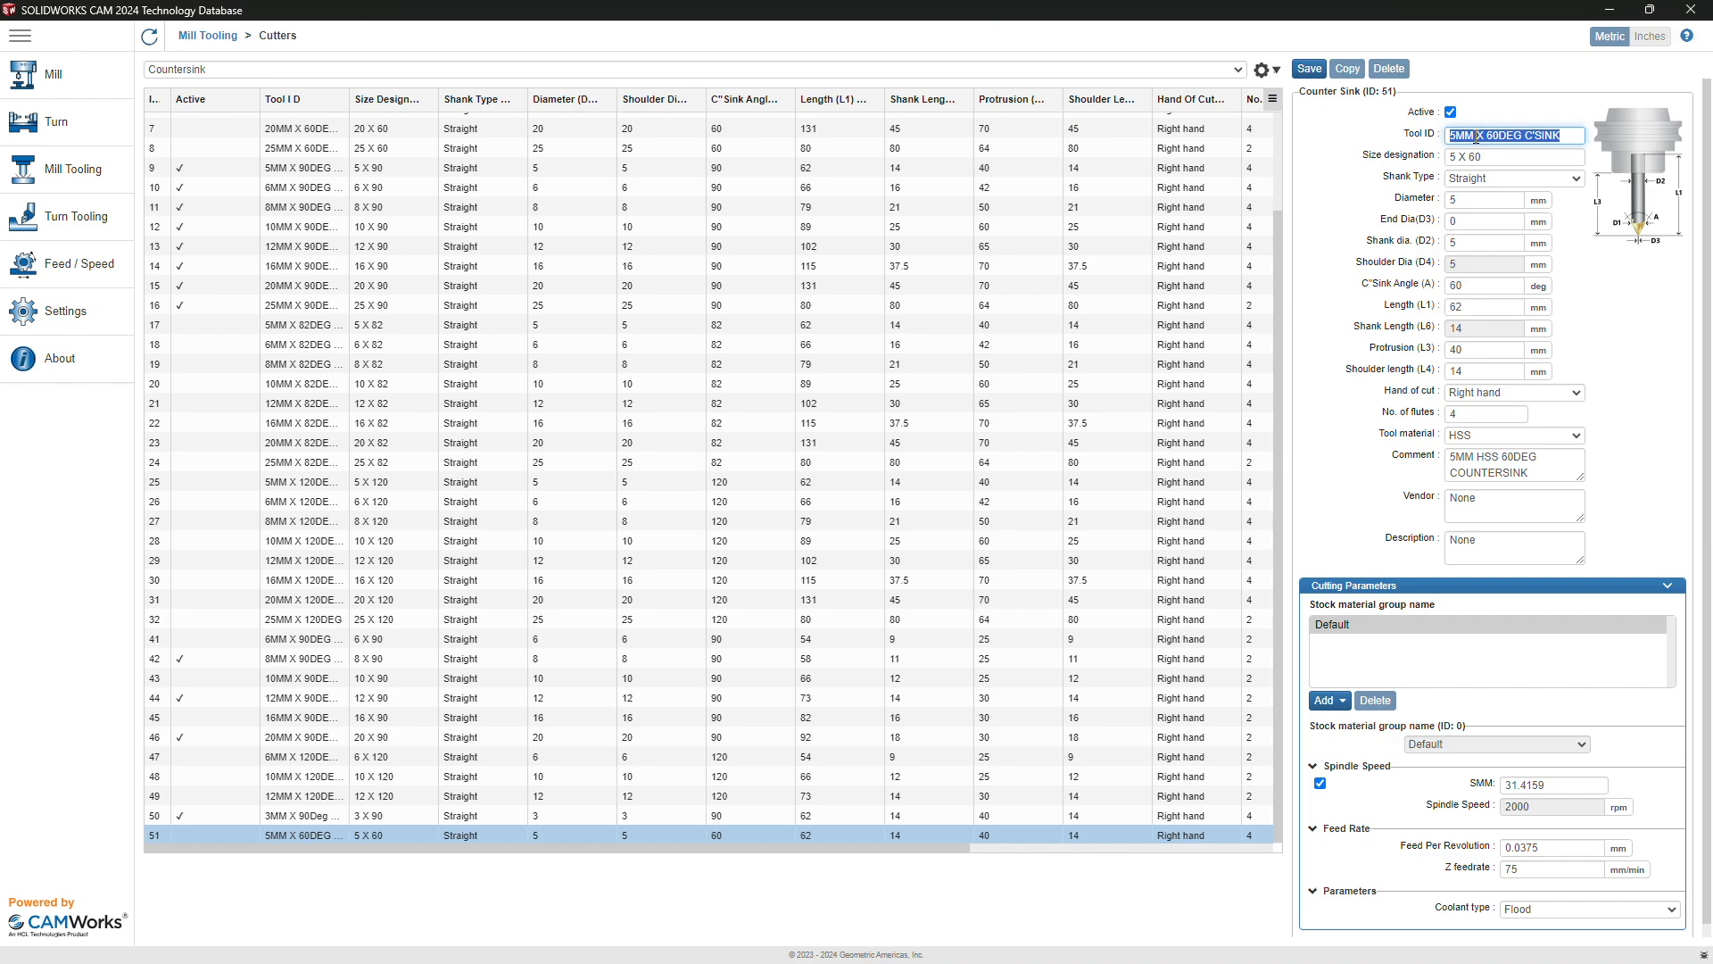
{"action": "type", "text": "EX - 5 degree Chamfer"}
{"action": "left_click", "coordinate": [1502, 158]}
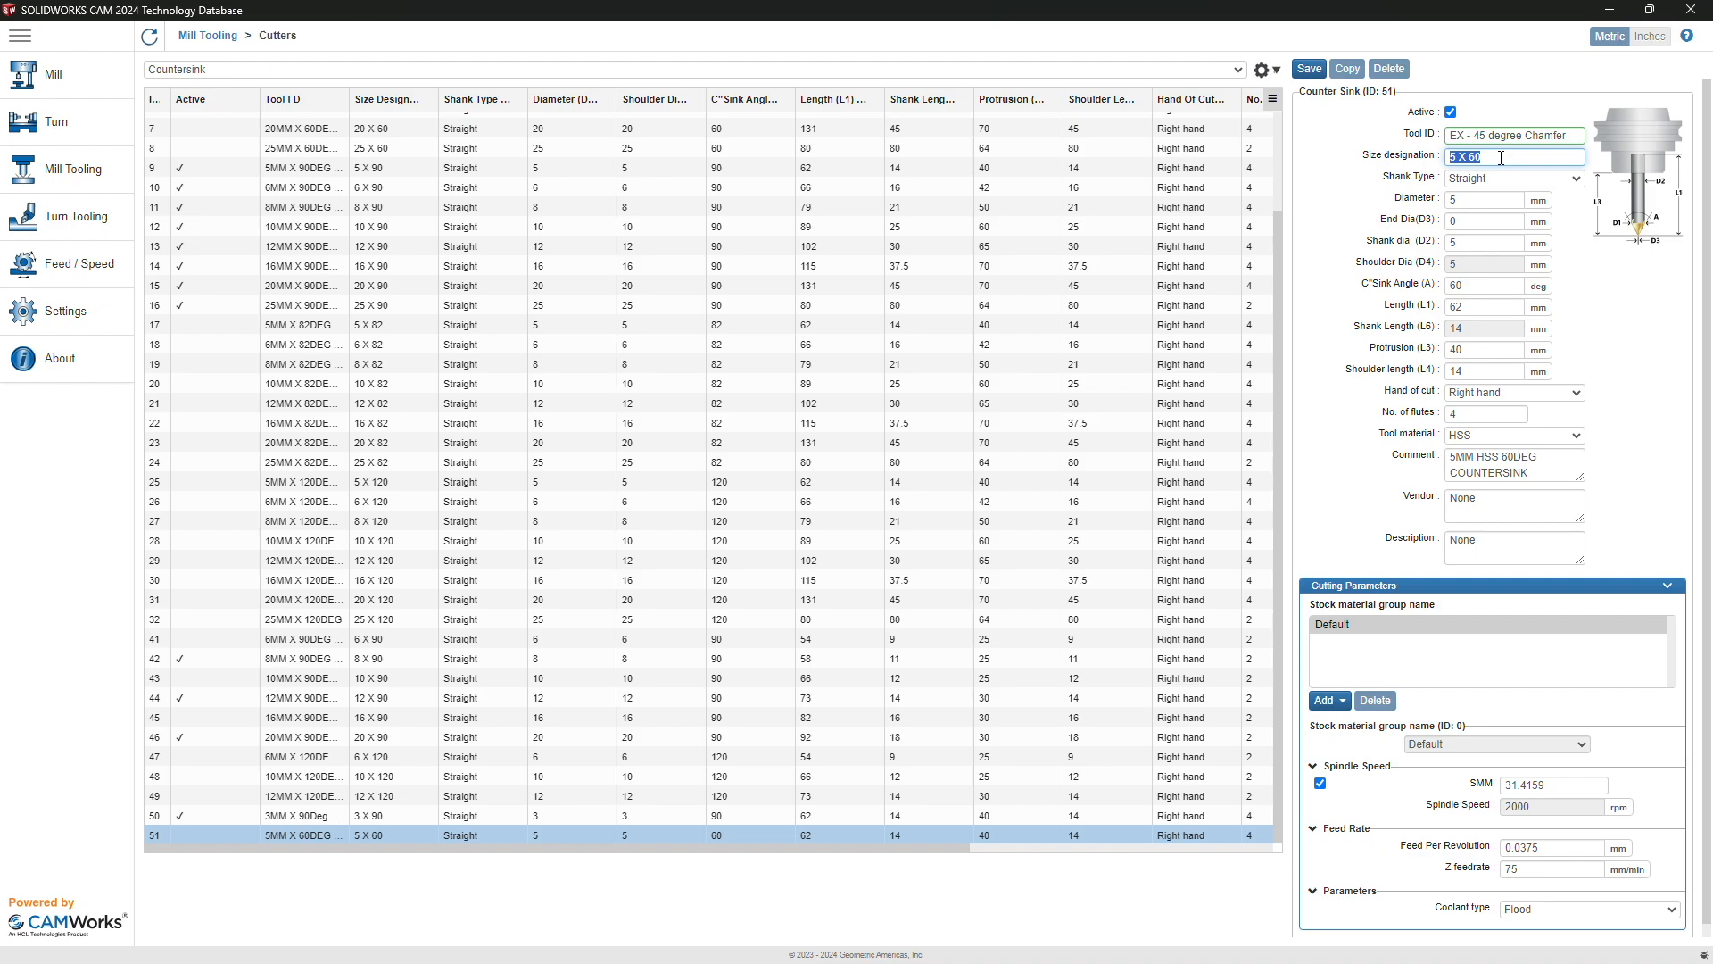
{"action": "type", "text": "45"}
{"action": "left_click", "coordinate": [1479, 200]}
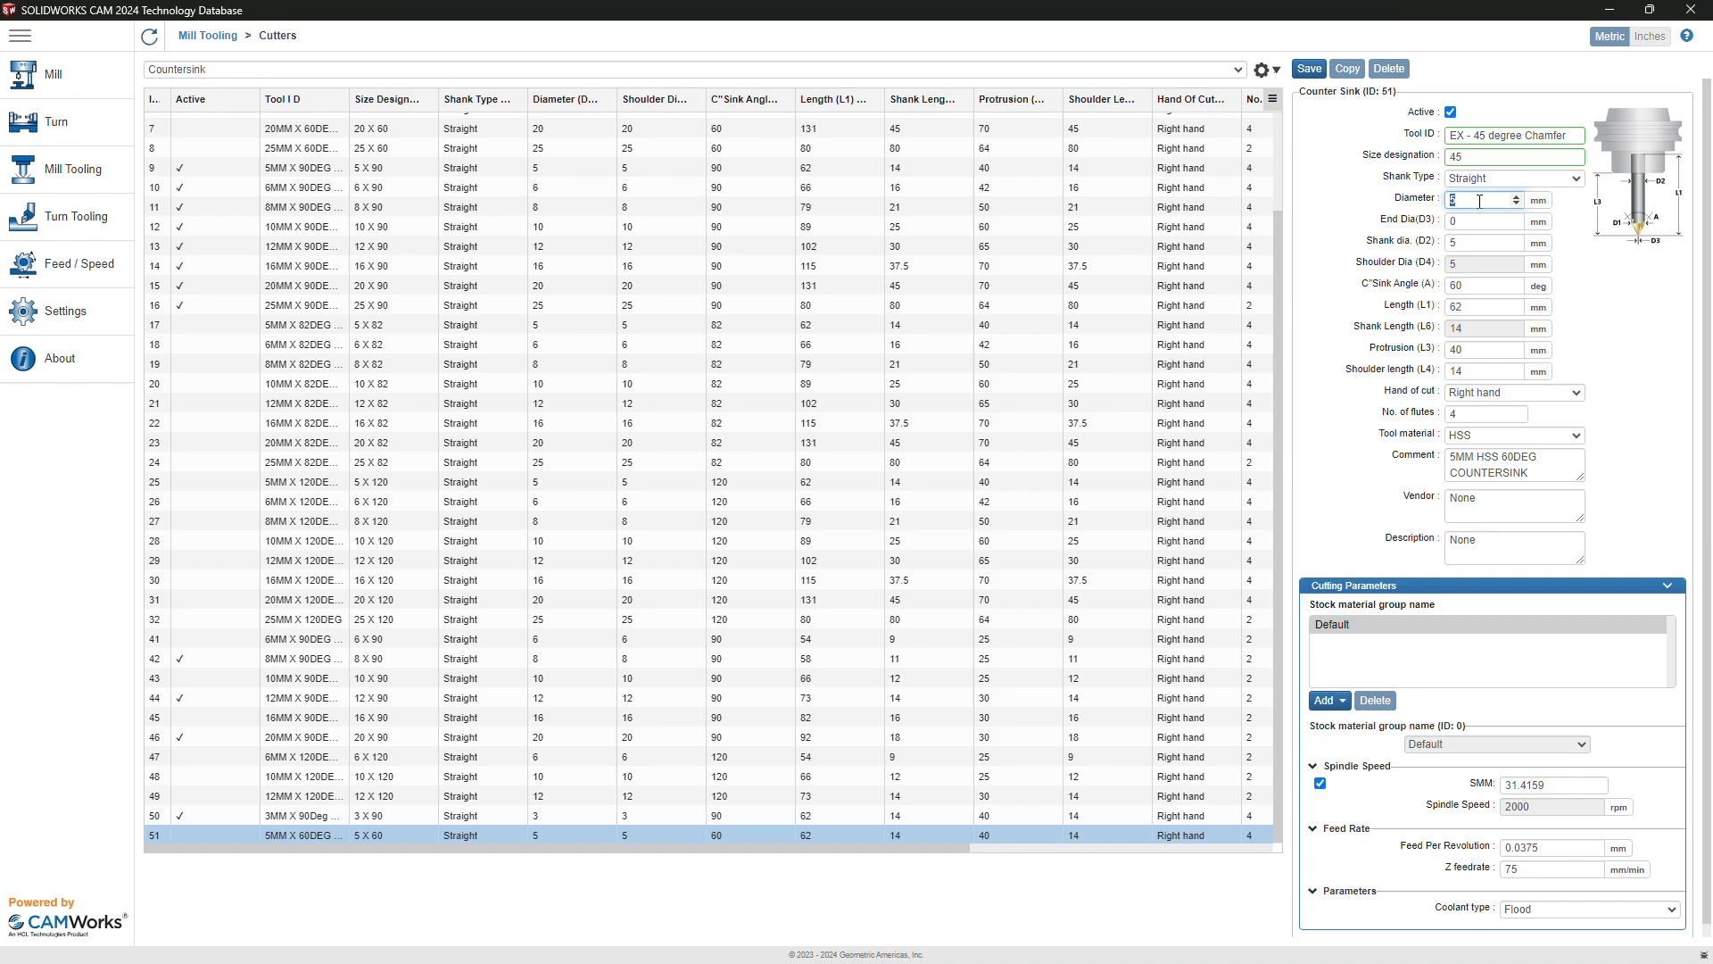
Step: Enter 3.175 mm diameter, 0.1 mm end diameter, 3.175 mm shank, and a 45° angle
{"action": "type", "text": "3.175"}
{"action": "key", "text": "Tab"}
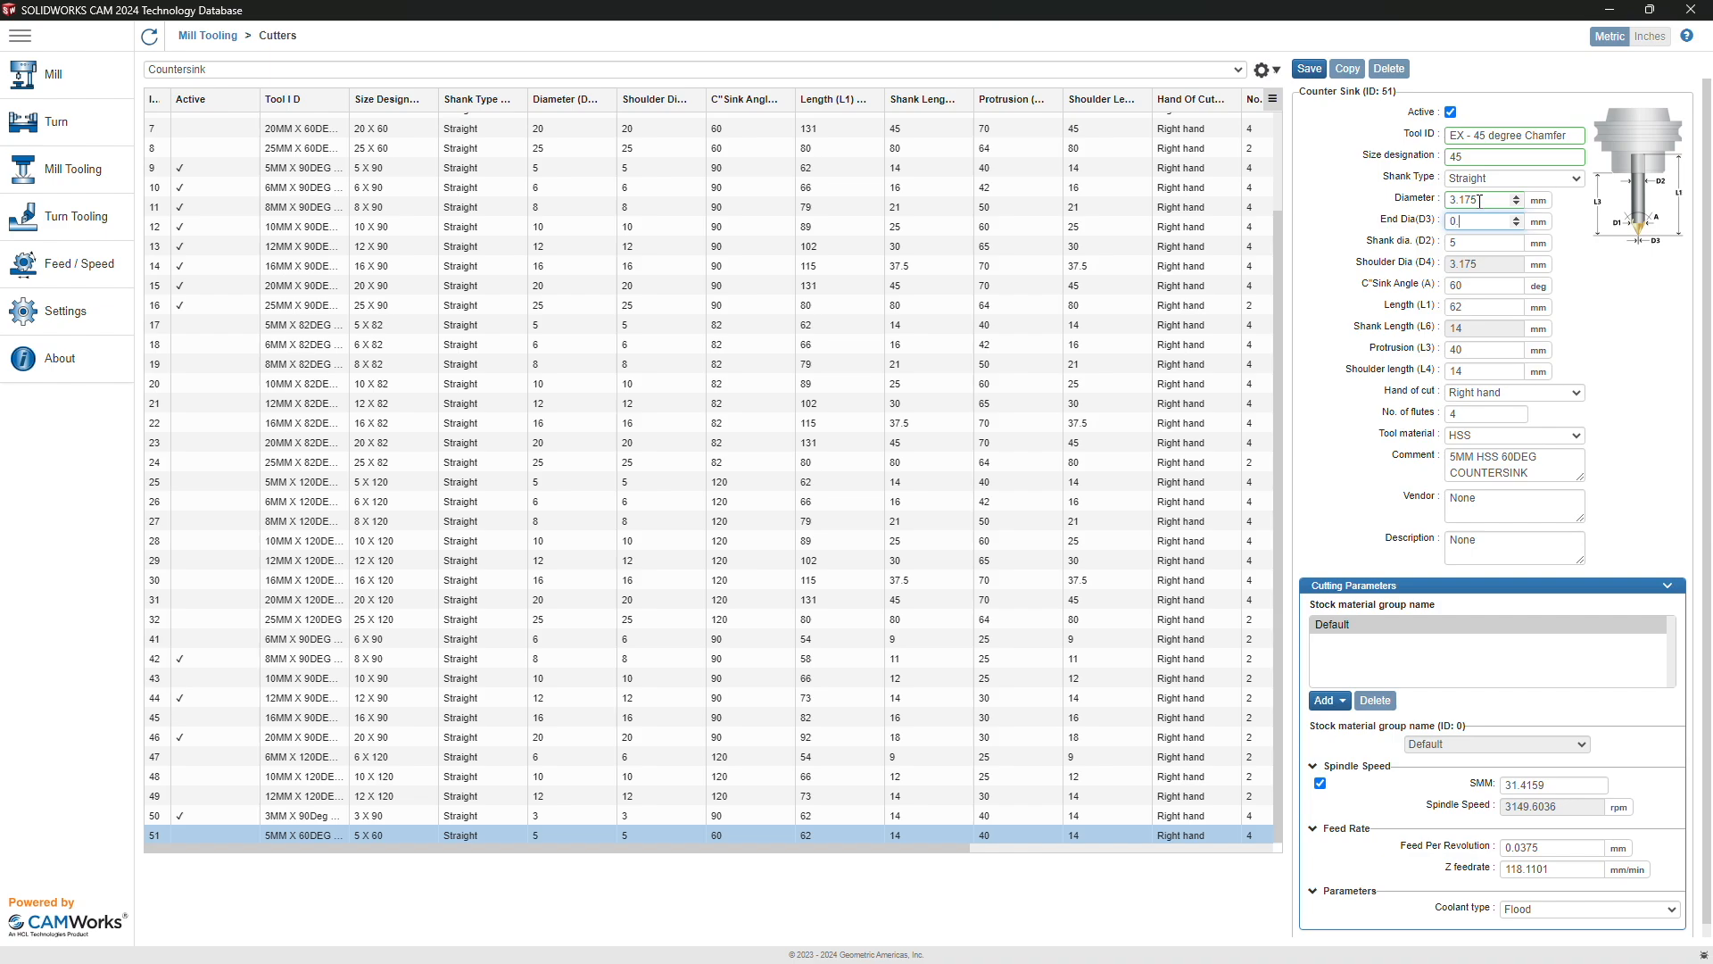
{"action": "type", "text": "0.1"}
{"action": "key", "text": "Tab"}
{"action": "type", "text": "3.175"}
{"action": "key", "text": "Tab"}
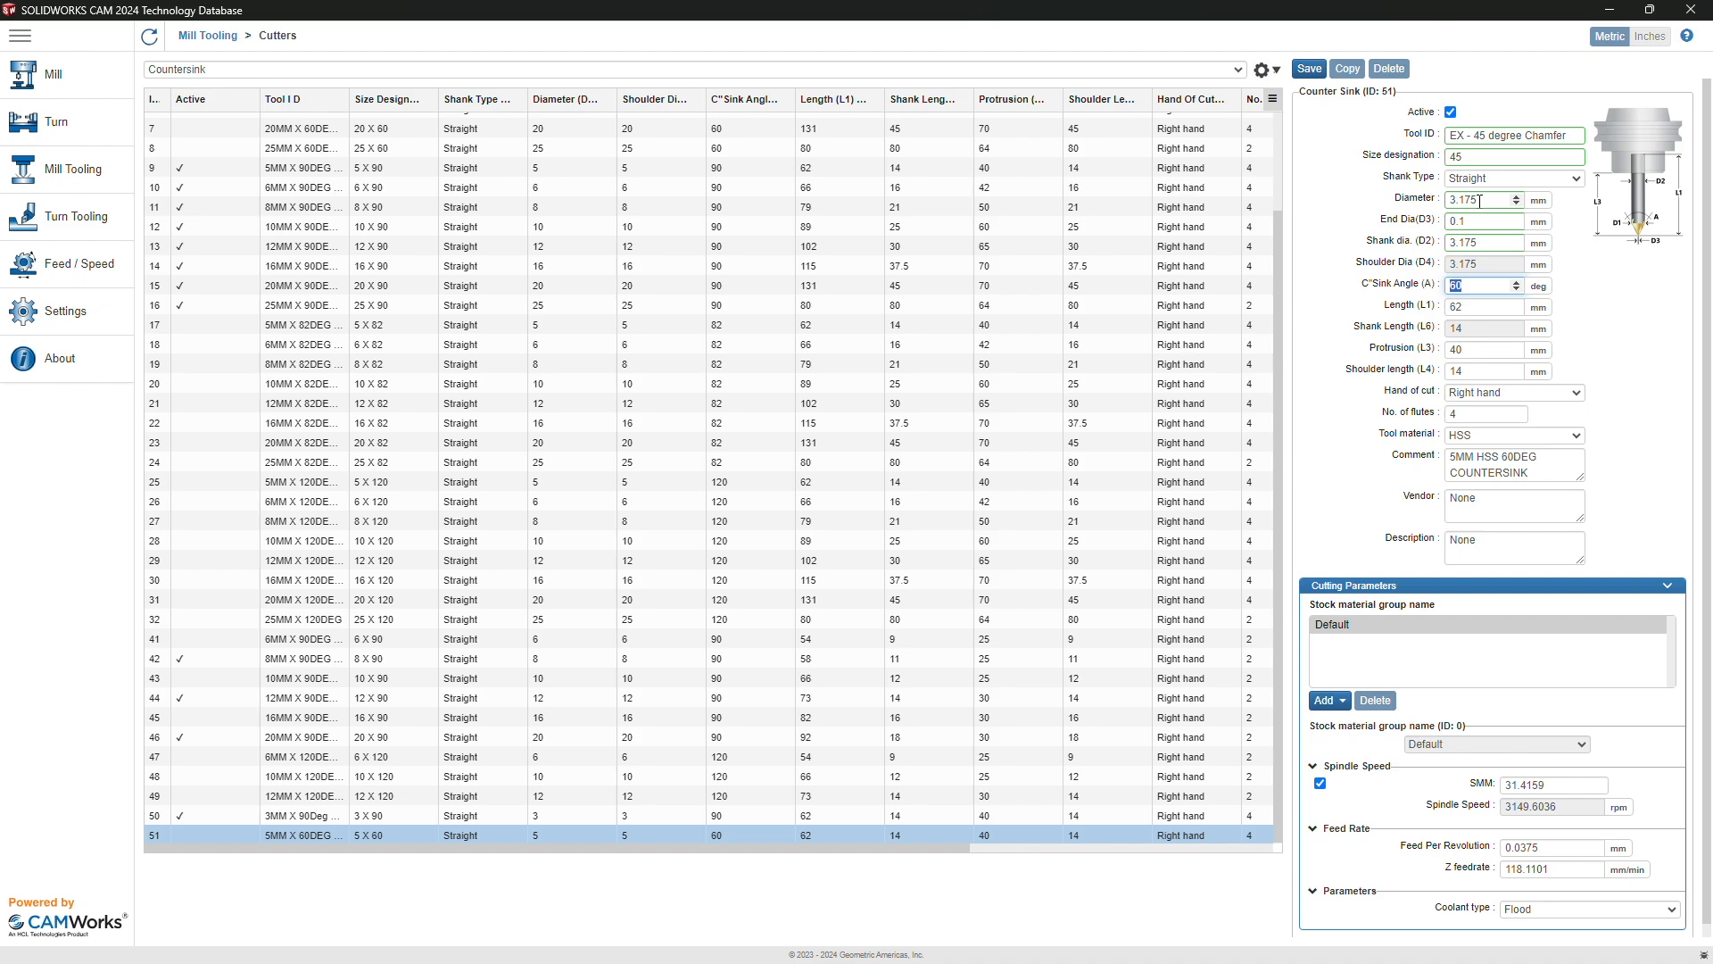
{"action": "type", "text": "45"}
{"action": "key", "text": "Tab"}
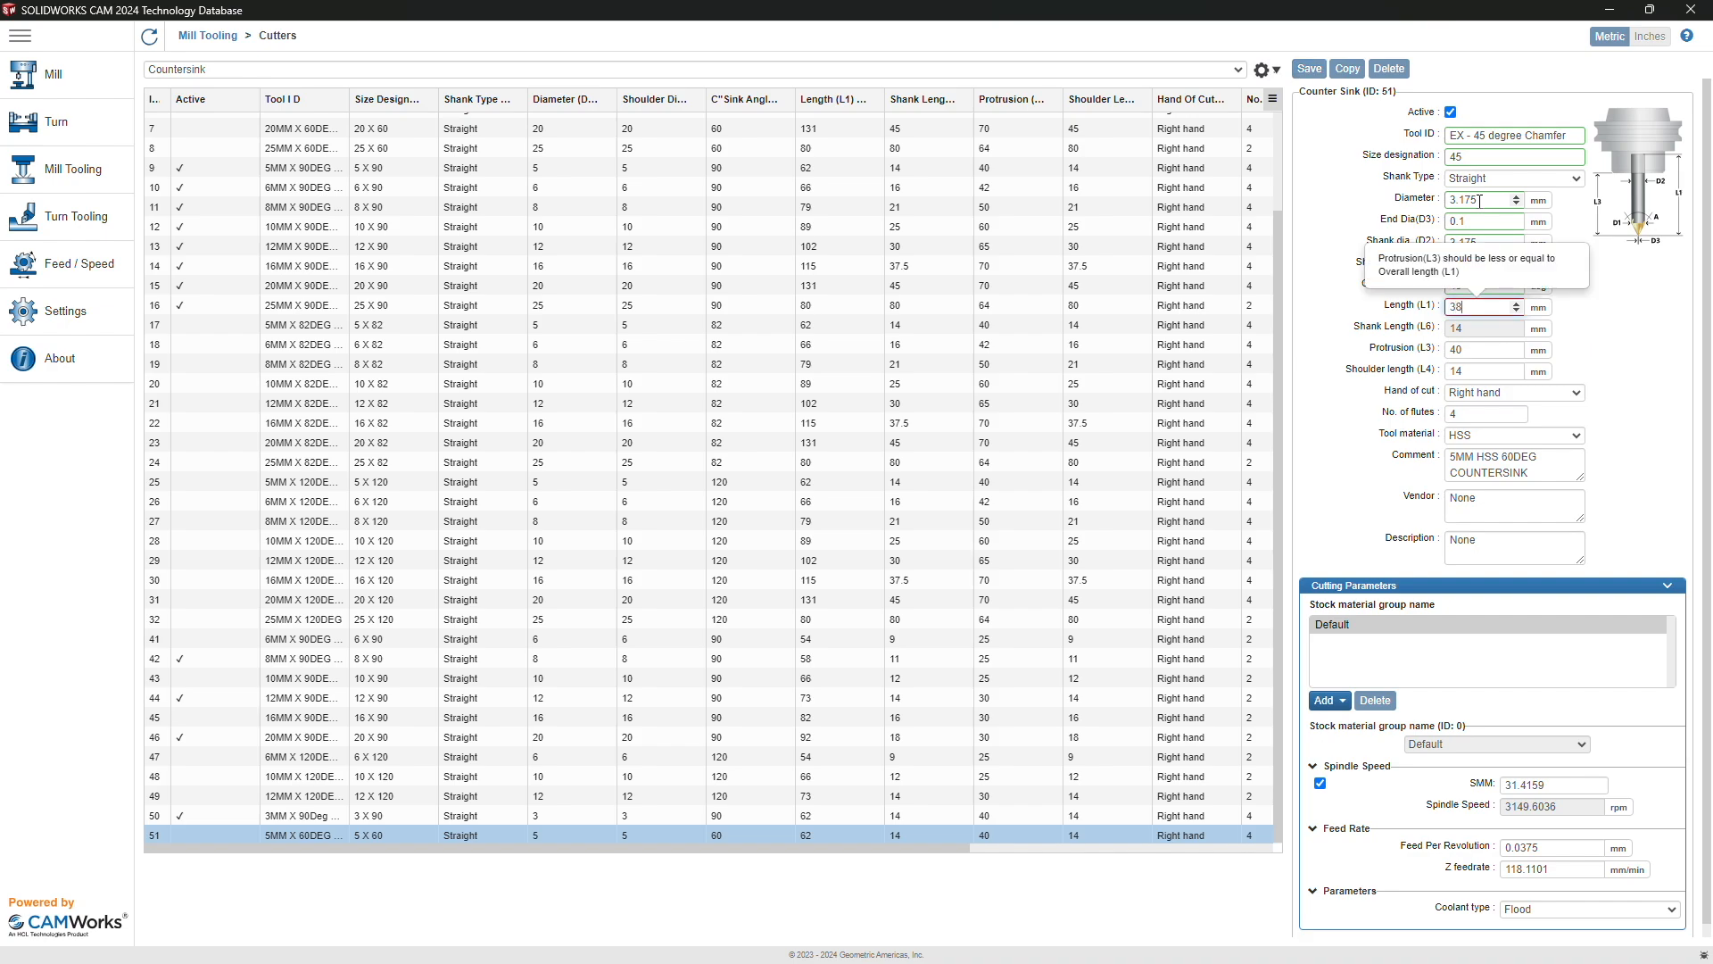
Step: Set protrusion 20 mm, shoulder length 26 mm, and overall length 38 mm
{"action": "left_click", "coordinate": [1461, 351]}
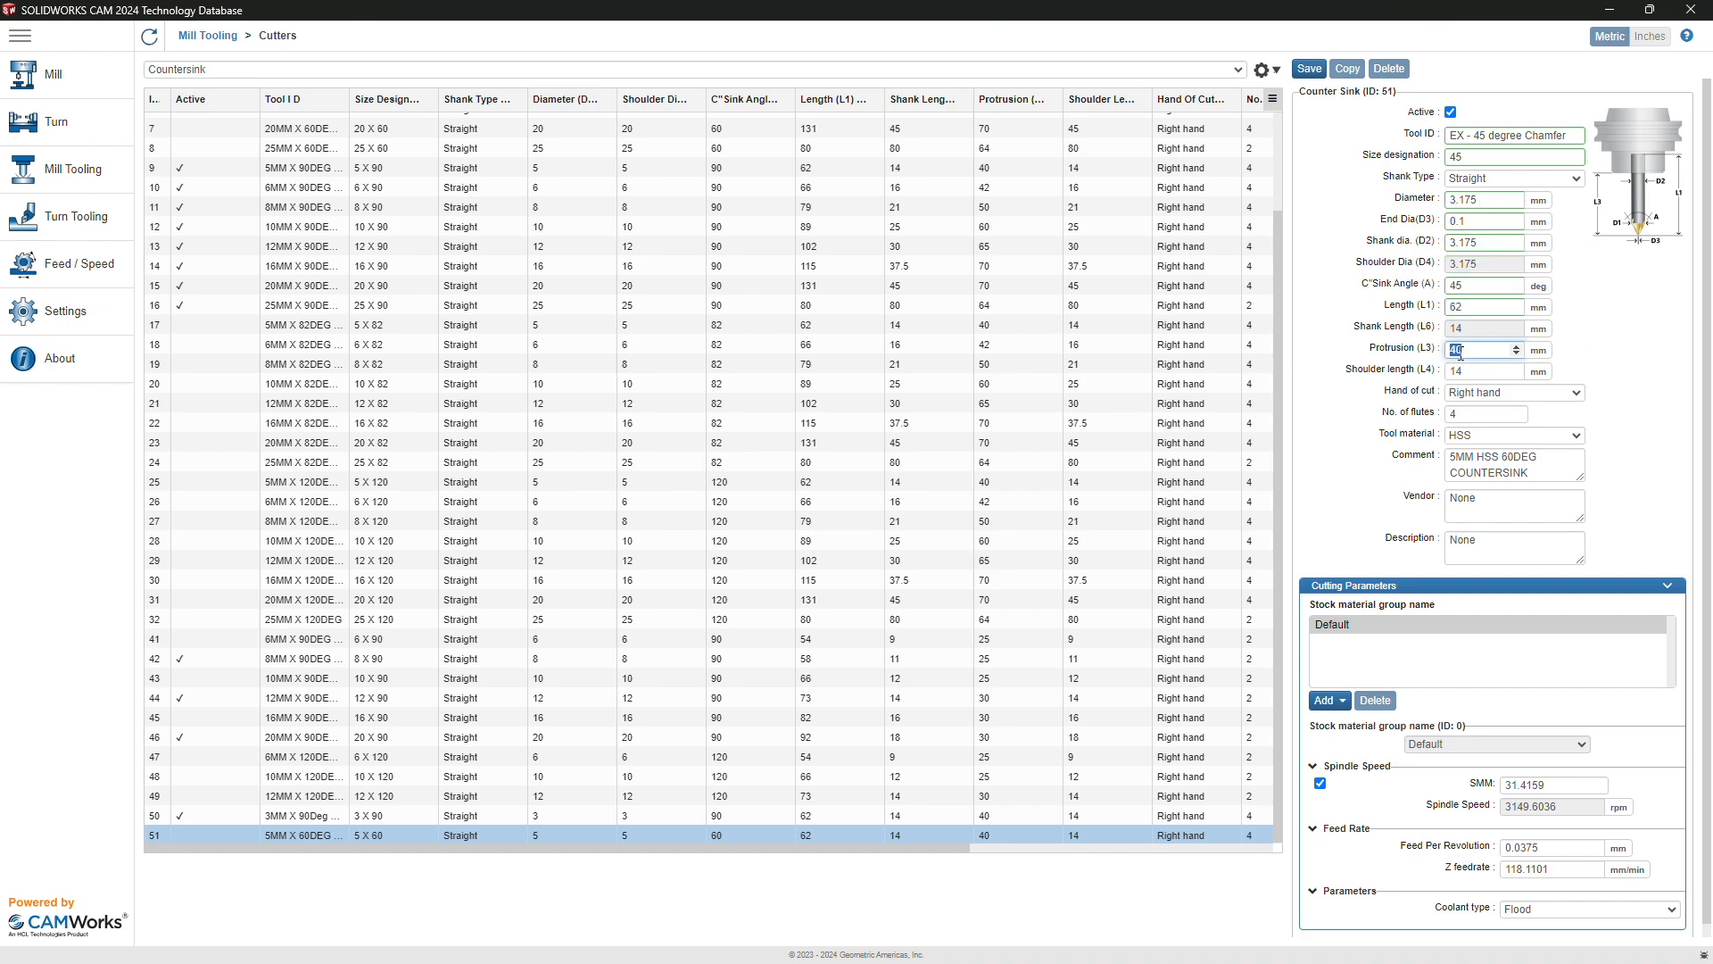
{"action": "type", "text": "20"}
{"action": "double_click", "coordinate": [1469, 373]}
{"action": "type", "text": "26"}
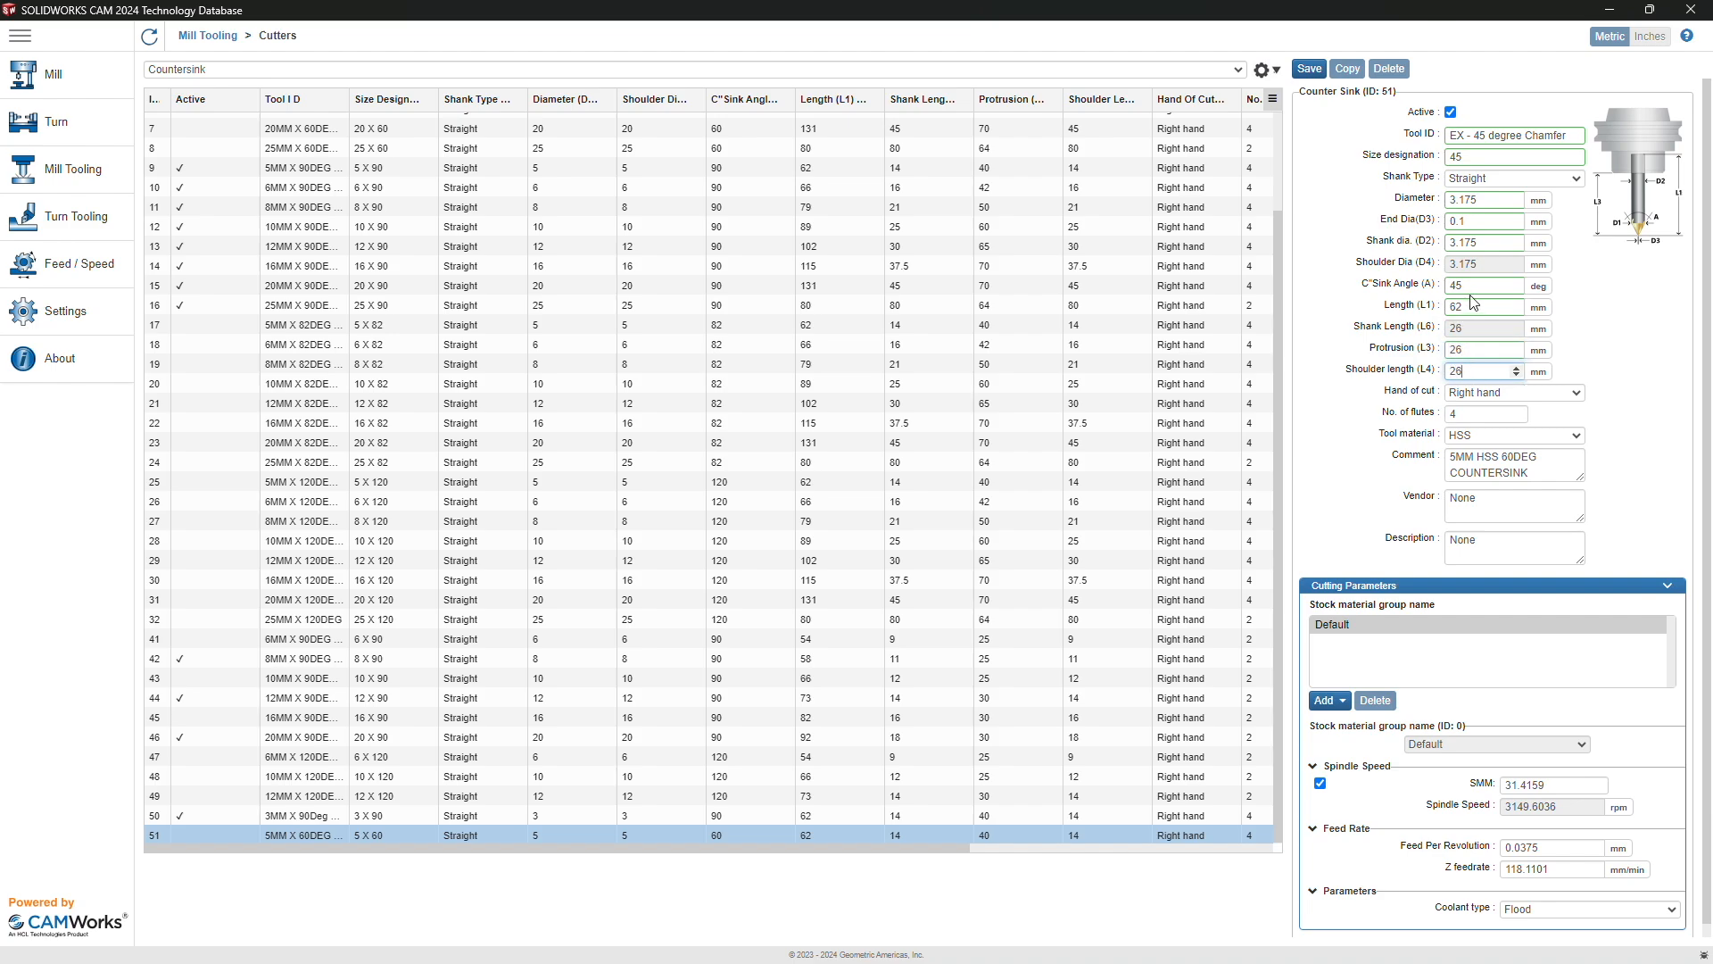
{"action": "double_click", "coordinate": [1471, 308]}
{"action": "type", "text": "38"}
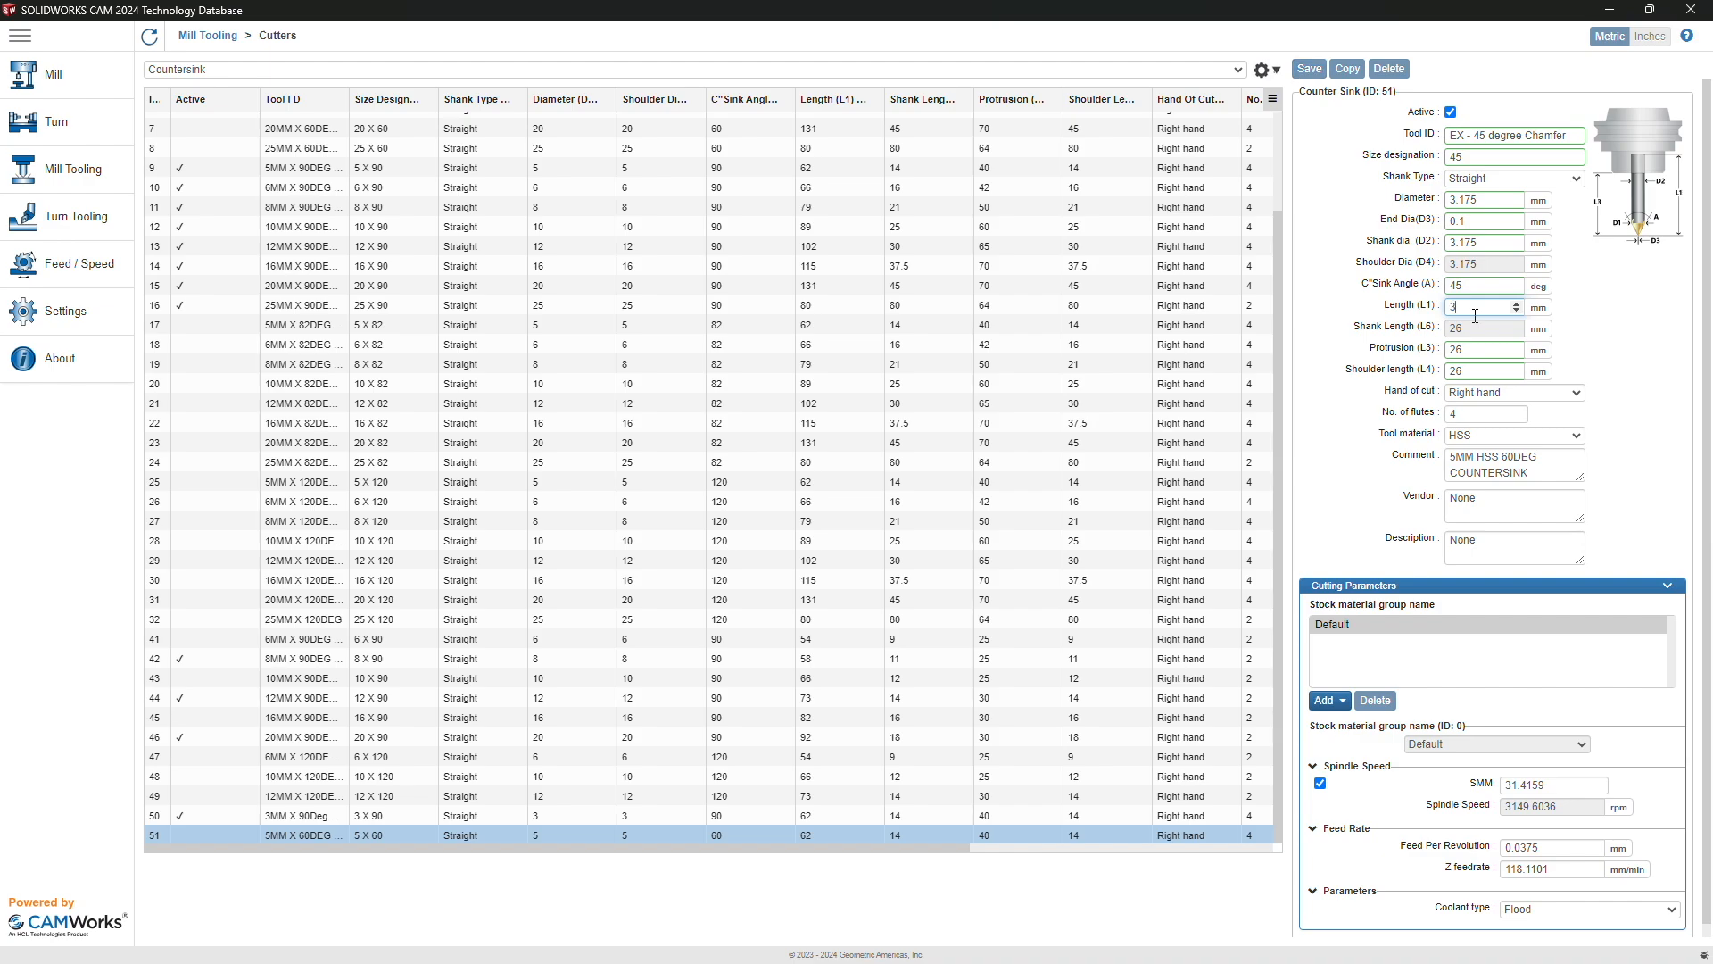
Step: Set one flute, Carbide tool material, and the comment 'carvera example tool'
{"action": "left_click", "coordinate": [1478, 417]}
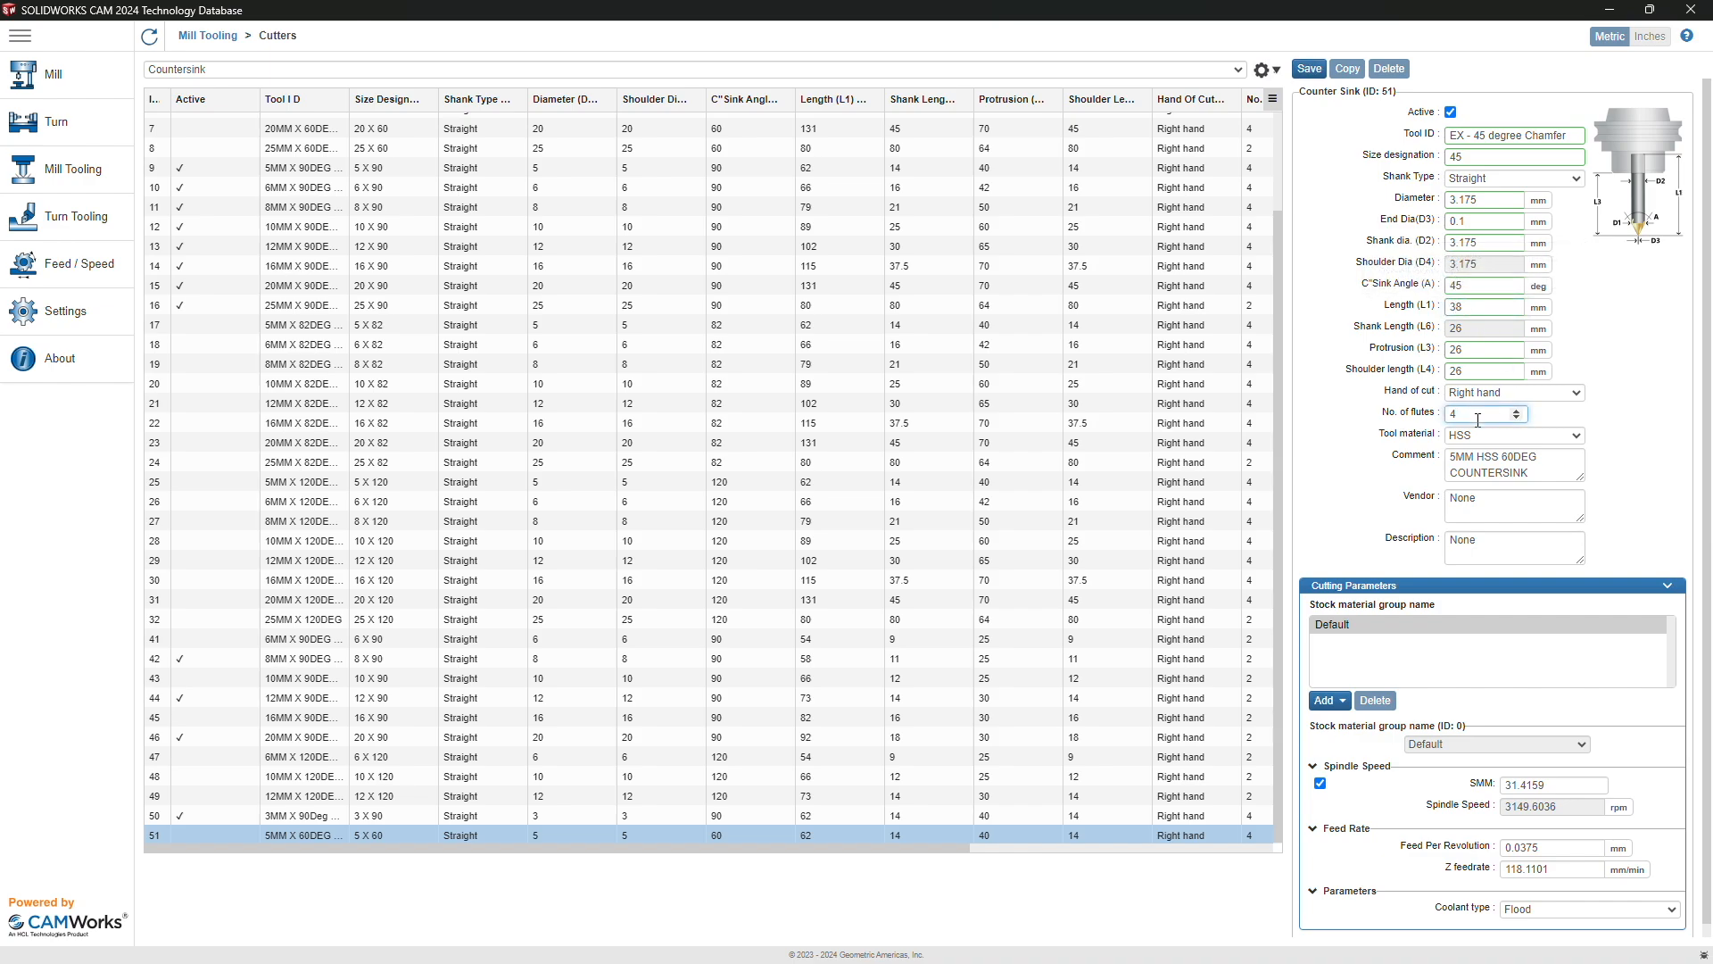
{"action": "key", "text": "BackSpace"}
{"action": "type", "text": "1"}
{"action": "left_click", "coordinate": [1487, 437]}
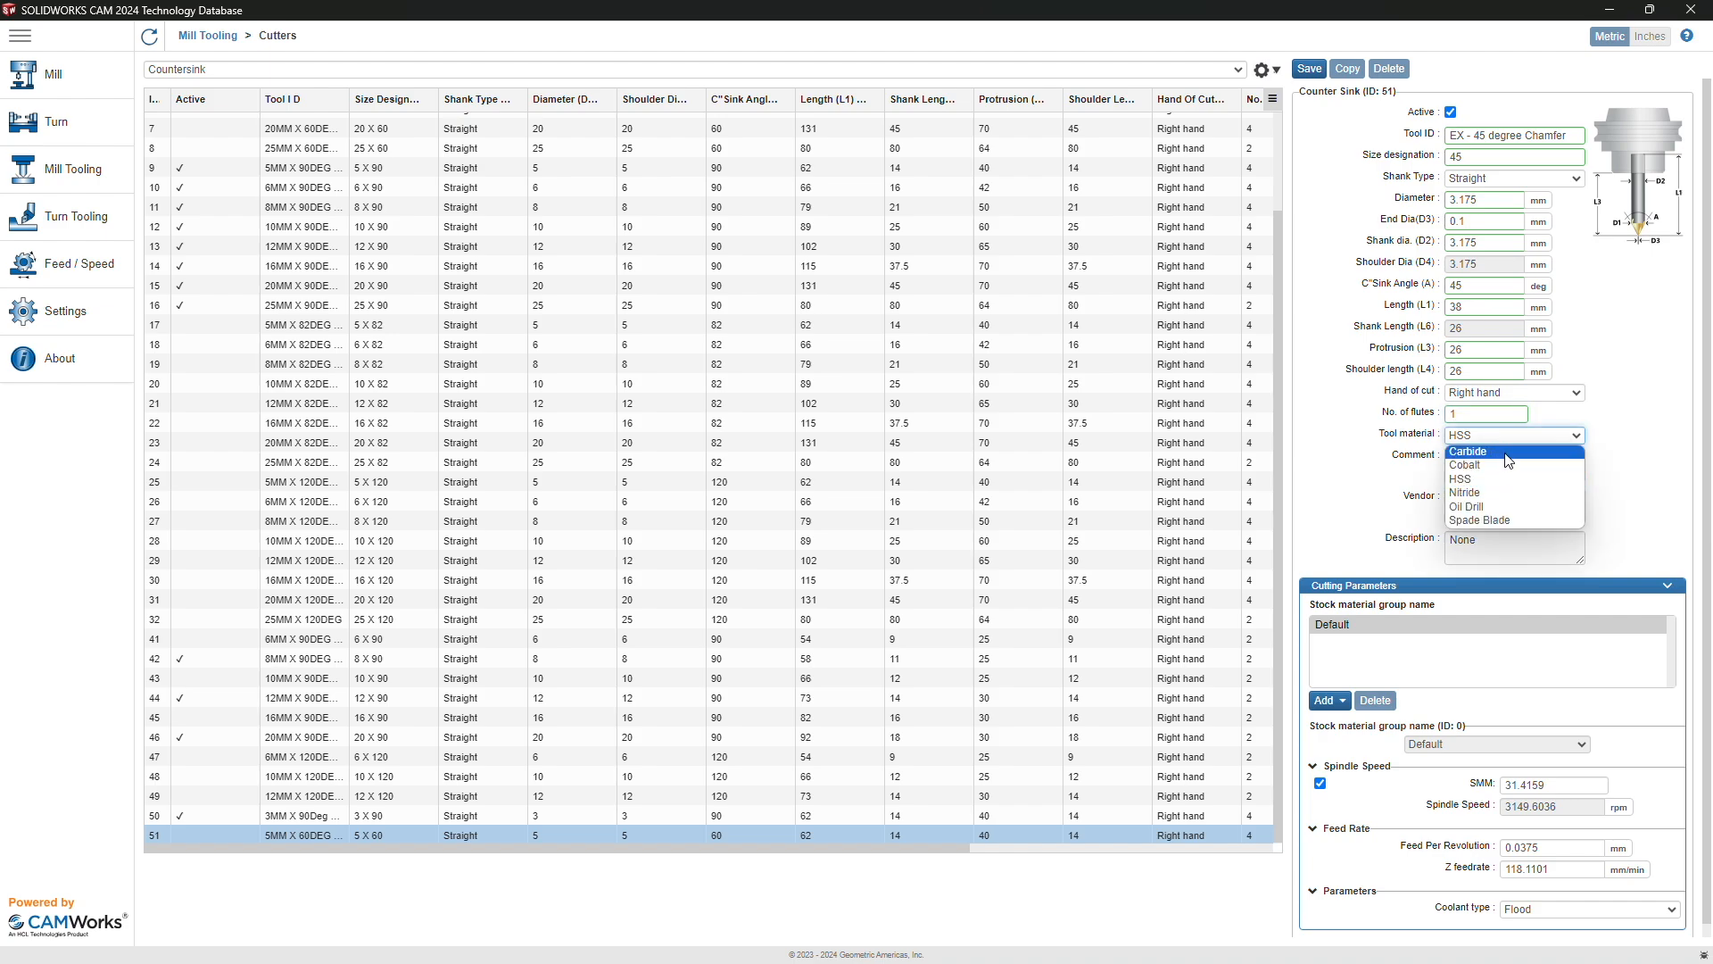
{"action": "left_click", "coordinate": [1505, 454]}
{"action": "triple_click", "coordinate": [1500, 466]}
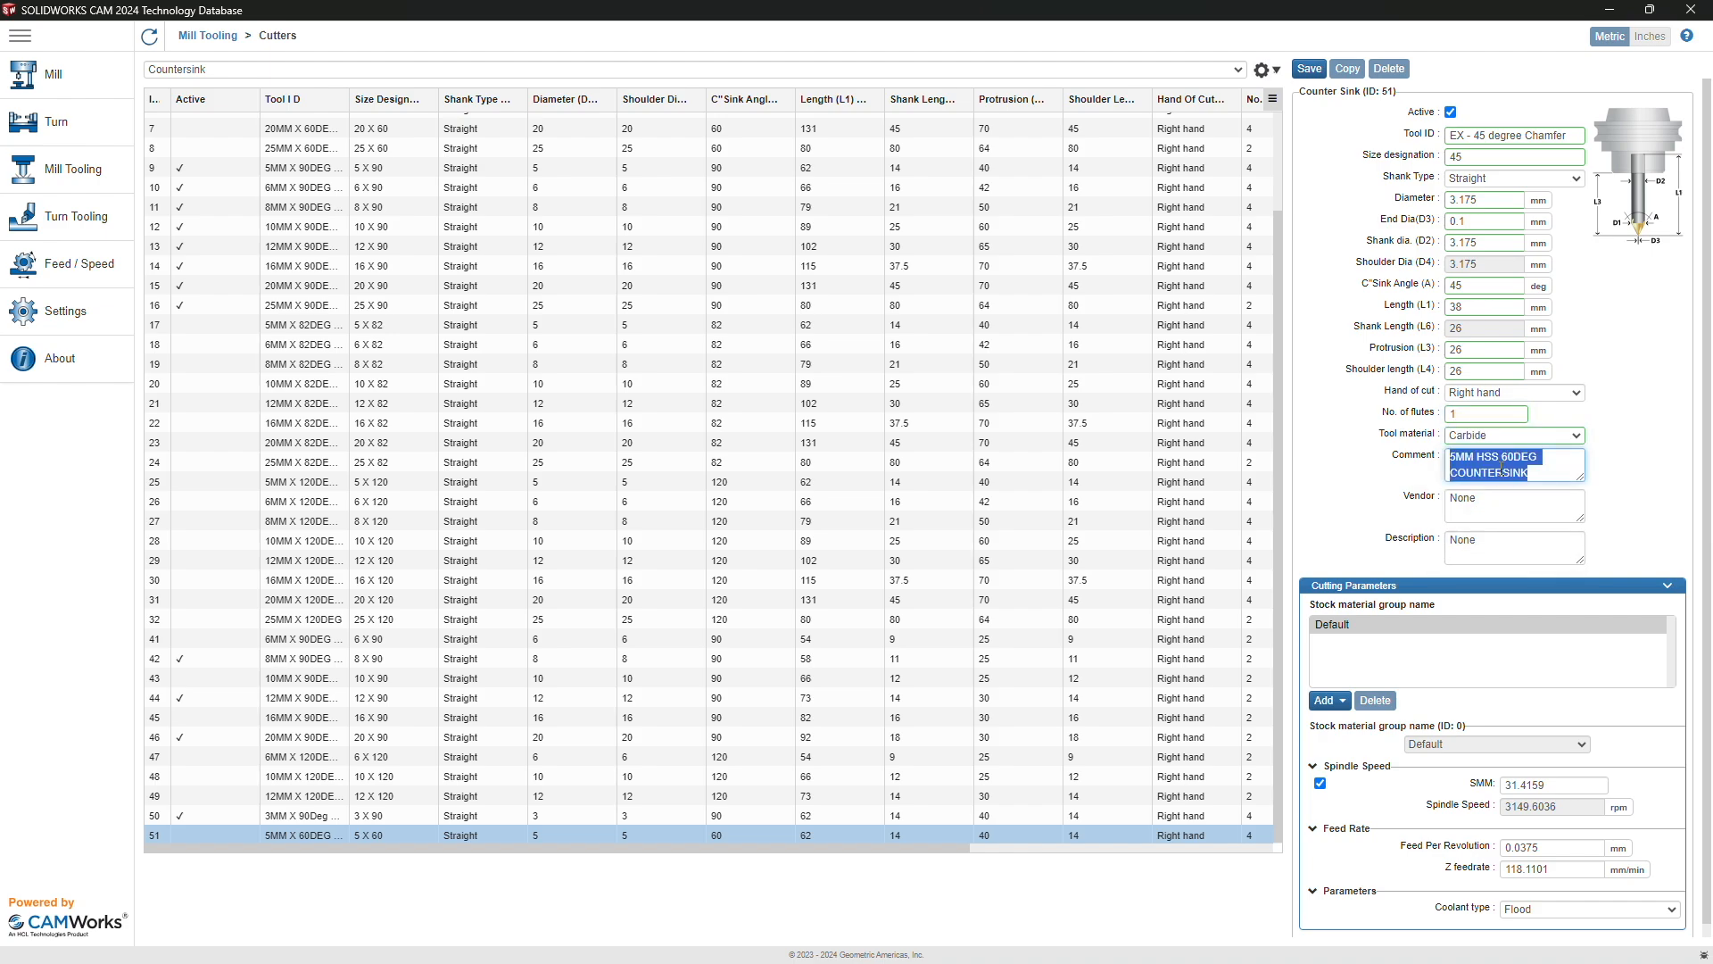
{"action": "type", "text": "carvera example tool"}
Step: Fix spindle speed at 10000 rpm, Z feedrate 200 mm/min, coolant Off, and save the chamfer
{"action": "scroll", "coordinate": [1502, 469], "scroll_direction": "down", "scroll_amount": 1}
{"action": "left_click", "coordinate": [1321, 769]}
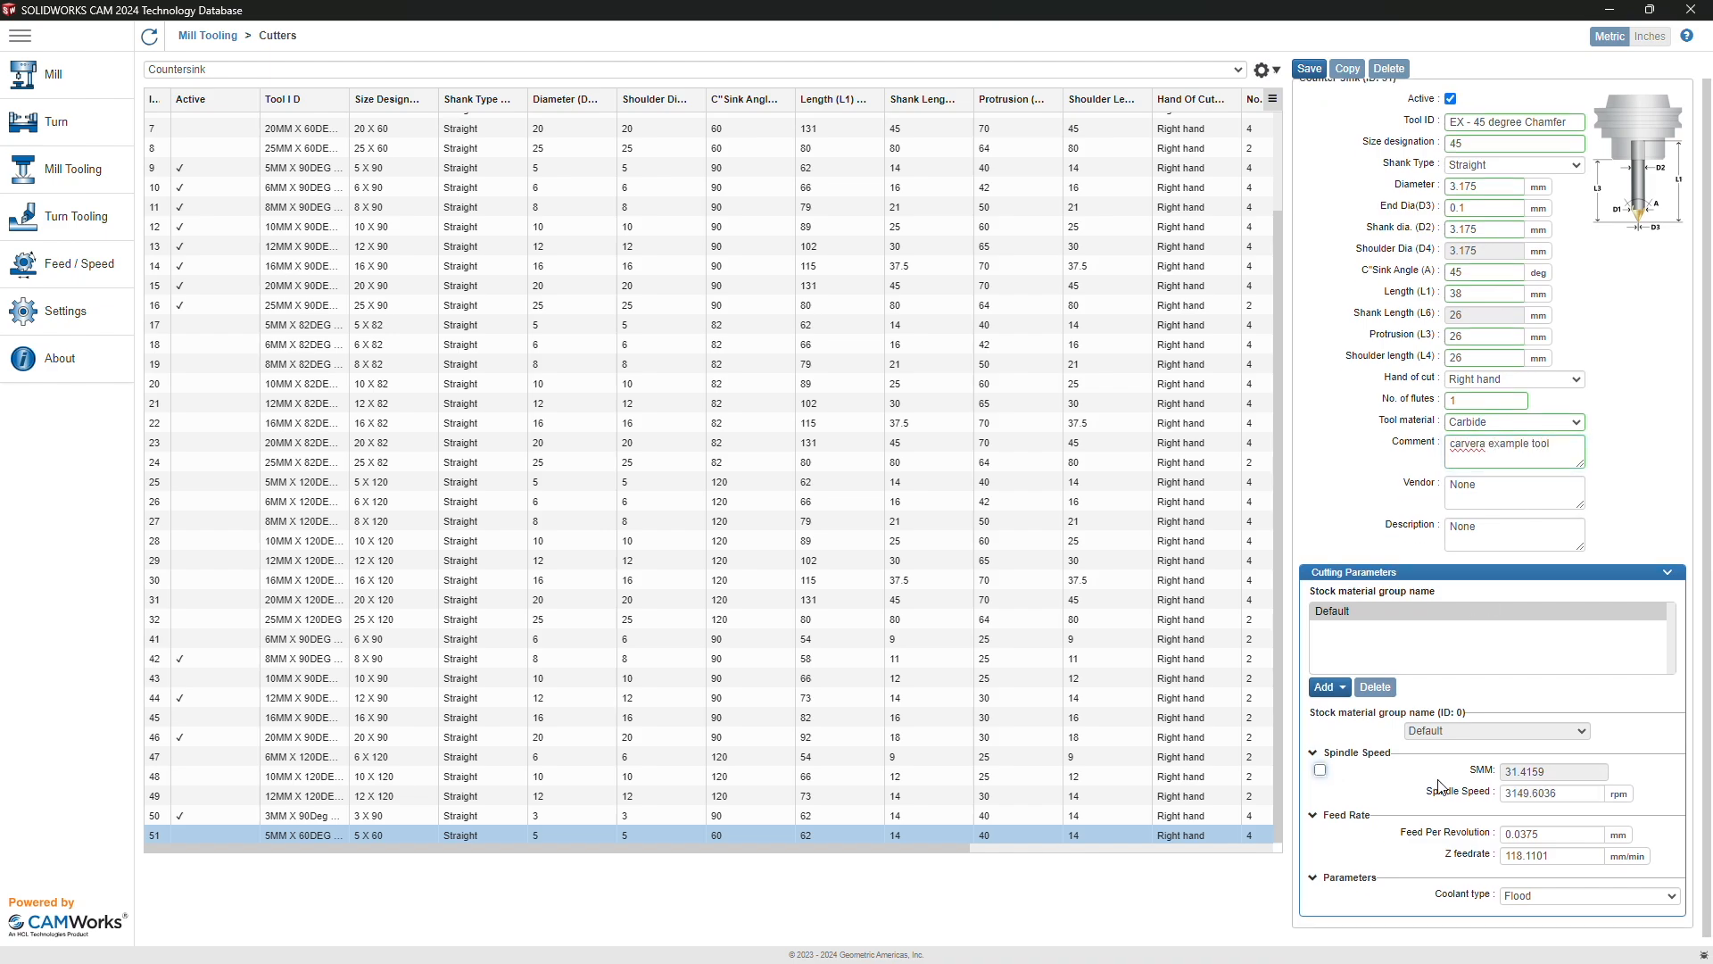
{"action": "double_click", "coordinate": [1546, 792]}
{"action": "type", "text": "10000"}
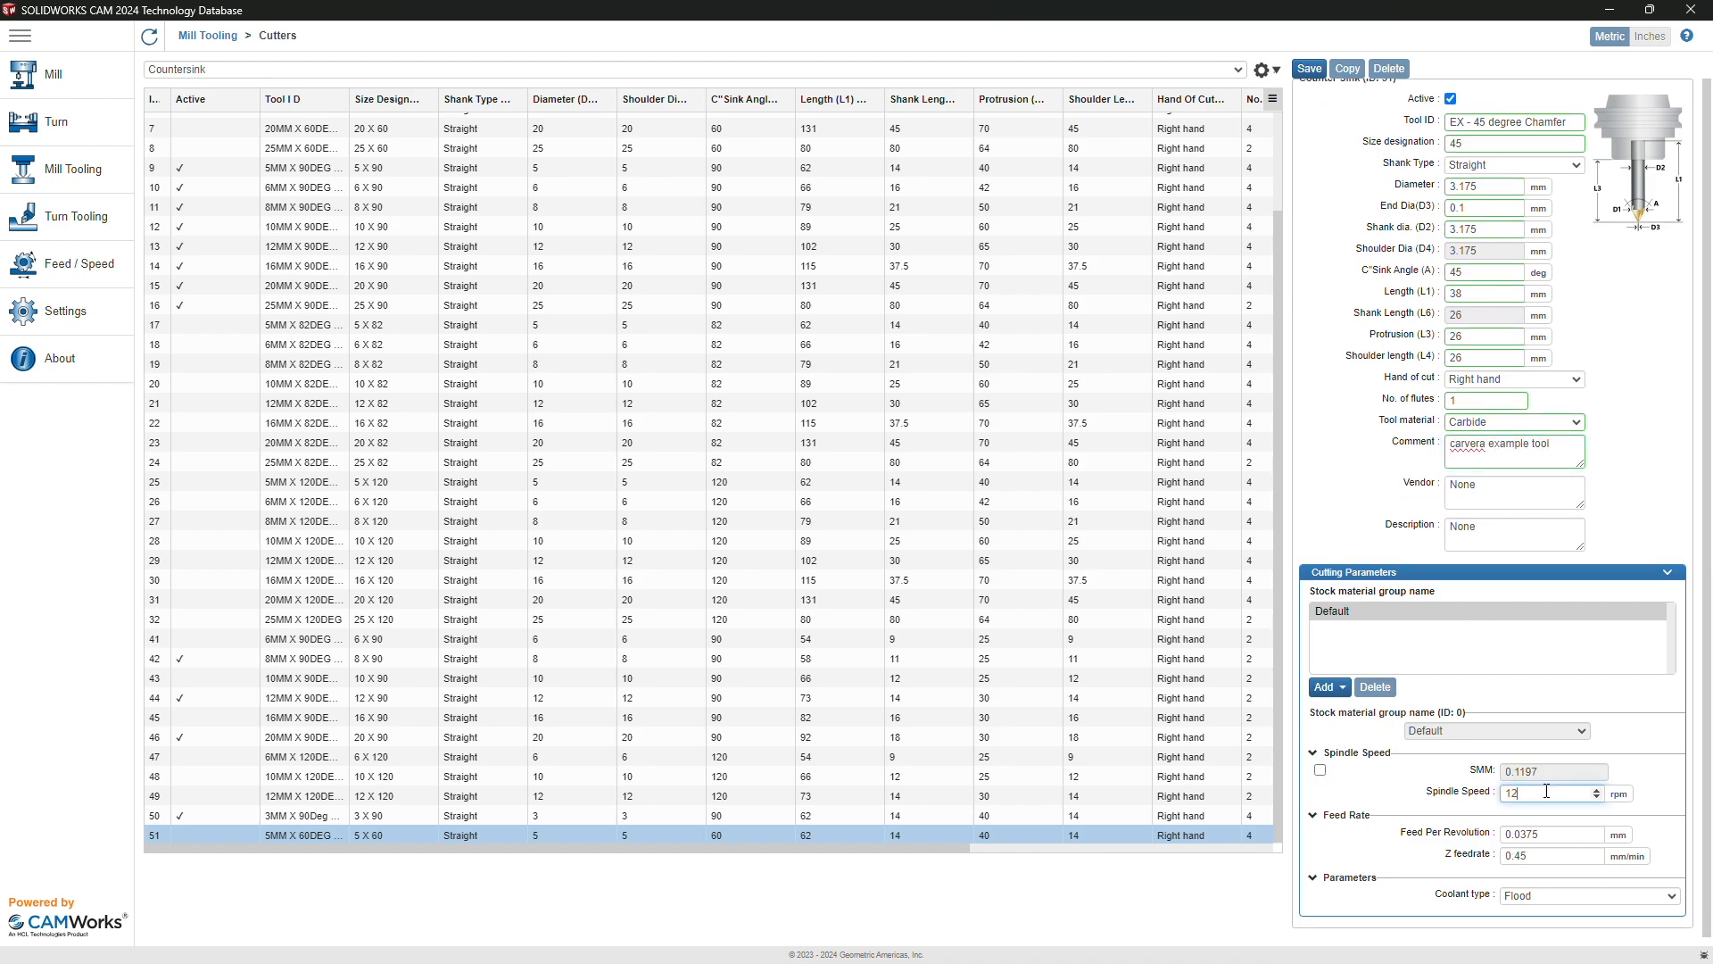
{"action": "key", "text": "Tab"}
{"action": "type", "text": "200"}
{"action": "left_click", "coordinate": [1527, 895]}
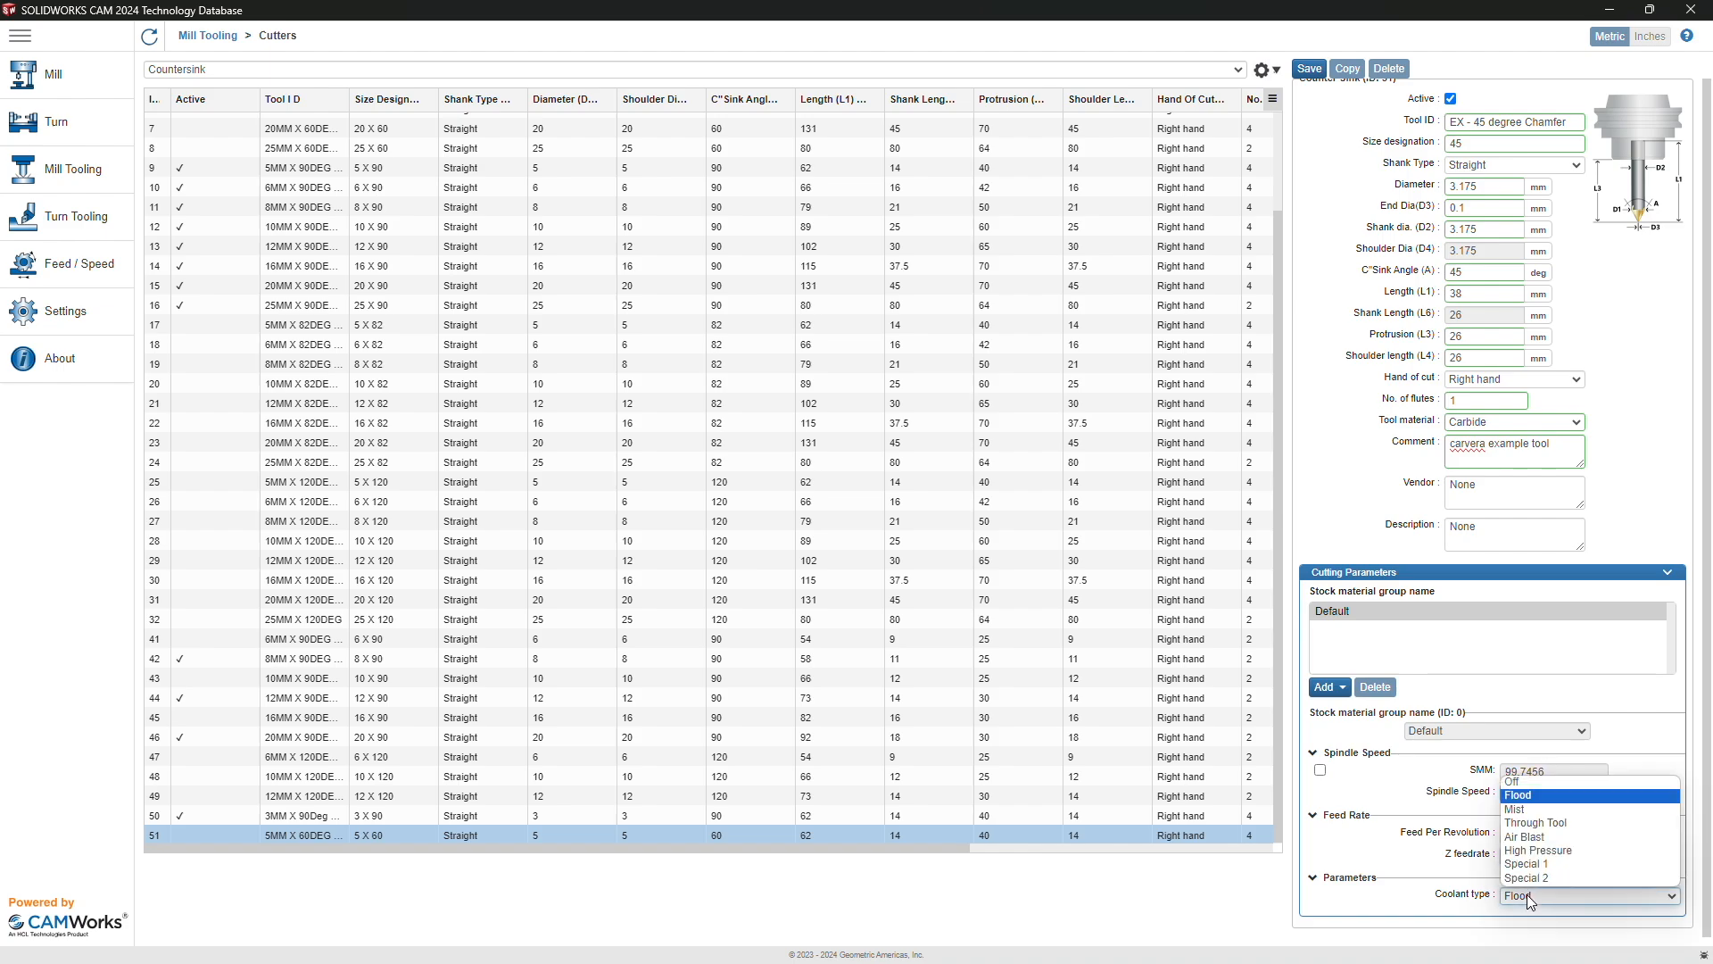
{"action": "left_click", "coordinate": [1533, 773]}
{"action": "left_click", "coordinate": [1309, 69]}
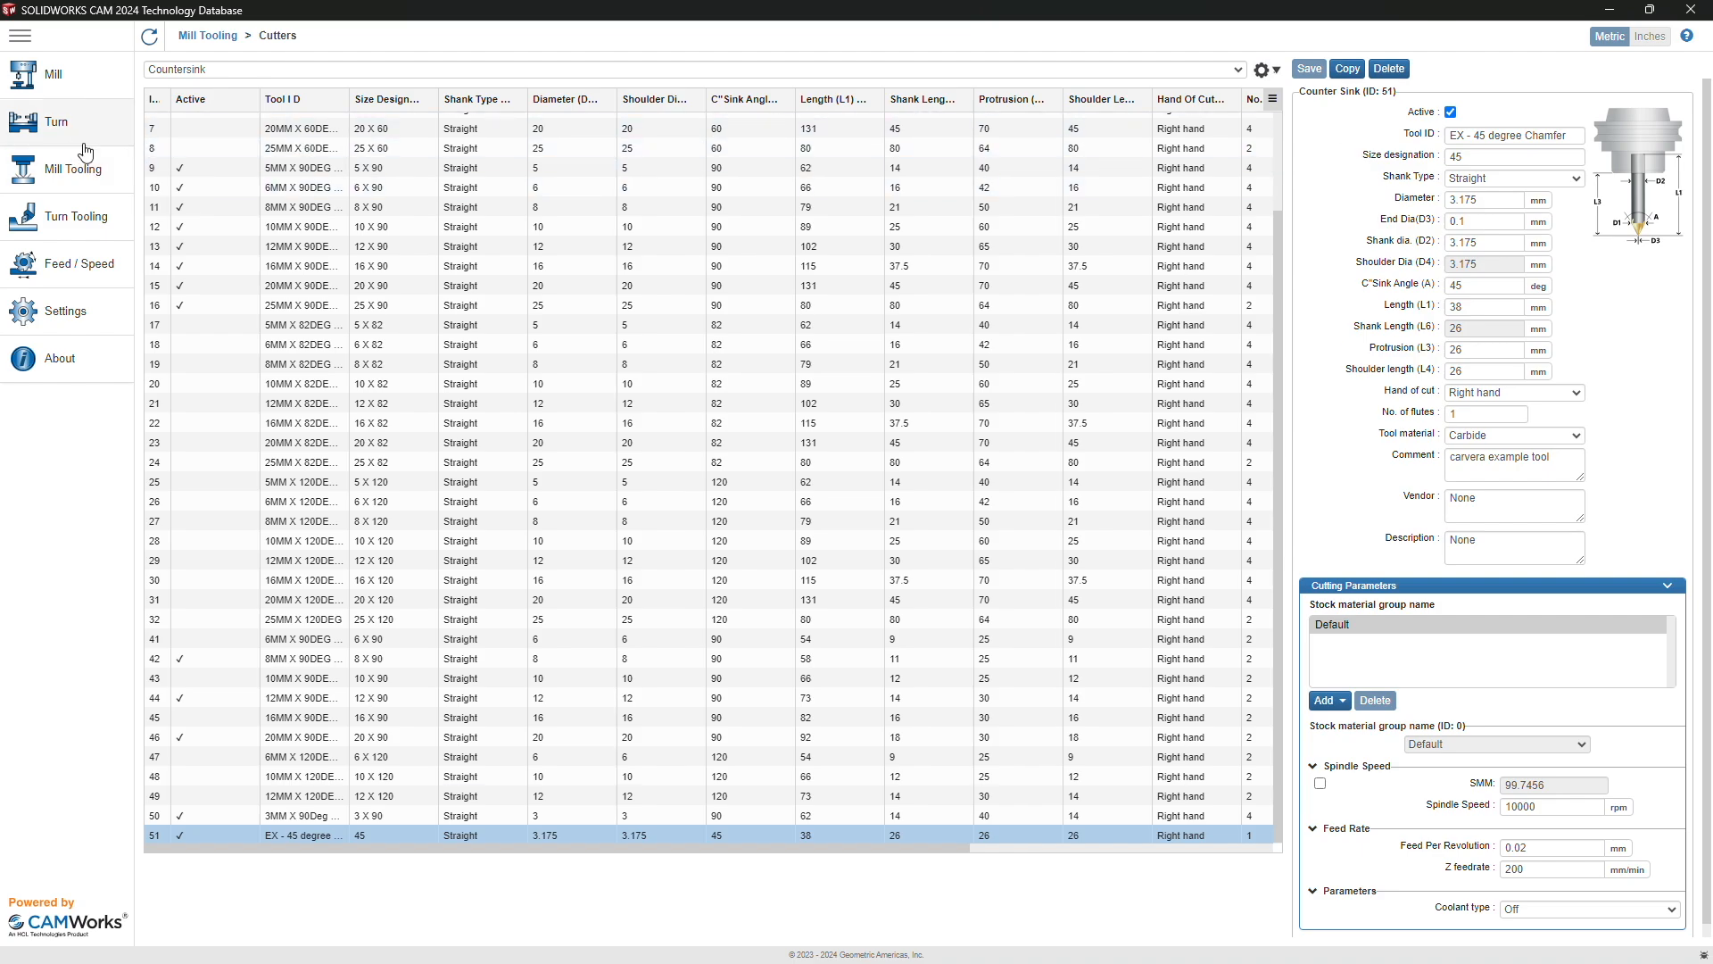
Step: Copy the 3.2mm JOBBER DRILL in the Mill Tooling Drill table as new drill 227
{"action": "left_click", "coordinate": [73, 176]}
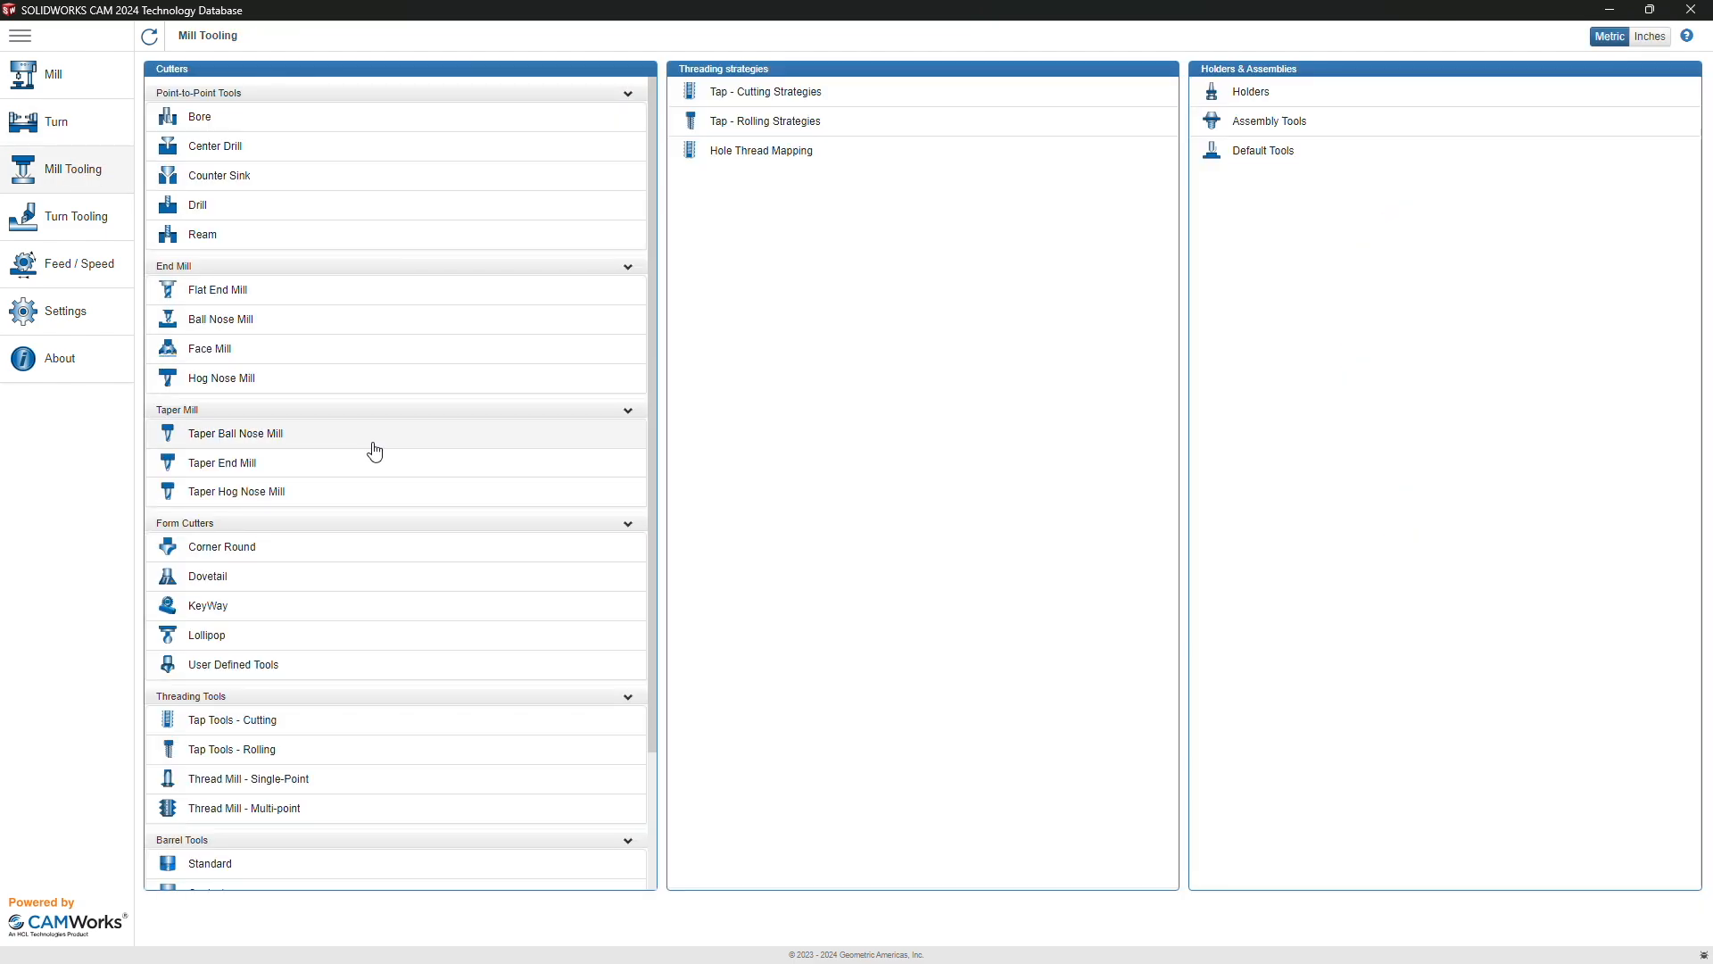
{"action": "scroll", "coordinate": [371, 447], "scroll_direction": "down", "scroll_amount": 3}
{"action": "scroll", "coordinate": [375, 452], "scroll_direction": "up", "scroll_amount": 1}
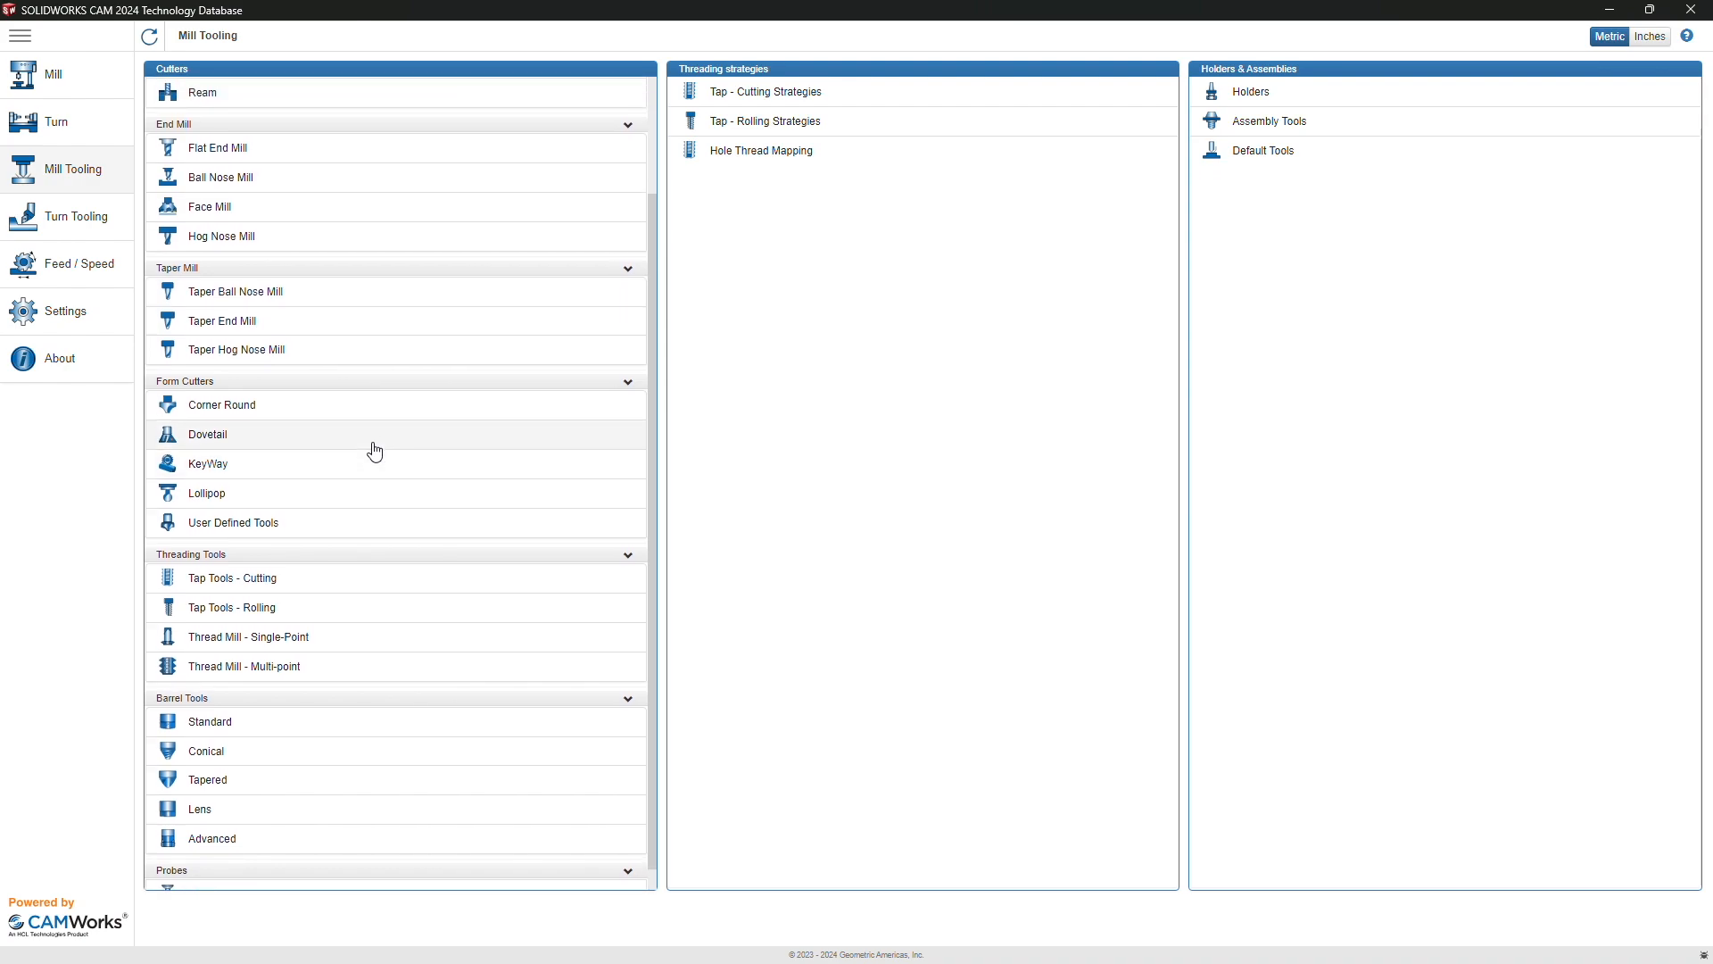
{"action": "scroll", "coordinate": [375, 452], "scroll_direction": "up", "scroll_amount": 2}
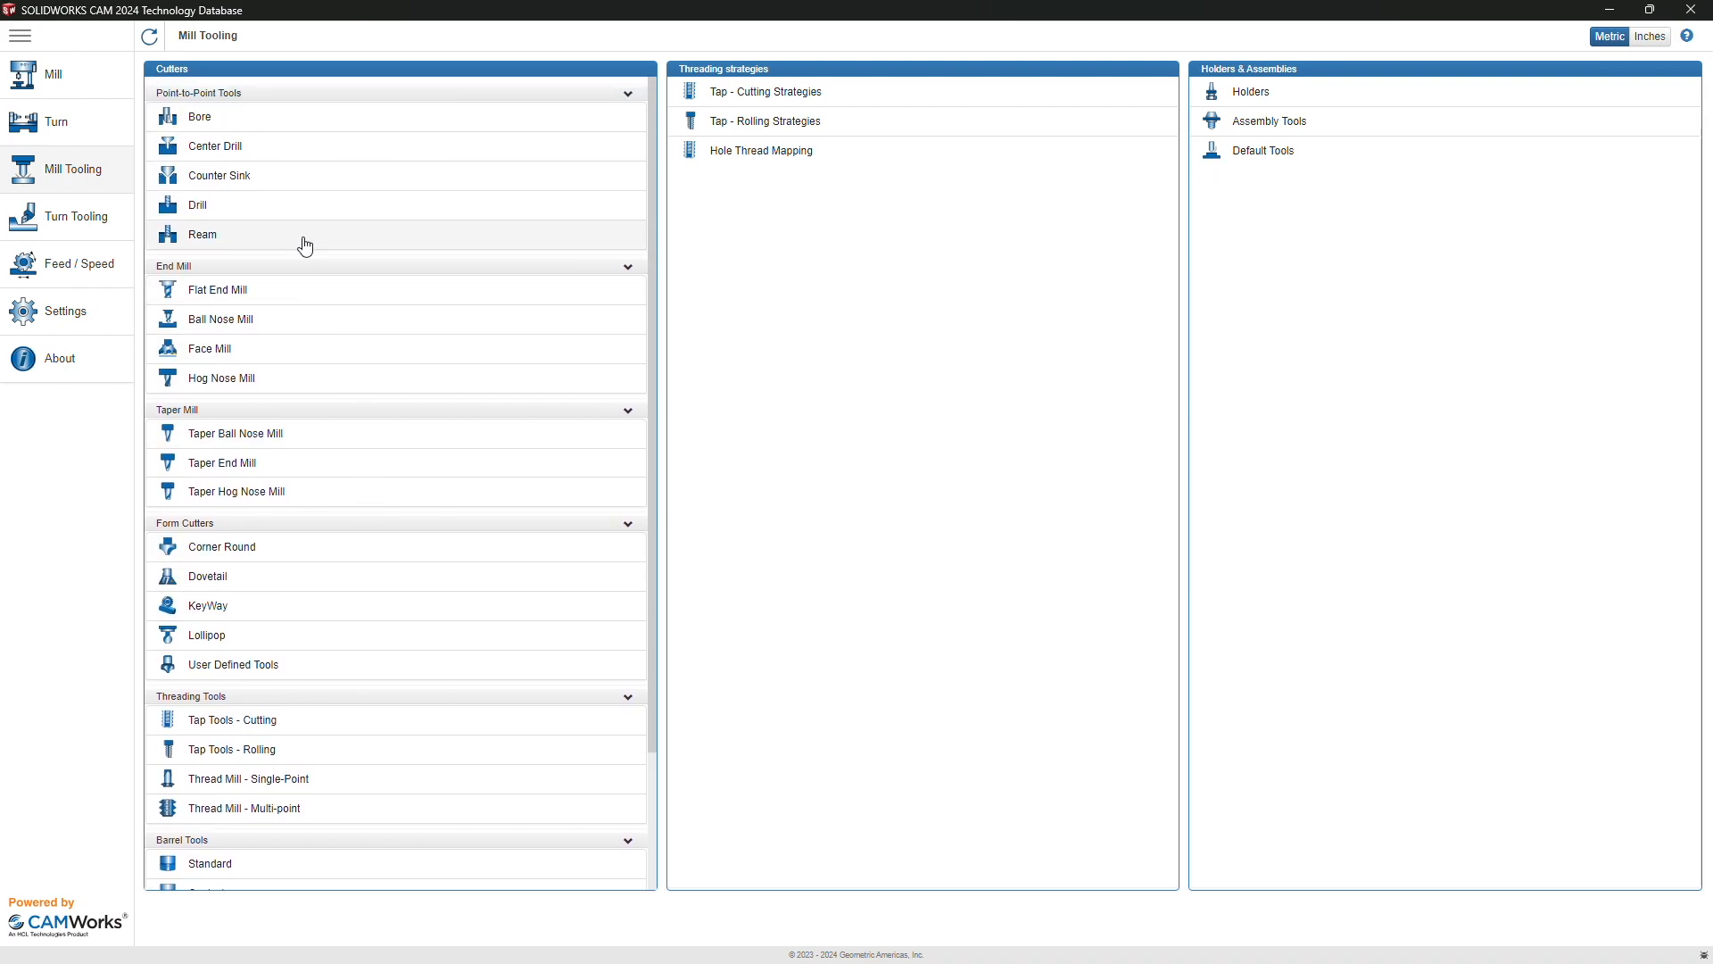
{"action": "left_click", "coordinate": [240, 215]}
{"action": "scroll", "coordinate": [261, 245], "scroll_direction": "down", "scroll_amount": 1}
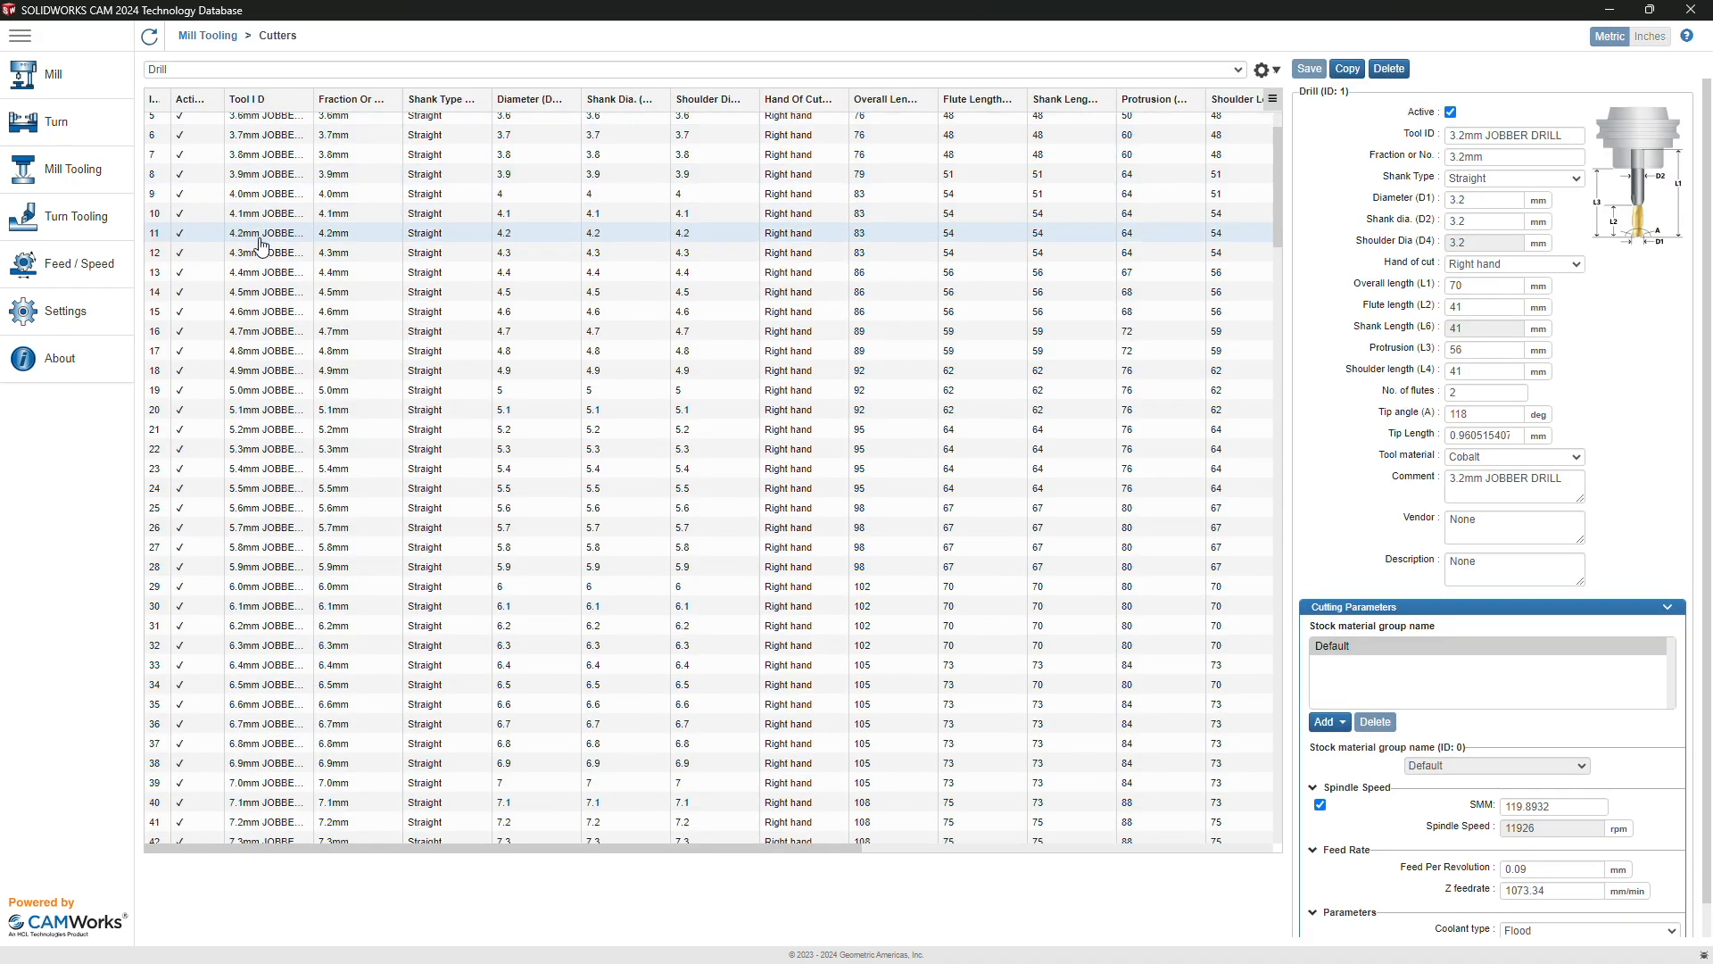
{"action": "scroll", "coordinate": [261, 245], "scroll_direction": "up", "scroll_amount": 1}
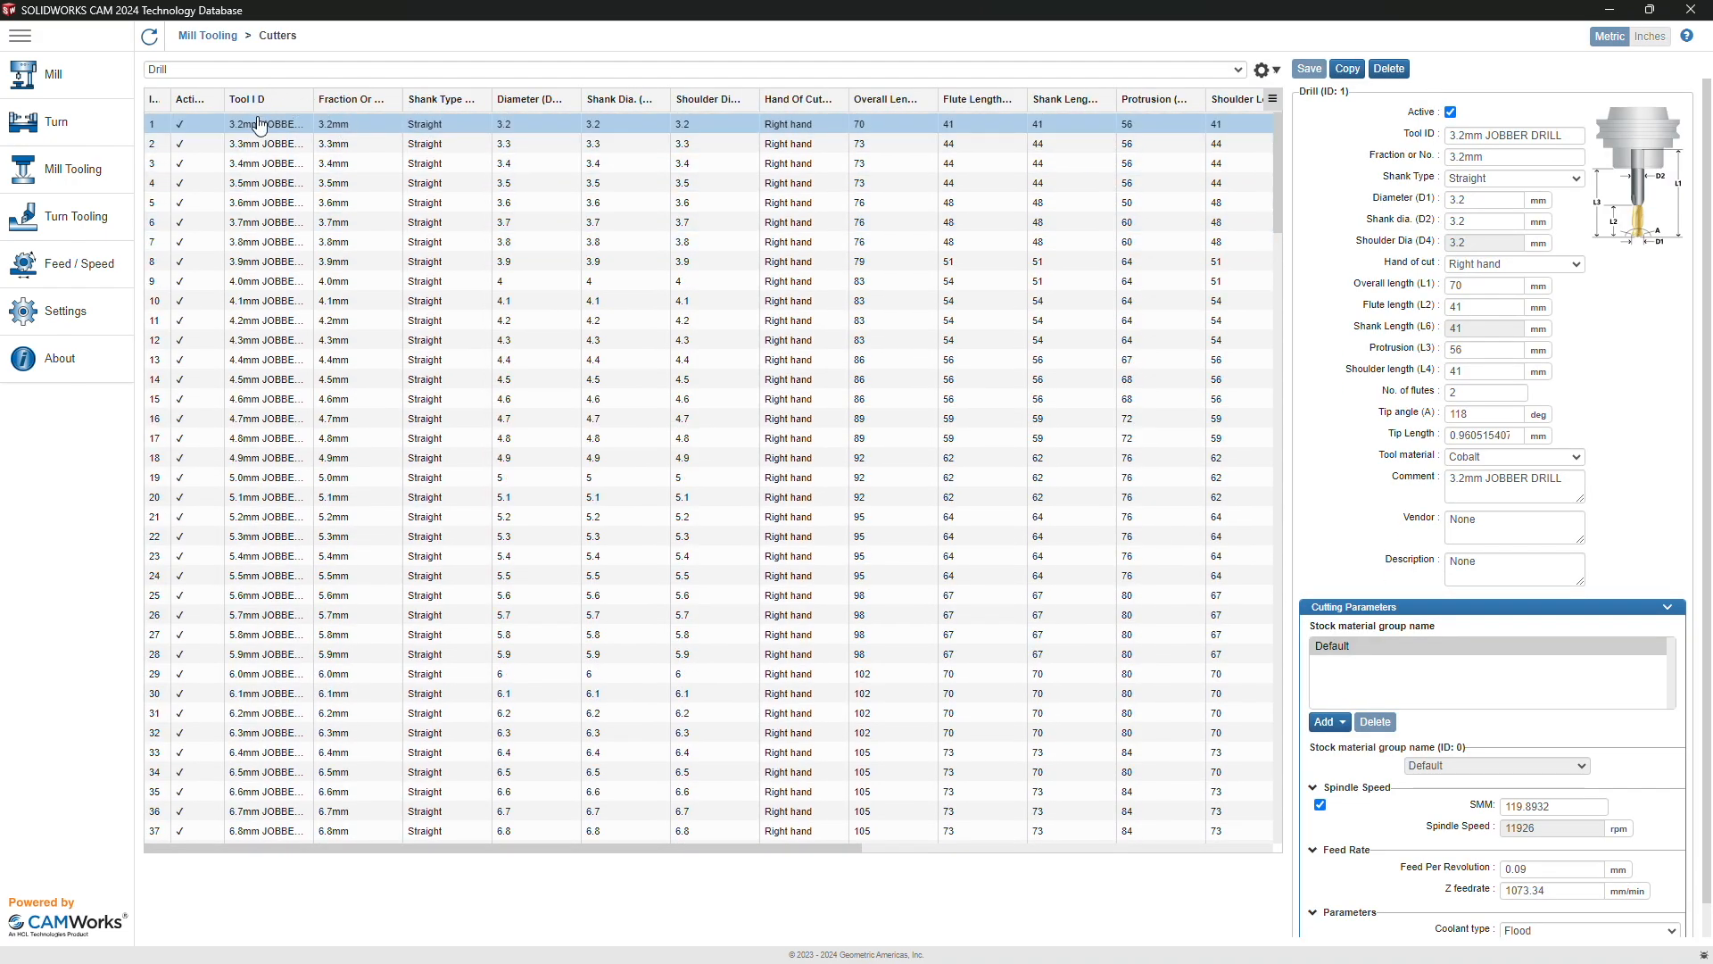
{"action": "left_click", "coordinate": [1343, 71]}
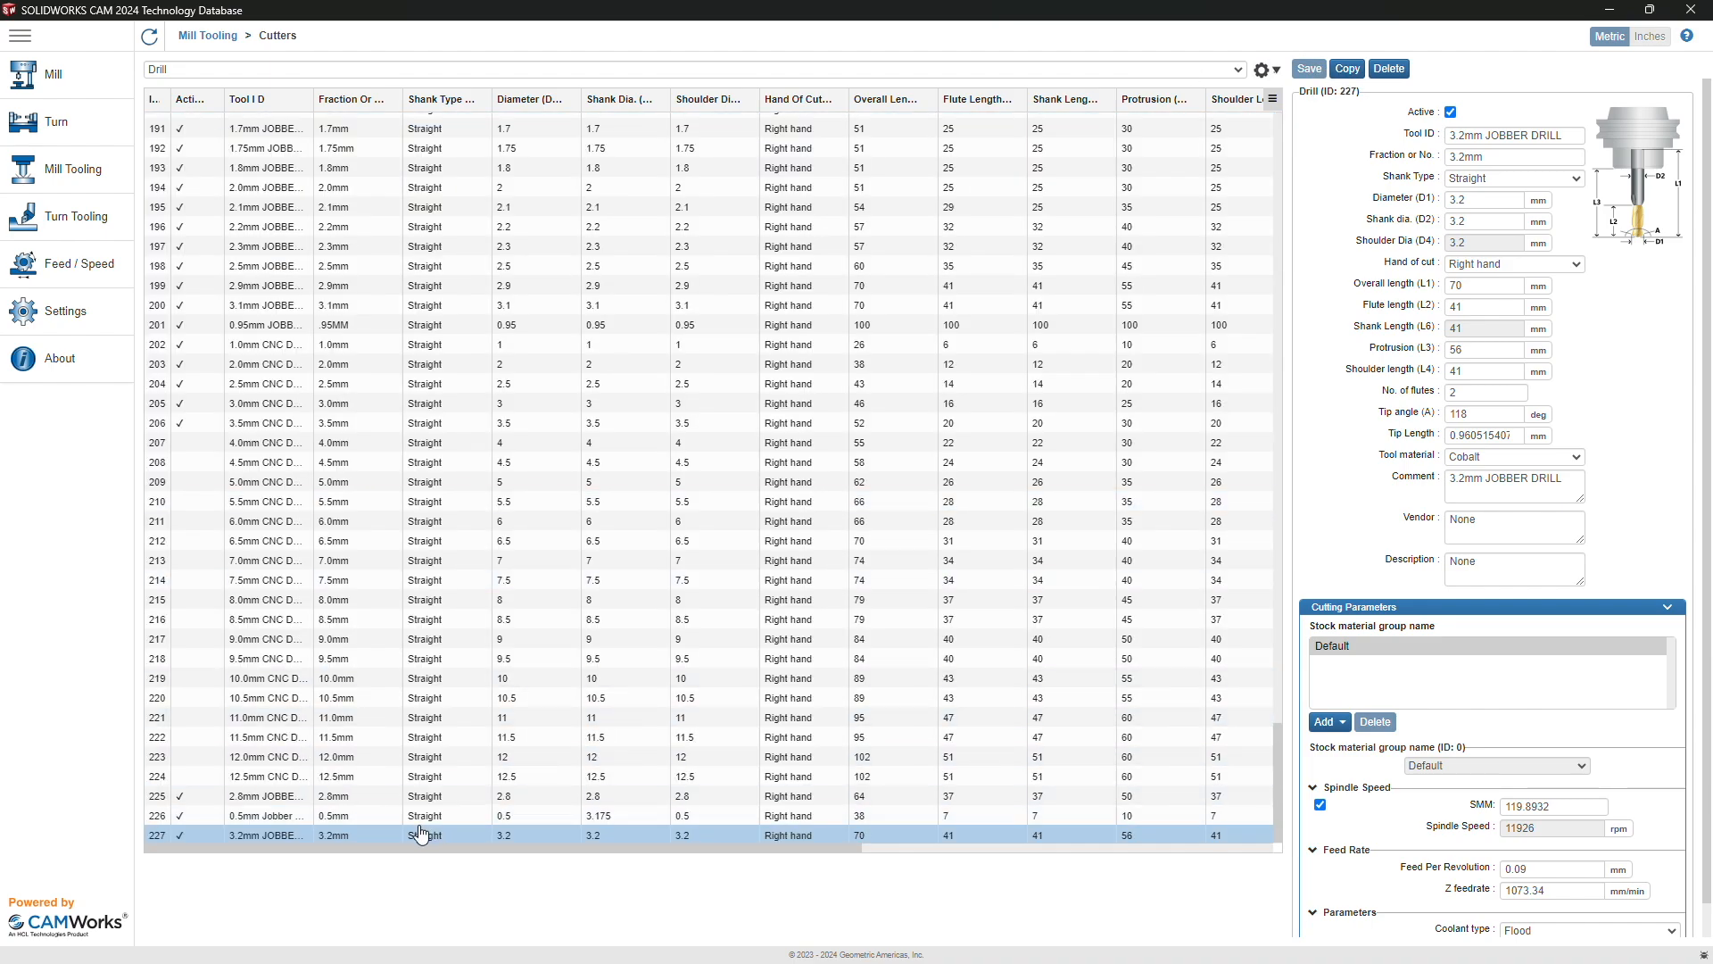
Step: Rename the copy to 'EX - 2 mm Drill' with fraction 2mm, diameter 2 and shank 3.175
{"action": "triple_click", "coordinate": [1515, 134]}
{"action": "type", "text": "EX "}
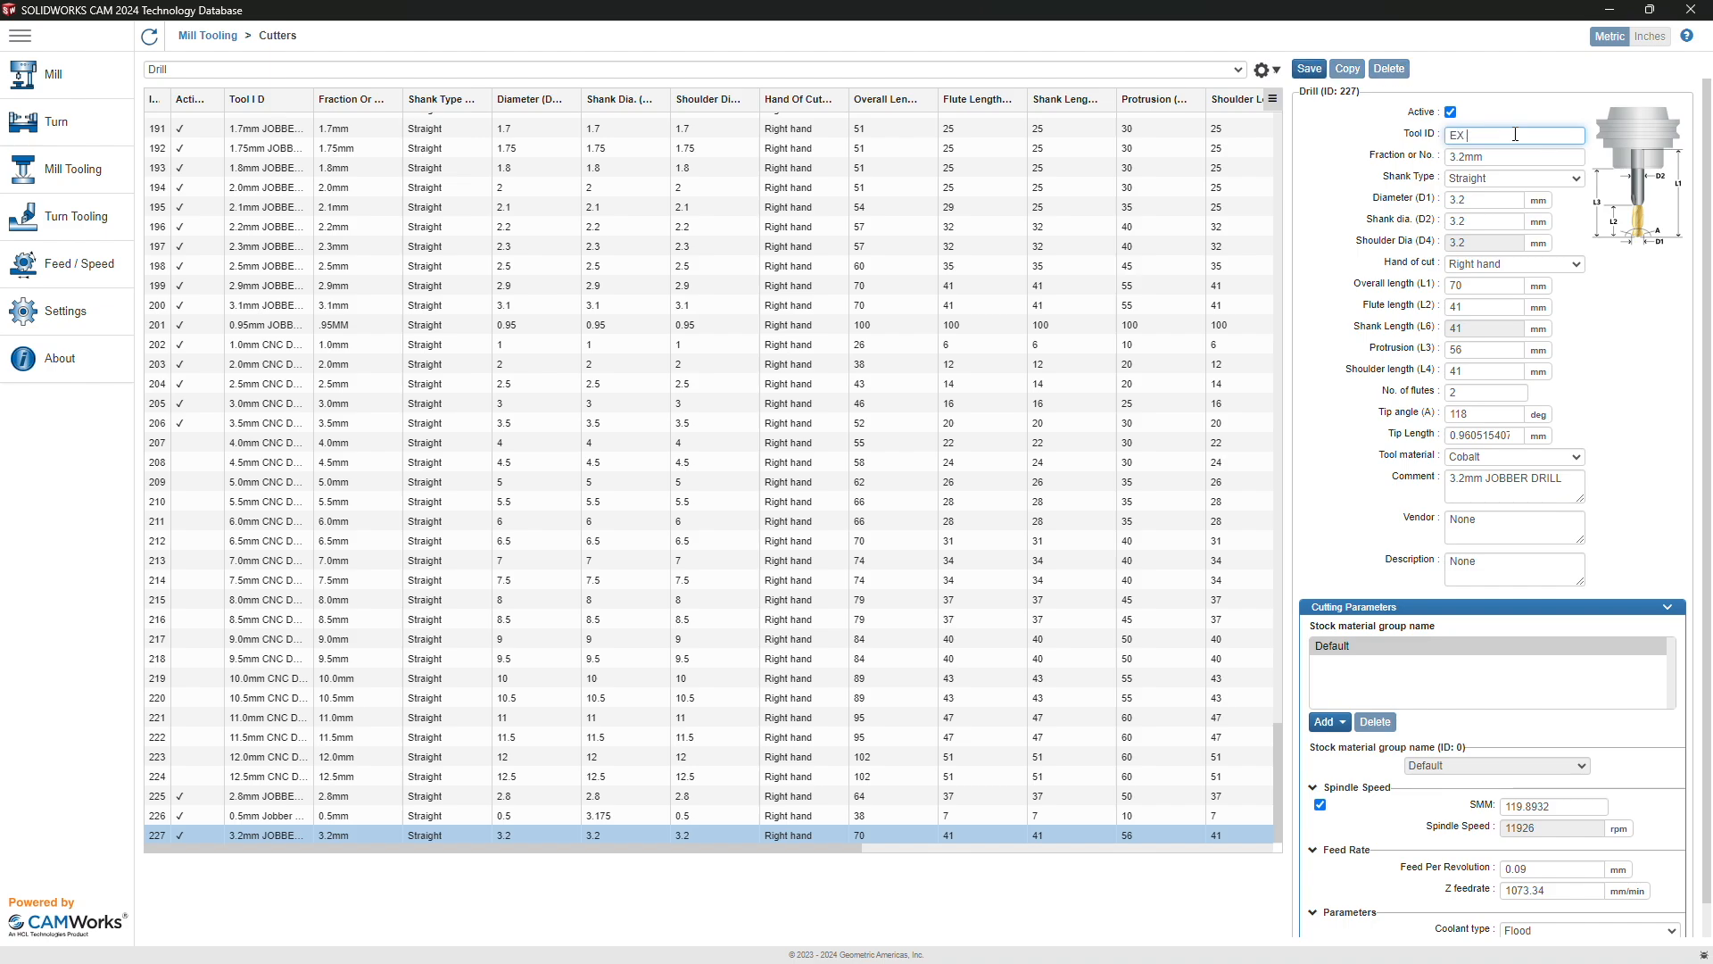
{"action": "type", "text": "= 2 mm Drill"}
{"action": "double_click", "coordinate": [1490, 157]}
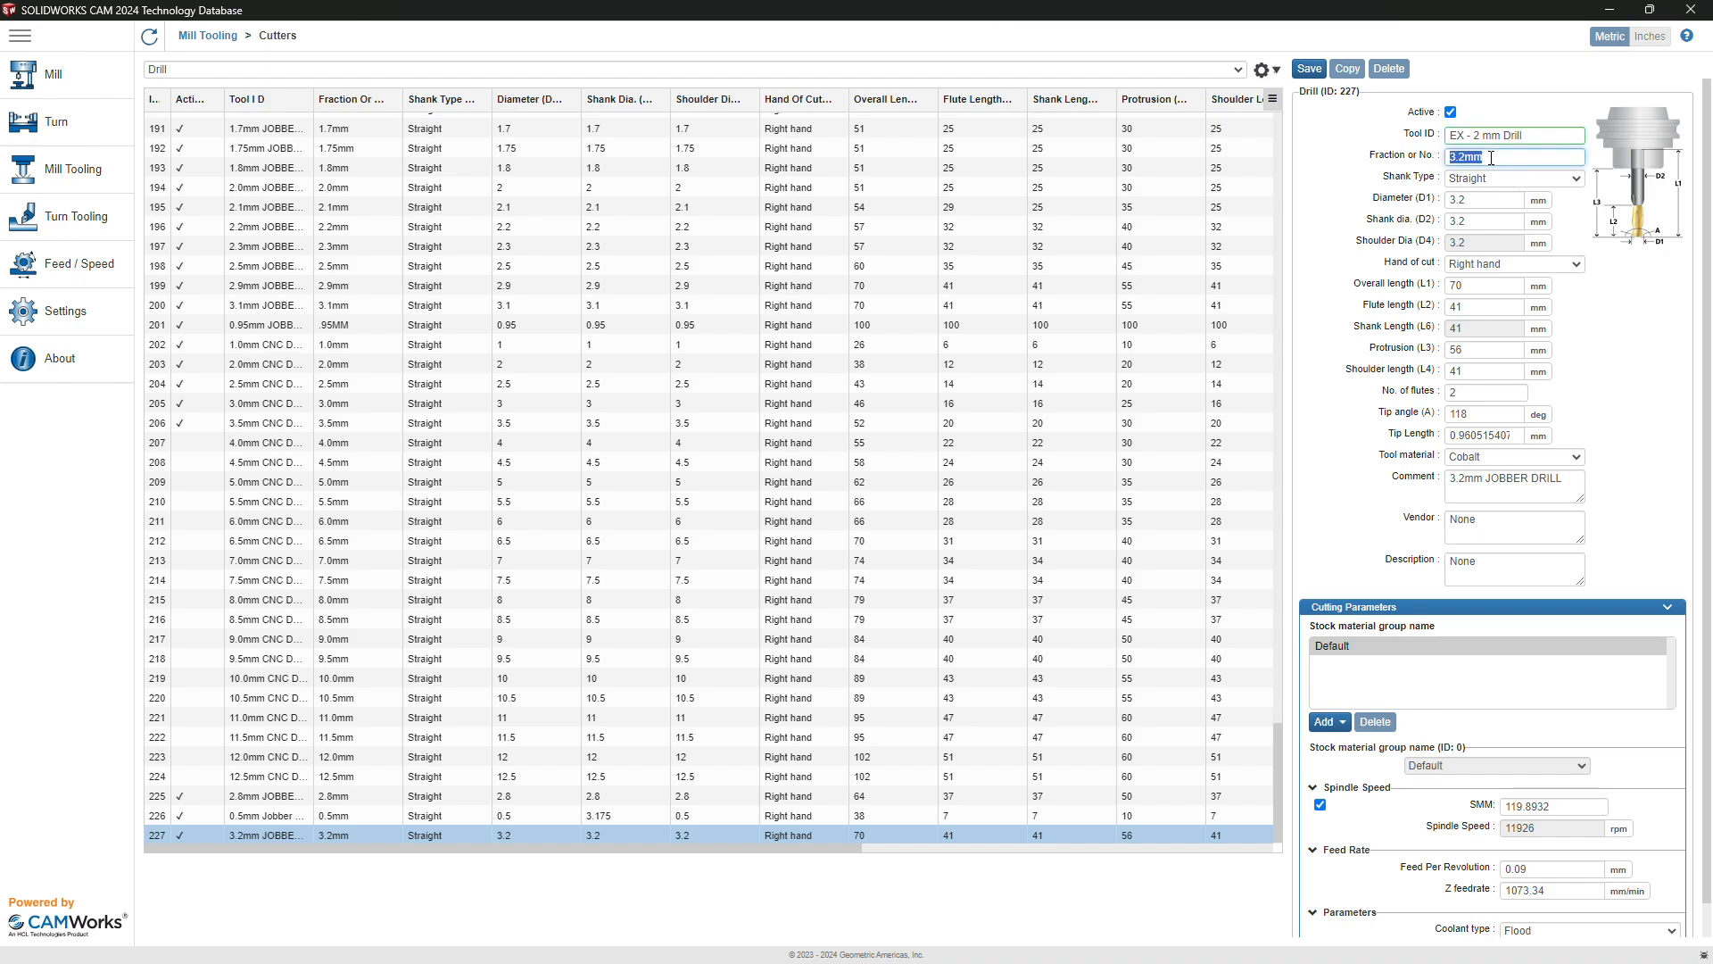
{"action": "type", "text": "2mm"}
{"action": "key", "text": "Tab"}
{"action": "type", "text": "2"}
{"action": "key", "text": "Tab"}
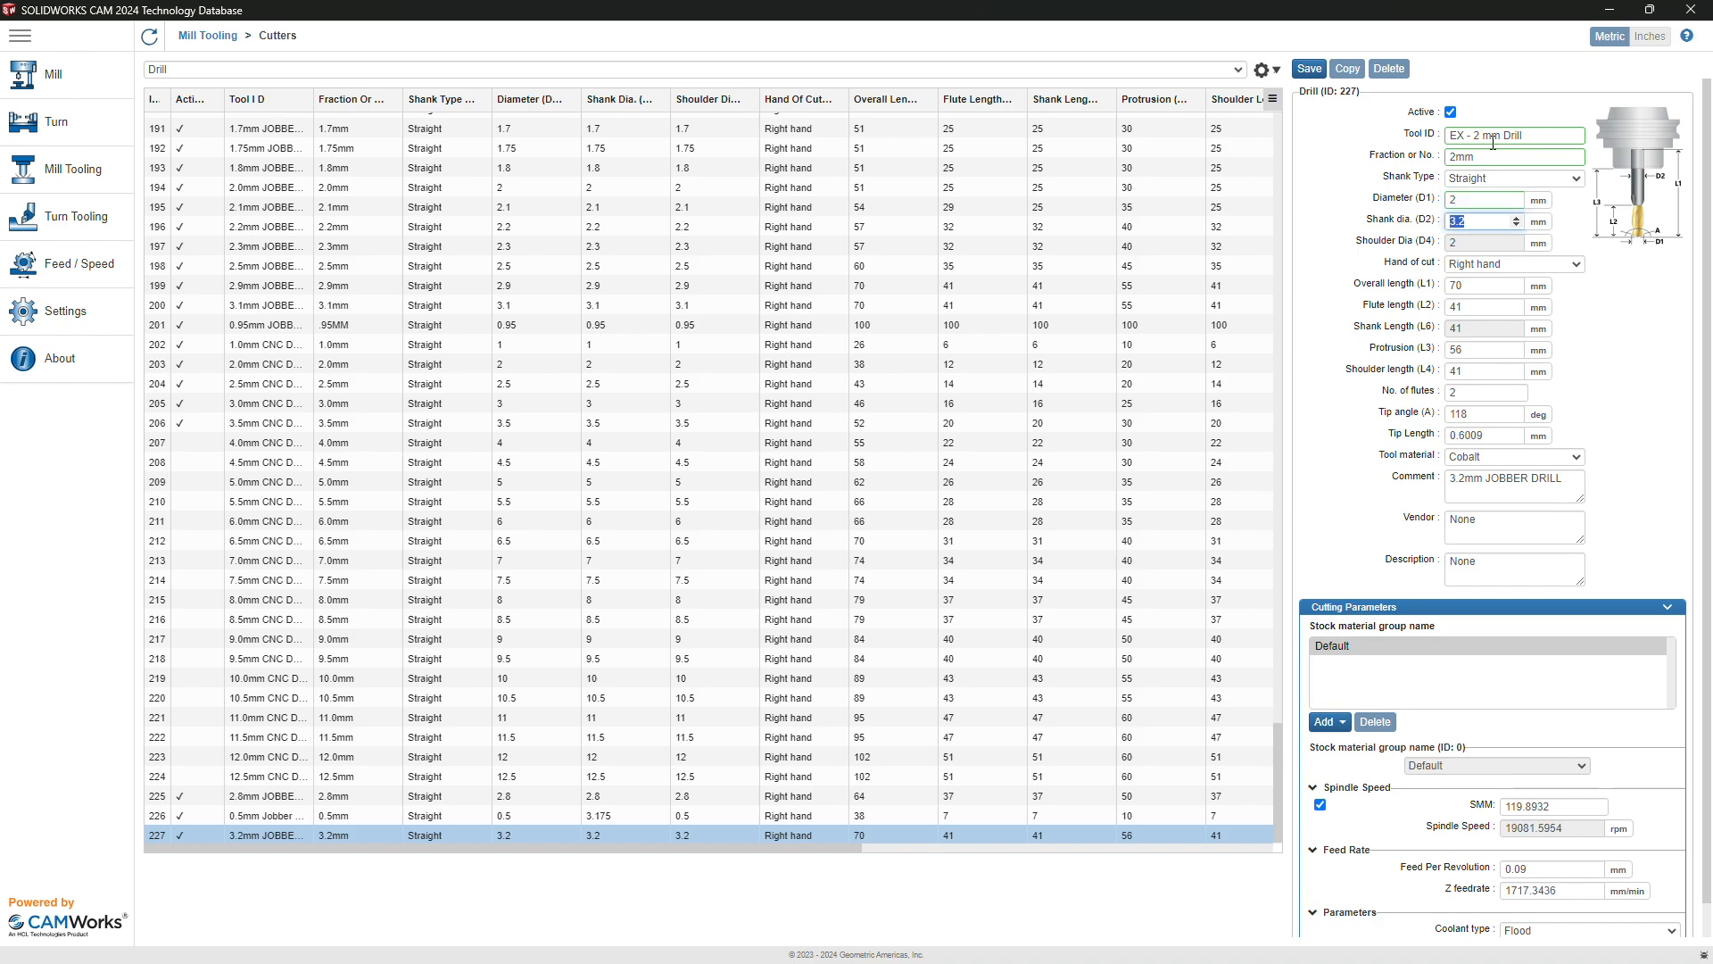
{"action": "type", "text": "3"}
Step: Set flute length 12, protrusion 28, shoulder length 28 and overall length 40
{"action": "key", "text": "Tab"}
{"action": "key", "text": "Tab"}
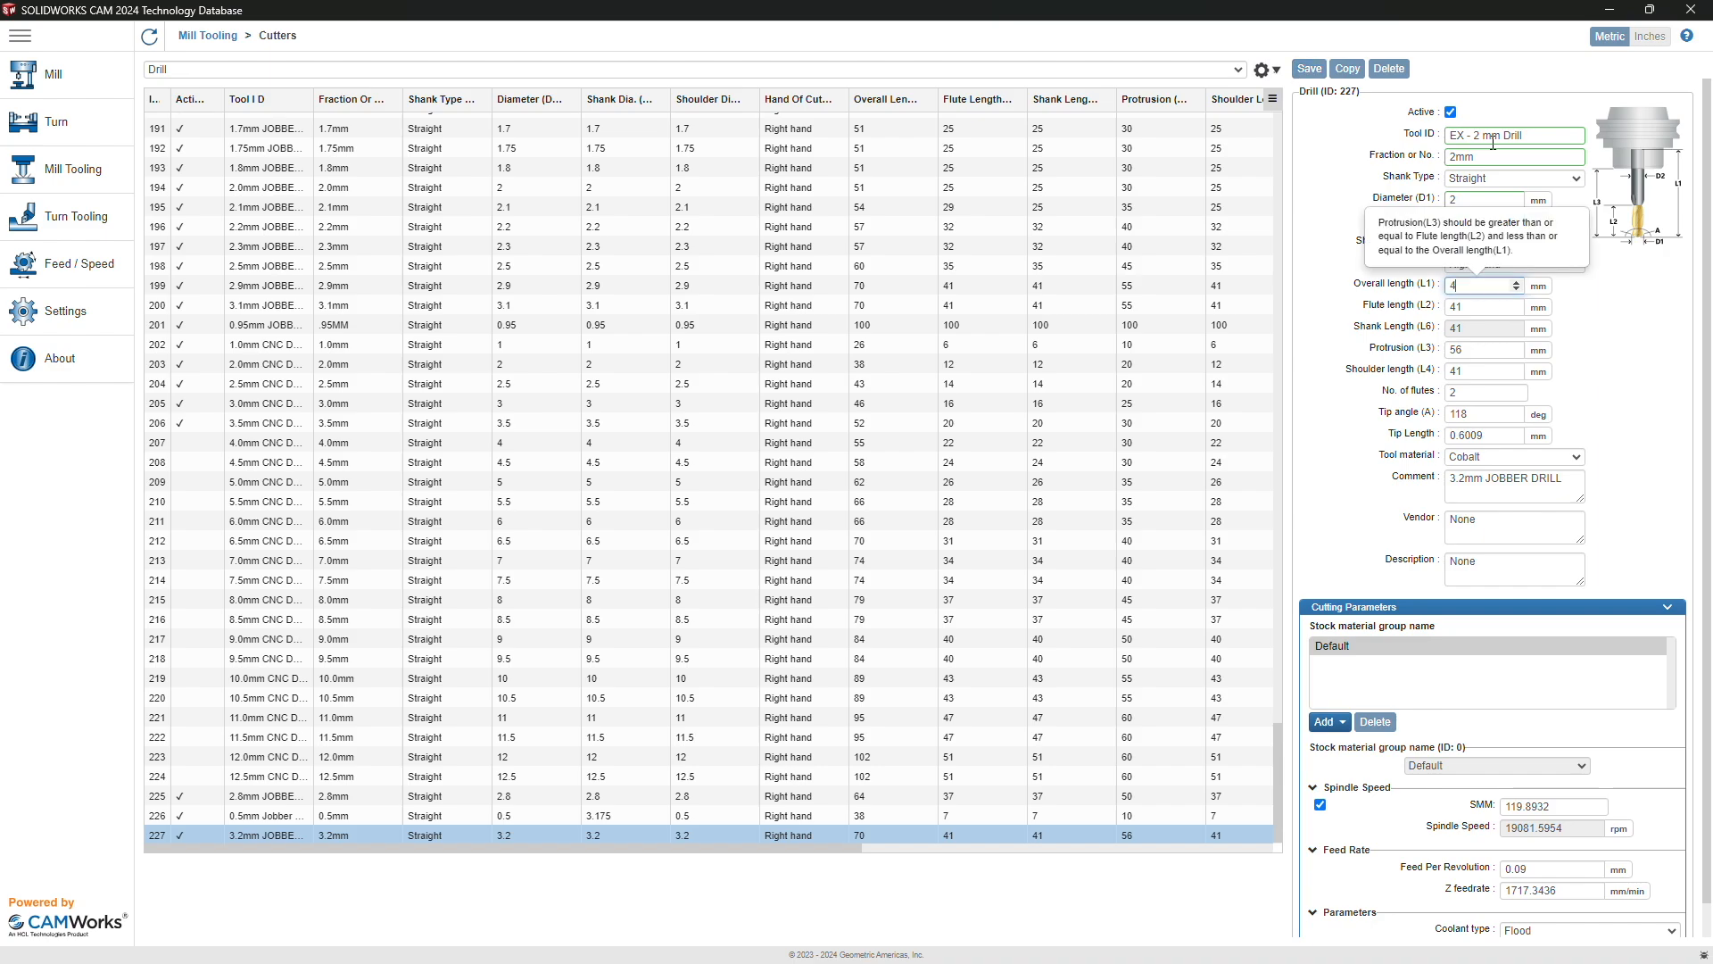
{"action": "key", "text": "Tab"}
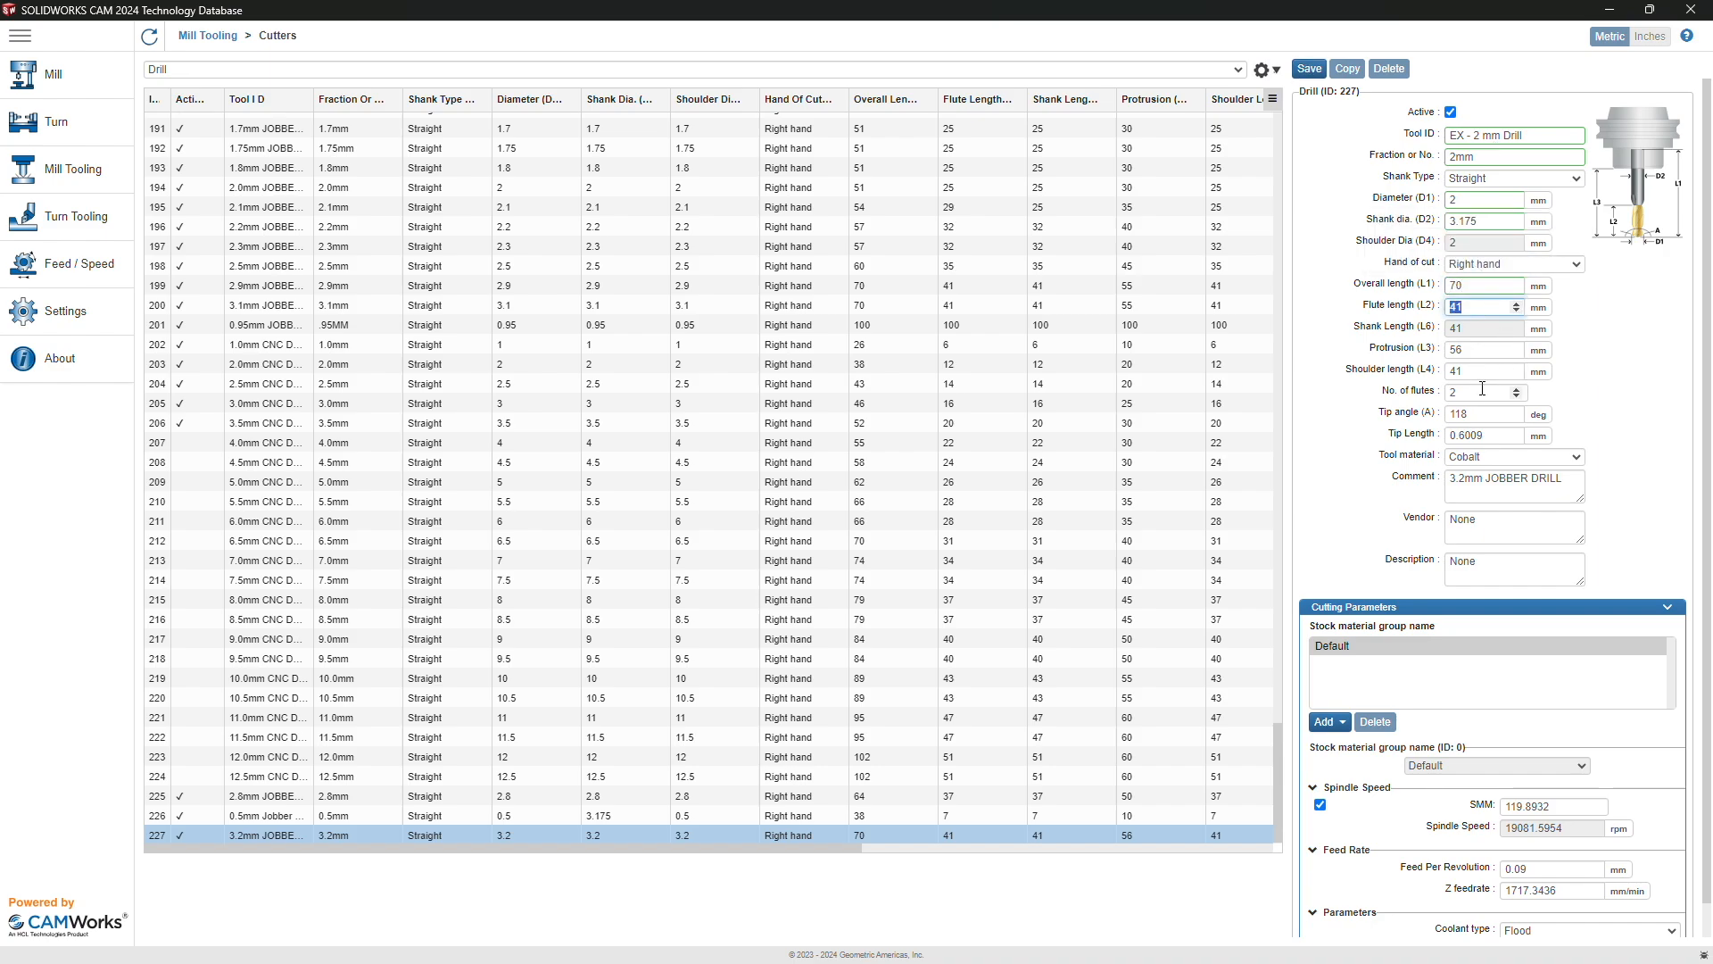
{"action": "left_click", "coordinate": [1463, 370]}
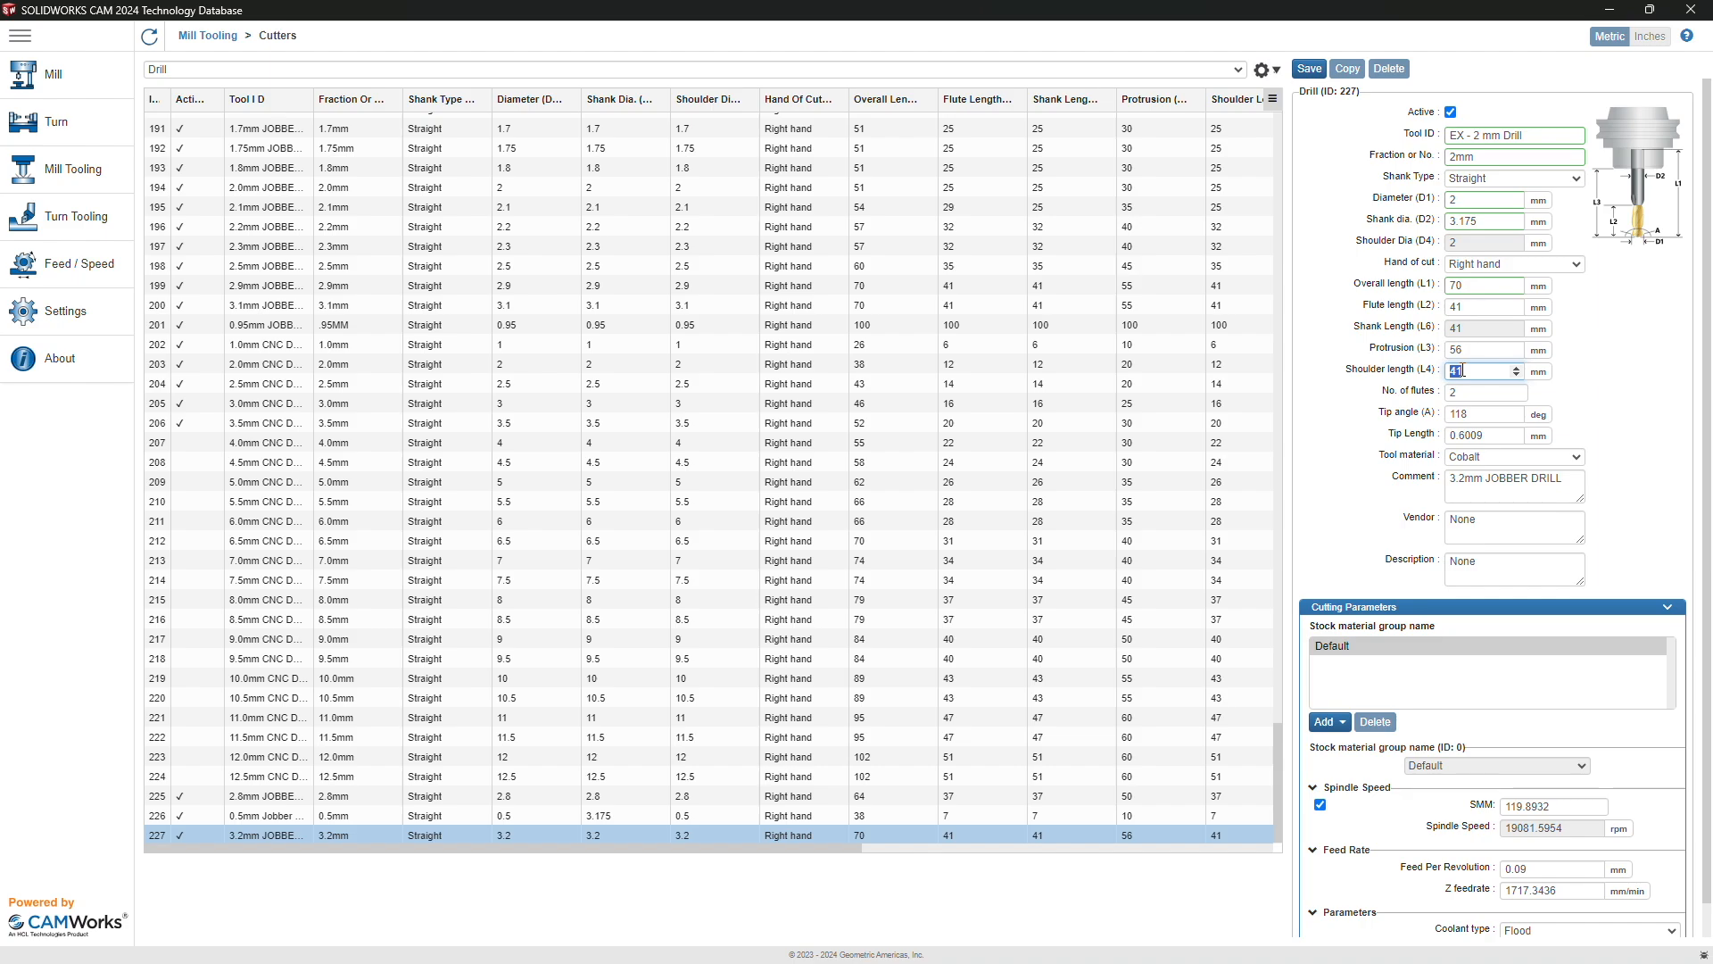
{"action": "left_click", "coordinate": [1469, 306]}
{"action": "type", "text": "12"}
{"action": "key", "text": "Tab"}
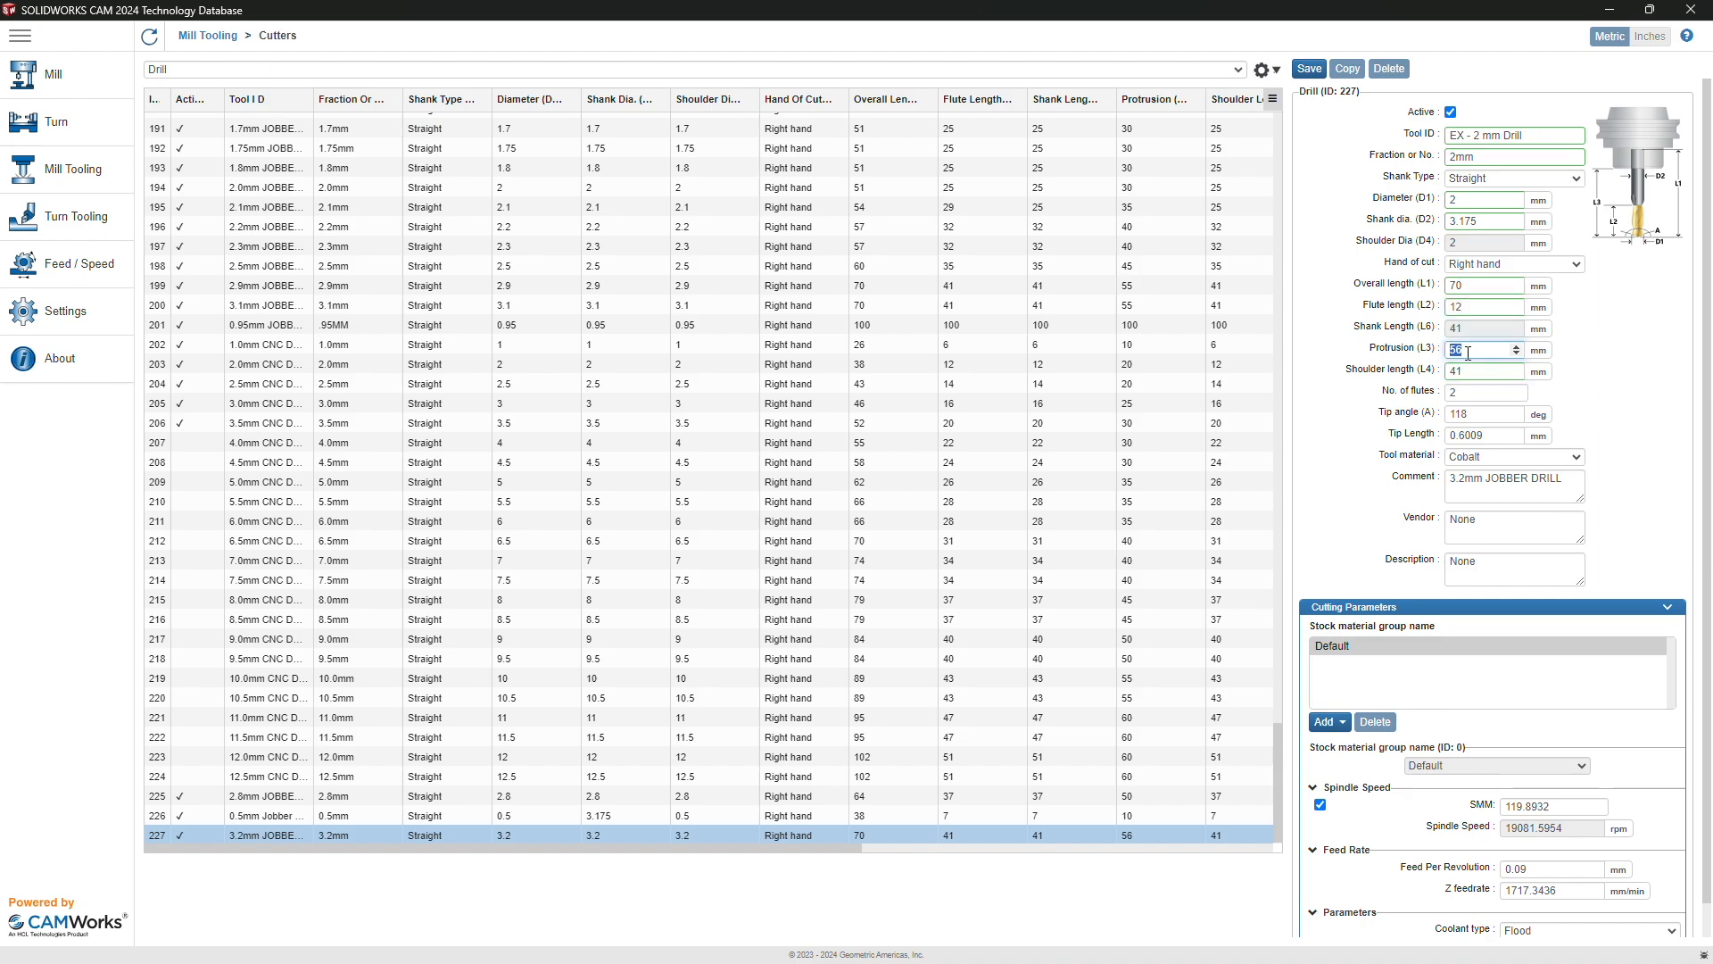
{"action": "type", "text": "28"}
{"action": "left_click", "coordinate": [1467, 373]}
{"action": "double_click", "coordinate": [1468, 373]}
{"action": "type", "text": "28"}
{"action": "double_click", "coordinate": [1475, 287]}
{"action": "type", "text": "40"}
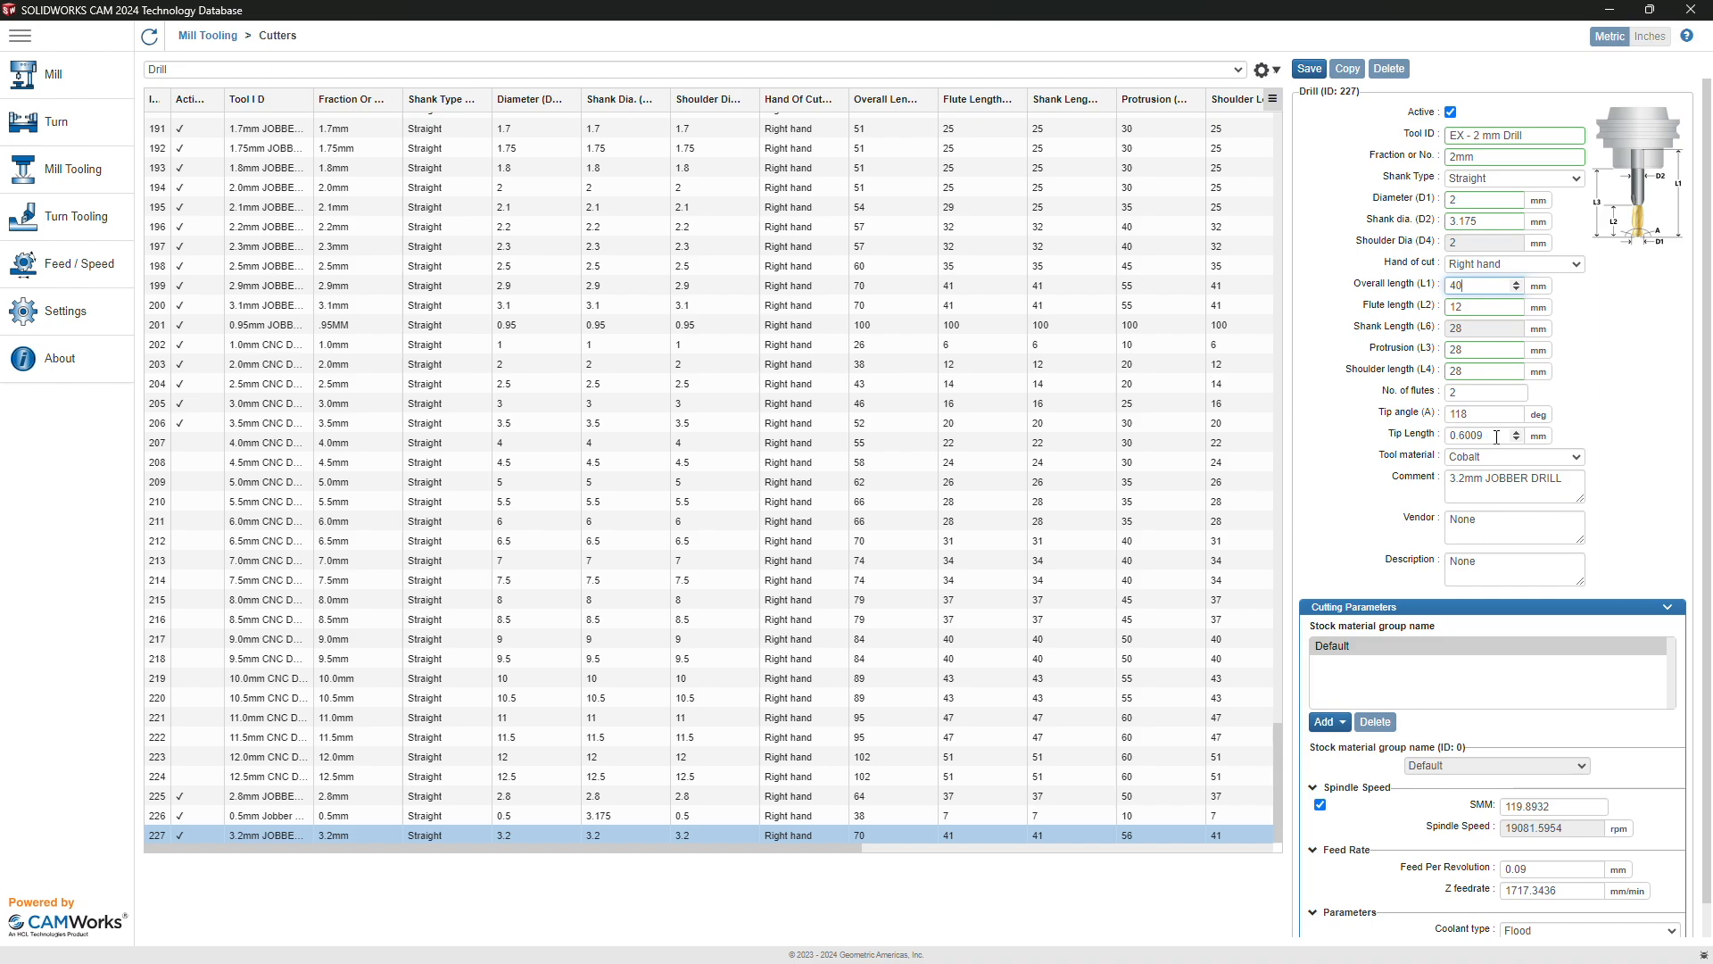
Step: Set the drill's tool material to HSS and its comment to 'carvera example tool'
{"action": "left_click", "coordinate": [1486, 460]}
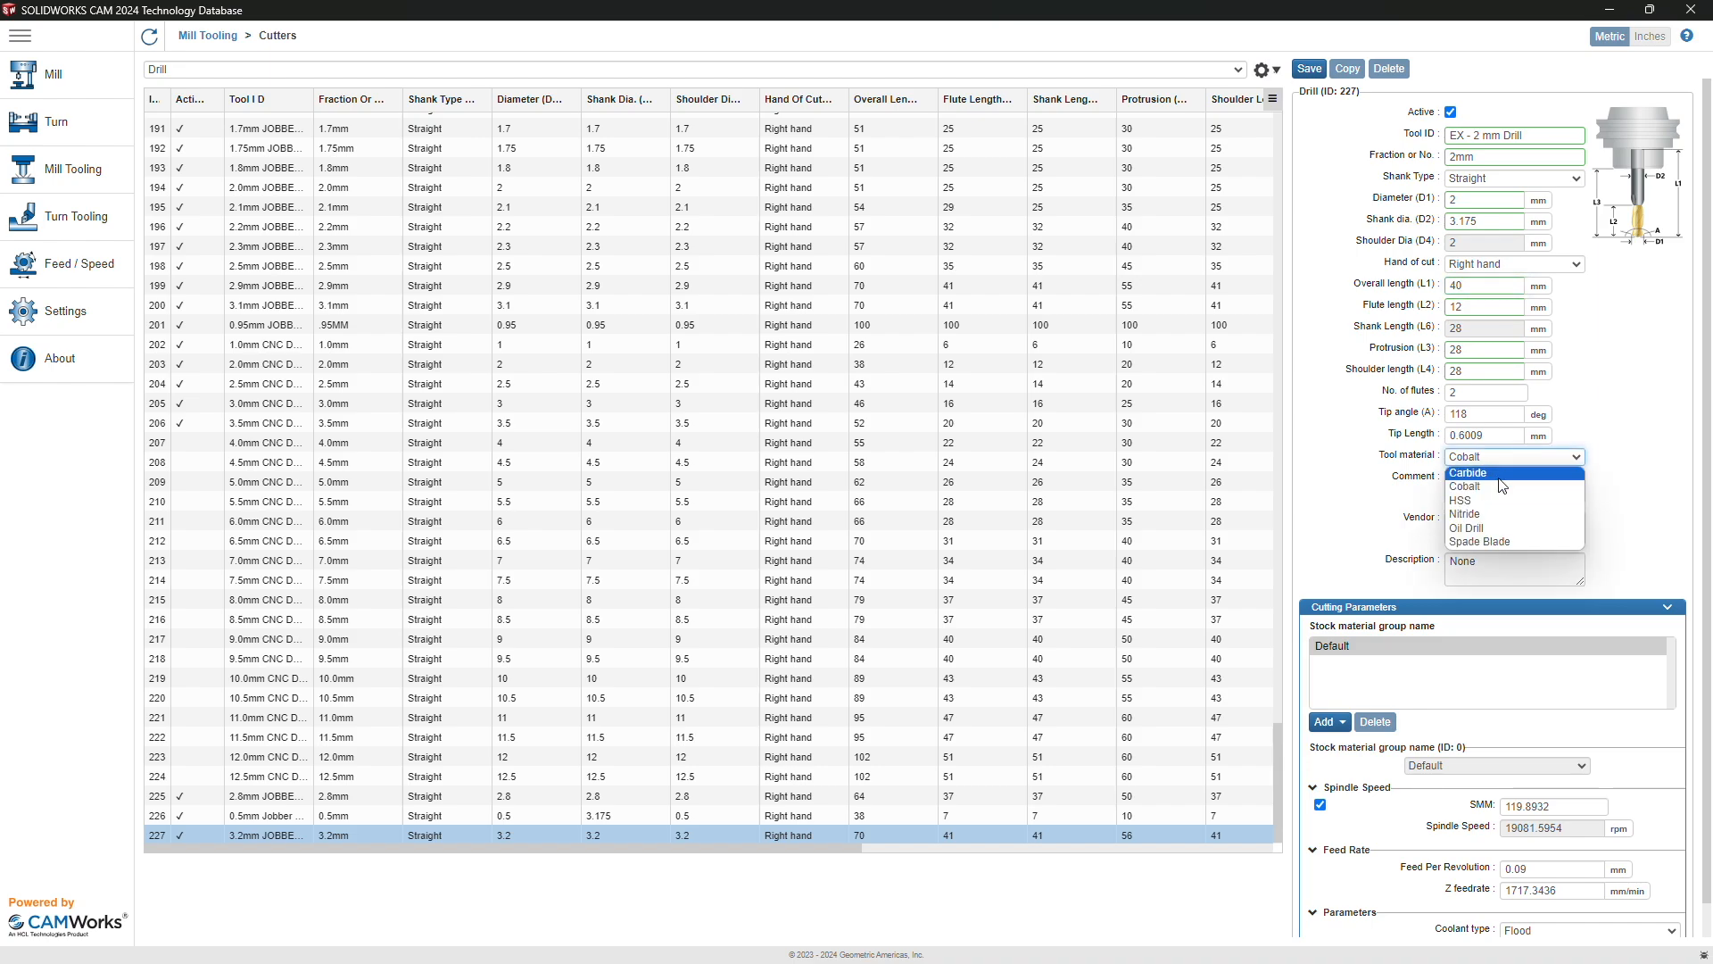
{"action": "left_click", "coordinate": [1499, 500]}
{"action": "triple_click", "coordinate": [1493, 496]}
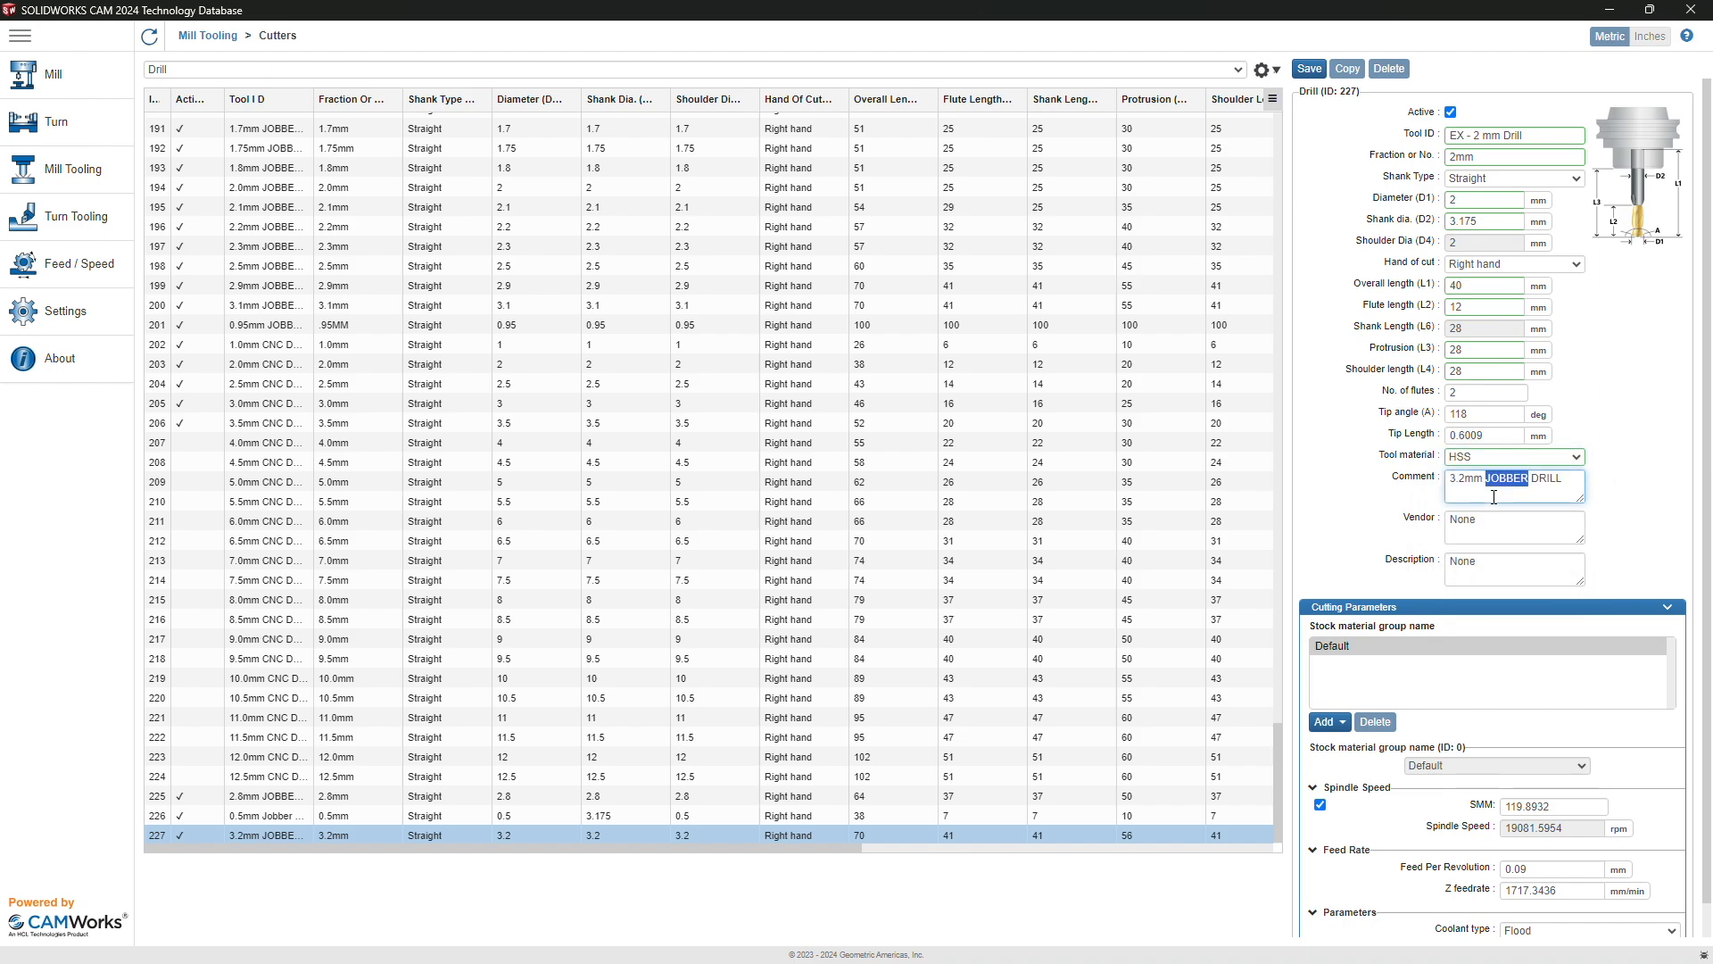
{"action": "type", "text": "carvera example tool"}
Step: Without SMM, set 10000 rpm, 100 mm/min Z feedrate, coolant Off, and save the drill
{"action": "scroll", "coordinate": [1494, 497], "scroll_direction": "down", "scroll_amount": 1}
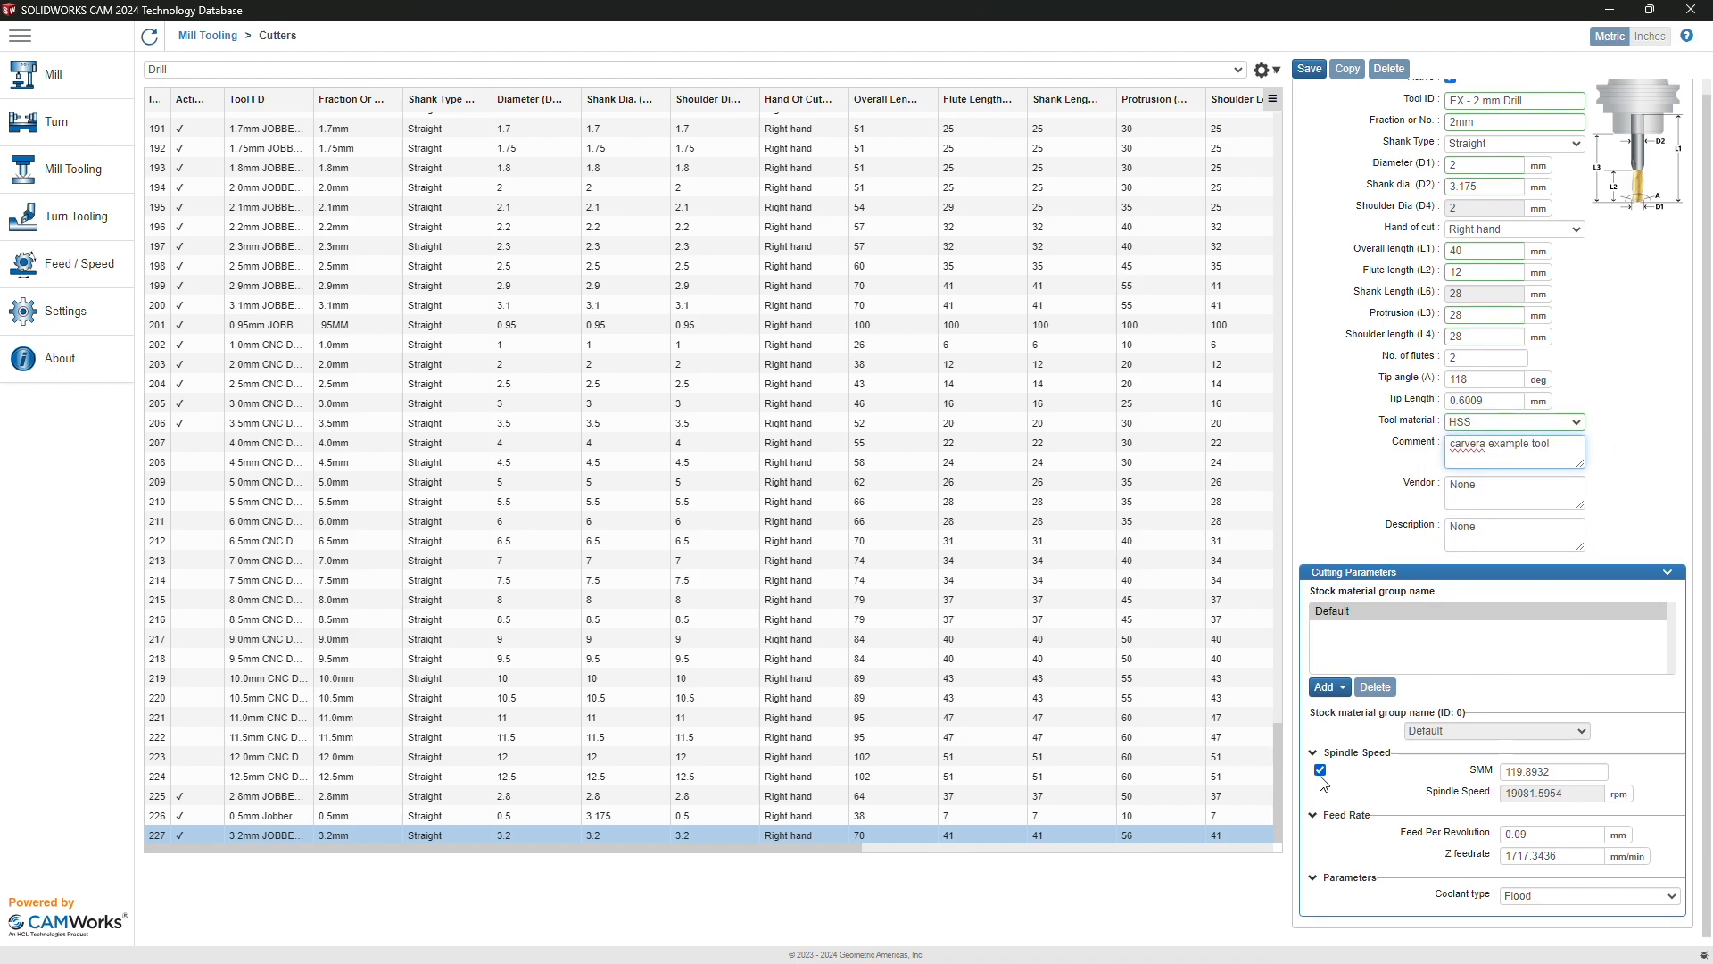
{"action": "left_click", "coordinate": [1320, 770]}
{"action": "double_click", "coordinate": [1557, 795]}
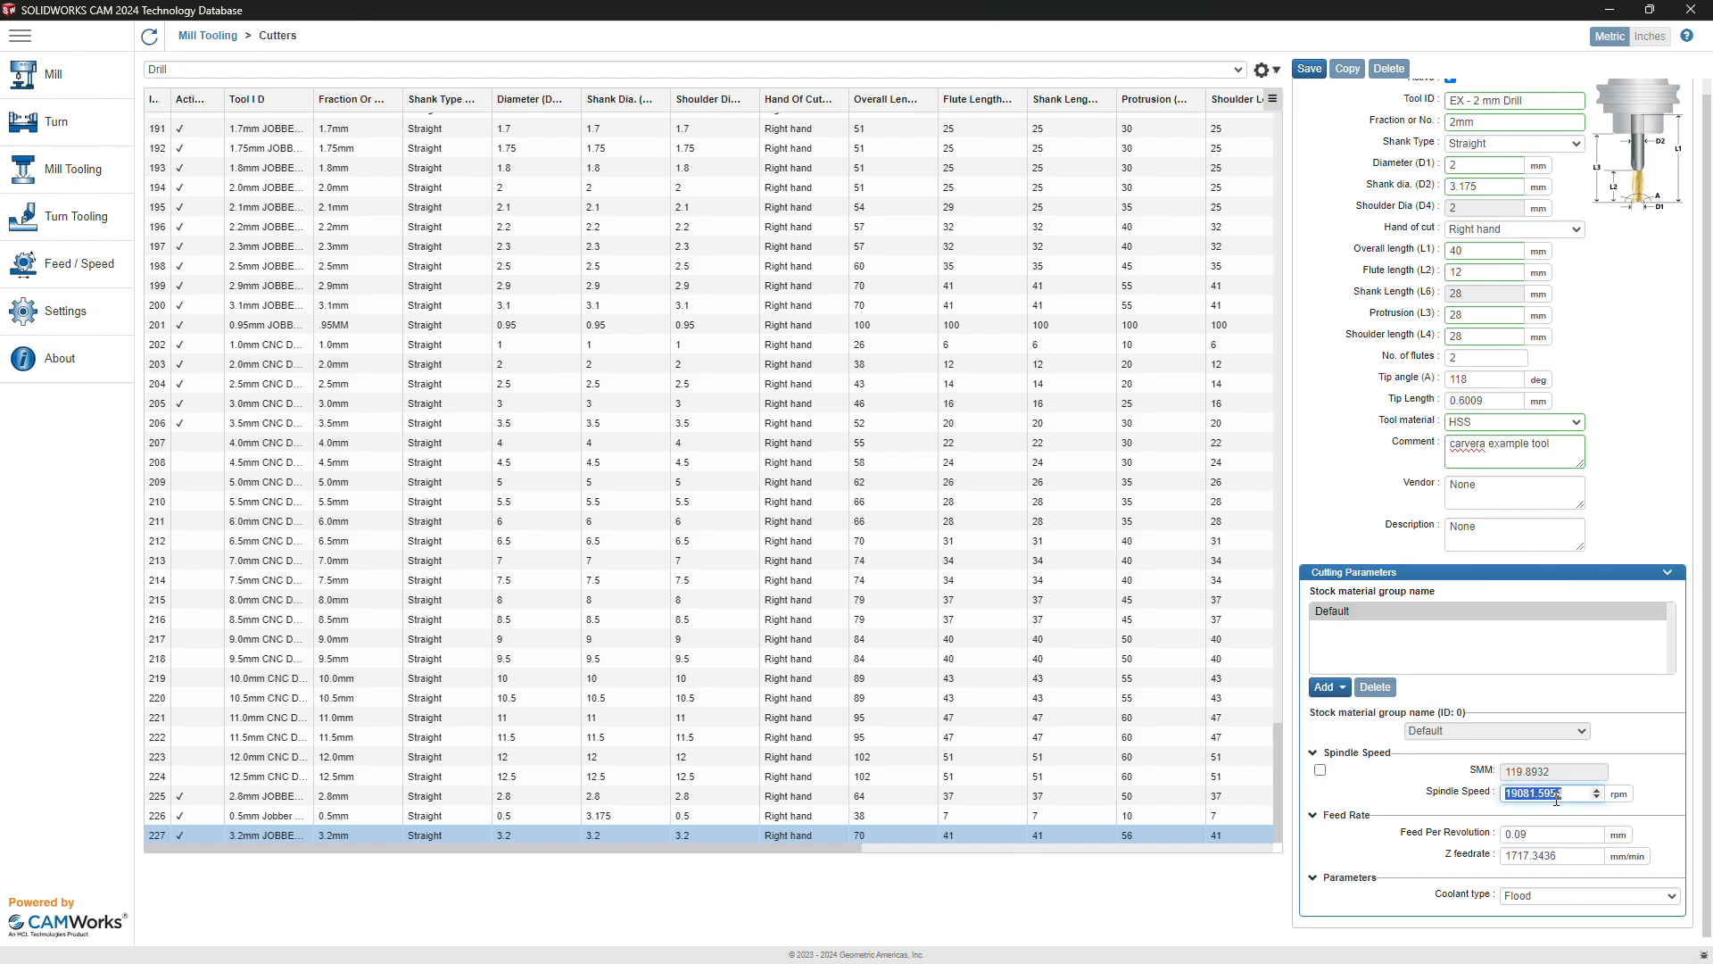
{"action": "type", "text": "10000"}
{"action": "double_click", "coordinate": [1543, 857]}
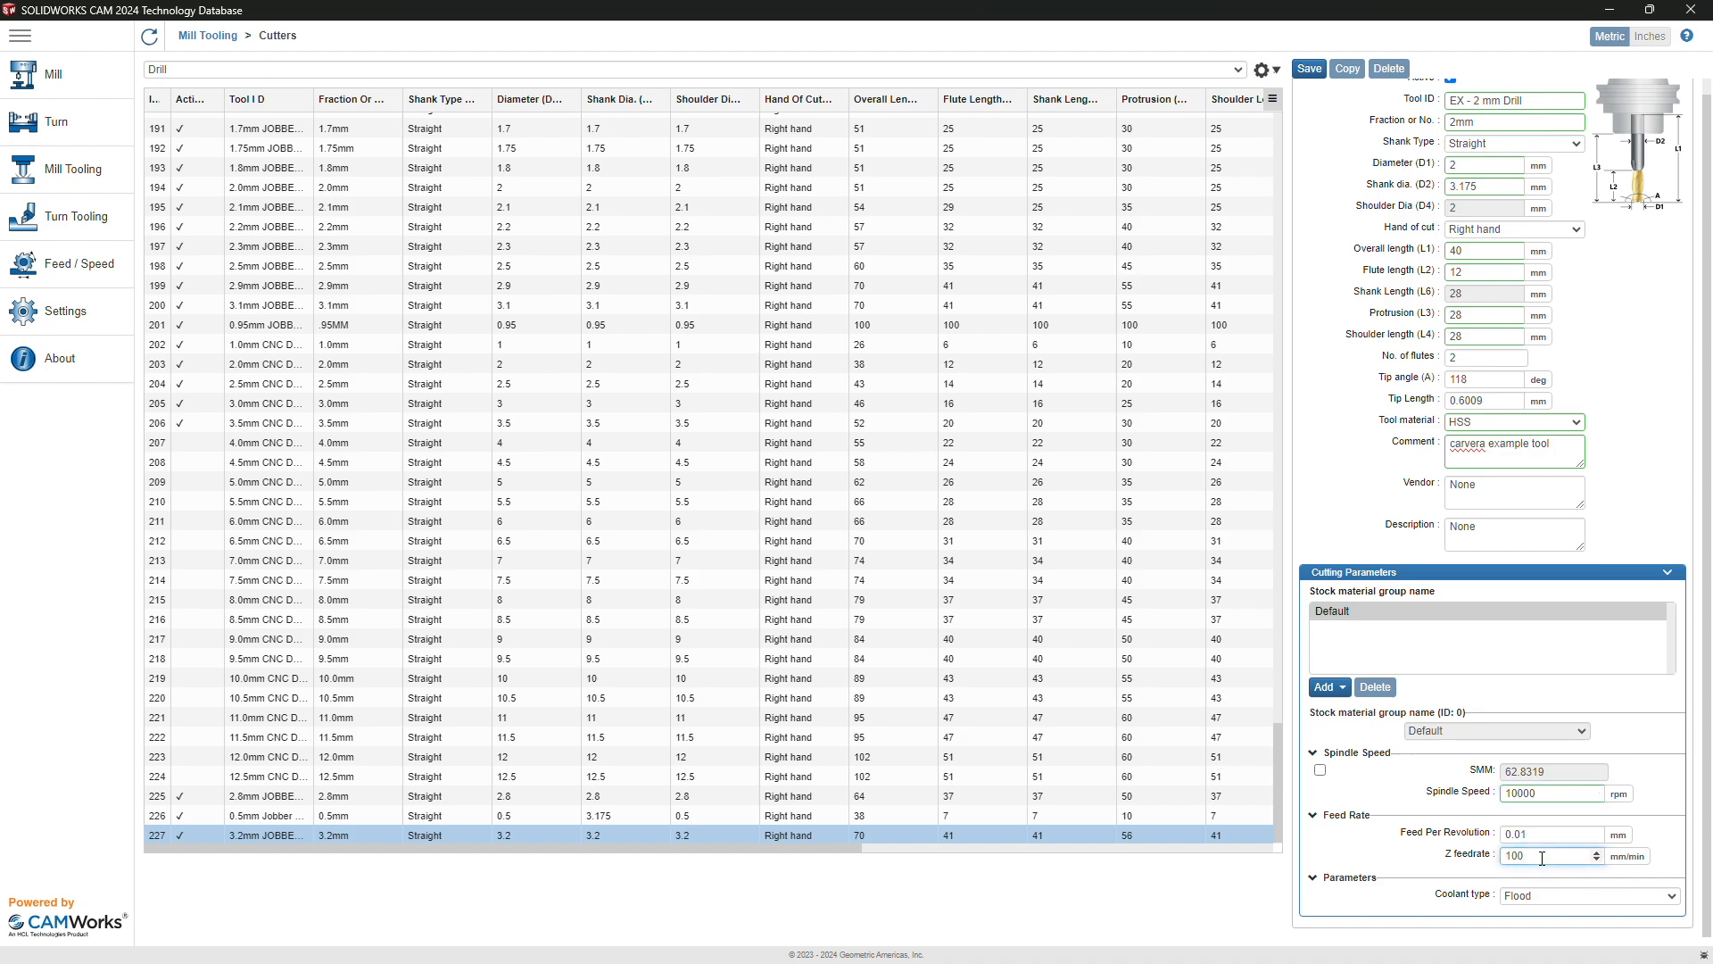
{"action": "left_click", "coordinate": [1524, 899]}
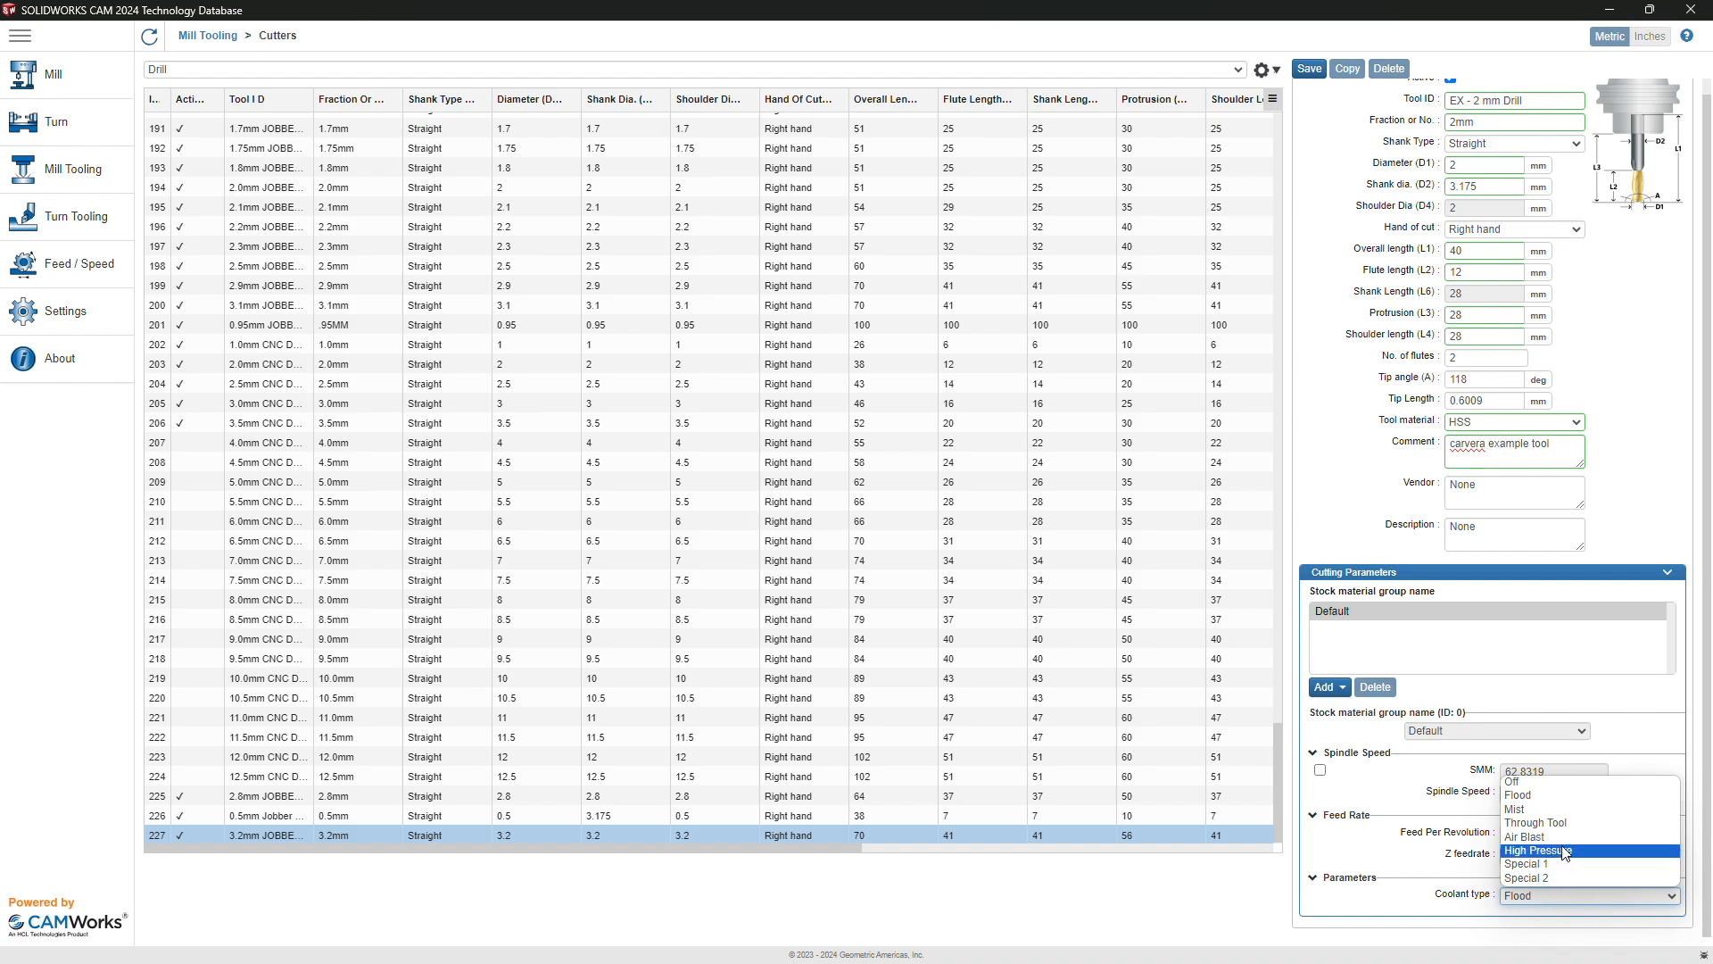
{"action": "left_click", "coordinate": [1534, 789]}
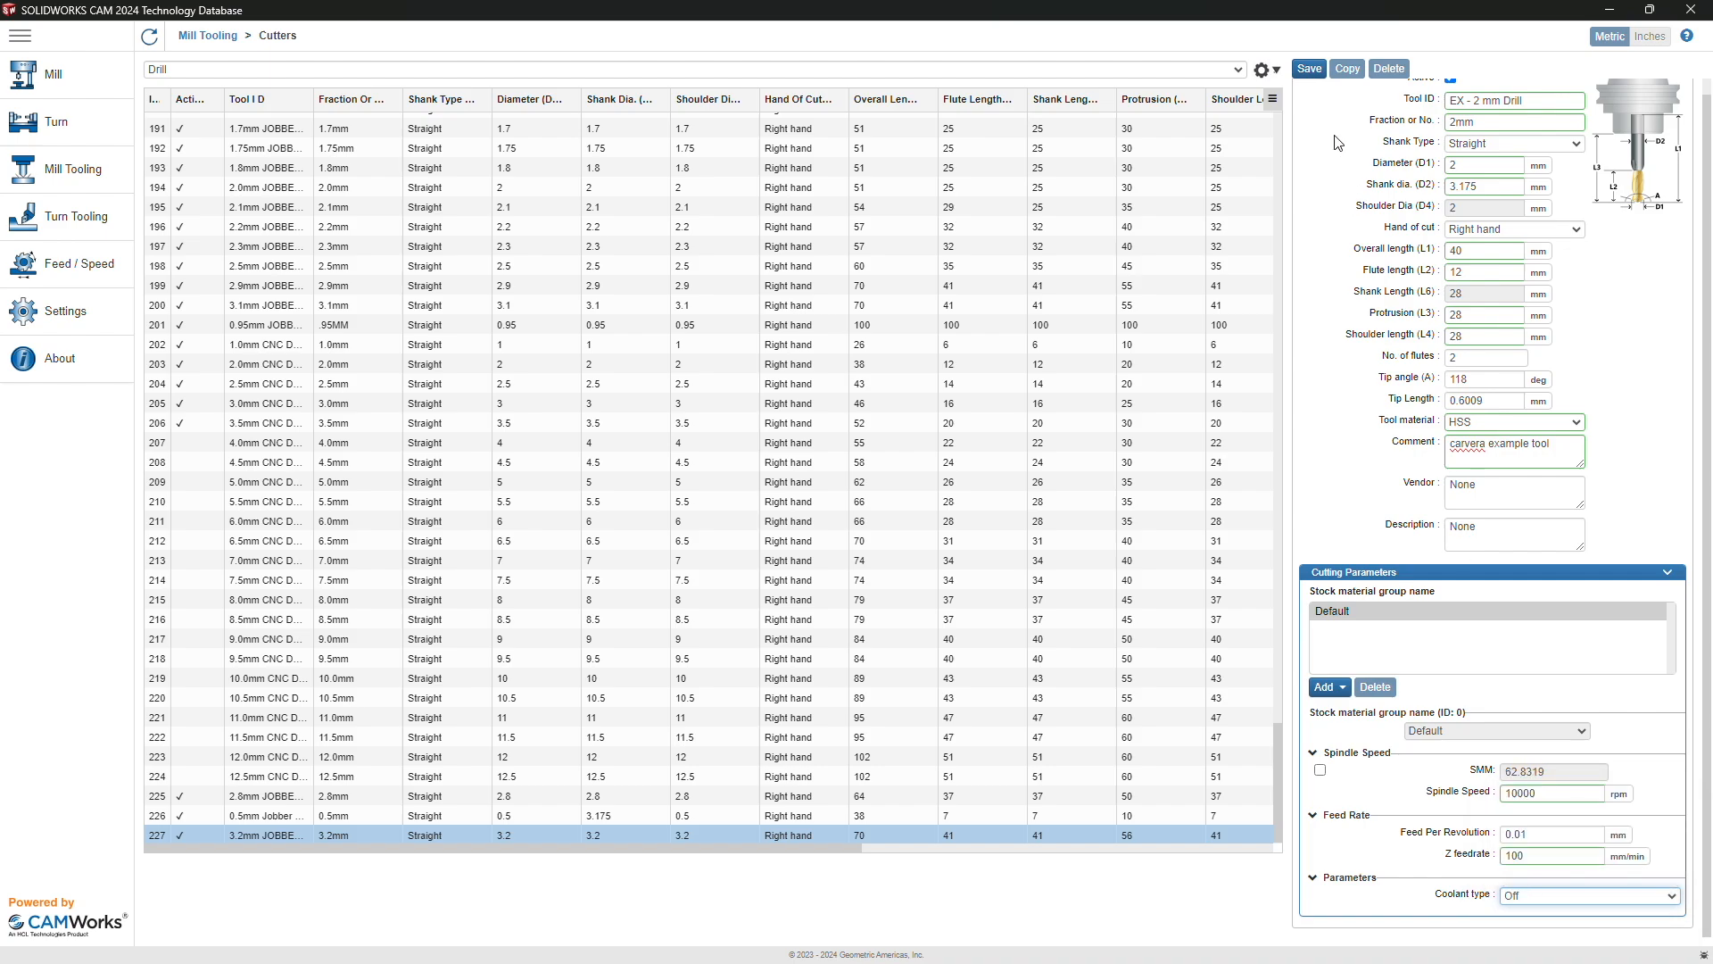
{"action": "left_click", "coordinate": [1312, 72]}
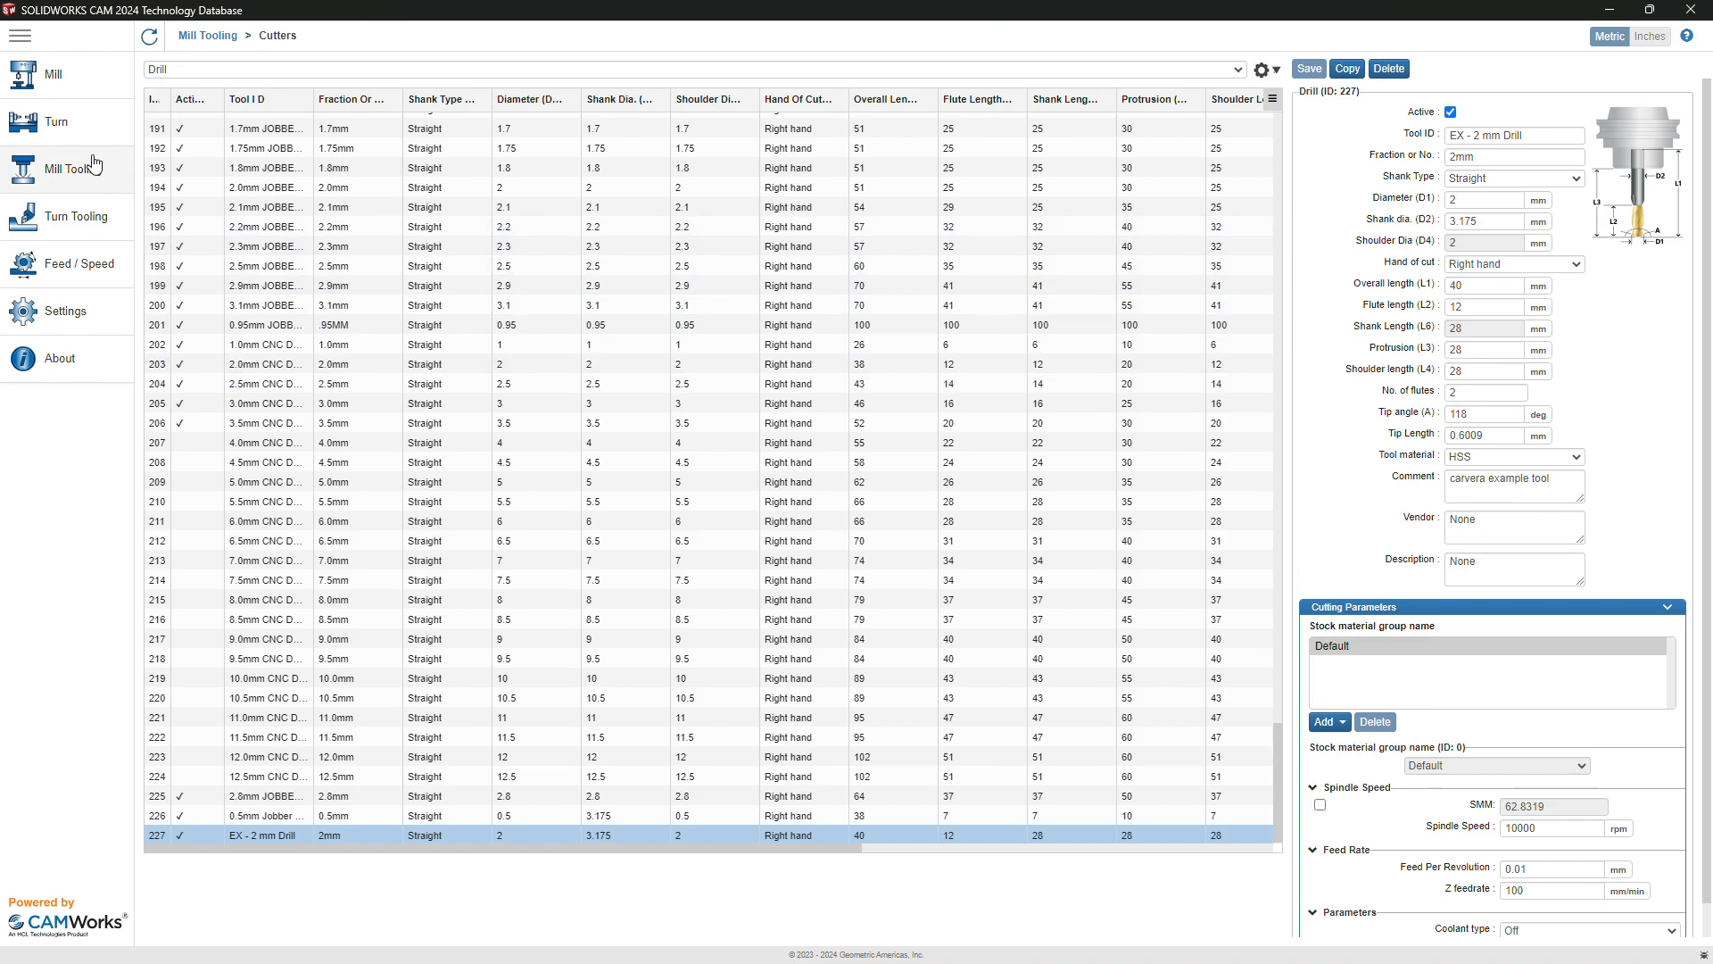
Step: Add flat end mill tool 86 to the Carvera Example Tools crib
{"action": "left_click", "coordinate": [56, 85]}
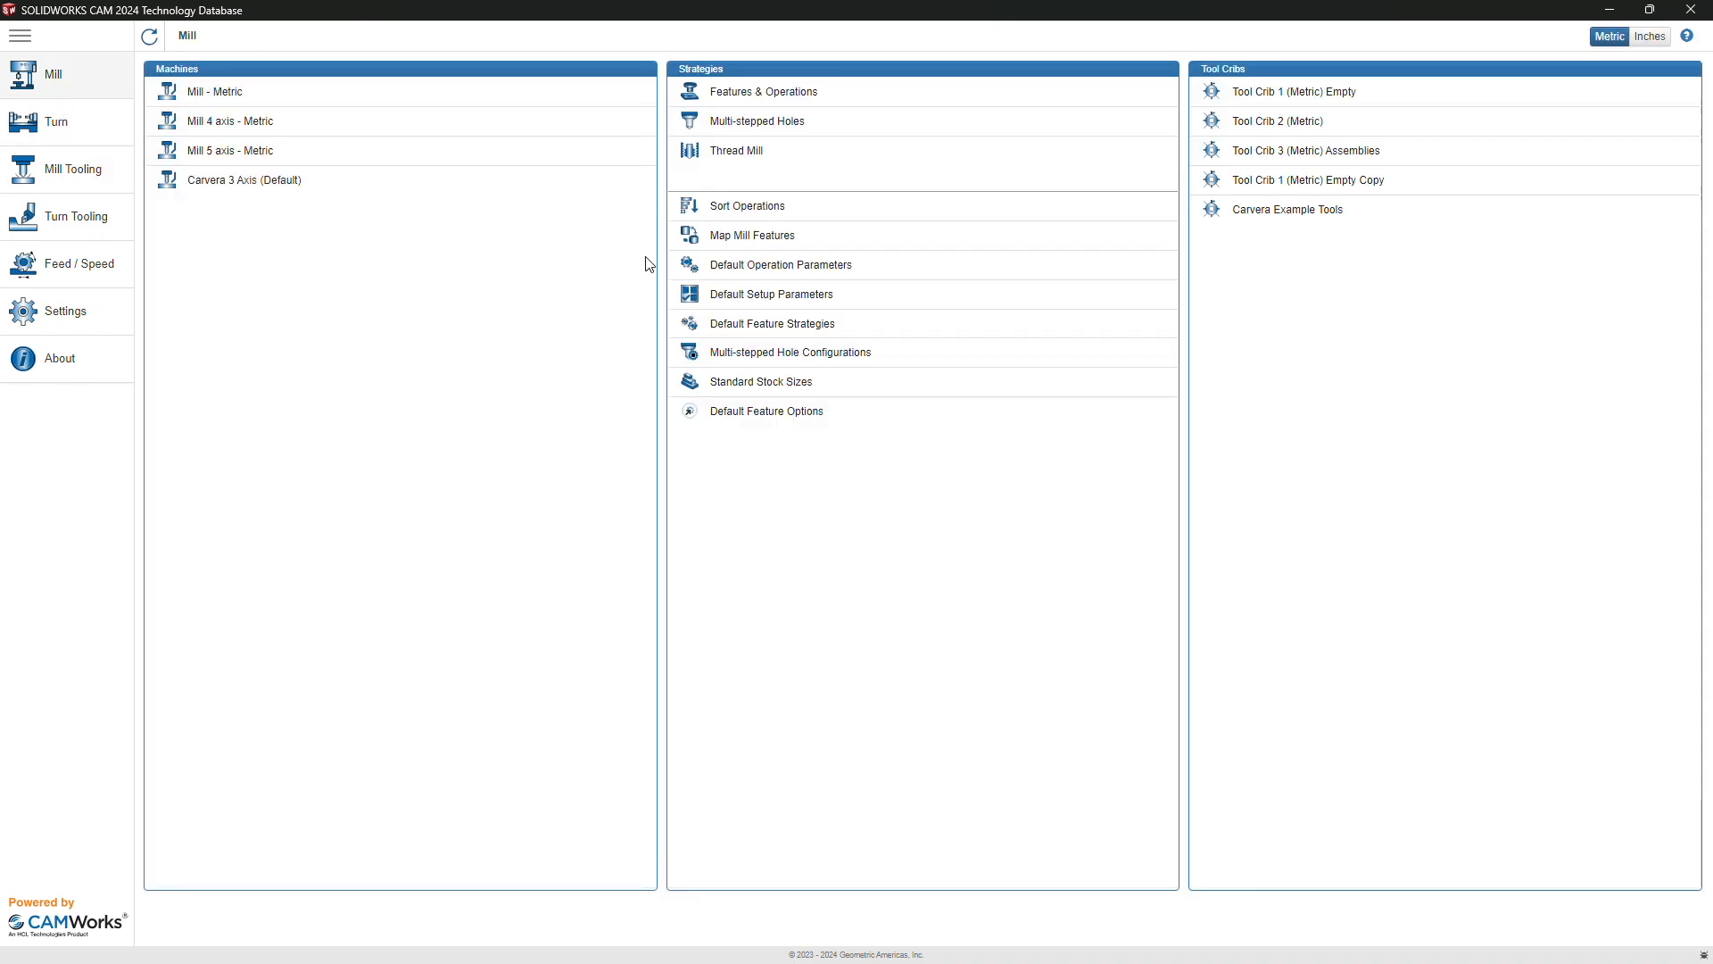
{"action": "left_click", "coordinate": [1294, 213]}
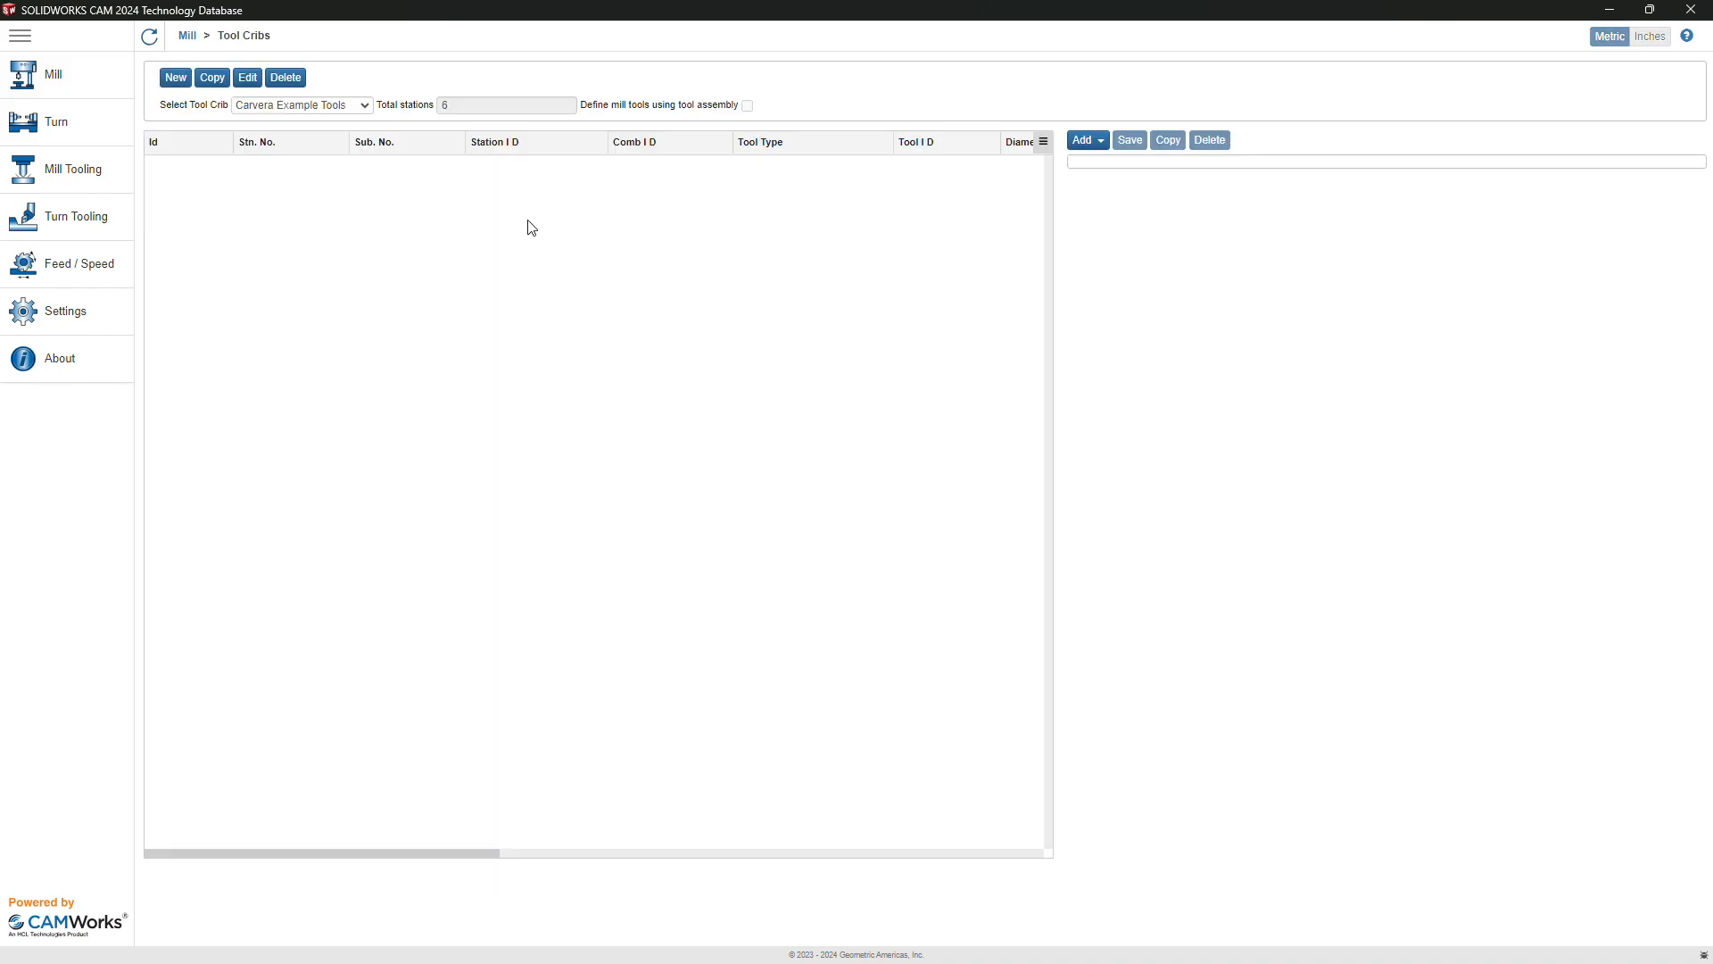
{"action": "left_click", "coordinate": [1086, 144]}
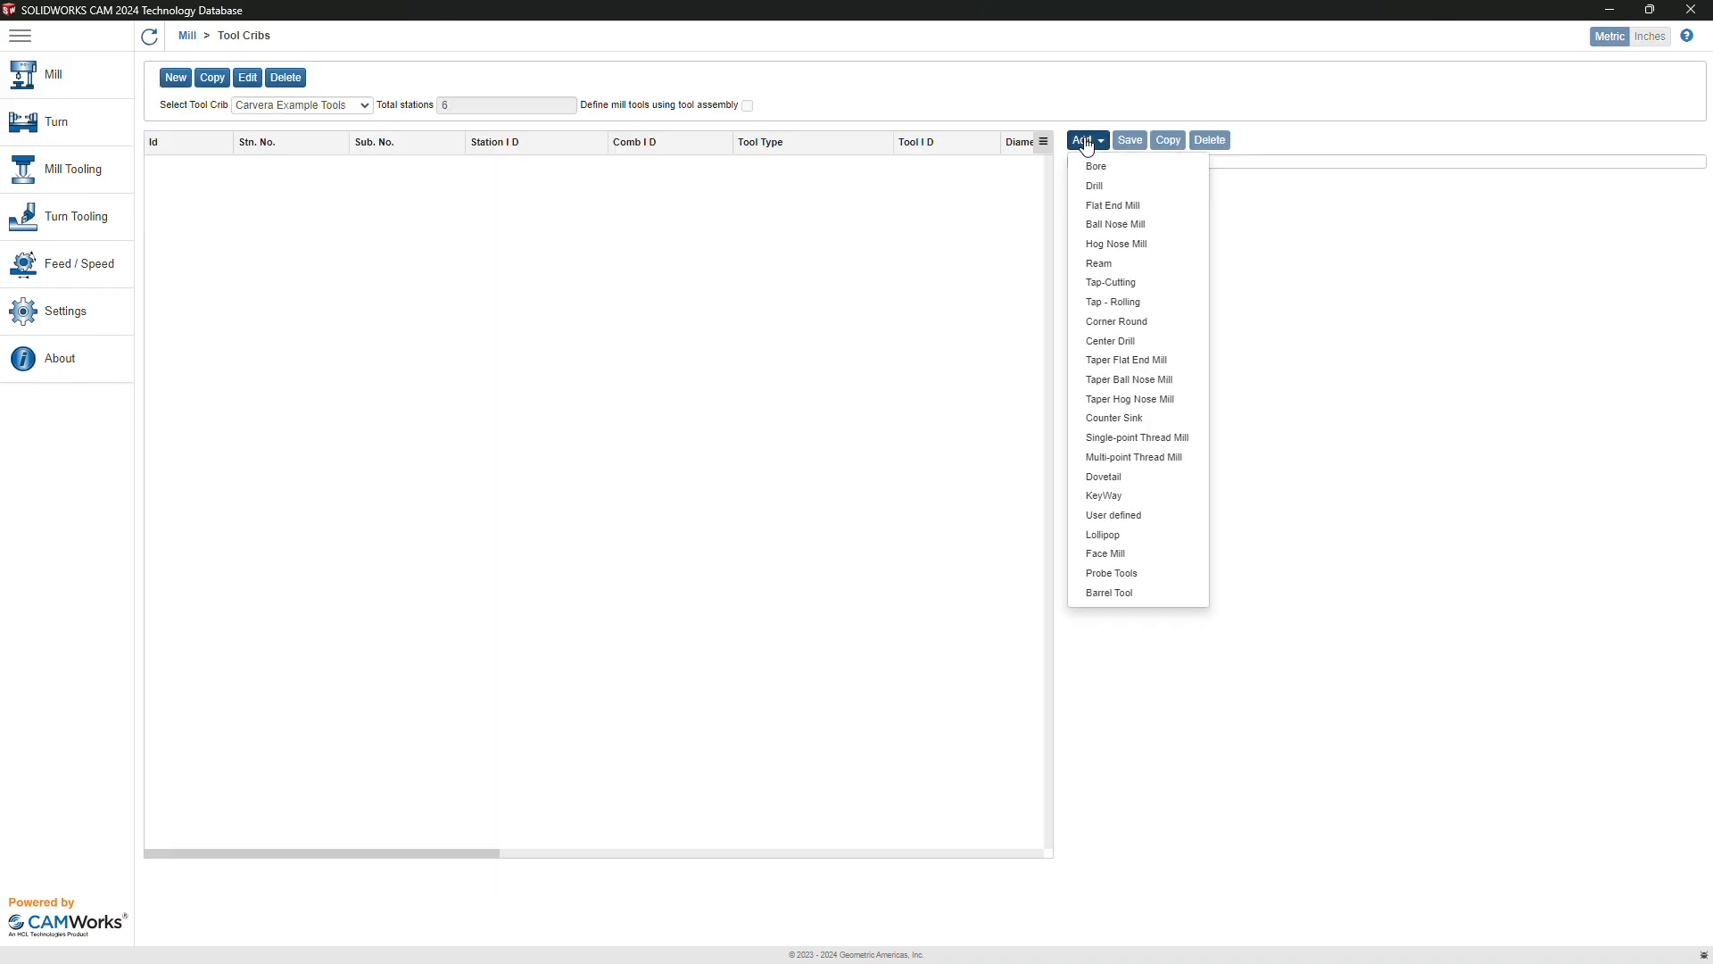
{"action": "left_click", "coordinate": [1117, 206]}
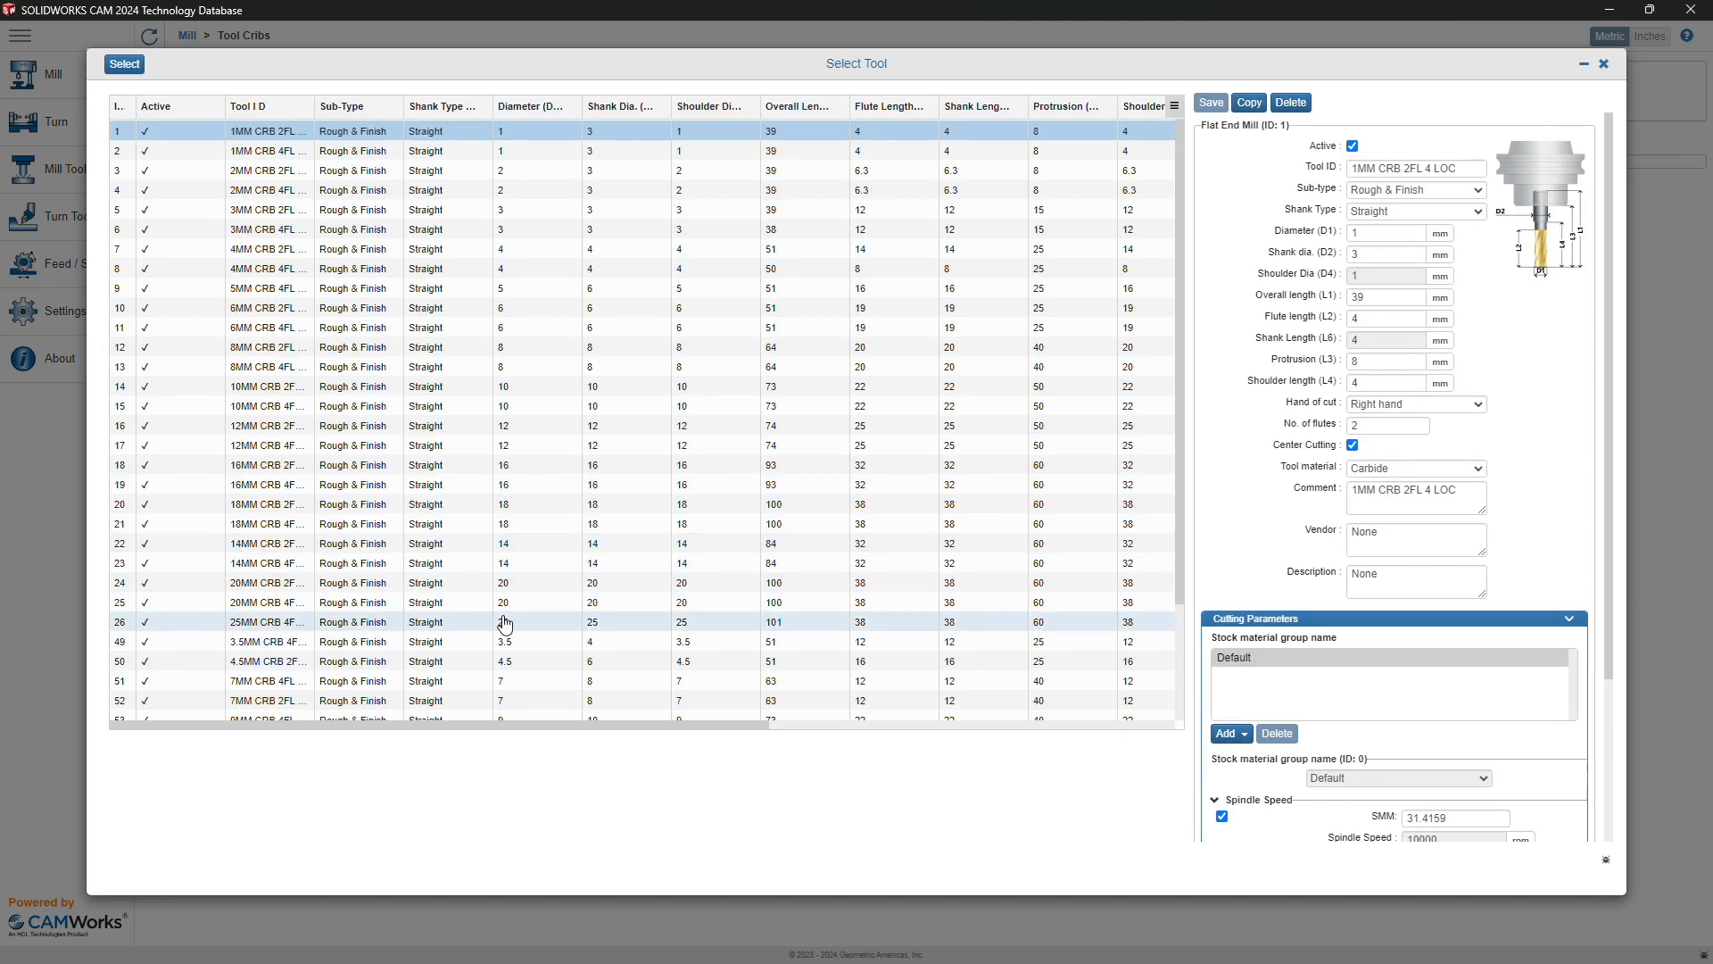
{"action": "scroll", "coordinate": [504, 622], "scroll_direction": "down", "scroll_amount": 3}
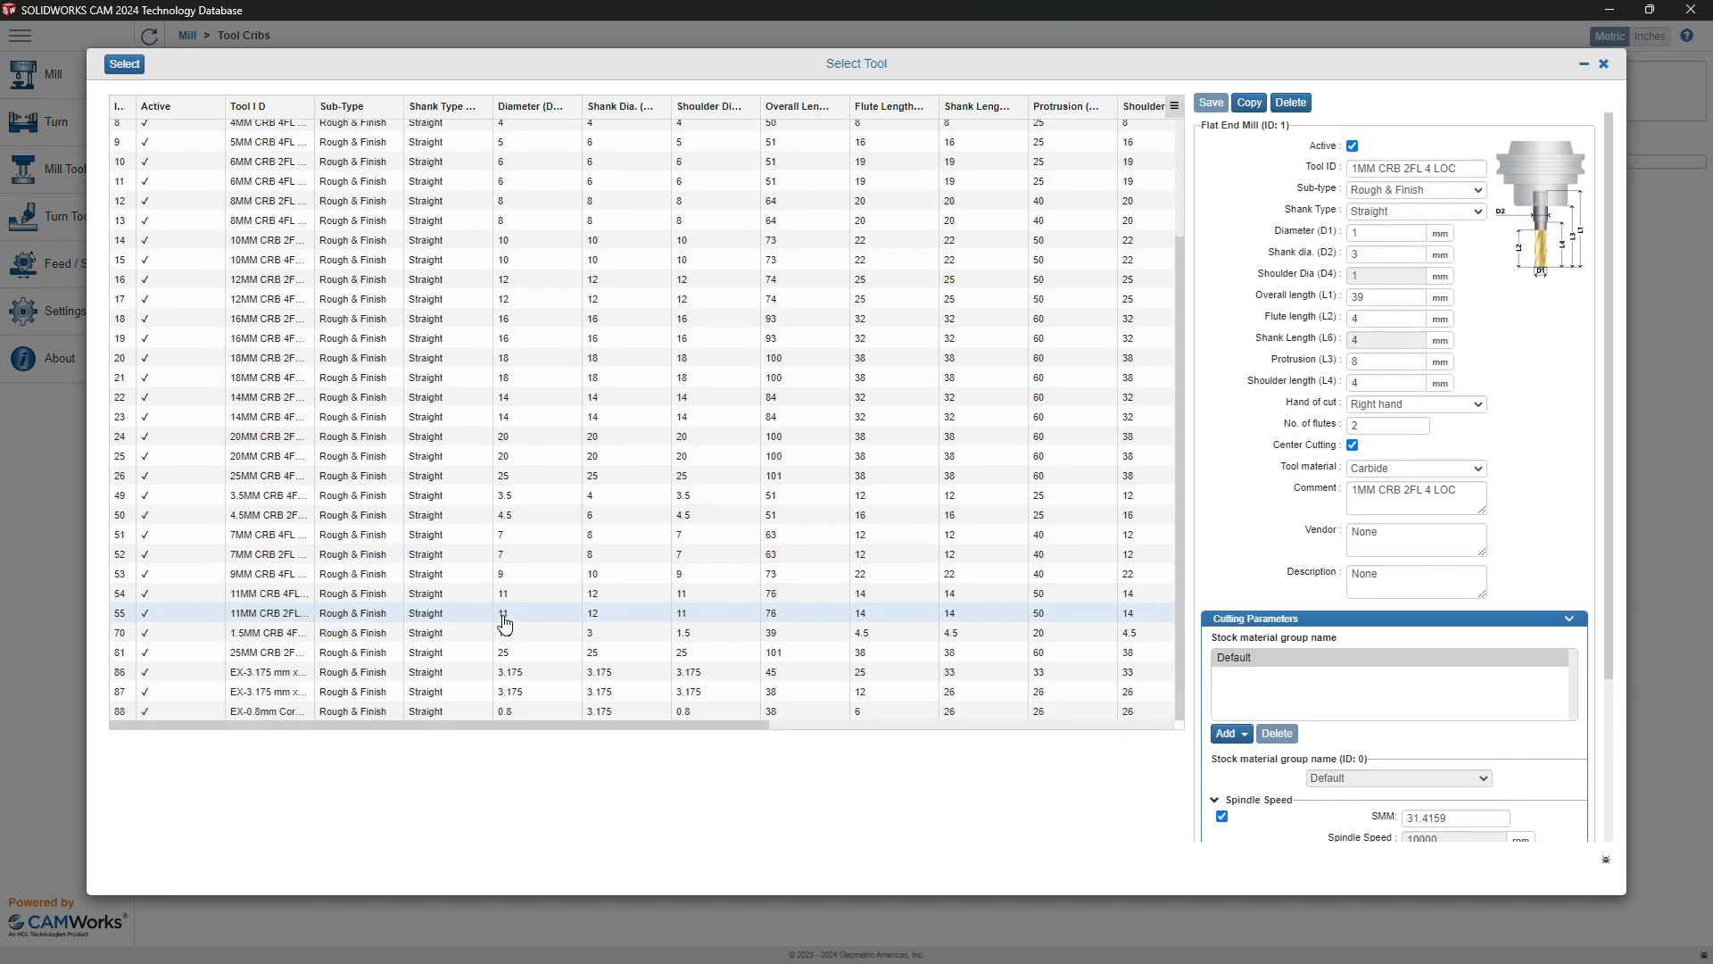
{"action": "left_click", "coordinate": [270, 680]}
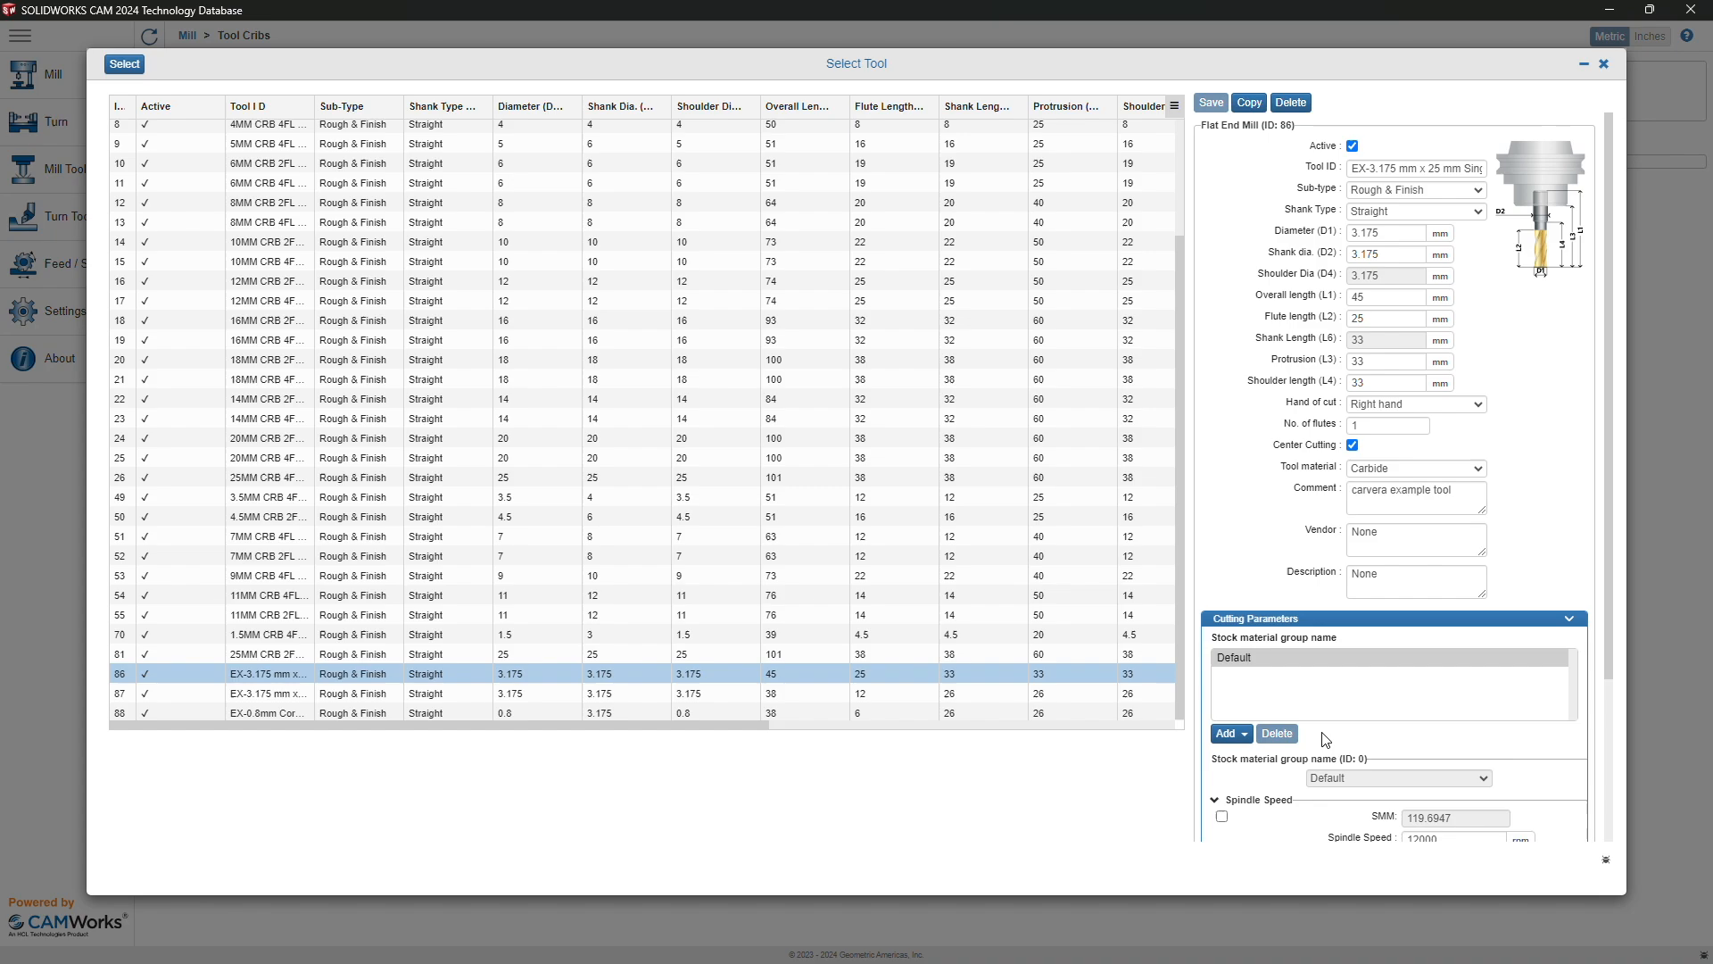
{"action": "left_click", "coordinate": [125, 65]}
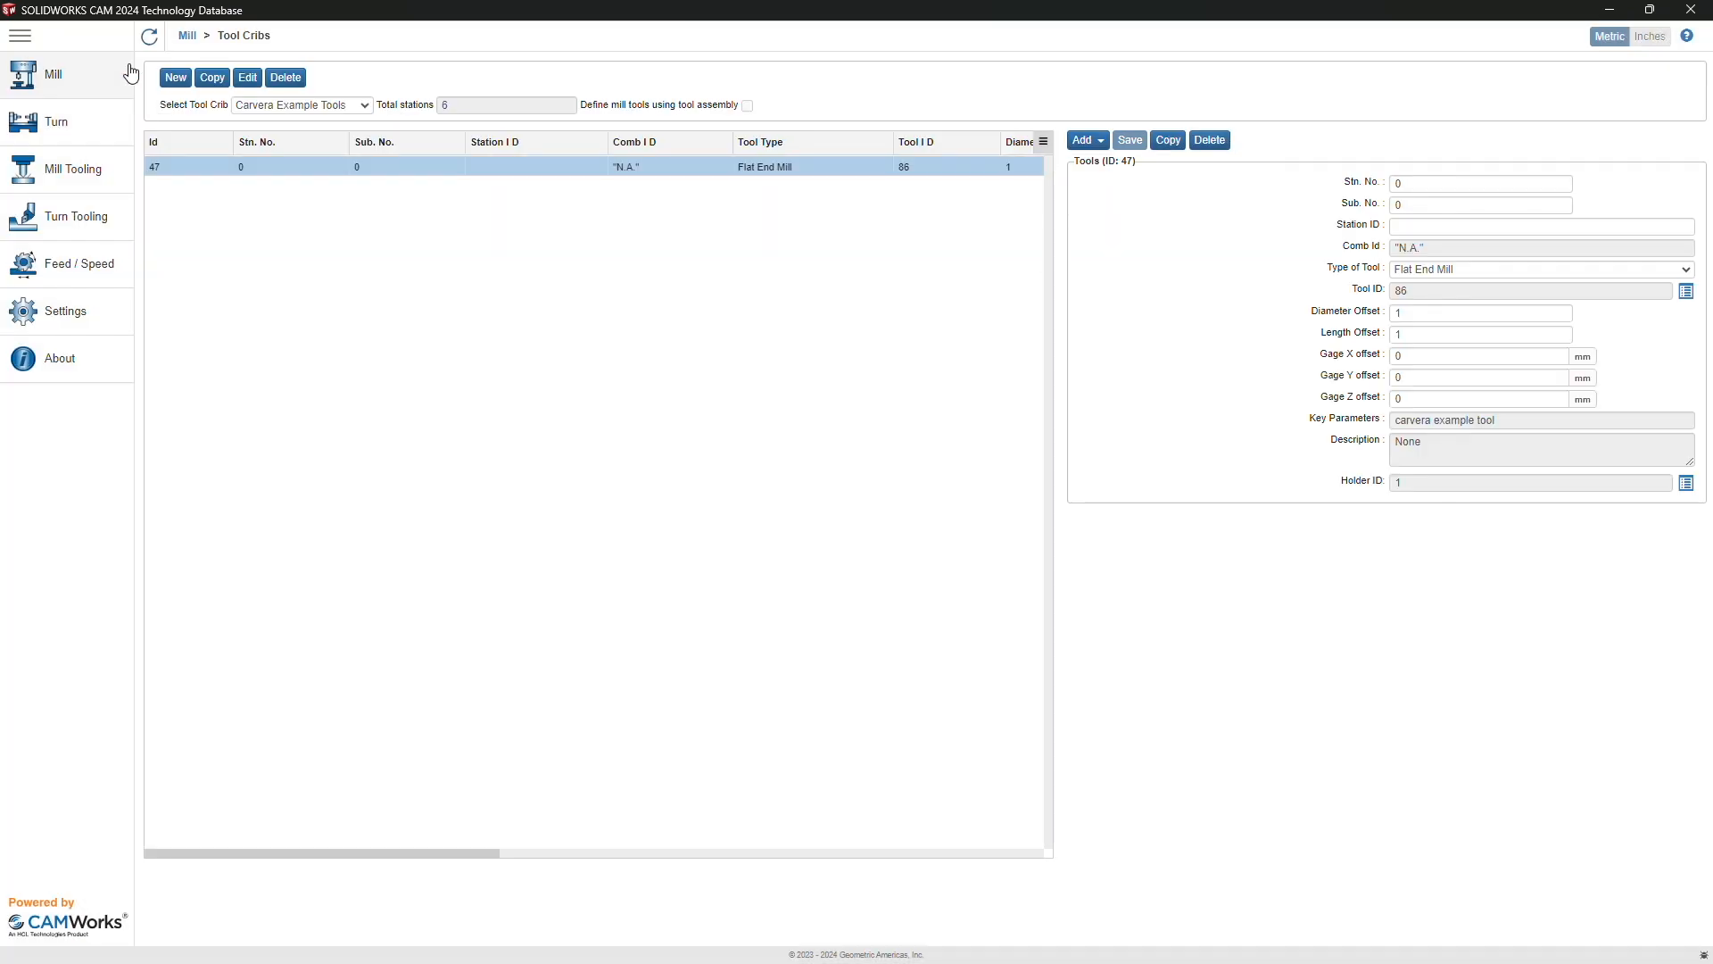
Step: Give tool 86 station 1, sub 1, station ID '3.175 x 25 mm', and save
{"action": "left_click", "coordinate": [1422, 183]}
{"action": "key", "text": "BackSpace"}
{"action": "type", "text": "1"}
{"action": "key", "text": "Tab"}
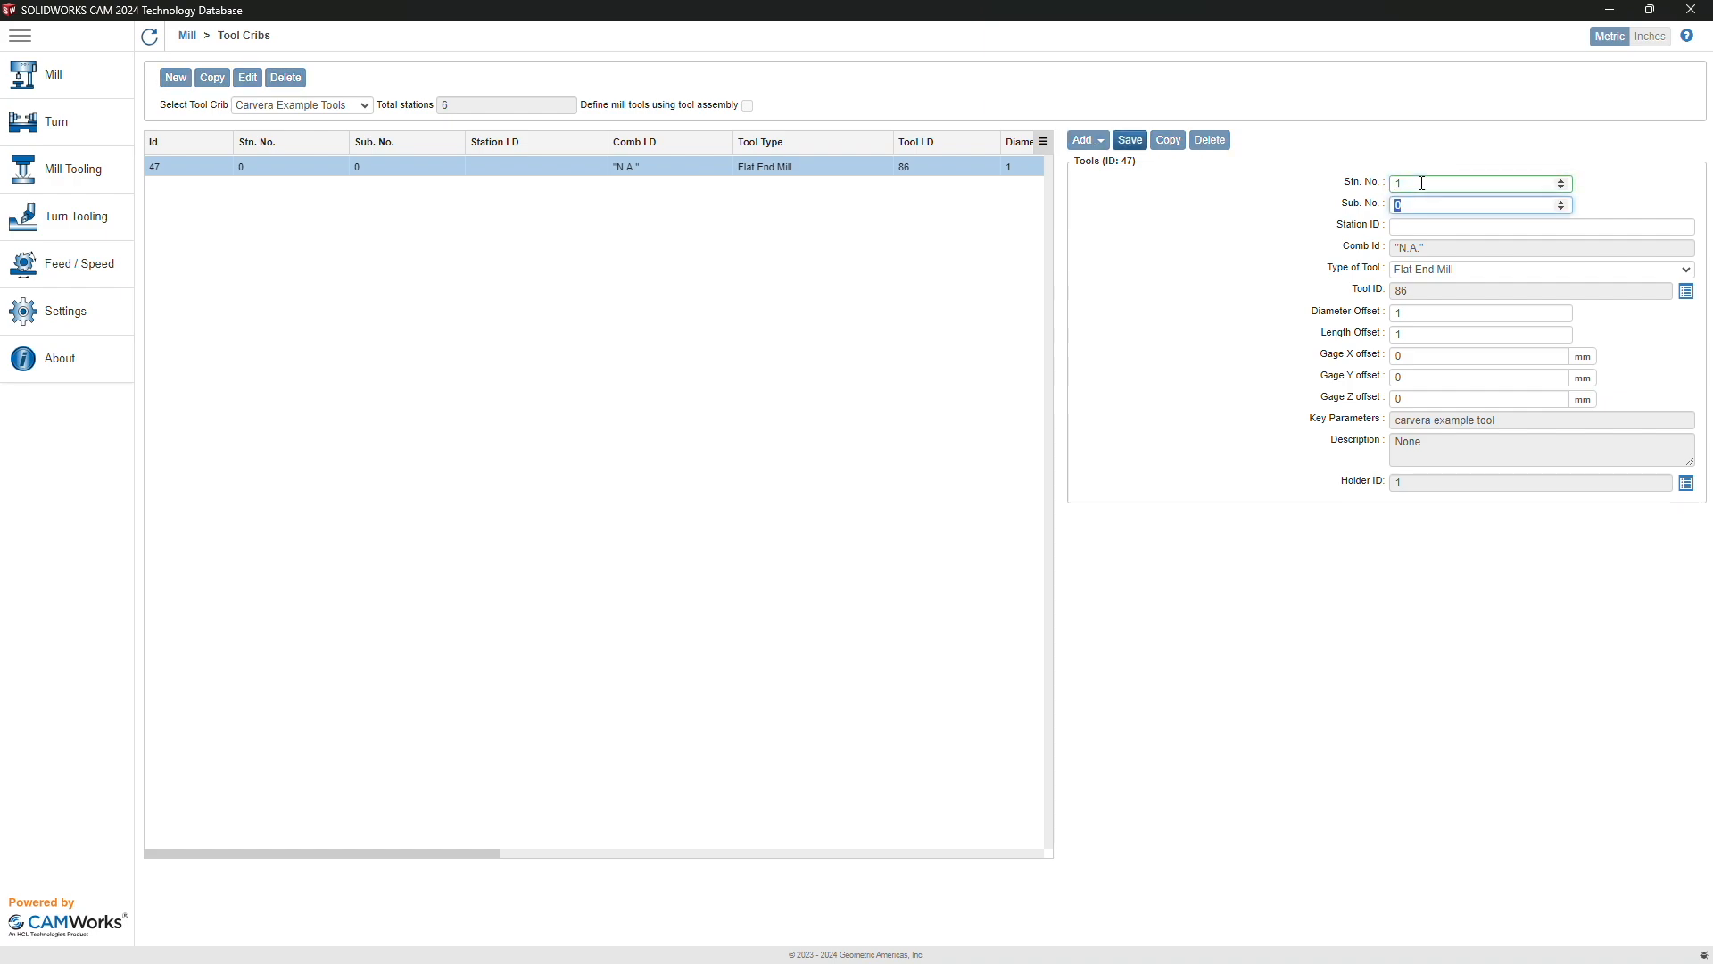
{"action": "type", "text": "1"}
{"action": "left_click", "coordinate": [1411, 227]}
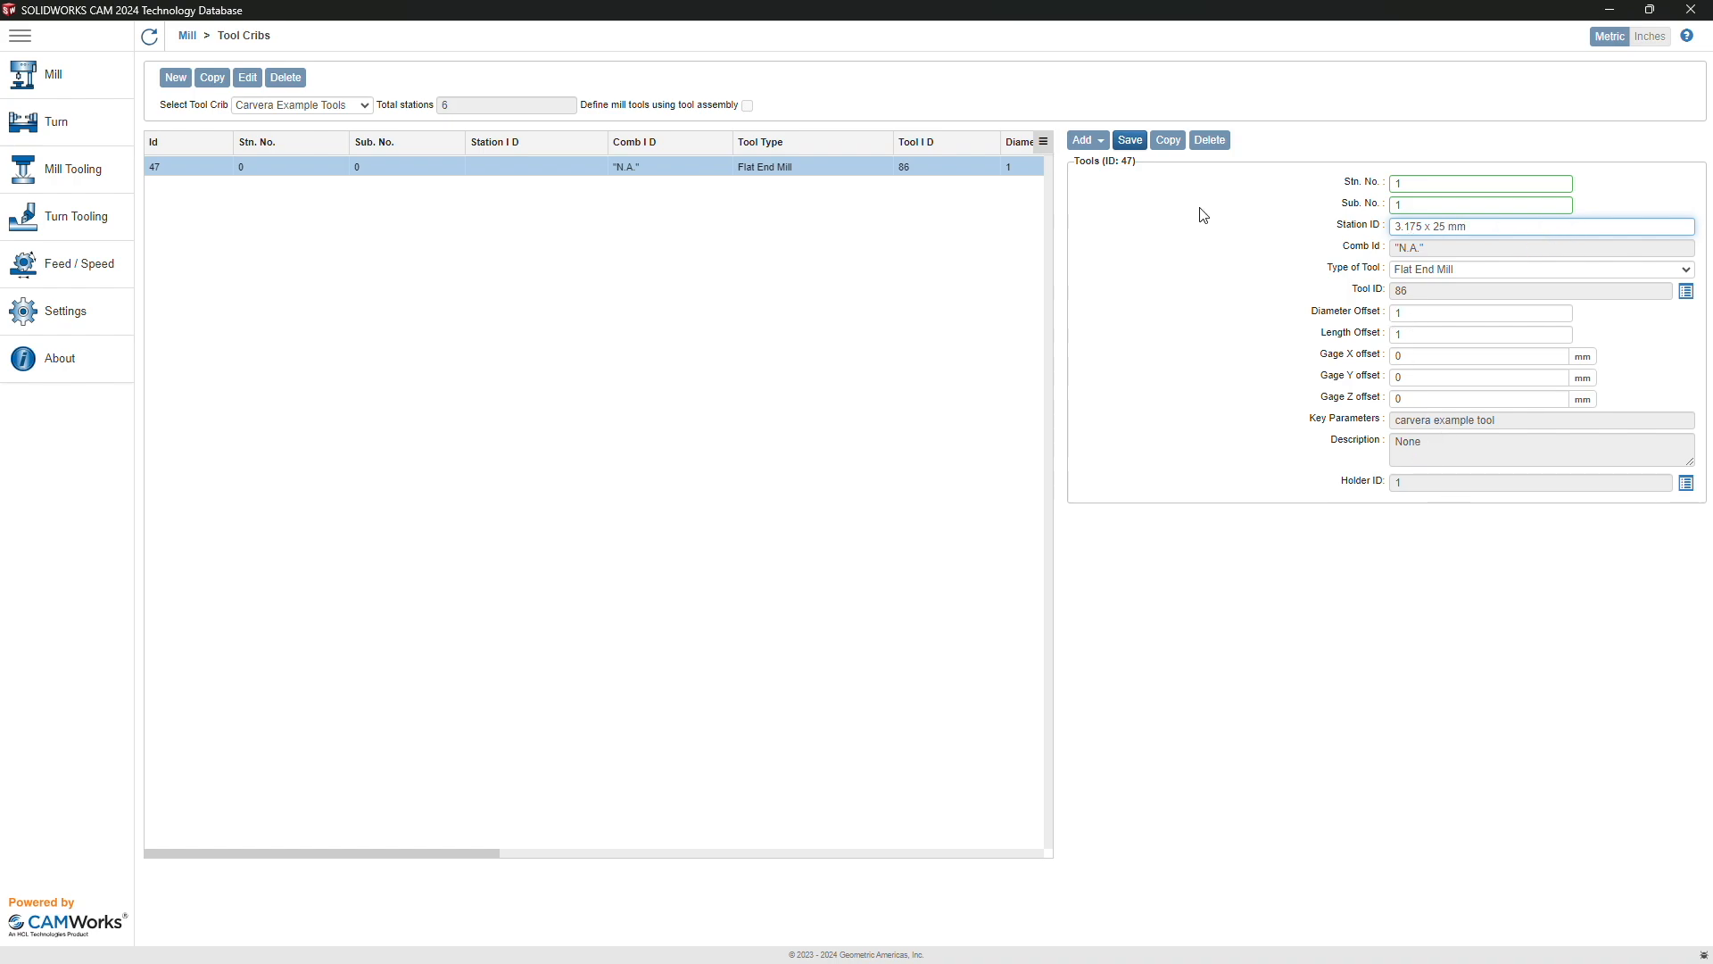
{"action": "left_click", "coordinate": [1130, 140]}
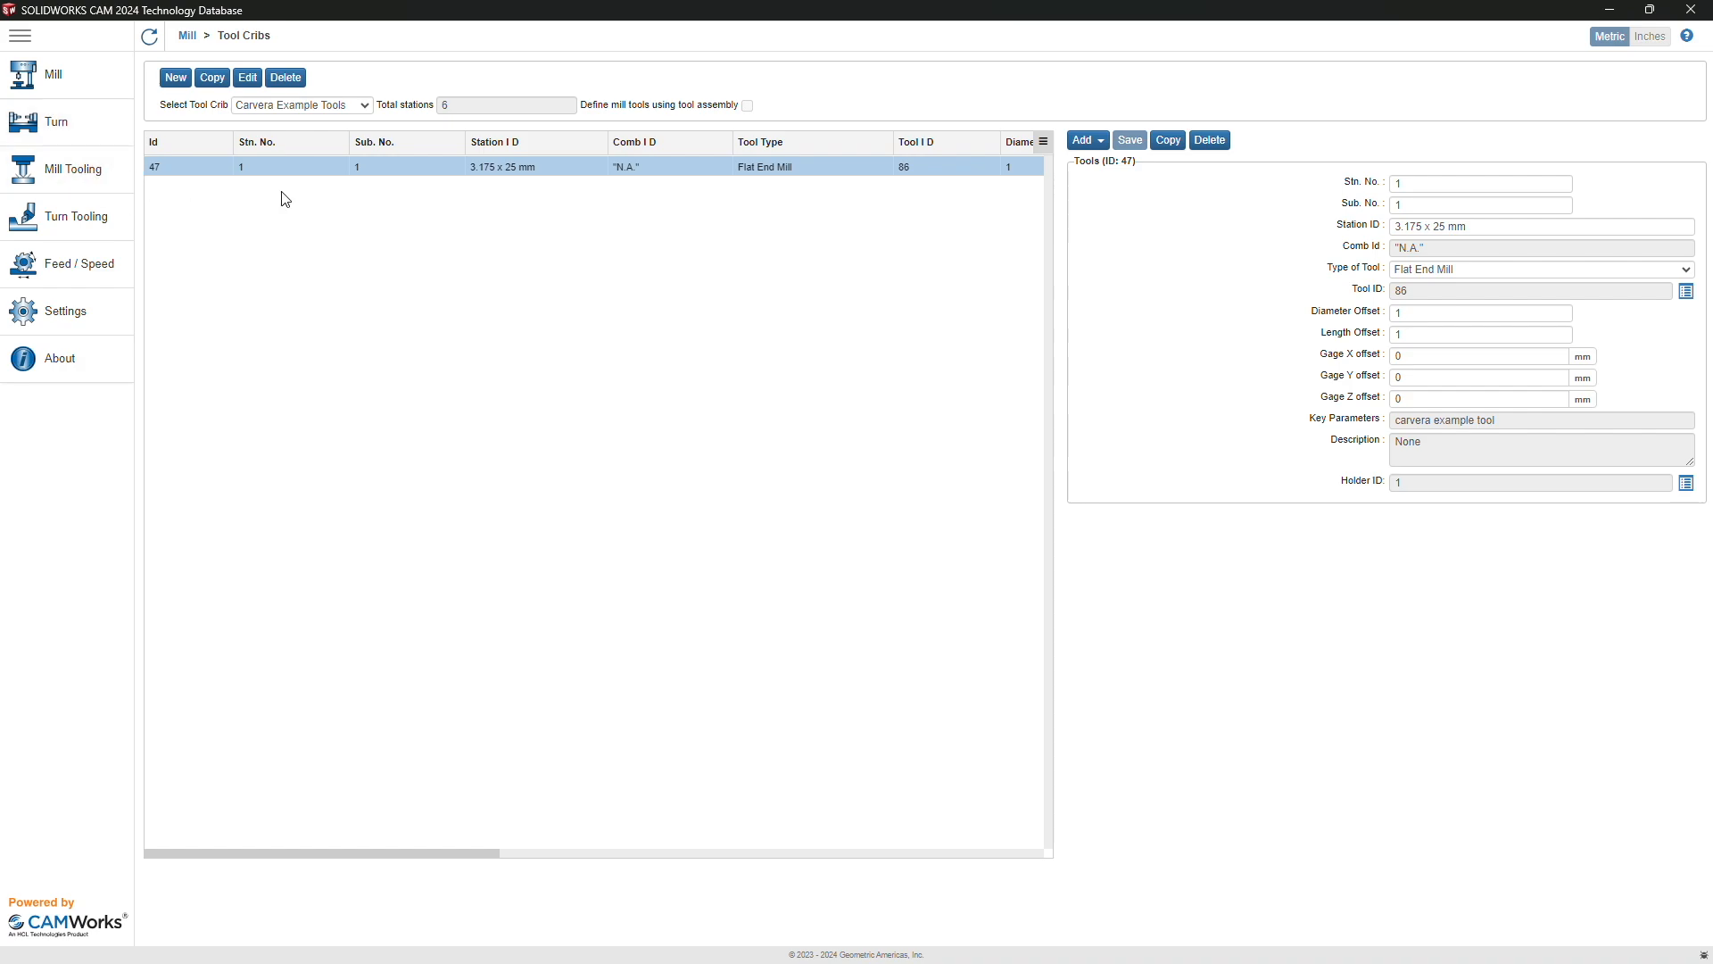
Step: Add taper flat end mill 91 as station 2, sub 2, ID '0.2 mm Engraving', and save
{"action": "left_click", "coordinate": [1085, 140]}
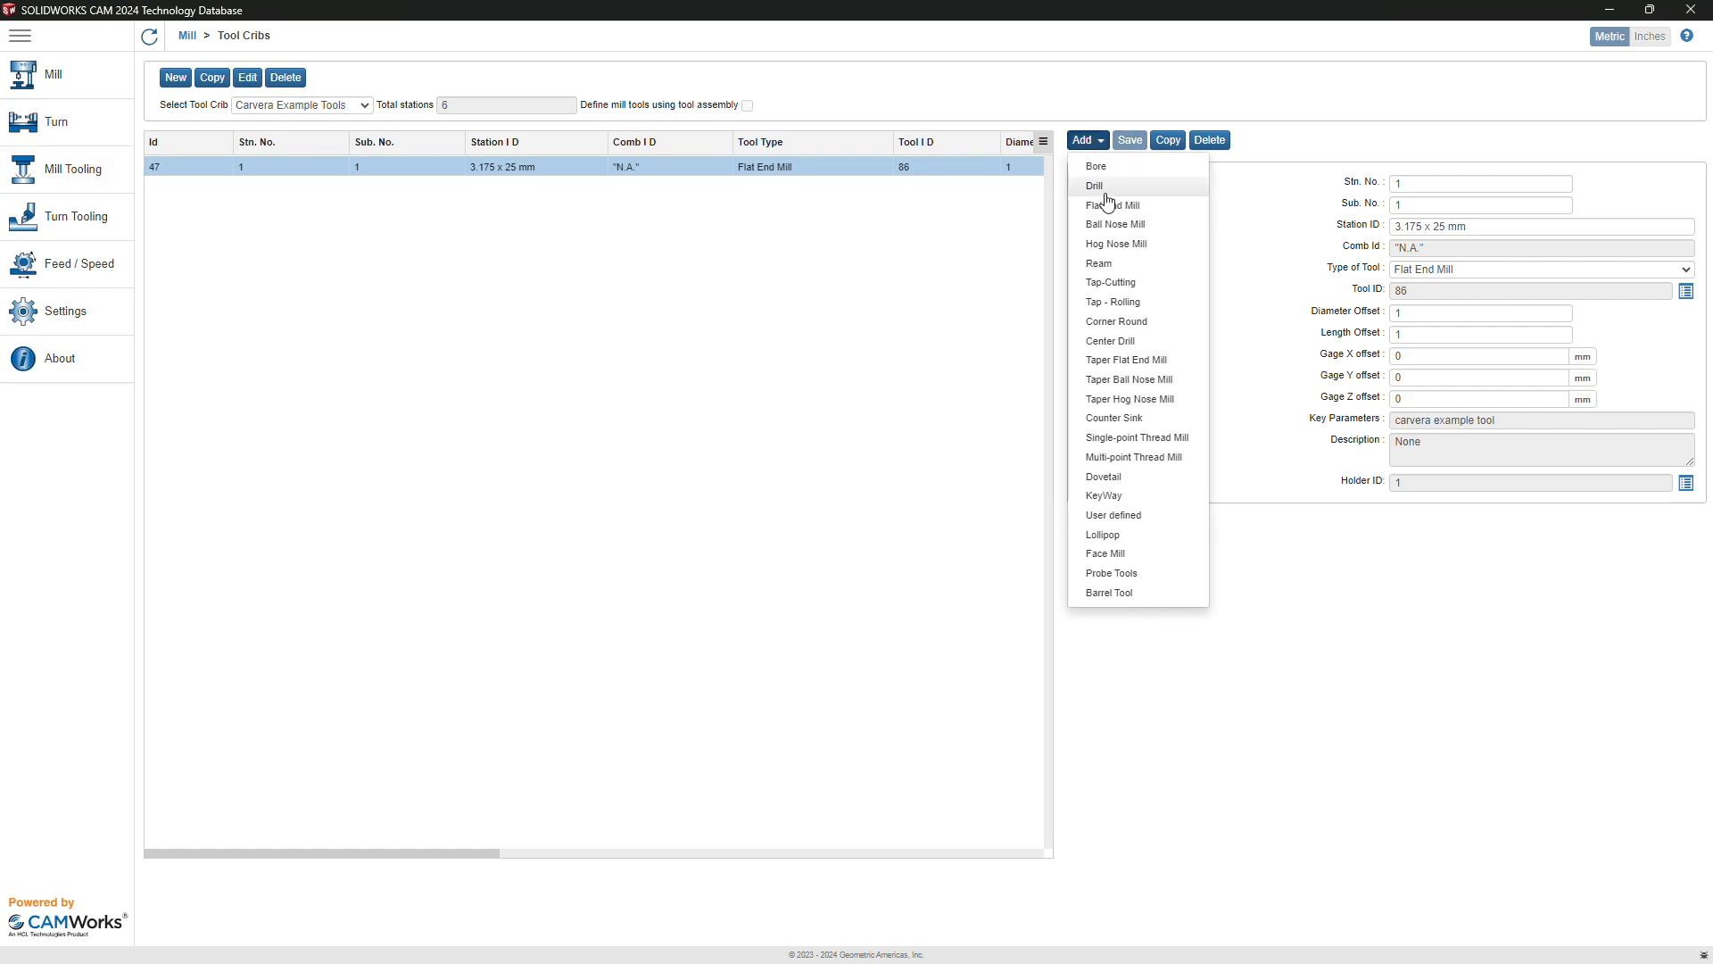
{"action": "left_click", "coordinate": [1161, 359]}
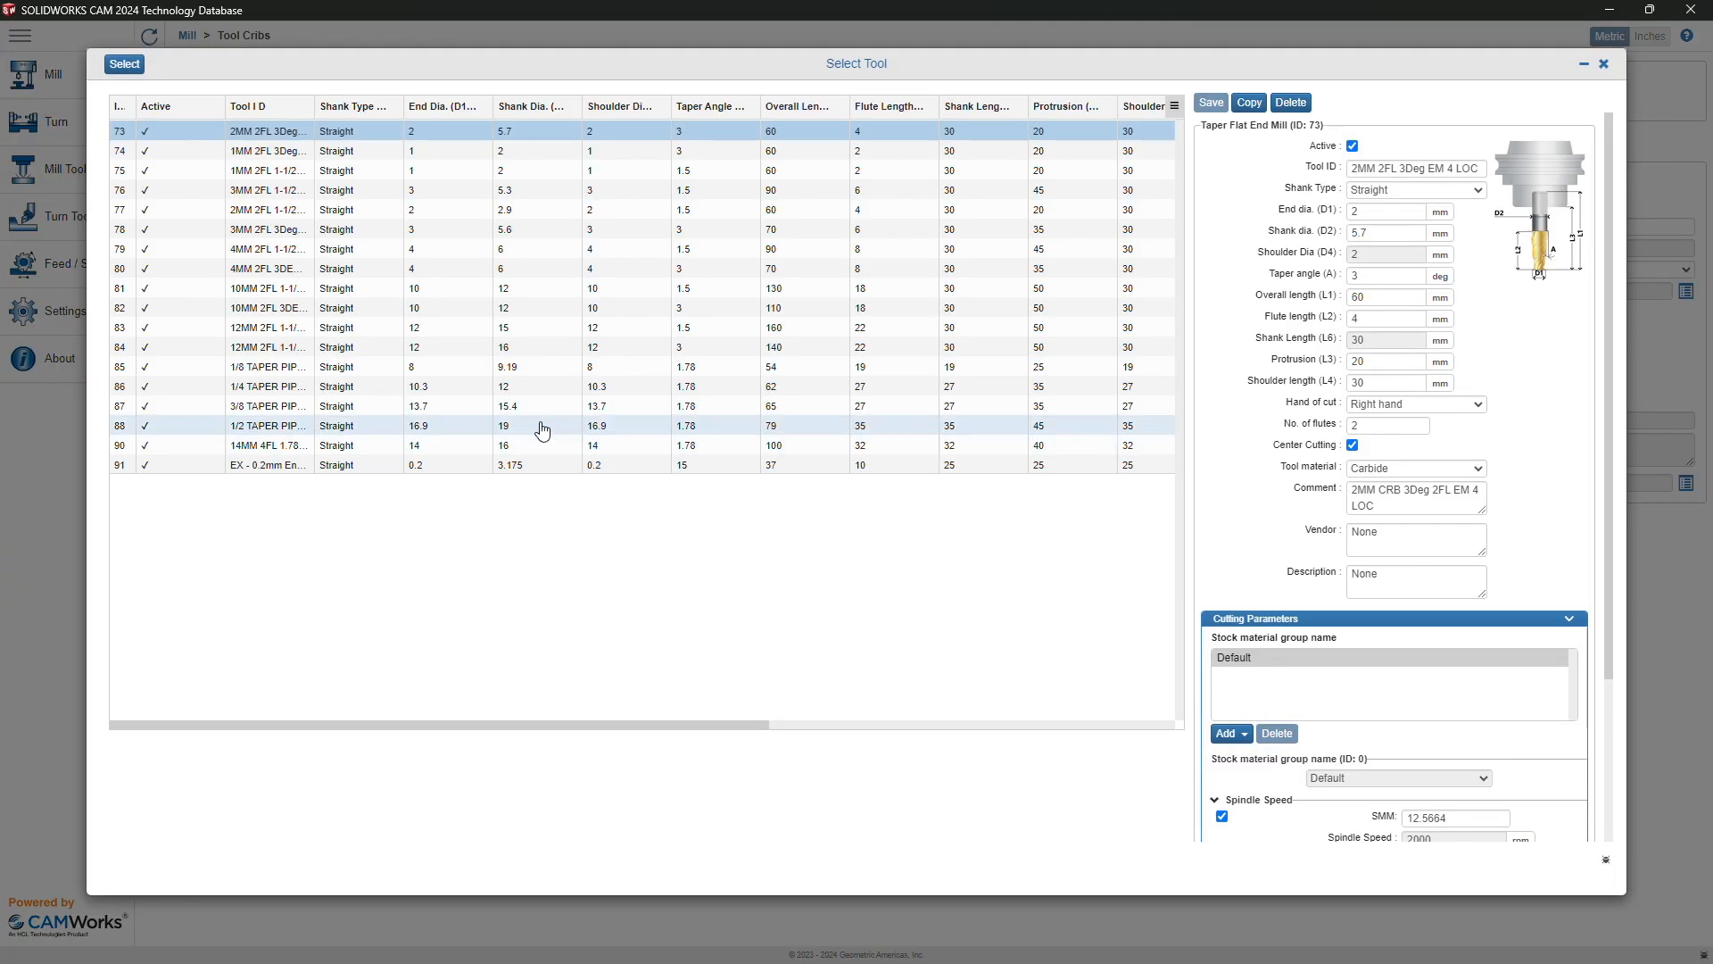
{"action": "left_click", "coordinate": [446, 466]}
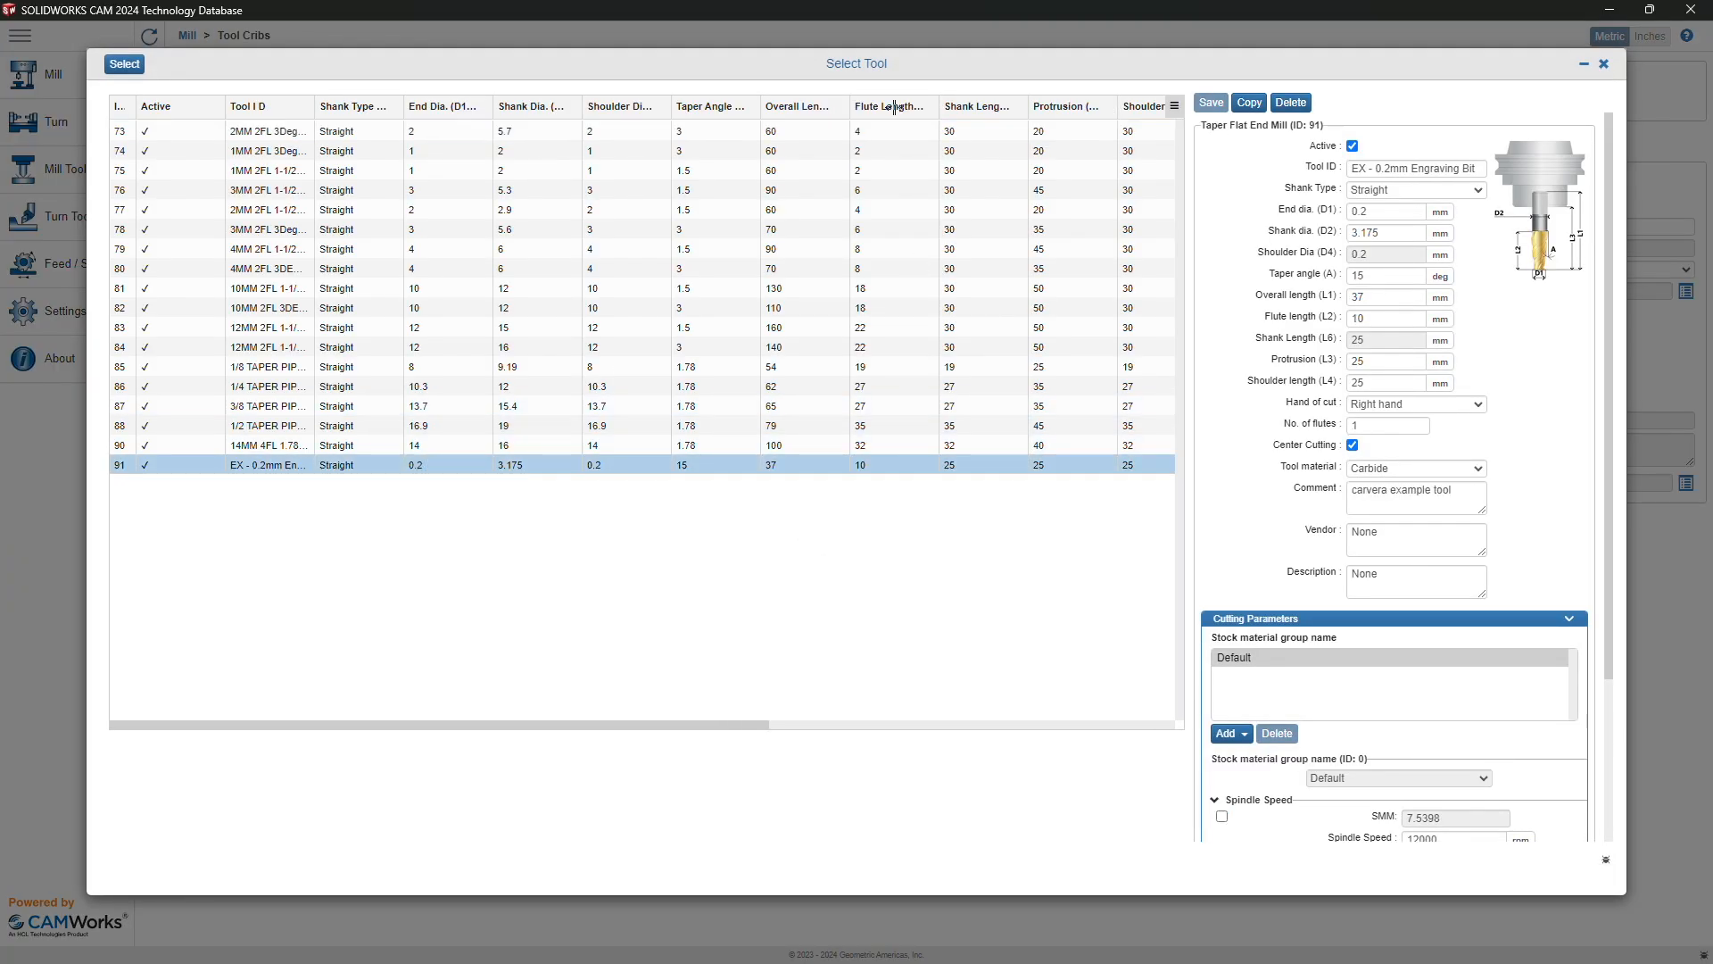
{"action": "left_click", "coordinate": [124, 64]}
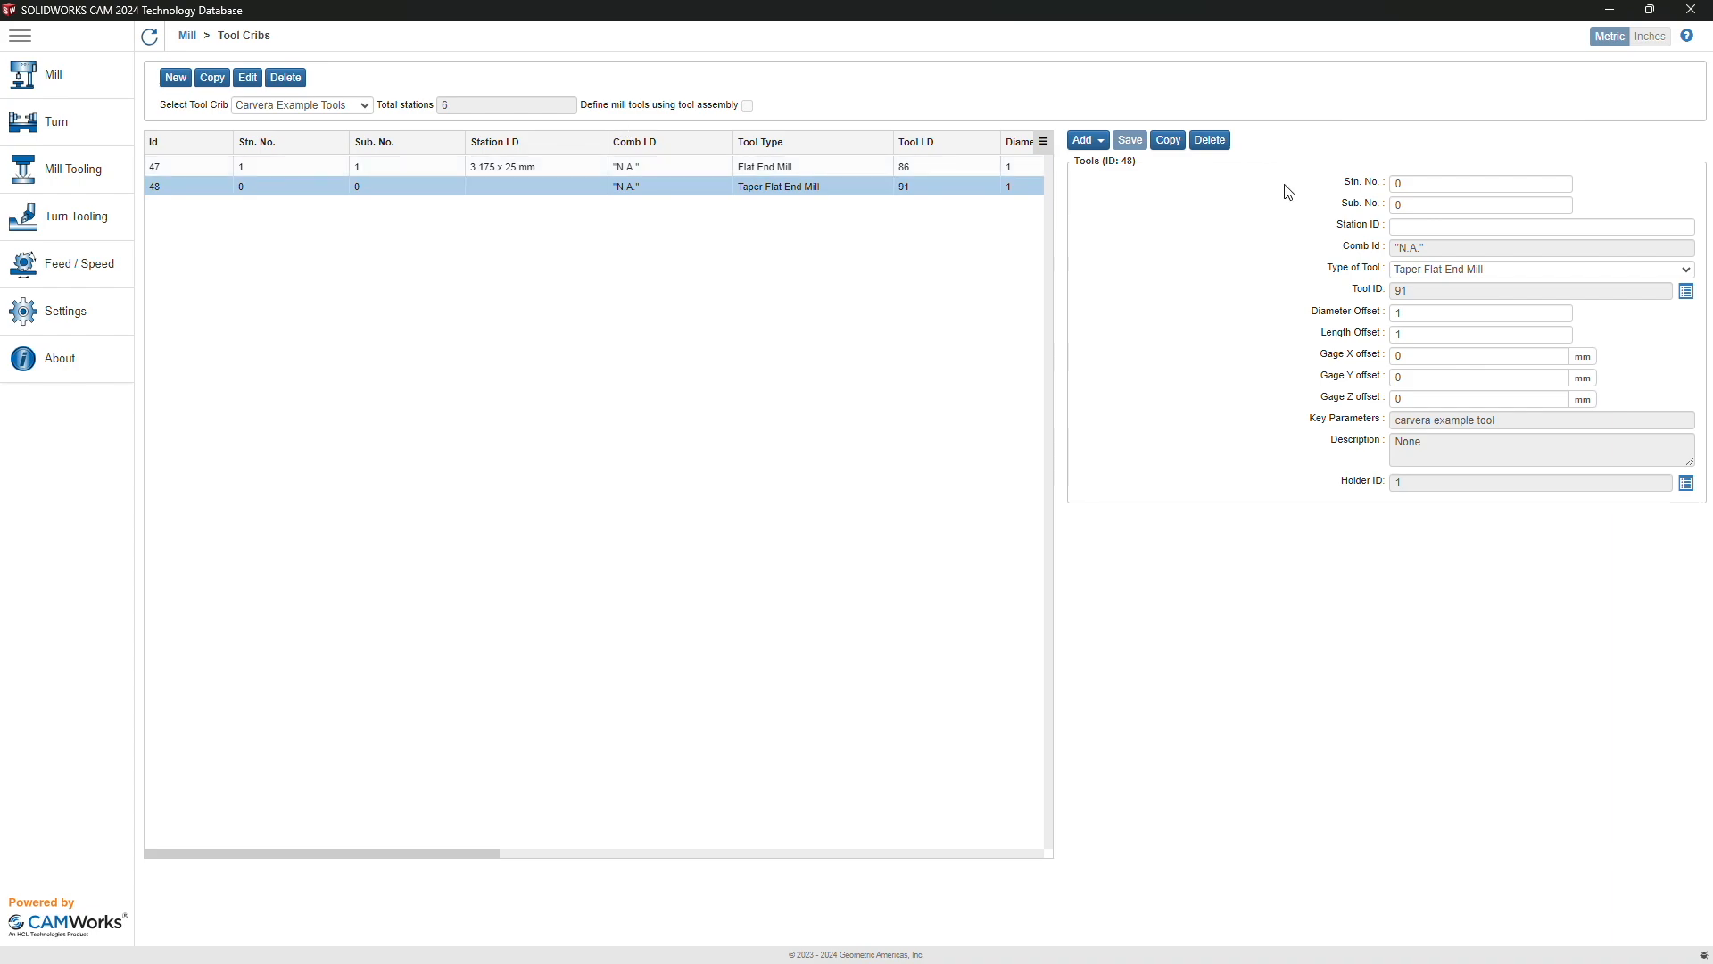
{"action": "left_click", "coordinate": [1418, 183]}
{"action": "type", "text": "2"}
{"action": "key", "text": "Tab"}
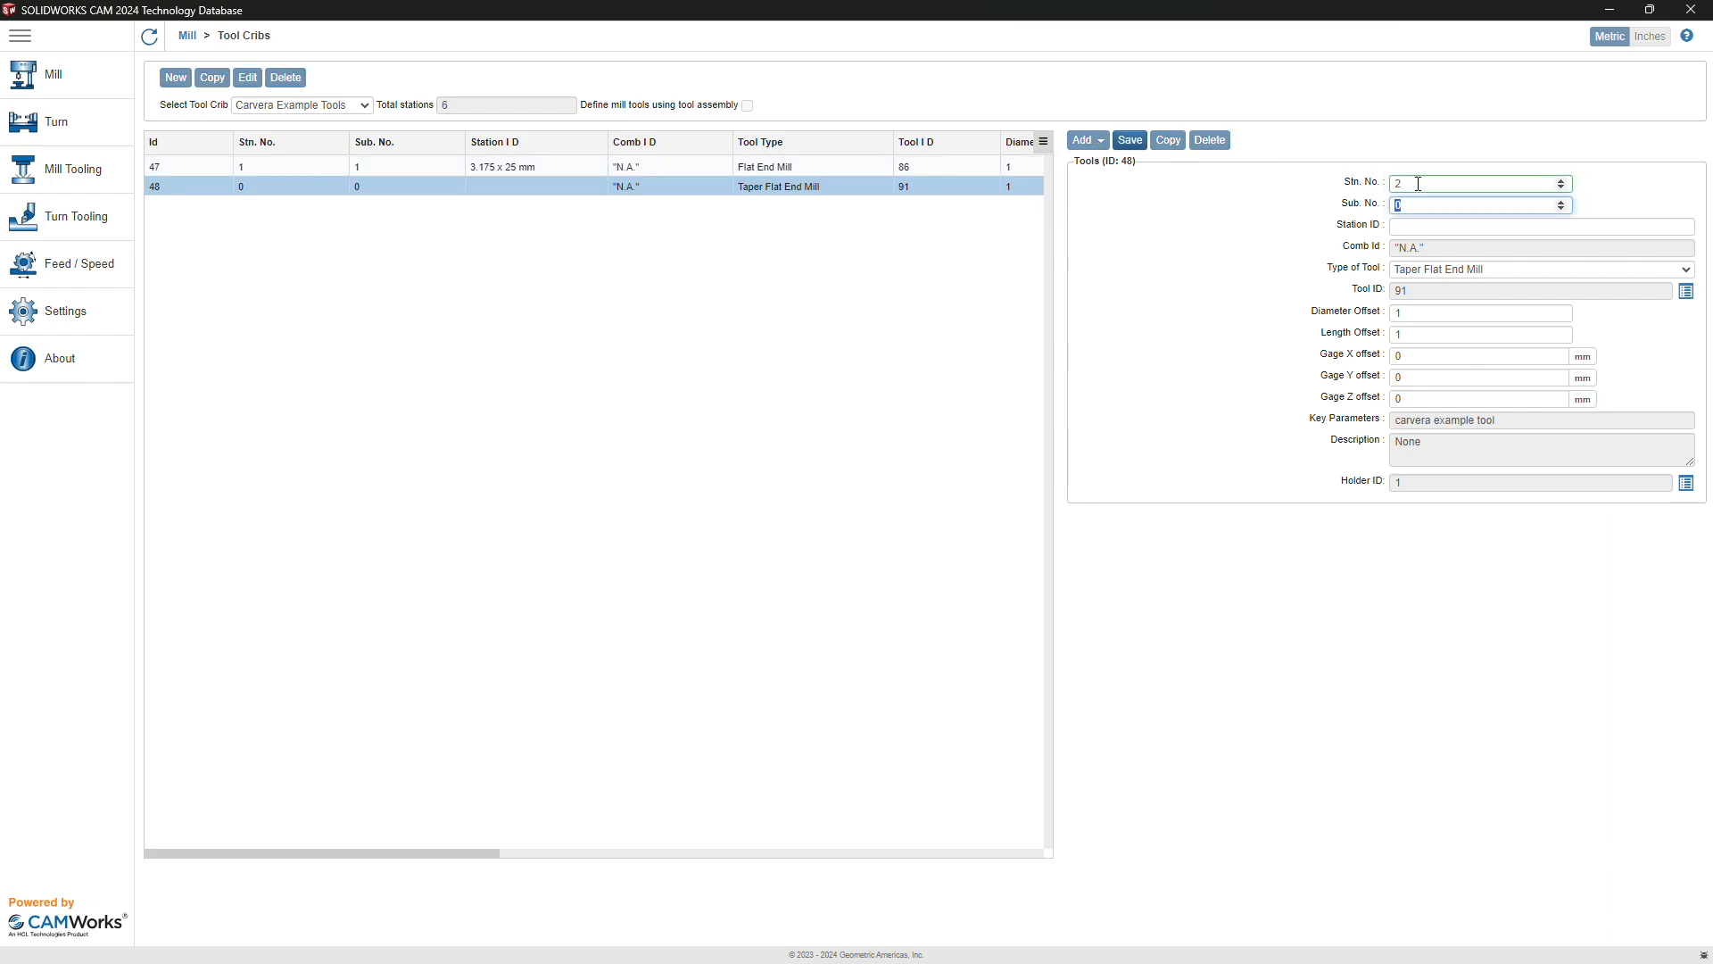
{"action": "type", "text": "2"}
{"action": "key", "text": "Tab"}
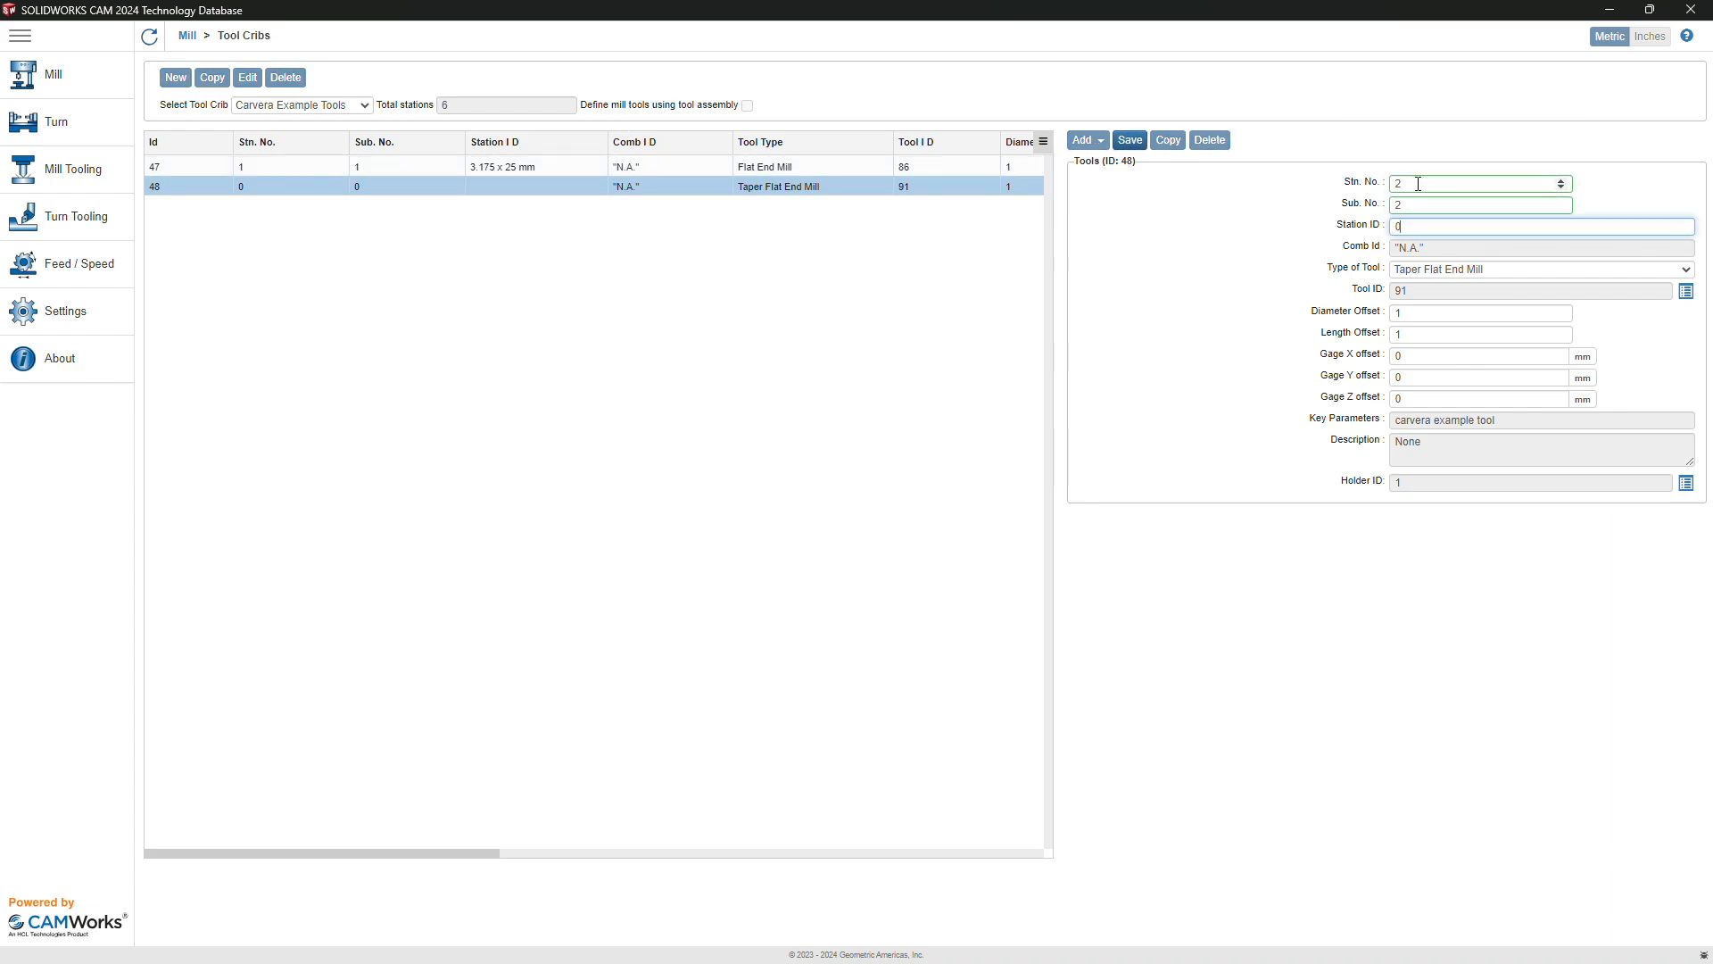
{"action": "type", "text": "0.2 mm Engraving"}
{"action": "left_click", "coordinate": [1130, 140]}
Step: Add flat end mill 88 as station 3 with ID '0.8 mm Corn Bit' and save
{"action": "left_click", "coordinate": [1101, 141]}
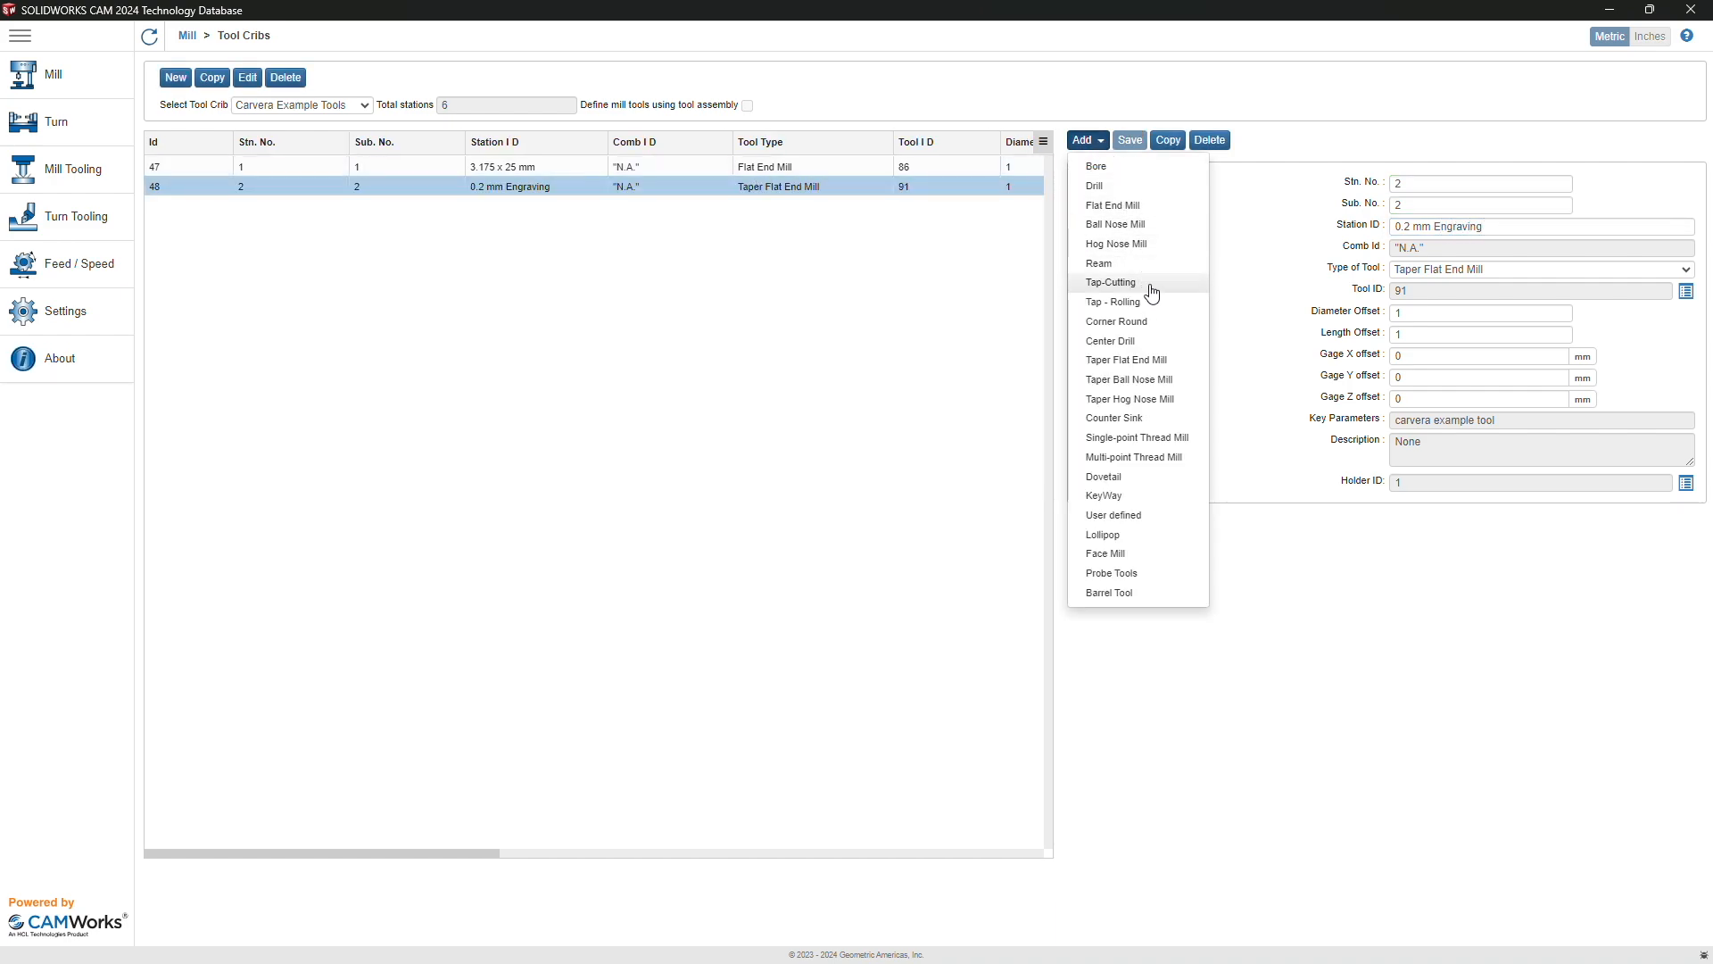
{"action": "left_click", "coordinate": [1129, 207]}
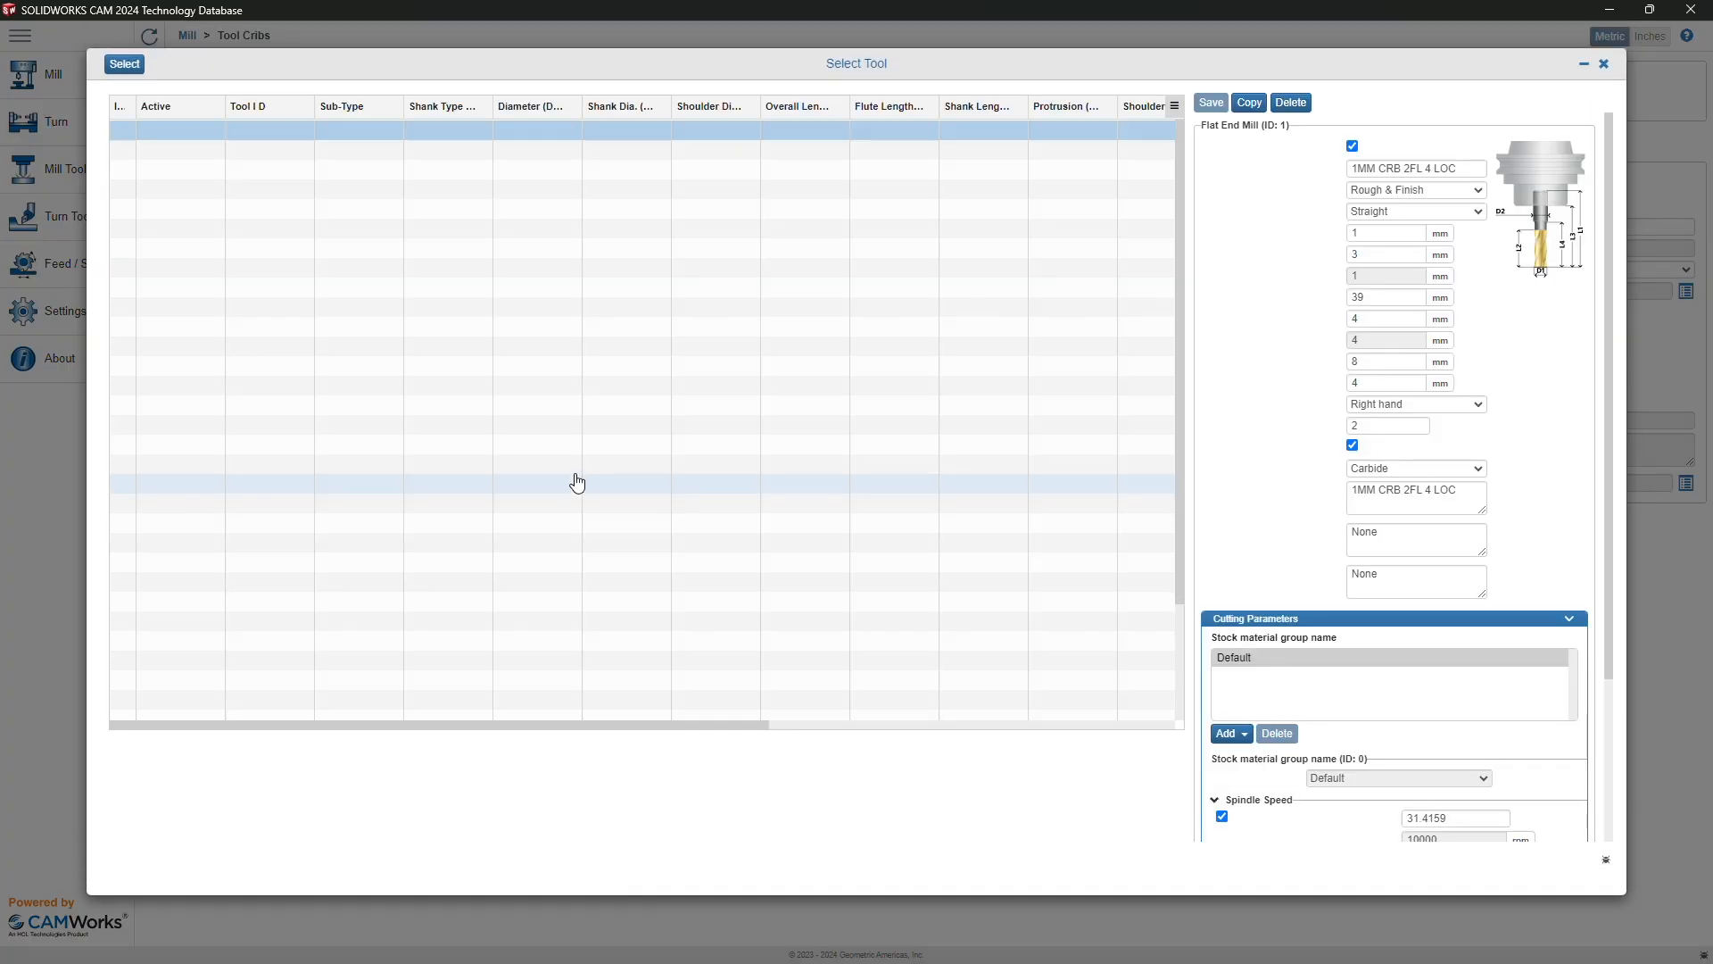
{"action": "scroll", "coordinate": [440, 601], "scroll_direction": "down", "scroll_amount": 3}
{"action": "left_click", "coordinate": [273, 715]}
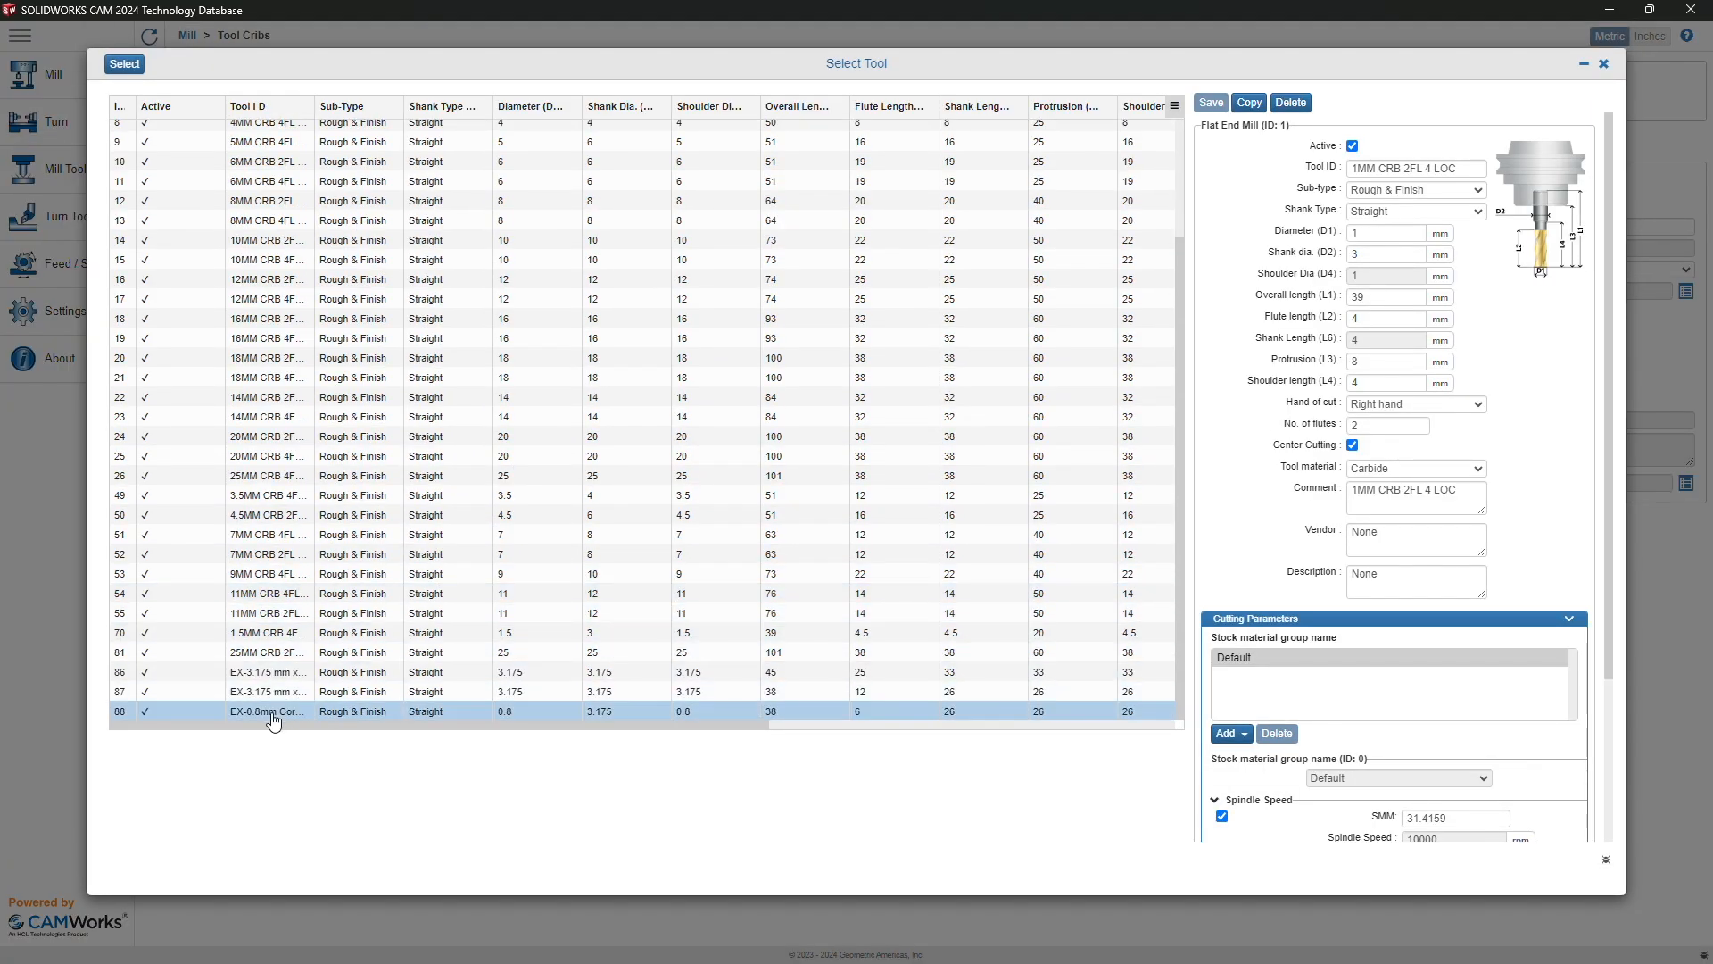
{"action": "left_click", "coordinate": [124, 65]}
{"action": "left_click", "coordinate": [1425, 181]}
{"action": "type", "text": "3"}
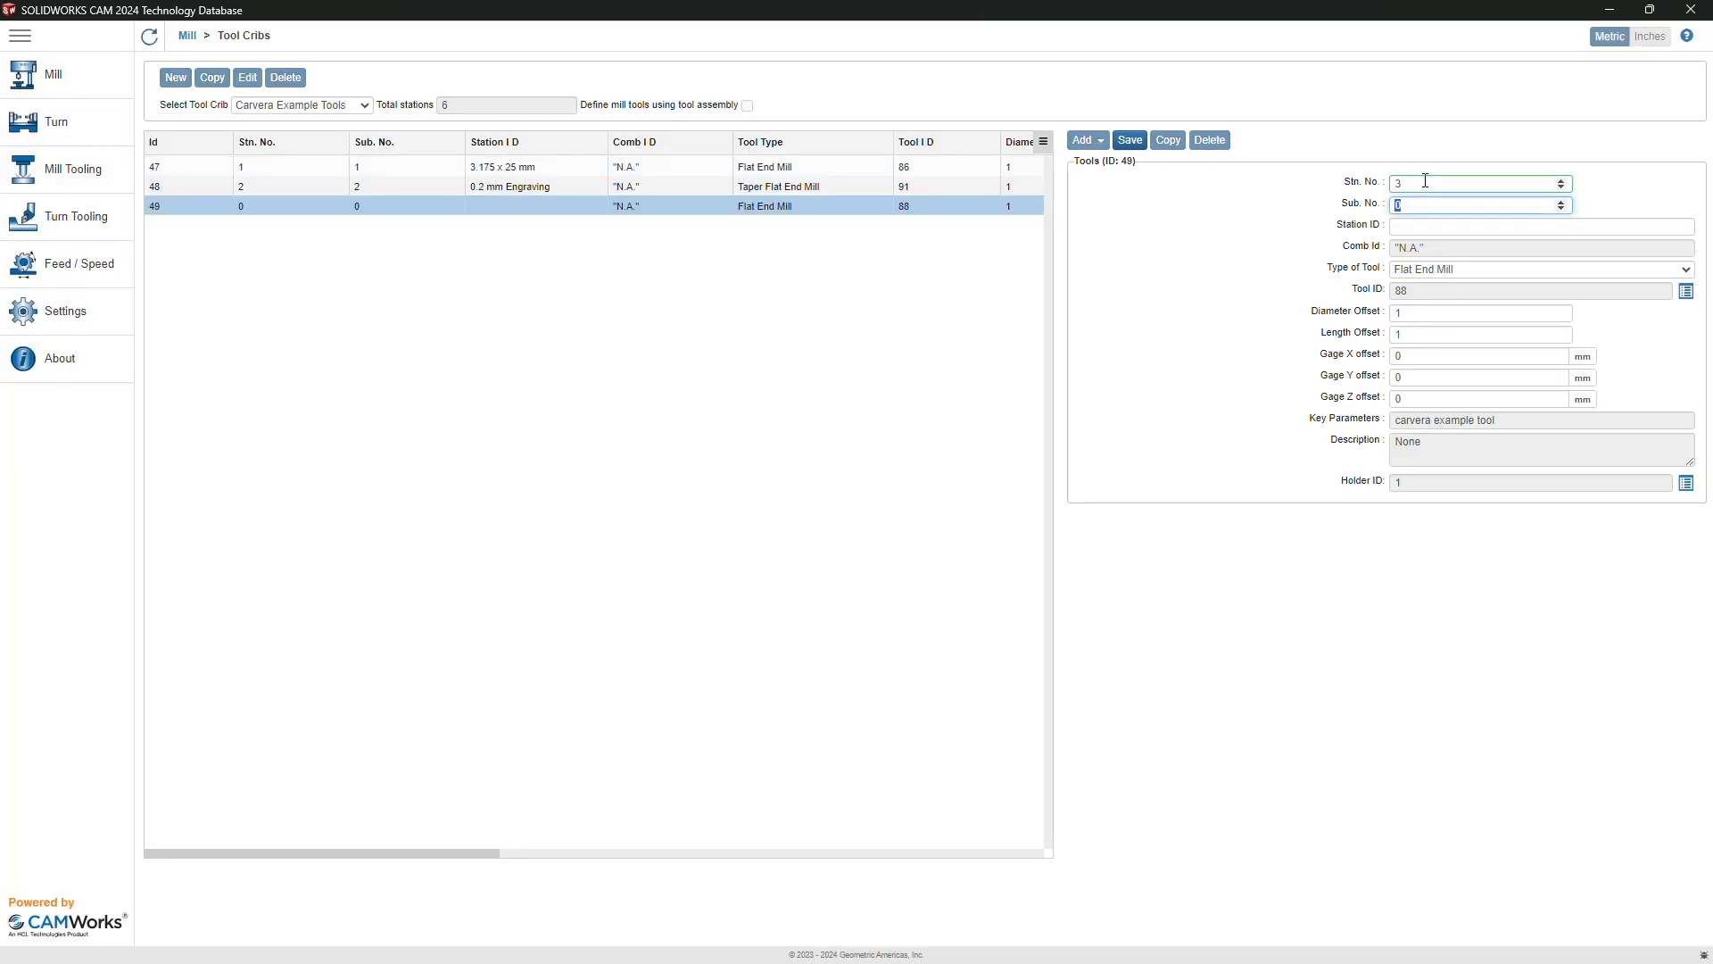
{"action": "key", "text": "Tab"}
{"action": "type", "text": "0.8 mm Corn Bit"}
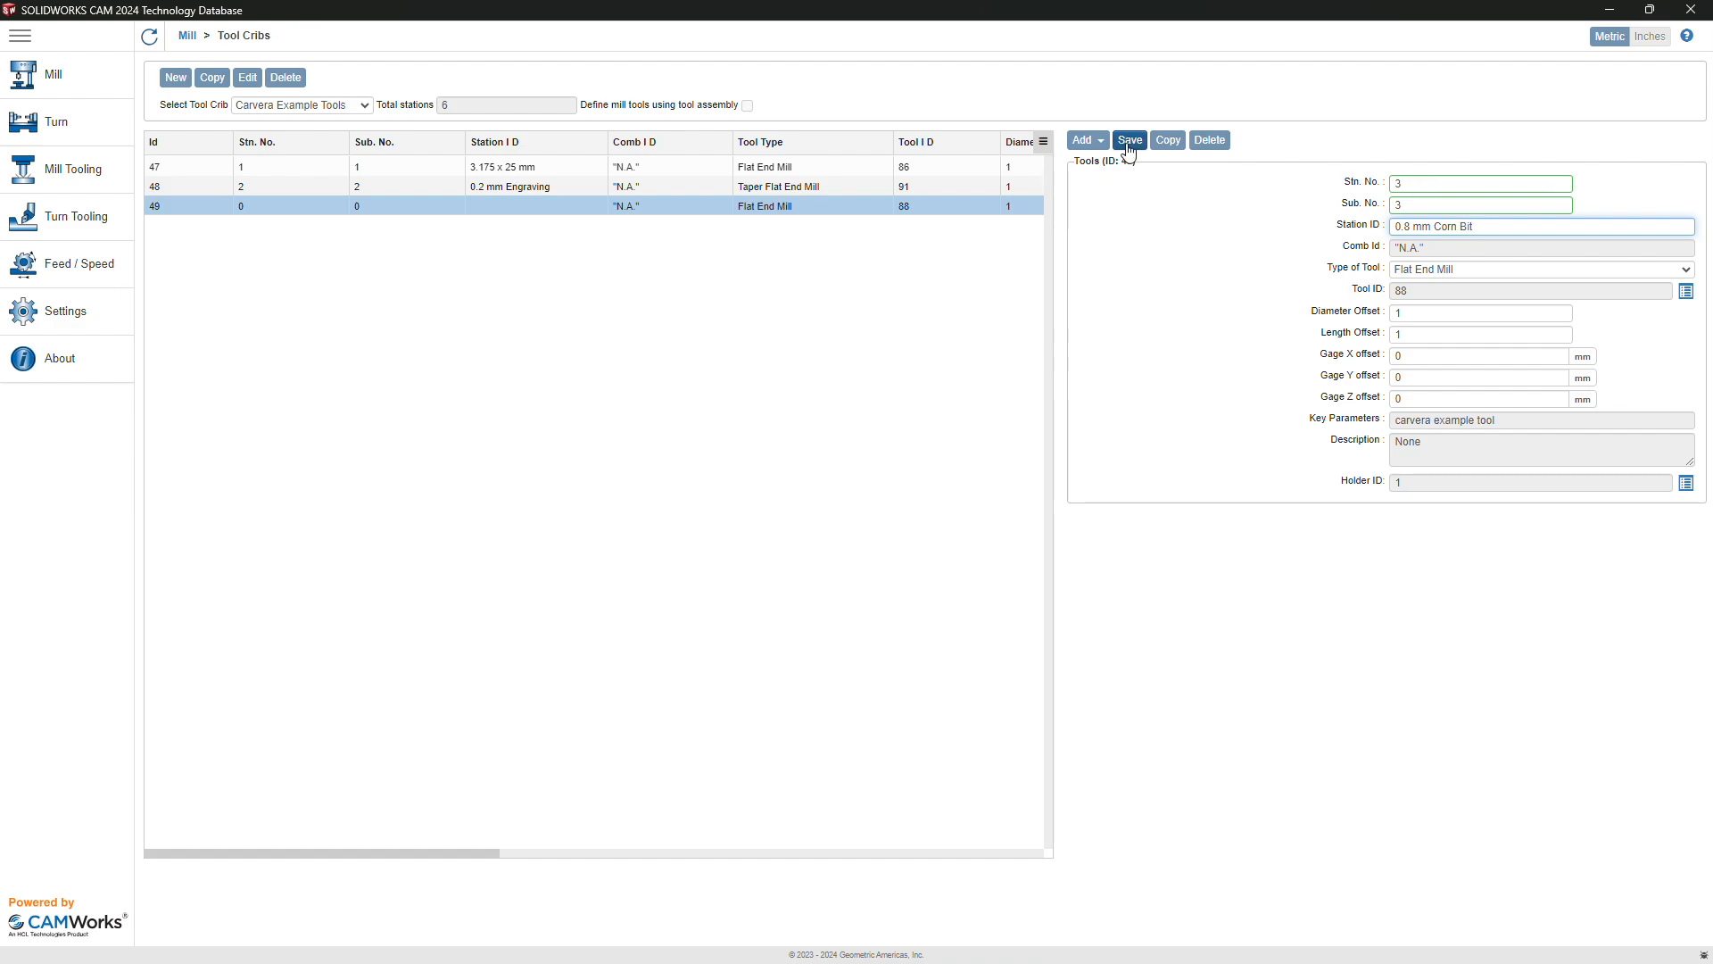
{"action": "left_click", "coordinate": [1129, 140]}
{"action": "left_click", "coordinate": [1096, 143]}
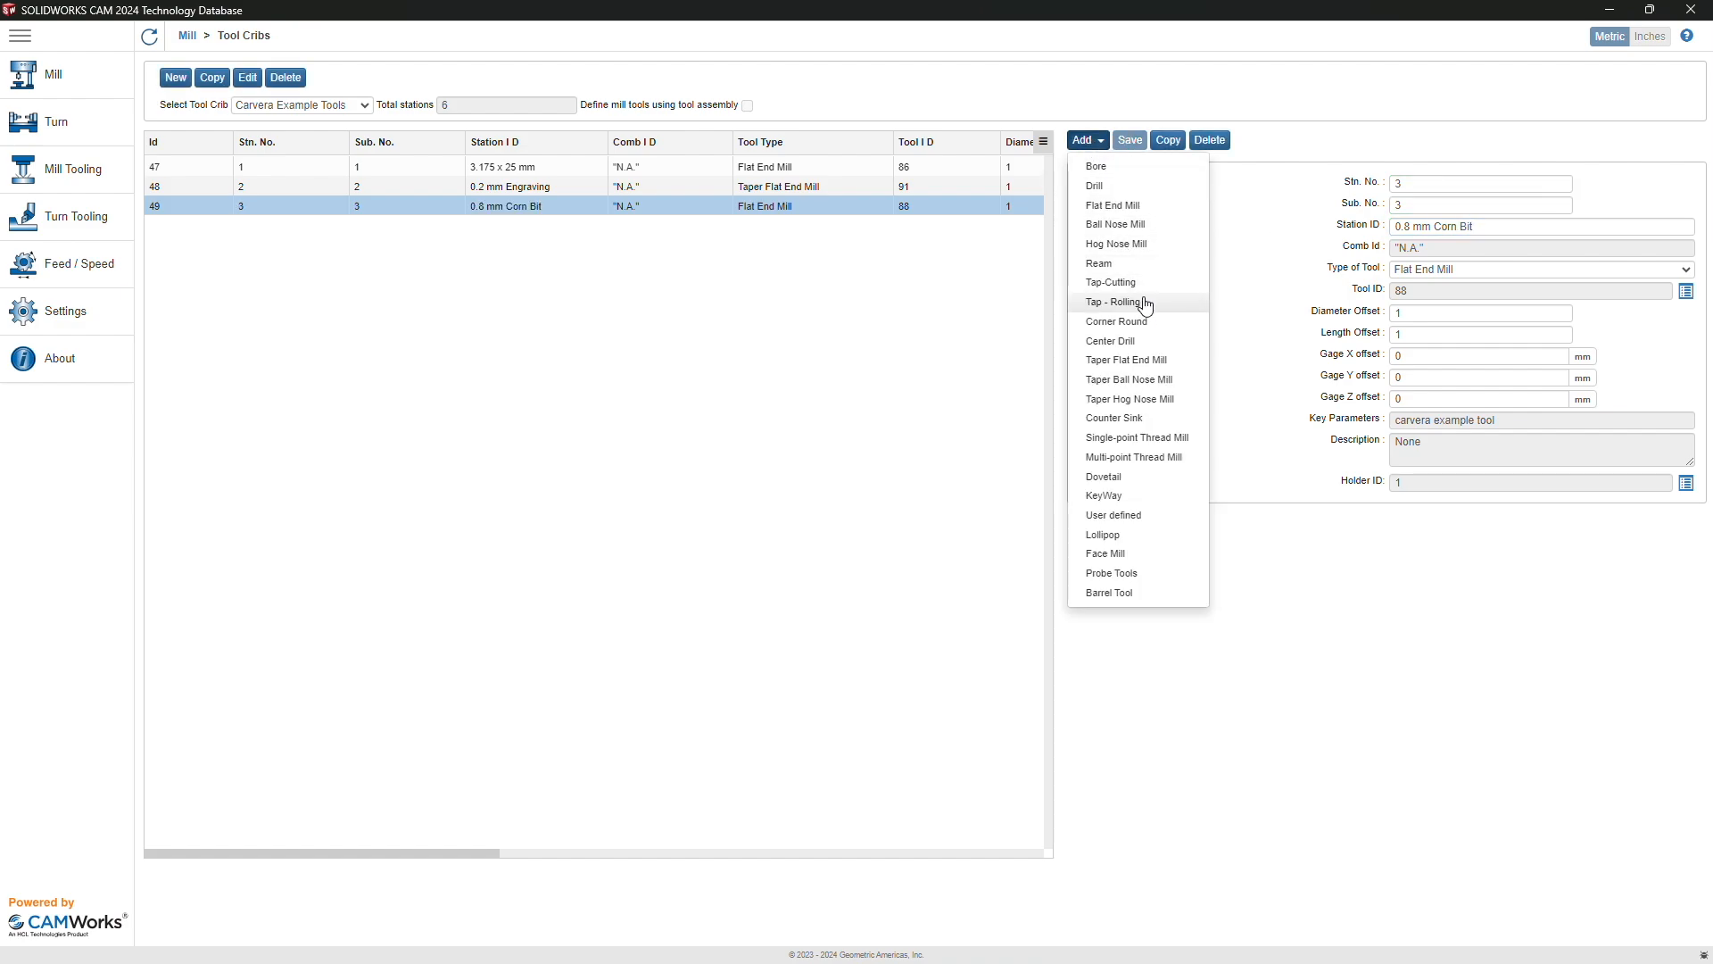
Step: Add flat end mill 87 as station 4 with ID '3.175 x 12 mm' and save
{"action": "left_click", "coordinate": [1135, 208]}
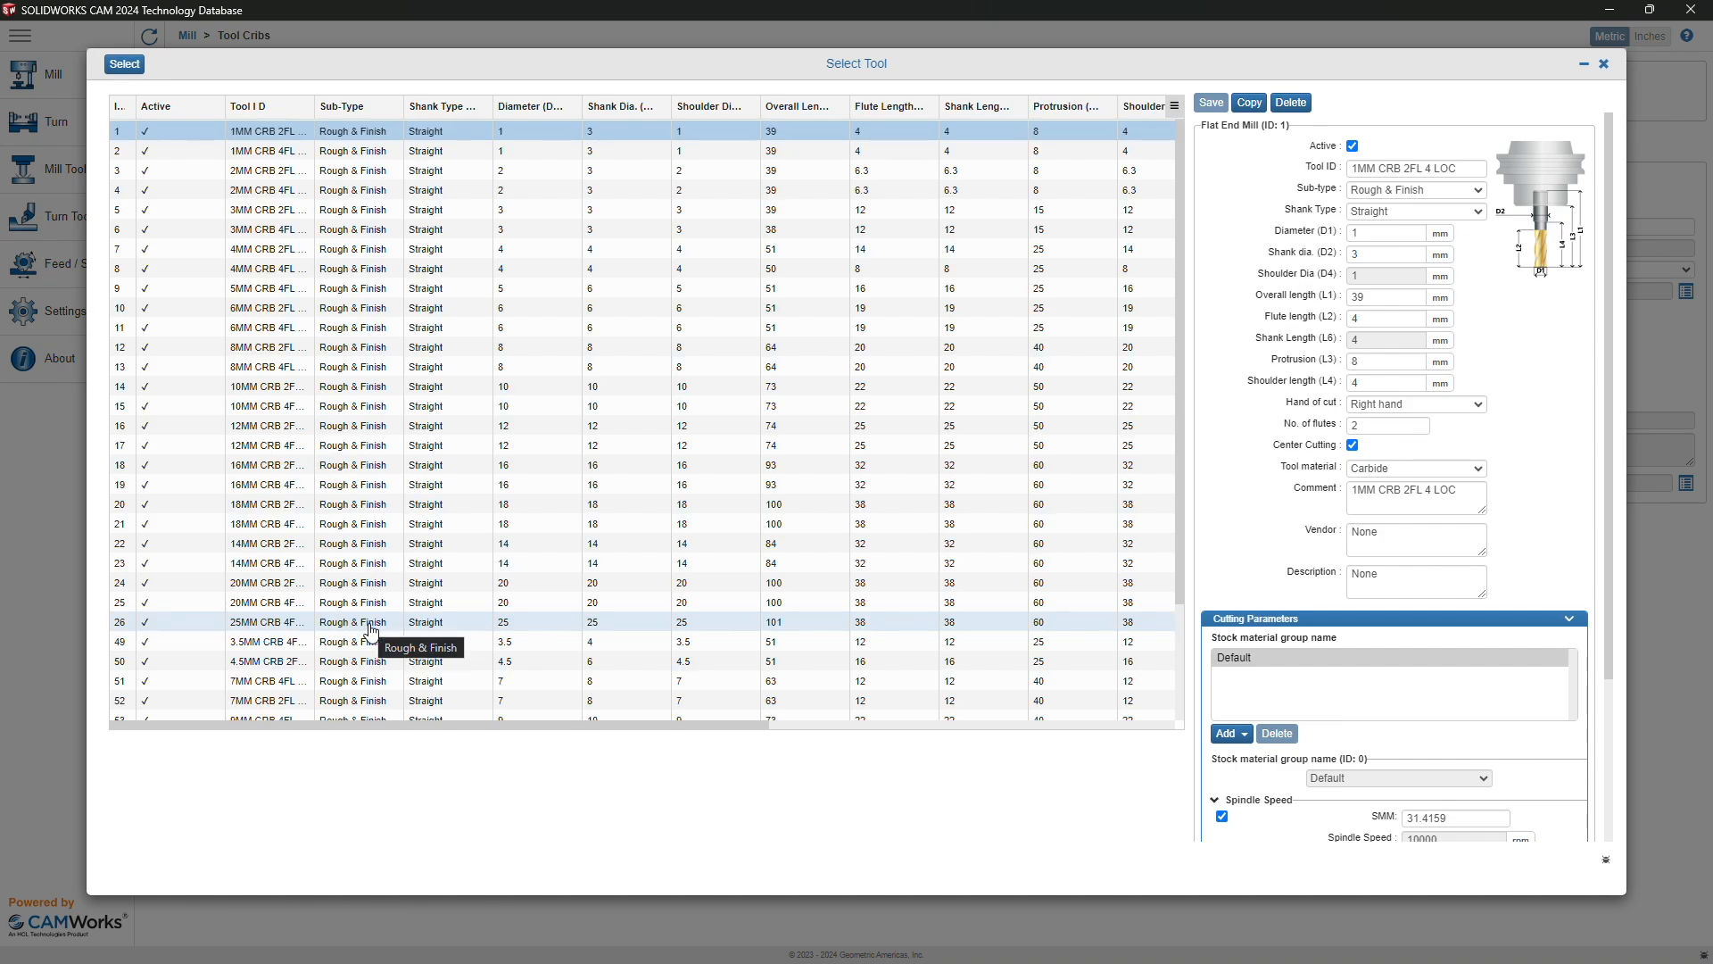
{"action": "scroll", "coordinate": [371, 632], "scroll_direction": "down", "scroll_amount": 3}
{"action": "double_click", "coordinate": [272, 693]}
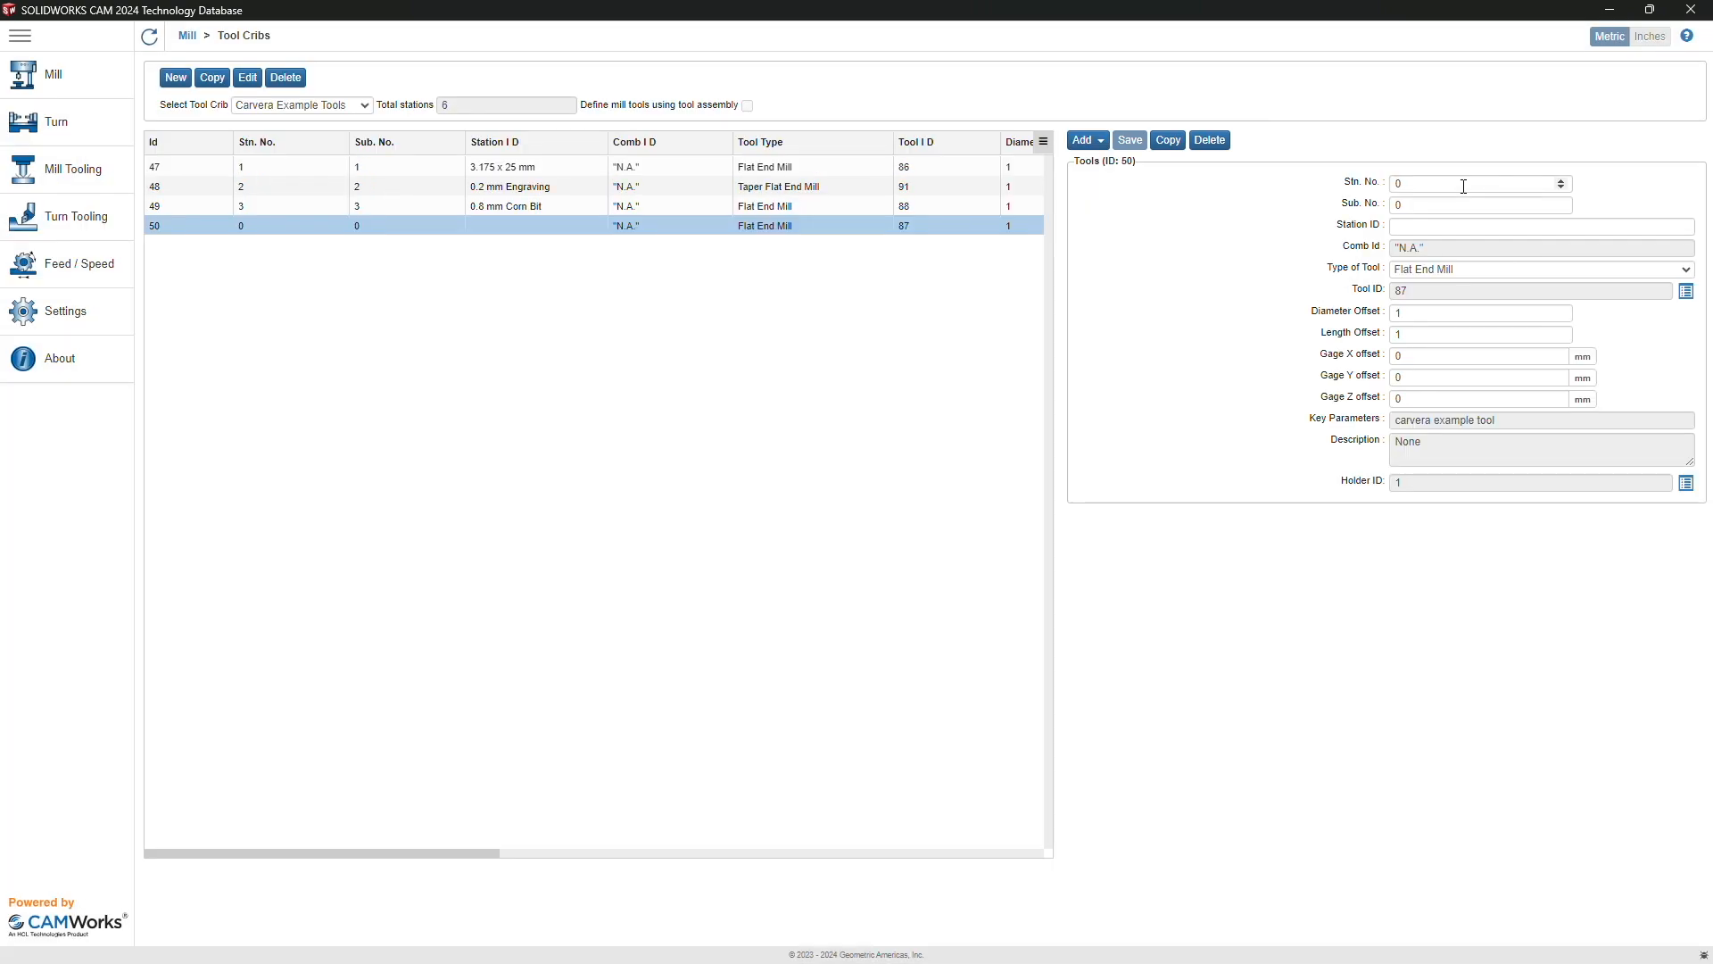
{"action": "left_click", "coordinate": [1462, 186]}
{"action": "key", "text": "BackSpace"}
{"action": "type", "text": "4"}
{"action": "key", "text": "Tab"}
{"action": "key", "text": "Tab"}
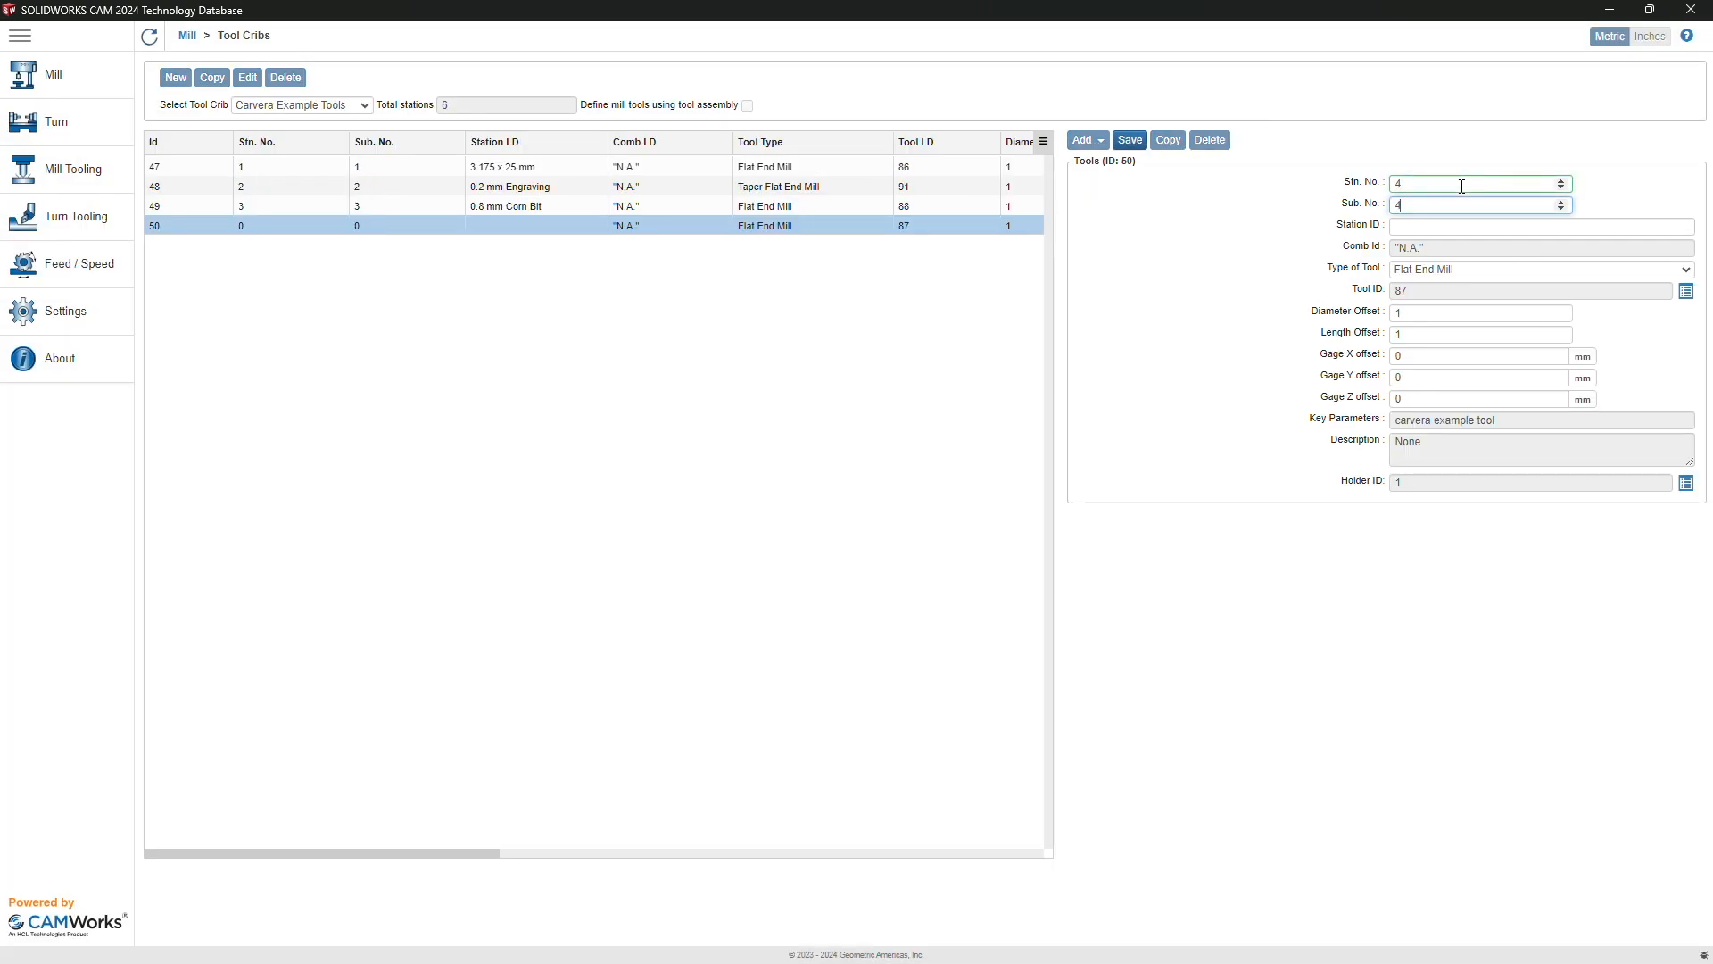
{"action": "type", "text": "3.175 x 12 mm"}
{"action": "key", "text": "Return"}
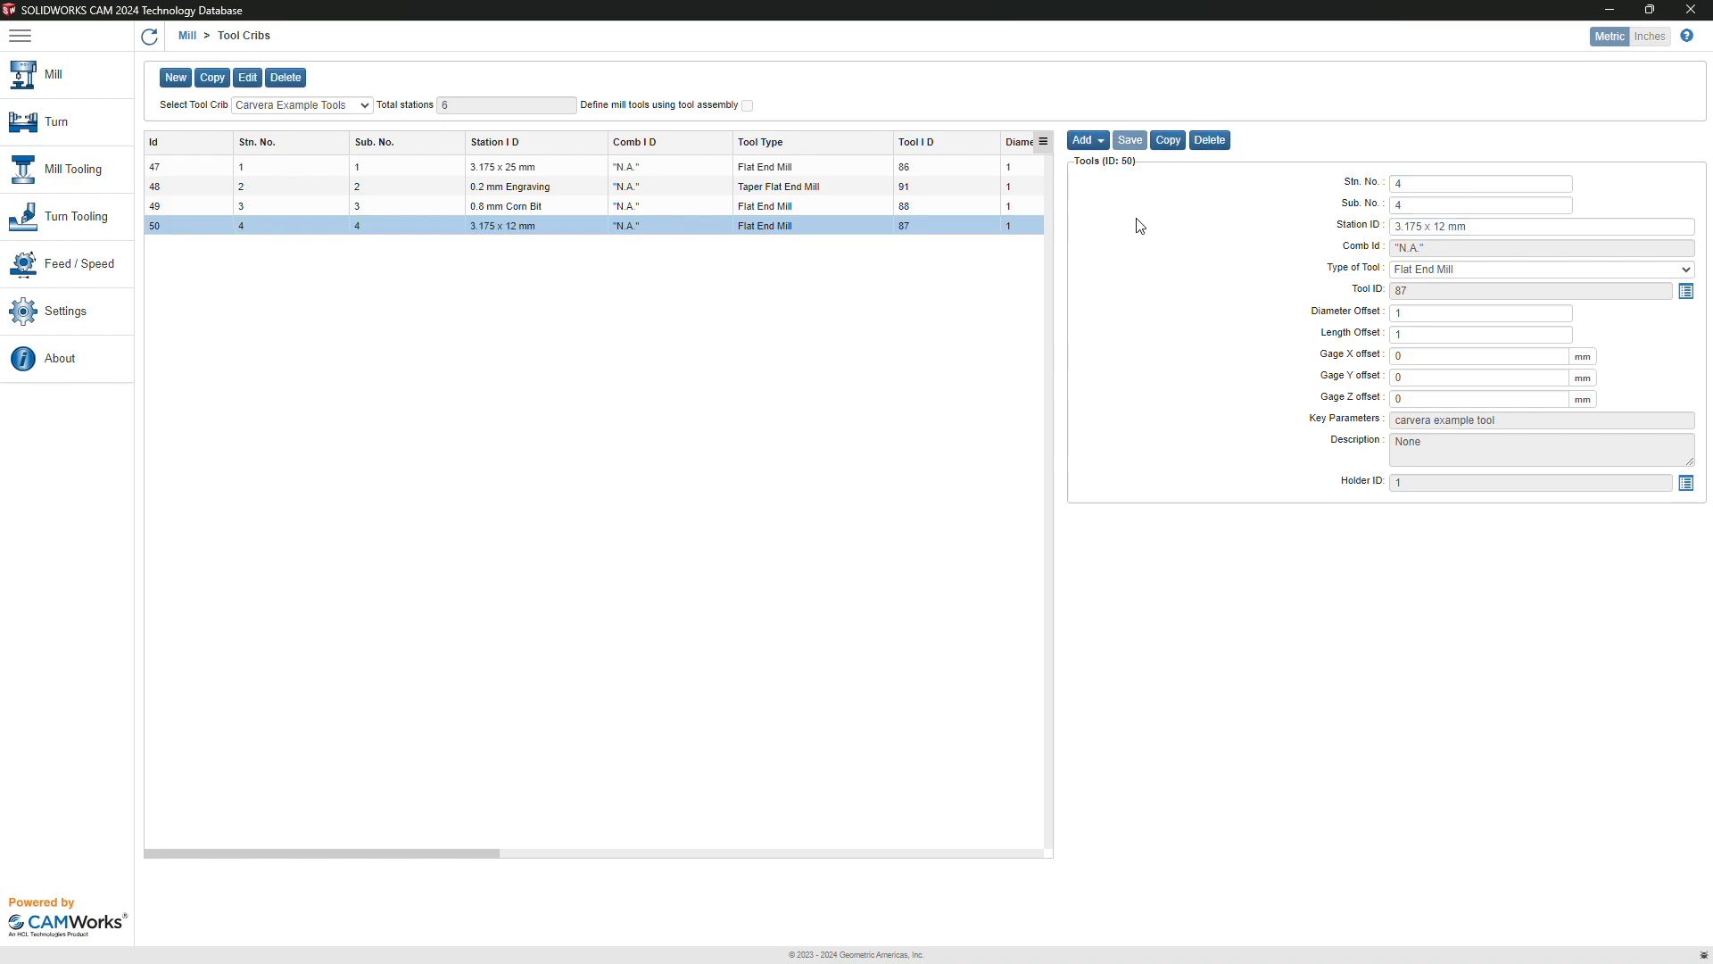
Step: Add countersink tool 51 as station 5 with ID '45 degree Chamfer' and save
{"action": "left_click", "coordinate": [1088, 141]}
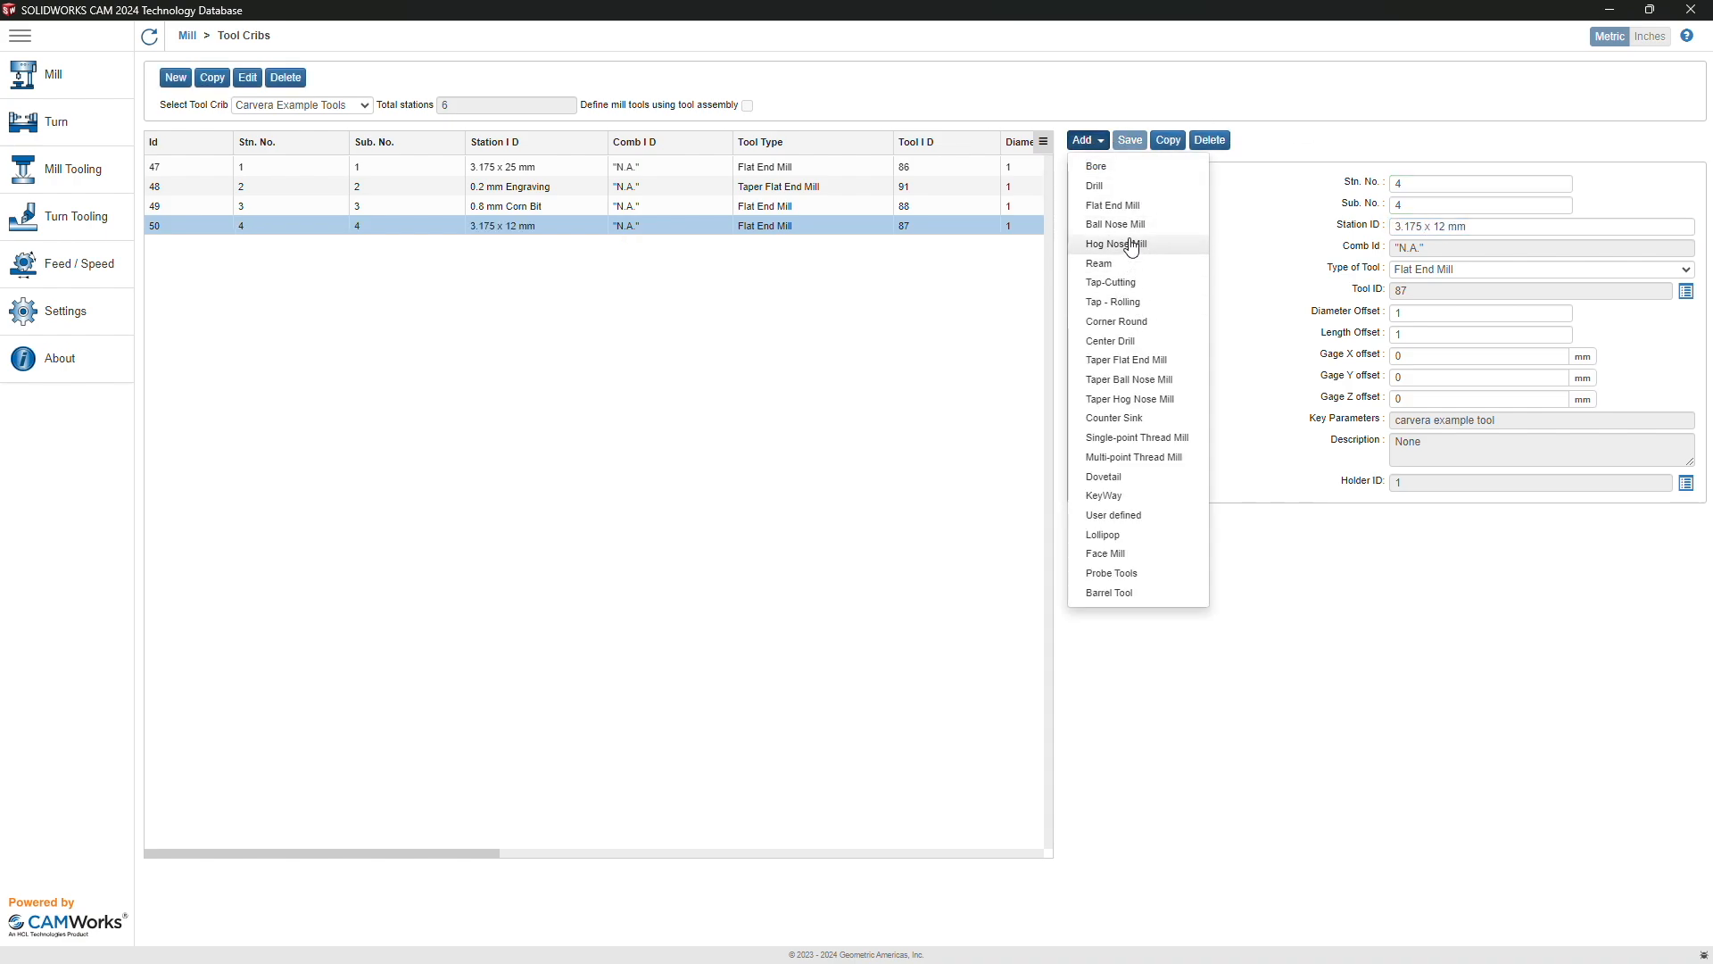
{"action": "left_click", "coordinate": [1131, 418]}
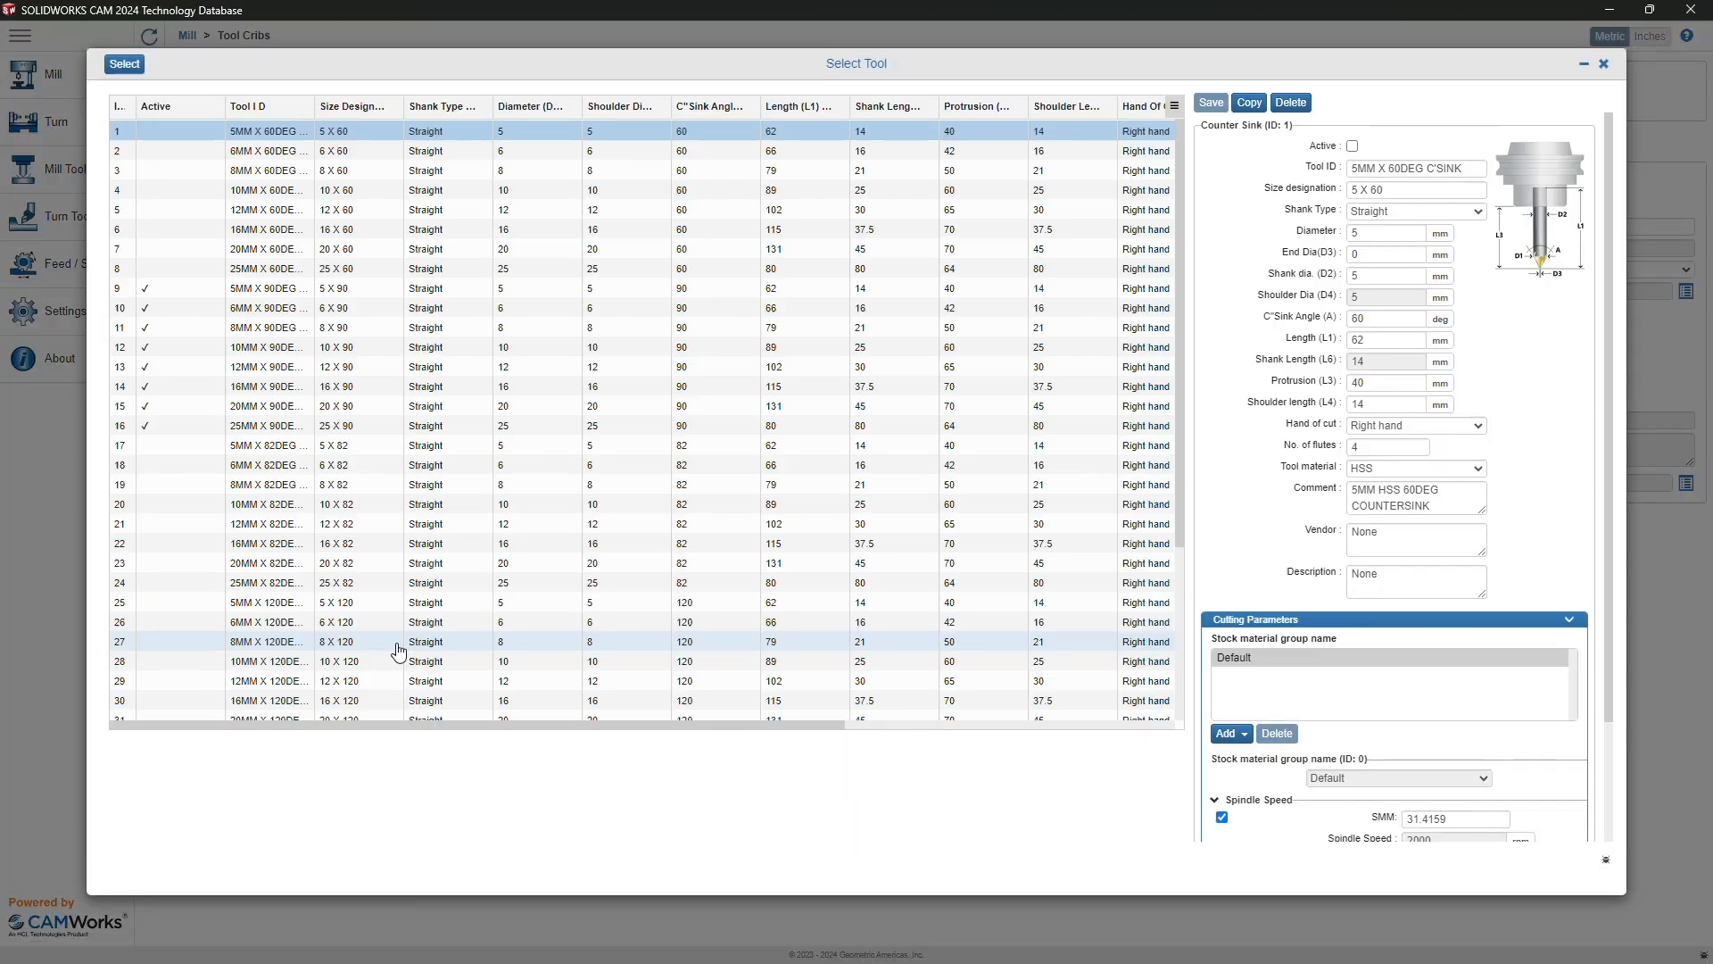
{"action": "scroll", "coordinate": [306, 684], "scroll_direction": "down", "scroll_amount": 3}
{"action": "scroll", "coordinate": [306, 686], "scroll_direction": "down", "scroll_amount": 1}
{"action": "left_click", "coordinate": [306, 711]}
{"action": "left_click", "coordinate": [124, 65]}
{"action": "left_click", "coordinate": [1441, 184]}
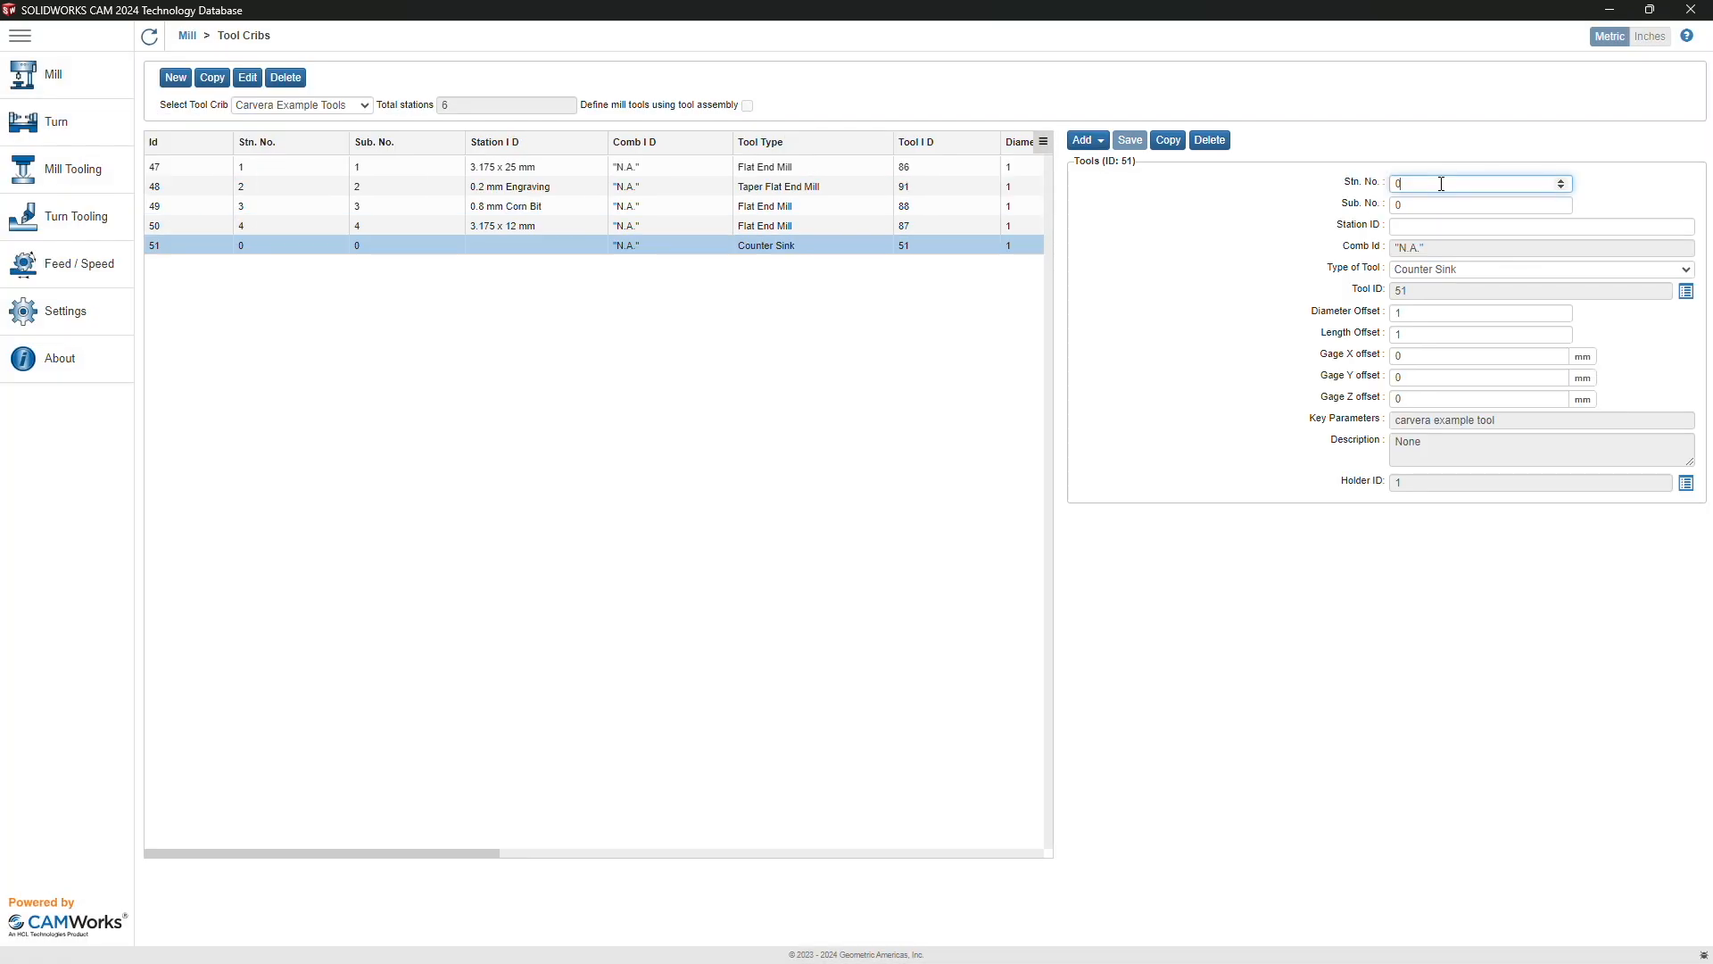
{"action": "key", "text": "BackSpace"}
{"action": "type", "text": "5"}
{"action": "key", "text": "Tab"}
{"action": "type", "text": "5"}
{"action": "key", "text": "Tab"}
{"action": "type", "text": "45 d"}
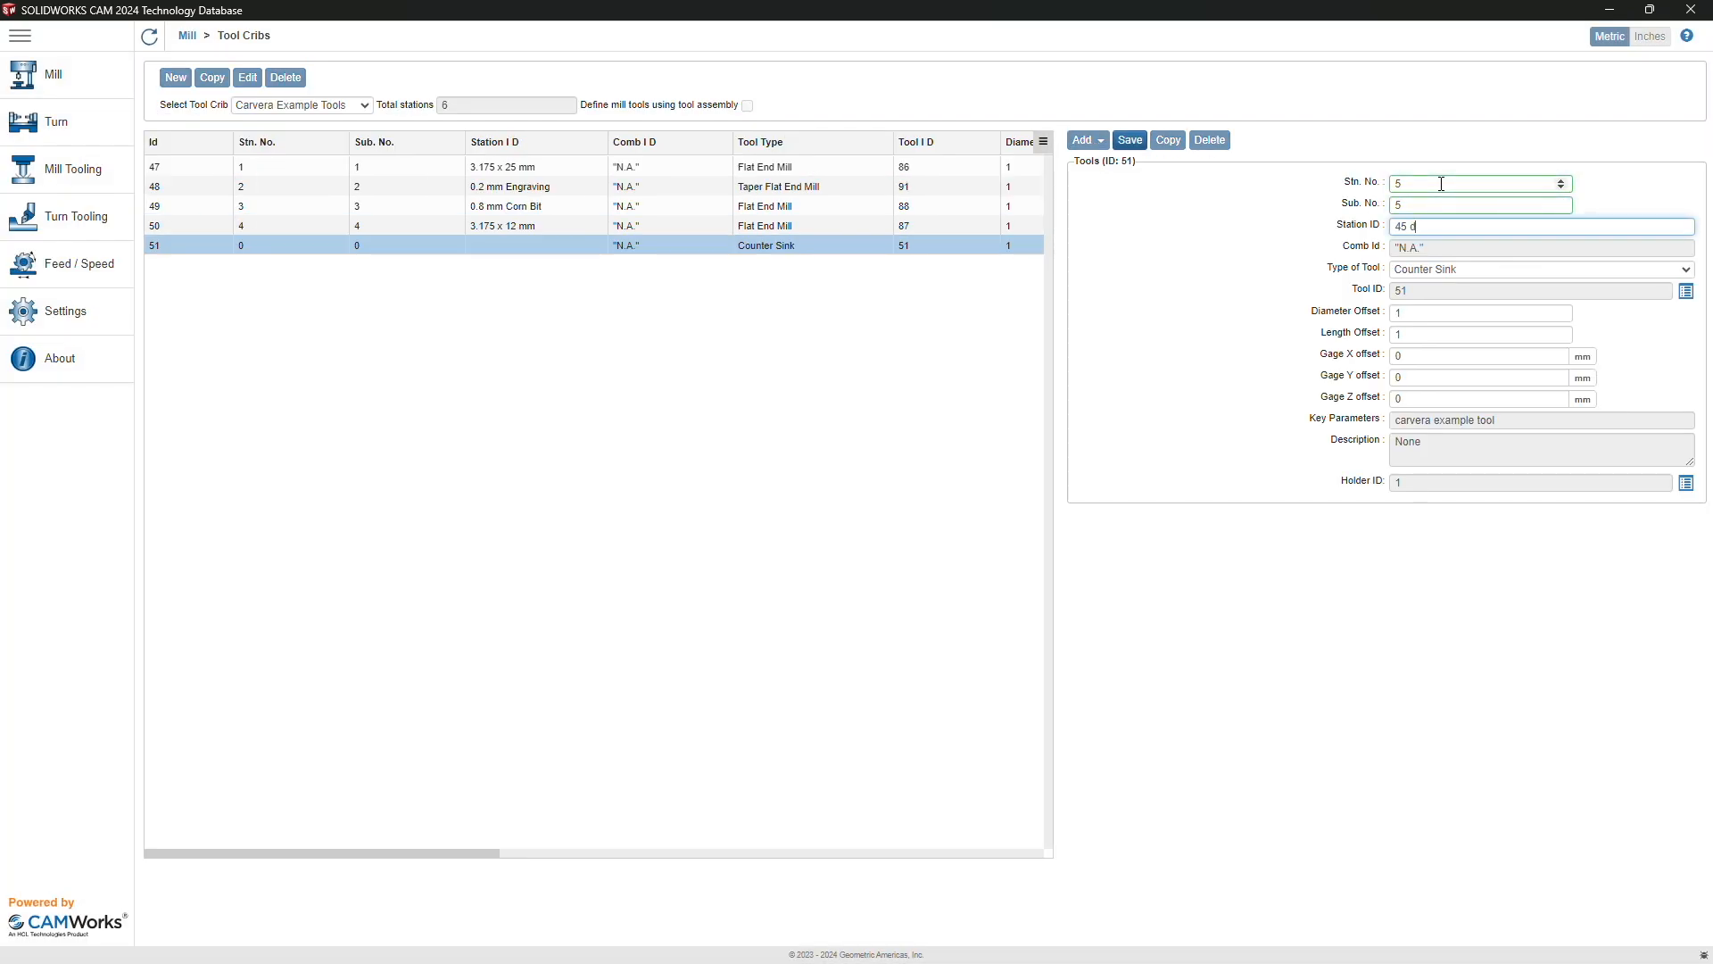
{"action": "type", "text": "egree Chamfer"}
{"action": "left_click", "coordinate": [1127, 141]}
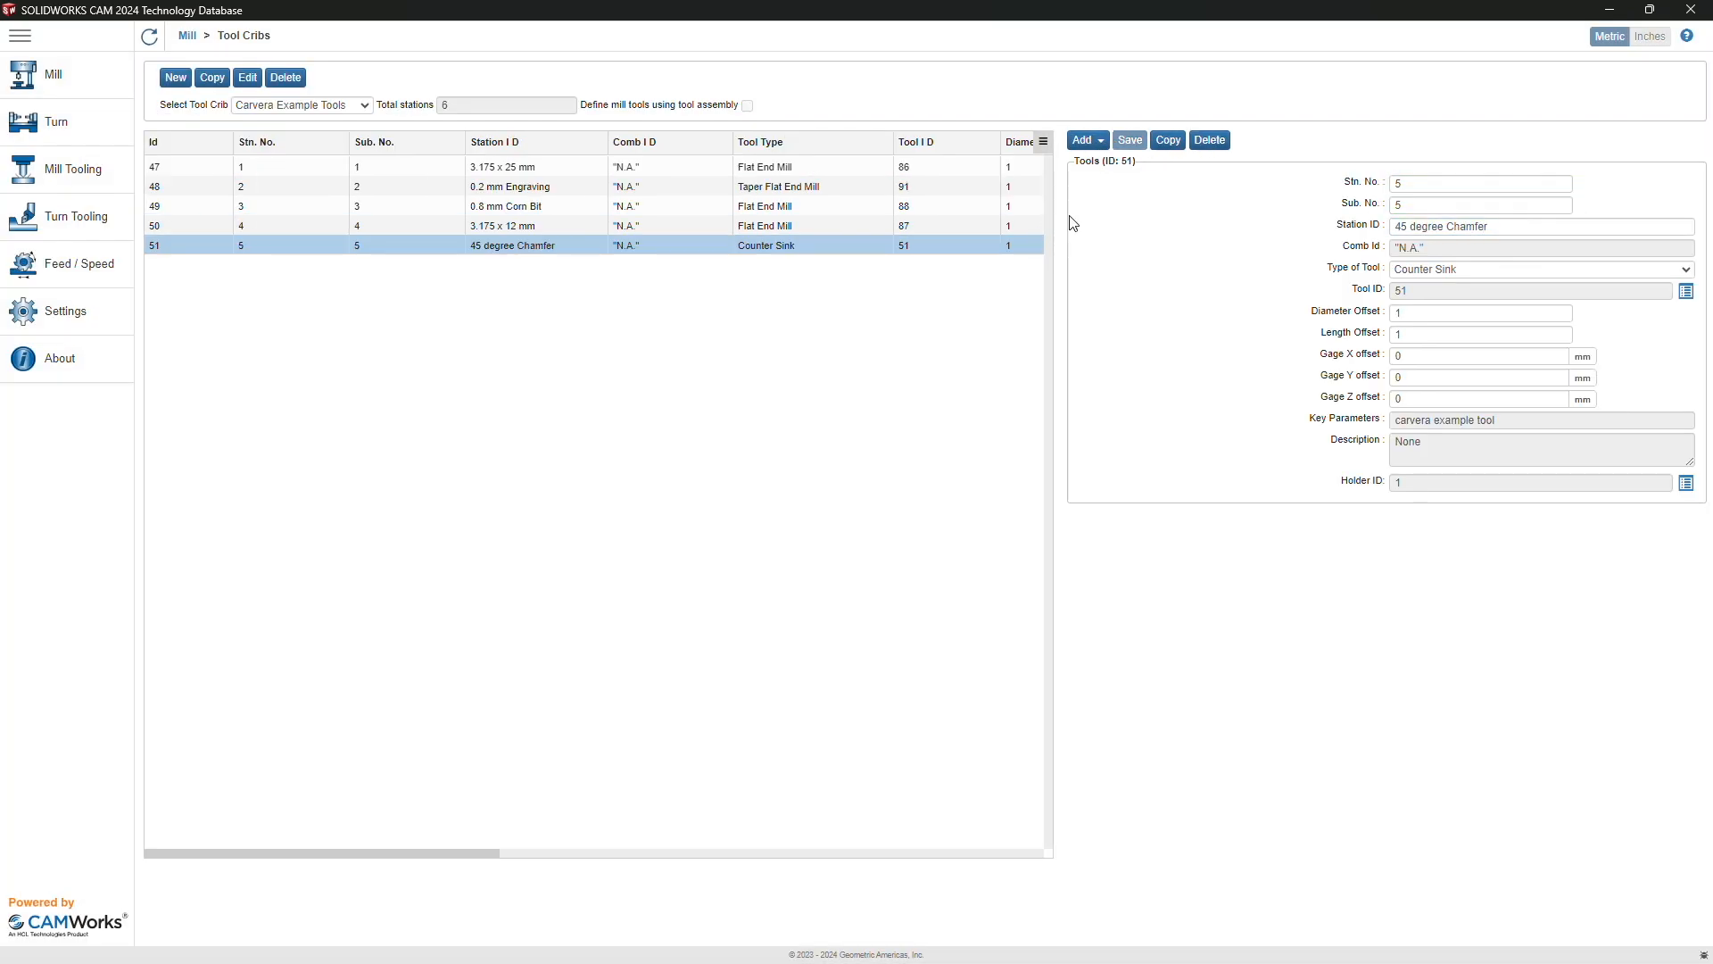
{"action": "left_click", "coordinate": [1092, 145]}
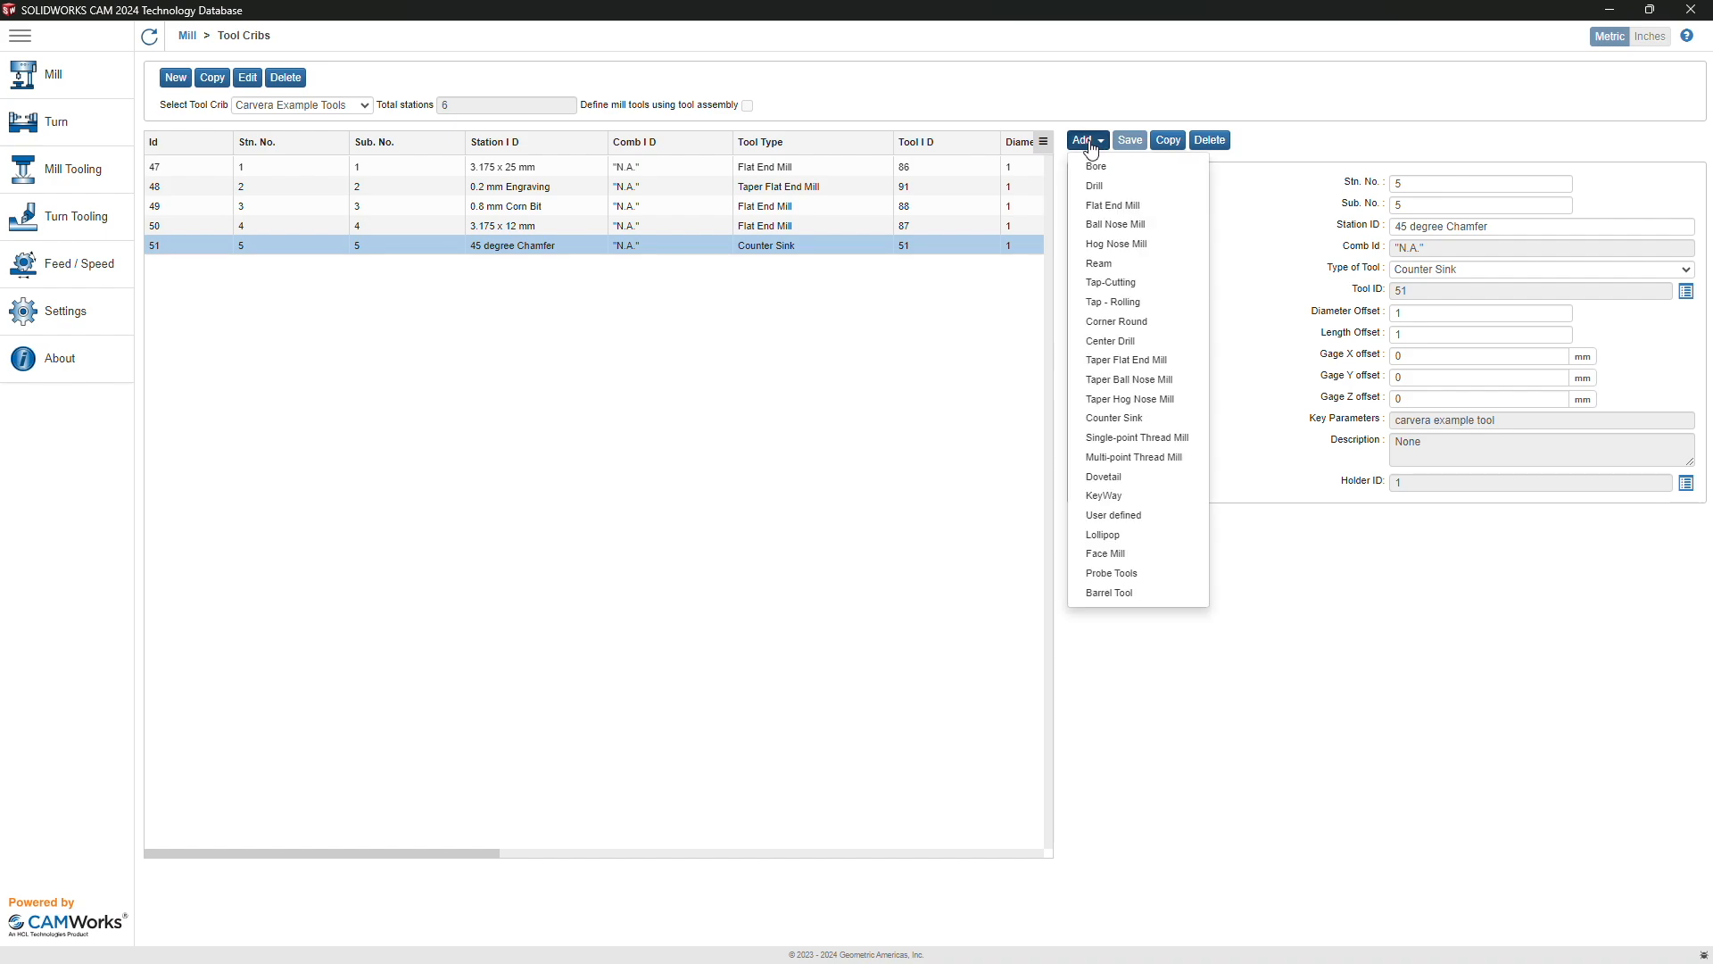
Step: Add drill 227 'EX - 2 mm Drill' as station 6, sub 6, ID '2 mm drill', and save
{"action": "left_click", "coordinate": [1099, 187]}
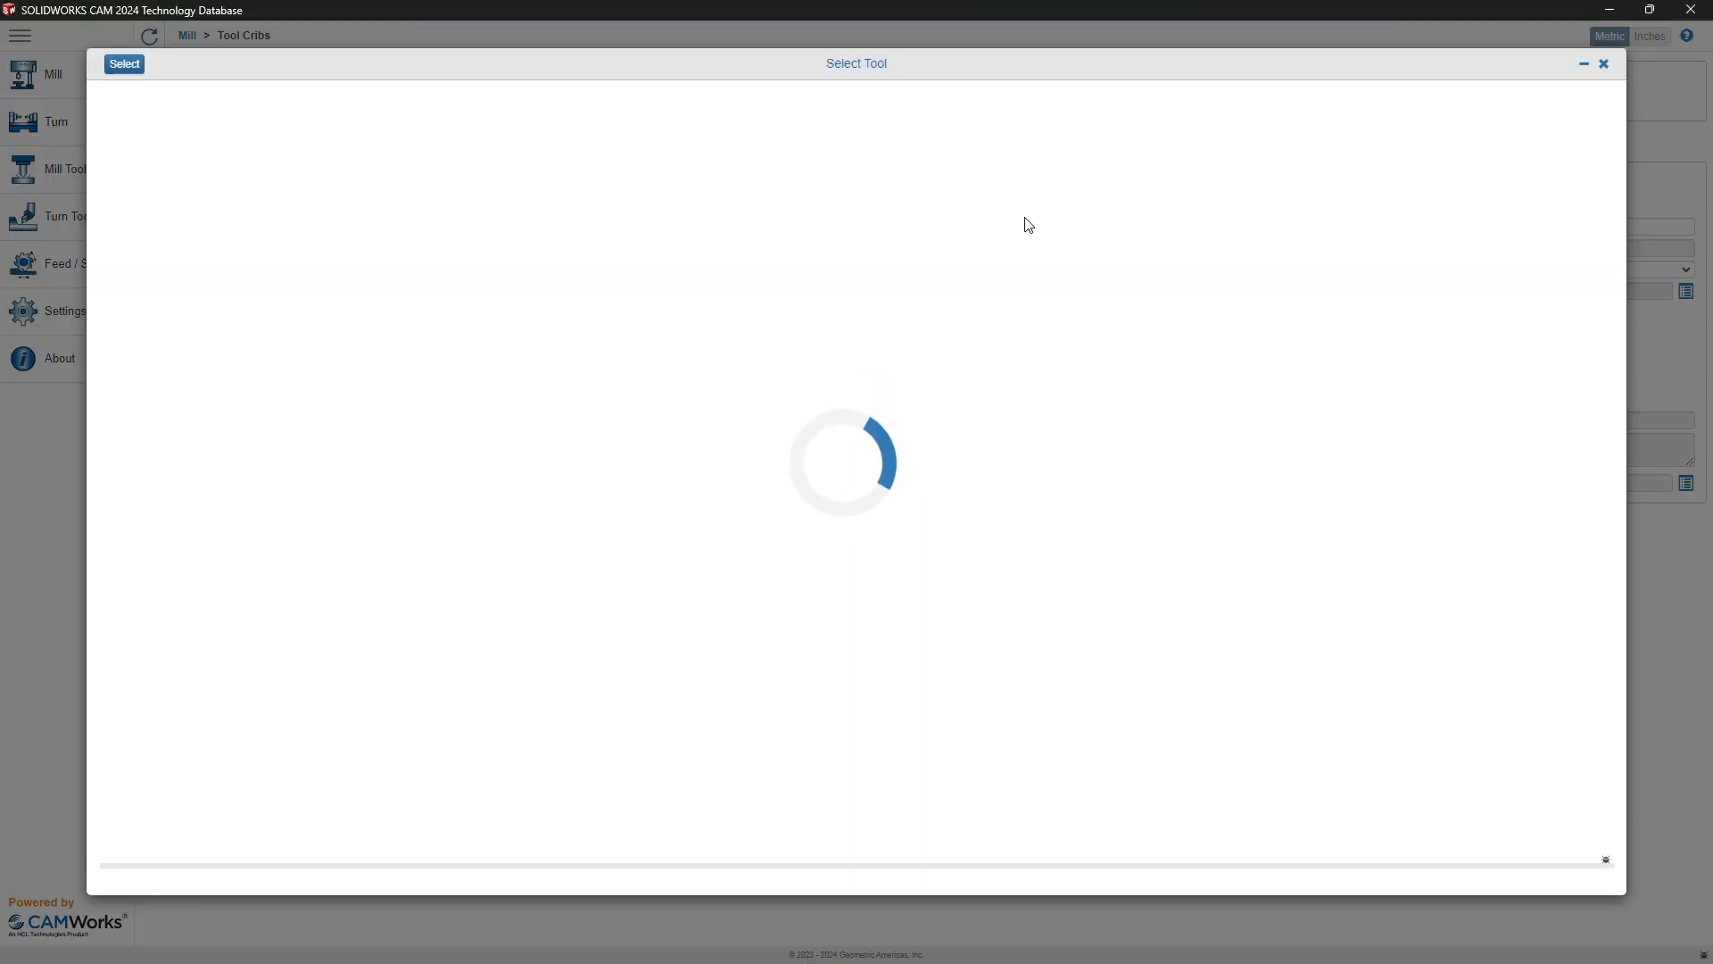
{"action": "scroll", "coordinate": [331, 604], "scroll_direction": "down", "scroll_amount": 20}
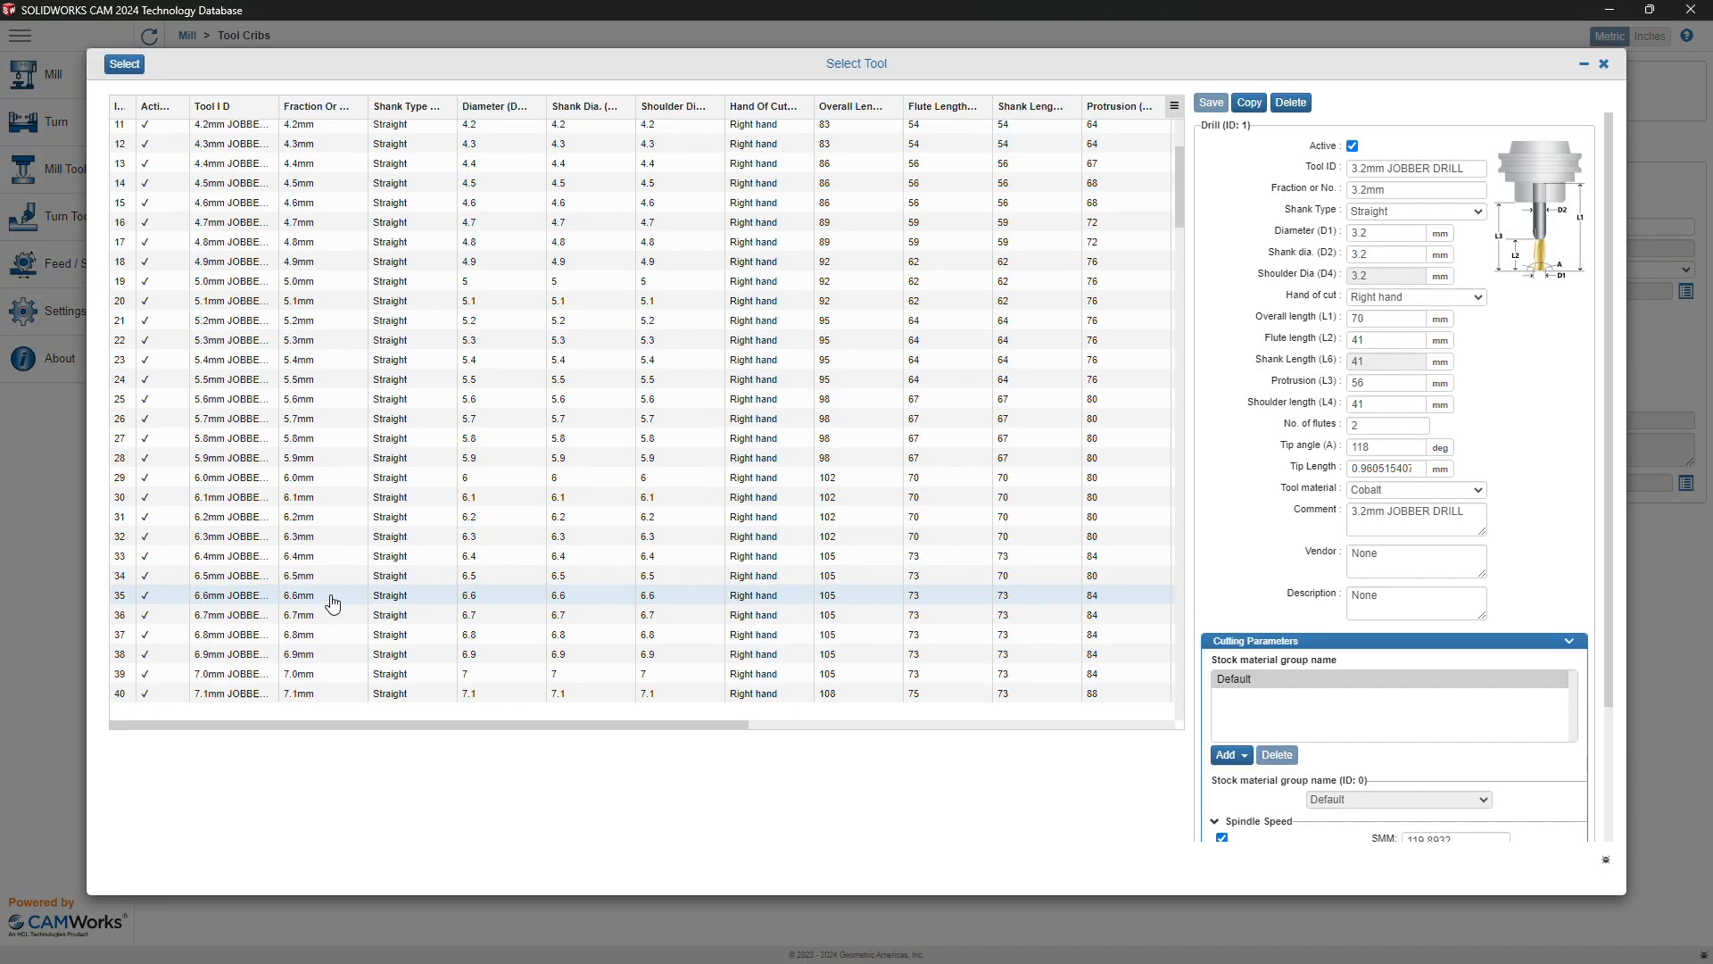
{"action": "left_click", "coordinate": [240, 712]}
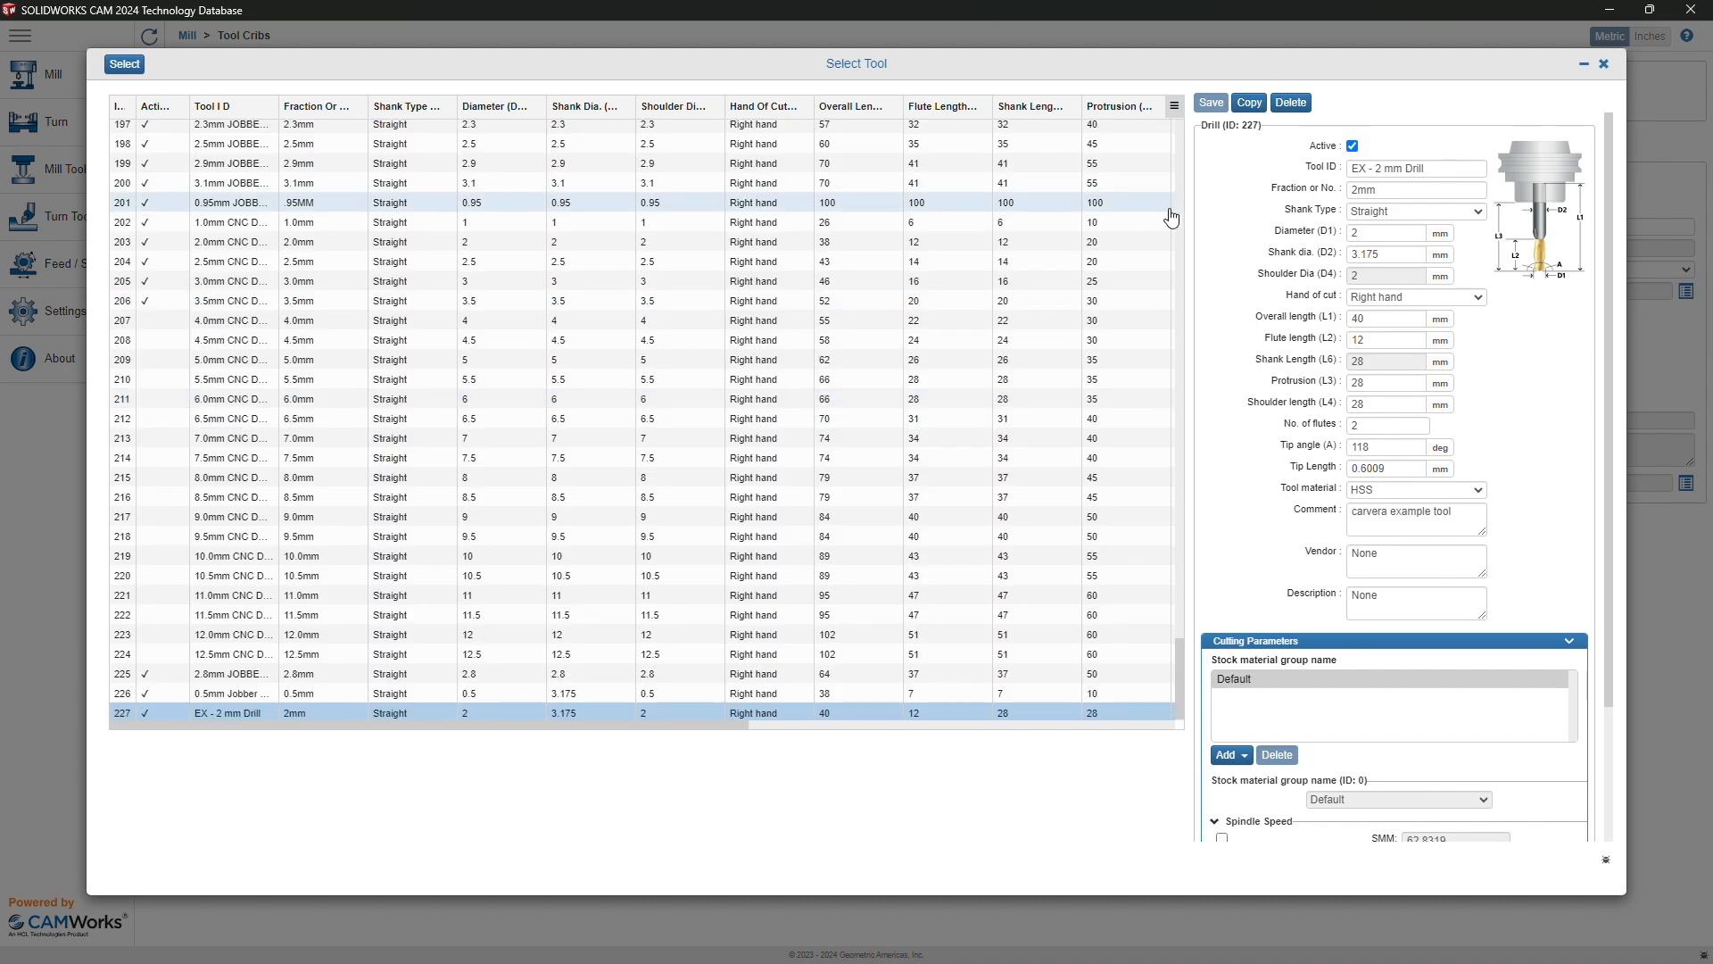
{"action": "left_click", "coordinate": [124, 64]}
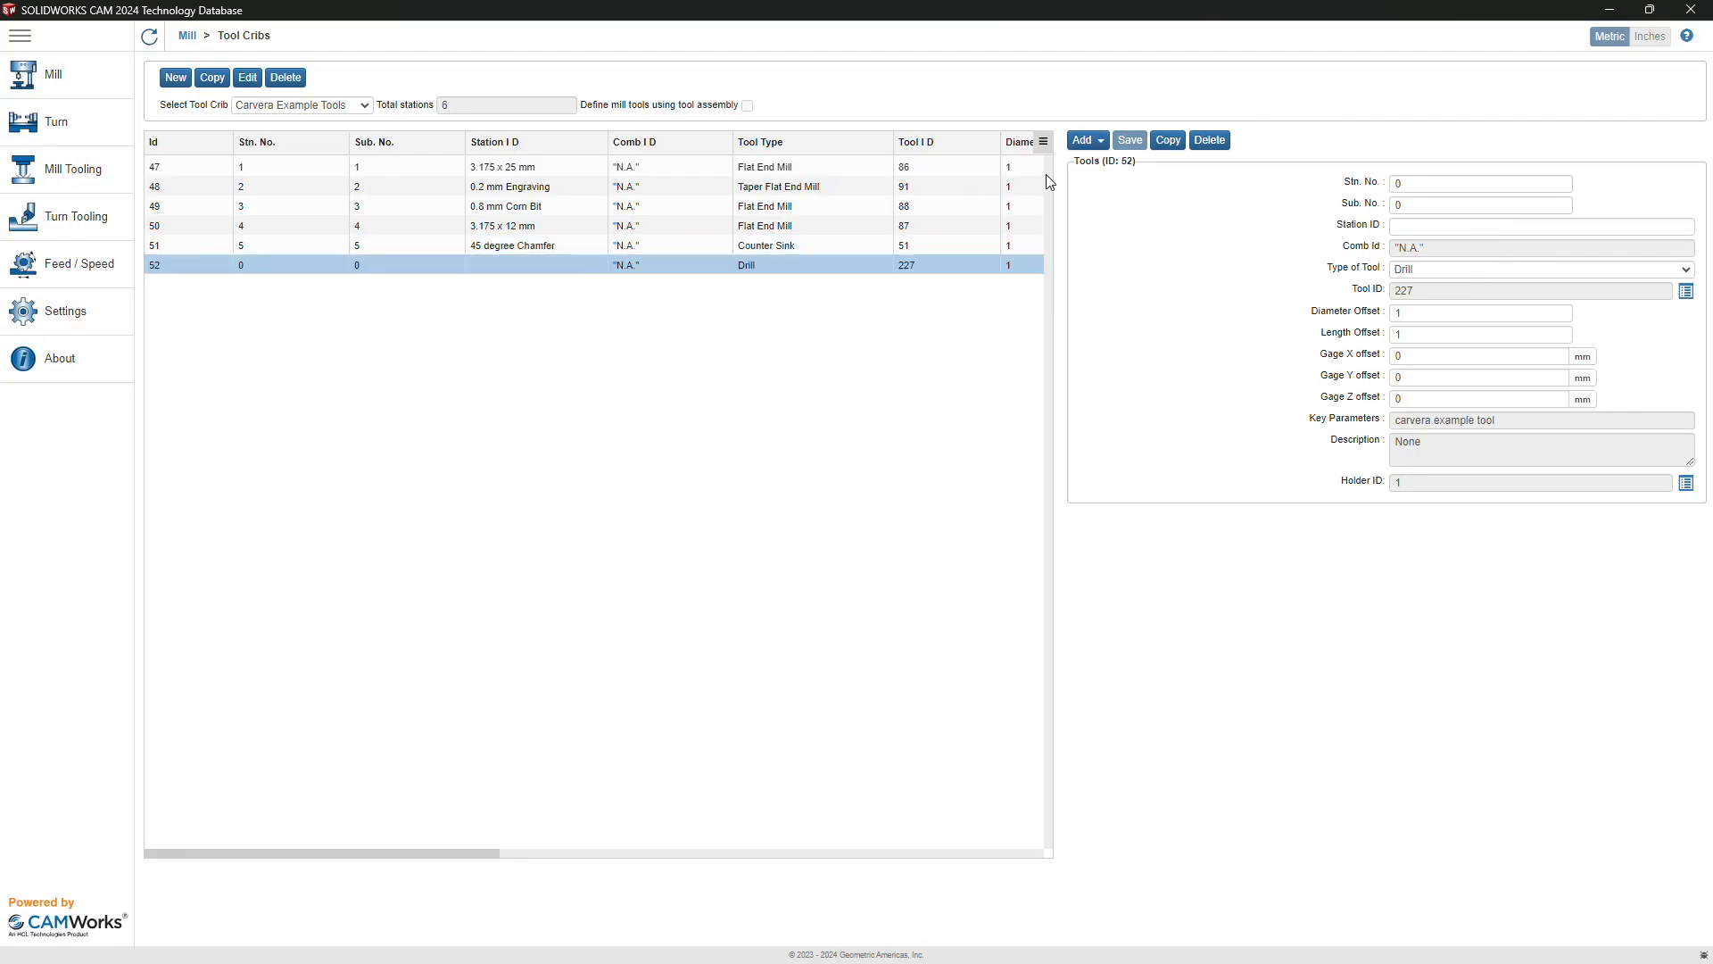
{"action": "left_click", "coordinate": [1448, 182]}
{"action": "type", "text": "6"}
{"action": "key", "text": "Tab"}
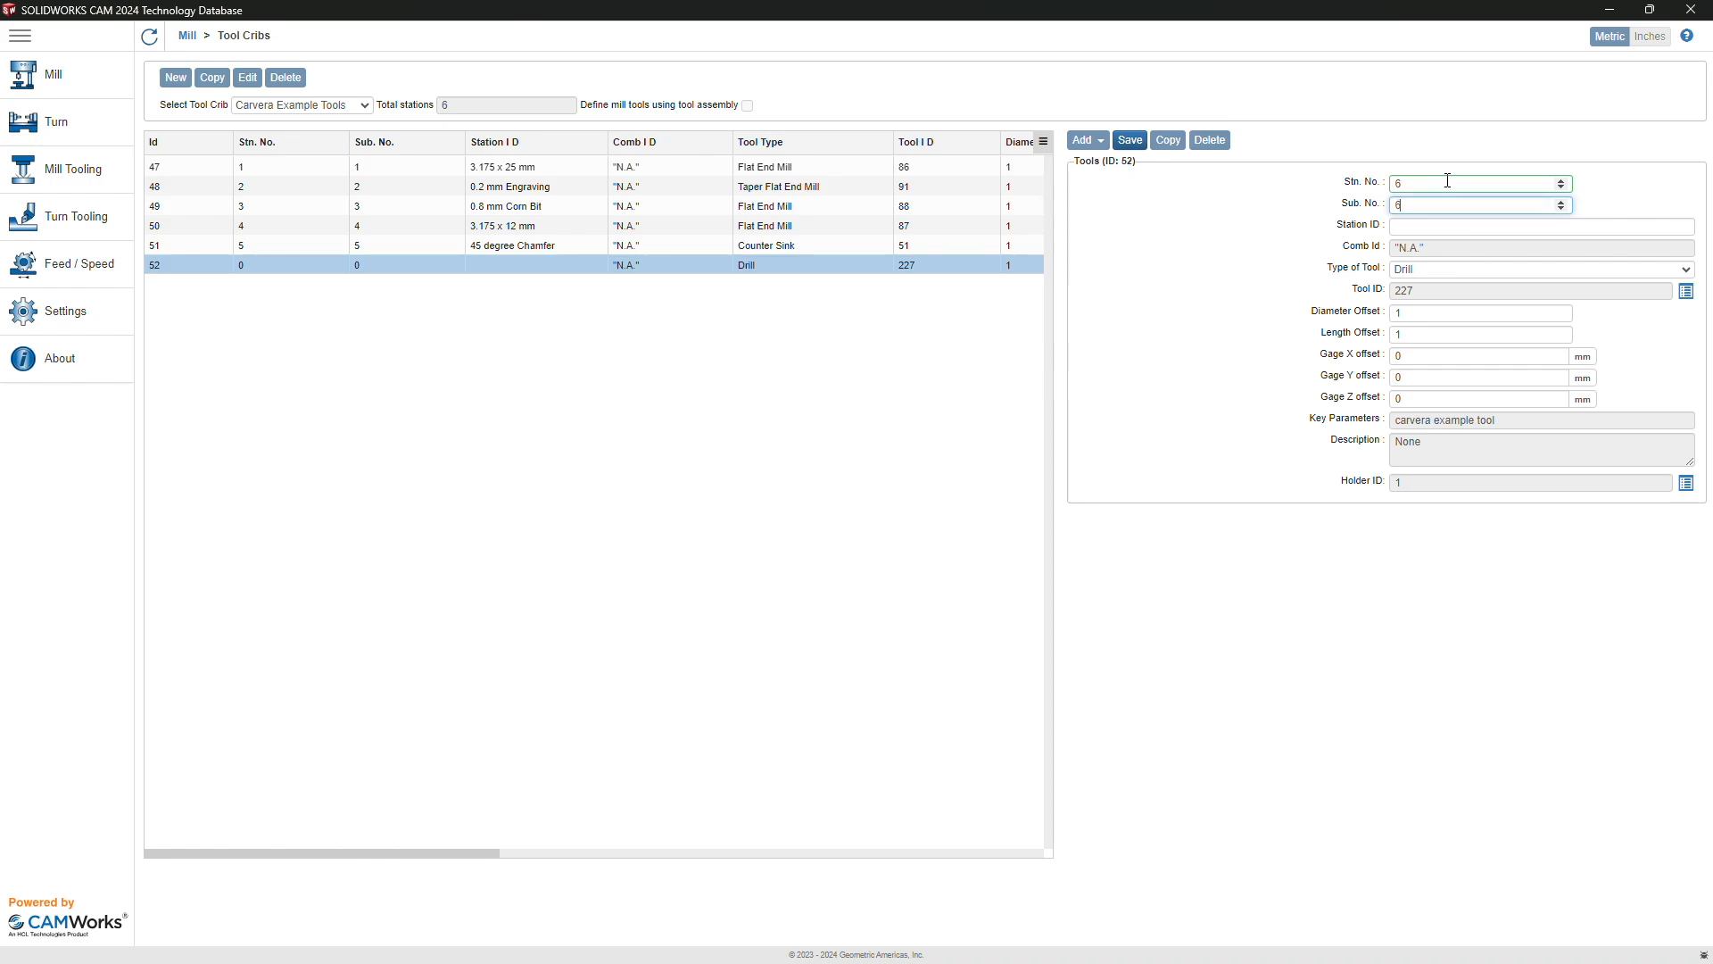
{"action": "key", "text": "Tab"}
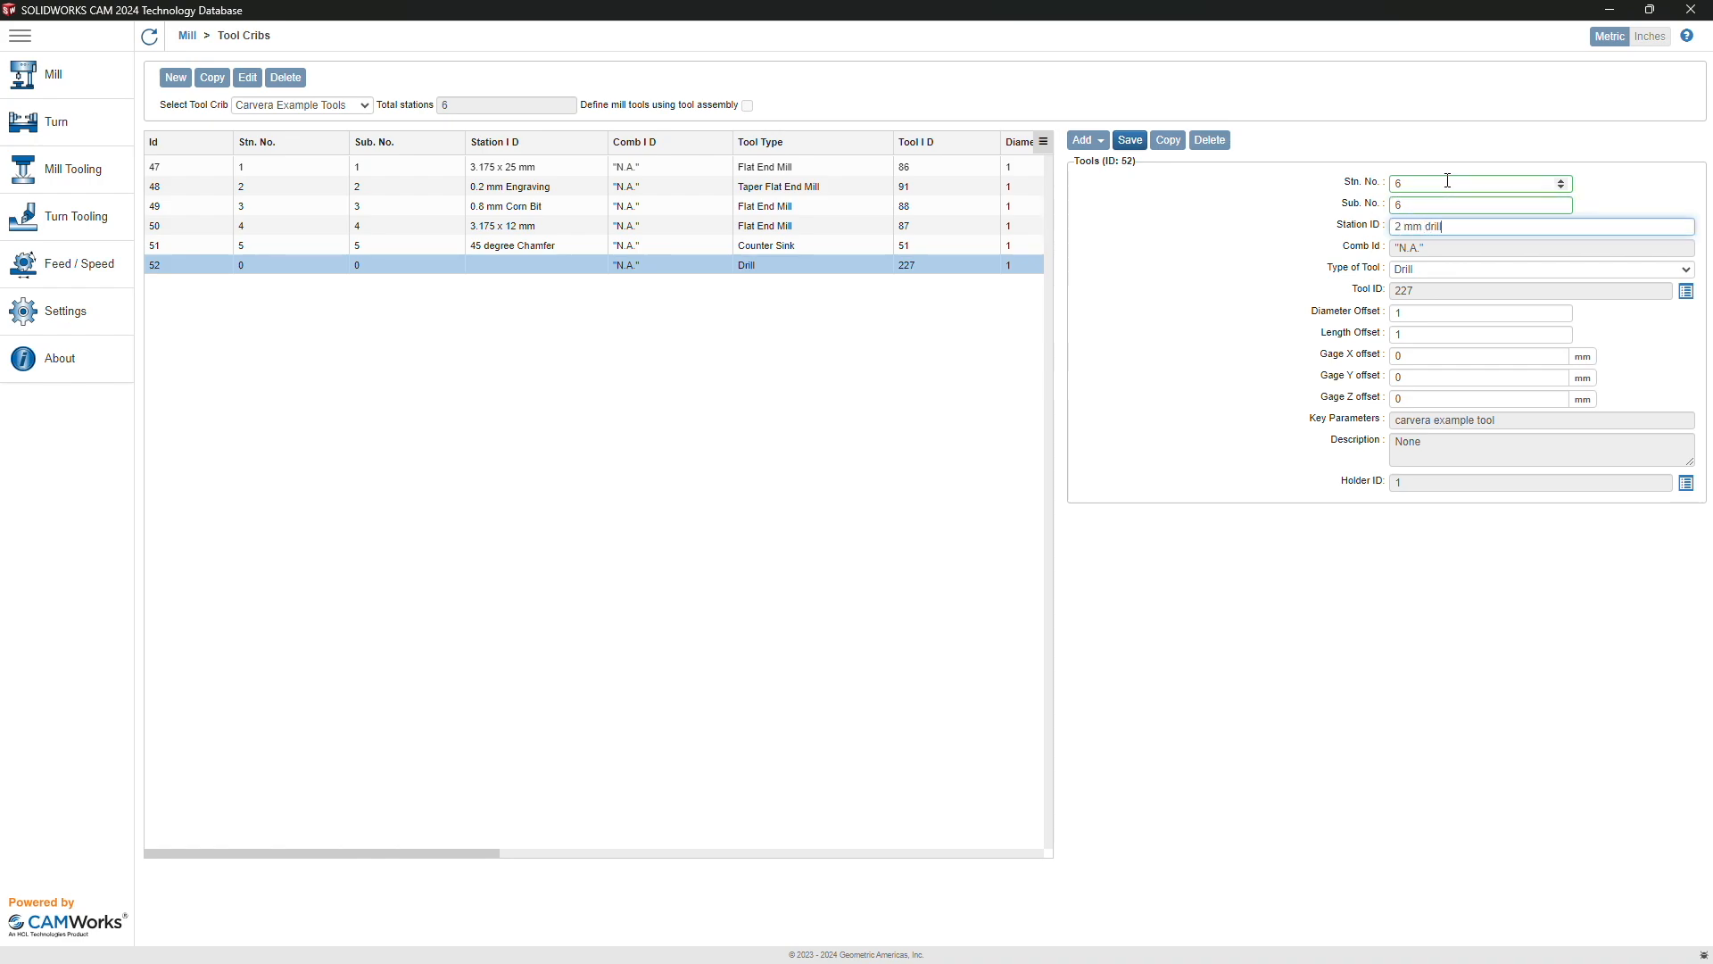
{"action": "left_click", "coordinate": [1129, 140]}
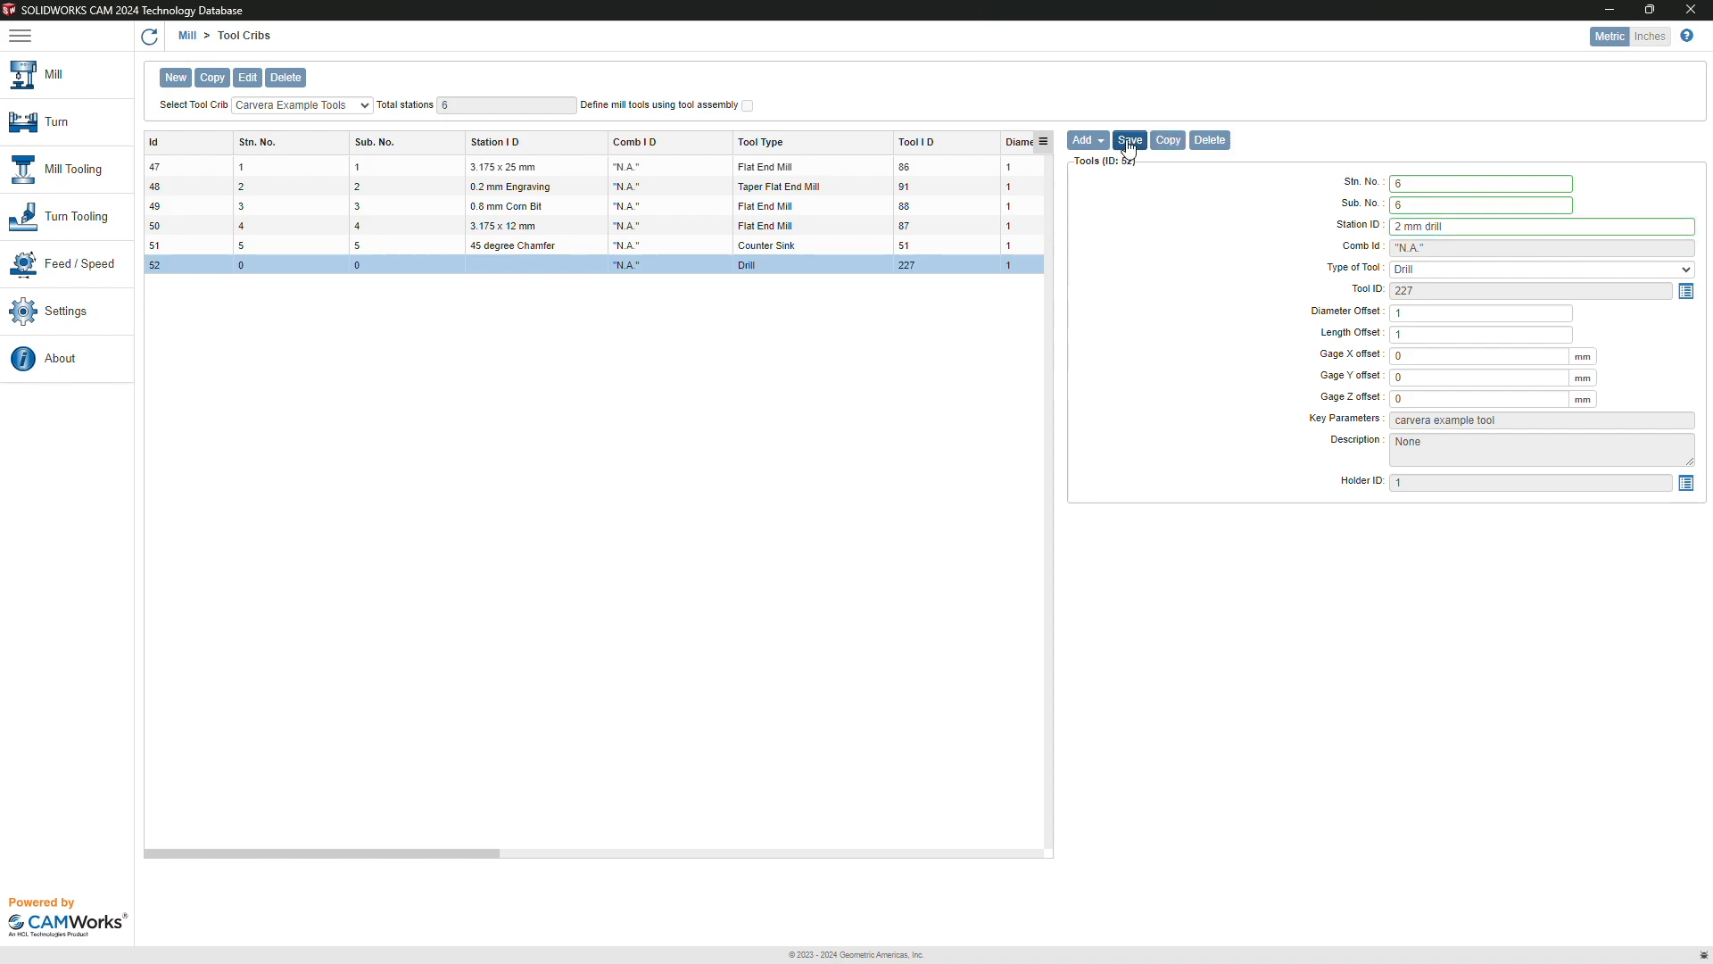
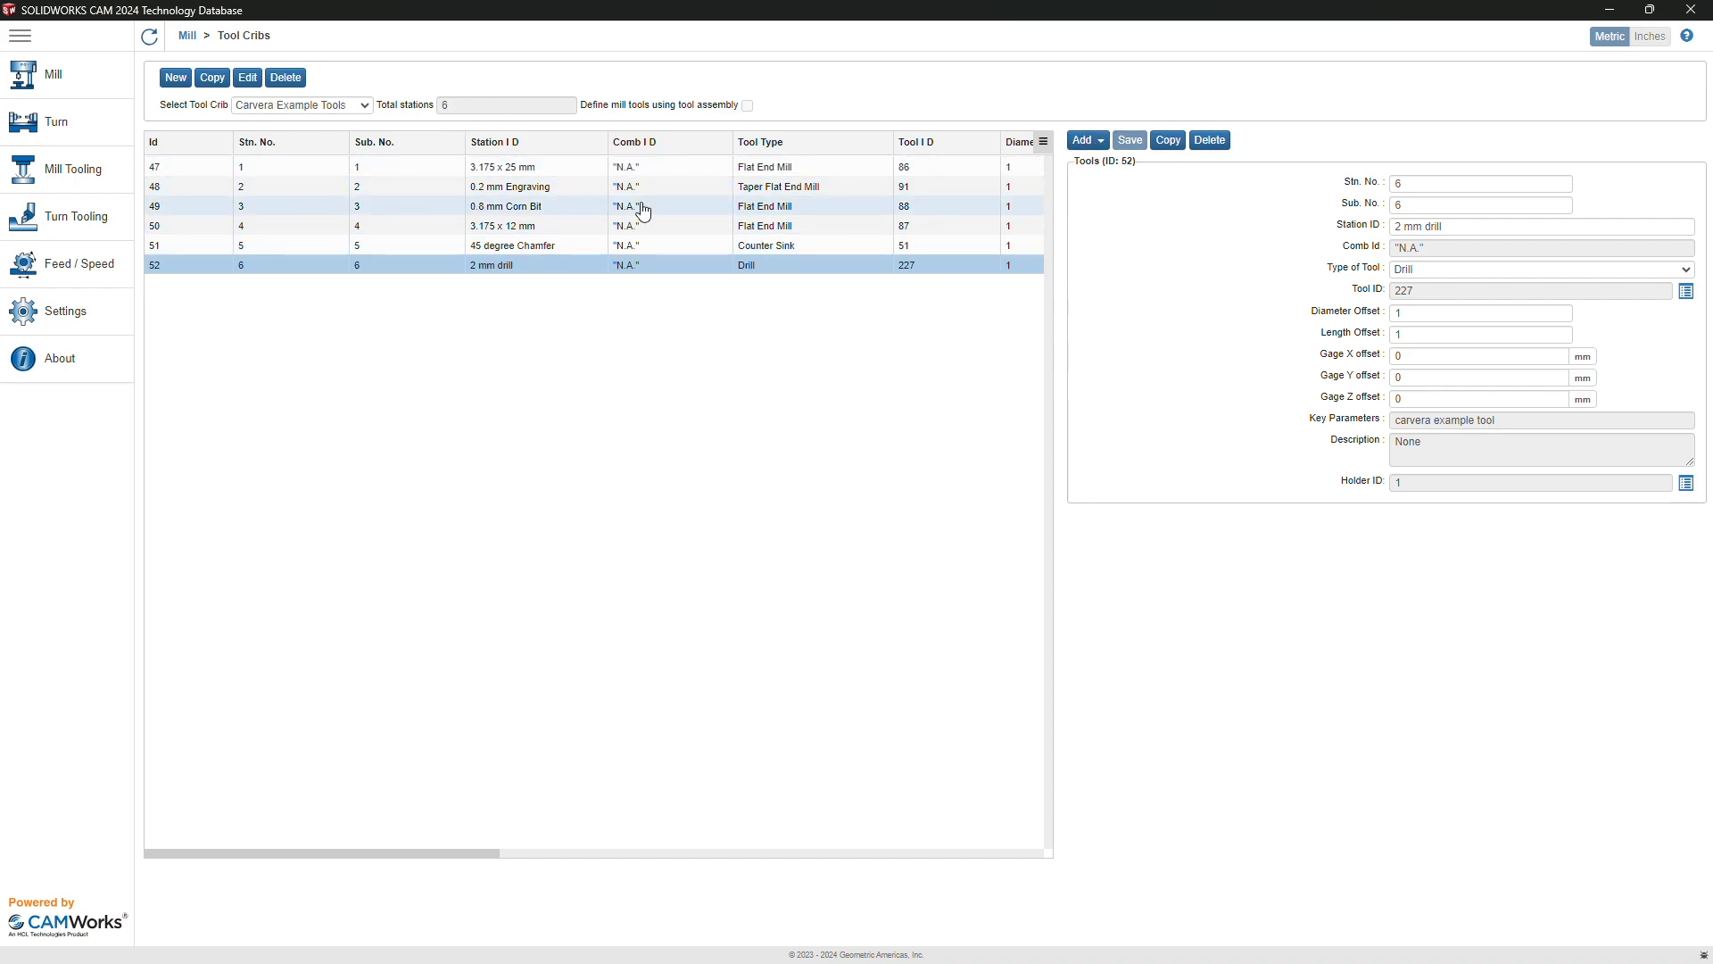
Step: Try adding a tool to the full Carvera Example Tools crib, then return to the Mill overview
{"action": "left_click", "coordinate": [1085, 140]}
{"action": "left_click", "coordinate": [1115, 213]}
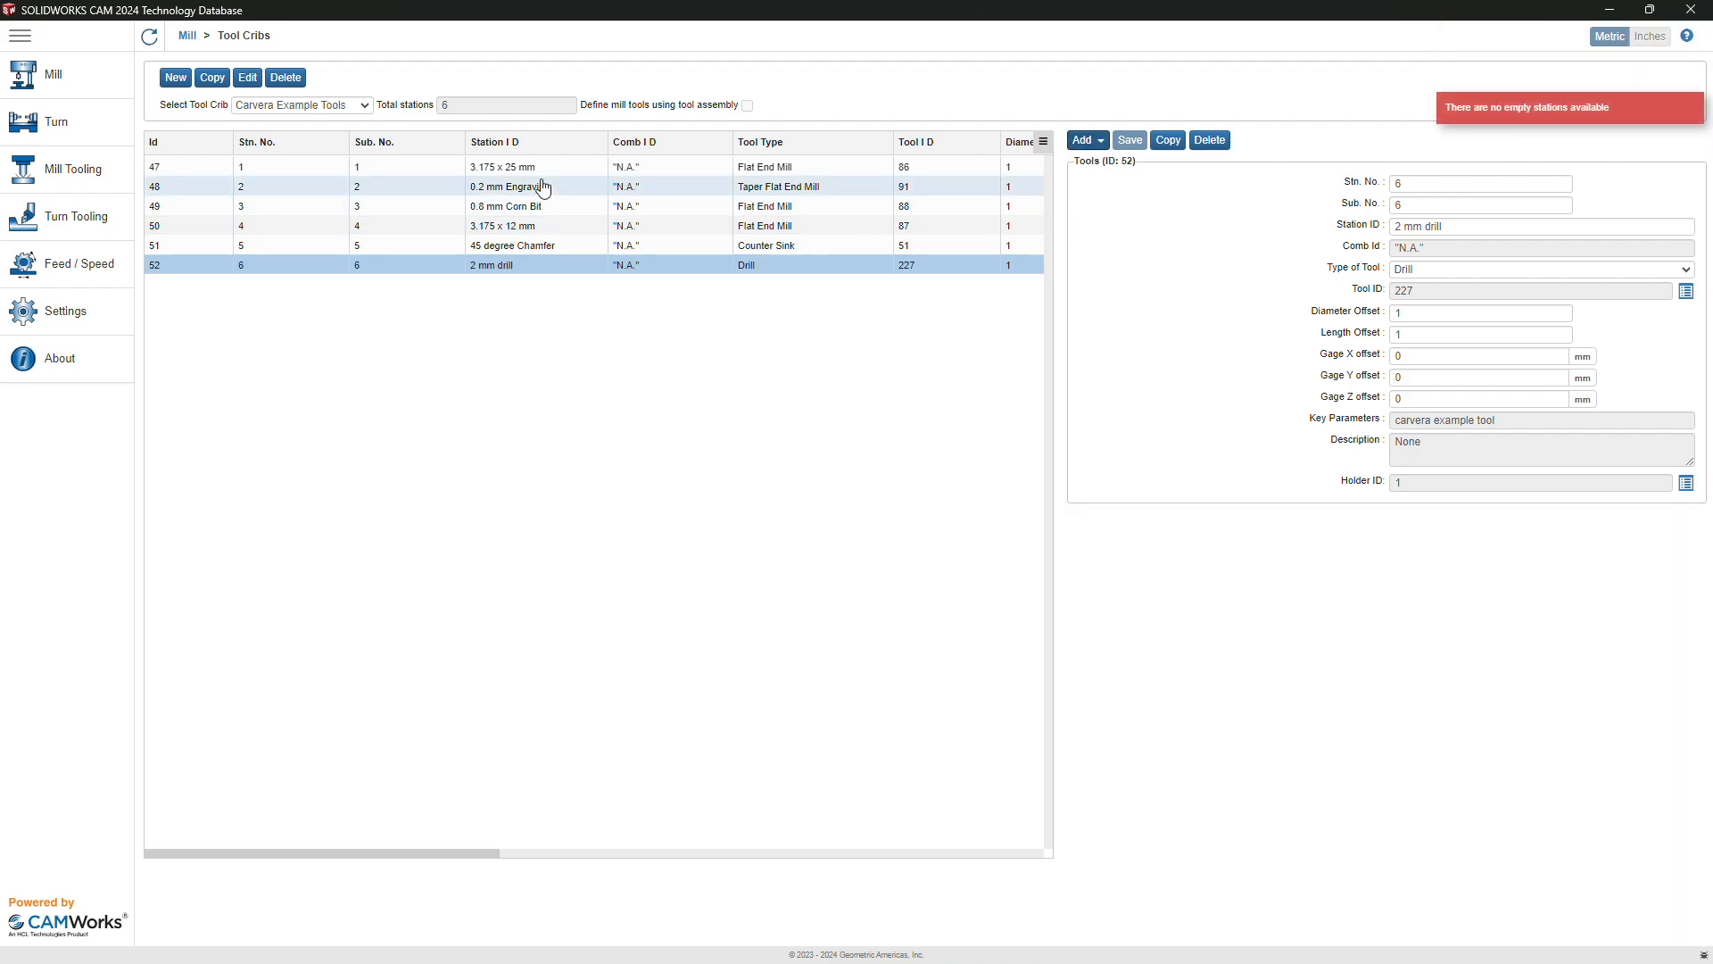
{"action": "left_click", "coordinate": [513, 228]}
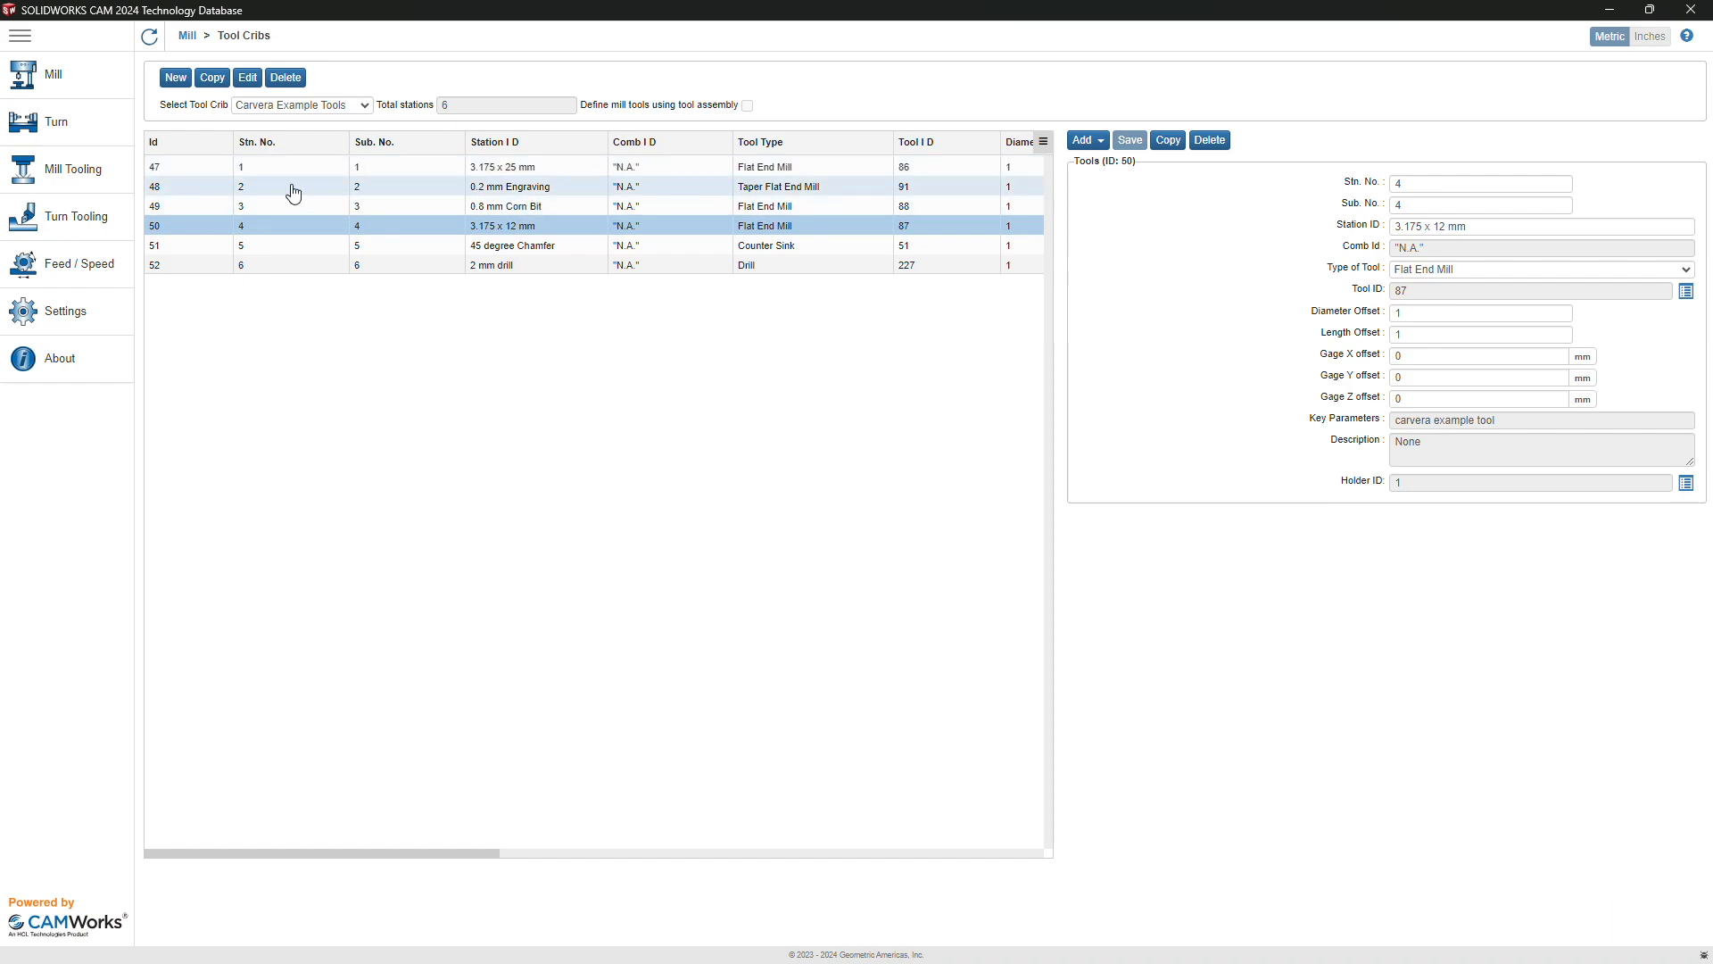
{"action": "left_click", "coordinate": [53, 87]}
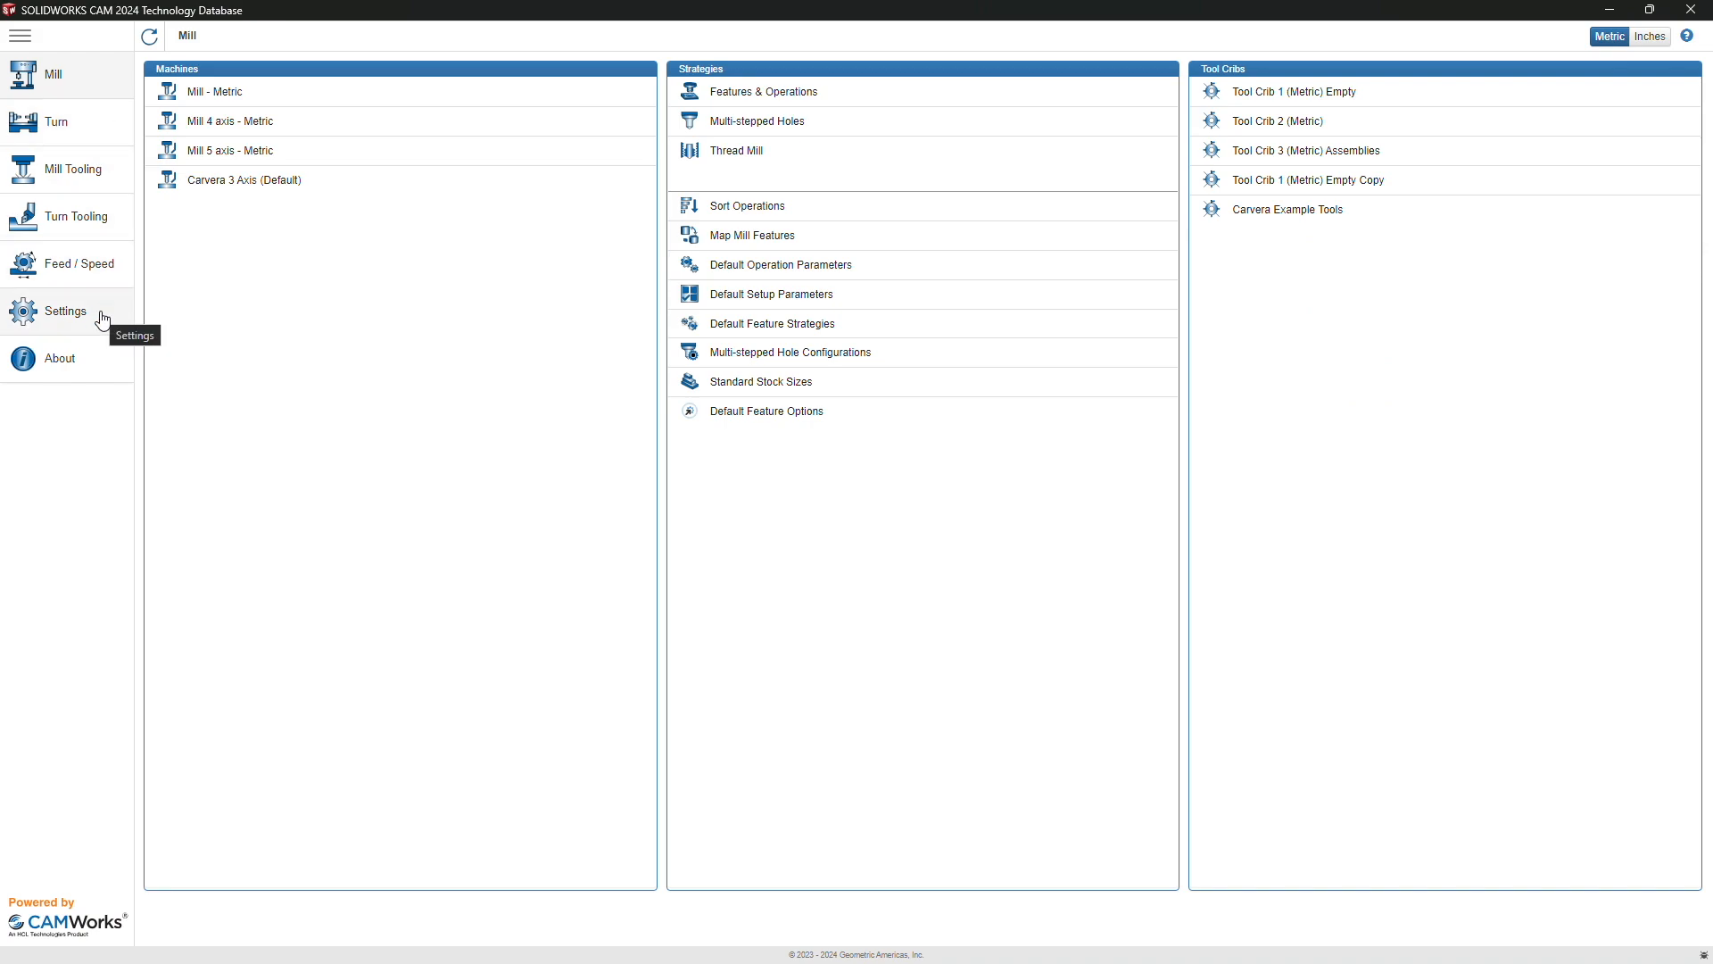
Step: Open the Feed / Speed page from the left sidebar
{"action": "left_click", "coordinate": [72, 266]}
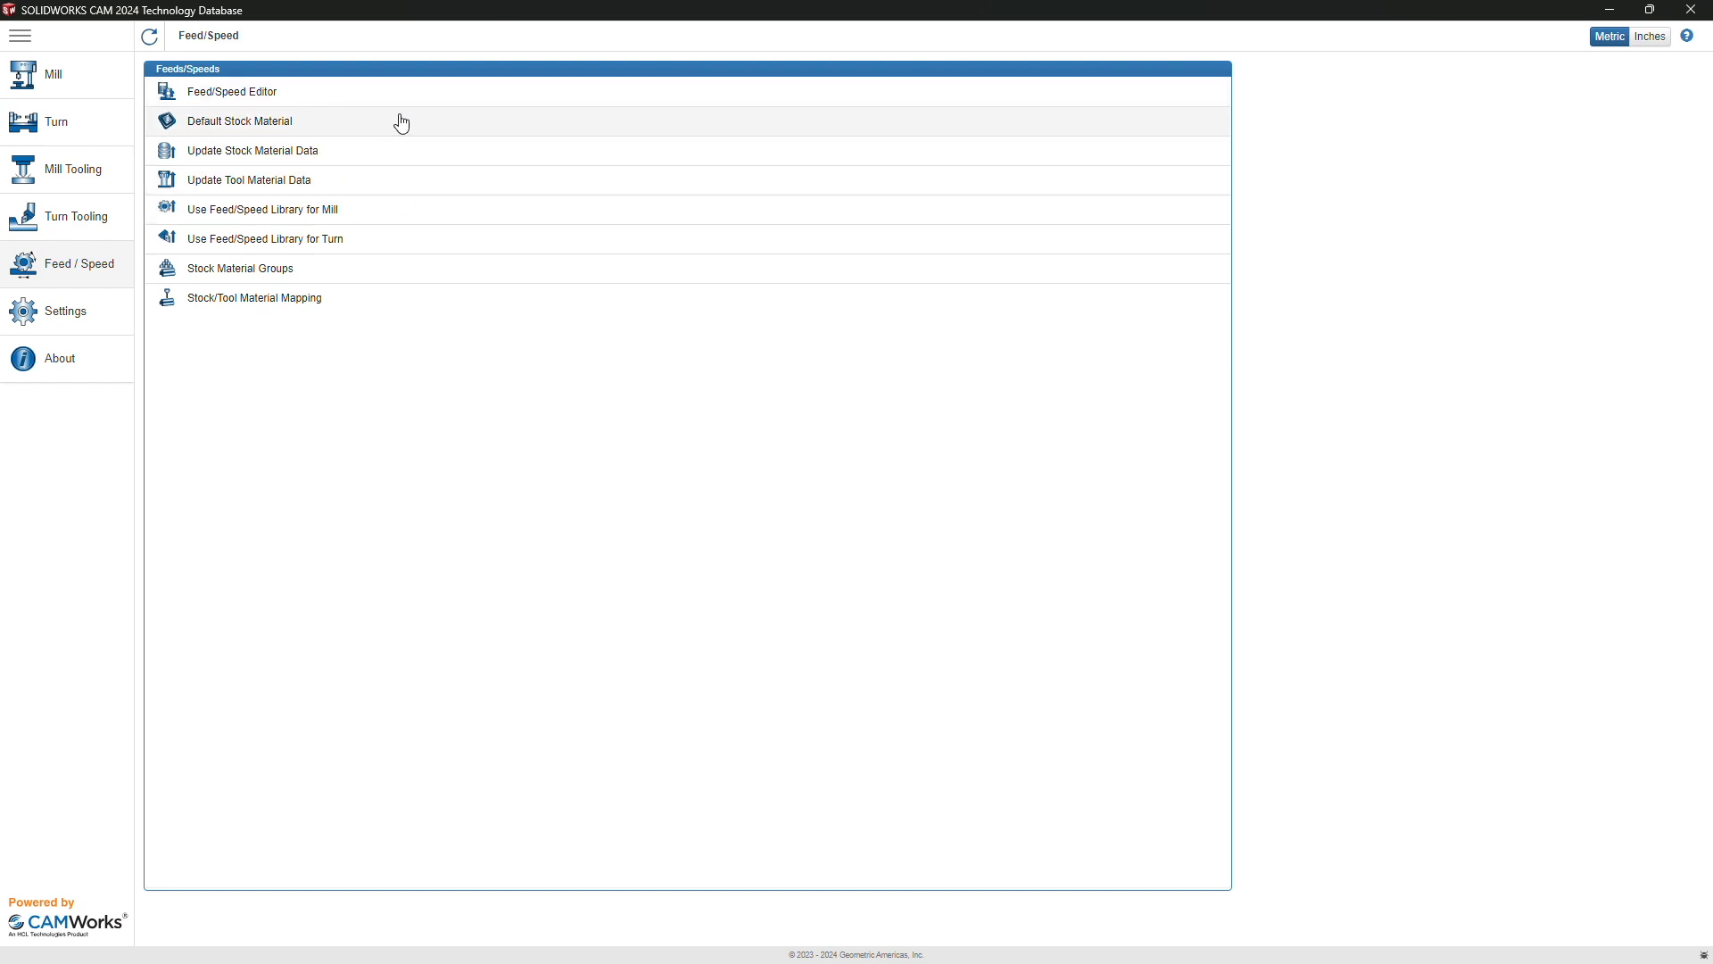
Step: Review and close the Default Stock Material table, then open the Feed/Speed Editor's Material Library
{"action": "left_click", "coordinate": [334, 123]}
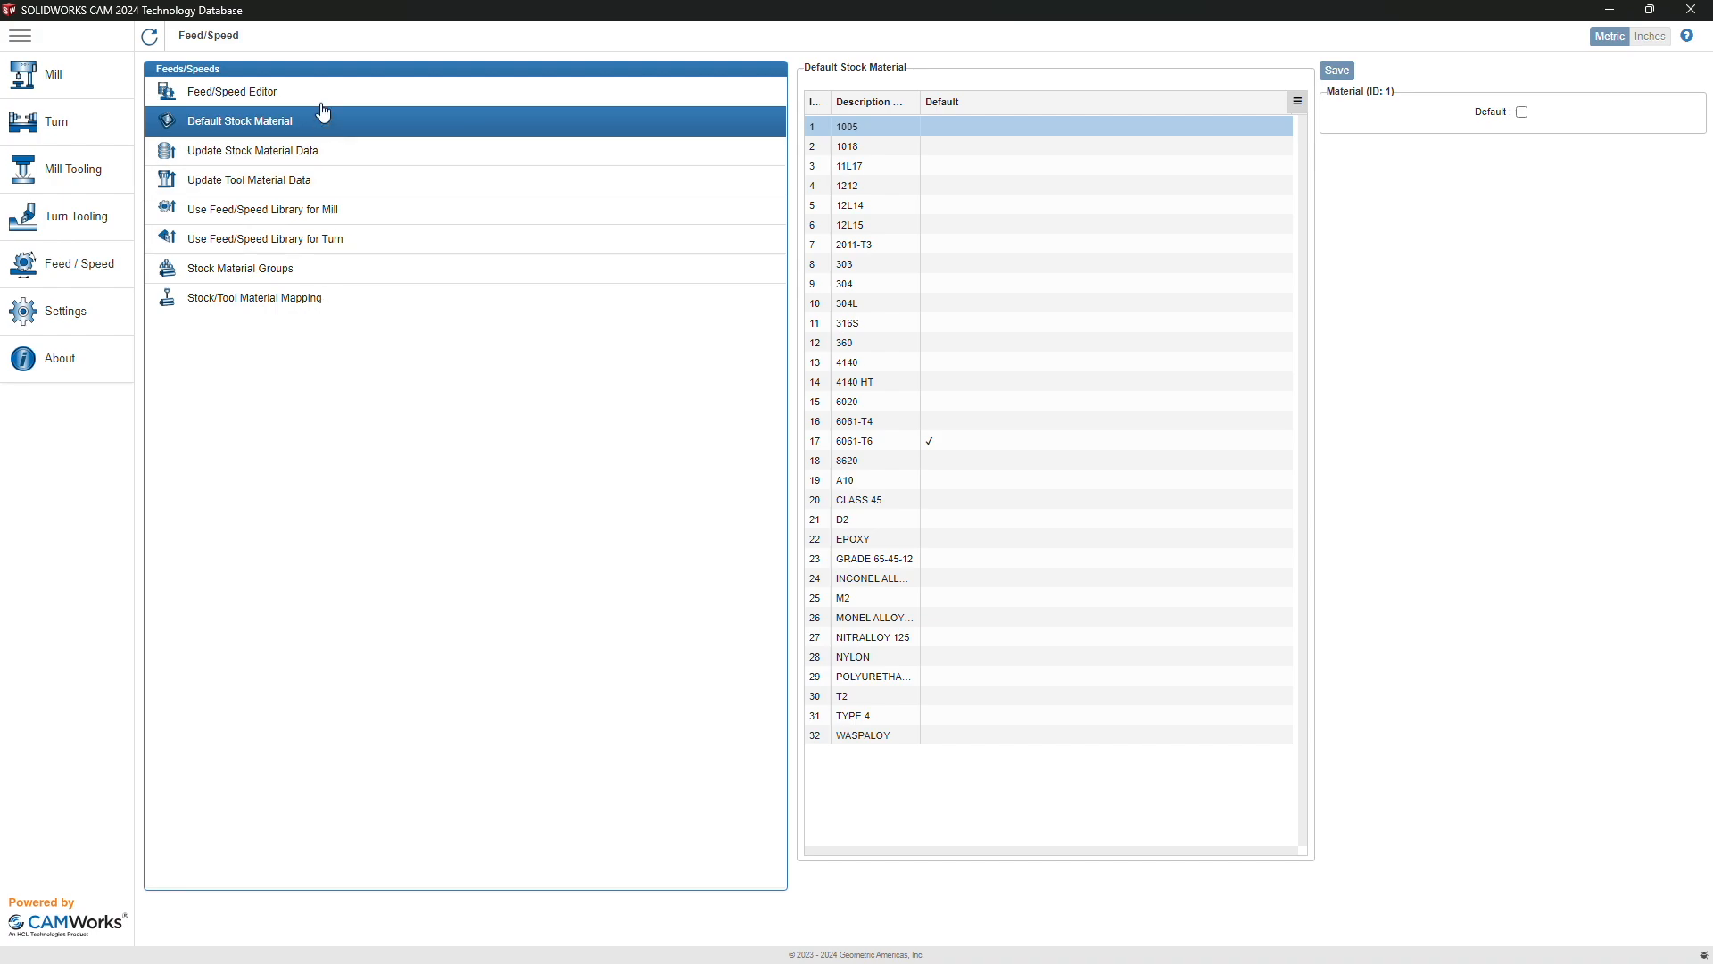
{"action": "left_click", "coordinate": [248, 86]}
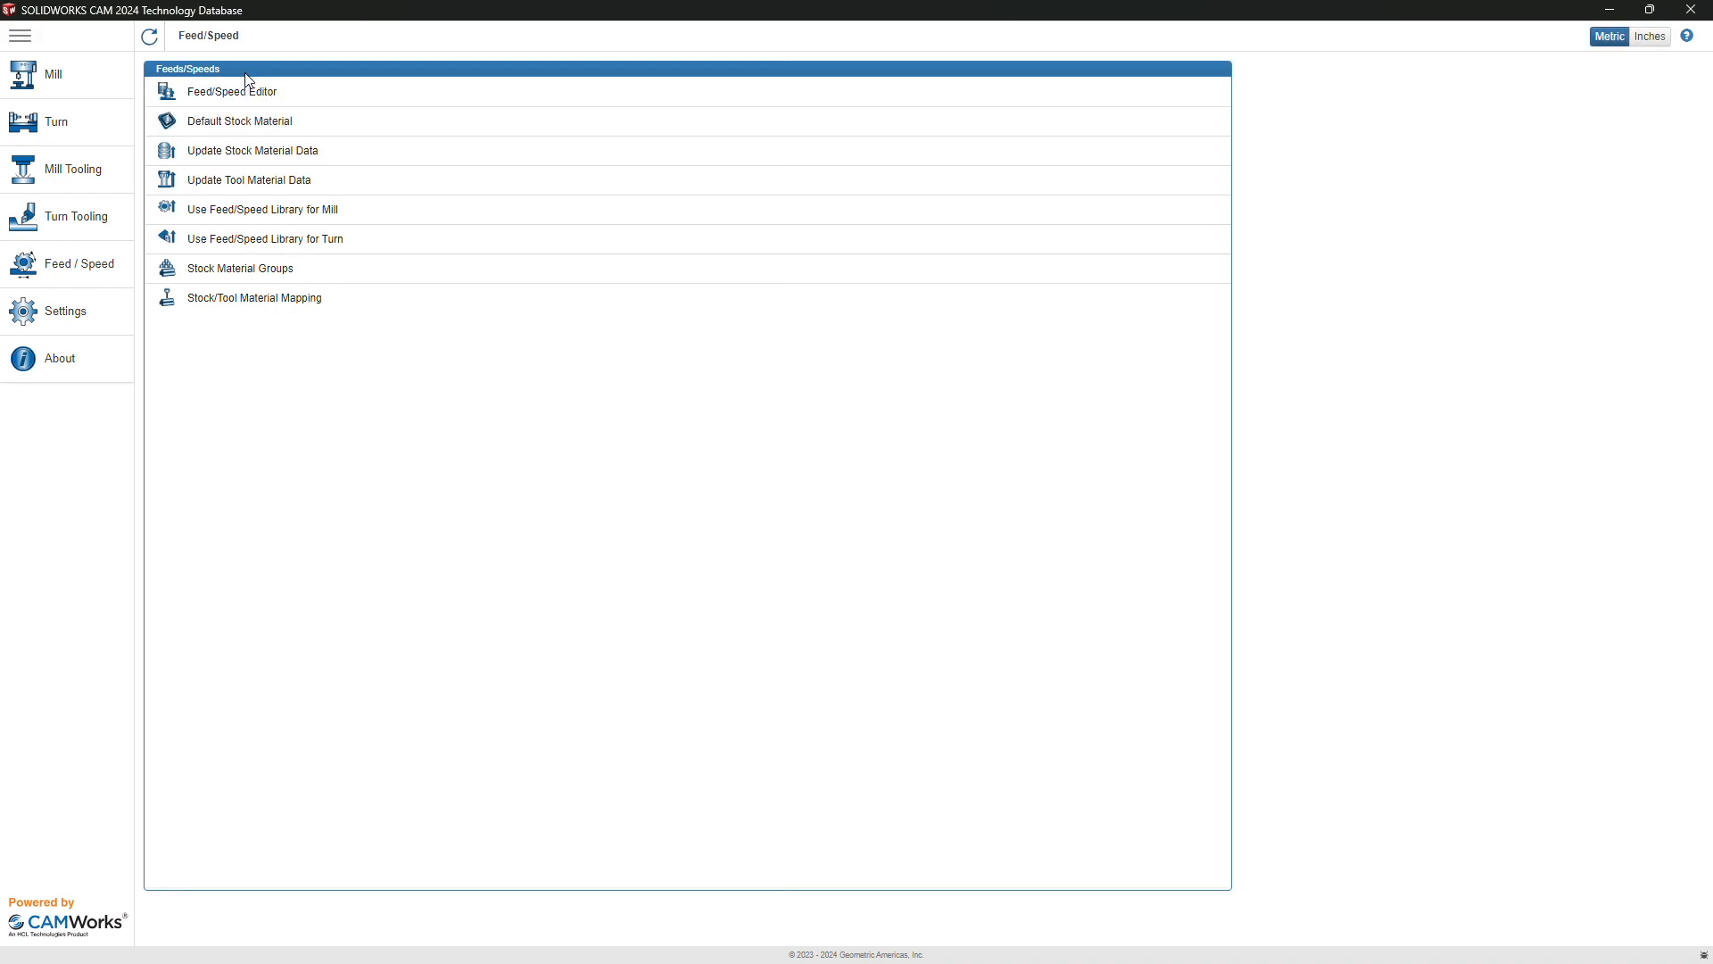
{"action": "left_click", "coordinate": [322, 99]}
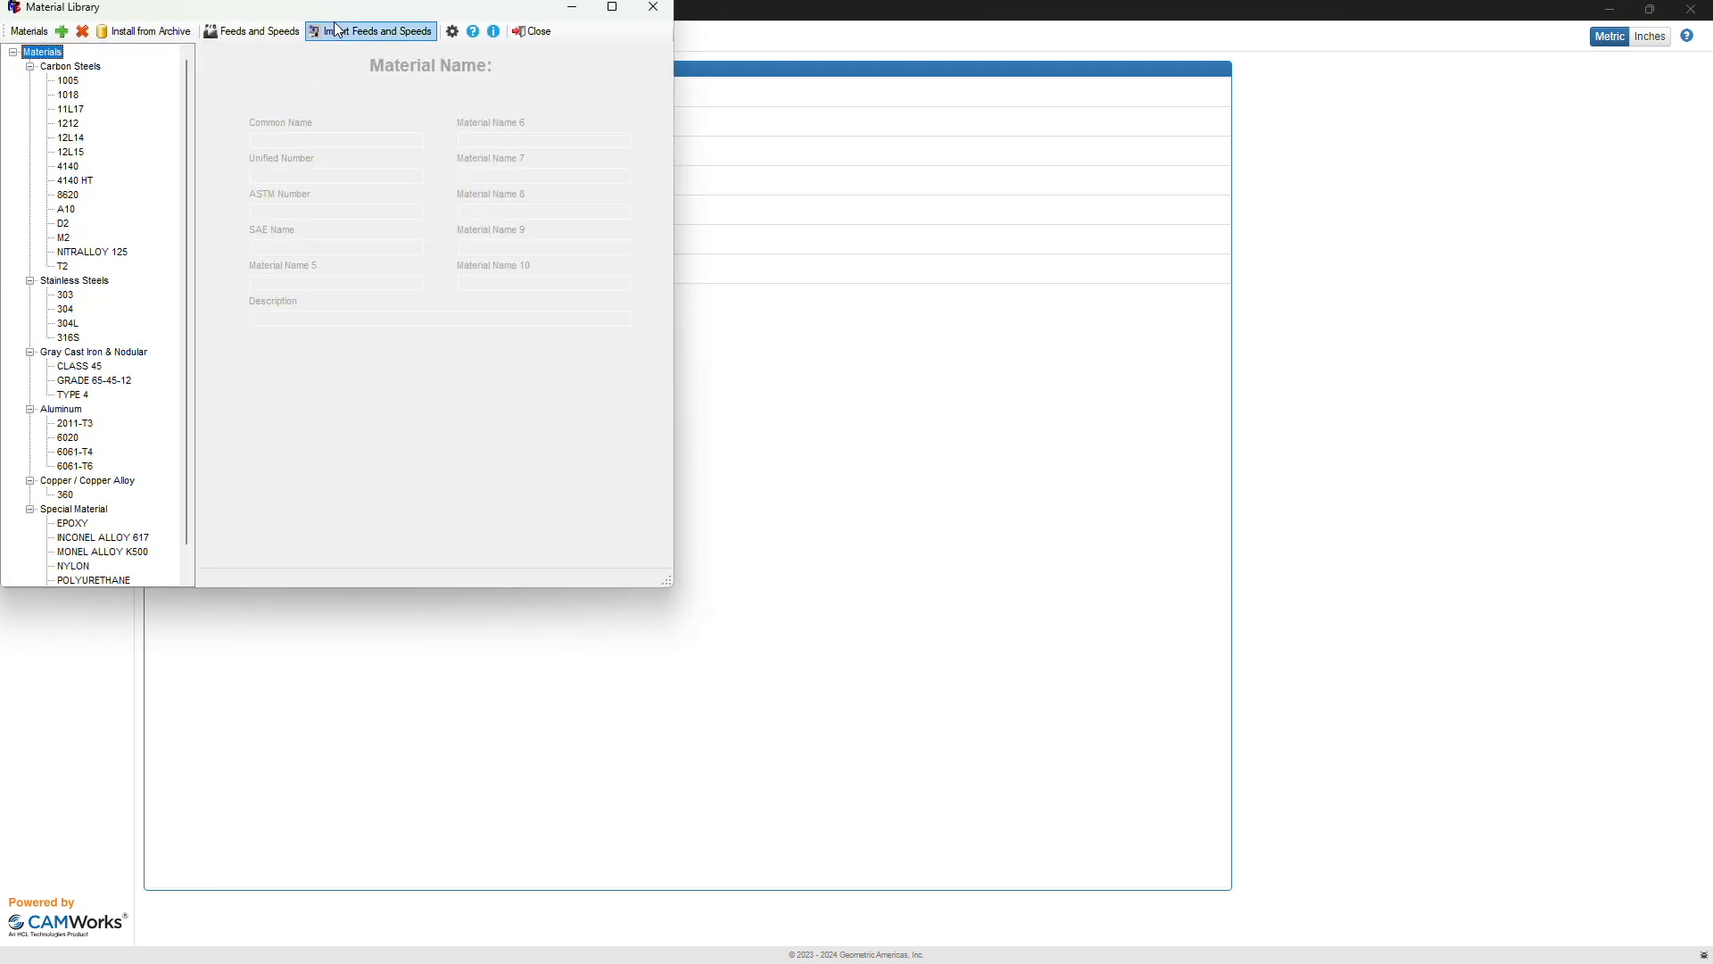
Step: Centre the Material Library window and open Install from Archive
{"action": "left_click_drag", "start_coordinate": [329, 16], "coordinate": [703, 160]}
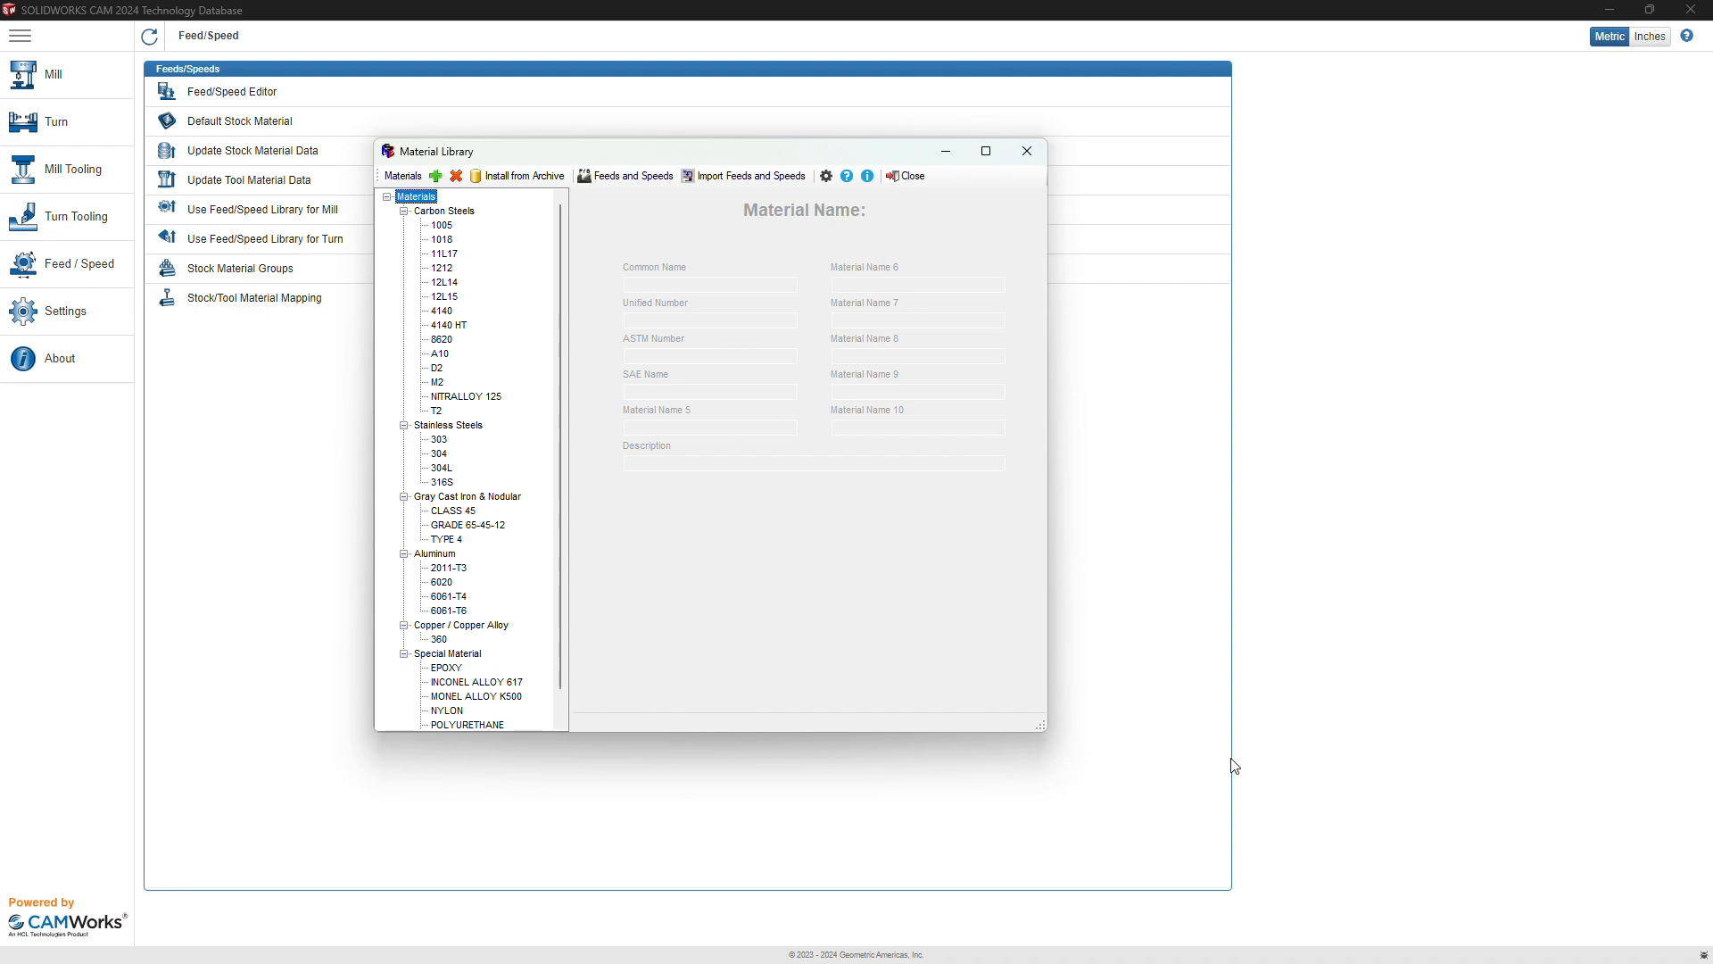
{"action": "scroll", "coordinate": [464, 298], "scroll_direction": "down", "scroll_amount": 1}
{"action": "scroll", "coordinate": [466, 286], "scroll_direction": "up", "scroll_amount": 1}
{"action": "scroll", "coordinate": [468, 272], "scroll_direction": "down", "scroll_amount": 1}
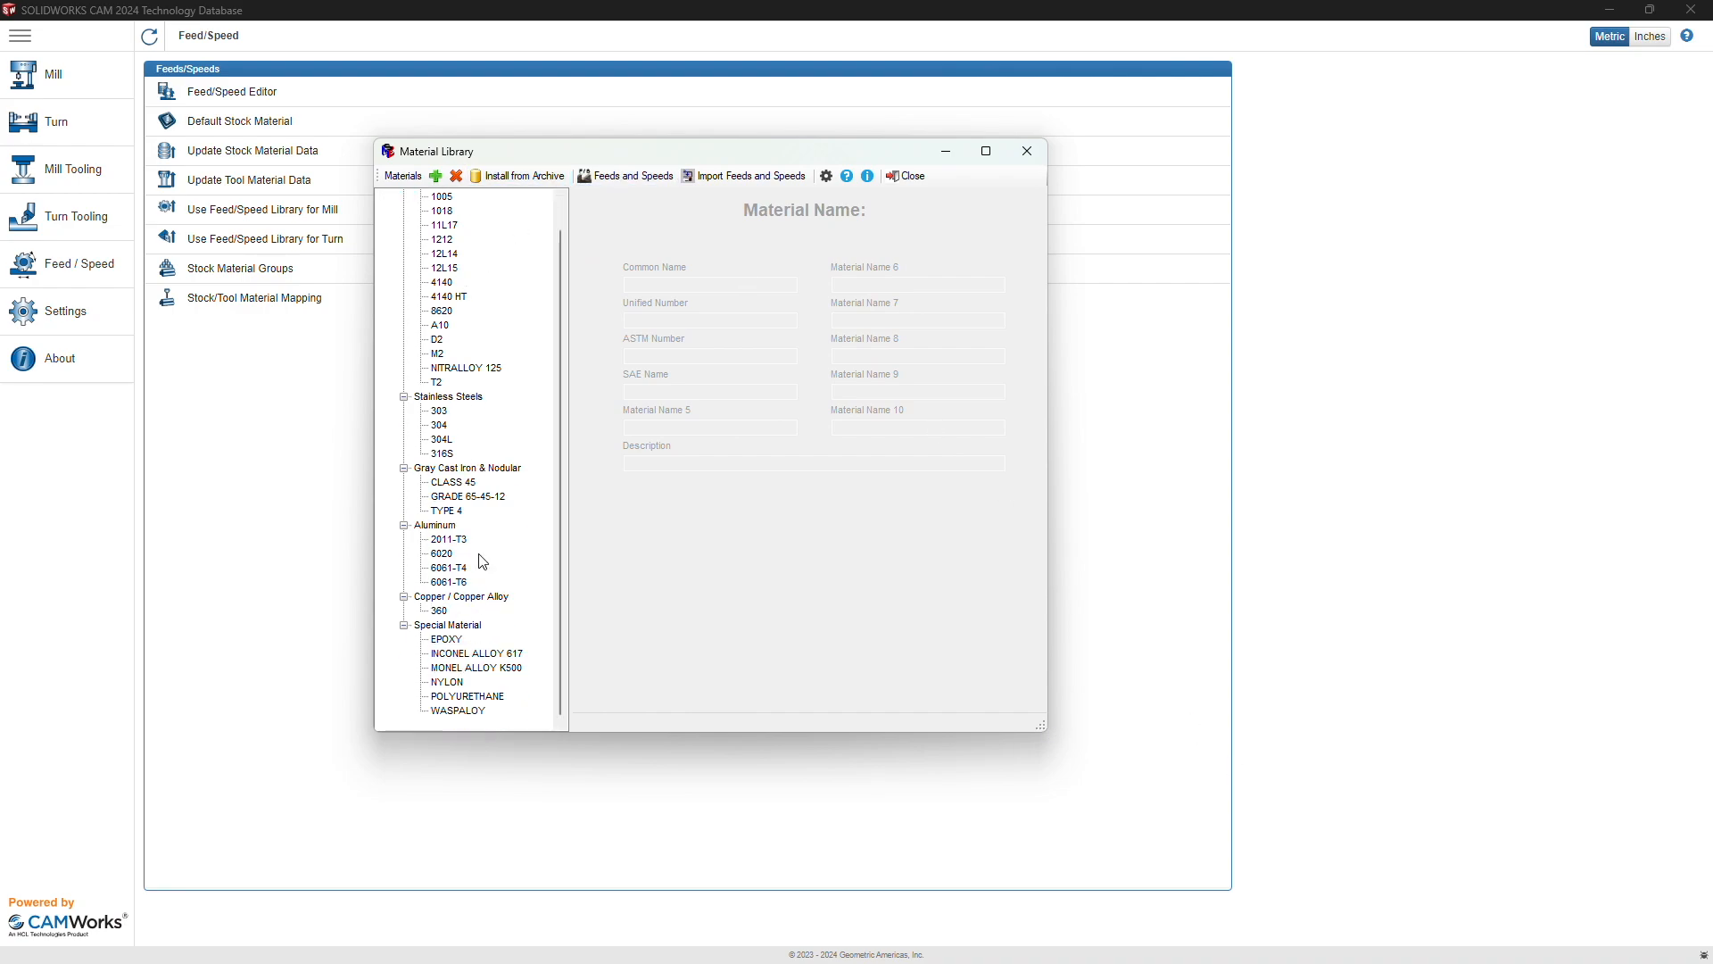
{"action": "scroll", "coordinate": [482, 562], "scroll_direction": "up", "scroll_amount": 1}
{"action": "left_click", "coordinate": [526, 177]}
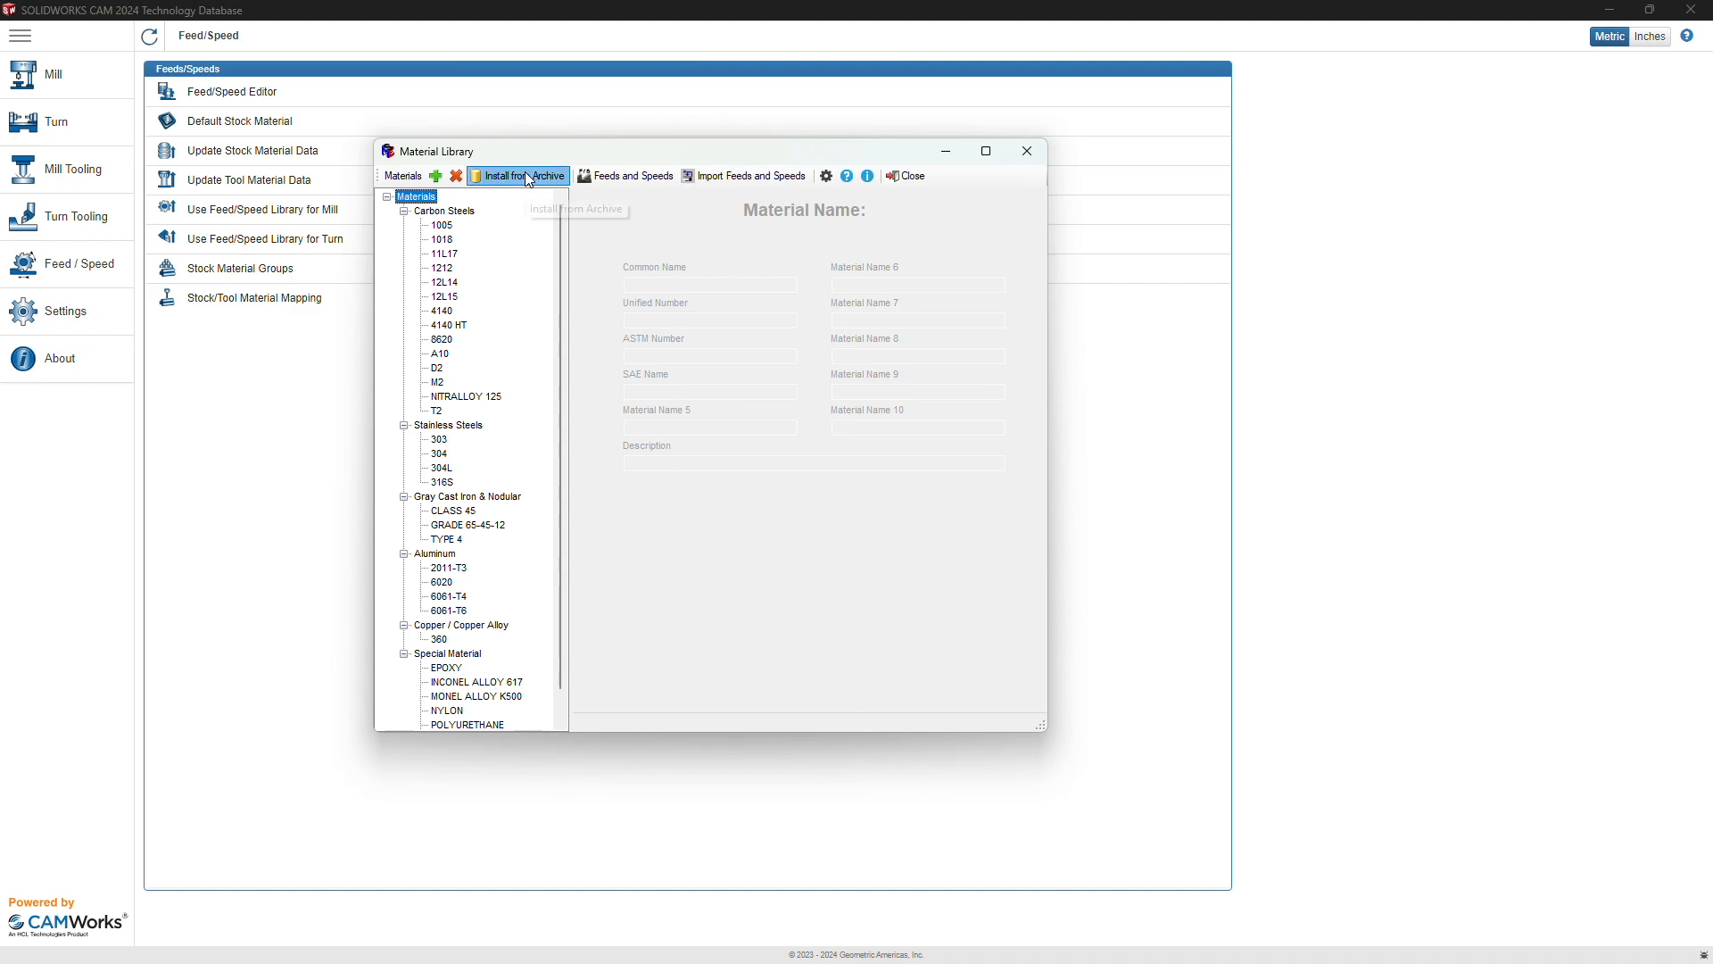
Step: Select POLYSTYRENE in the material archive and install it, confirming Yes
{"action": "scroll", "coordinate": [516, 403], "scroll_direction": "down", "scroll_amount": 15}
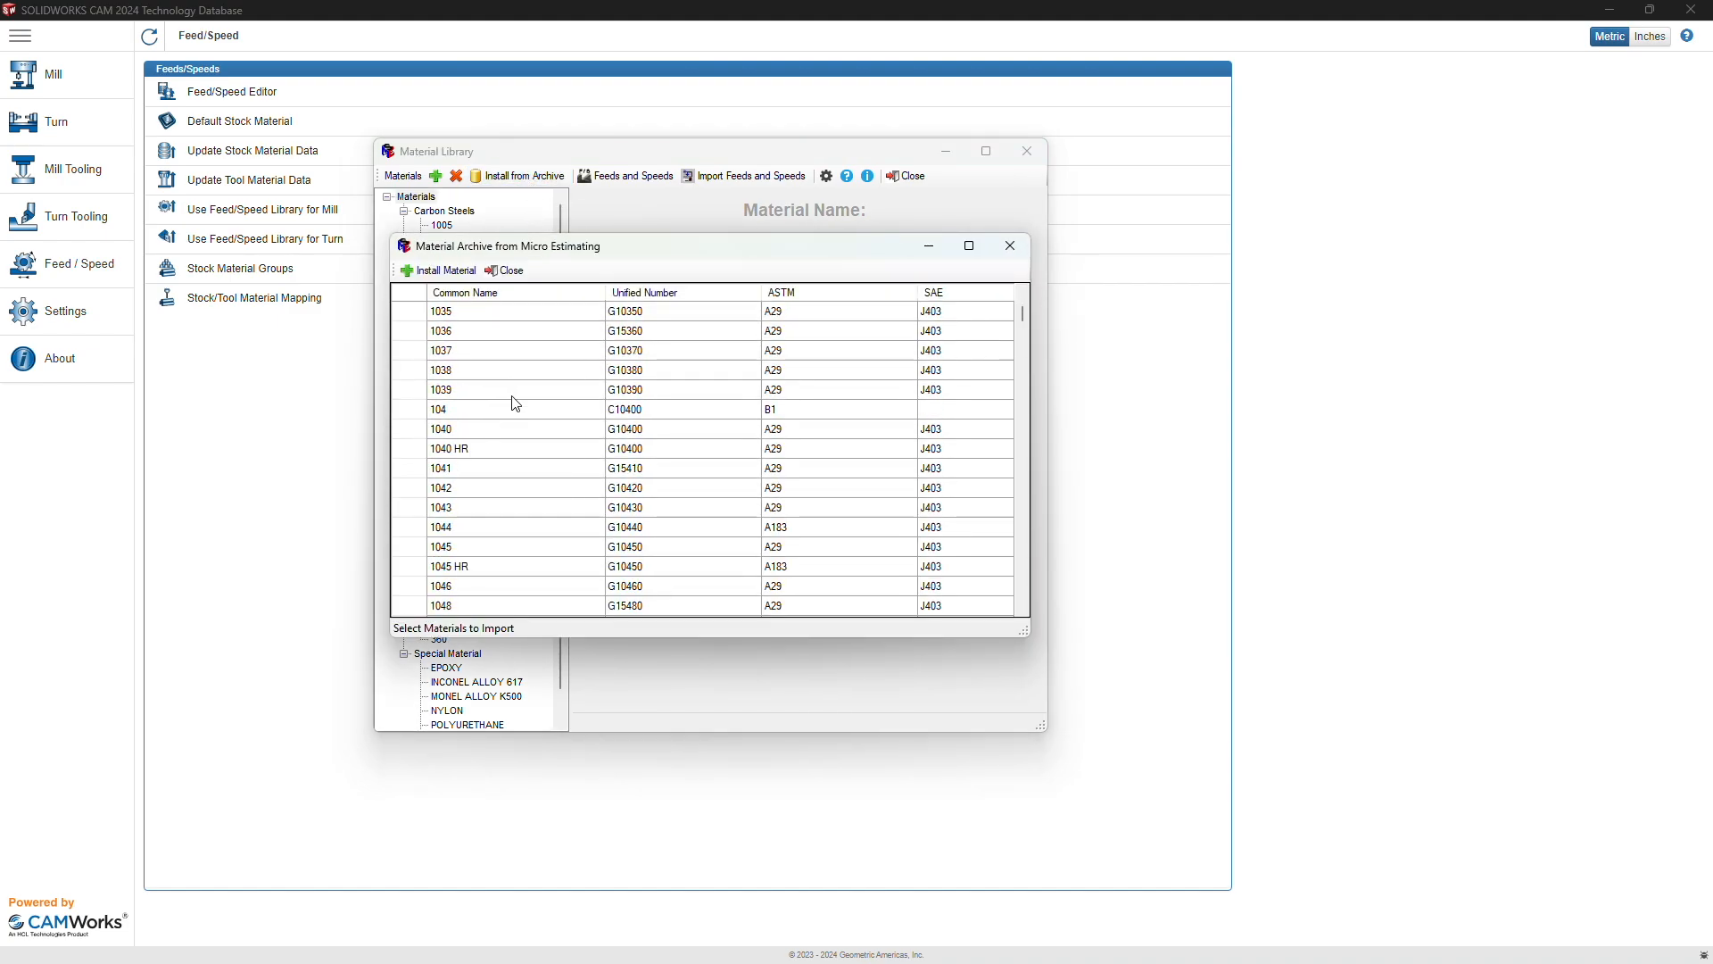
{"action": "scroll", "coordinate": [516, 403], "scroll_direction": "down", "scroll_amount": 15}
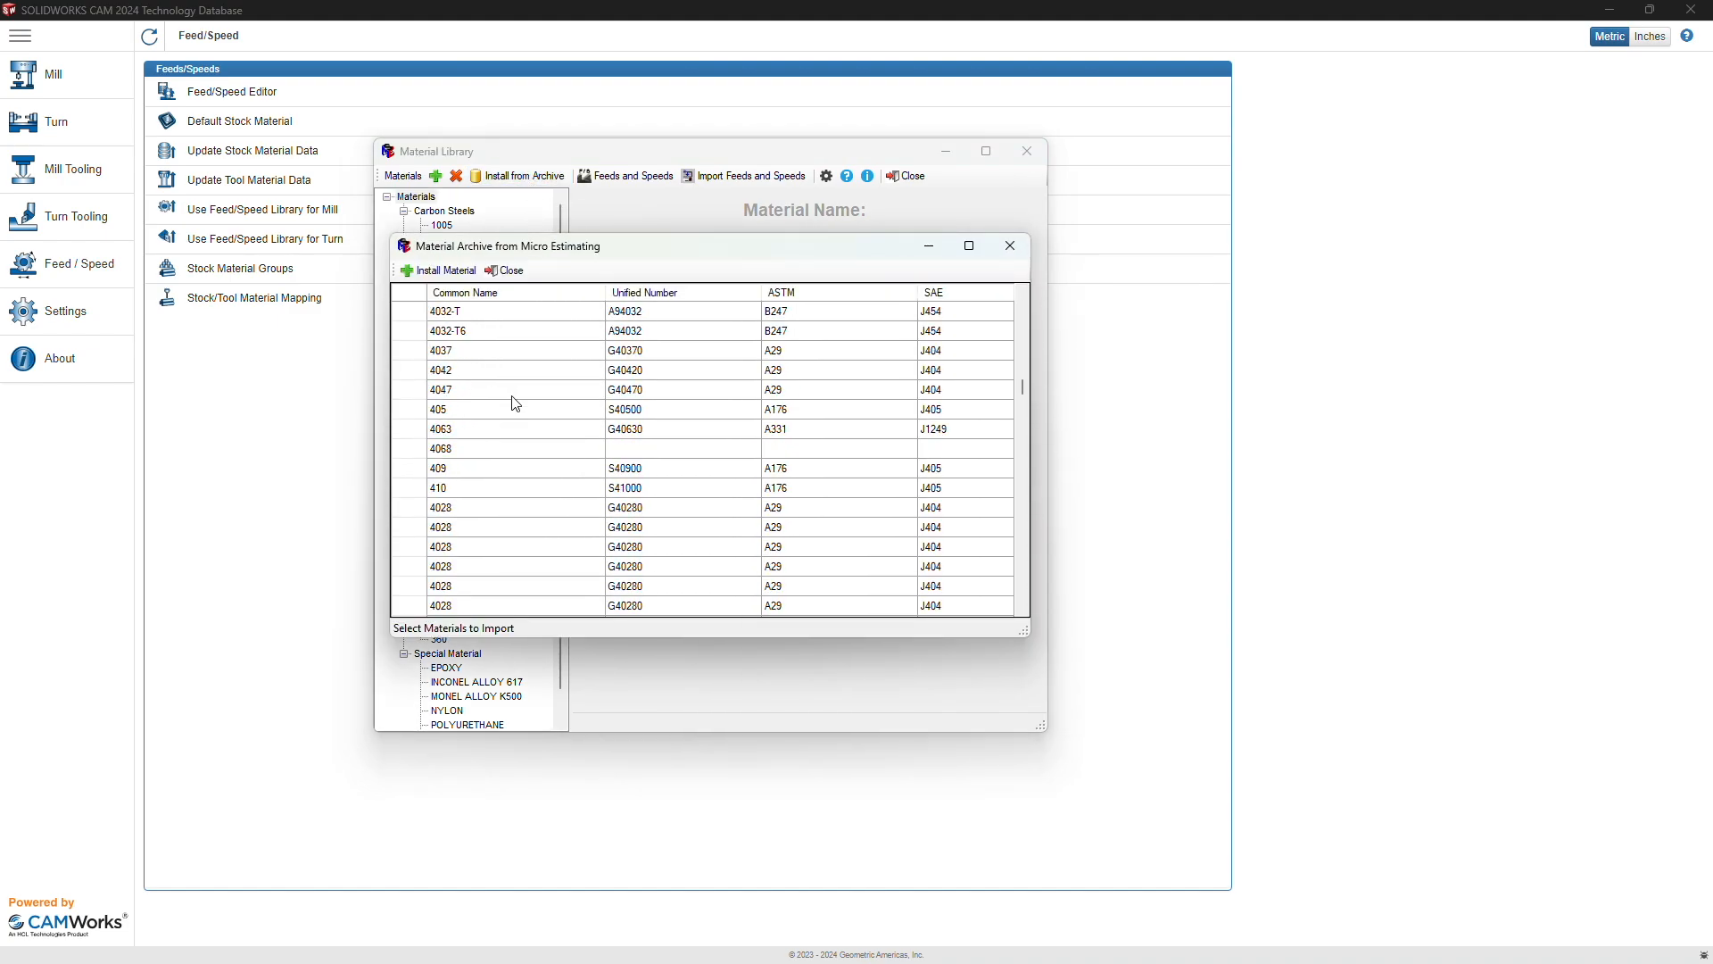
{"action": "scroll", "coordinate": [516, 403], "scroll_direction": "down", "scroll_amount": 15}
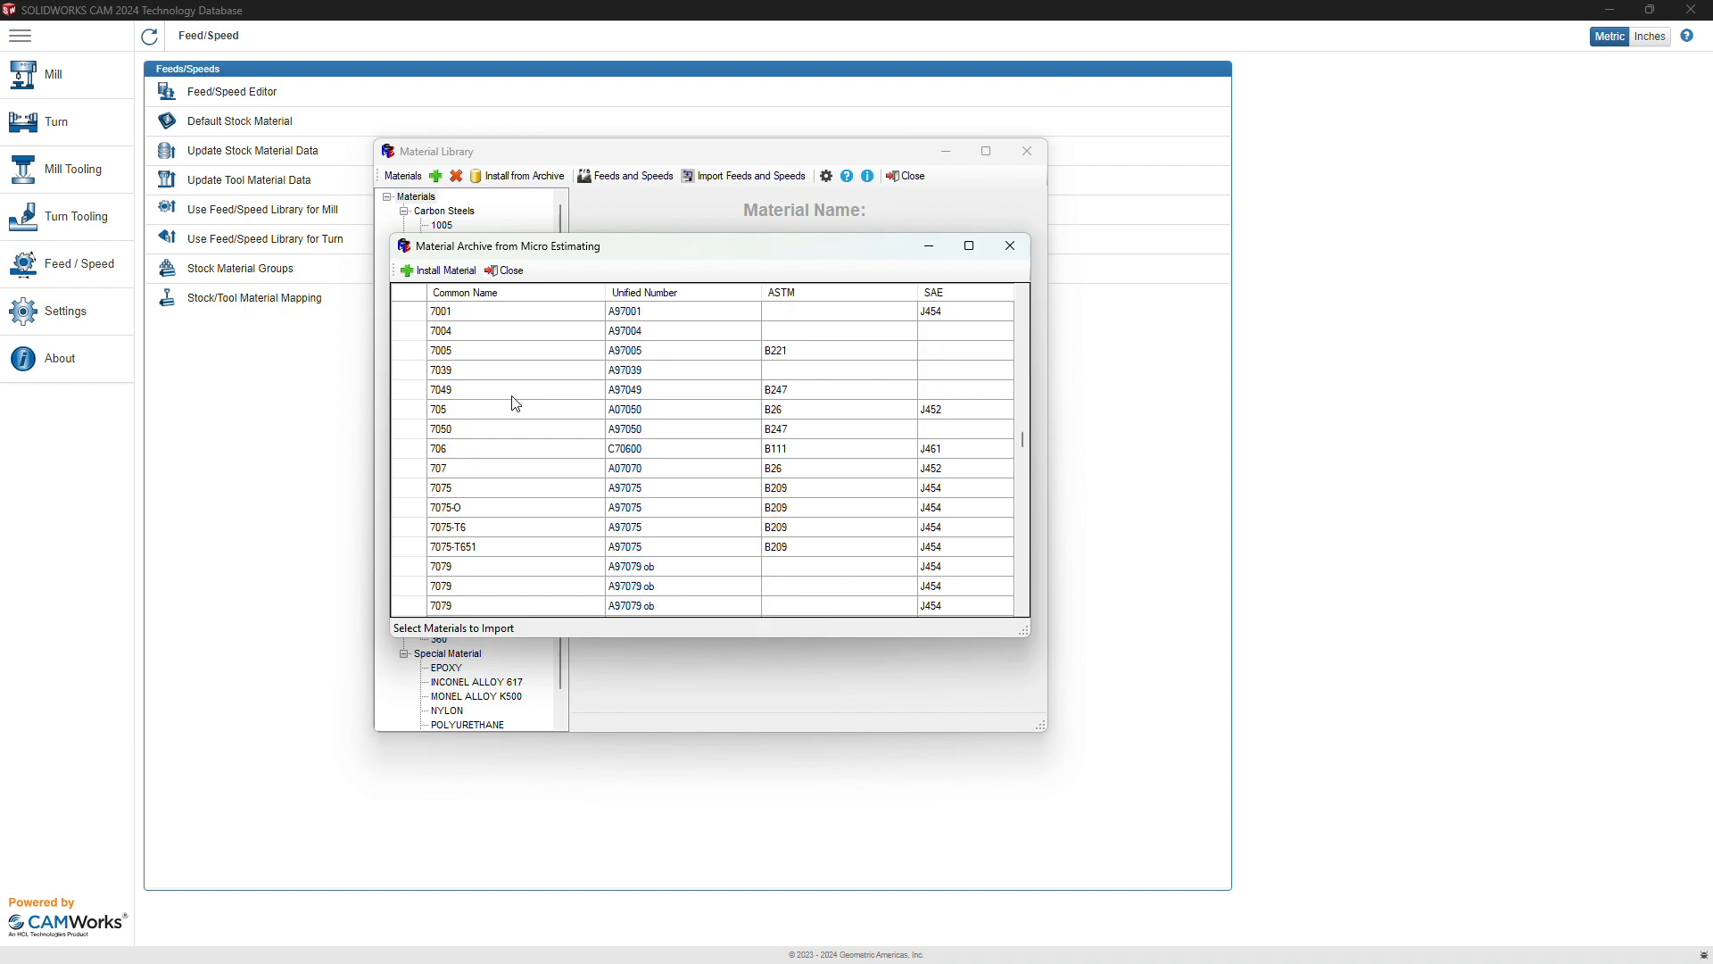
{"action": "scroll", "coordinate": [515, 403], "scroll_direction": "down", "scroll_amount": 15}
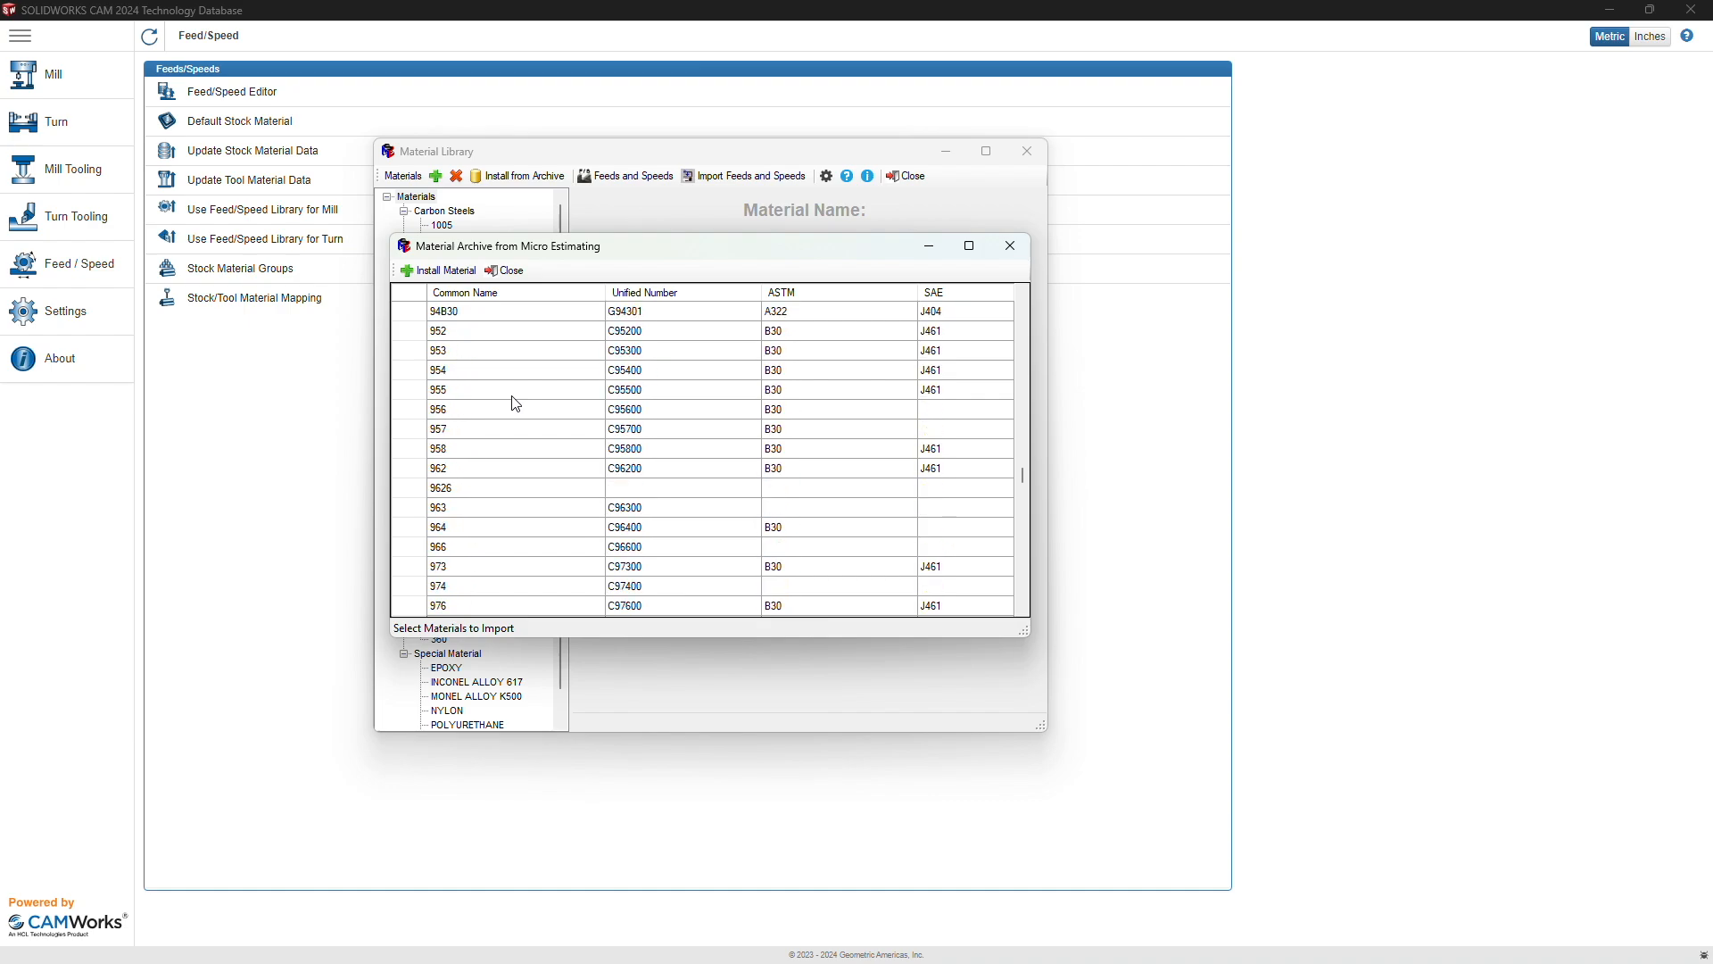
{"action": "scroll", "coordinate": [516, 403], "scroll_direction": "down", "scroll_amount": 15}
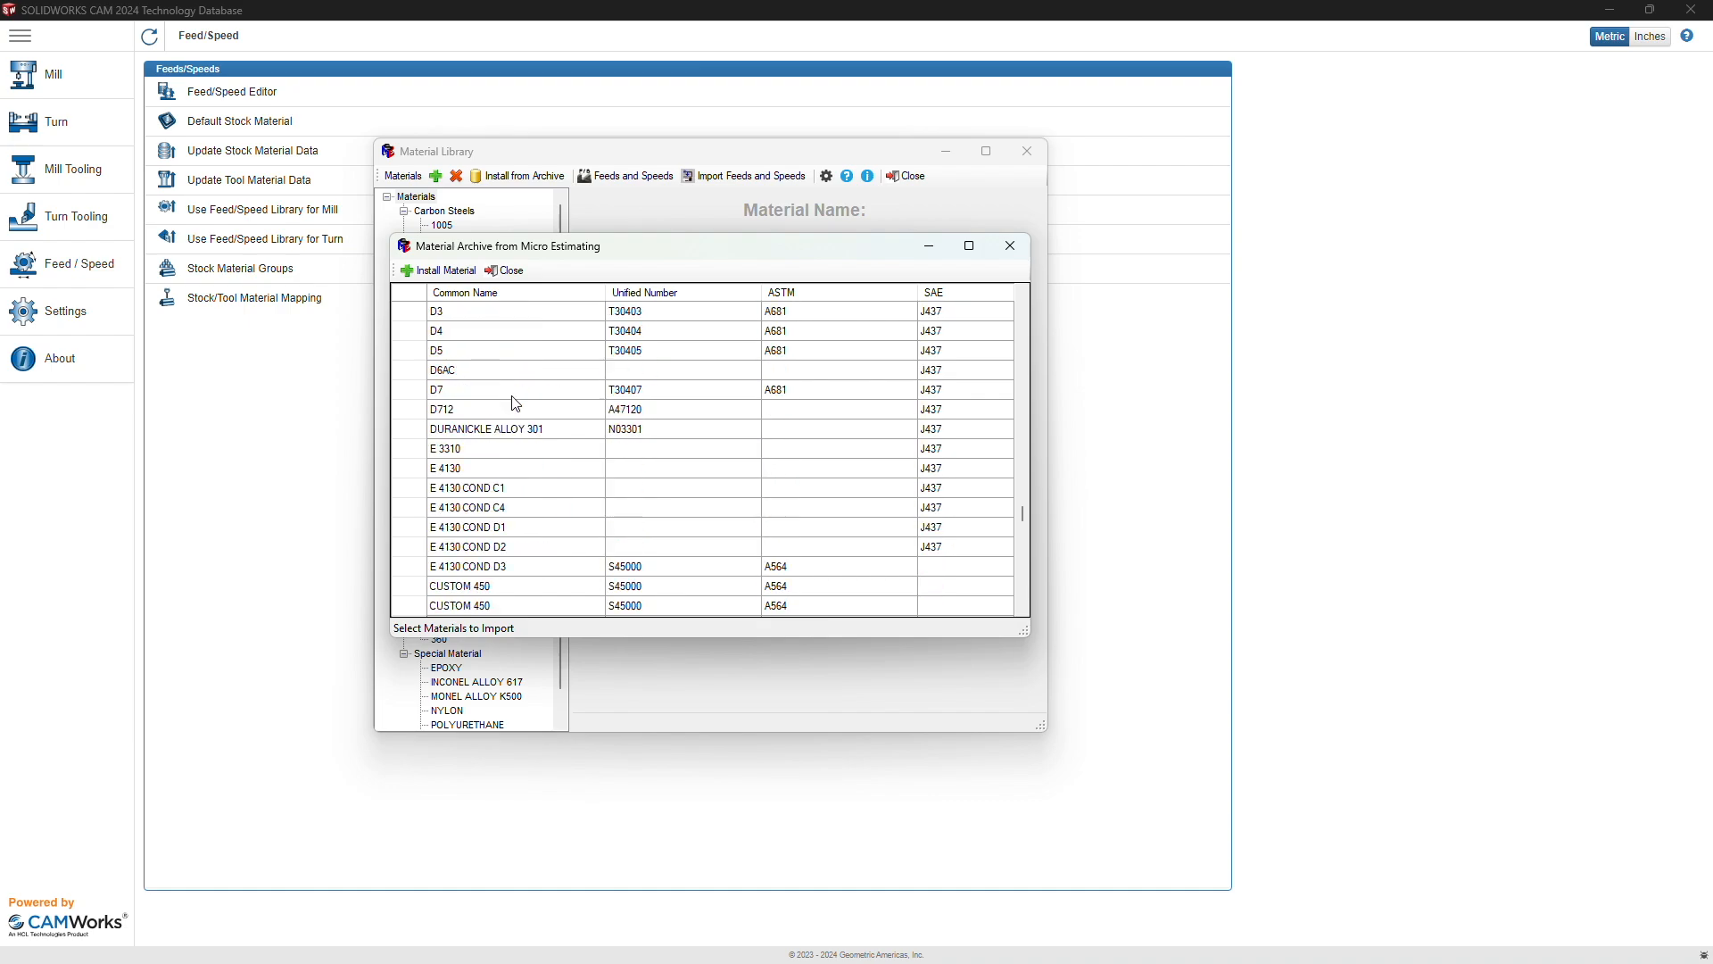
{"action": "scroll", "coordinate": [515, 403], "scroll_direction": "up", "scroll_amount": 15}
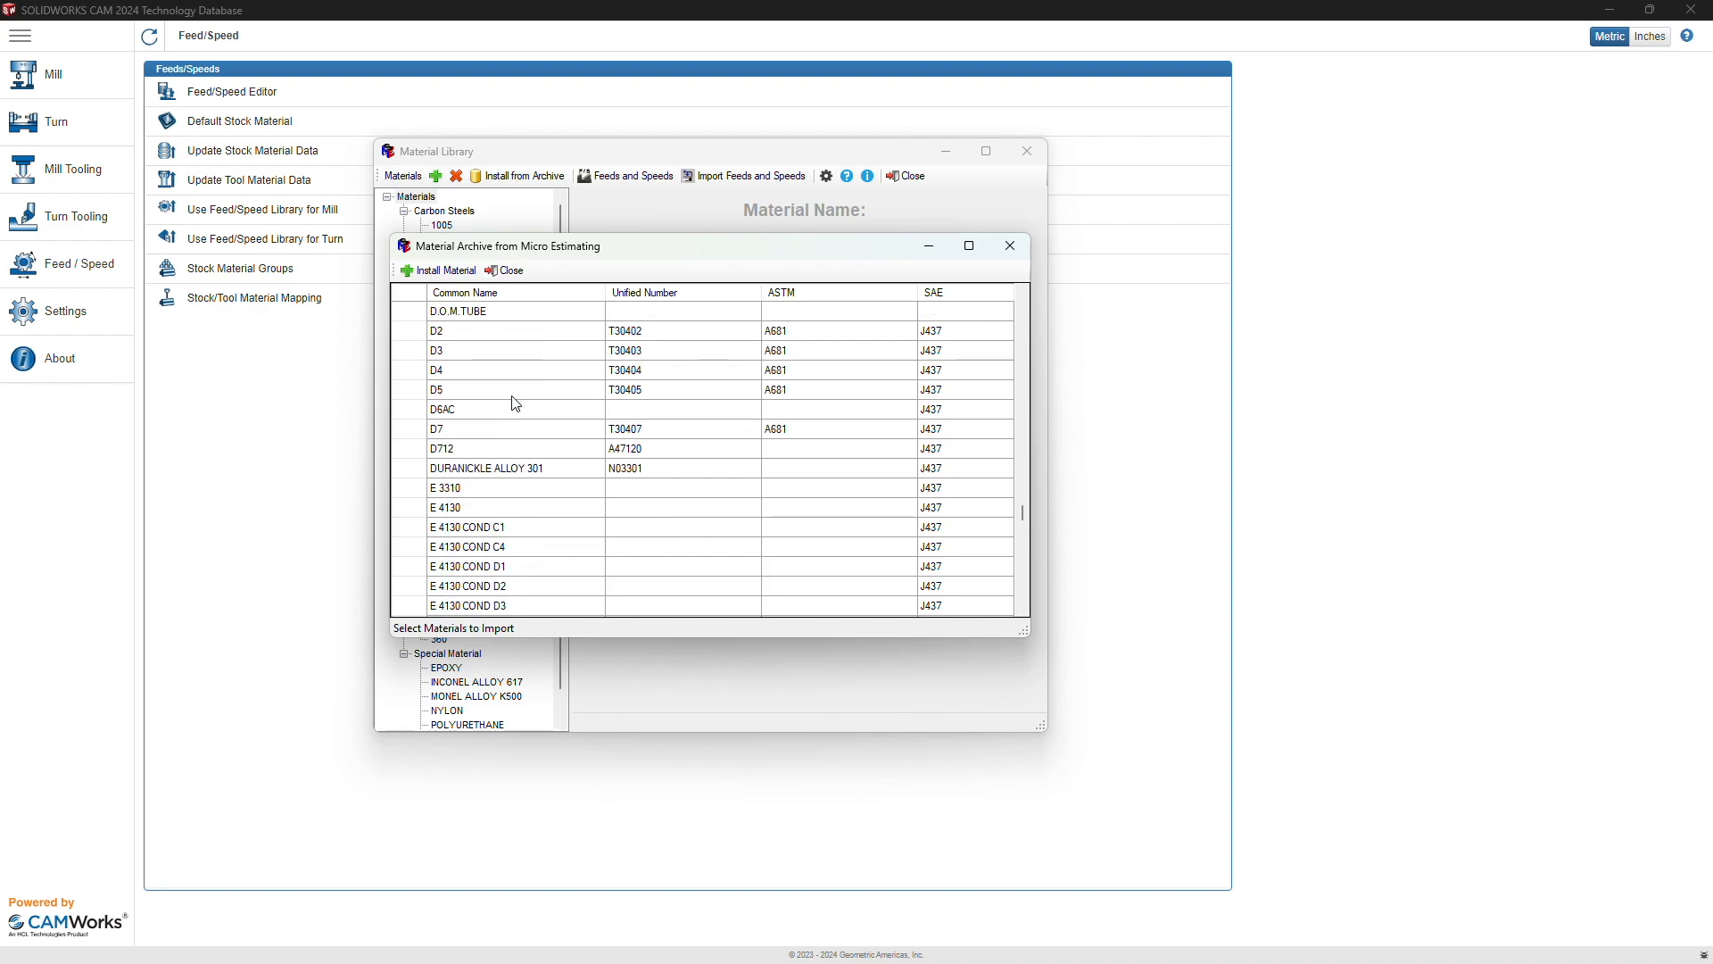
{"action": "scroll", "coordinate": [512, 396], "scroll_direction": "up", "scroll_amount": 1}
{"action": "scroll", "coordinate": [512, 396], "scroll_direction": "down", "scroll_amount": 2}
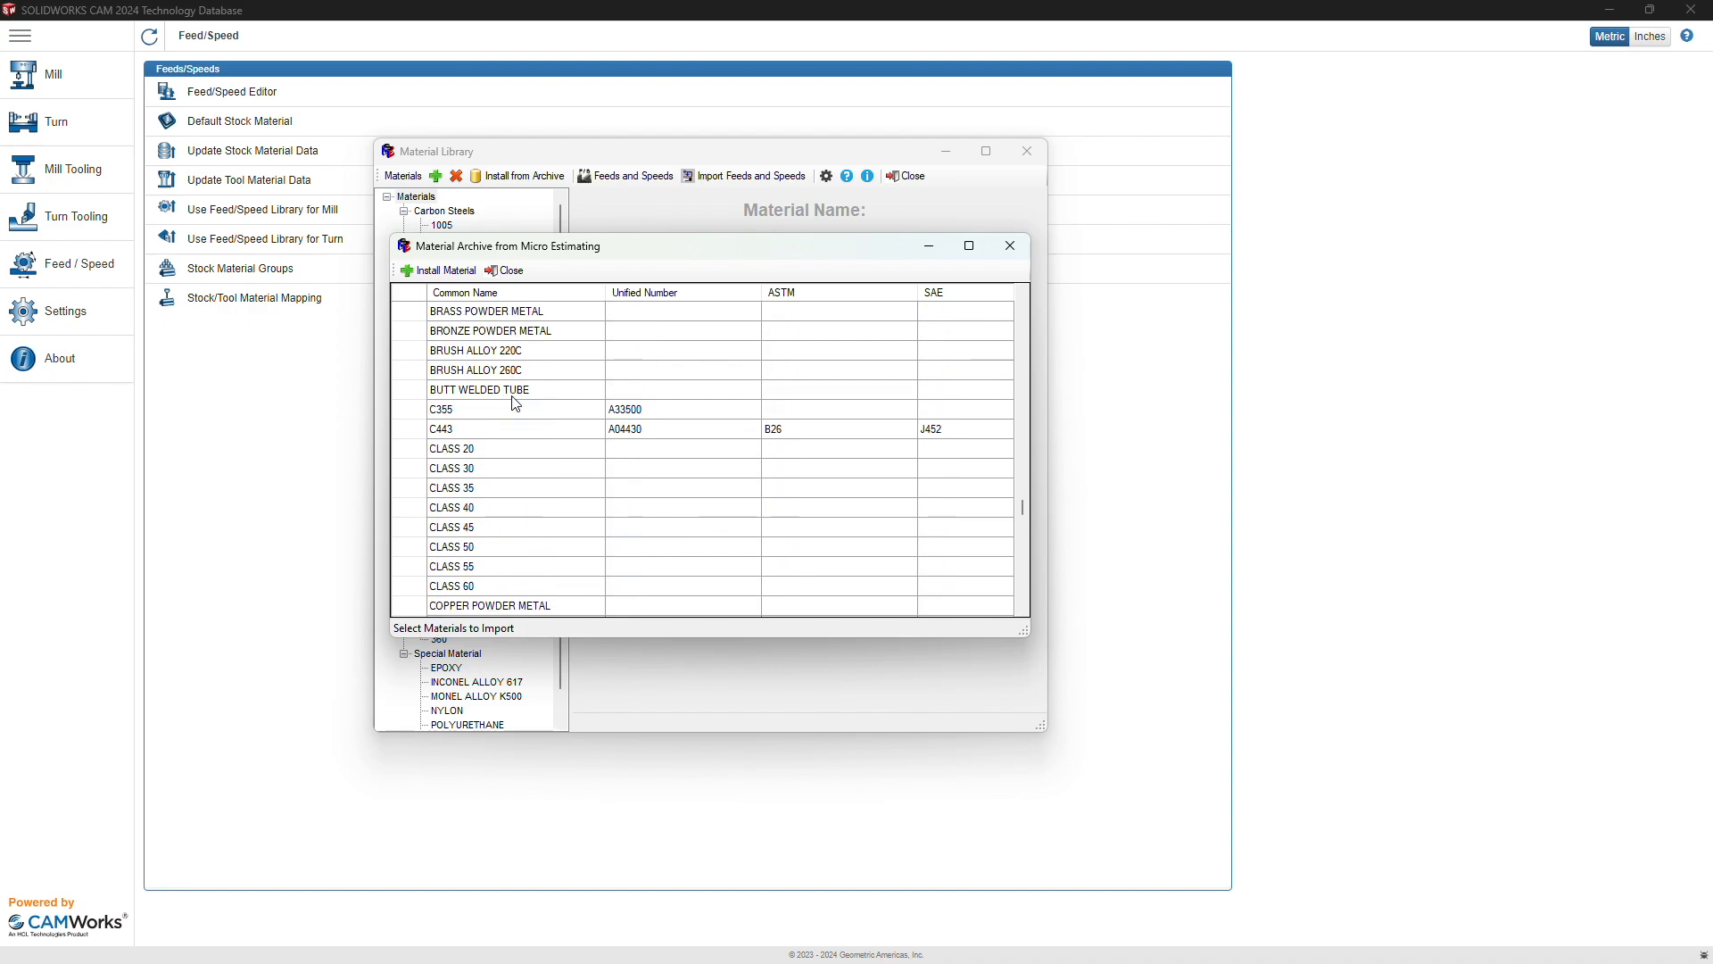
{"action": "left_click_drag", "start_coordinate": [1024, 507], "coordinate": [1030, 562]}
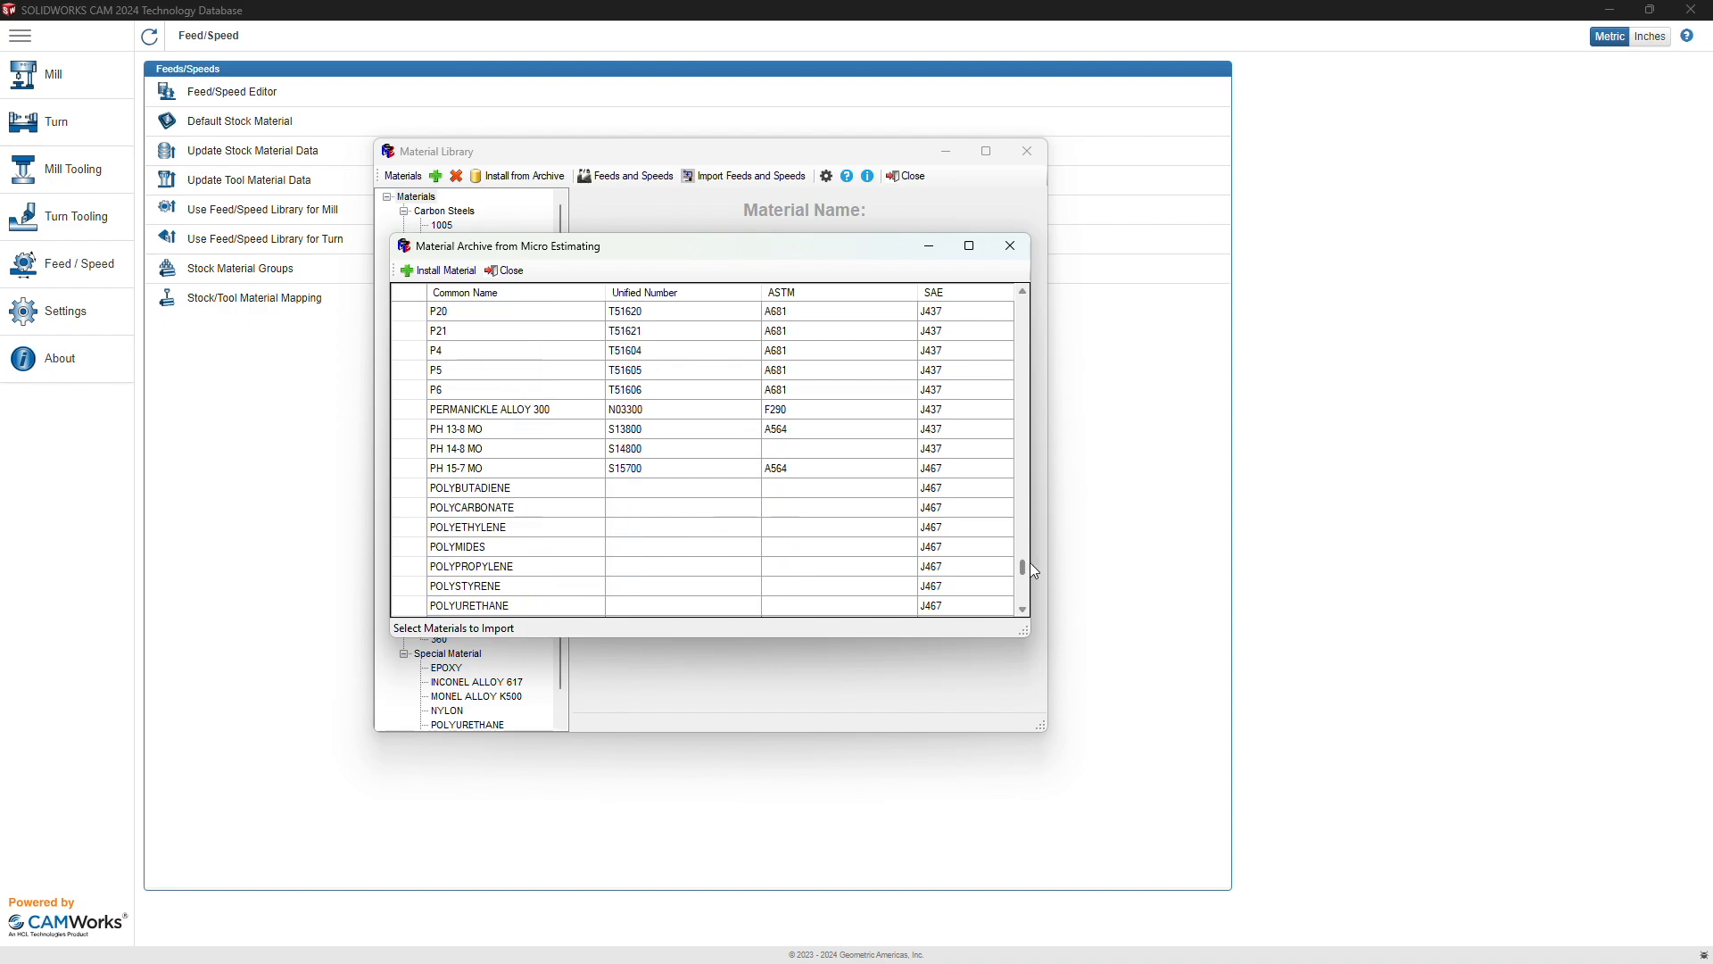
{"action": "left_click", "coordinate": [496, 586]}
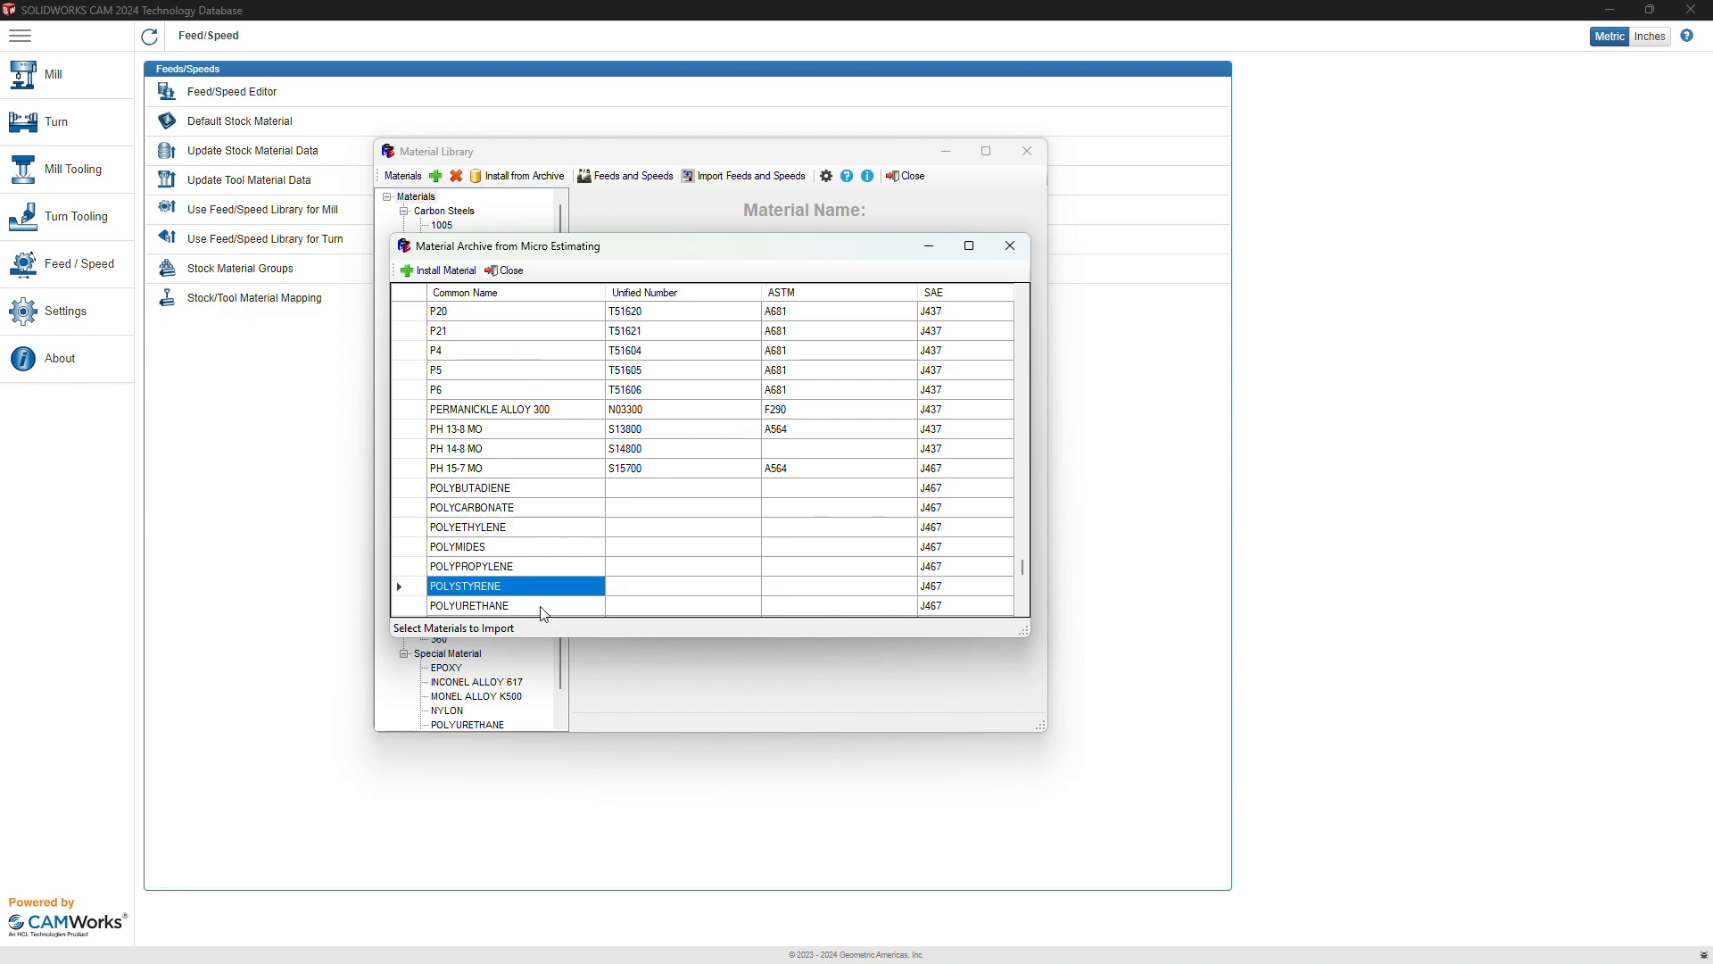
{"action": "left_click", "coordinate": [439, 271]}
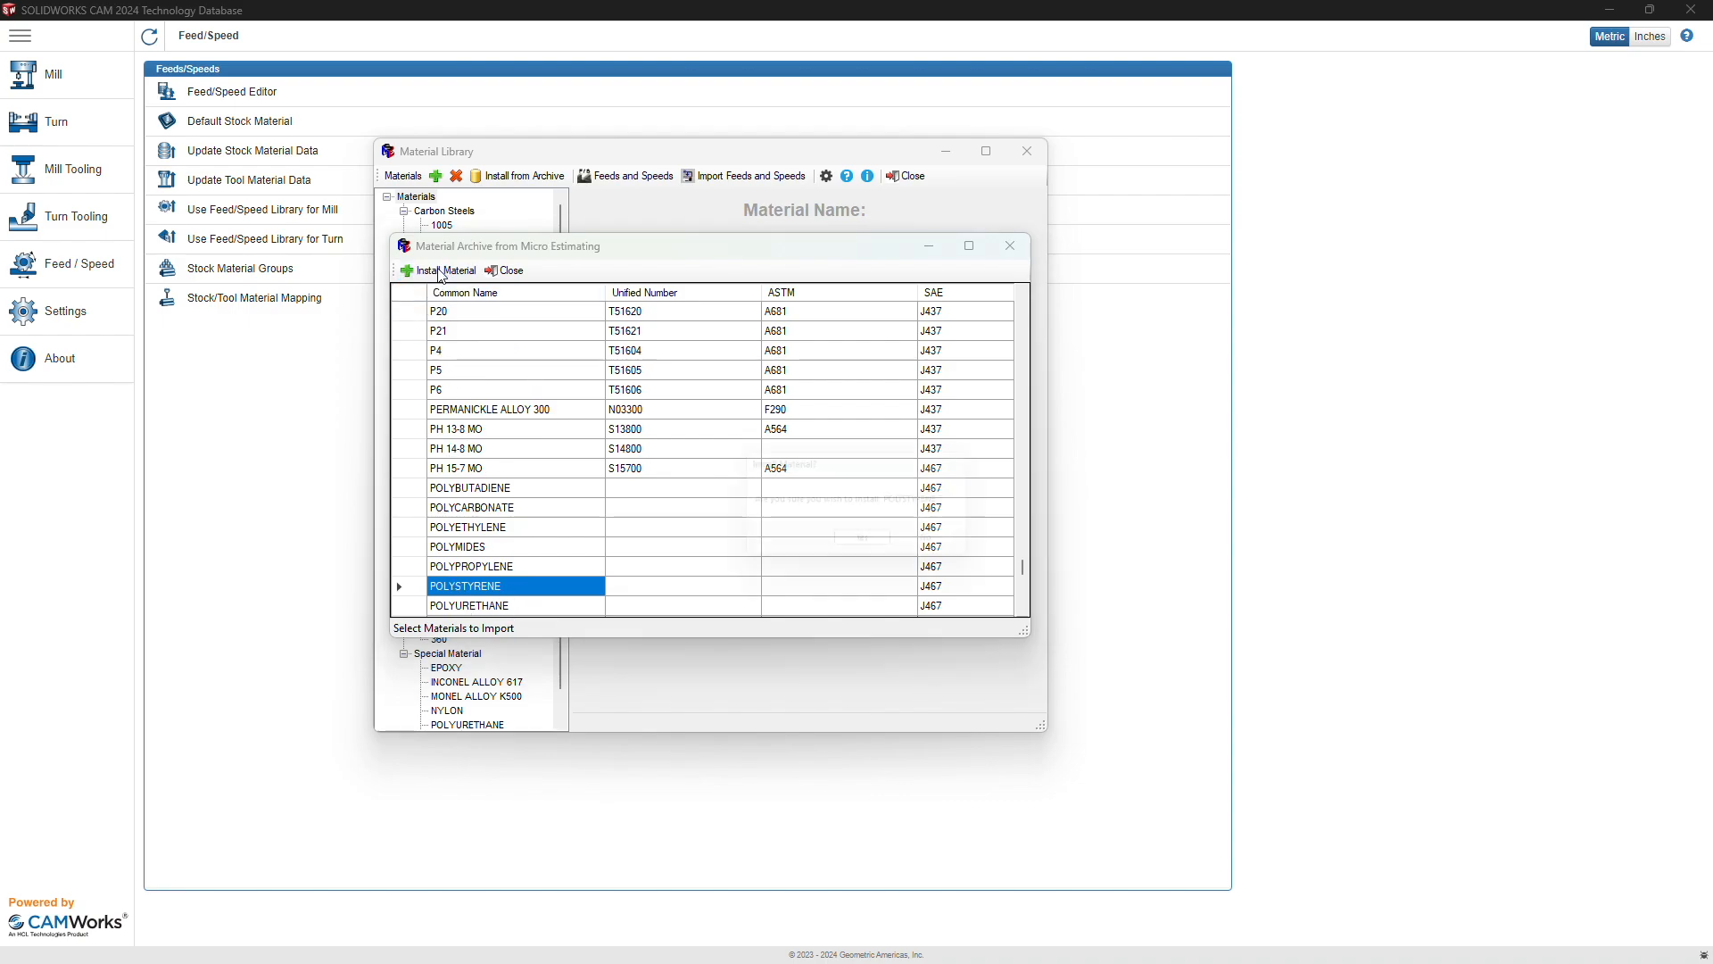
{"action": "left_click", "coordinate": [870, 546]}
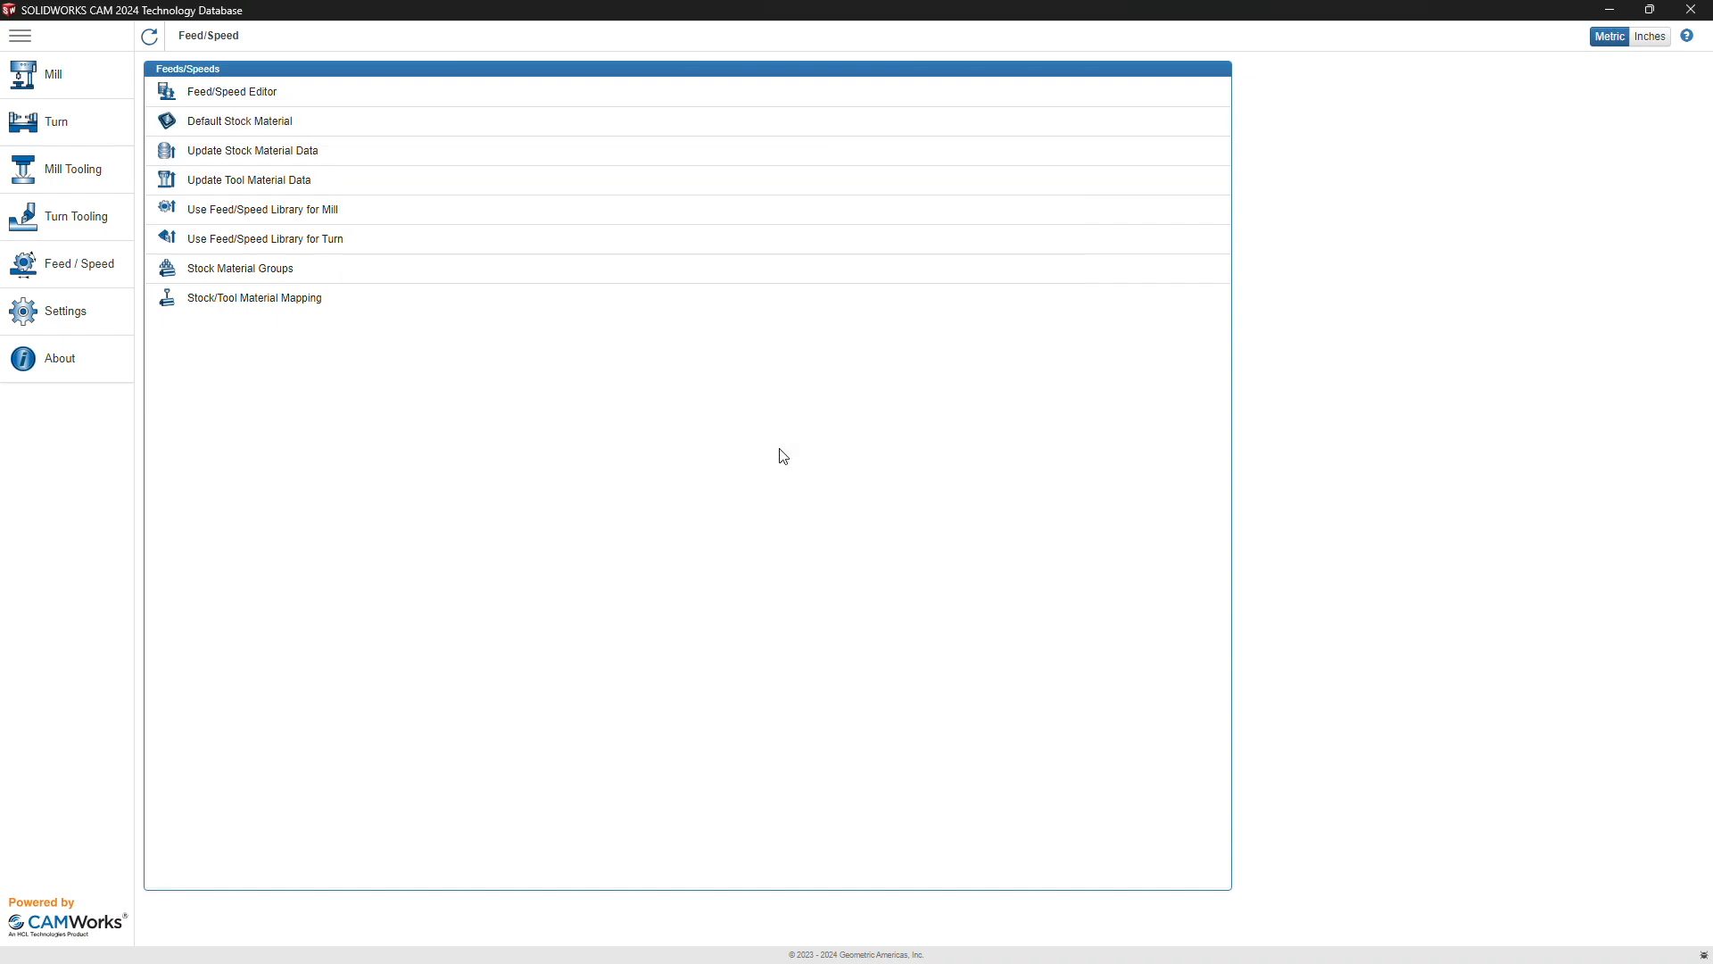
Step: Select the installed POLYSTYRENE under Special Material and open its Feeds and Speeds table
{"action": "left_click_drag", "start_coordinate": [185, 20], "coordinate": [558, 152]}
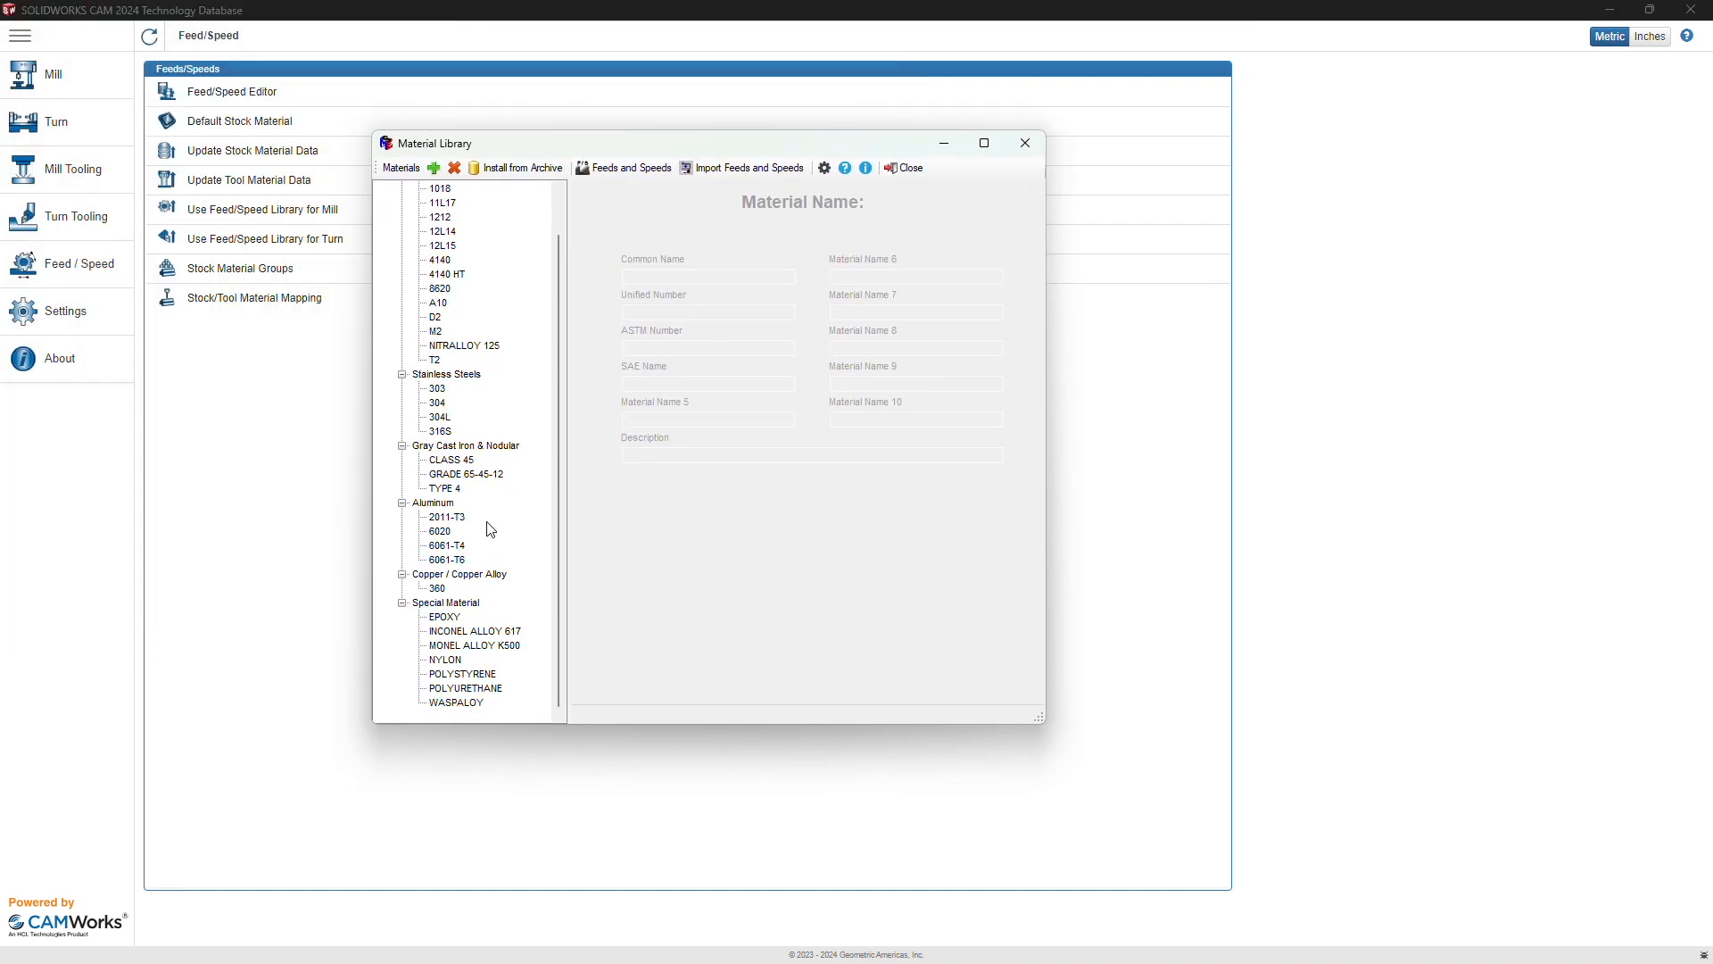
{"action": "left_click", "coordinate": [477, 677]}
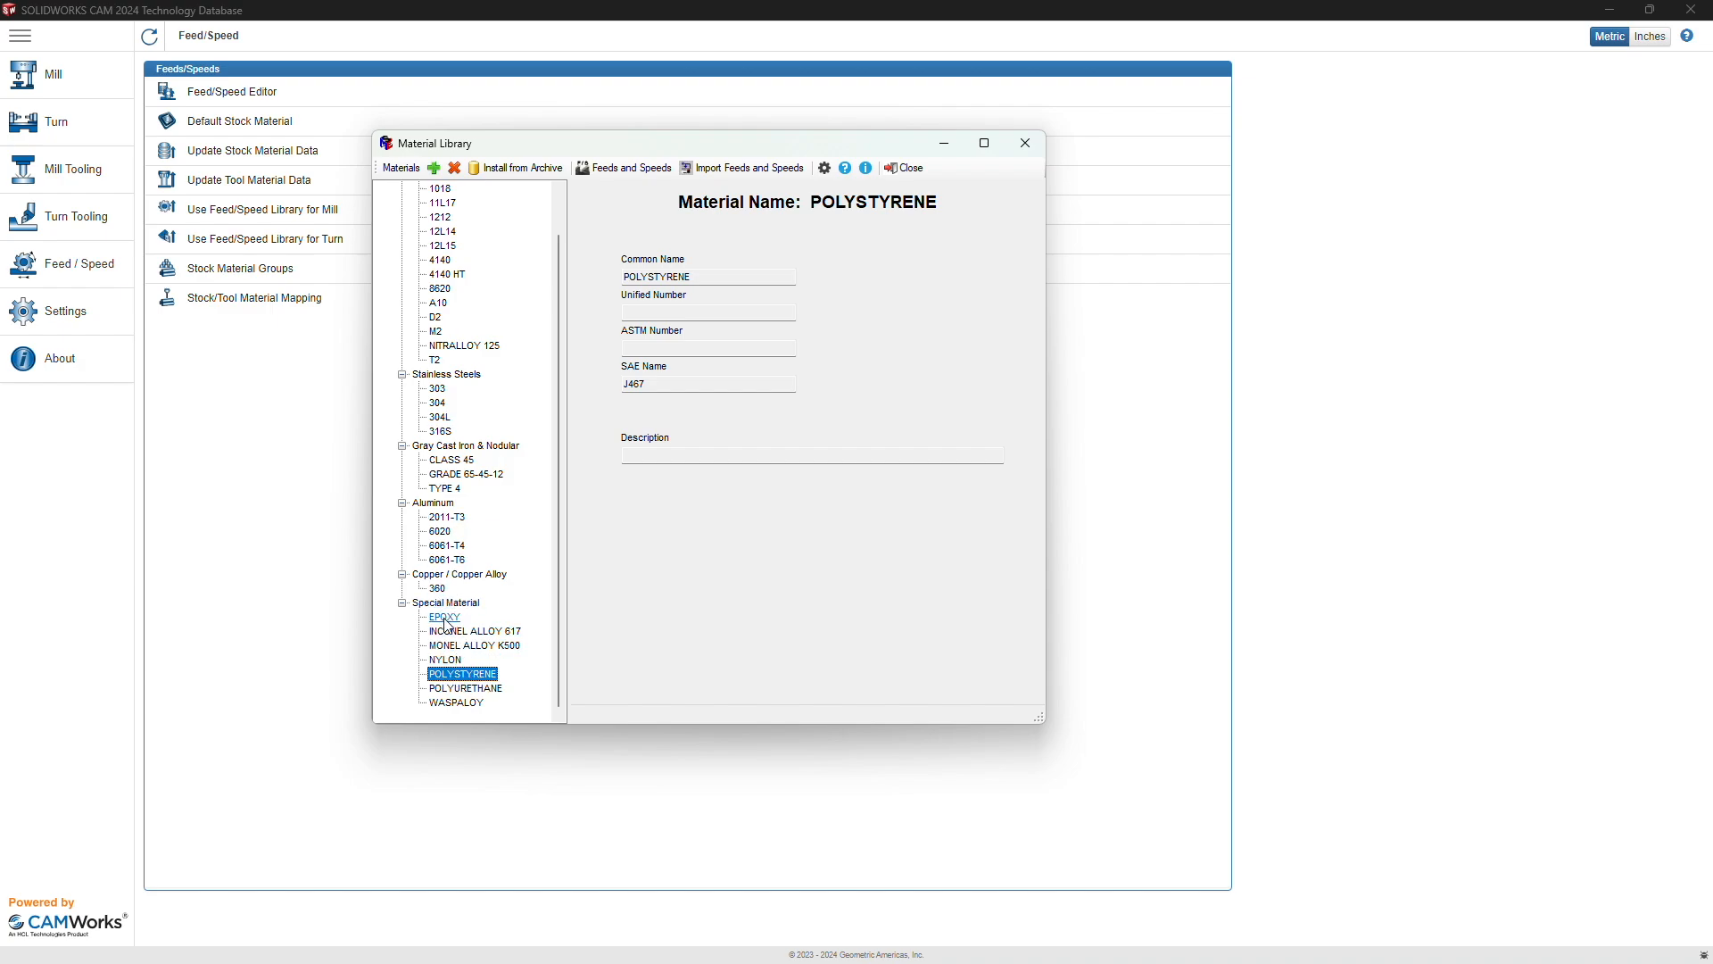
{"action": "scroll", "coordinate": [493, 393], "scroll_direction": "up", "scroll_amount": 1}
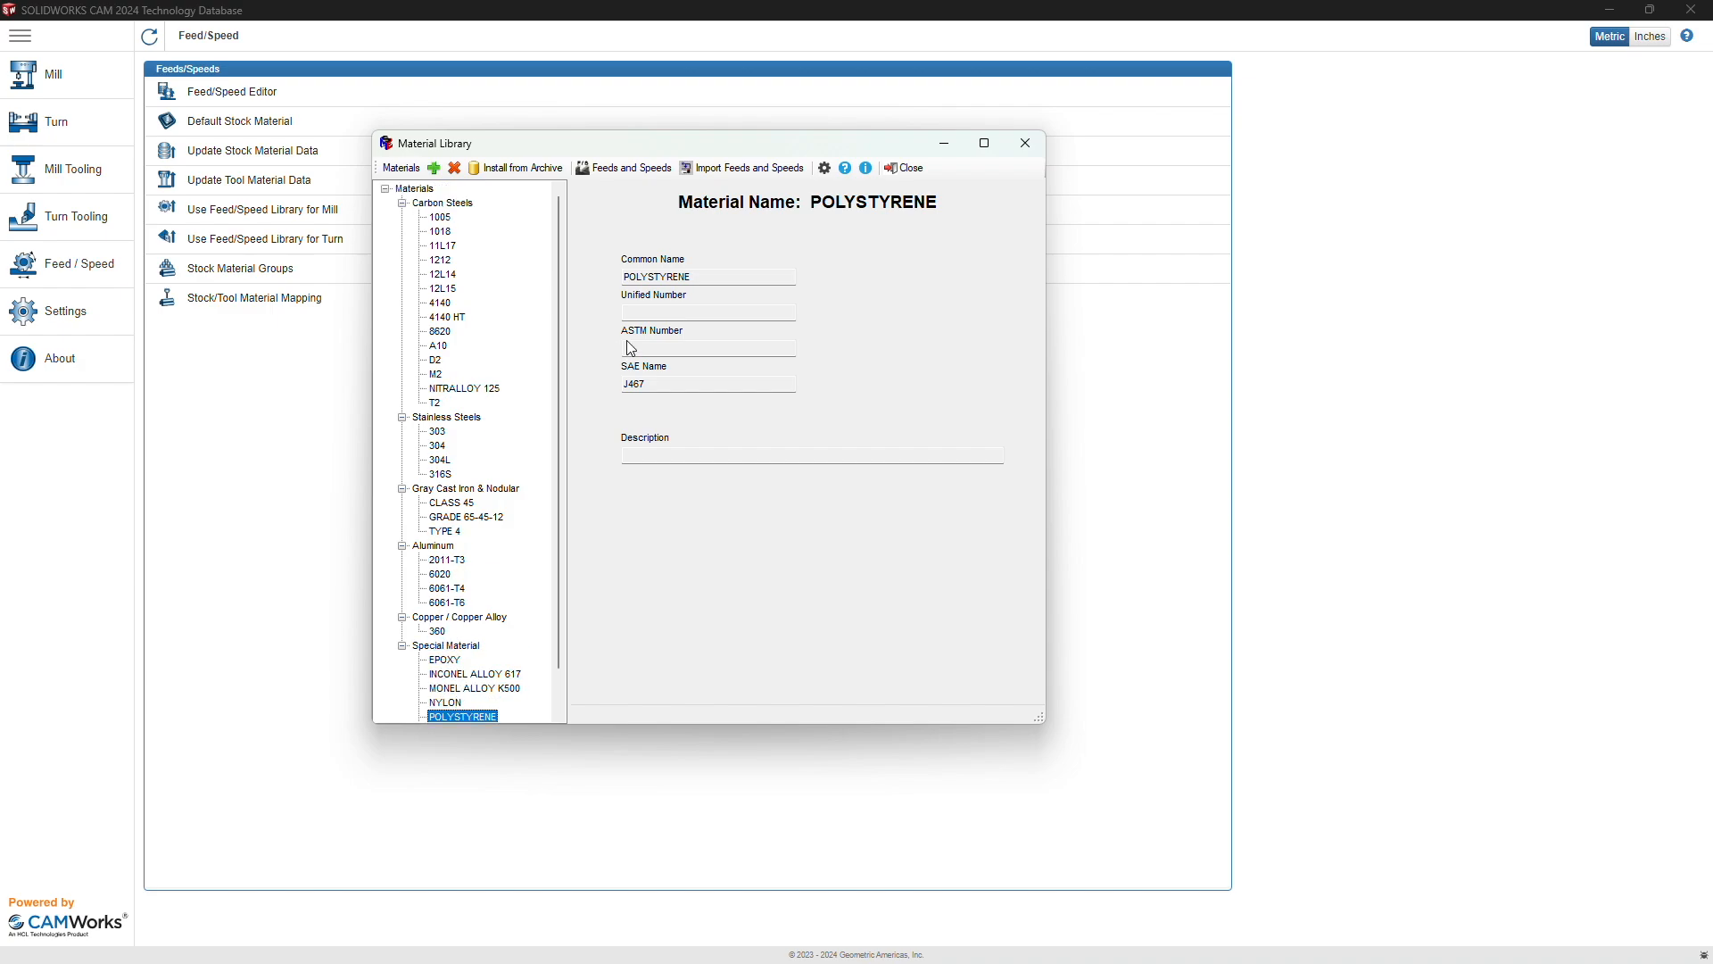
{"action": "left_click", "coordinate": [617, 171]}
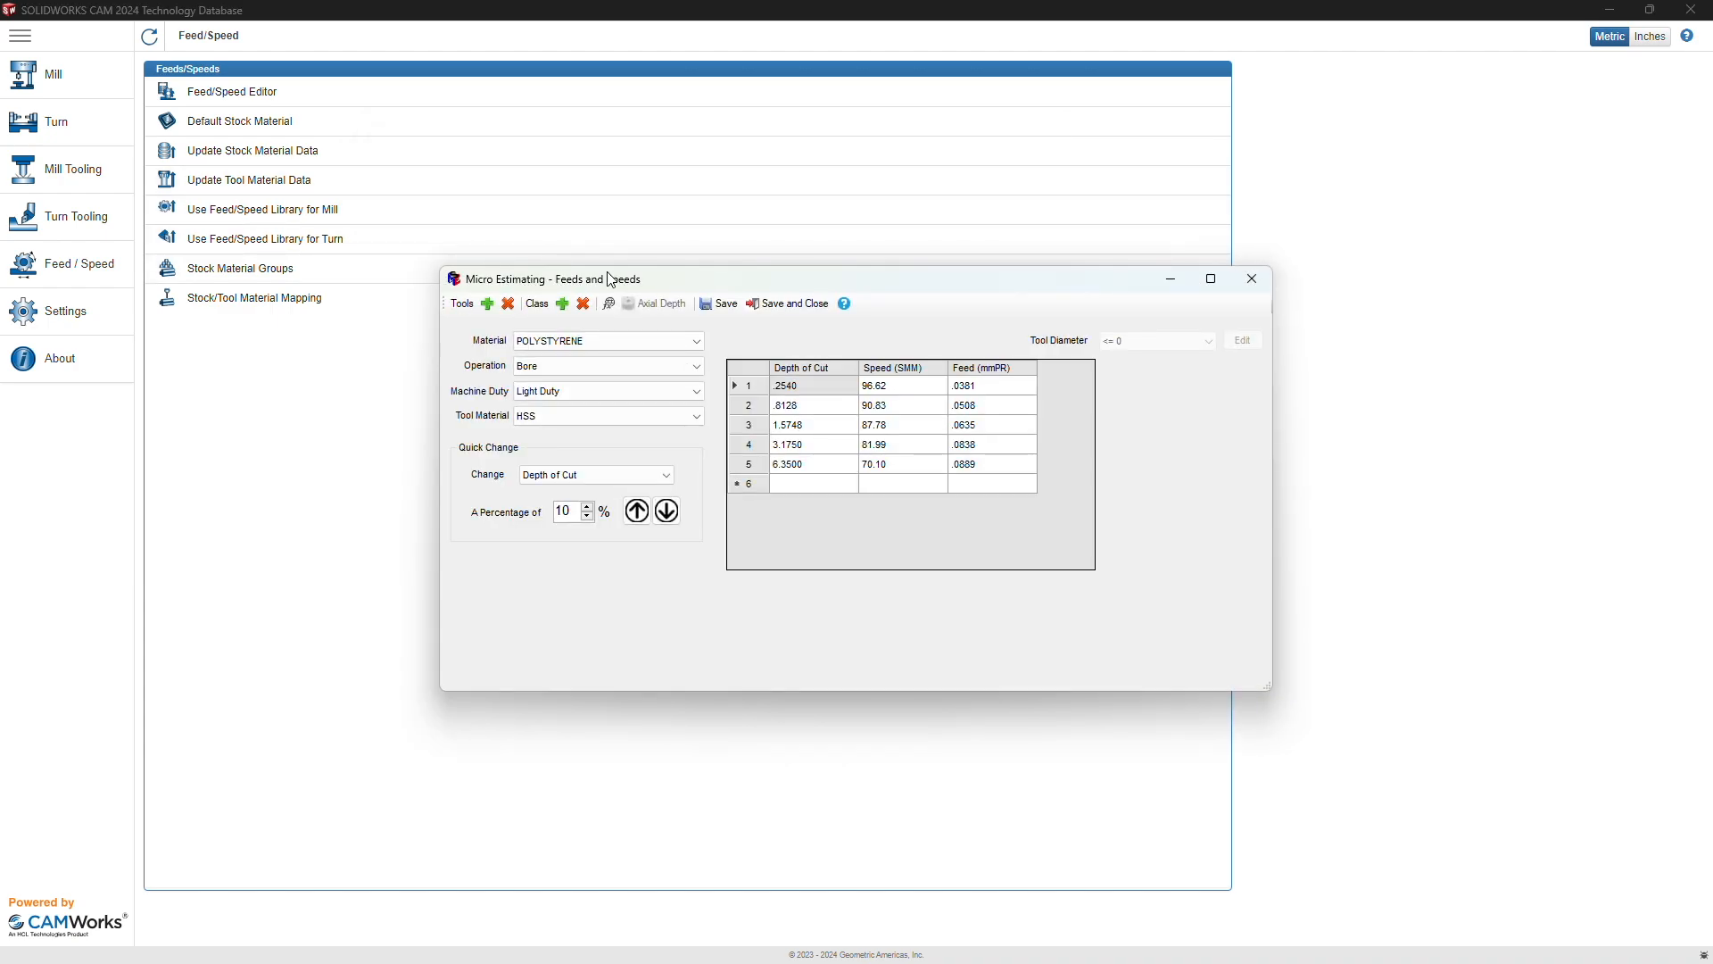
Step: Keep POLYSTYRENE and set Turn Rough & Finish, Medium Duty and Carbide tool material
{"action": "left_click", "coordinate": [587, 340]}
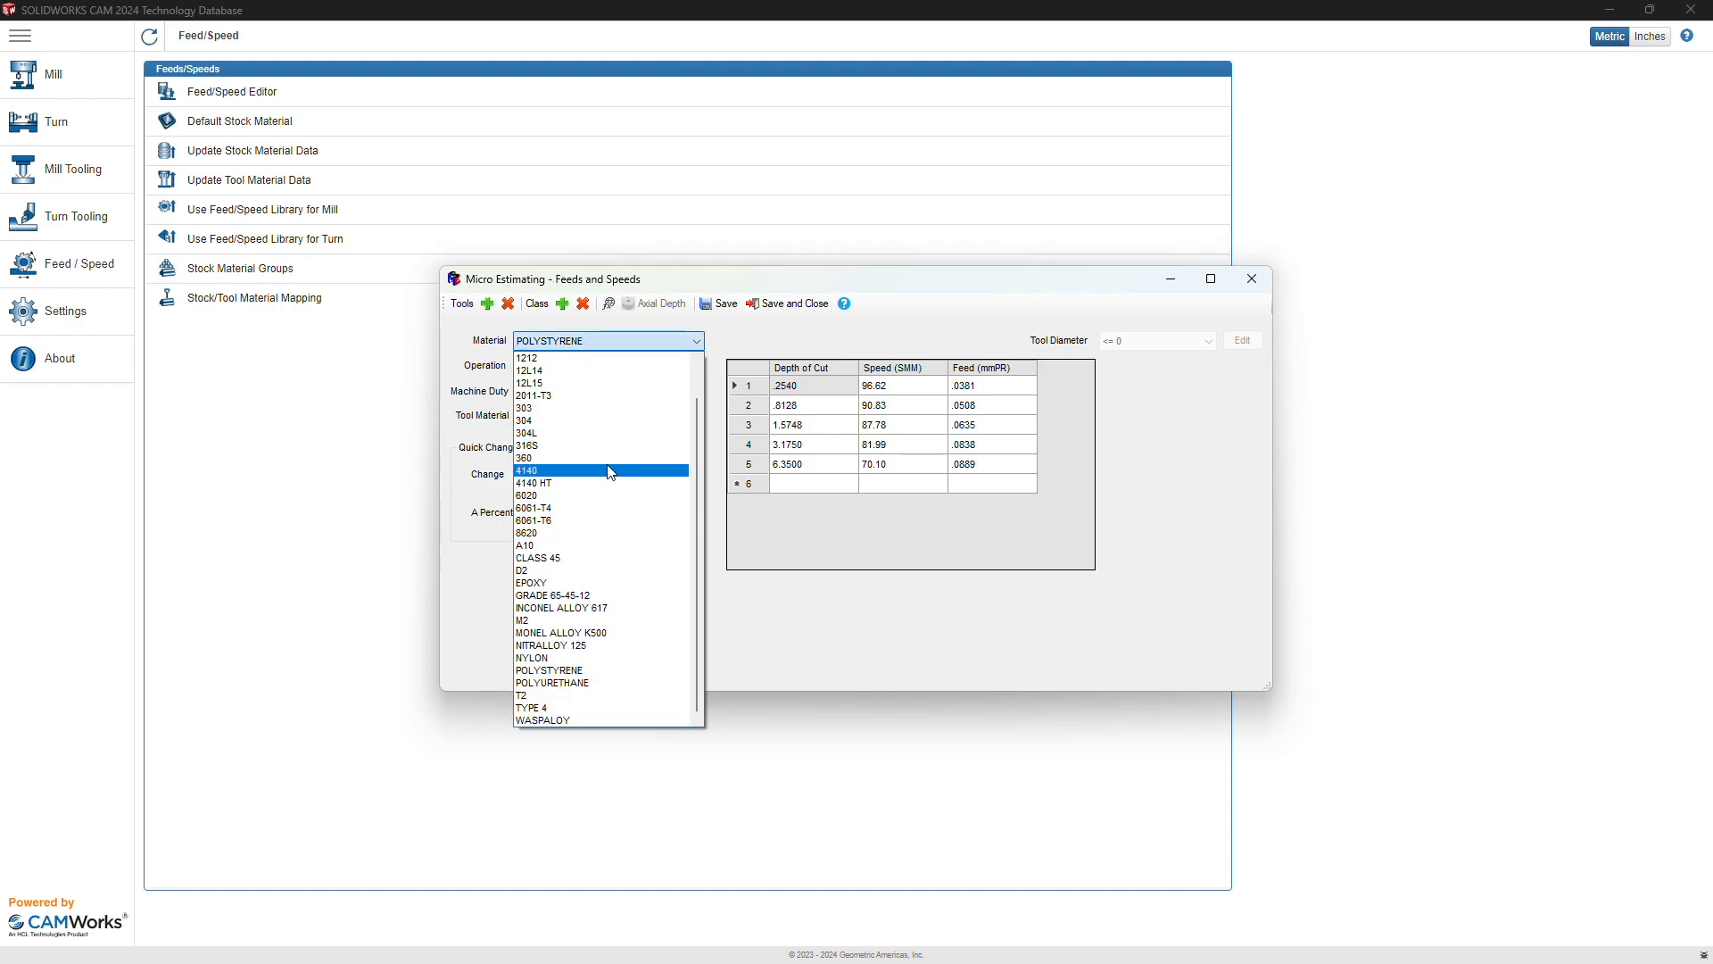
{"action": "scroll", "coordinate": [610, 472], "scroll_direction": "up", "scroll_amount": 1}
{"action": "scroll", "coordinate": [610, 472], "scroll_direction": "down", "scroll_amount": 1}
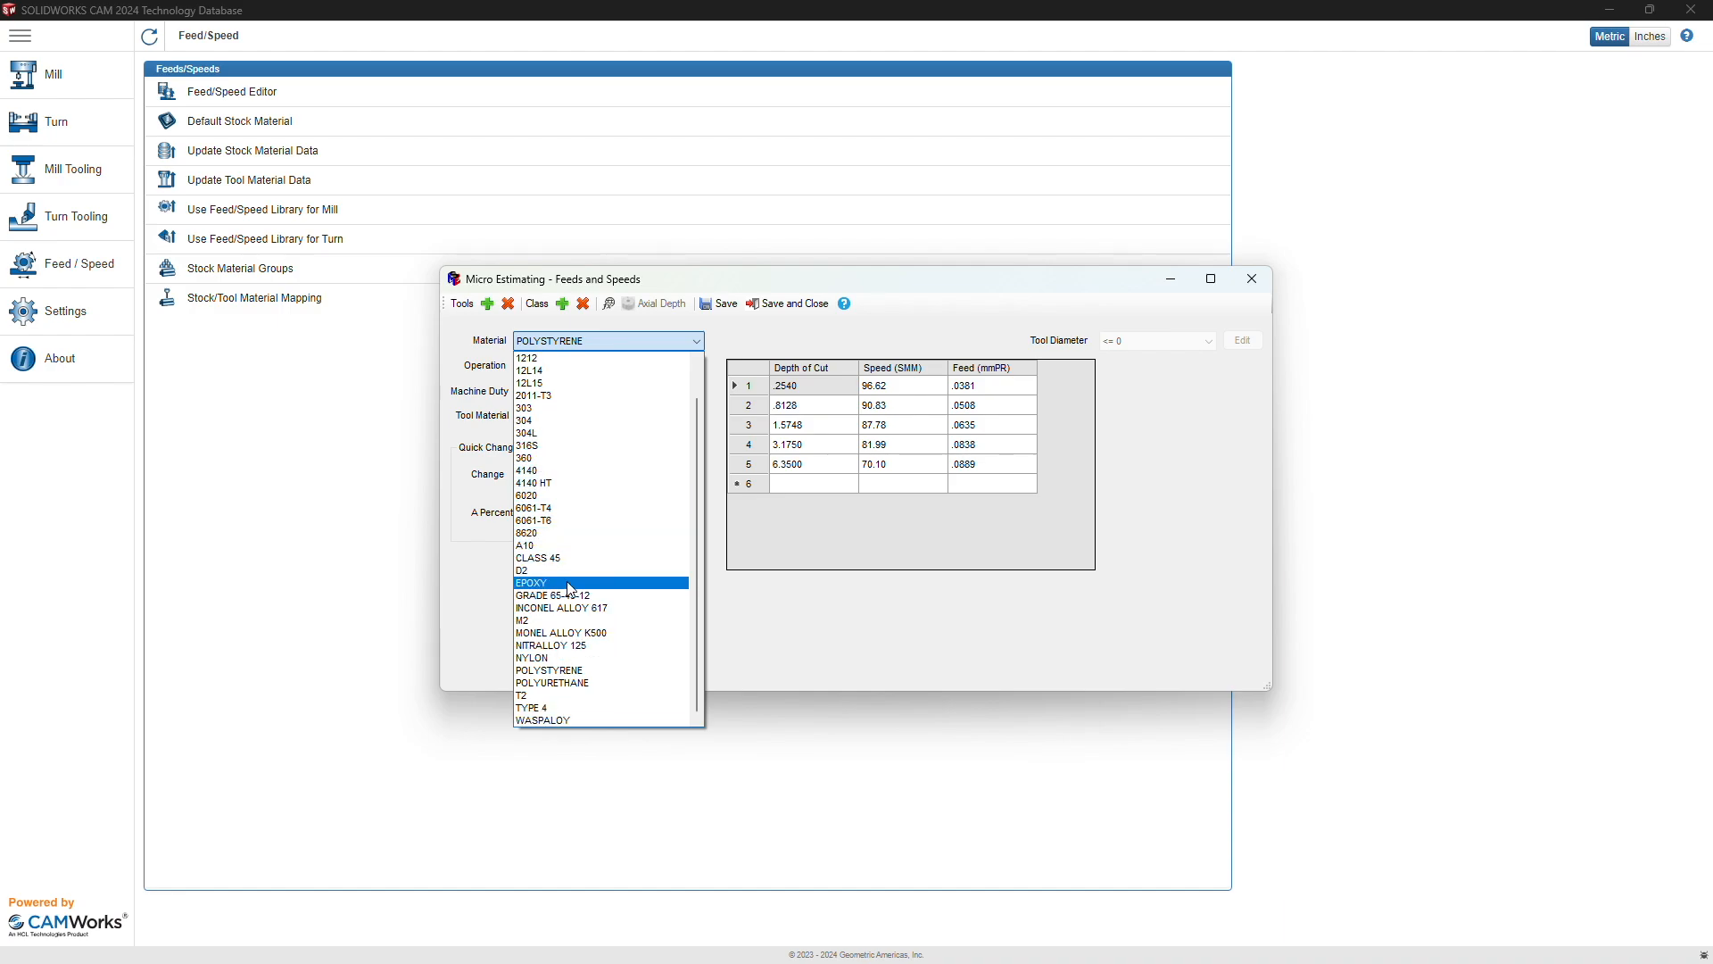
{"action": "left_click", "coordinate": [496, 334]}
{"action": "left_click", "coordinate": [550, 364]}
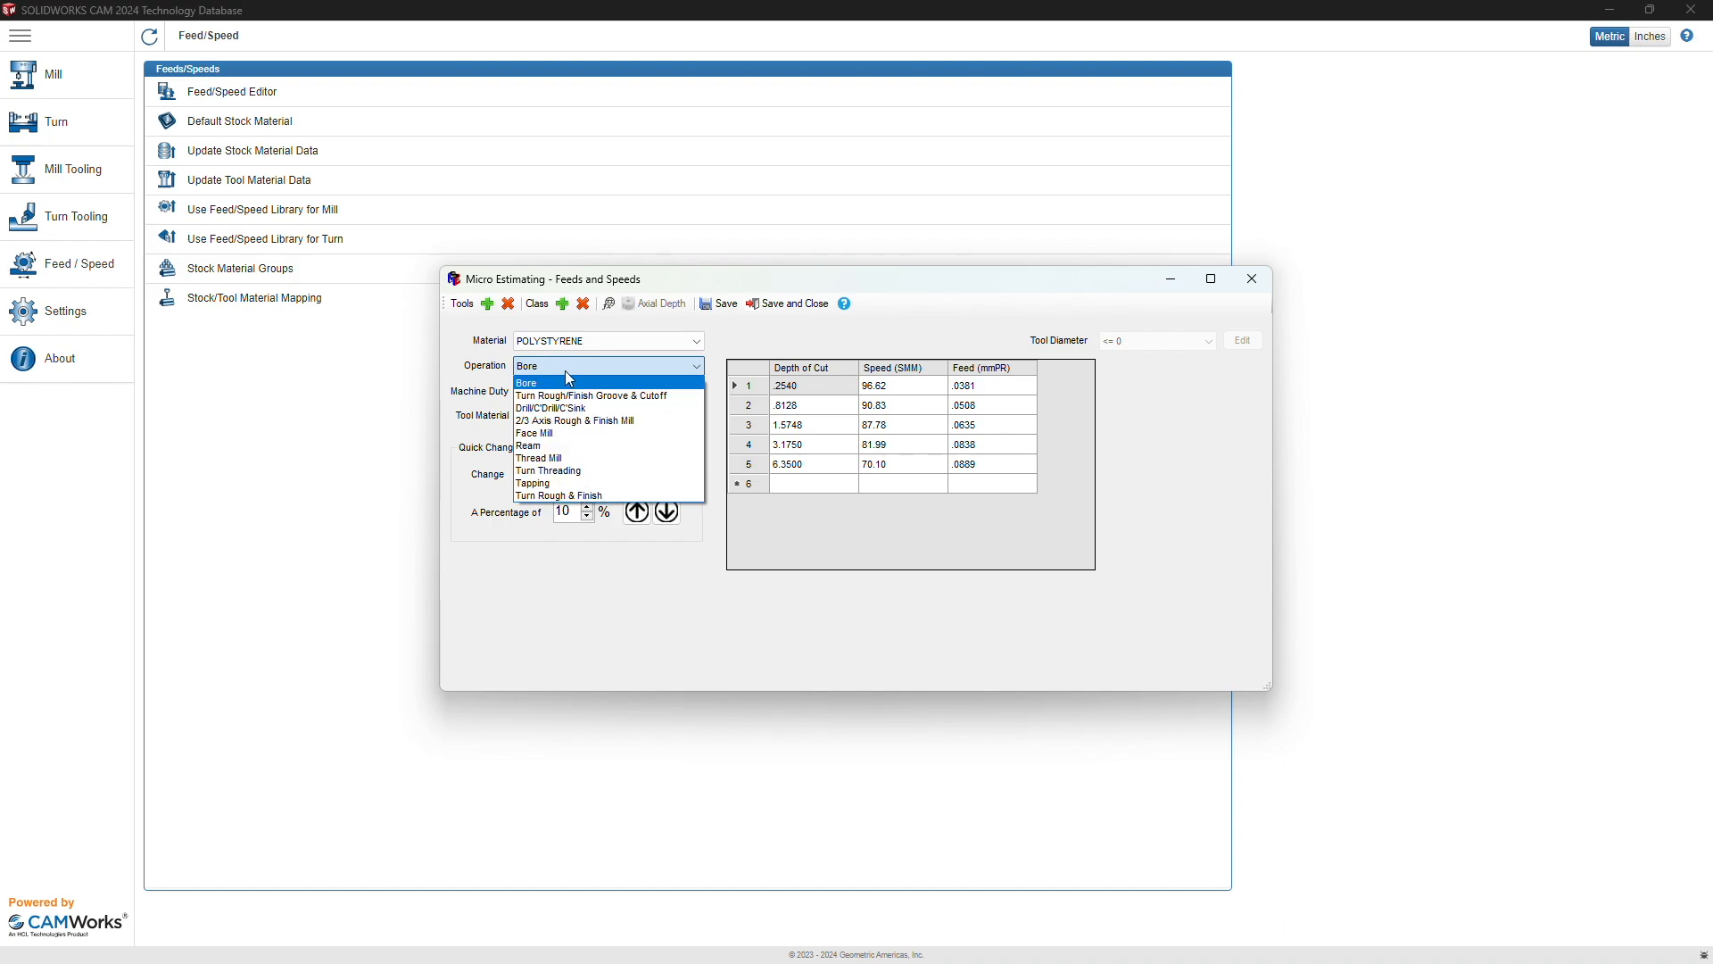
{"action": "left_click", "coordinate": [570, 497]}
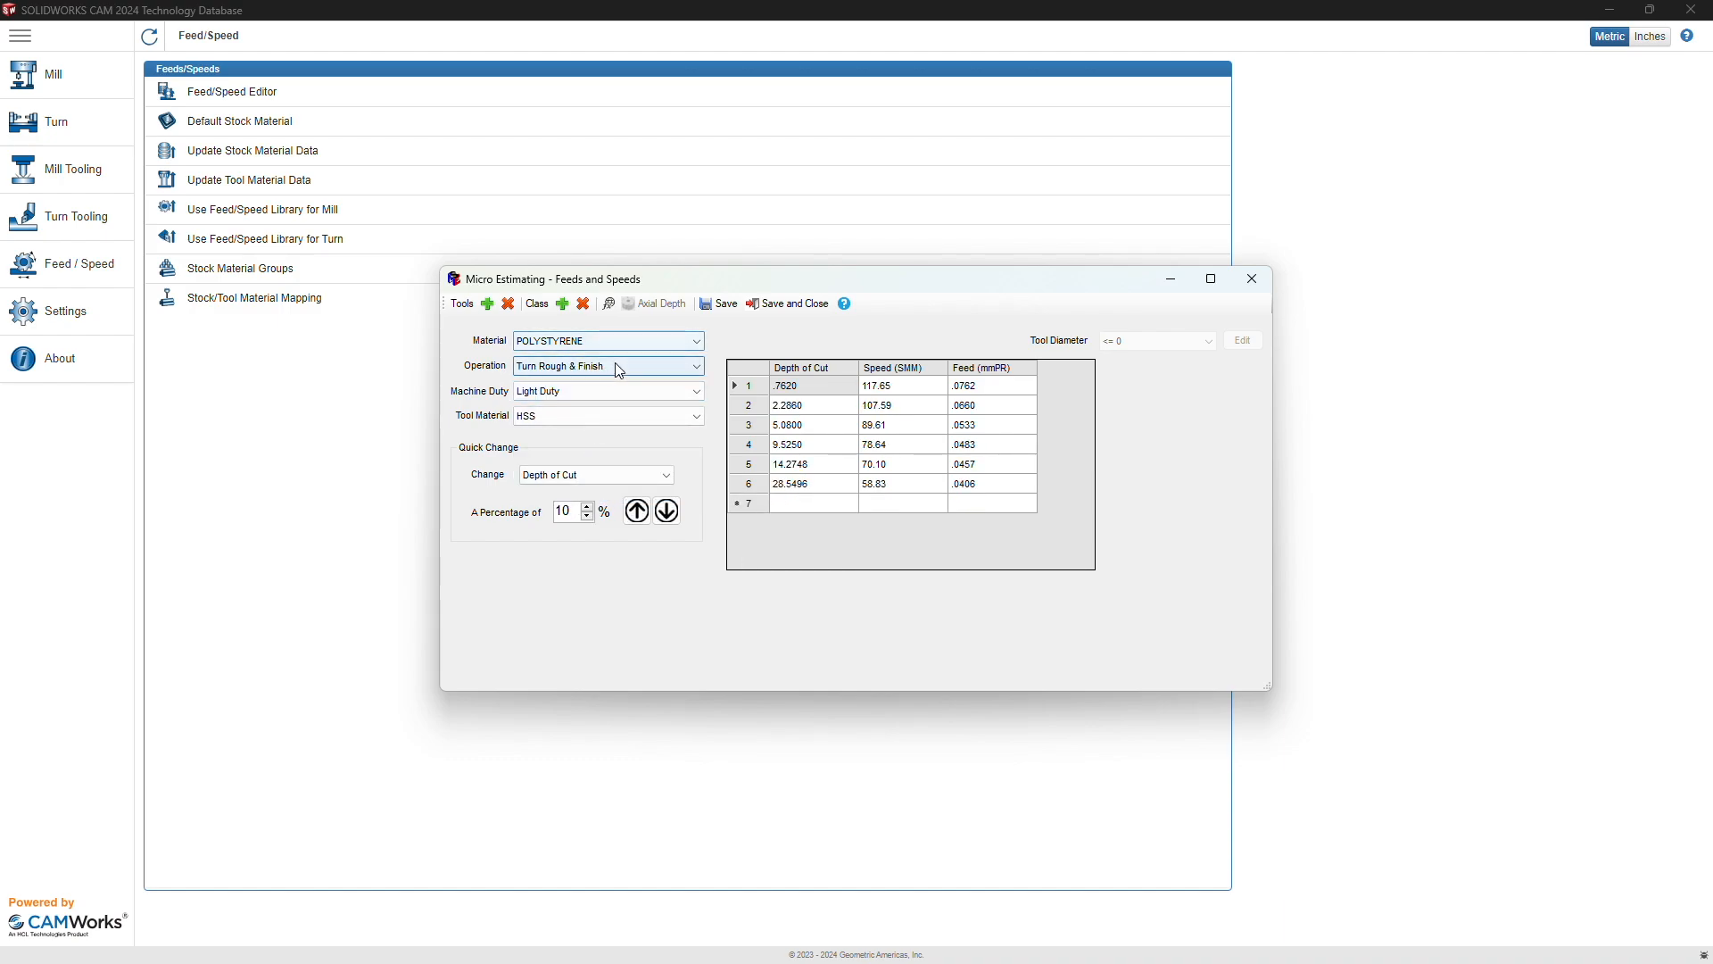
{"action": "left_click", "coordinate": [599, 394]}
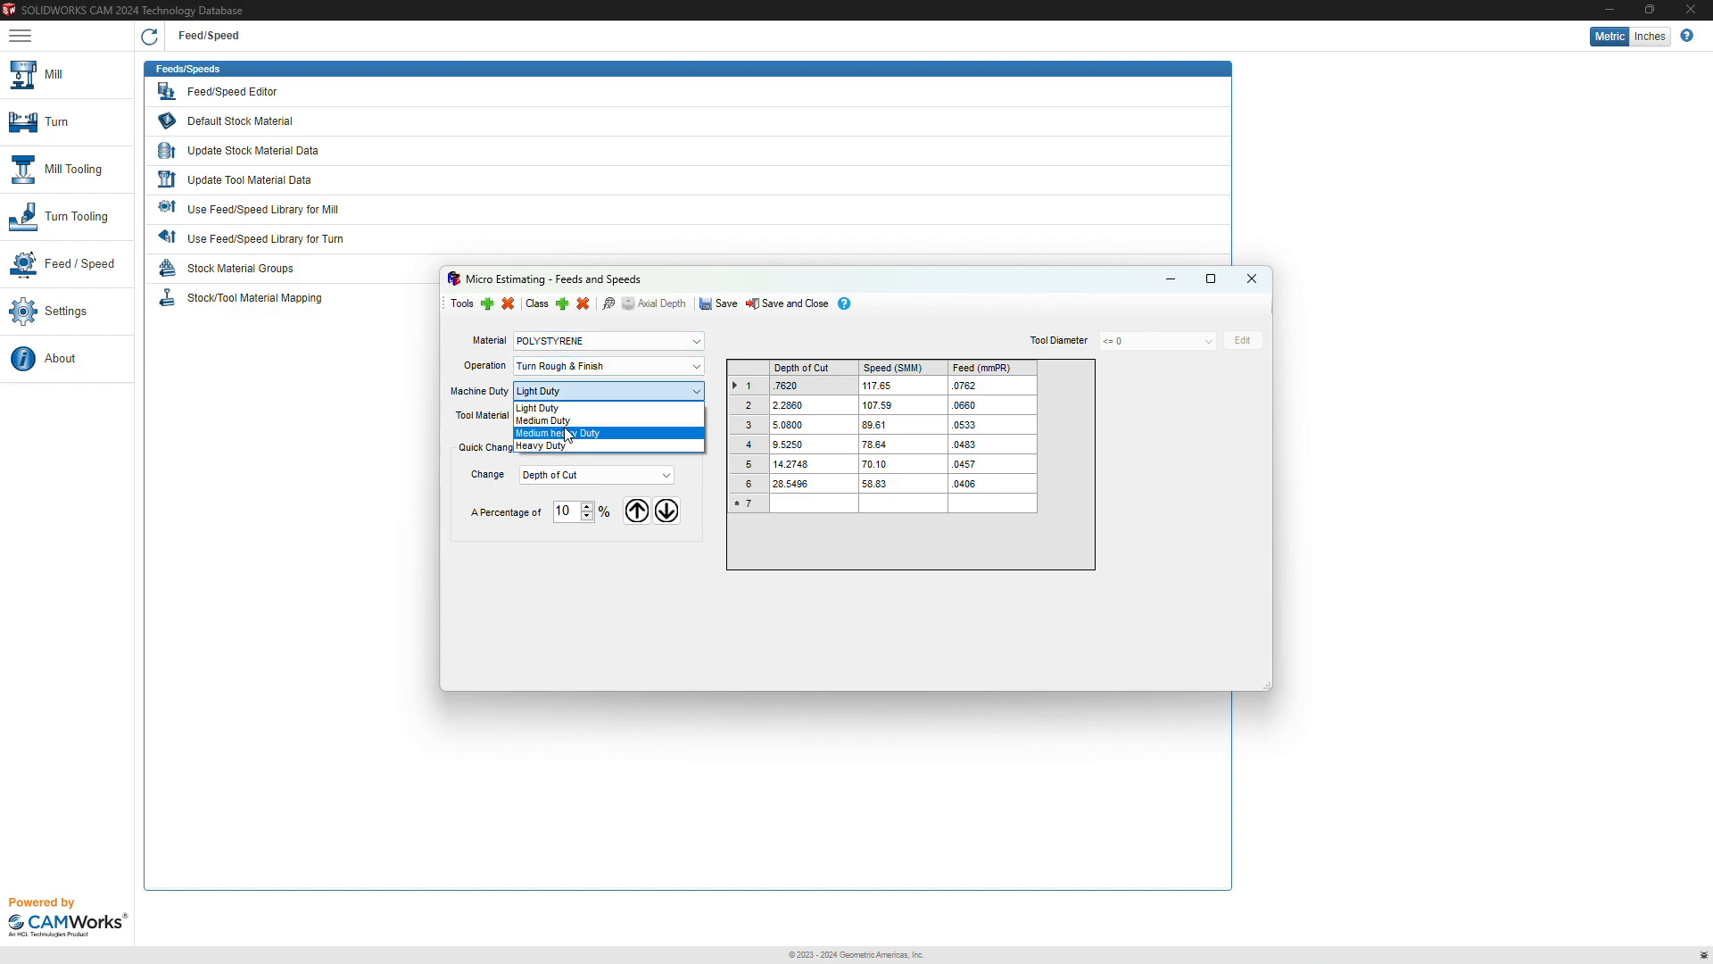
{"action": "left_click", "coordinate": [553, 421]}
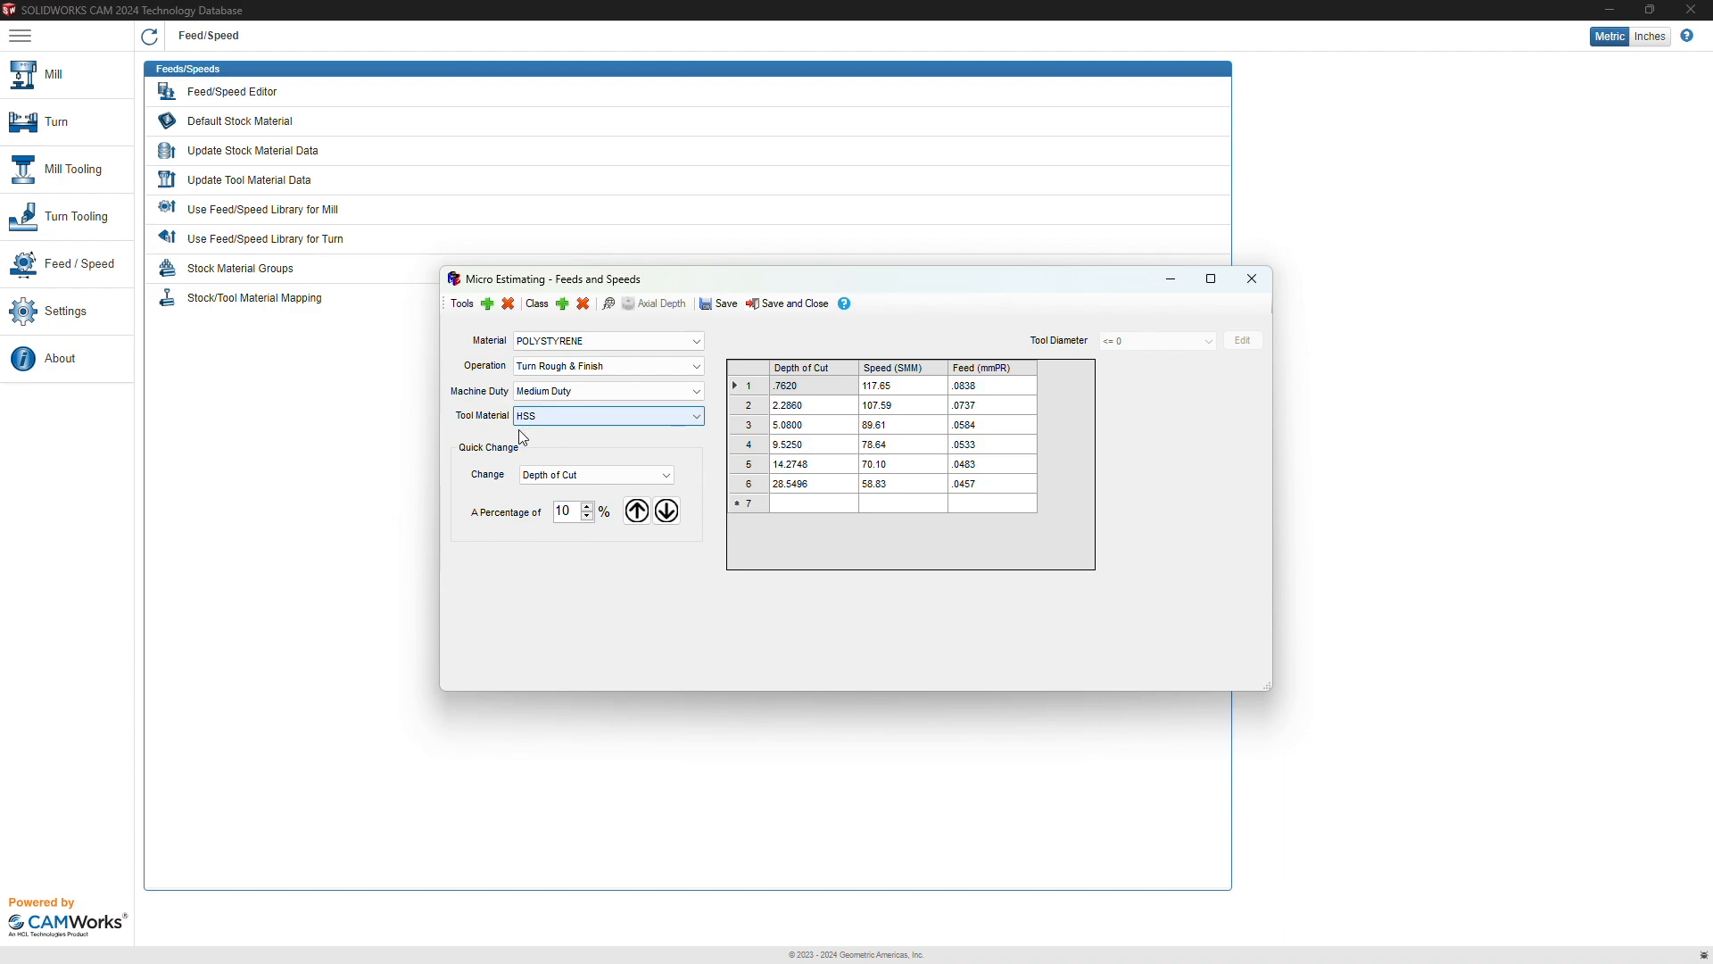
{"action": "left_click", "coordinate": [533, 419]}
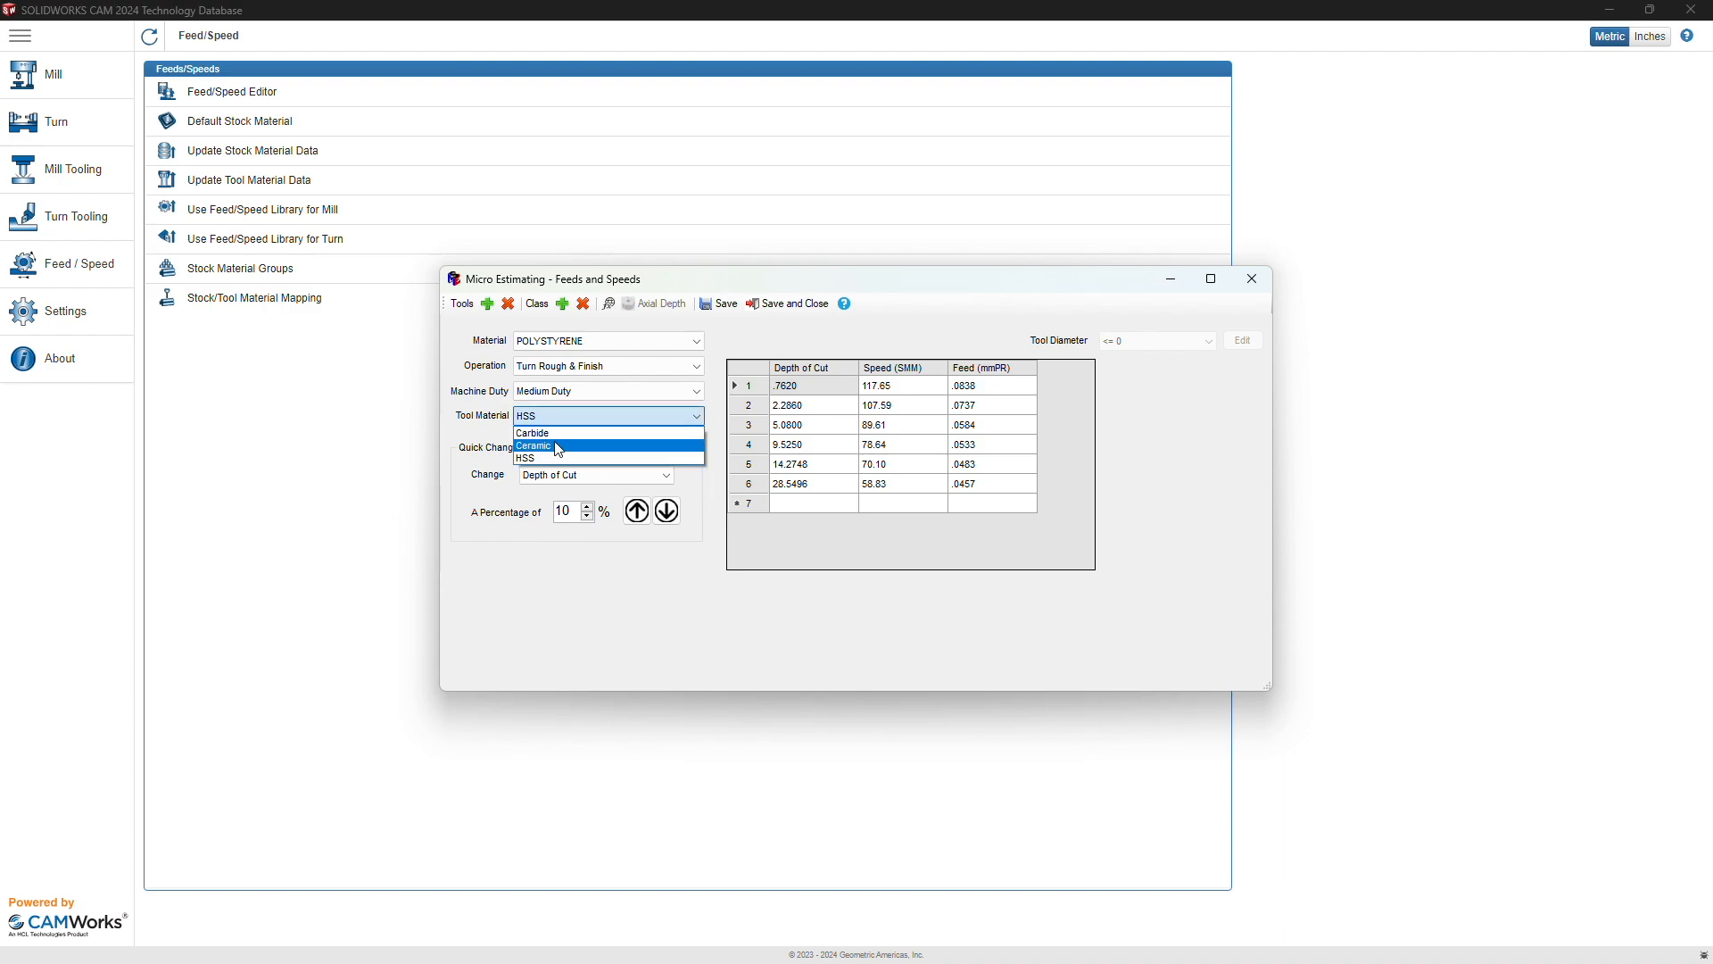
{"action": "left_click", "coordinate": [546, 433]}
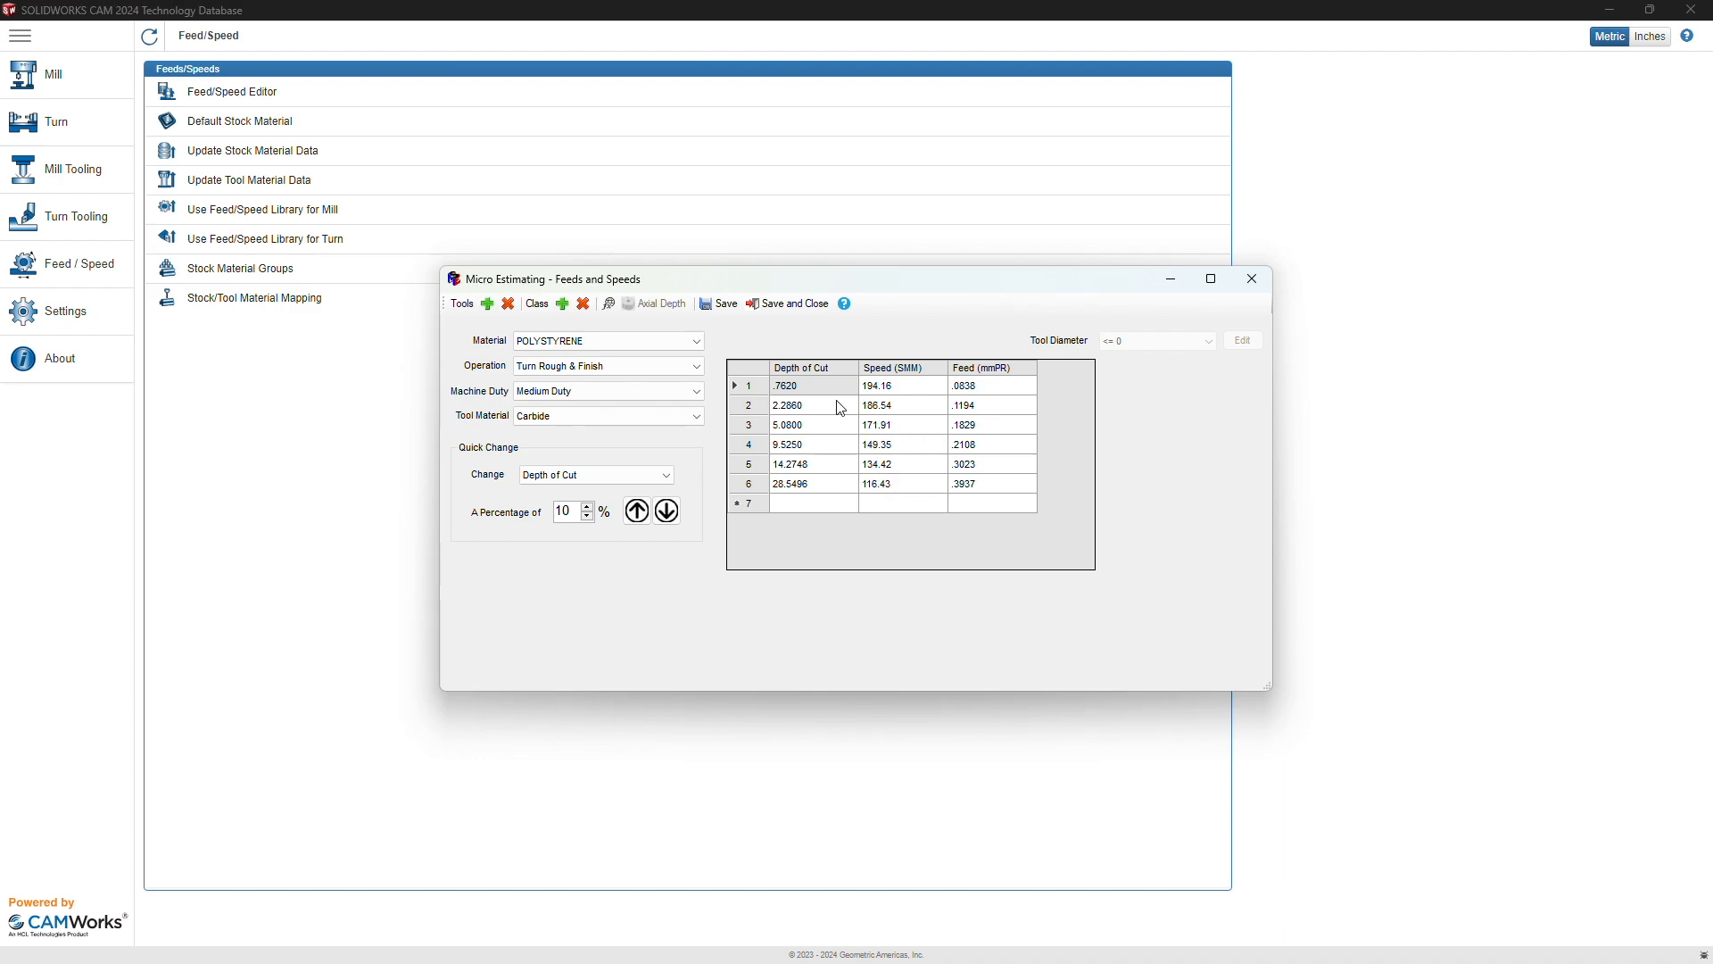
{"action": "left_click", "coordinate": [801, 407]}
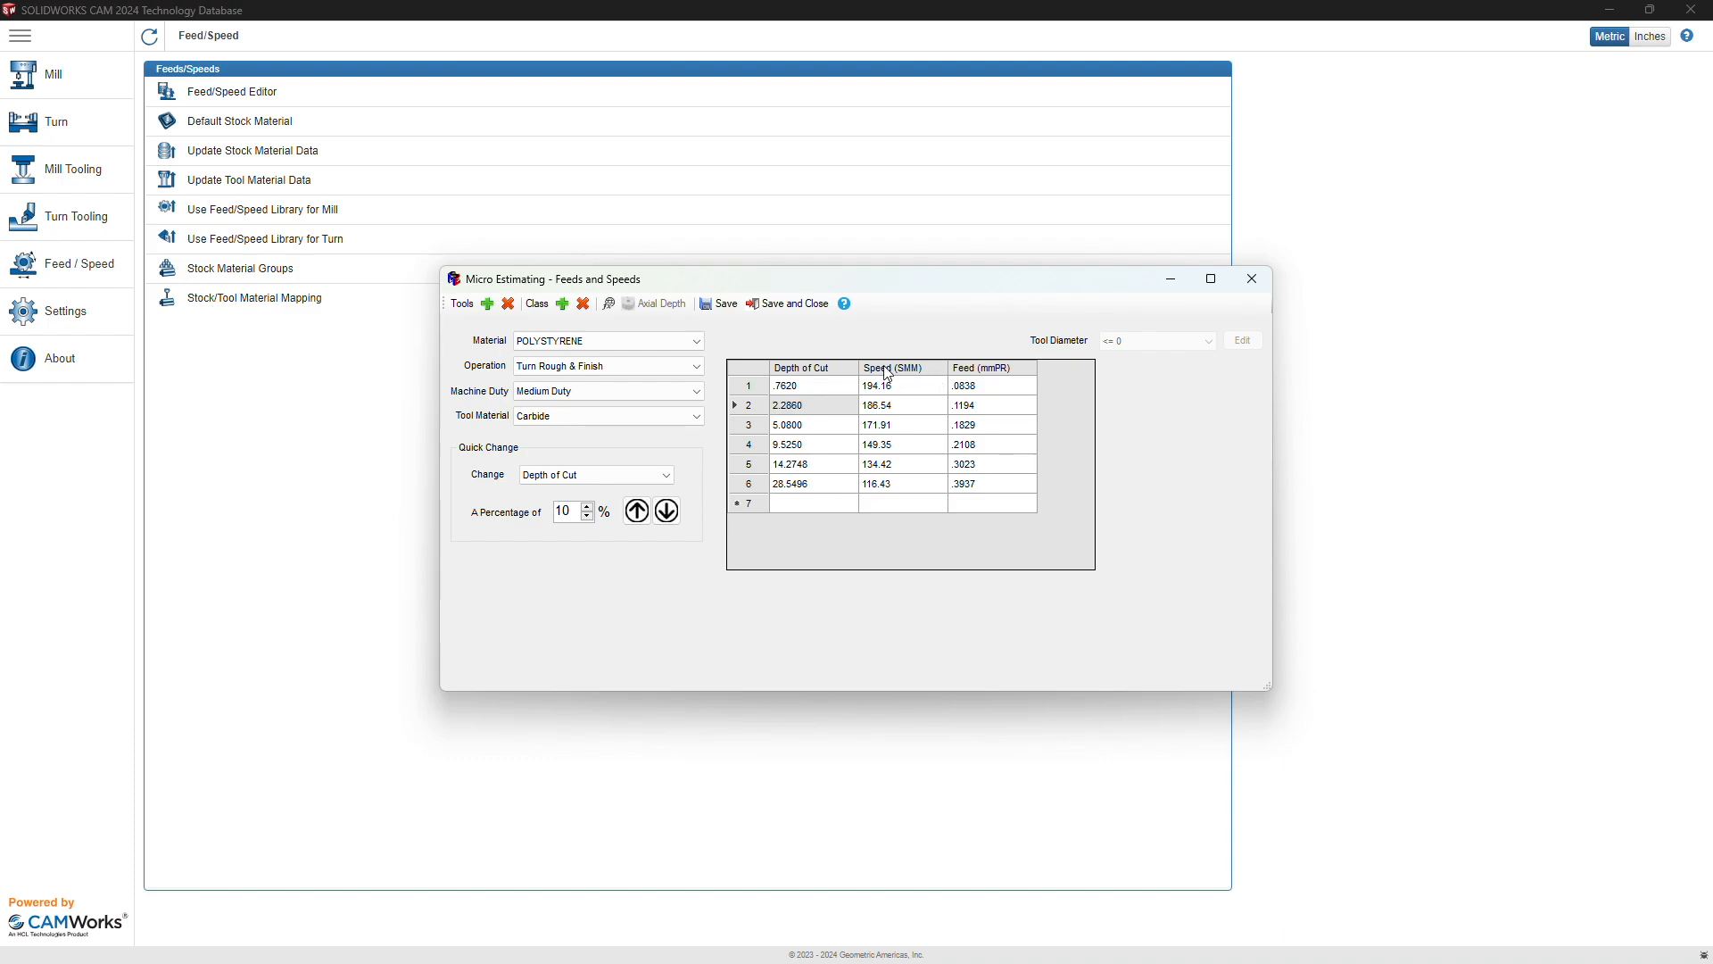
Step: Lower all Feed values by 10 percent with Quick Change set to Feed
{"action": "left_click", "coordinate": [908, 387]}
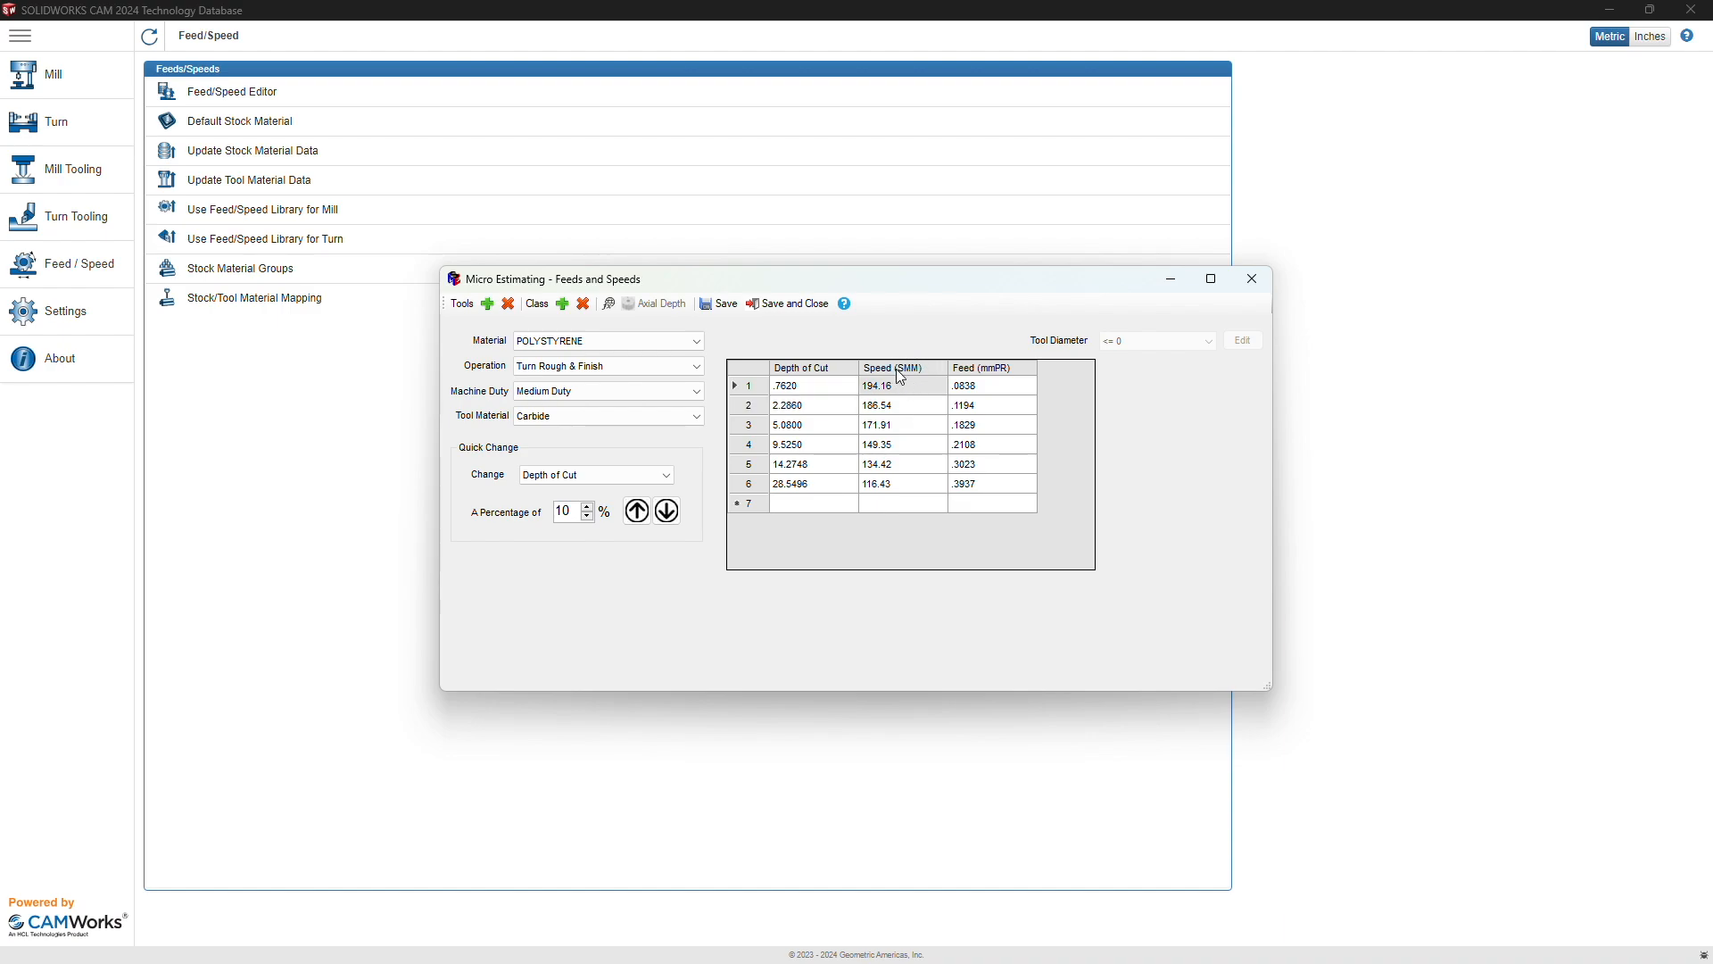
{"action": "left_click", "coordinate": [603, 473]}
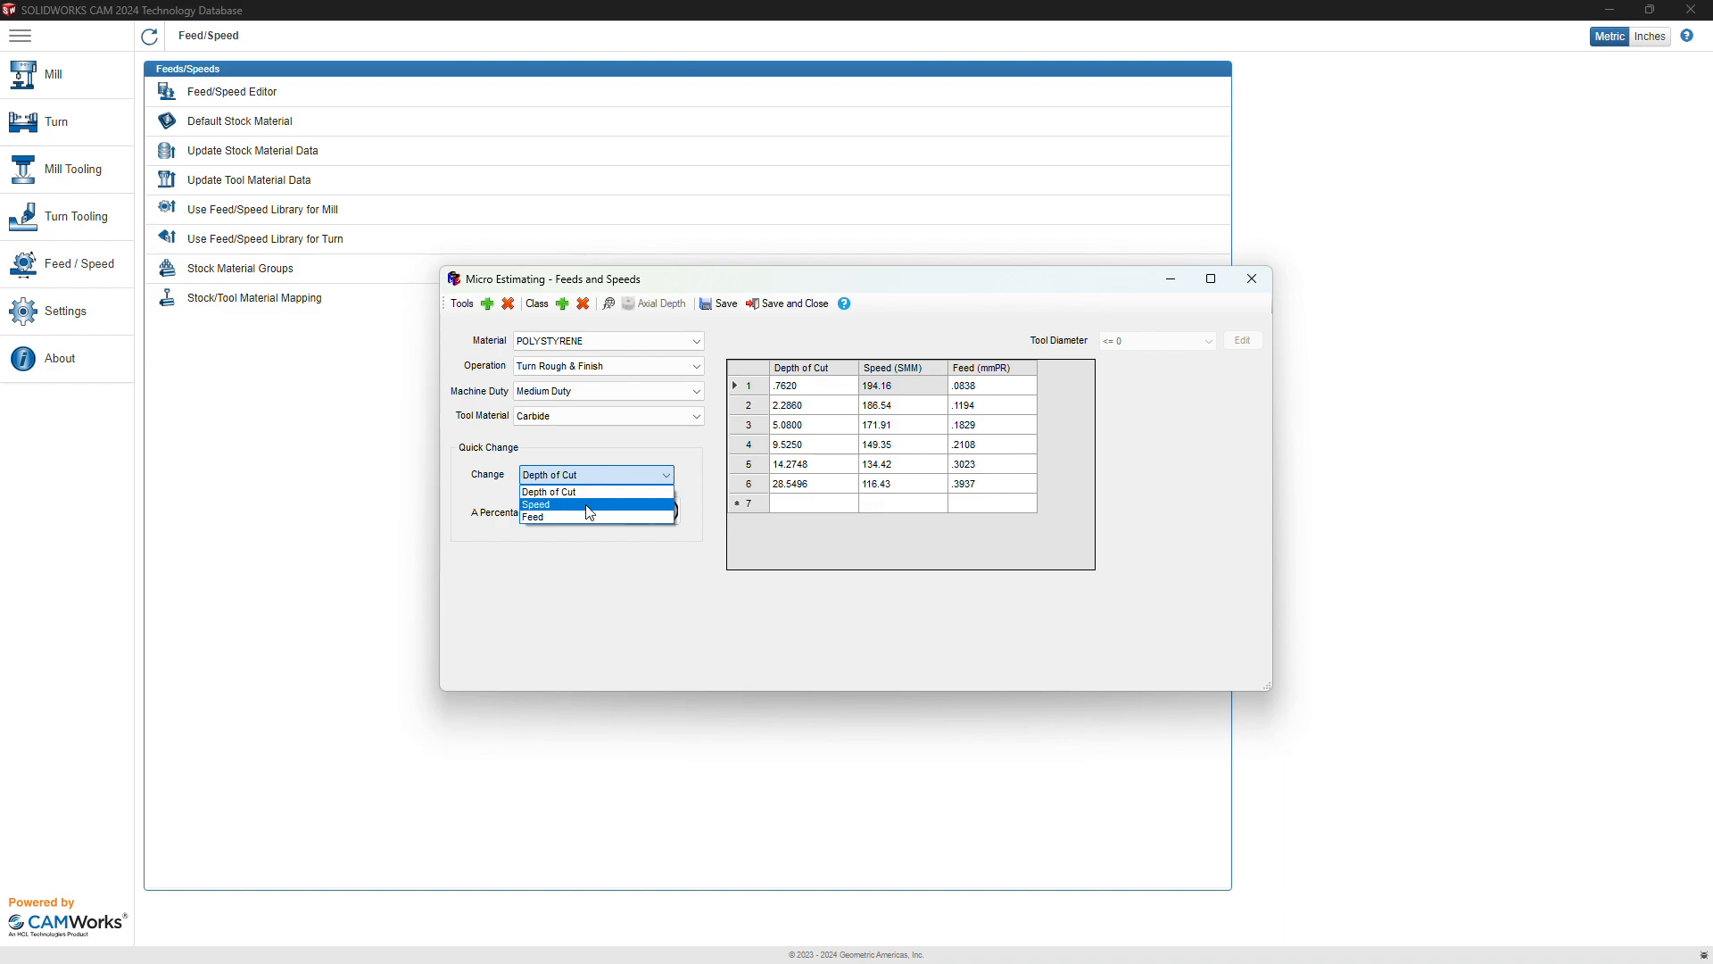
{"action": "left_click", "coordinate": [590, 505]}
{"action": "left_click", "coordinate": [566, 474]}
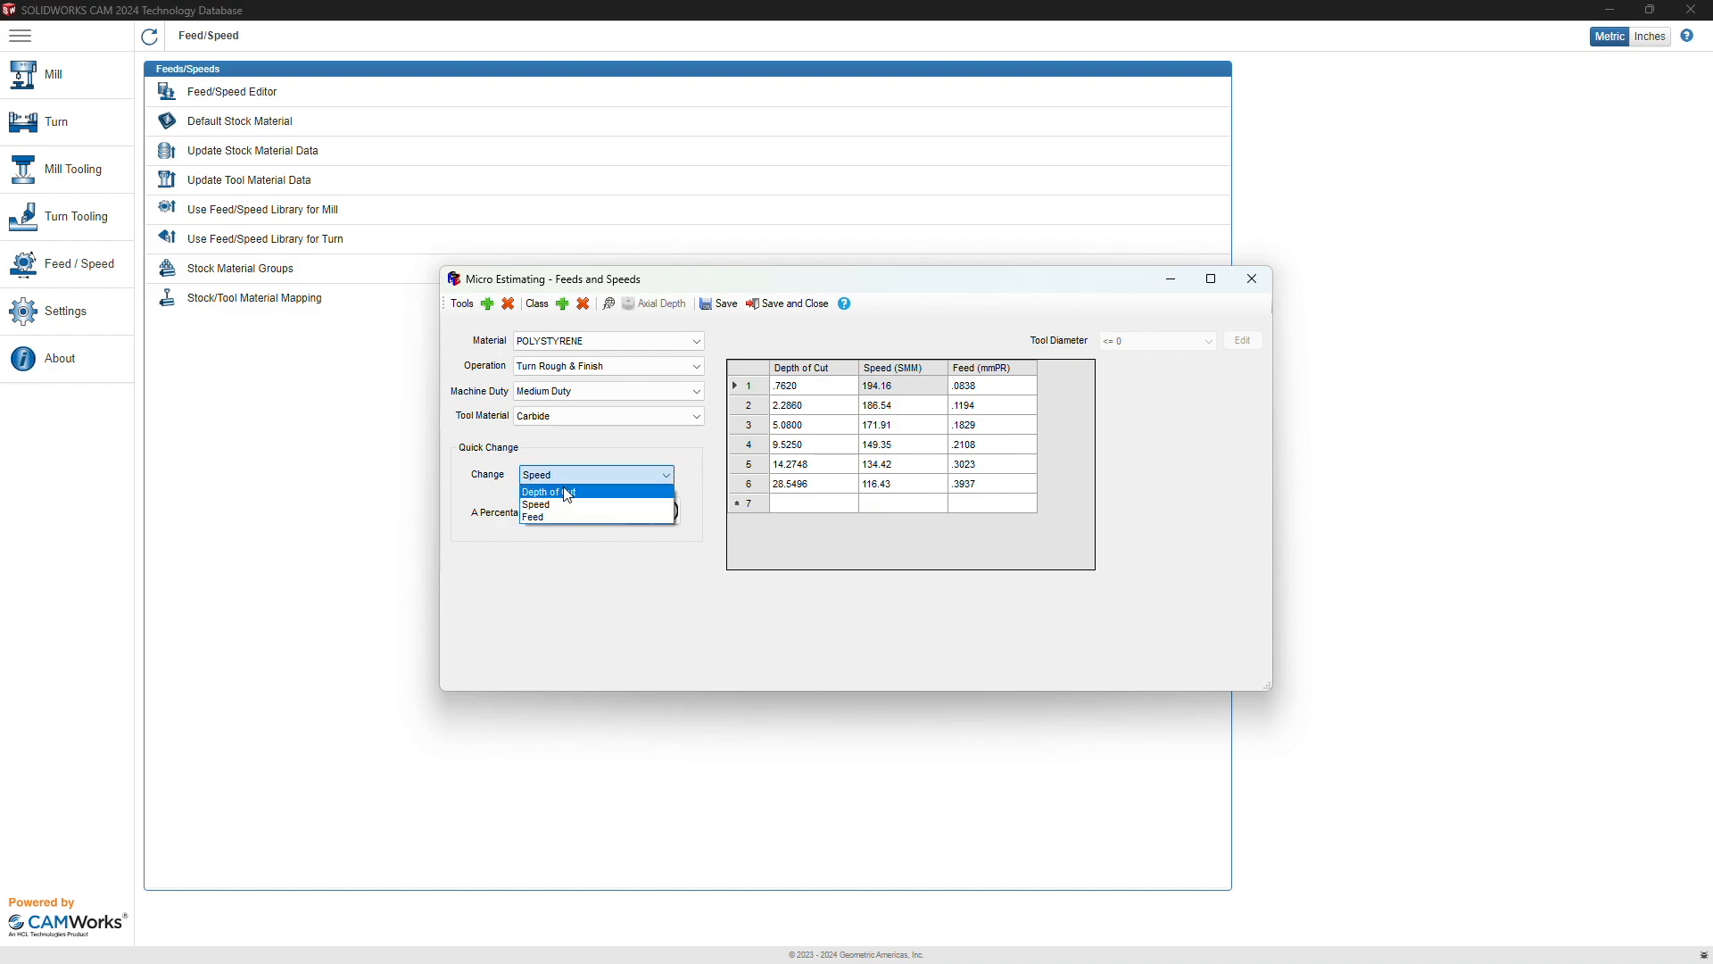
{"action": "left_click", "coordinate": [549, 518]}
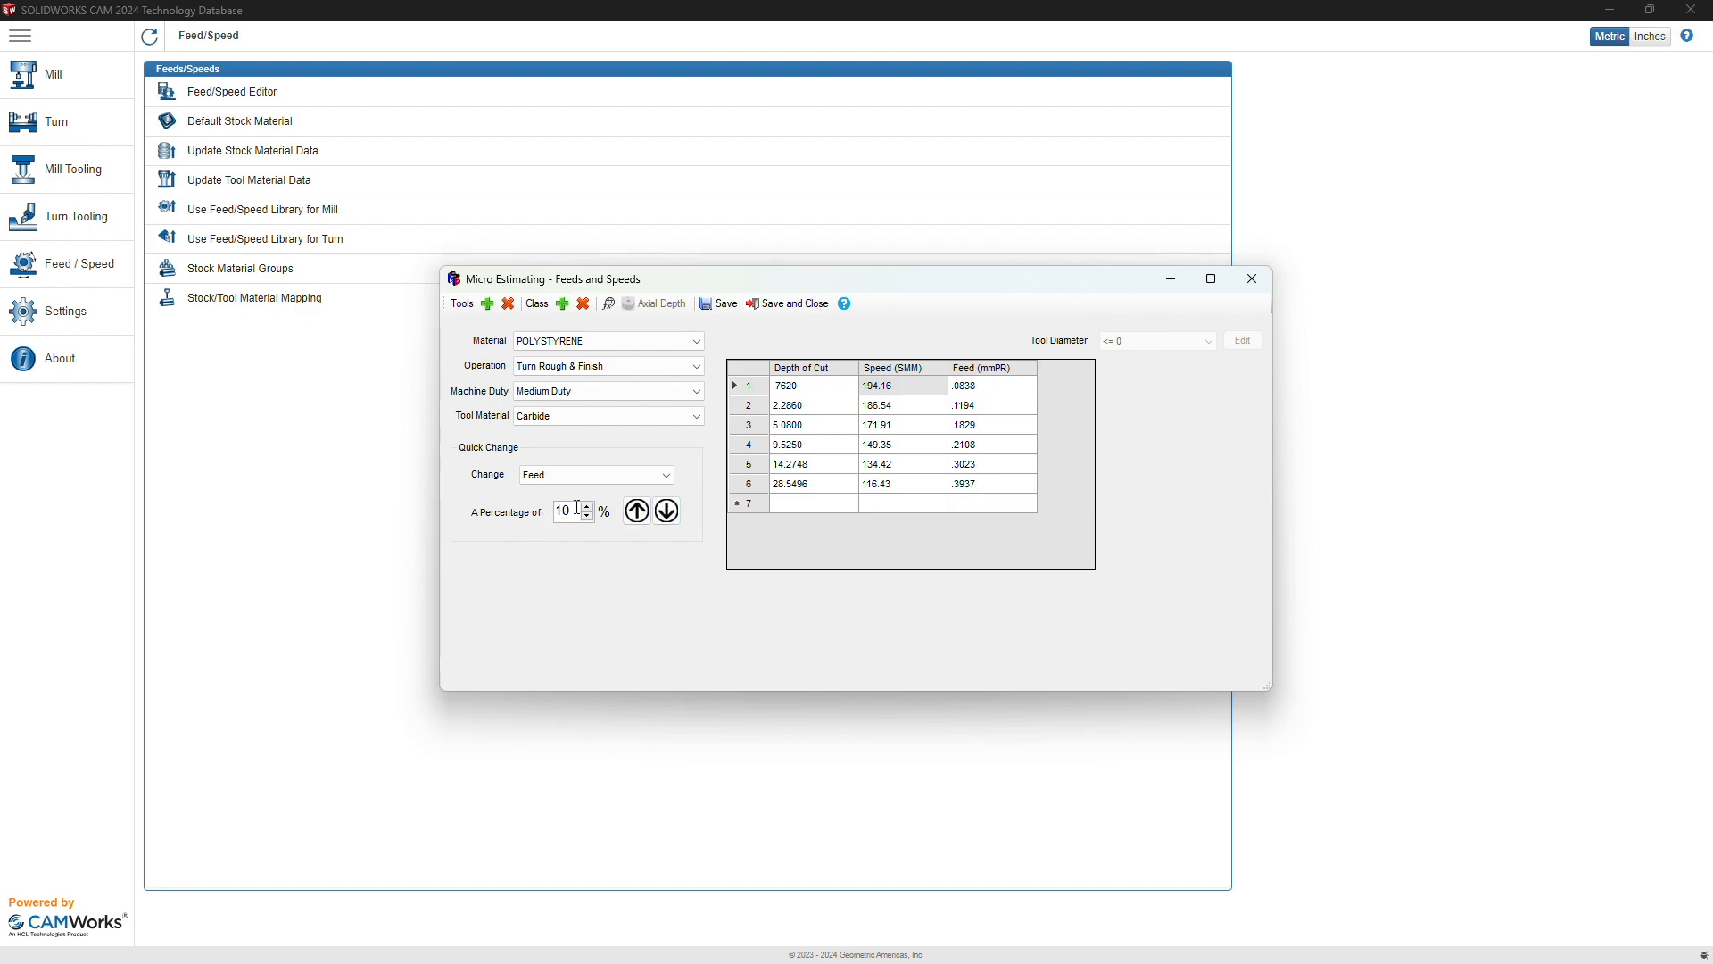
{"action": "left_click", "coordinate": [671, 513]}
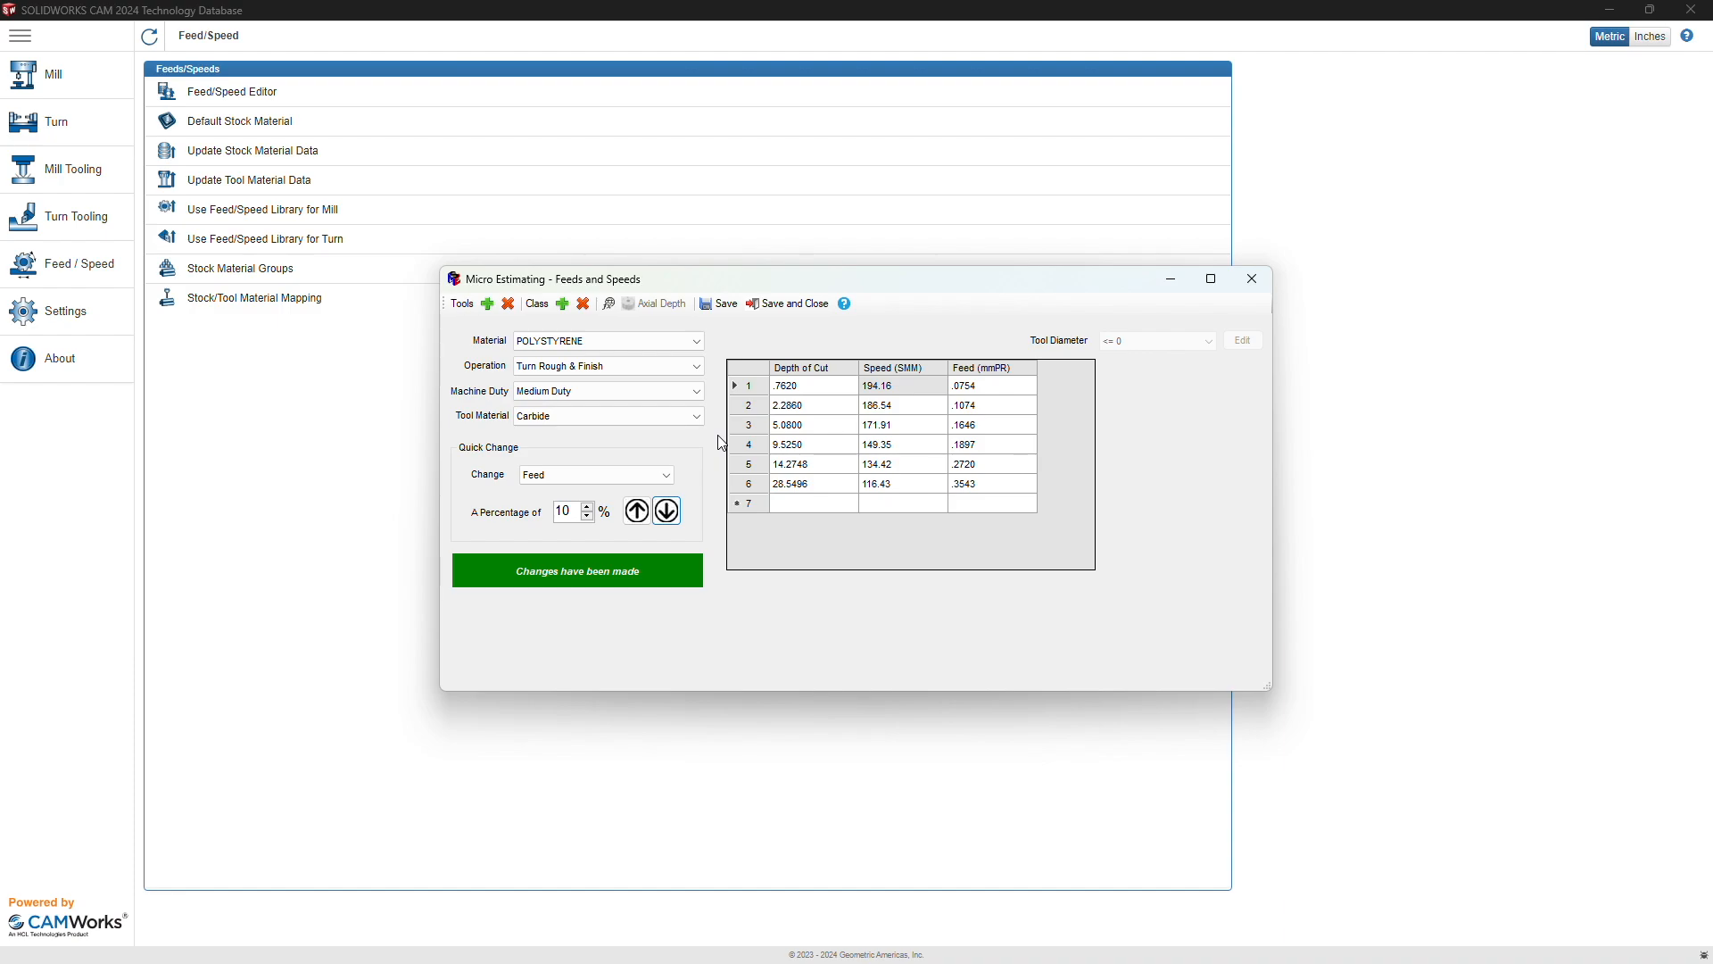
Step: Enter 0.1 as row 1's Depth of Cut and save the feeds table
{"action": "left_click", "coordinate": [793, 384]}
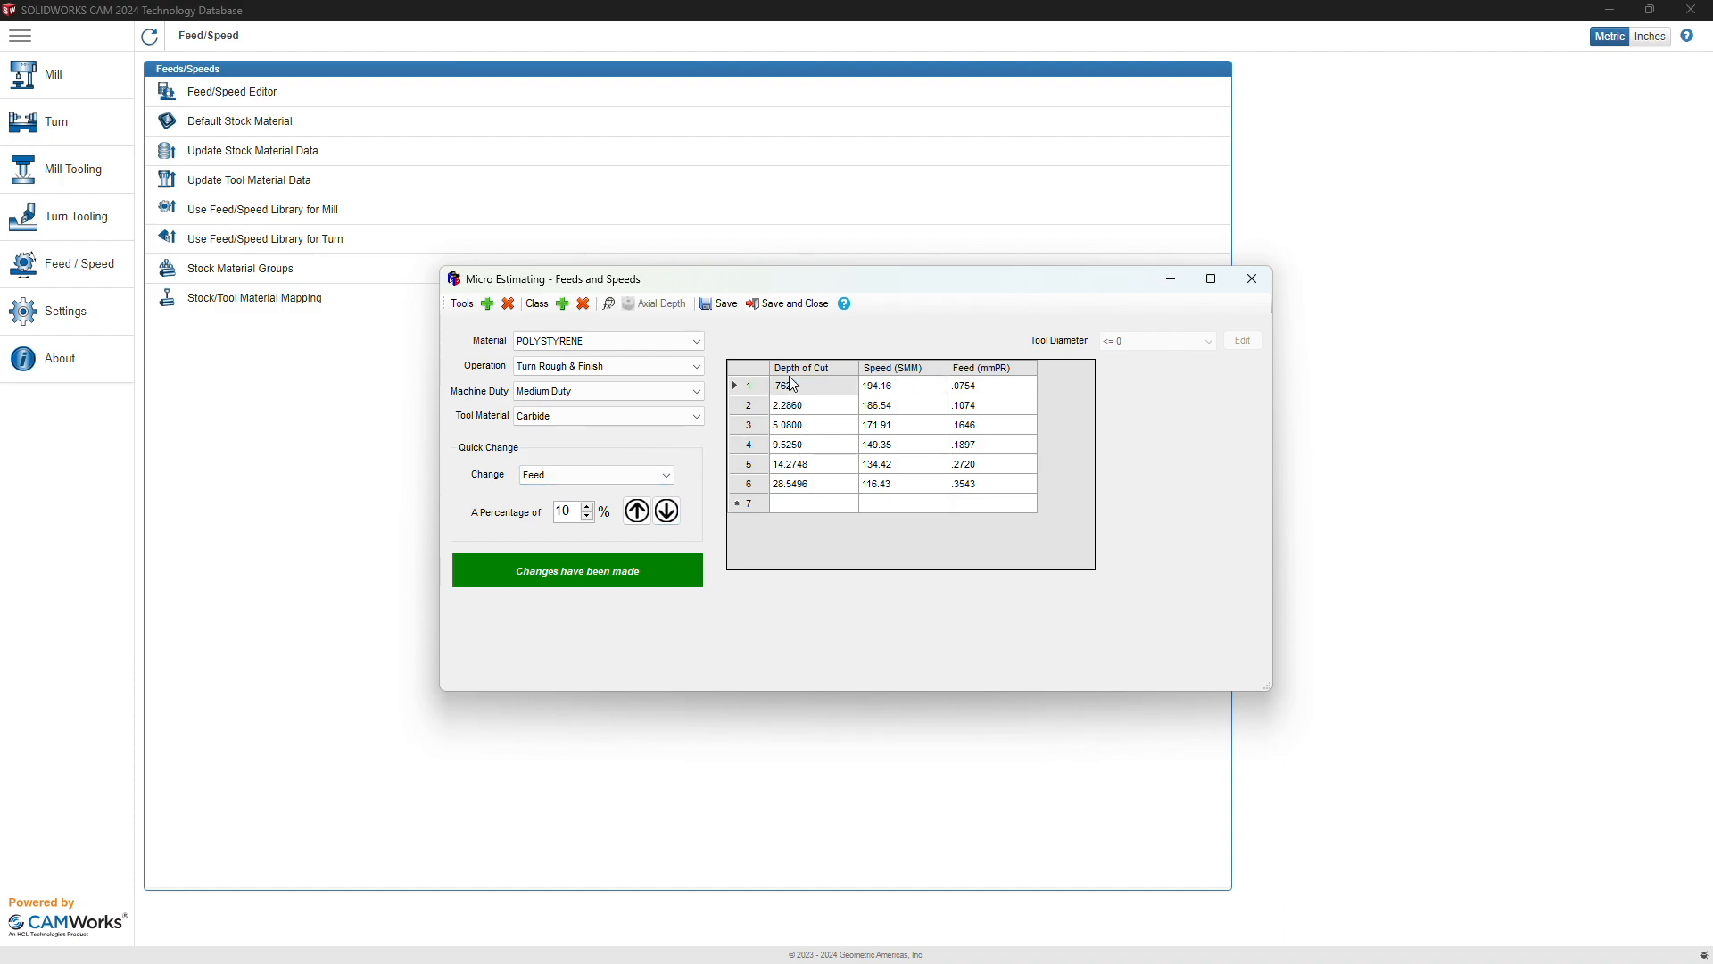
{"action": "type", "text": "0.1"}
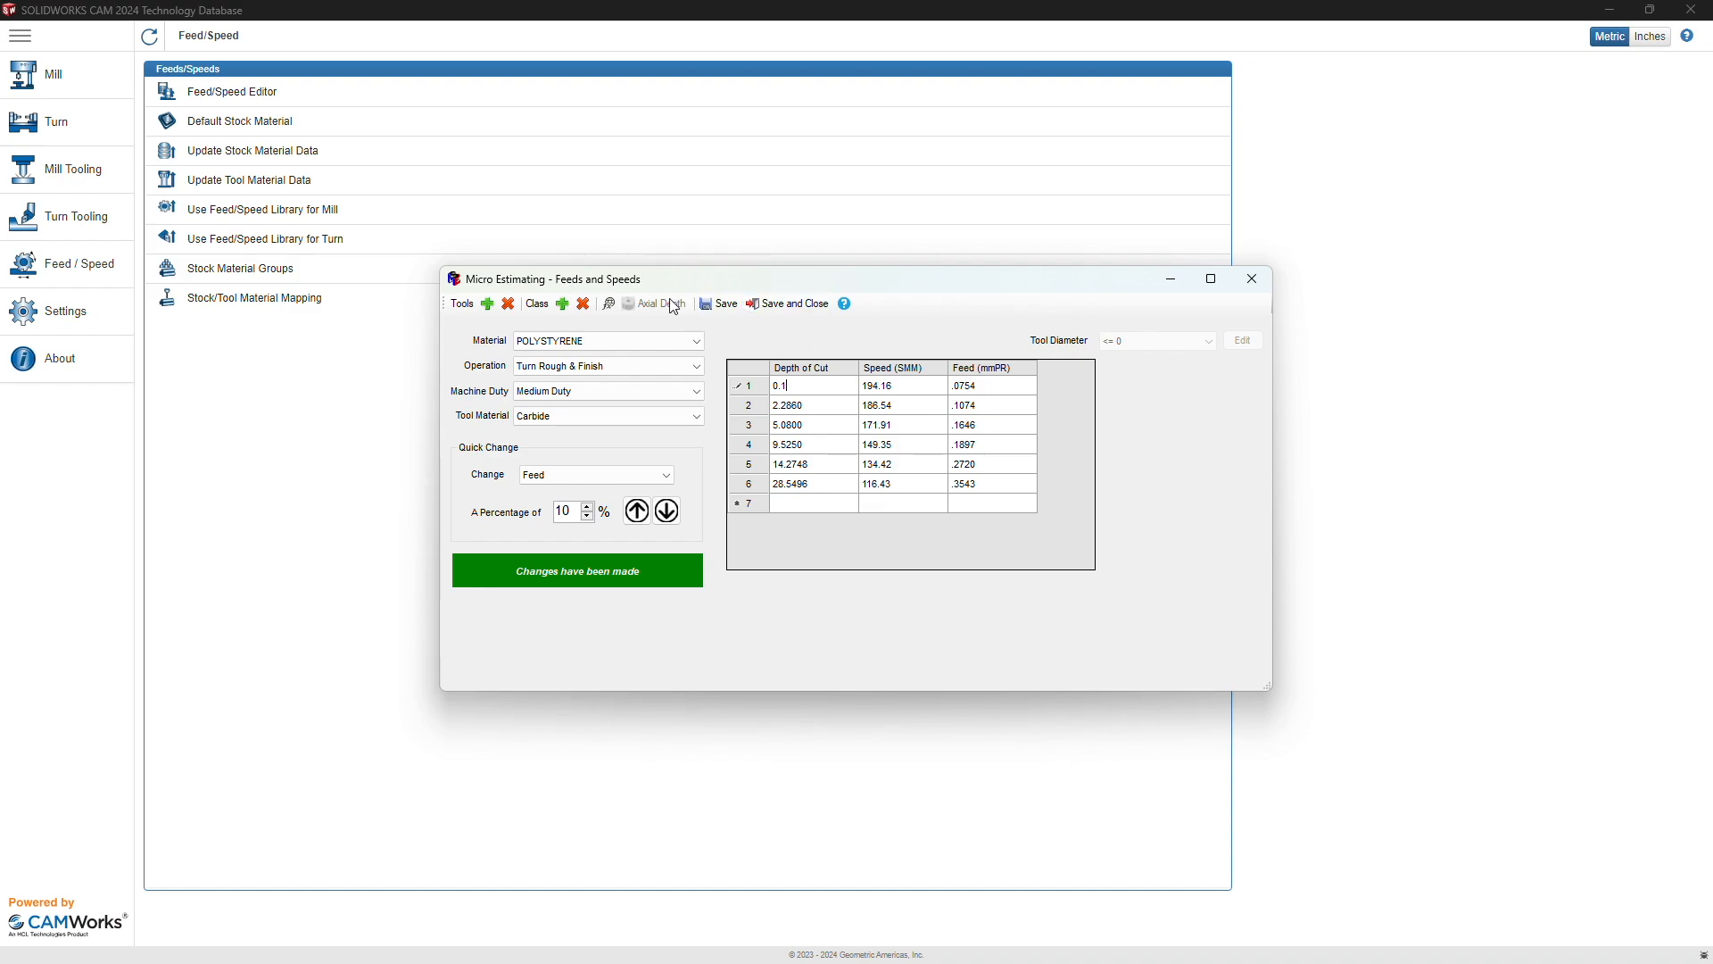
{"action": "left_click", "coordinate": [719, 304]}
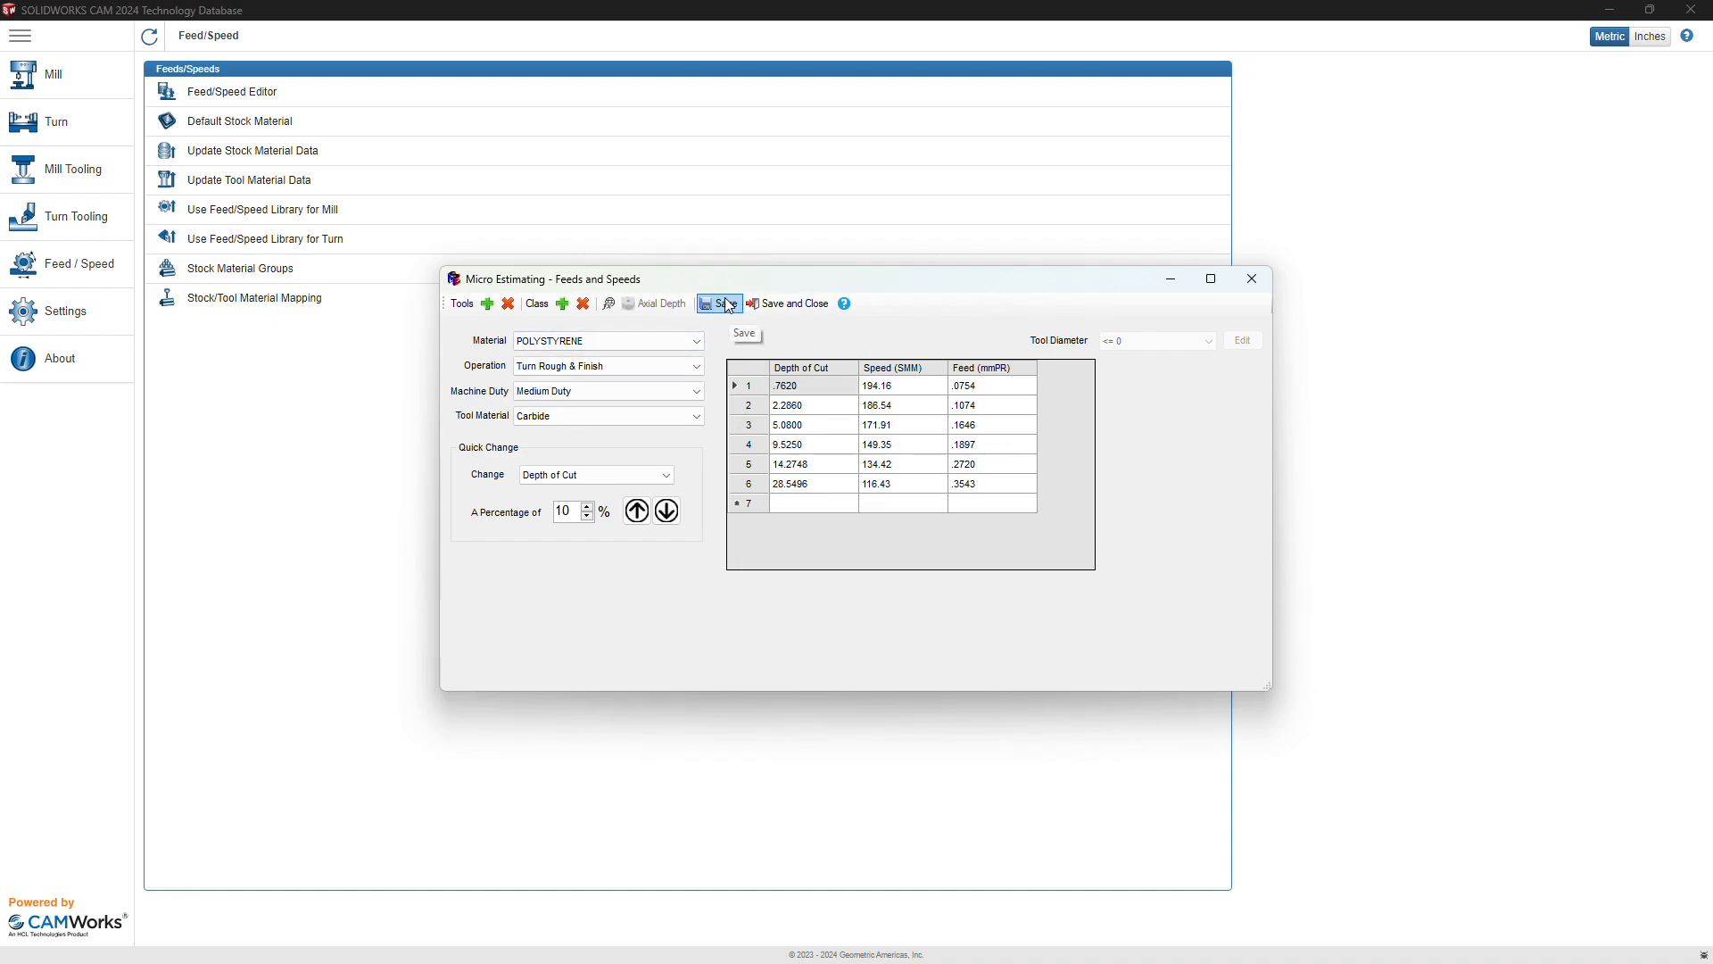
Step: Close Micro Estimating and the Material Library, then run Update Stock Material Data and confirm
{"action": "left_click", "coordinate": [1253, 279]}
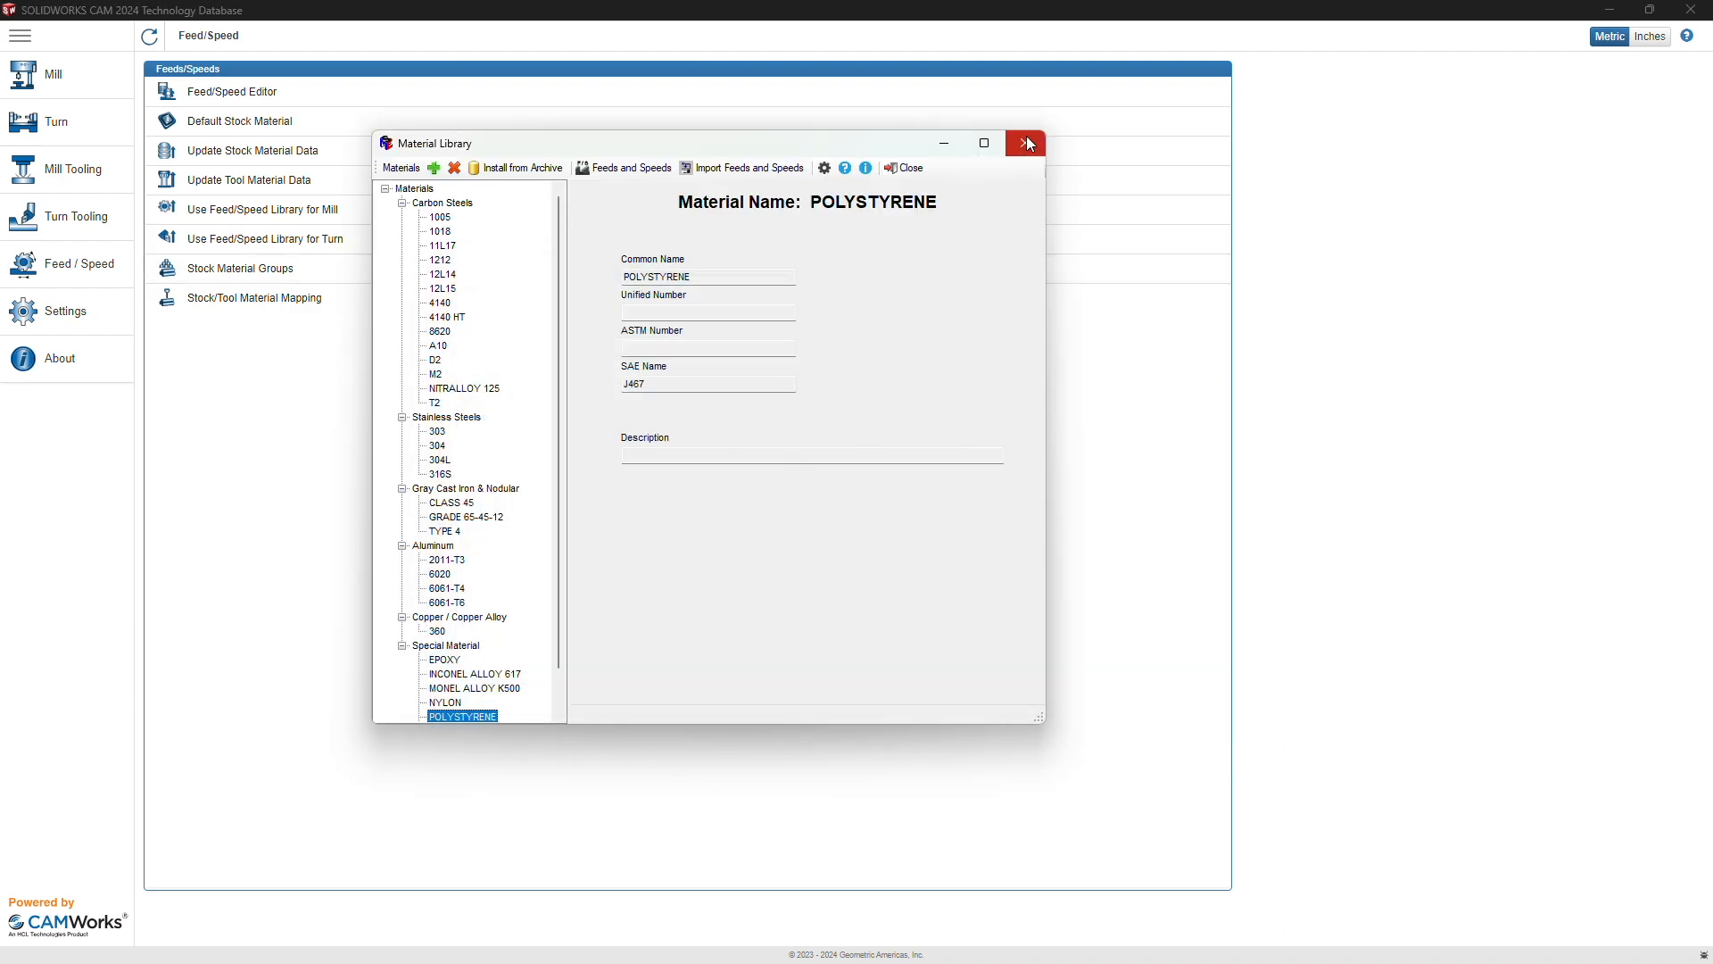
{"action": "left_click", "coordinate": [899, 169]}
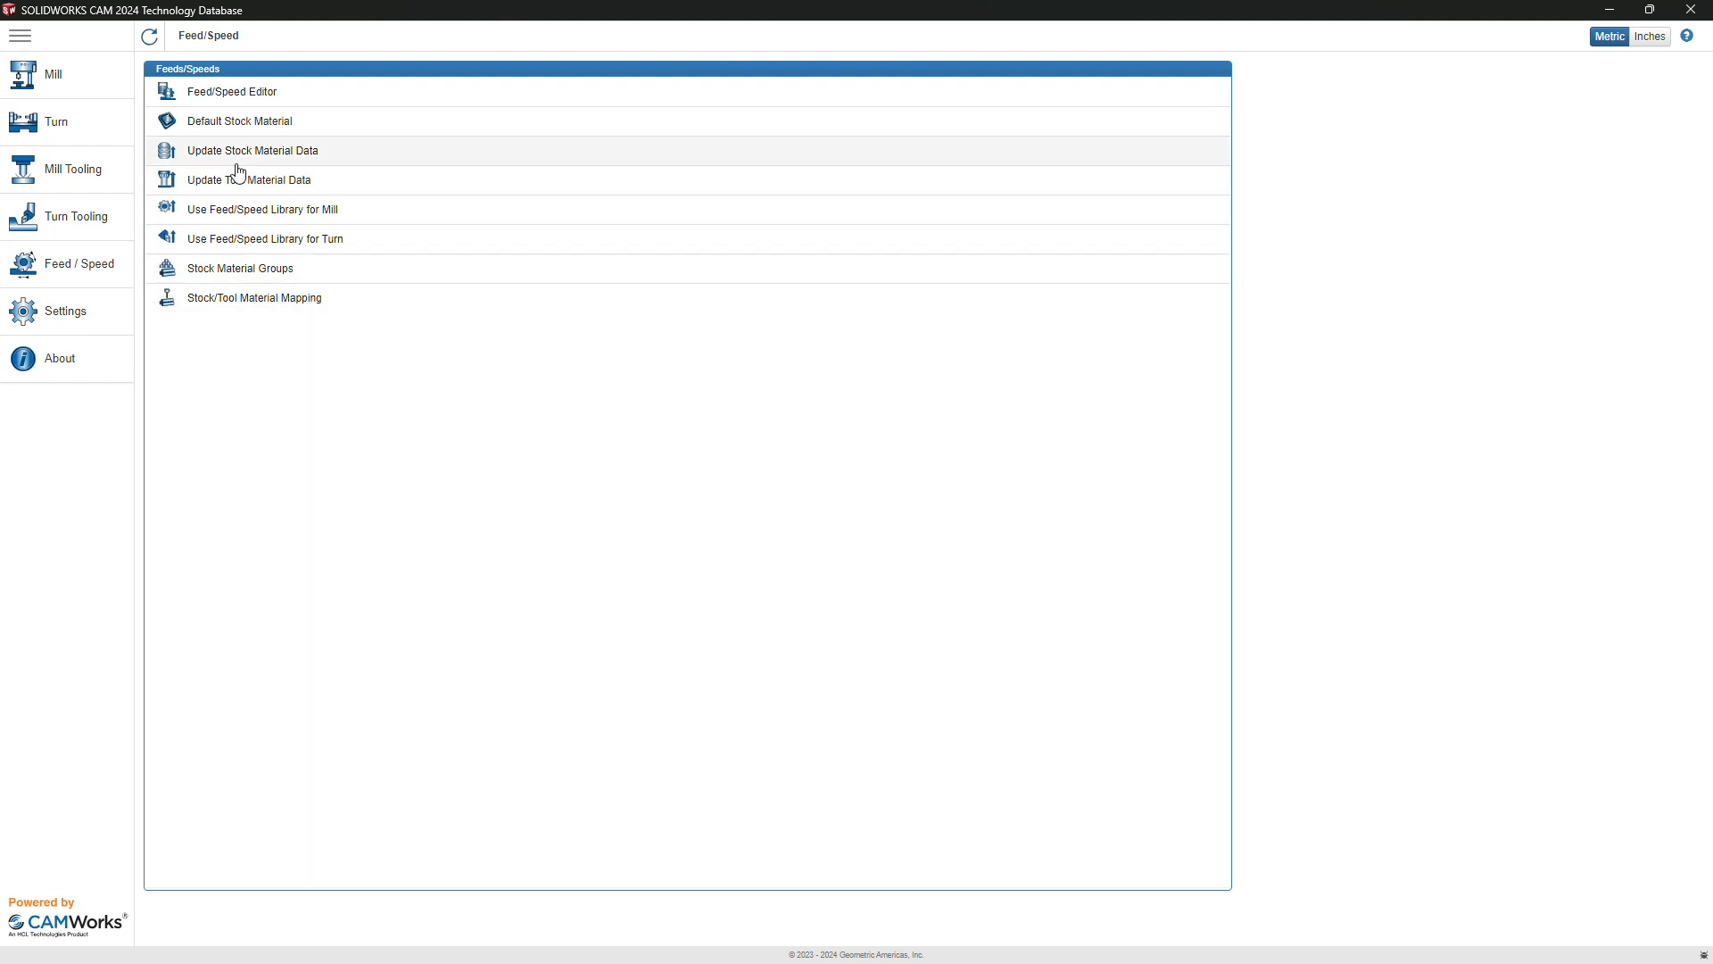
{"action": "left_click", "coordinate": [328, 153]}
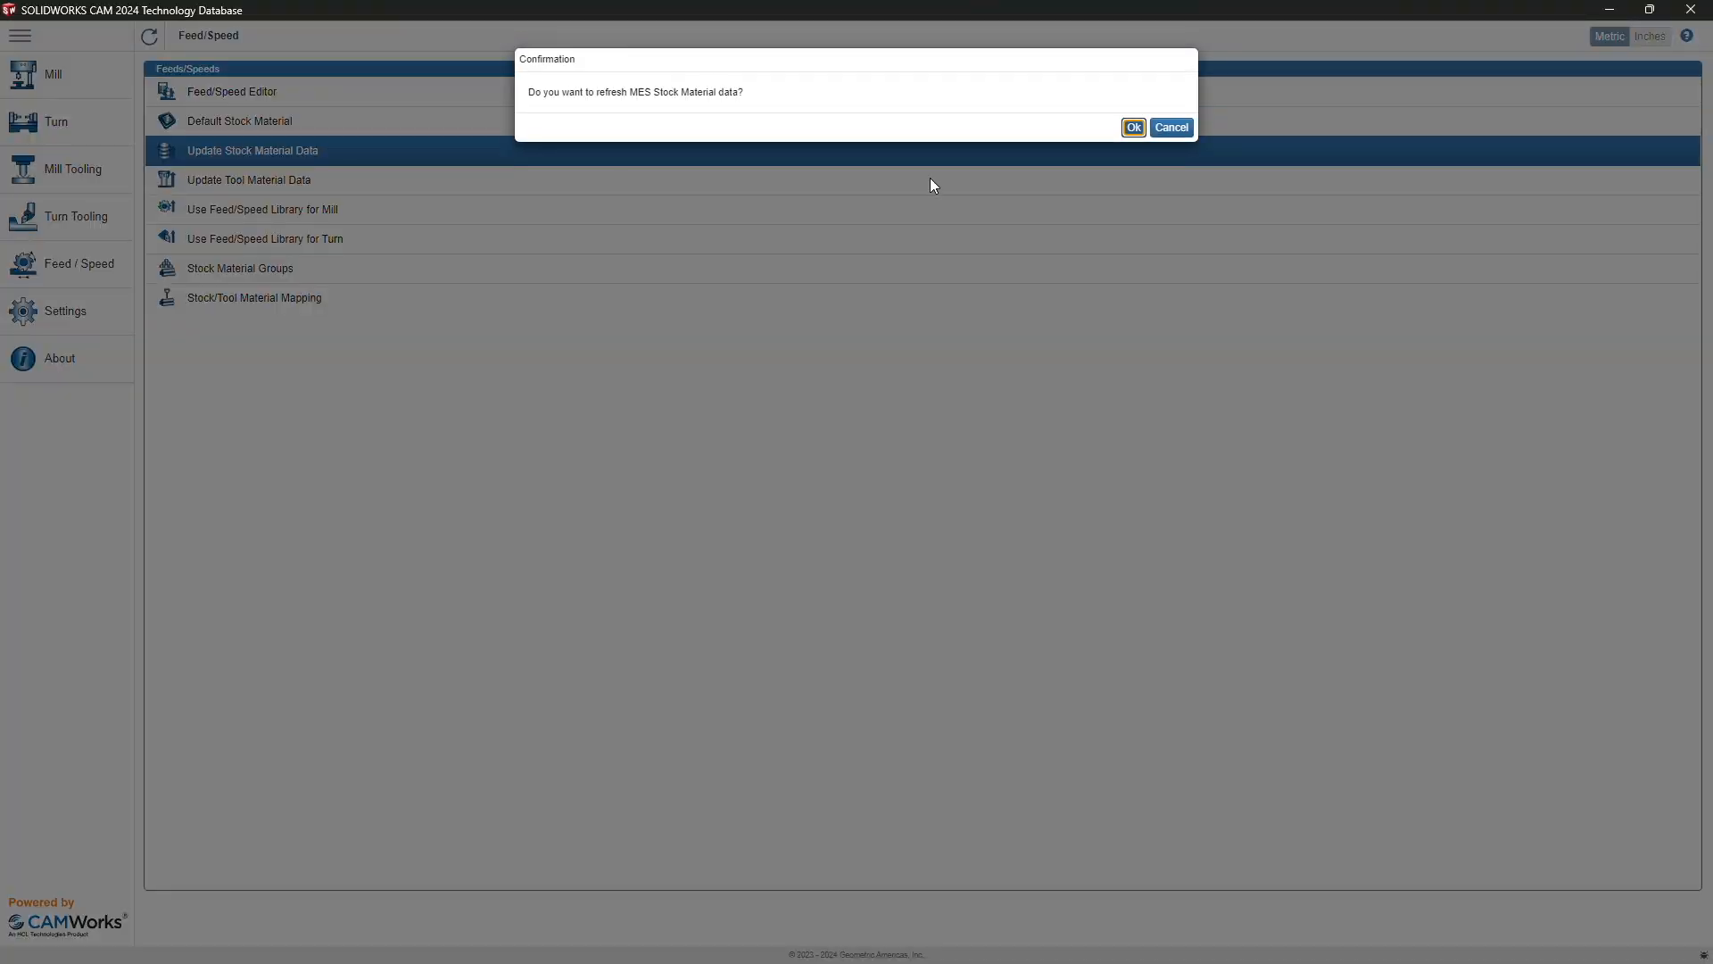
{"action": "left_click", "coordinate": [1133, 127]}
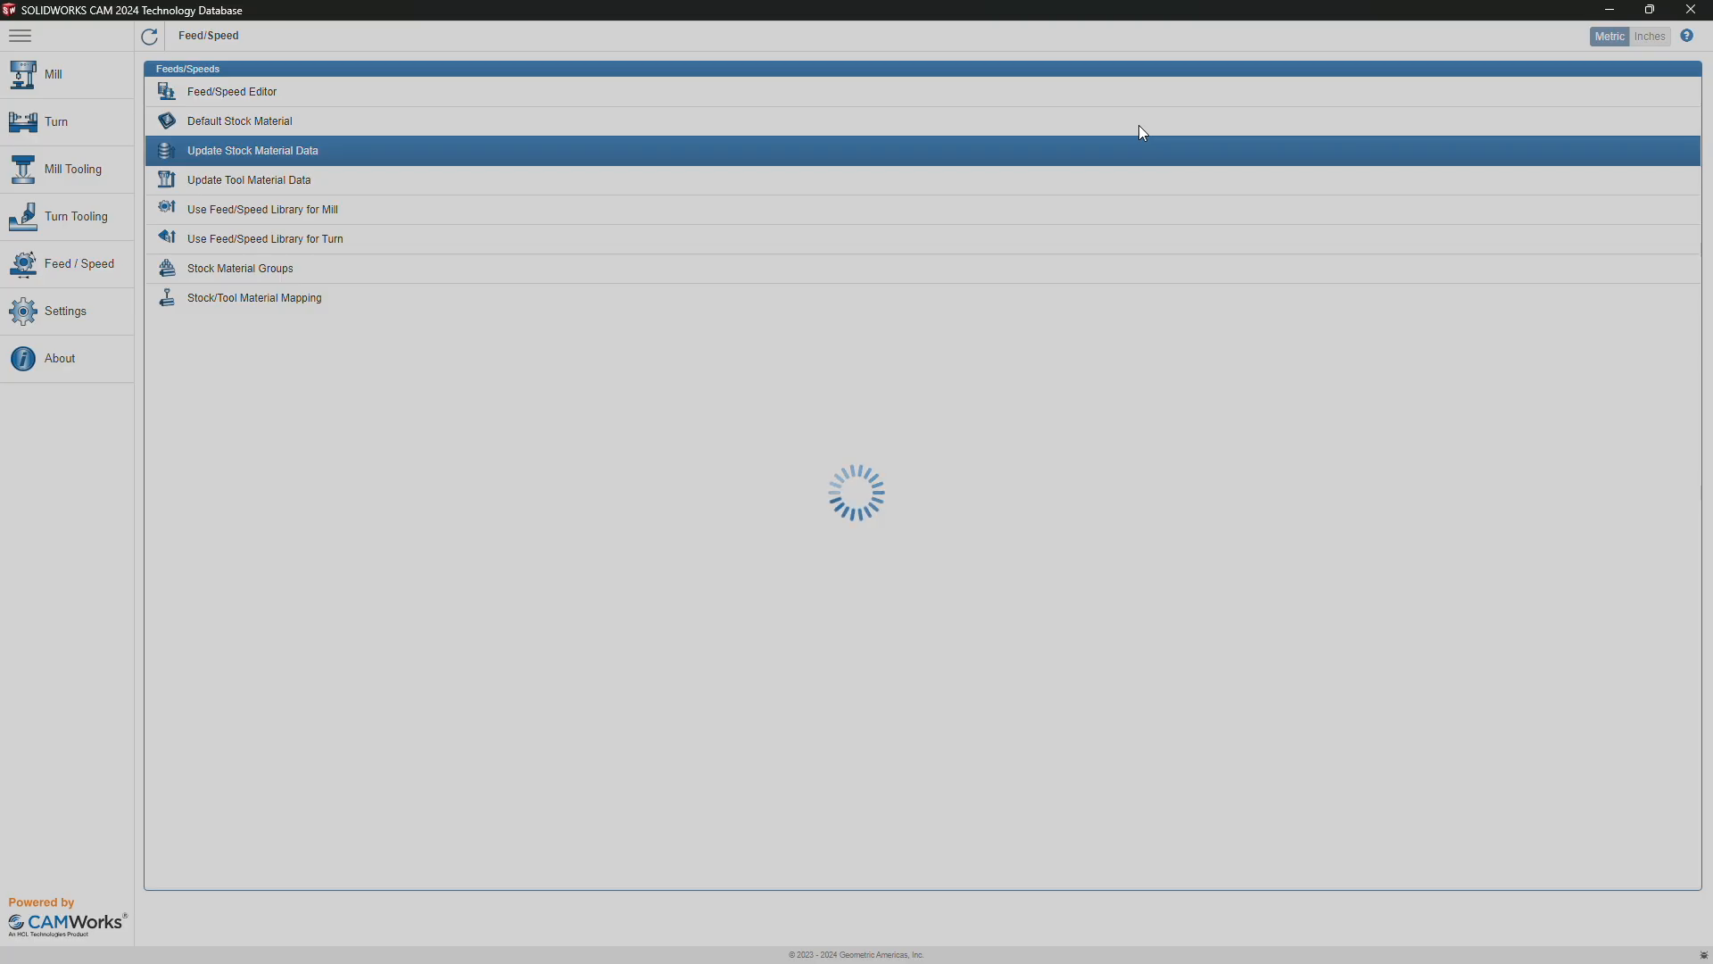